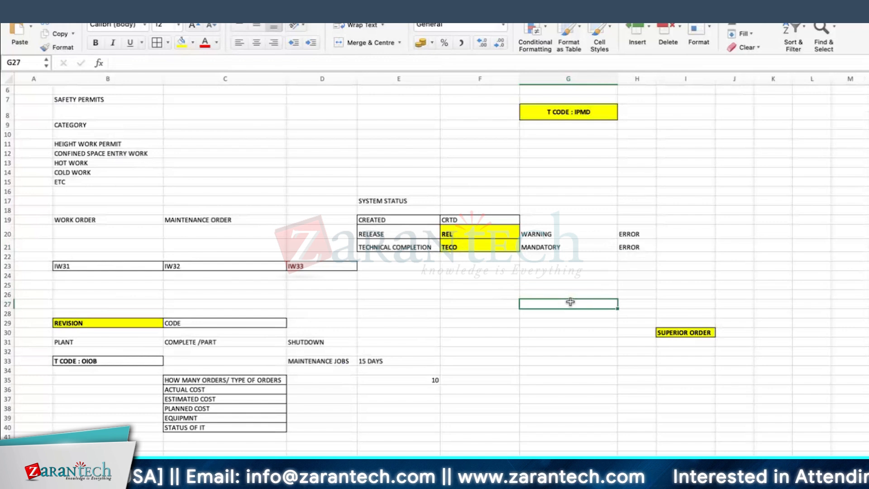
Add borders to every cell of the safety permit category list in B9:B15
{"action": "left_click", "coordinate": [459, 287]}
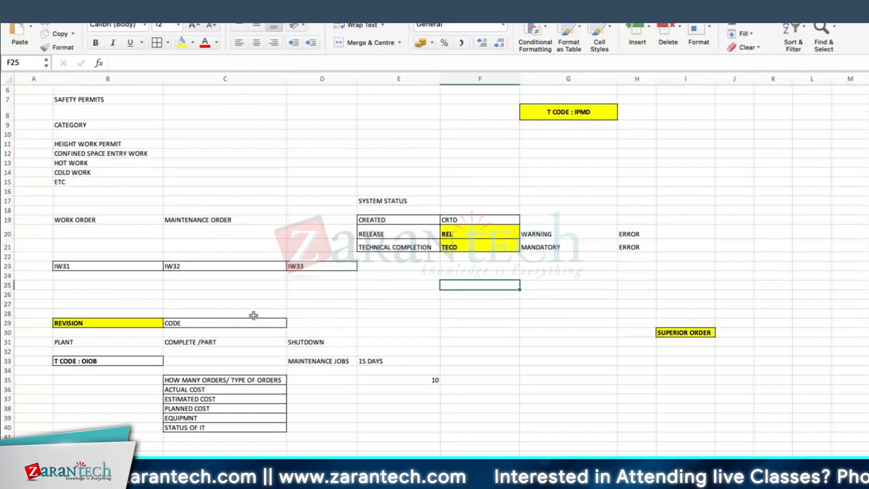
{"action": "scroll", "coordinate": [458, 320], "scroll_direction": "down", "scroll_amount": 1}
{"action": "scroll", "coordinate": [458, 320], "scroll_direction": "up", "scroll_amount": 3}
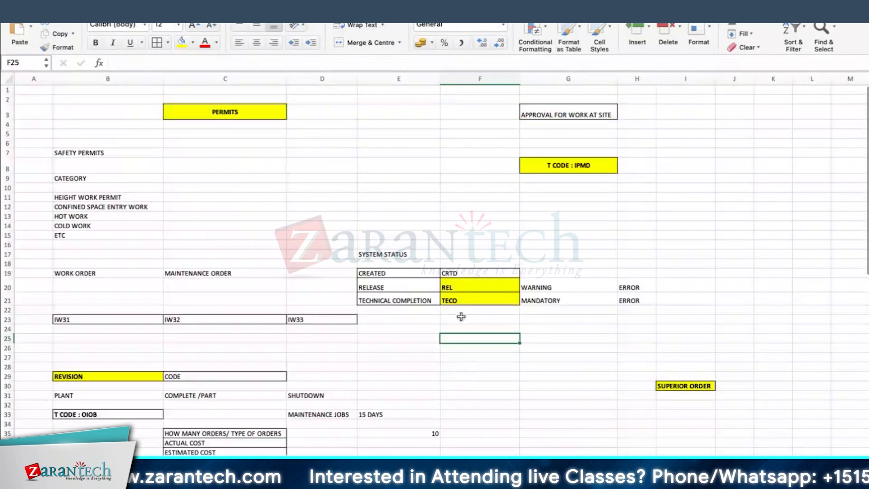
{"action": "left_click_drag", "start_coordinate": [78, 178], "coordinate": [72, 235]}
{"action": "left_click", "coordinate": [237, 208]}
{"action": "left_click", "coordinate": [297, 186]}
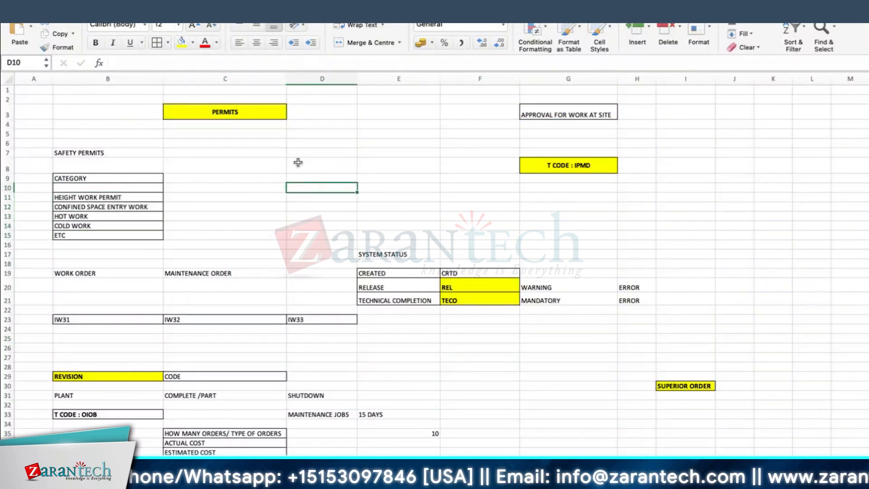
{"action": "left_click", "coordinate": [305, 198]}
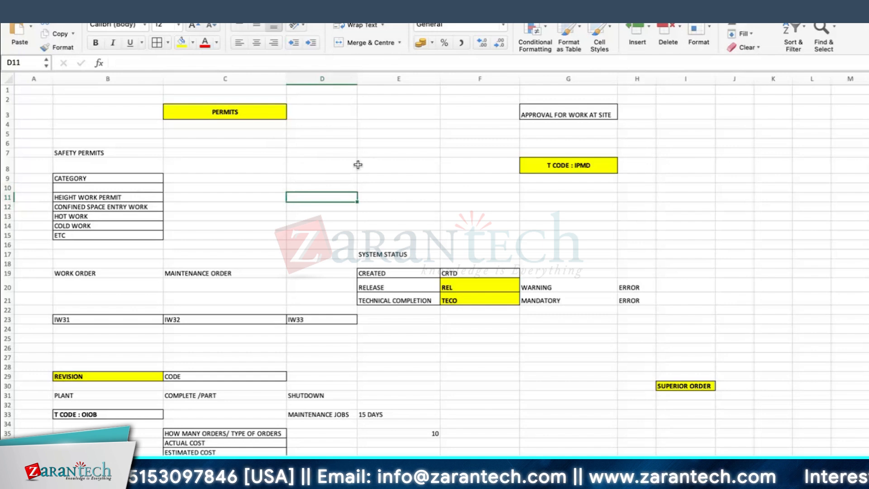
{"action": "left_click", "coordinate": [296, 215]}
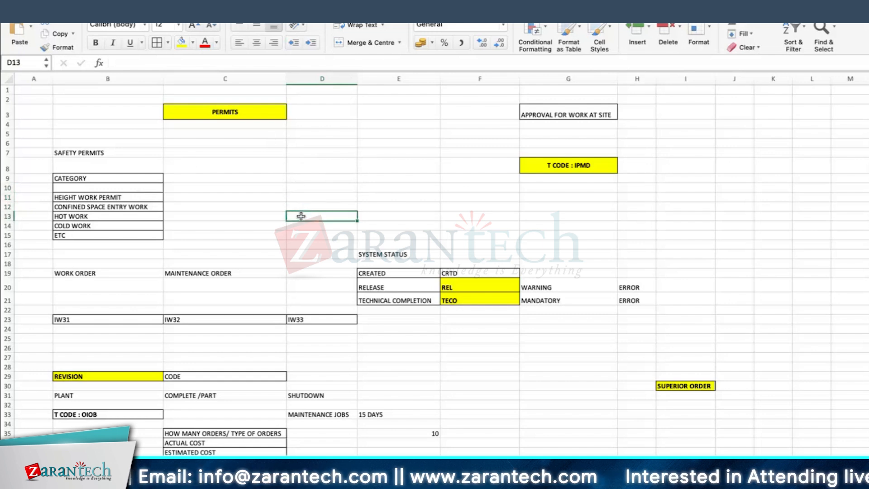
{"action": "left_click", "coordinate": [213, 181]}
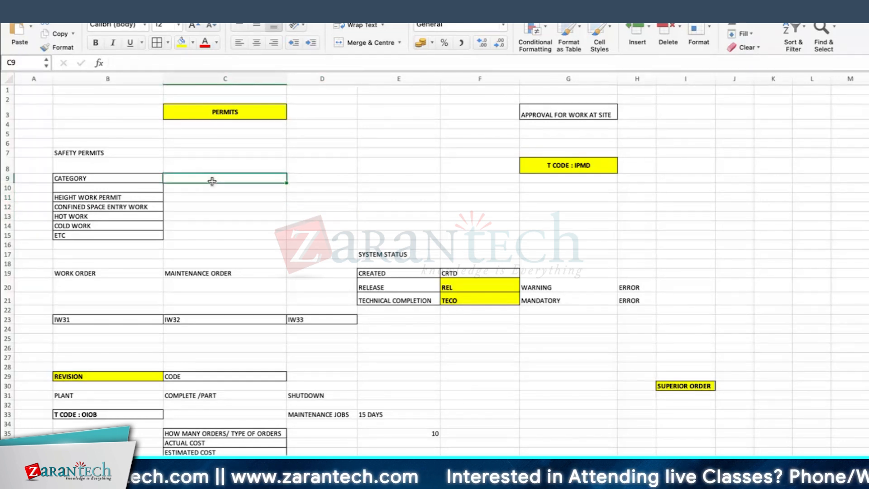
{"action": "left_click", "coordinate": [313, 168]}
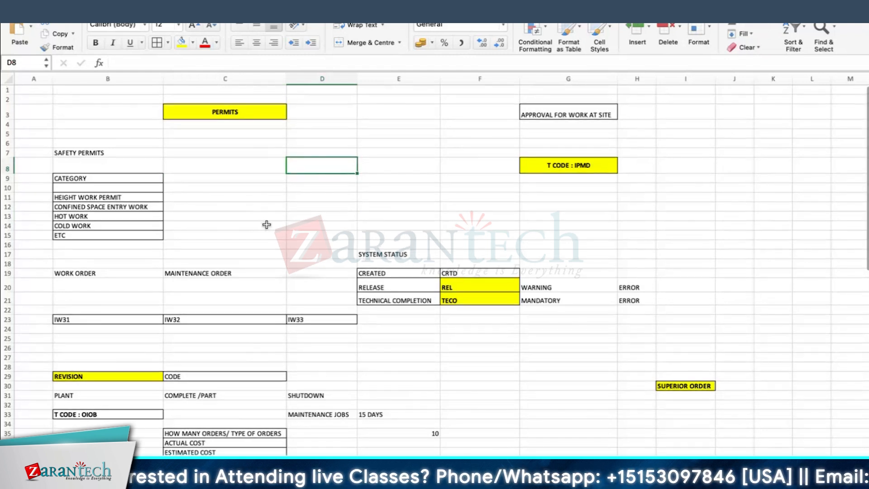
Examine the Permit Classification notes below the yellow divider row, covering IPMD and the transaction codes for class and characteristic
{"action": "scroll", "coordinate": [269, 263], "scroll_direction": "down", "scroll_amount": 5}
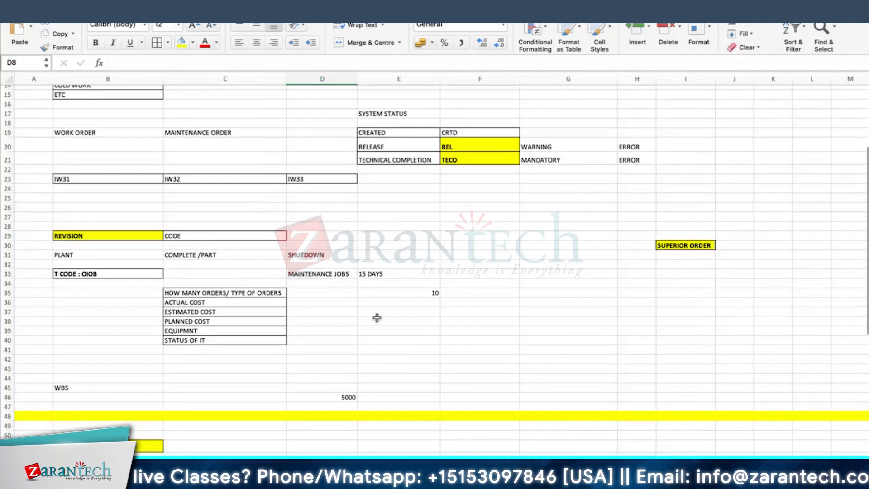
{"action": "scroll", "coordinate": [377, 318], "scroll_direction": "down", "scroll_amount": 10}
{"action": "left_click", "coordinate": [120, 172]}
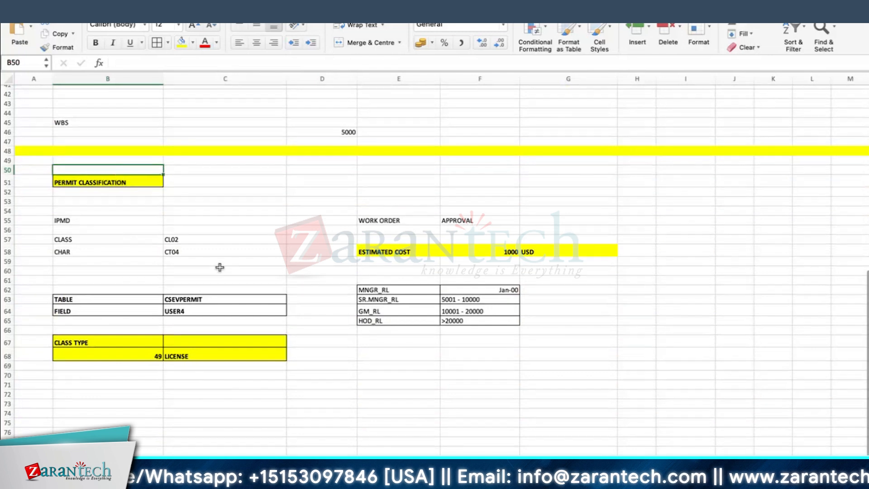
{"action": "scroll", "coordinate": [219, 267], "scroll_direction": "down", "scroll_amount": 1}
{"action": "left_click", "coordinate": [104, 176]}
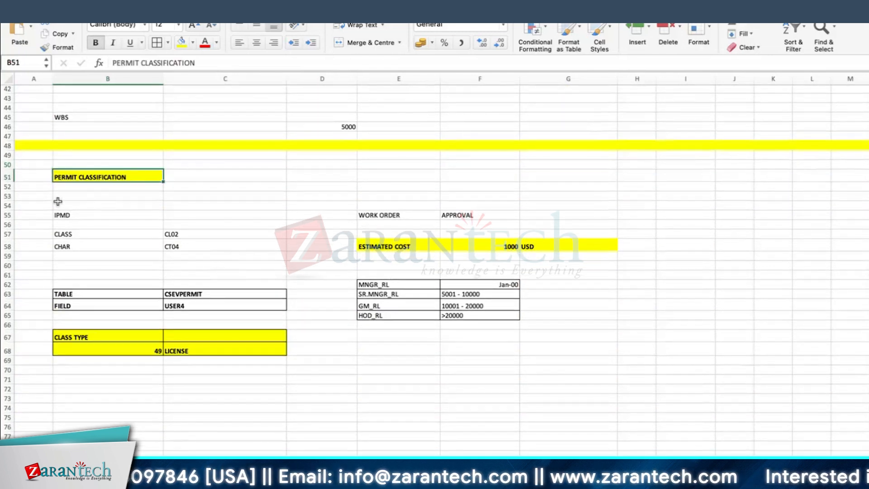
{"action": "left_click", "coordinate": [79, 220]}
{"action": "left_click", "coordinate": [68, 247]}
{"action": "left_click", "coordinate": [188, 247]}
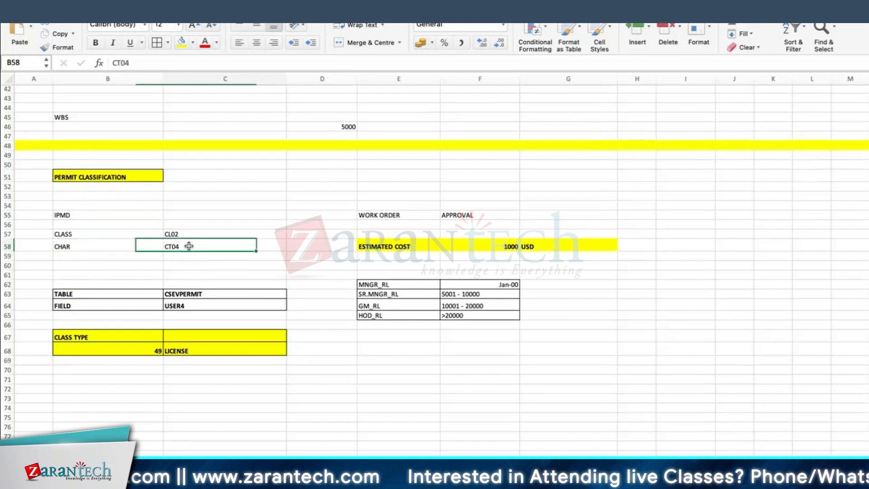
{"action": "left_click", "coordinate": [85, 233]}
{"action": "key", "text": "Right"}
{"action": "left_click", "coordinate": [191, 246]}
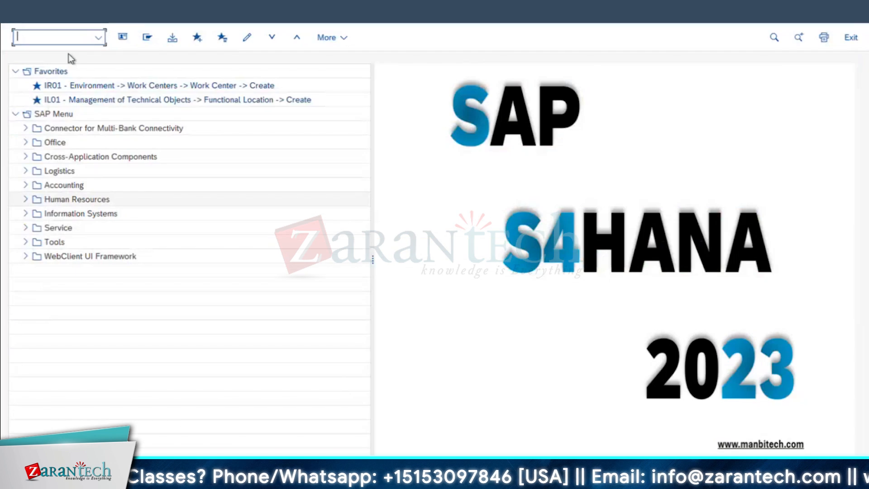
Switch to SAP, run transaction CT04 and open the characteristic ESTIMATEDCOST_RL for changing
{"action": "type", "text": "ct04"}
{"action": "key", "text": "Return"}
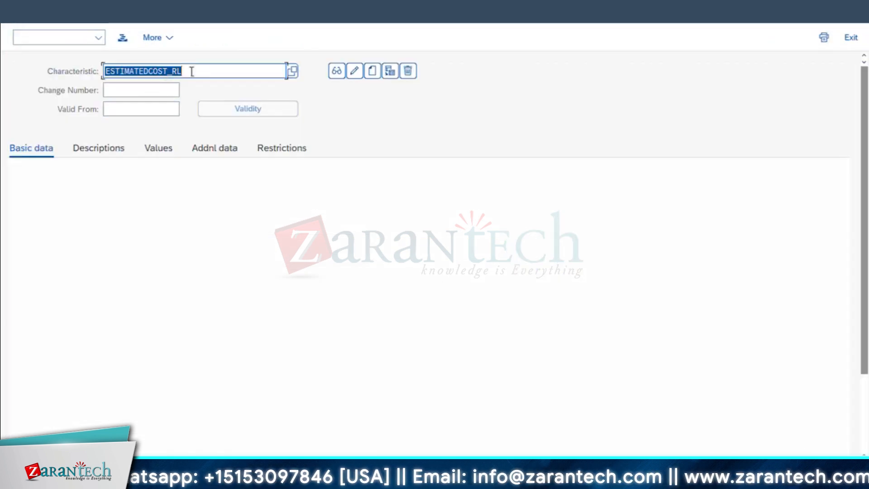
{"action": "left_click", "coordinate": [354, 71]}
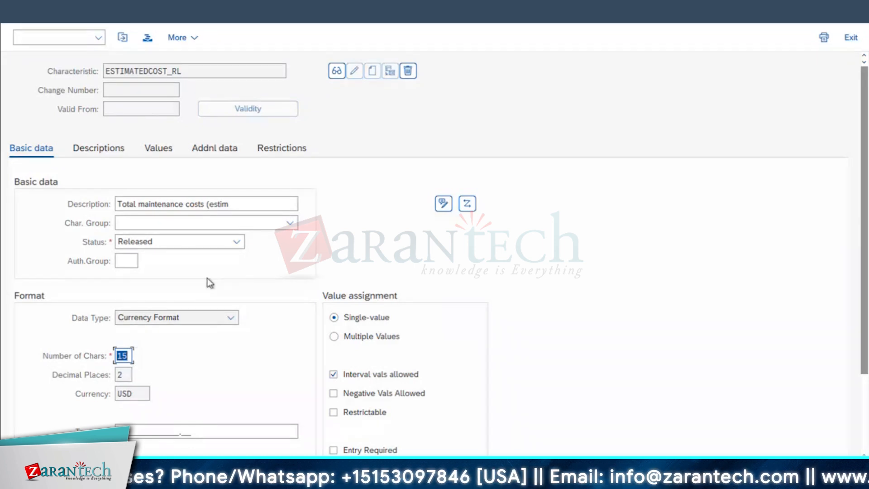
Review the table name and field name referenced in the characteristic's additional data
{"action": "left_click", "coordinate": [222, 154]}
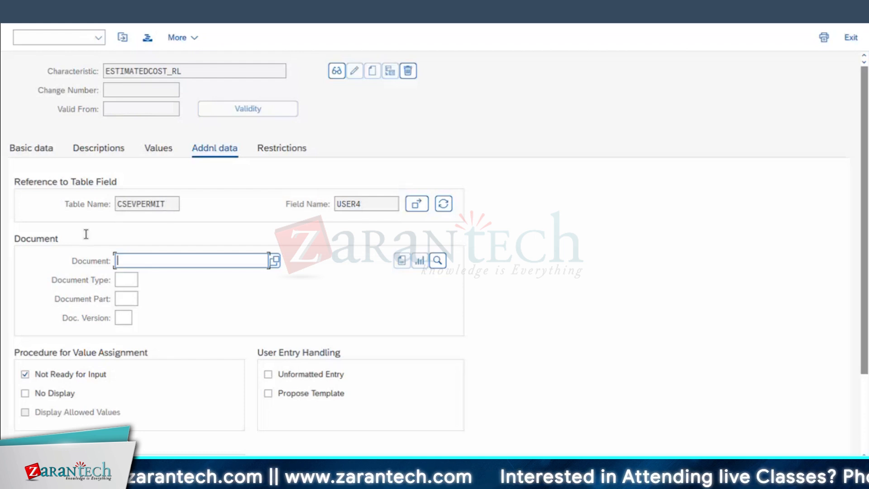
{"action": "key", "text": "shift+Tab"}
{"action": "left_click", "coordinate": [361, 202]}
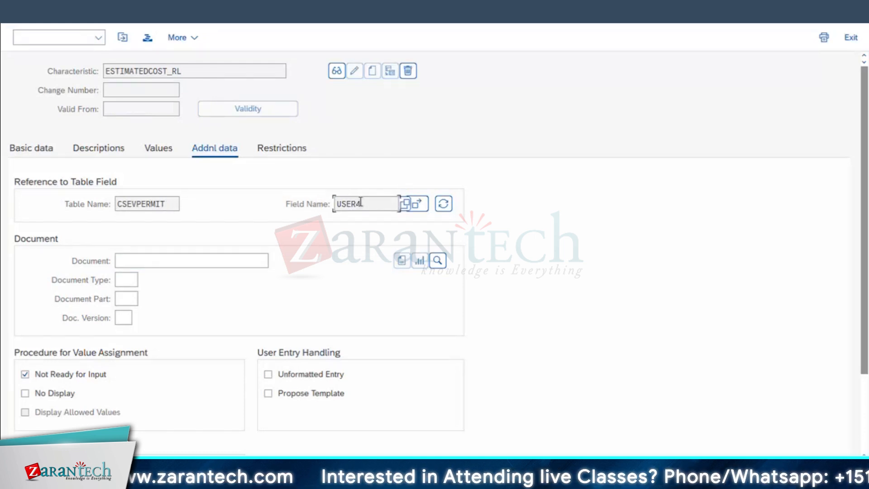
{"action": "double_click", "coordinate": [361, 203]}
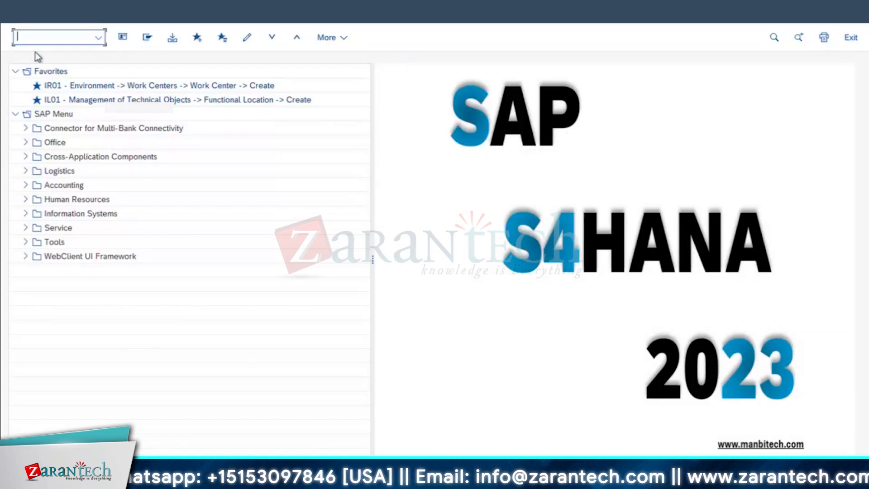
Run transaction CL02 and open the class ESTCOST_RL with class type 049 for changing
{"action": "type", "text": "cl02"}
{"action": "key", "text": "Return"}
{"action": "left_click", "coordinate": [184, 90]}
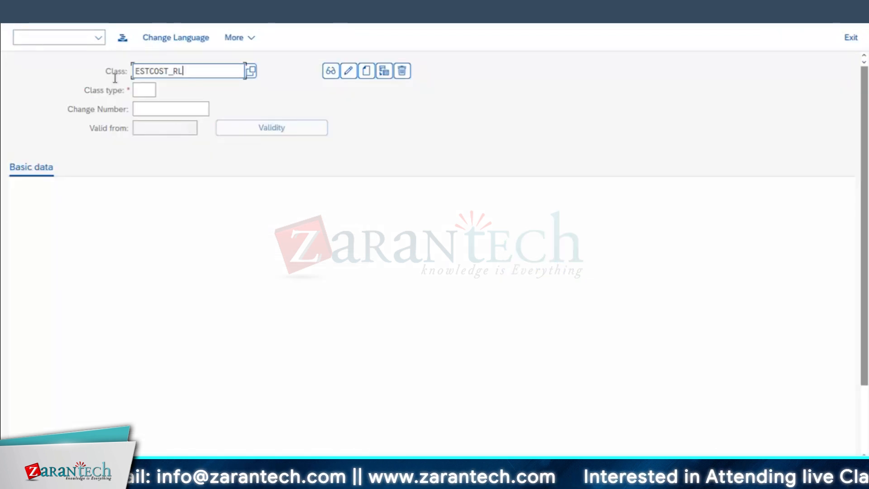
{"action": "left_click", "coordinate": [149, 90]}
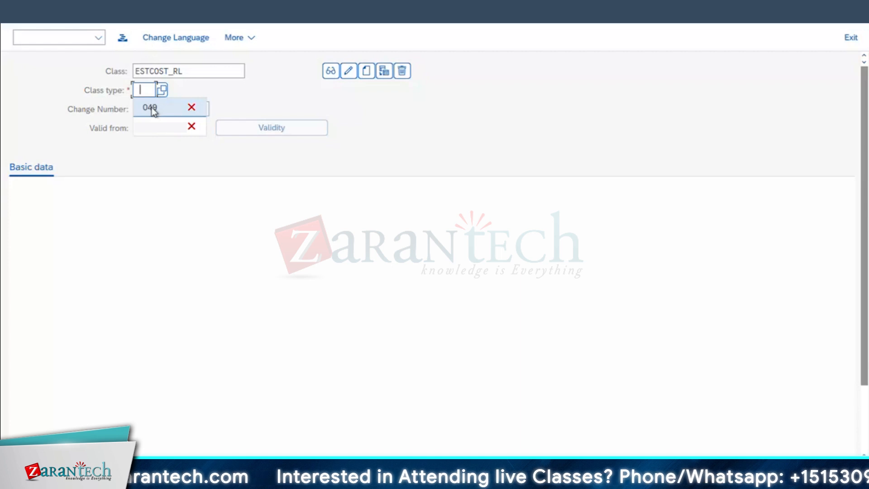
{"action": "left_click", "coordinate": [152, 108]}
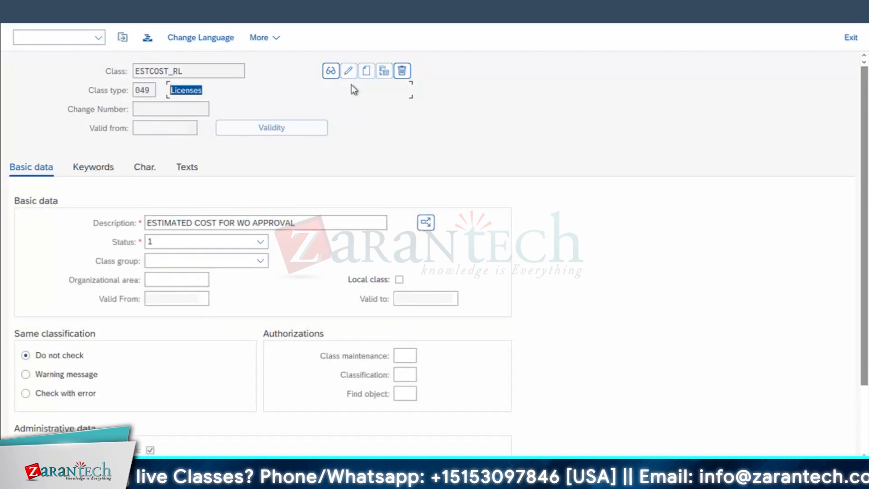
Check the characteristic assigned to the class and its description, and return to the SAP Easy Access menu
{"action": "left_click", "coordinate": [144, 168]}
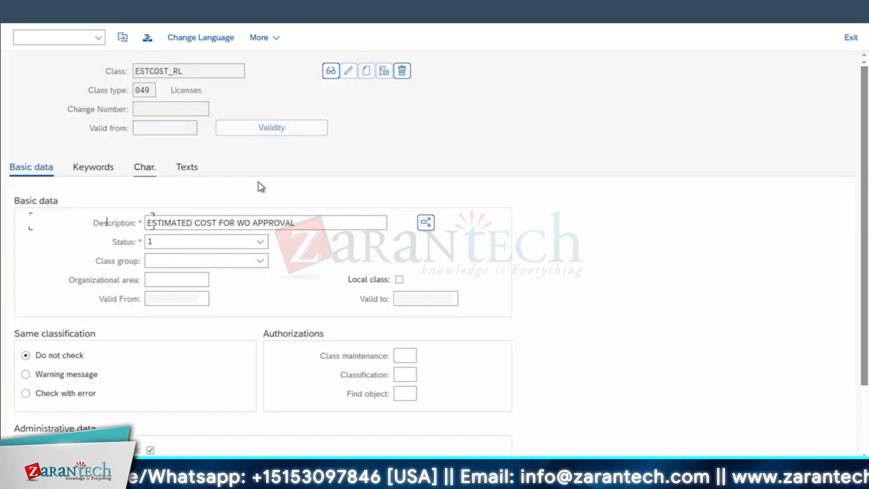
{"action": "left_click", "coordinate": [207, 221]}
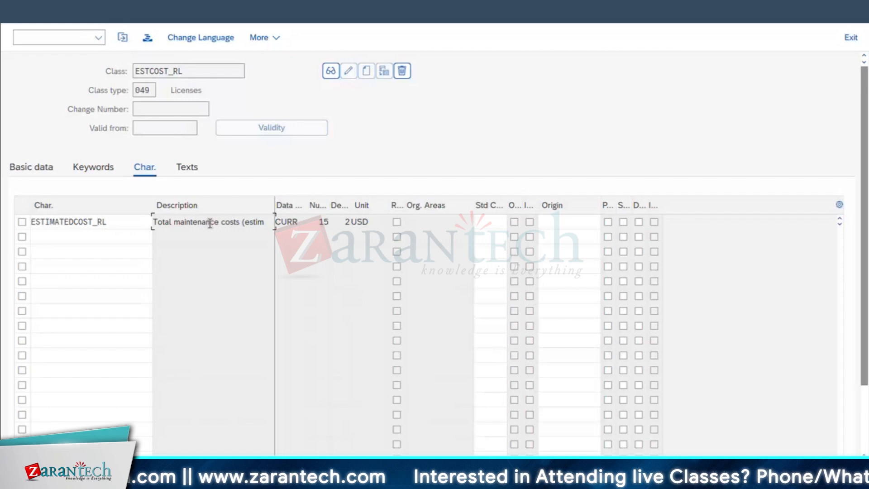
{"action": "left_click_drag", "start_coordinate": [255, 225], "coordinate": [4, 210]}
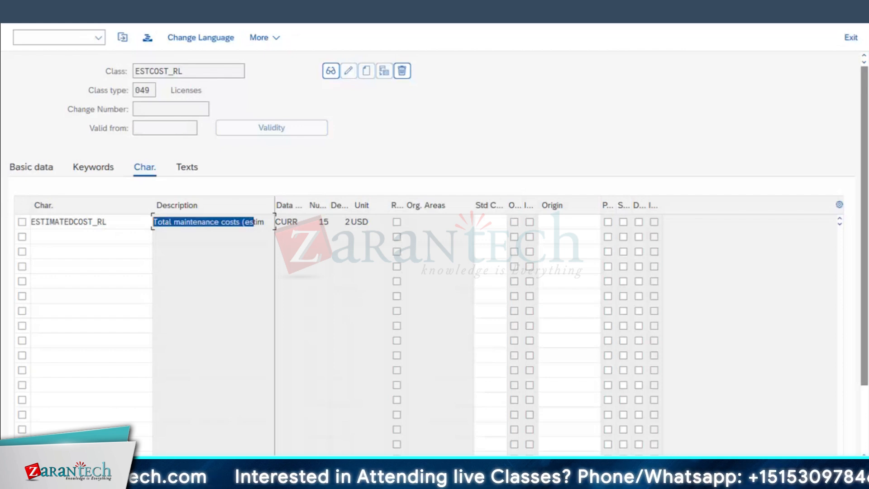
{"action": "left_click", "coordinate": [21, 12]}
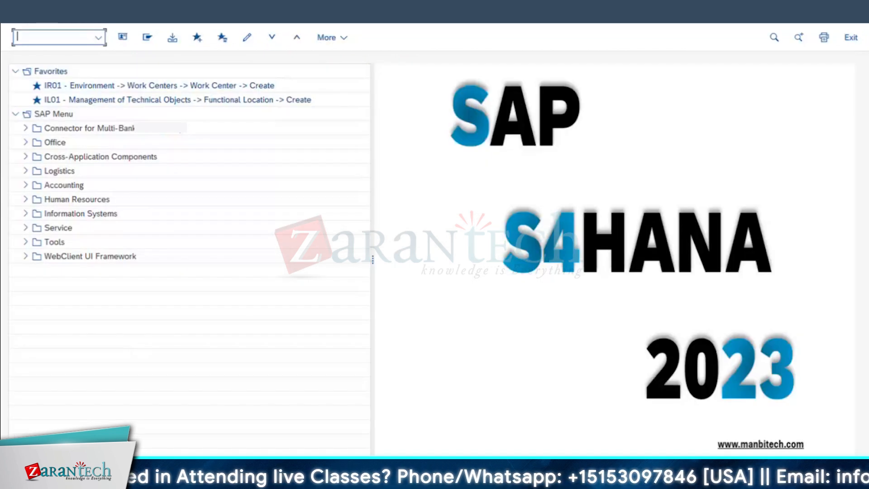
Switch to the Excel workbook and make the IPMD entry in B55 bold
{"action": "key", "text": "super+Tab"}
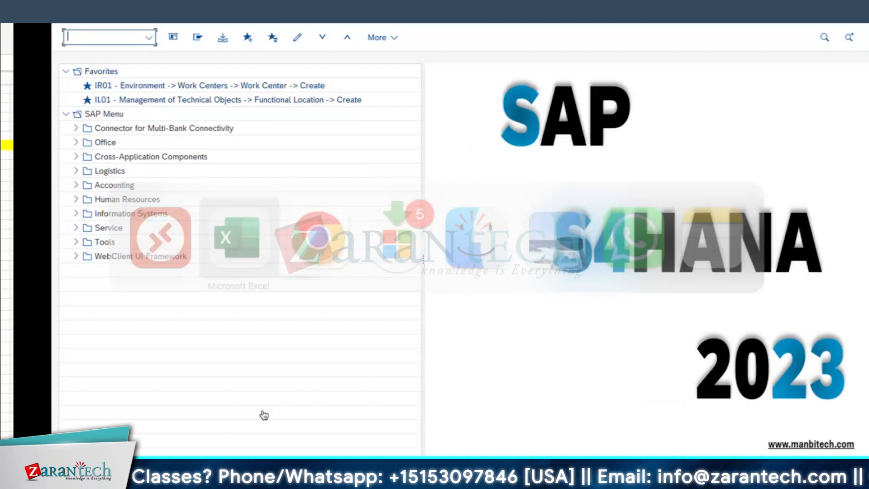
{"action": "left_click", "coordinate": [76, 235]}
{"action": "left_click", "coordinate": [76, 245]}
{"action": "left_click", "coordinate": [80, 215]}
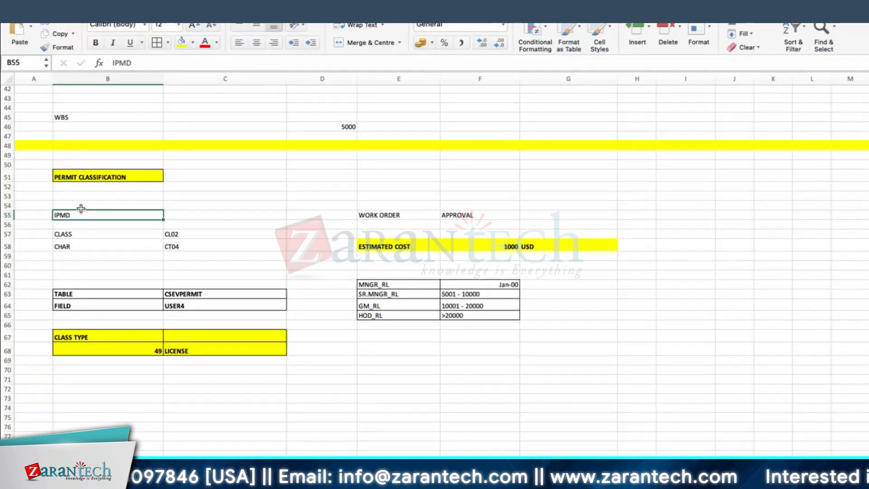
{"action": "left_click", "coordinate": [92, 45]}
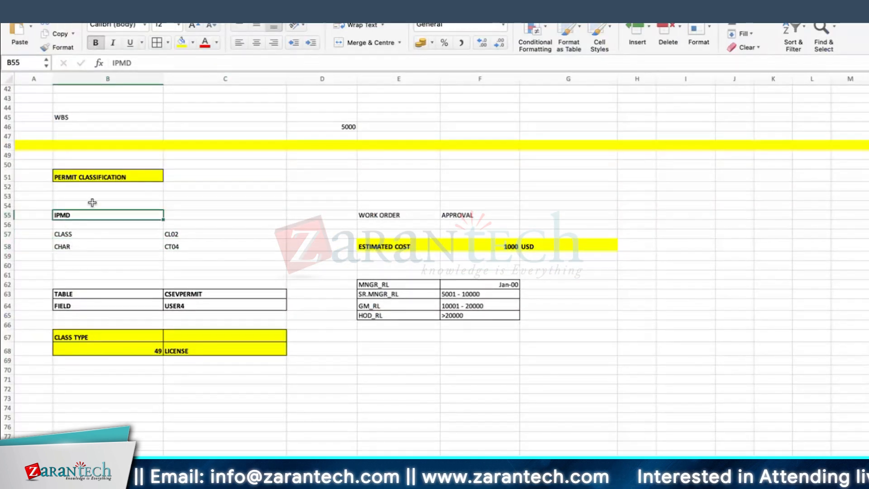
Switch back to SAP, open the permit list with IPMD, and review the MNGR_RL, SR.MNGR_RL, GM_RL and HOD_RL permits
{"action": "left_click", "coordinate": [119, 410]}
{"action": "key", "text": "super+Tab"}
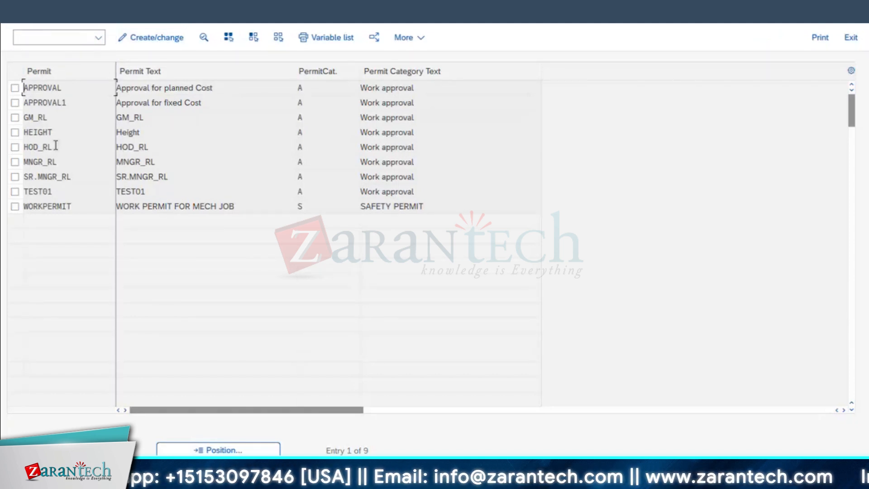
{"action": "double_click", "coordinate": [57, 161]}
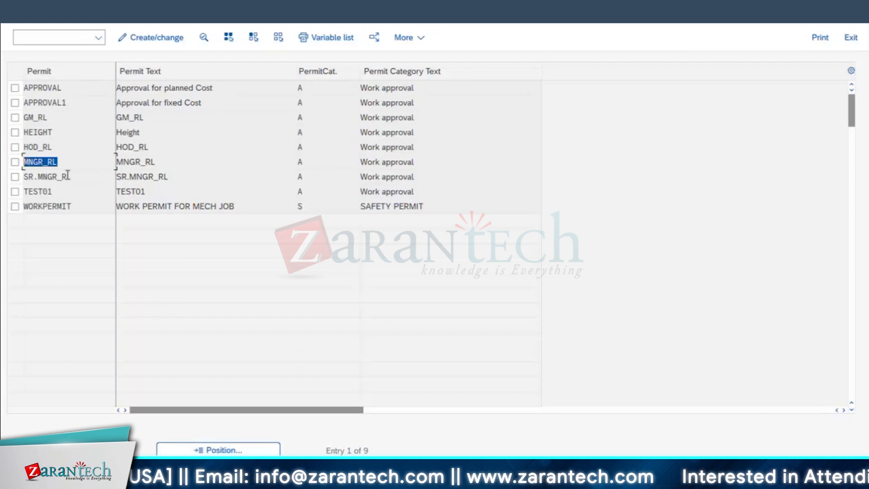
{"action": "double_click", "coordinate": [67, 176]}
{"action": "double_click", "coordinate": [31, 118]}
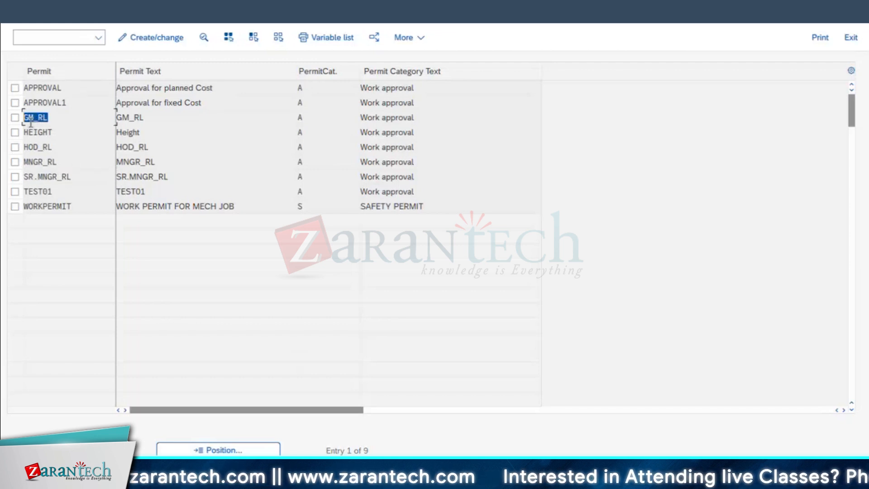
{"action": "left_click", "coordinate": [26, 148]}
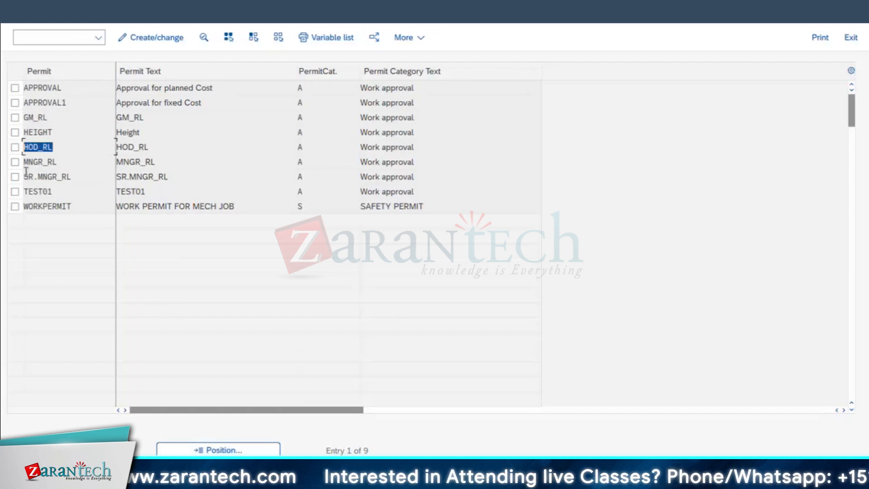
Set the permit list to change mode, open the details of permit MNGR_RL and check its permit class
{"action": "left_click", "coordinate": [15, 161]}
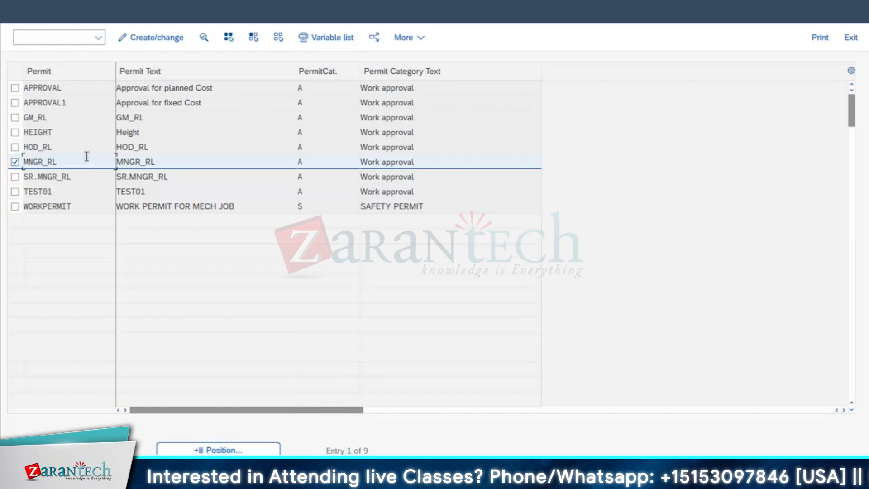
{"action": "left_click", "coordinate": [163, 41]}
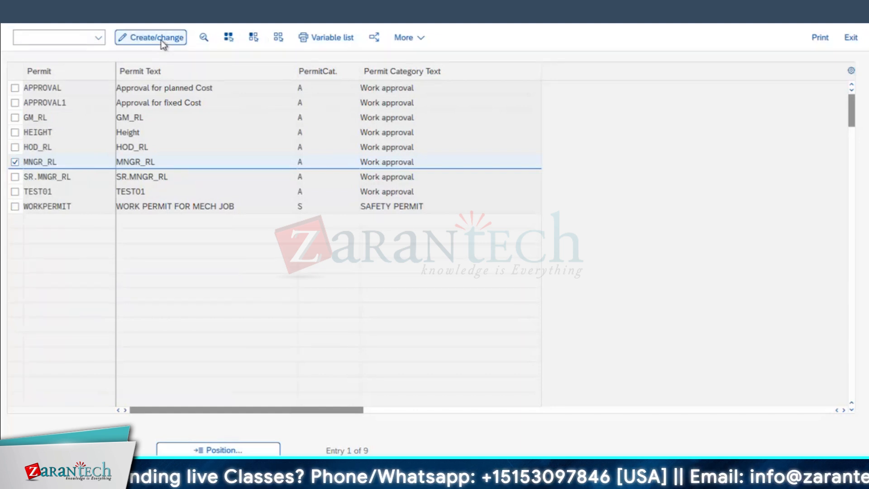
{"action": "double_click", "coordinate": [43, 165]}
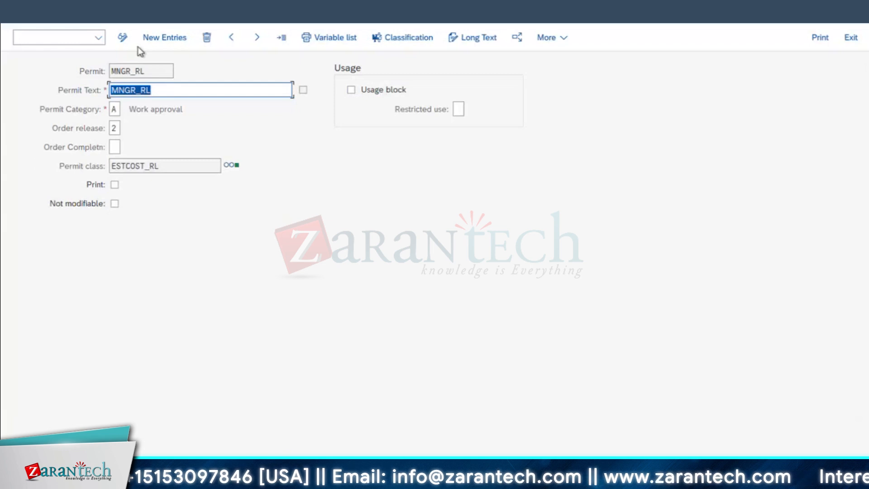
{"action": "left_click", "coordinate": [116, 164]}
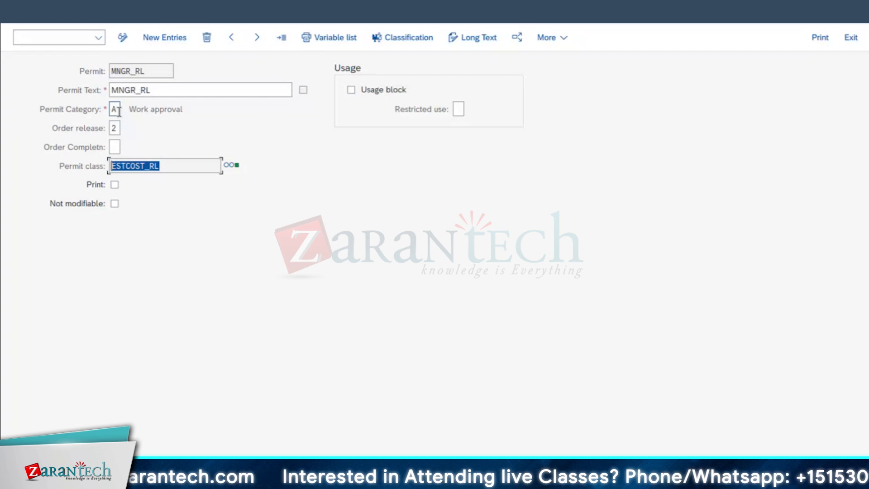
Check the permit category and order release setting of MNGR_RL and open the permit's classification
{"action": "left_click", "coordinate": [192, 114]}
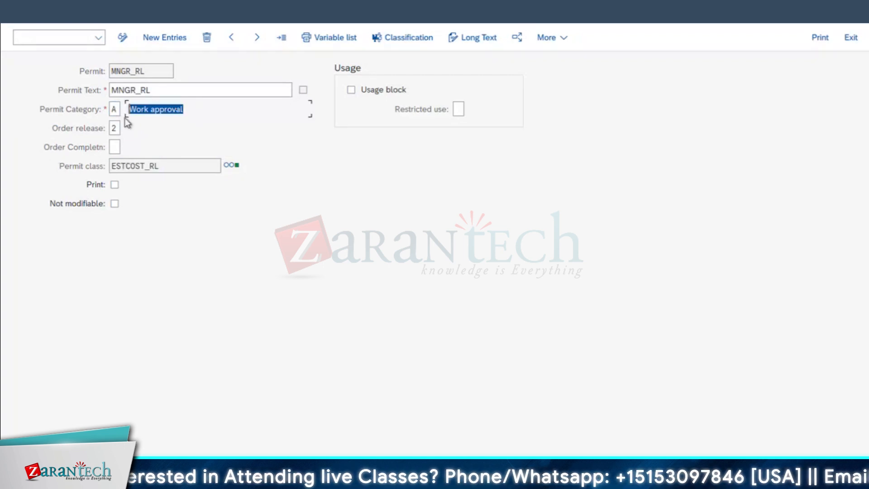
{"action": "left_click", "coordinate": [118, 127]}
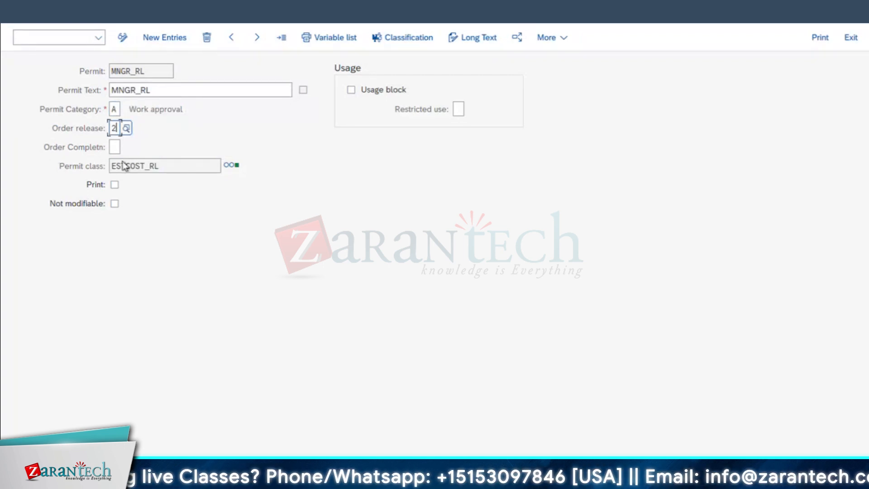
{"action": "left_click", "coordinate": [410, 37]}
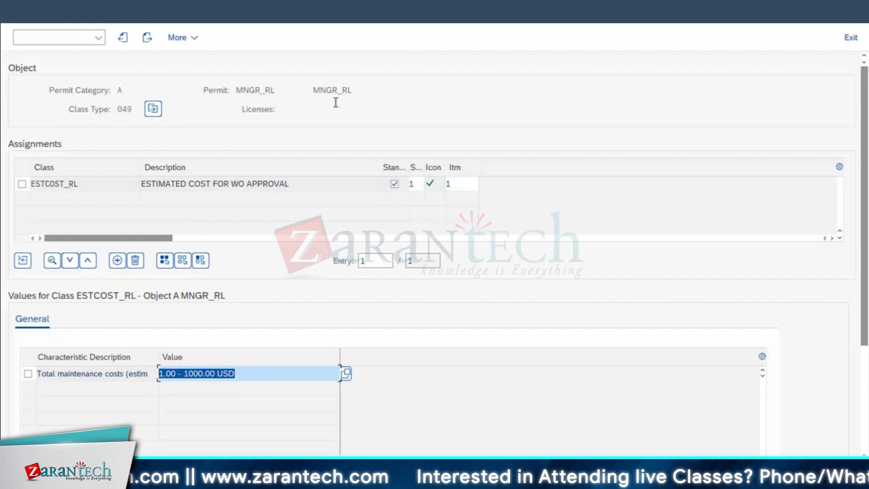
Review the assigned class and the total maintenance costs value of MNGR_RL, and return to the SAP Easy Access menu
{"action": "left_click_drag", "start_coordinate": [93, 184], "coordinate": [2, 202]}
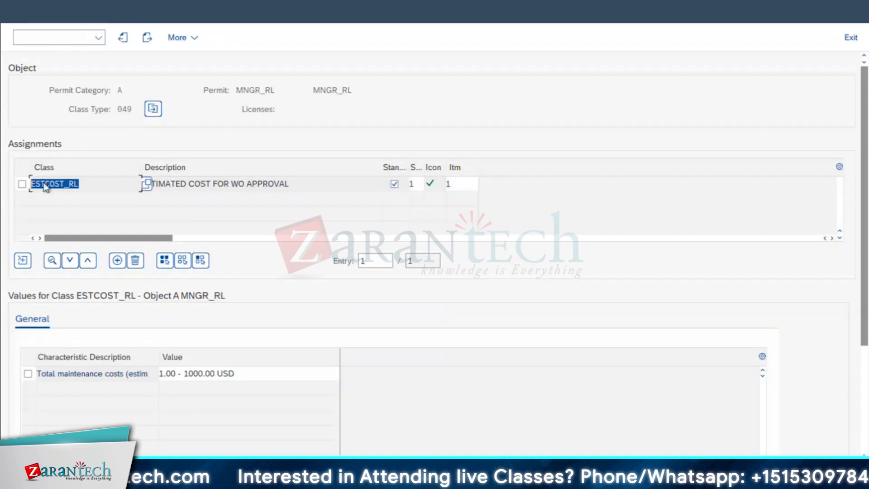
{"action": "left_click_drag", "start_coordinate": [129, 376], "coordinate": [4, 399]}
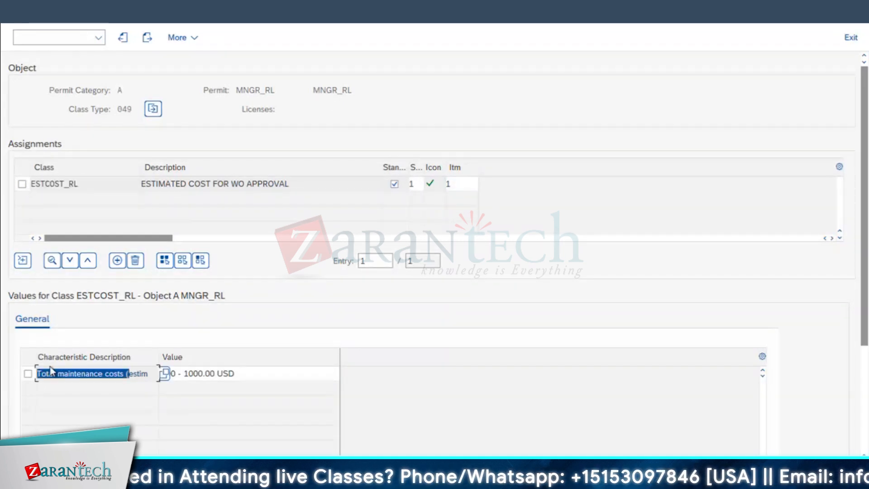
{"action": "left_click", "coordinate": [200, 374]}
{"action": "left_click_drag", "start_coordinate": [242, 373], "coordinate": [142, 372]}
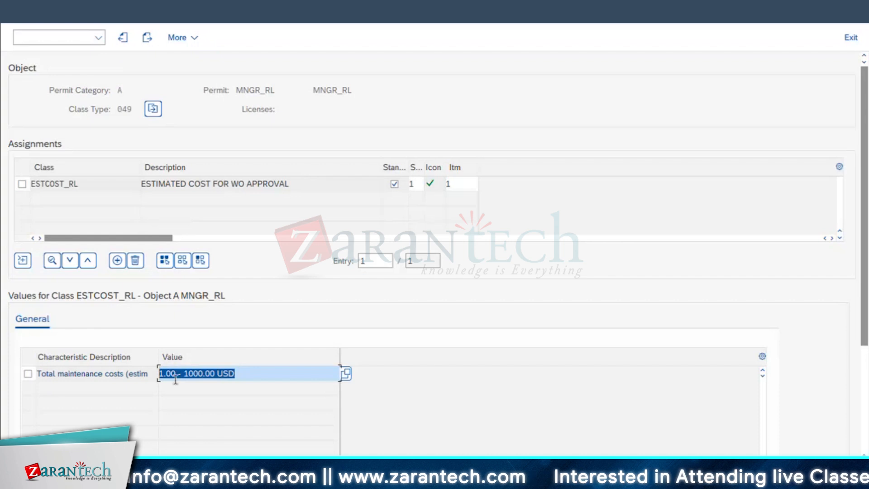
{"action": "left_click", "coordinate": [22, 12]}
{"action": "left_click", "coordinate": [23, 13]}
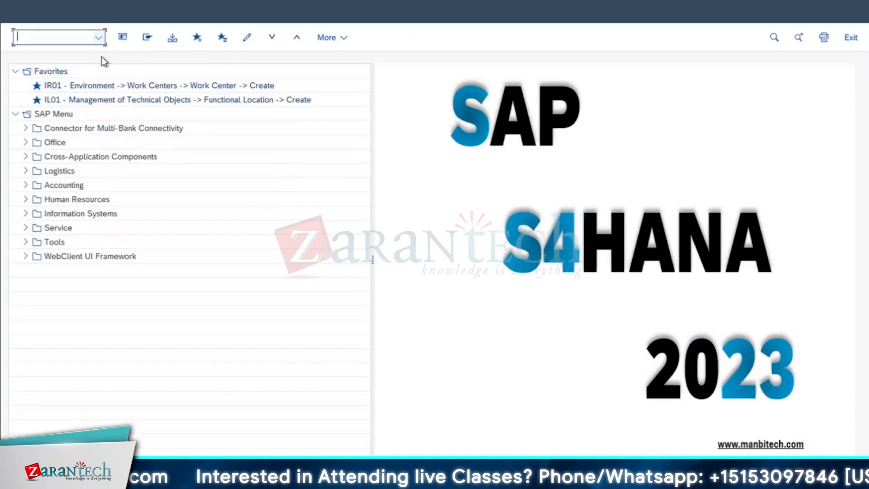
Start transaction IW31 and create a PM01 order for equipment 10003046, dismissing the object information
{"action": "type", "text": "iw31"}
{"action": "key", "text": "Return"}
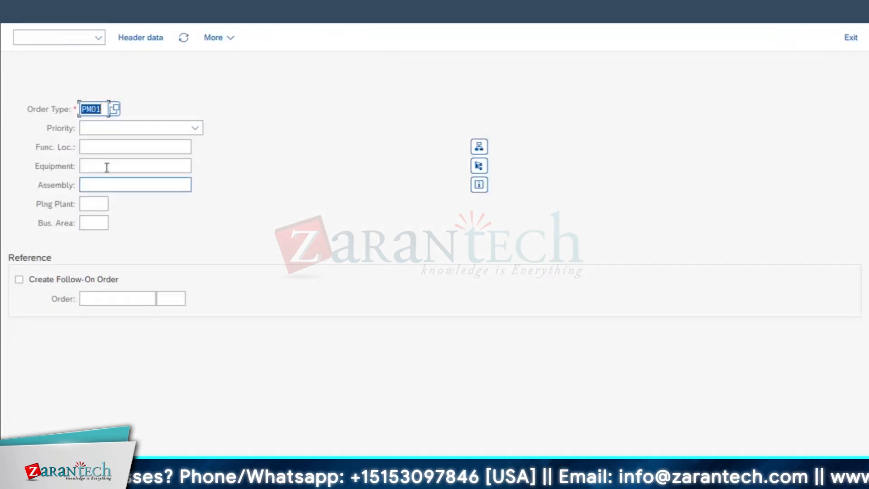
{"action": "left_click", "coordinate": [107, 167]}
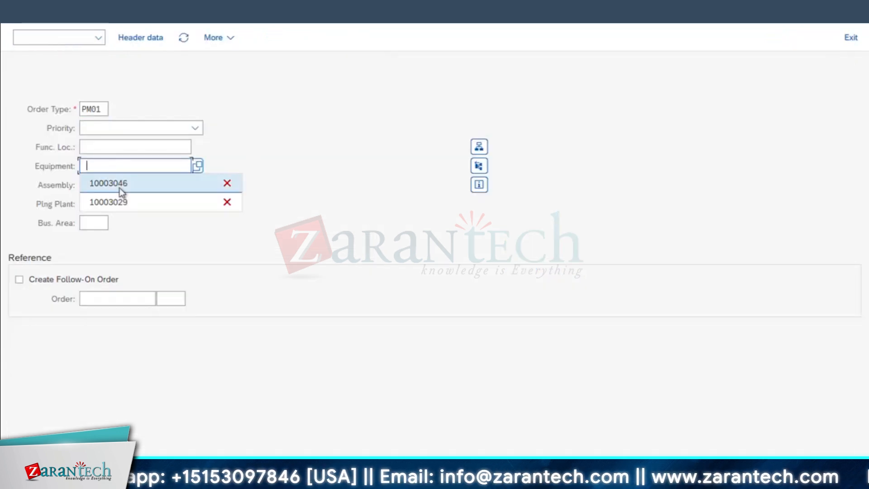
{"action": "left_click", "coordinate": [121, 190]}
{"action": "key", "text": "Return"}
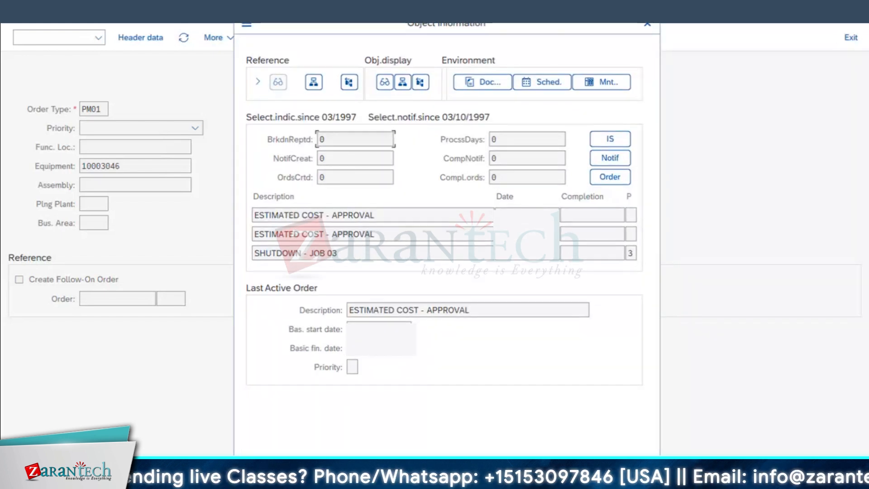
{"action": "key", "text": "Return"}
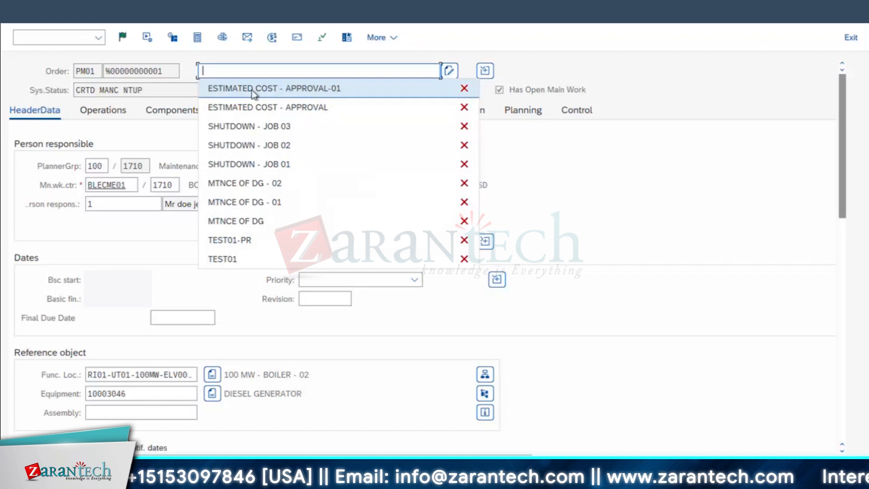
Describe the order as ESTIMATED COST - APPROVAL-02, set its costs to 2000 USD and save it
{"action": "key", "text": "Escape"}
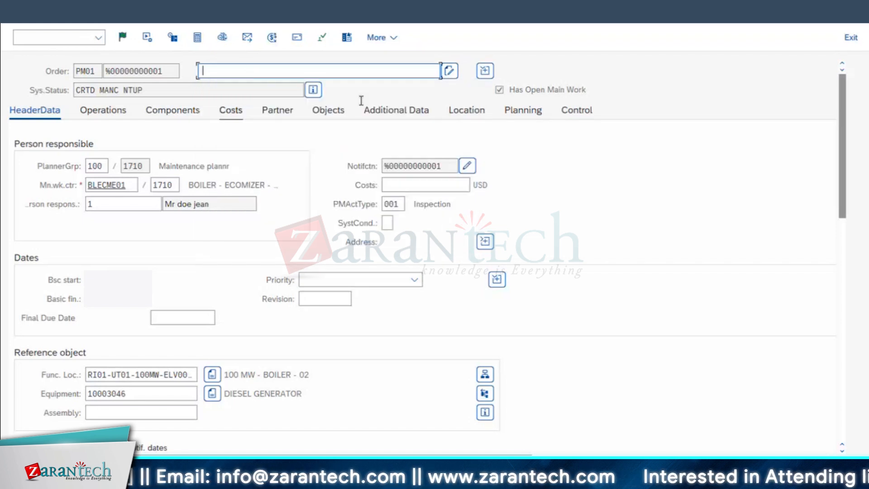
{"action": "type", "text": "ESTIMATED COST - APPROVAL-02"}
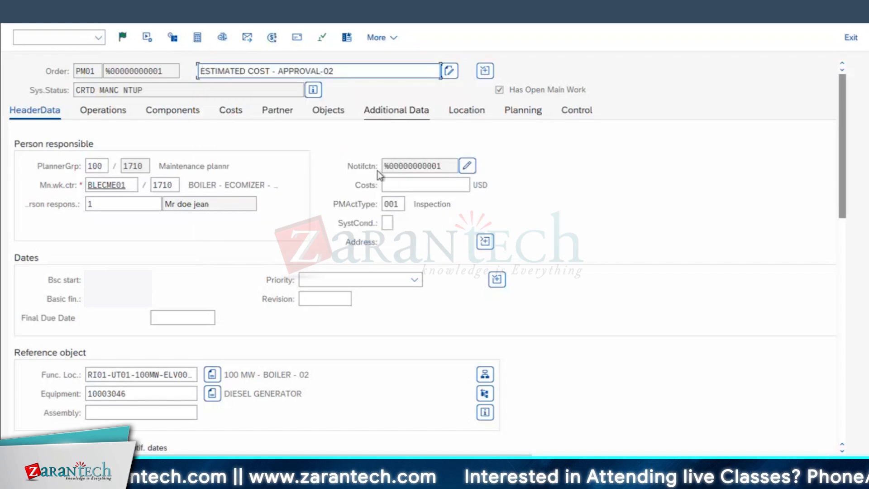
{"action": "left_click", "coordinate": [414, 185]}
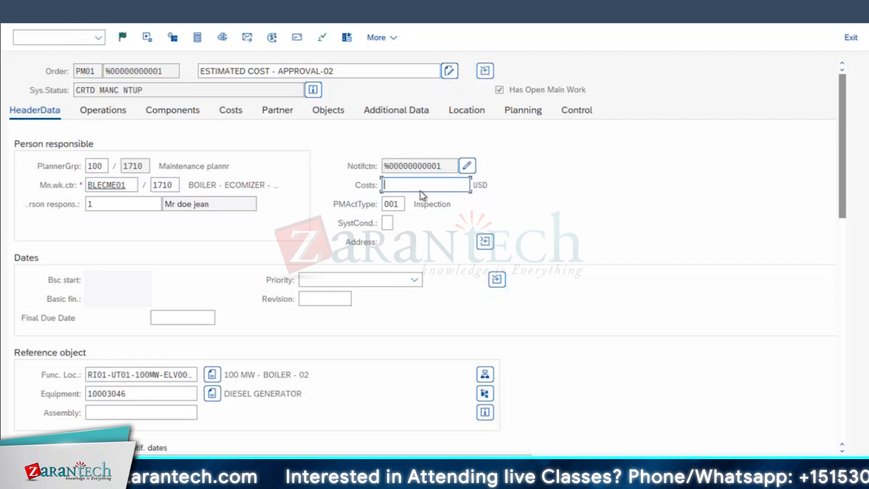
{"action": "type", "text": "2000"}
{"action": "key", "text": "Return"}
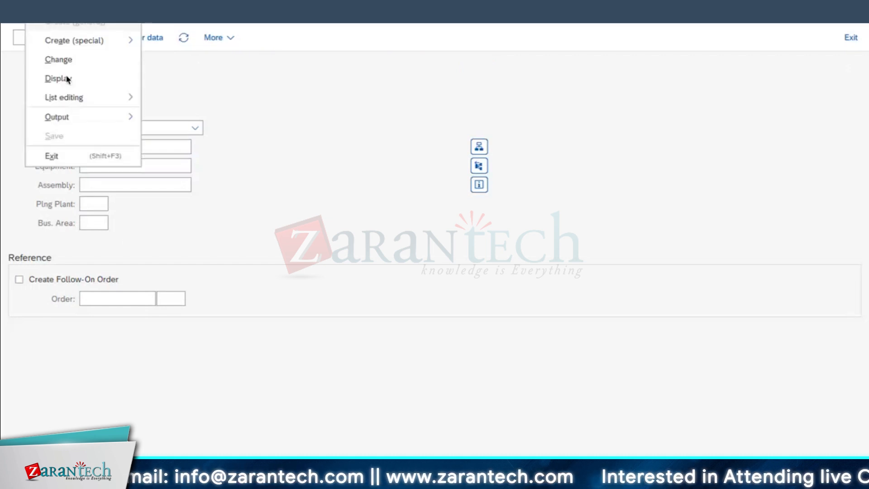
Switch from order creation to order change for the order just saved
{"action": "left_click", "coordinate": [61, 59]}
{"action": "left_click", "coordinate": [175, 107]}
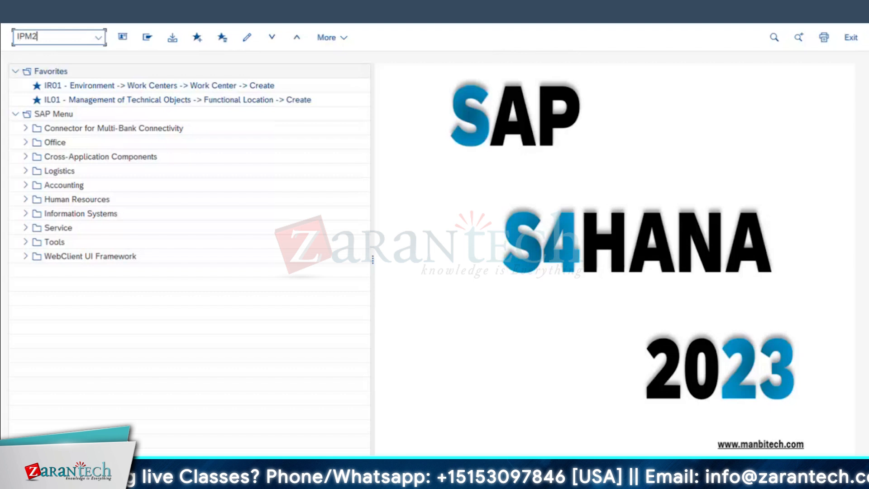
{"action": "key", "text": "Return"}
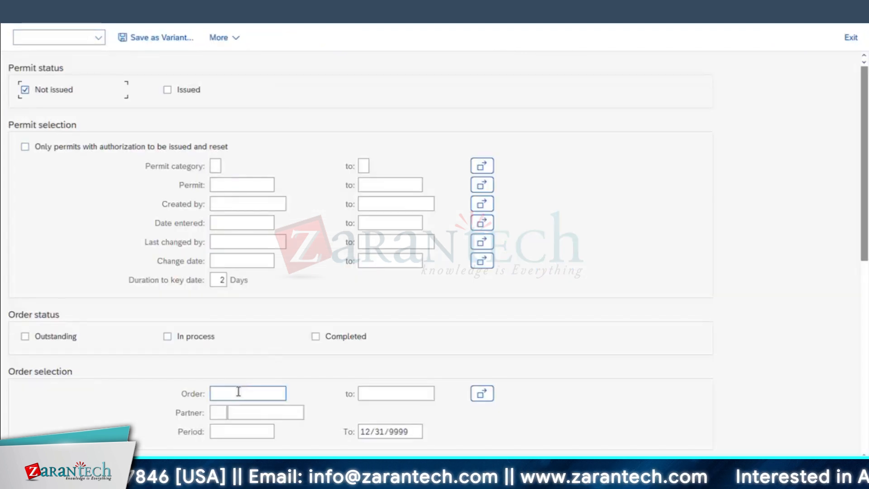
{"action": "left_click", "coordinate": [59, 338]}
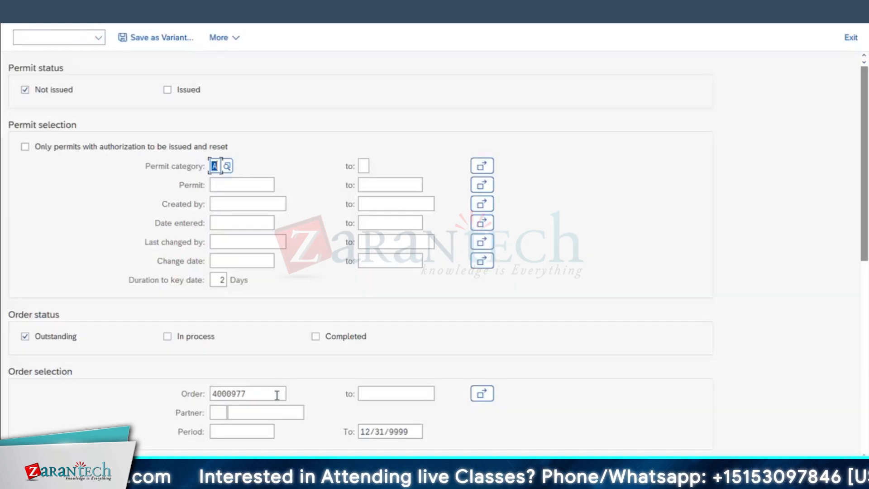
{"action": "key", "text": "F3"}
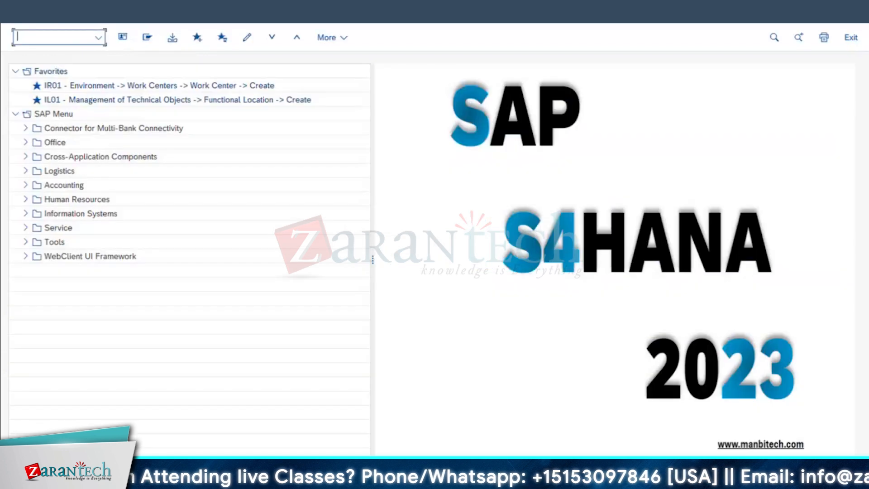
Return to the order change screen and open the ESTIMATED COST - APPROVAL-02 order
{"action": "mouse_move", "coordinate": [218, 449]}
{"action": "left_click", "coordinate": [166, 420]}
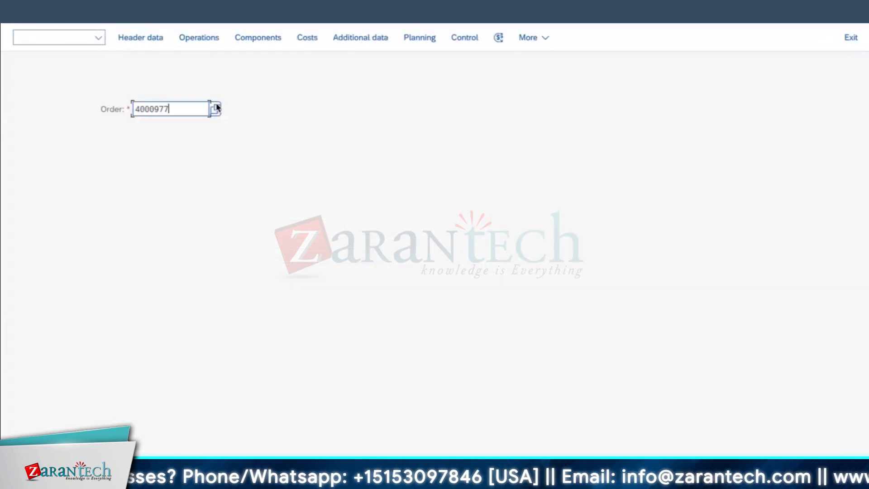
{"action": "key", "text": "Return"}
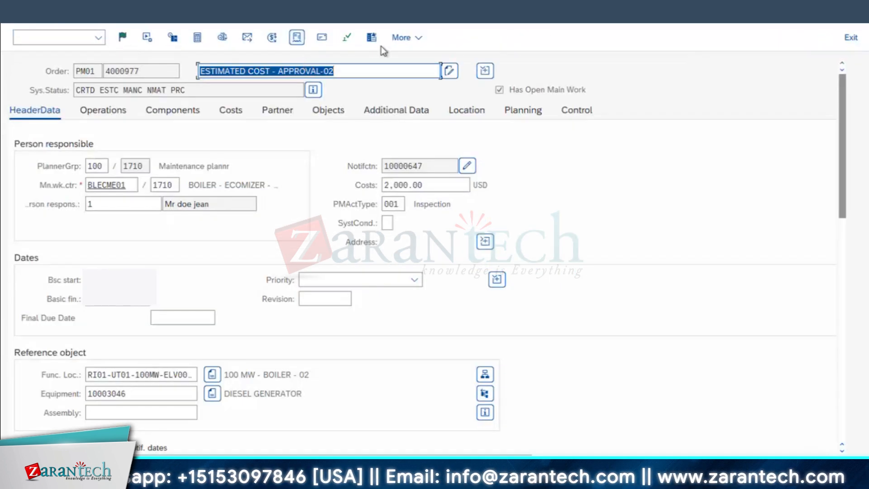
Check the permits assigned to the order and cancel the permit maintenance without saving
{"action": "left_click", "coordinate": [347, 38]}
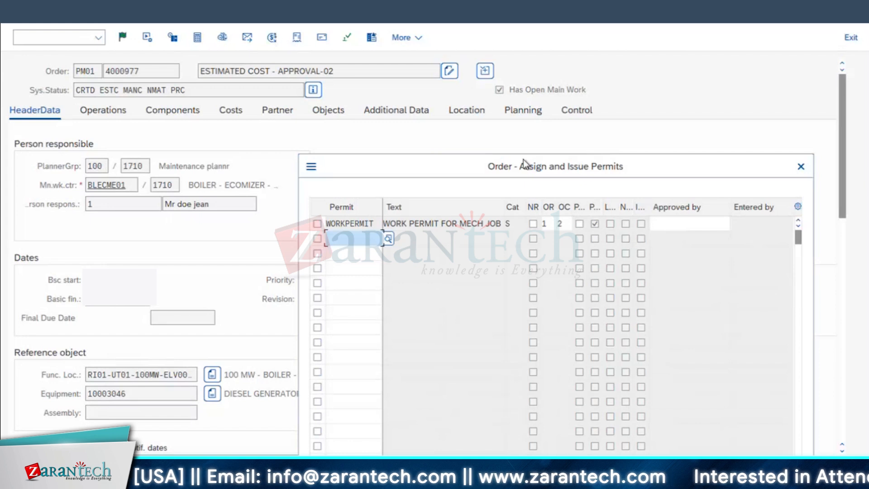
{"action": "left_click_drag", "start_coordinate": [524, 164], "coordinate": [395, 138]}
{"action": "left_click", "coordinate": [672, 142]}
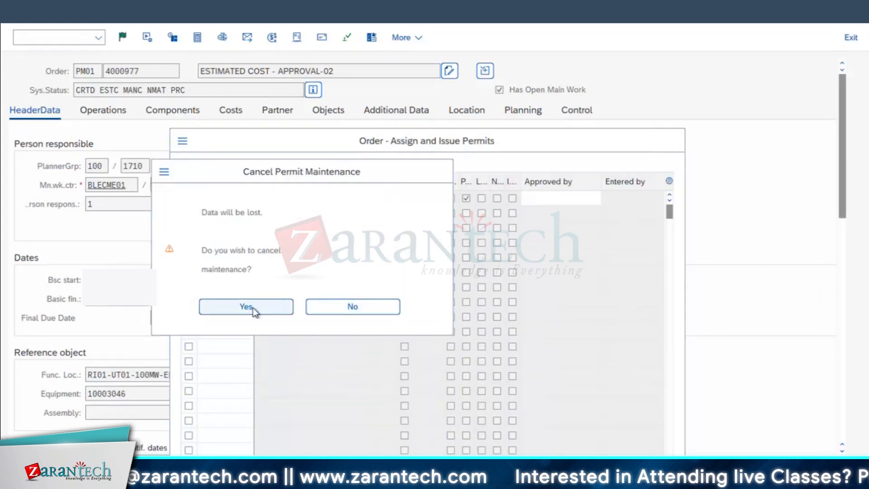
{"action": "left_click", "coordinate": [269, 309]}
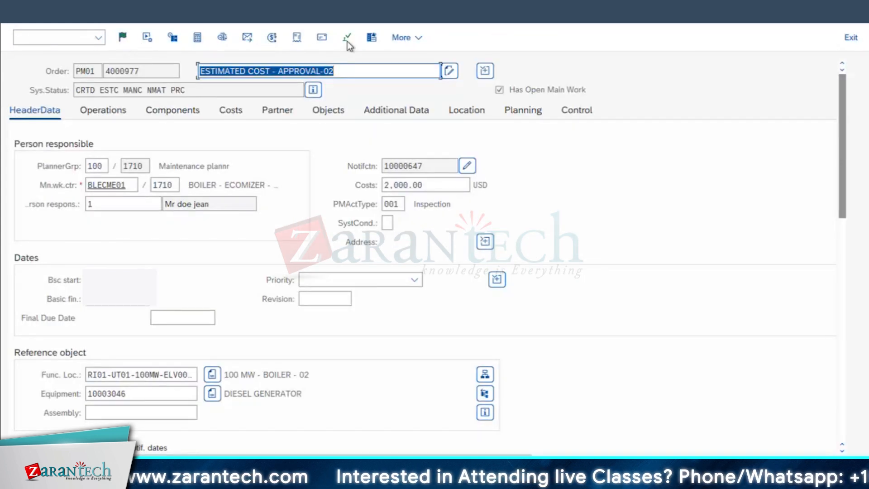
{"action": "left_click", "coordinate": [347, 40]}
{"action": "key", "text": "Escape"}
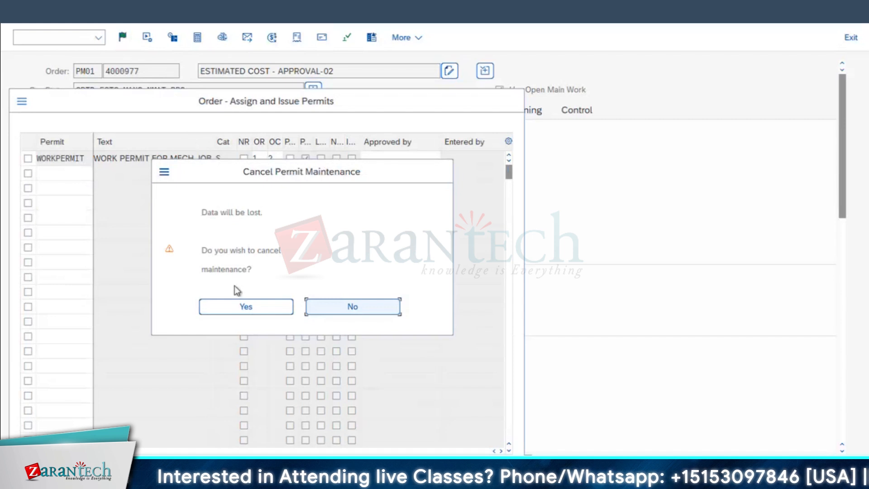
{"action": "left_click", "coordinate": [228, 305]}
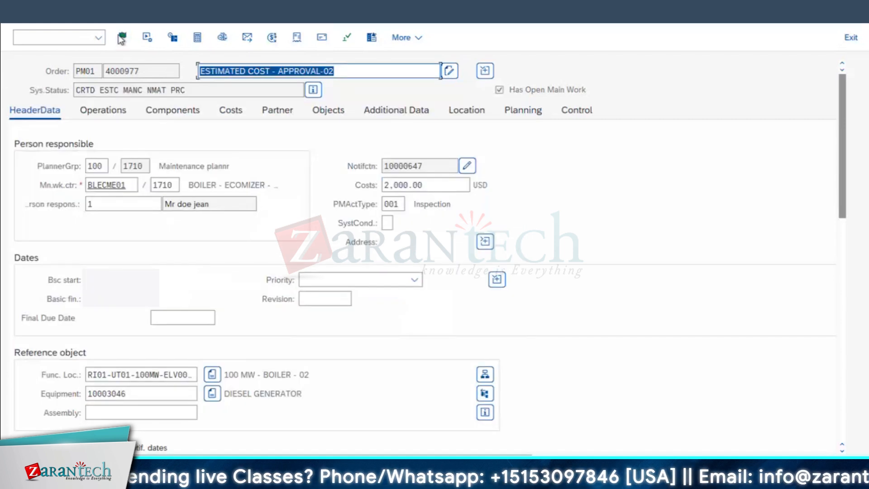
Release the order and recheck its costs and assigned permits, cancelling the permit maintenance
{"action": "left_click", "coordinate": [121, 38]}
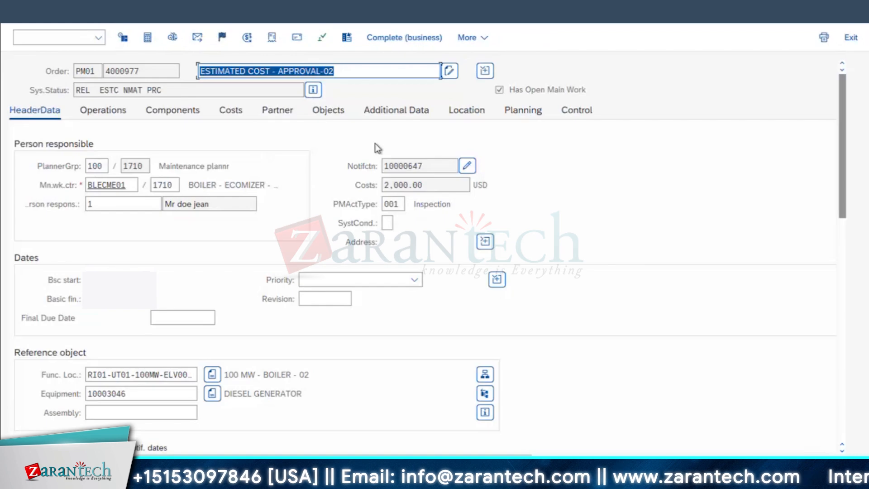
{"action": "left_click", "coordinate": [427, 181]}
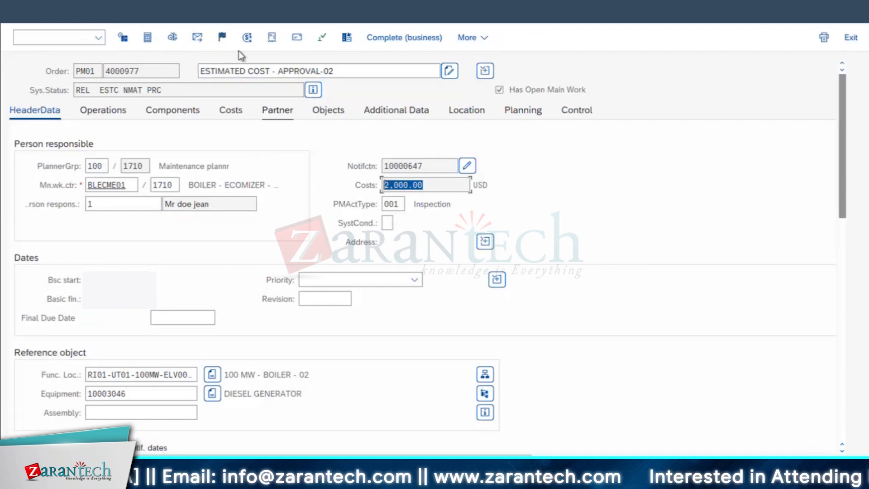
{"action": "left_click", "coordinate": [322, 38]}
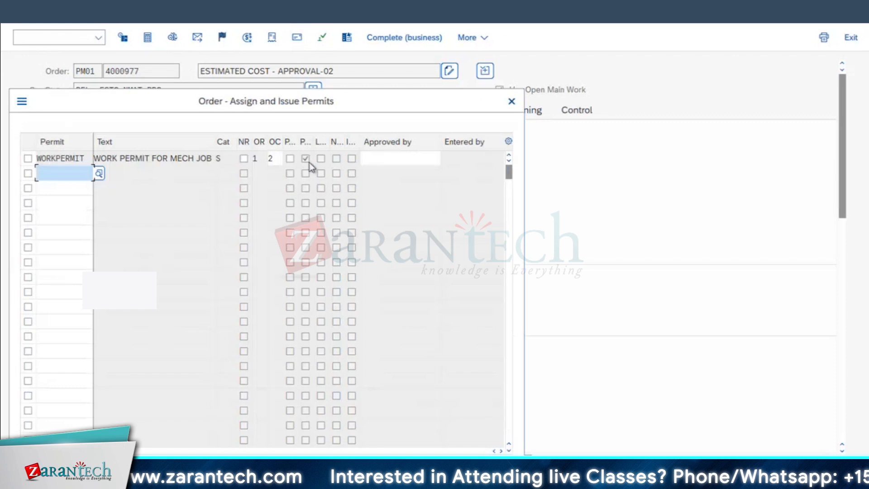
{"action": "left_click", "coordinate": [511, 101]}
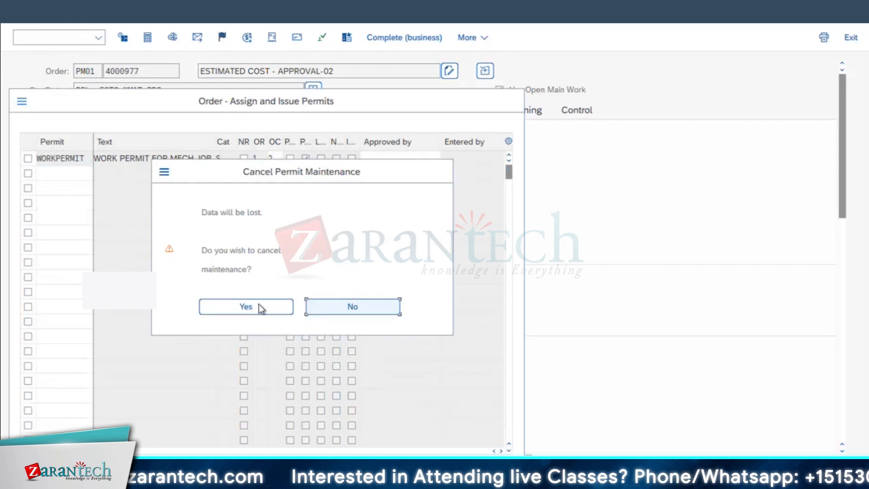
{"action": "left_click", "coordinate": [247, 305]}
Leave the order, select the description of the new centrifugal pump order, and switch from order creation to order change
{"action": "key", "text": "F3"}
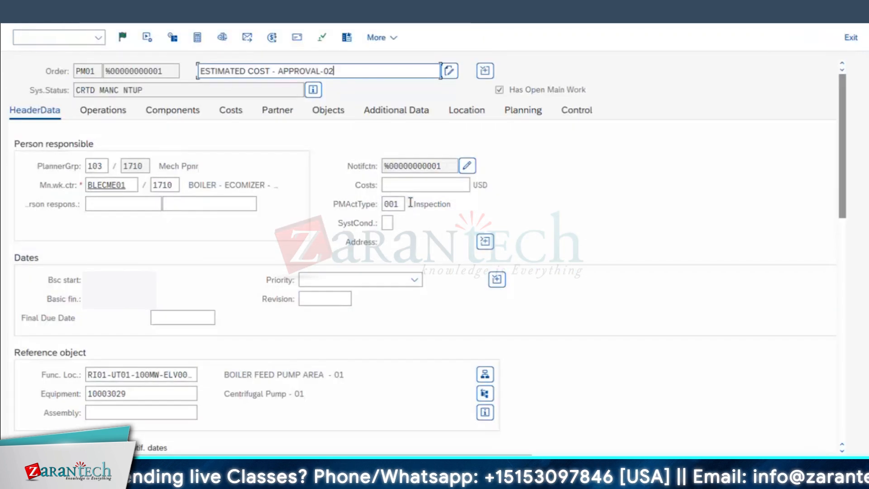
{"action": "left_click_drag", "start_coordinate": [333, 71], "coordinate": [195, 78]}
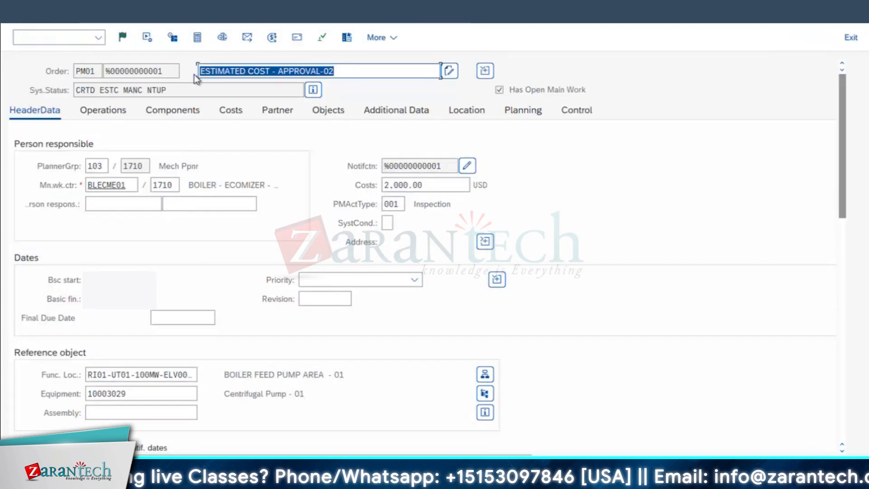
{"action": "left_click", "coordinate": [509, 152]}
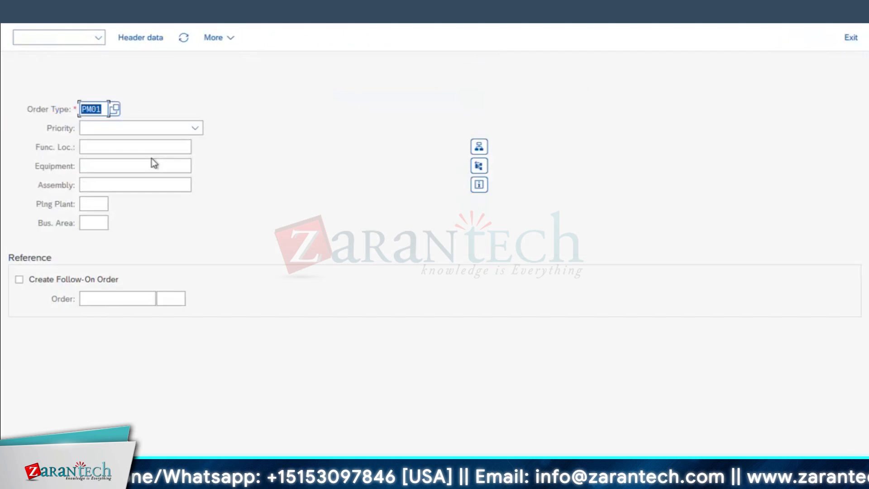
{"action": "left_click", "coordinate": [59, 37]}
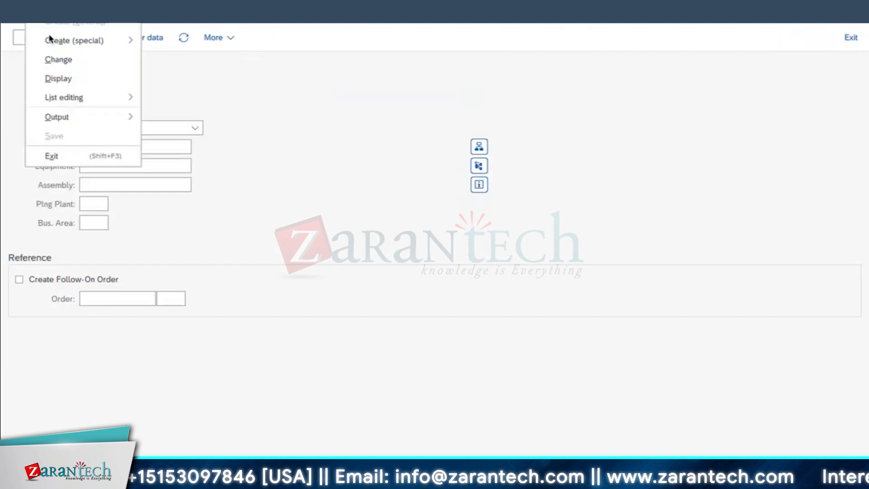
{"action": "left_click", "coordinate": [58, 58]}
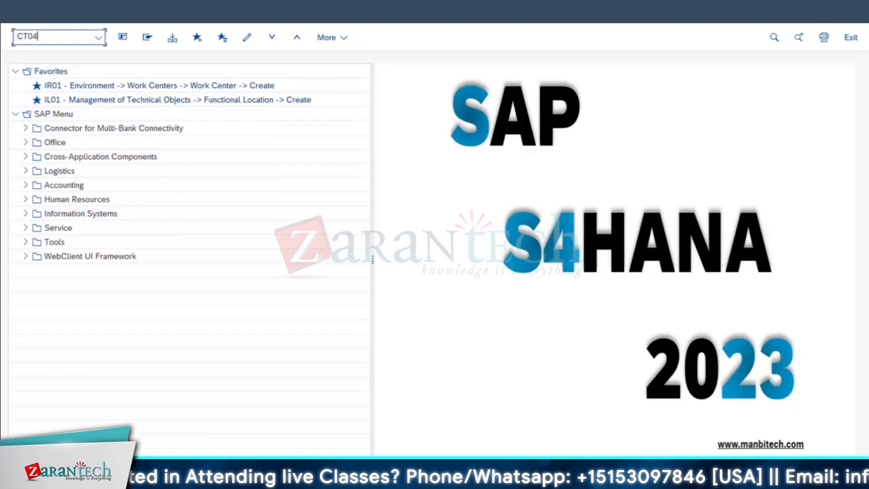
Open characteristic maintenance with transaction CT04 and create the characteristic ESTIMATEDCOST_RL-1
{"action": "key", "text": "Return"}
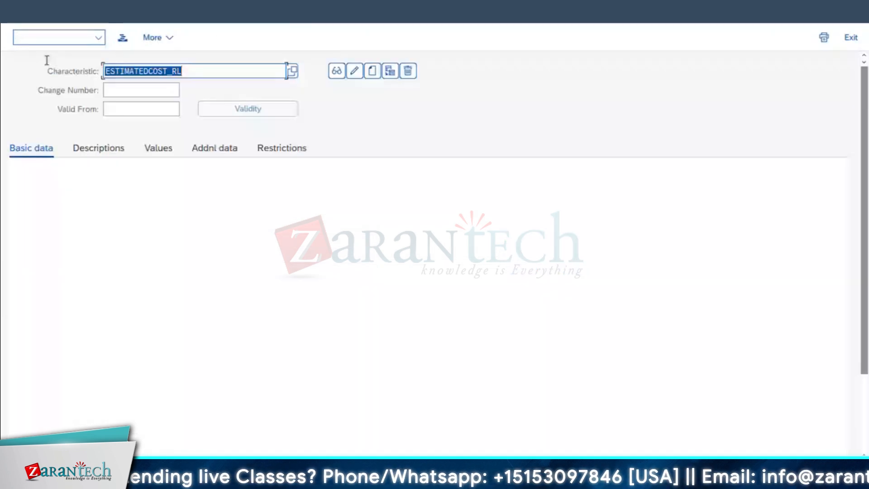
{"action": "left_click", "coordinate": [189, 71]}
{"action": "type", "text": "-1"}
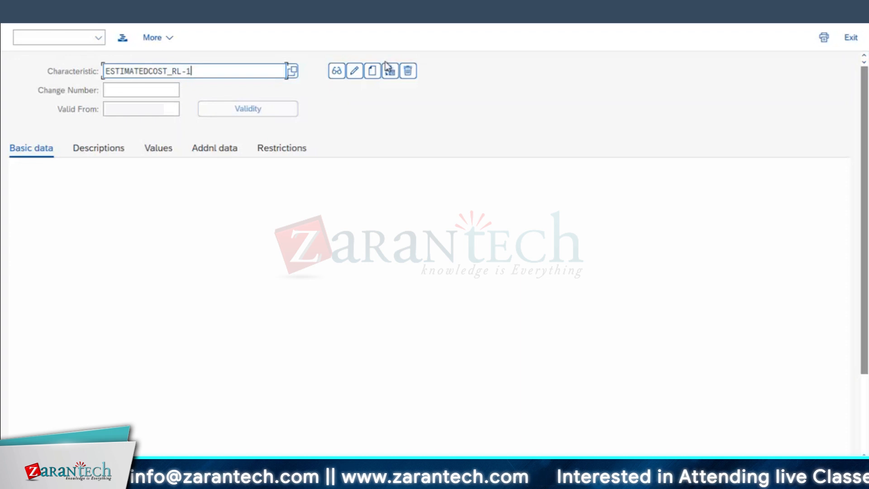
{"action": "left_click", "coordinate": [373, 72]}
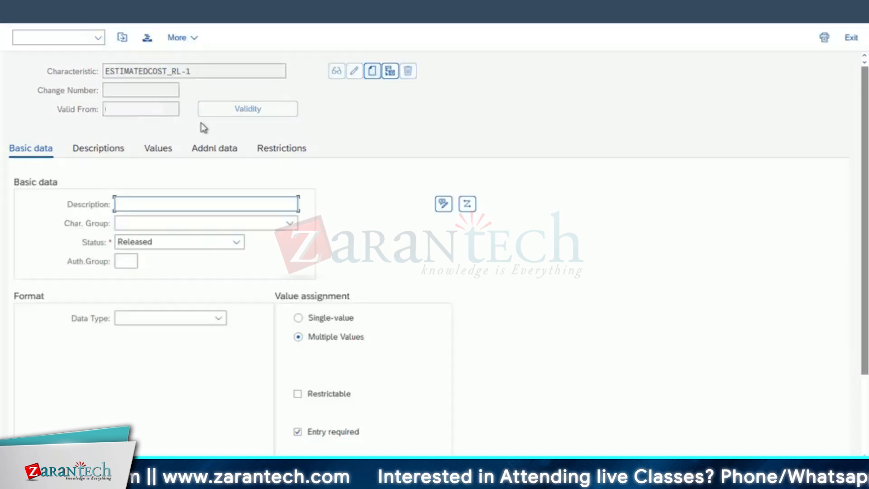
Describe the characteristic as ESTIMATEDCOST_RL-1, make it single-value, and clear its required entry option
{"action": "left_click", "coordinate": [139, 203]}
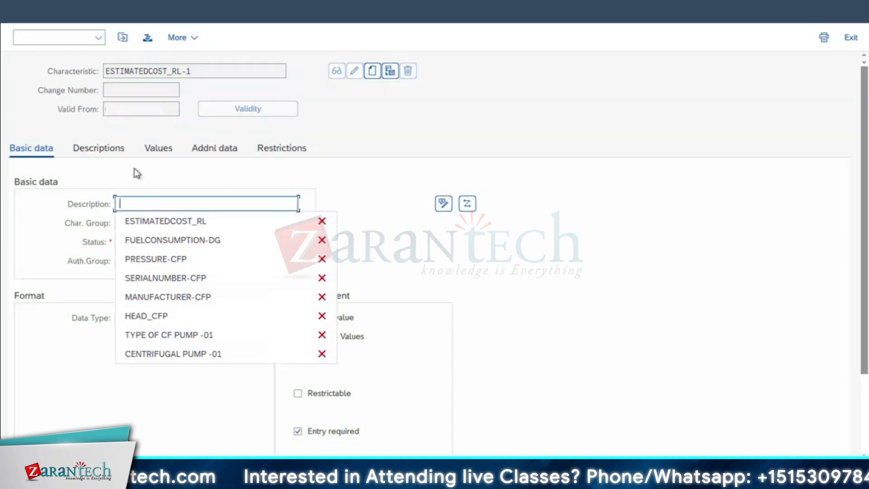
{"action": "left_click", "coordinate": [176, 223]}
{"action": "type", "text": "-1"}
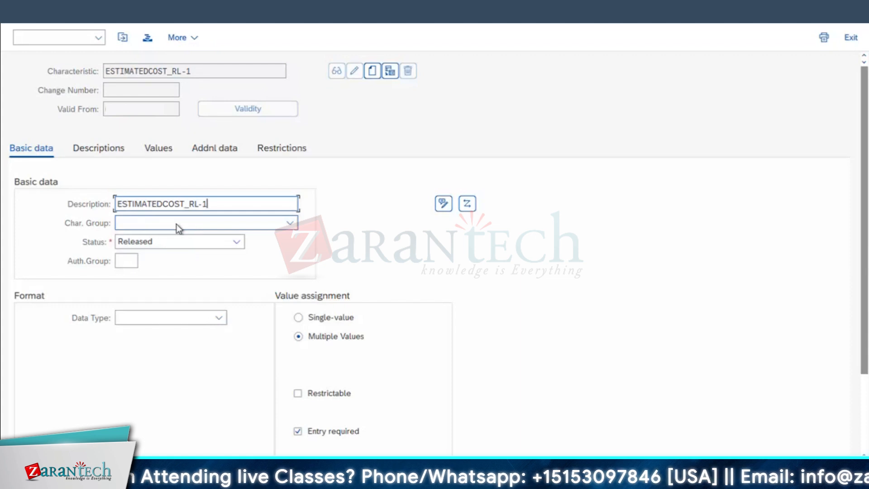
{"action": "left_click", "coordinate": [300, 317]}
{"action": "left_click", "coordinate": [330, 432]}
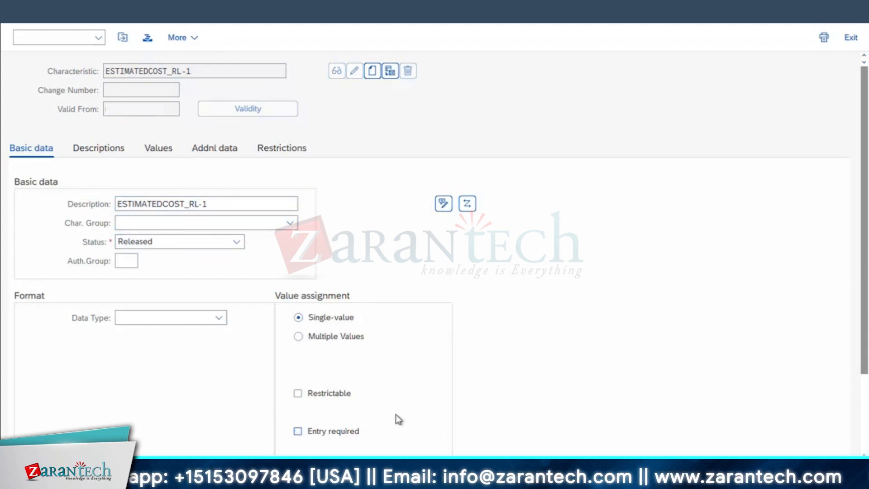
{"action": "key", "text": "Return"}
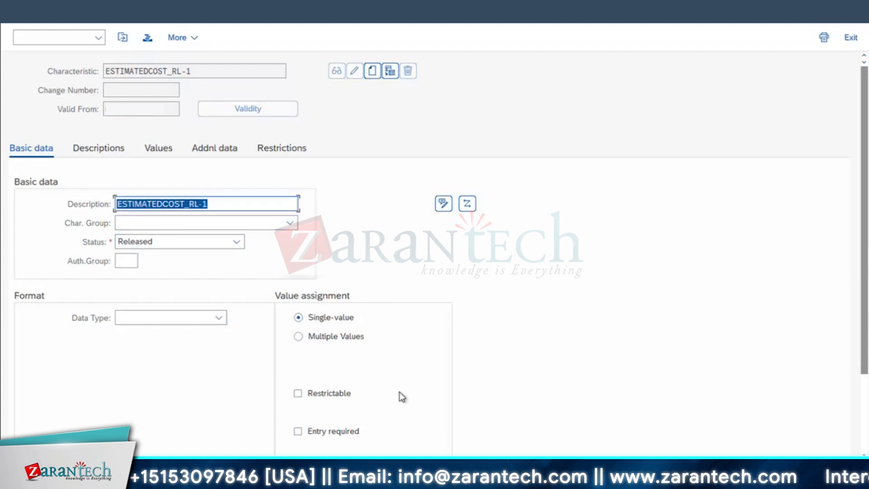
Reference the characteristic to field USER4 of table CSEVPERMIT and set its currency to USD
{"action": "left_click", "coordinate": [221, 148]}
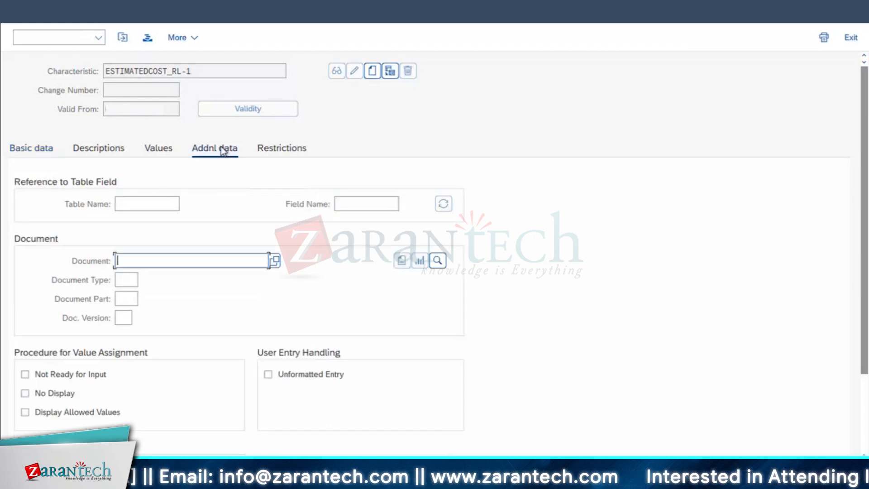
{"action": "left_click", "coordinate": [140, 201]}
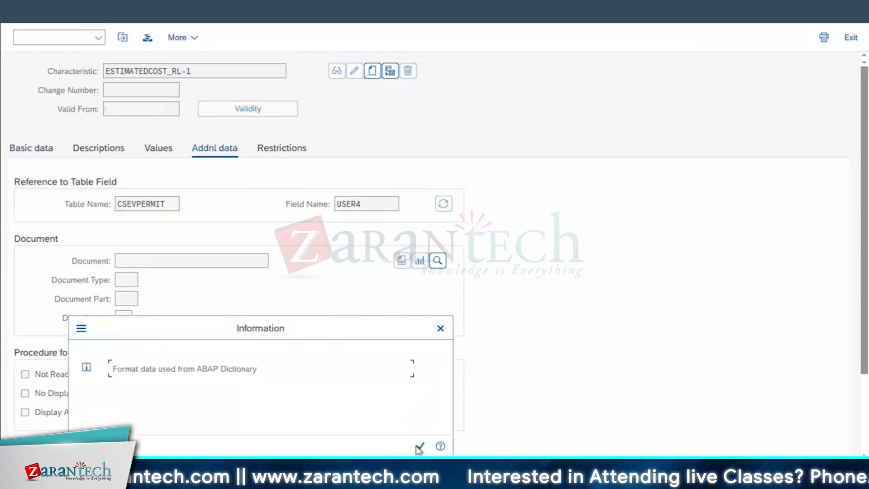
{"action": "left_click", "coordinate": [419, 447]}
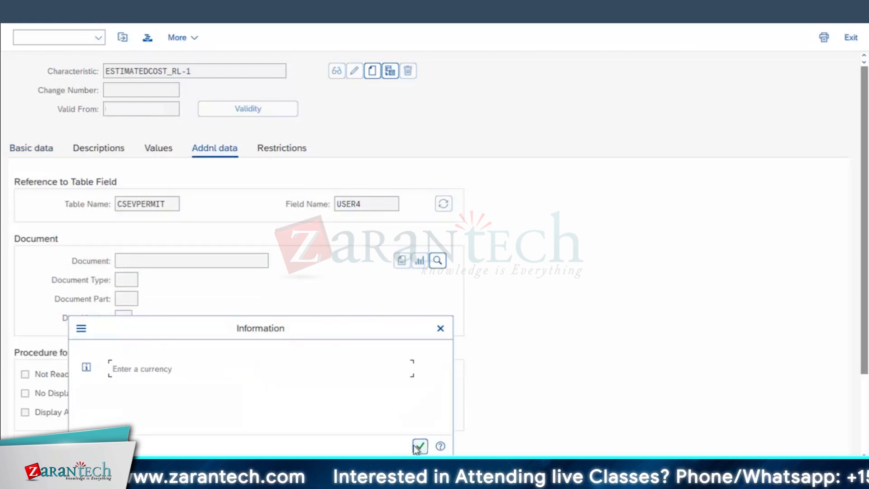
{"action": "left_click", "coordinate": [415, 447]}
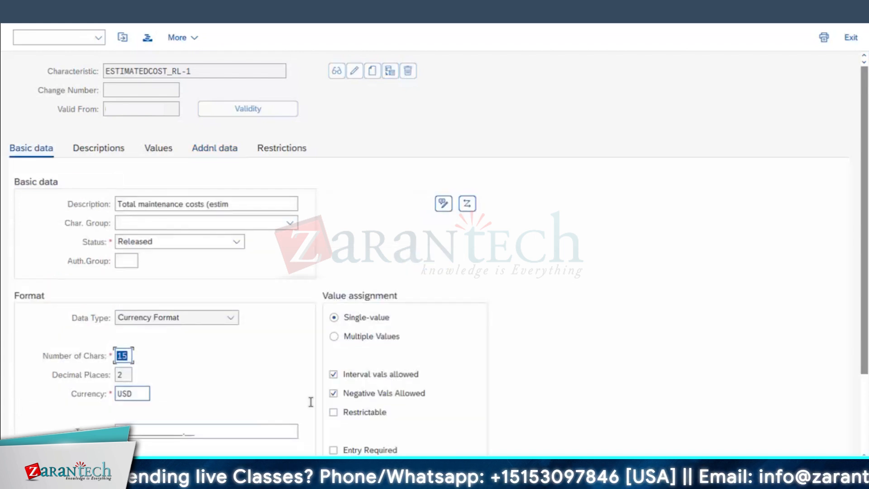
Disallow negative values, make entry required, check the table reference, and save the characteristic
{"action": "left_click", "coordinate": [369, 394]}
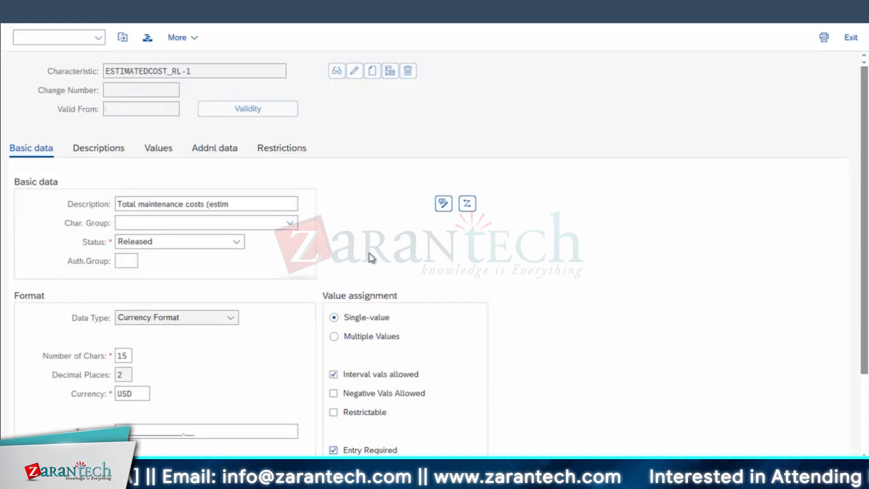
{"action": "left_click", "coordinate": [231, 149]}
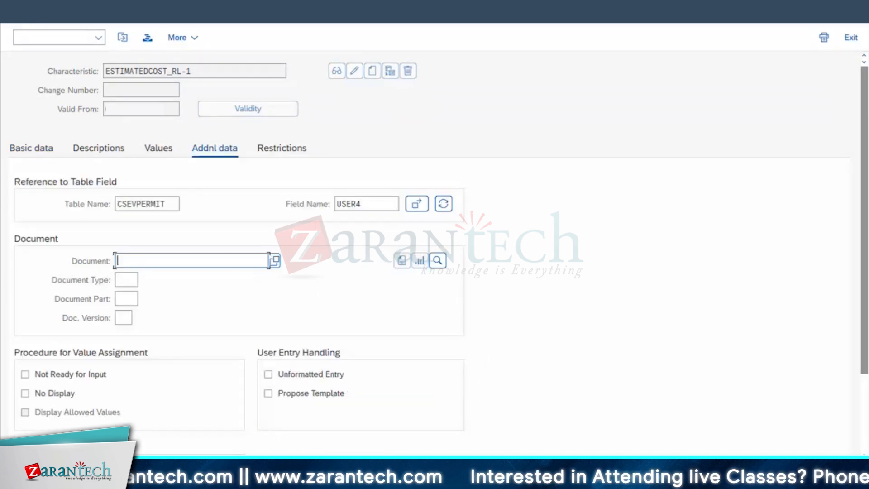
{"action": "key", "text": "ctrl+s"}
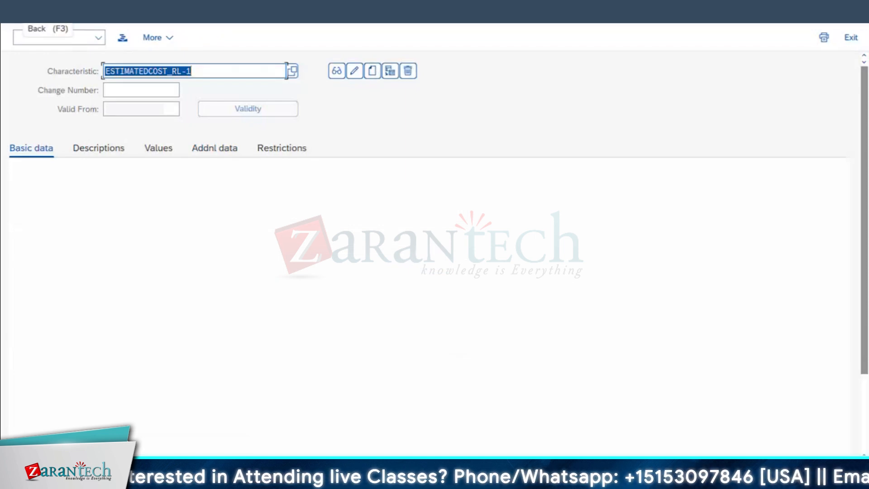
Open class maintenance with transaction CL02 and create class ESTCOST_RL_1 of type 049, described as ESTCOST_RL_1
{"action": "key", "text": "F3"}
{"action": "type", "text": "CL"}
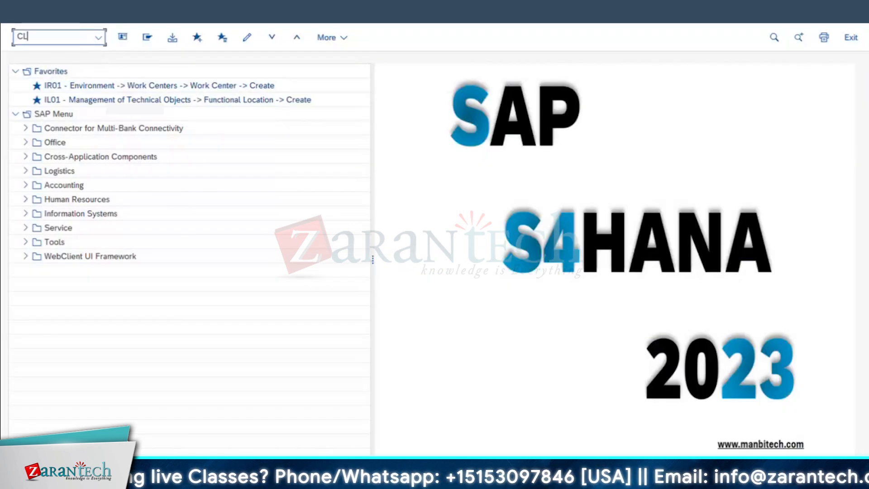
{"action": "type", "text": "02"}
{"action": "key", "text": "Return"}
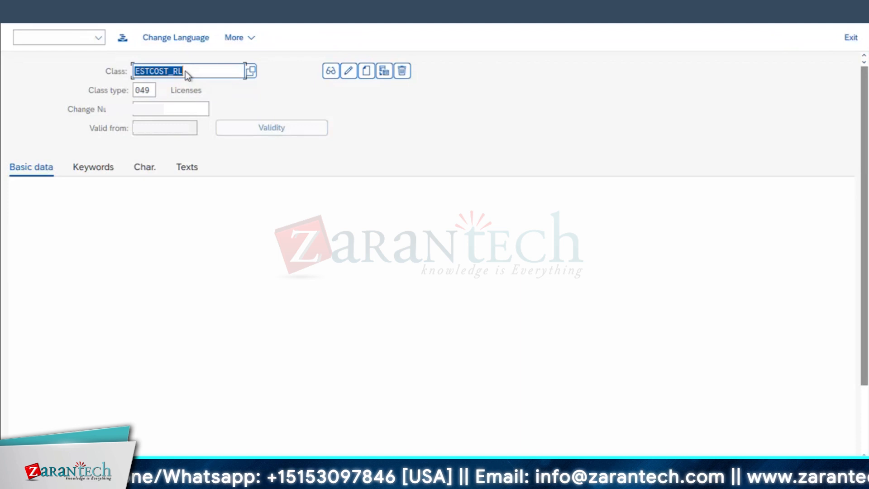
{"action": "left_click", "coordinate": [186, 71]}
{"action": "type", "text": "-1"}
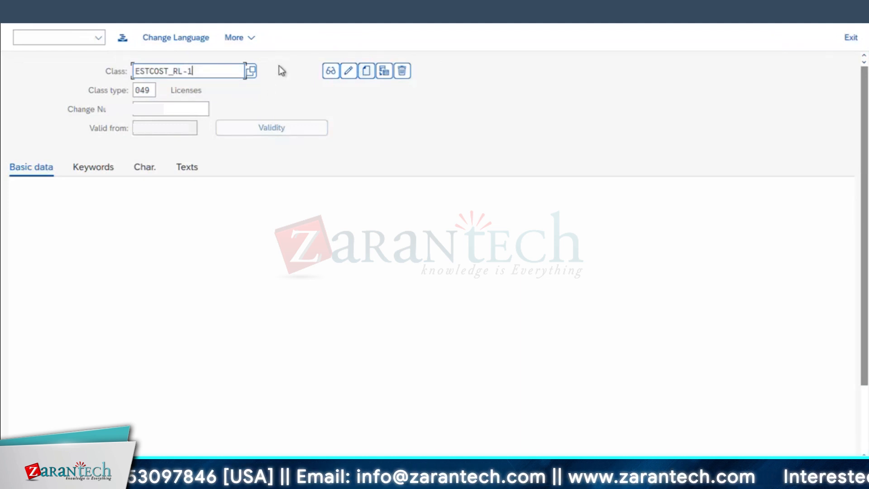
{"action": "left_click", "coordinate": [367, 72]}
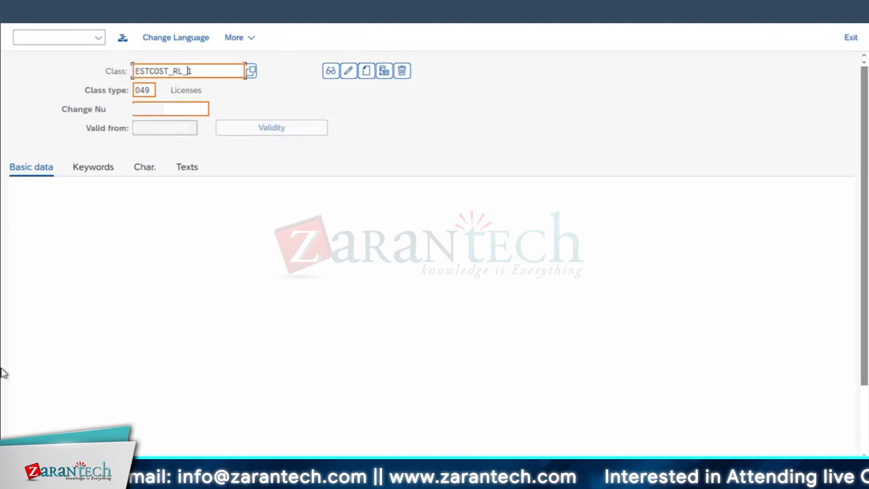
{"action": "key", "text": "Return"}
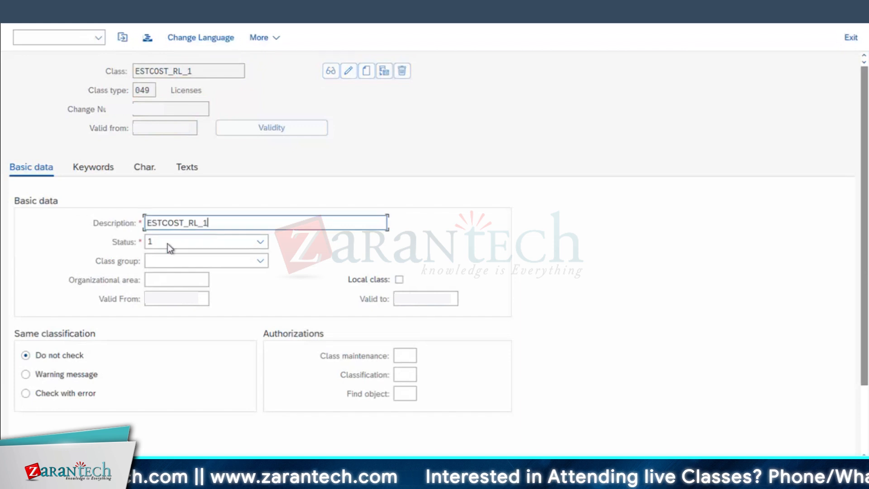
Assign the characteristic ESTIMATEDCOST_RL-1 to class ESTCOST_RL_1 and save the class
{"action": "left_click", "coordinate": [168, 243]}
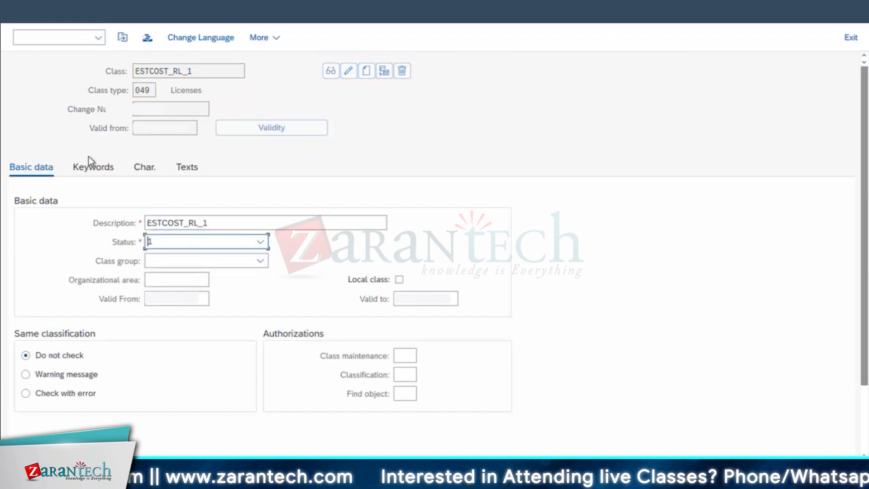
{"action": "left_click", "coordinate": [138, 171]}
{"action": "left_click", "coordinate": [144, 222]}
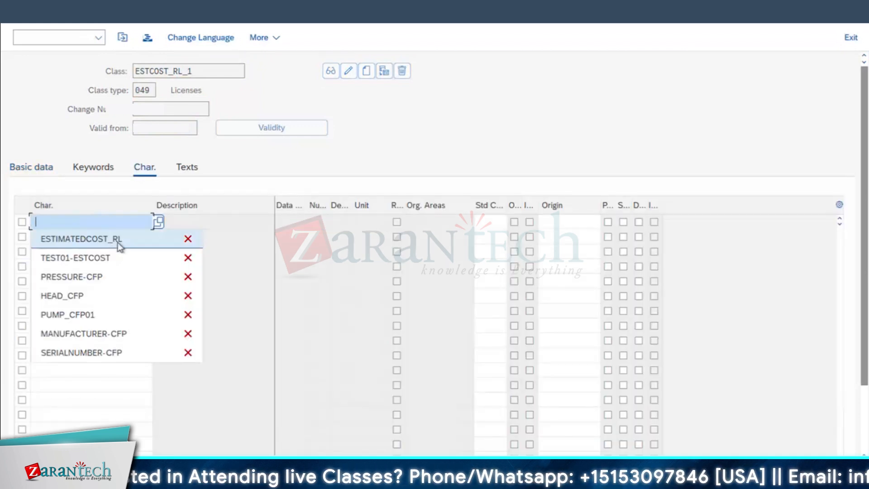
{"action": "left_click", "coordinate": [119, 244]}
{"action": "key", "text": "Return"}
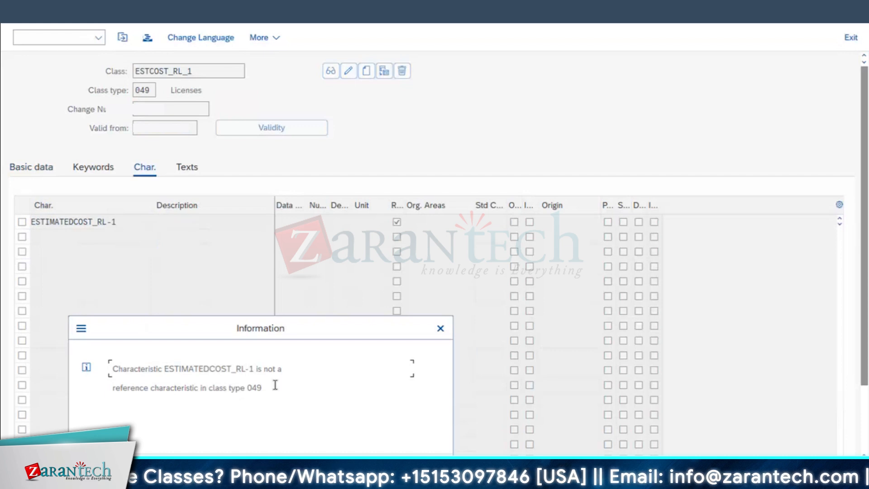
{"action": "key", "text": "Return"}
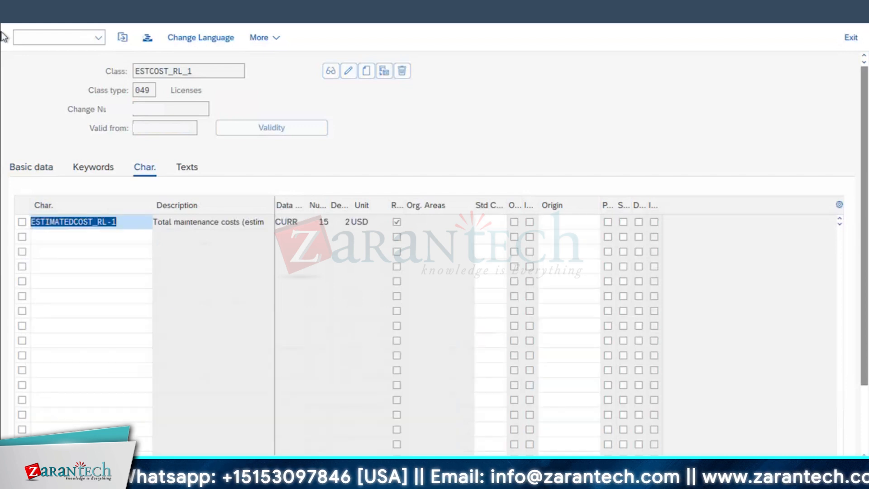
{"action": "key", "text": "ctrl+s"}
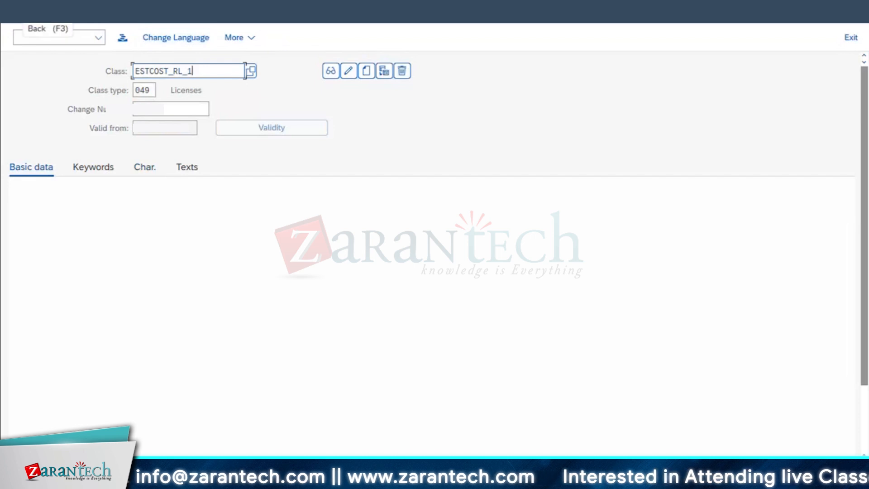
Leave class maintenance and open the SAP Reference IMG in Customizing
{"action": "left_click", "coordinate": [24, 13]}
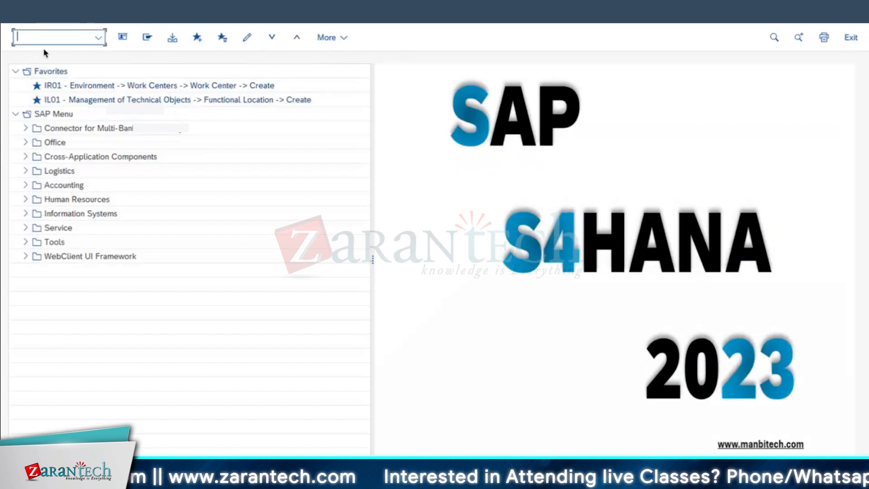
{"action": "key", "text": "Return"}
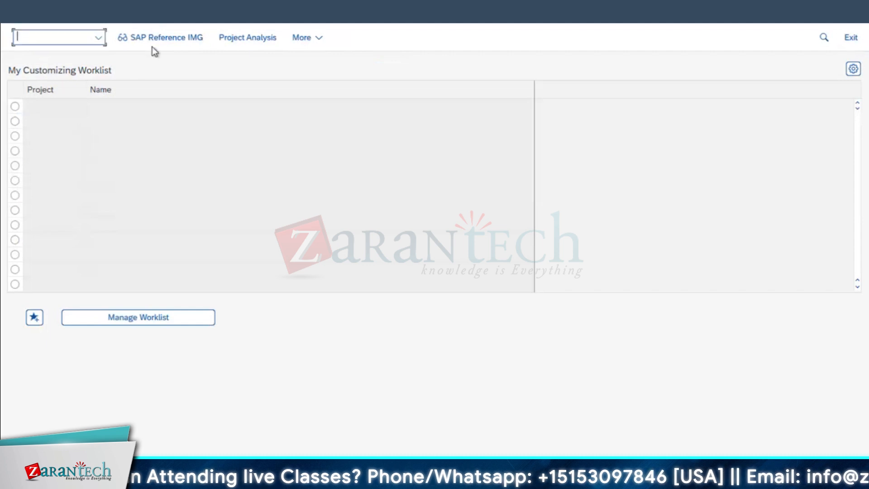
{"action": "left_click", "coordinate": [154, 45]}
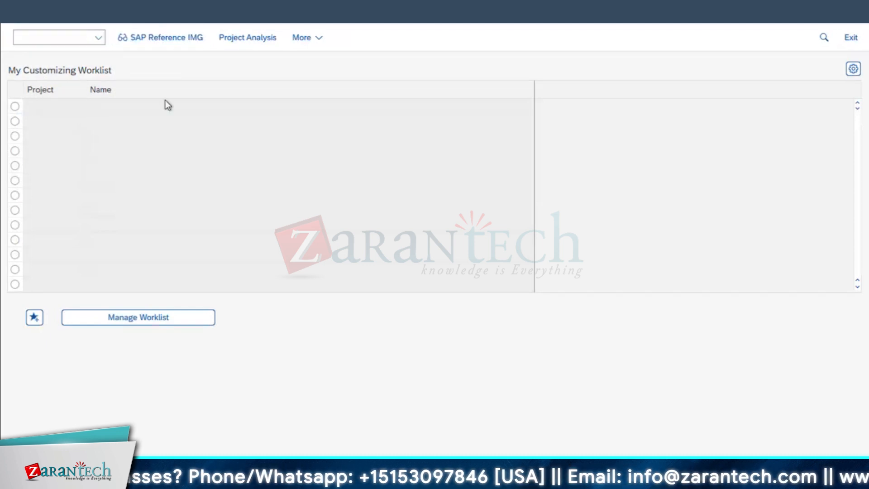
Expand Plant Maintenance and Customer Service down through Master Data and Basic Settings to the Permits activities
{"action": "scroll", "coordinate": [177, 301], "scroll_direction": "down", "scroll_amount": 5}
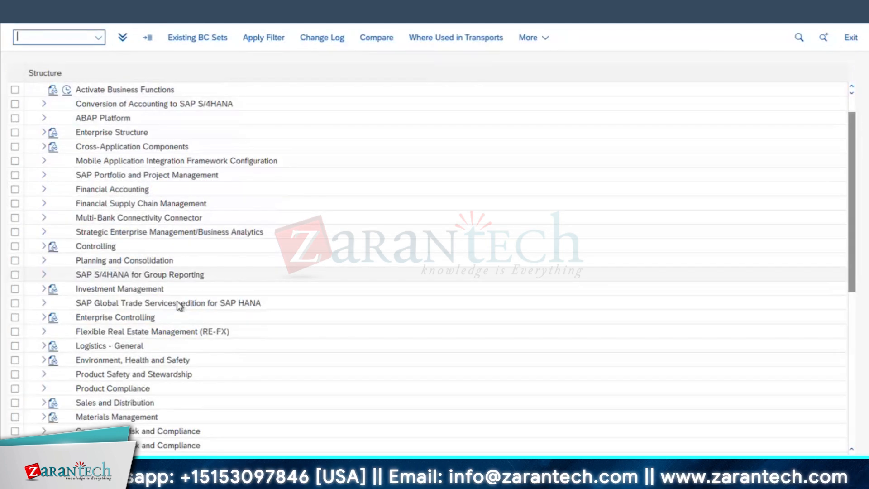
{"action": "scroll", "coordinate": [177, 303], "scroll_direction": "down", "scroll_amount": 3}
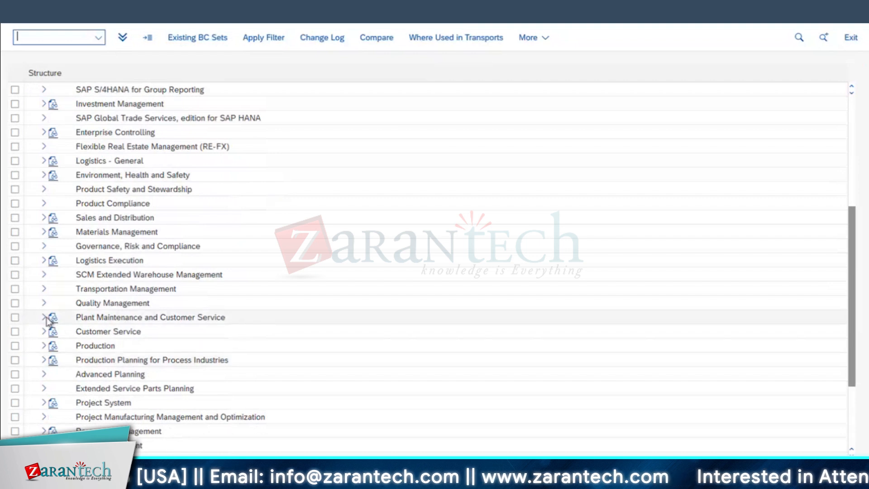
{"action": "left_click", "coordinate": [44, 317]}
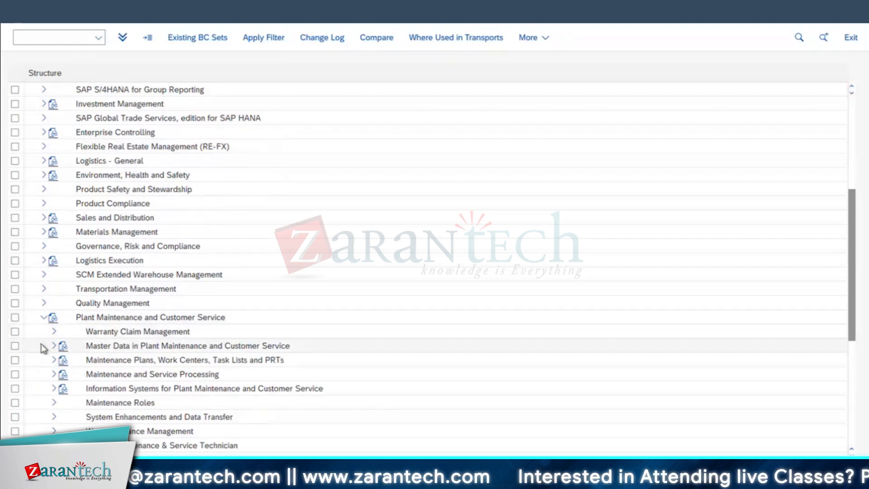
{"action": "left_click", "coordinate": [54, 345]}
{"action": "scroll", "coordinate": [95, 334], "scroll_direction": "down", "scroll_amount": 2}
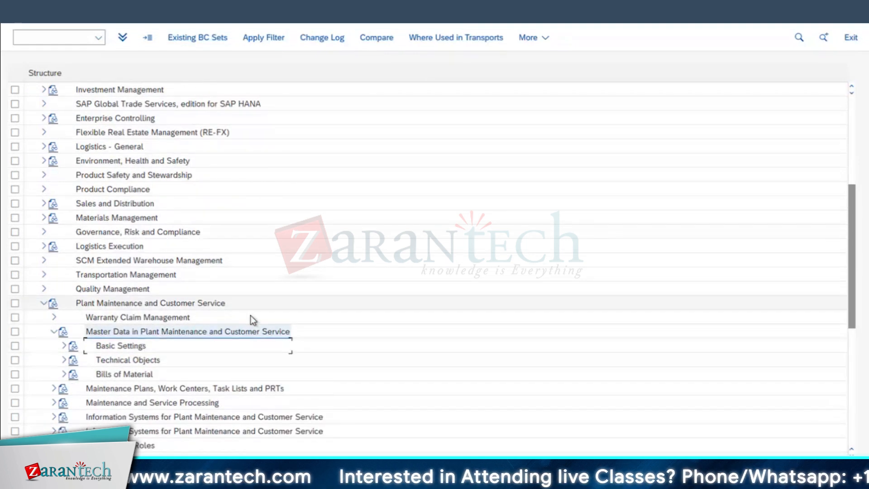
{"action": "left_click", "coordinate": [61, 305]}
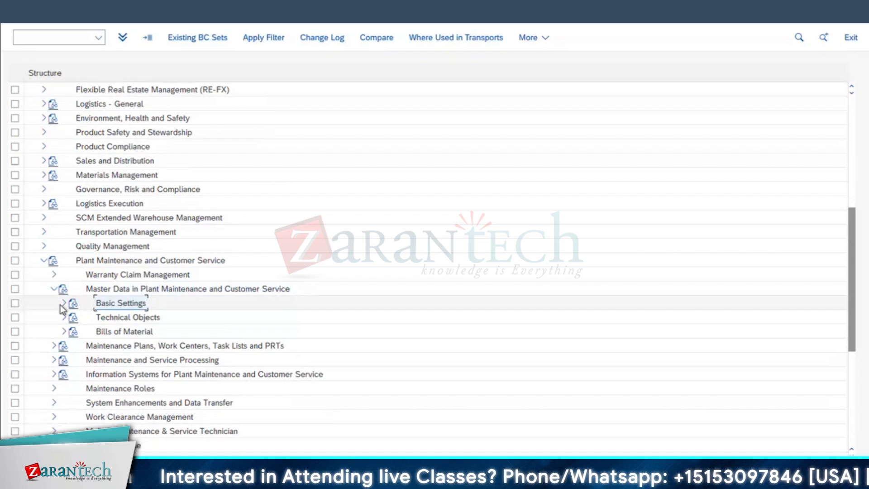
{"action": "scroll", "coordinate": [174, 326], "scroll_direction": "down", "scroll_amount": 3}
{"action": "left_click", "coordinate": [74, 303]}
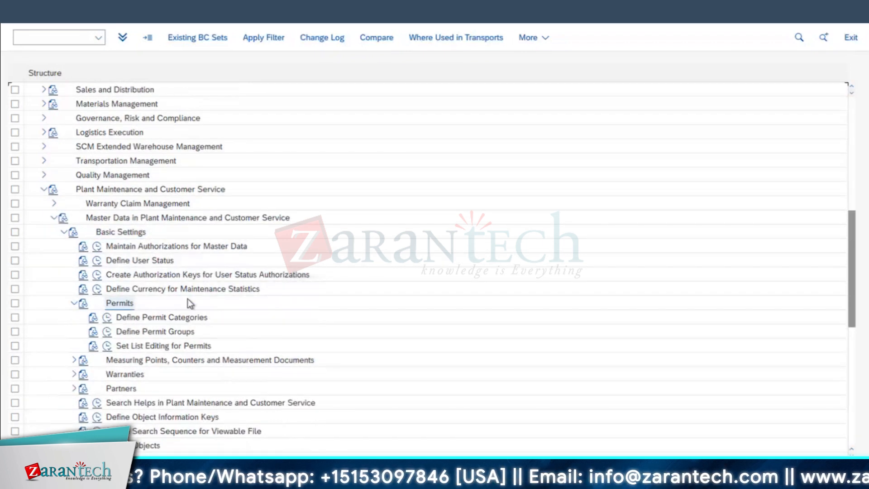
Open Define Permit Groups and assign permit class ESTCOST_RL_1 to permit group PM
{"action": "double_click", "coordinate": [175, 333]}
{"action": "left_click", "coordinate": [188, 91]}
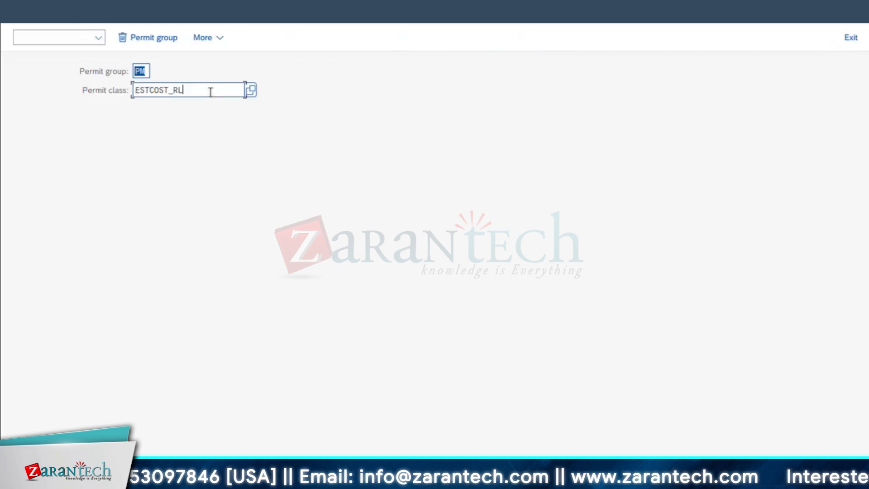
{"action": "left_click", "coordinate": [176, 94]}
{"action": "double_click", "coordinate": [82, 183]}
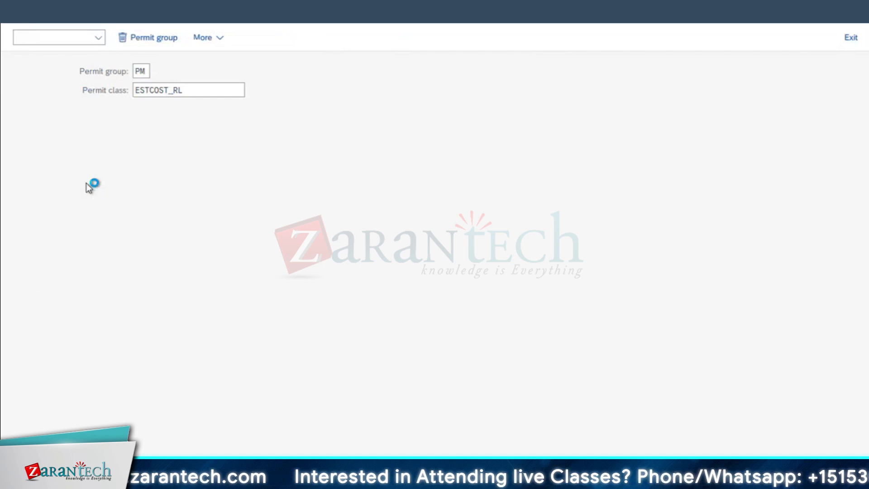
{"action": "key", "text": "Return"}
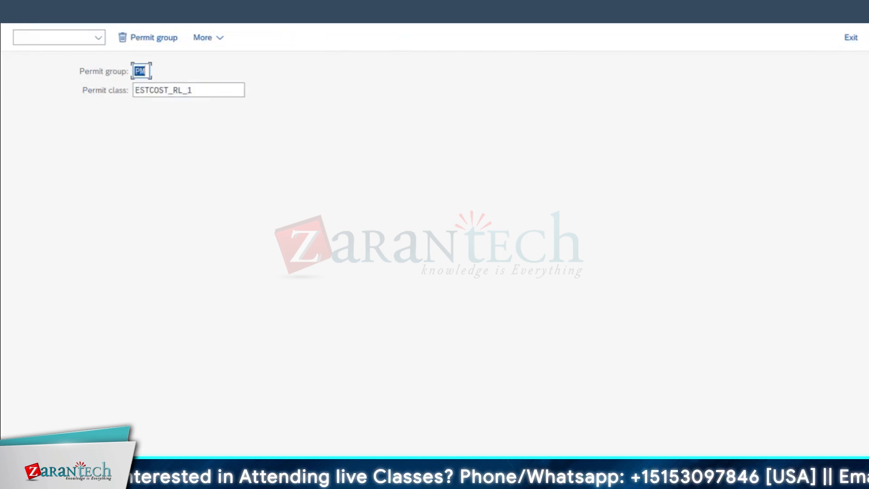
Save the permit group assignment under customizing request S4HK902964
{"action": "key", "text": "ctrl+s"}
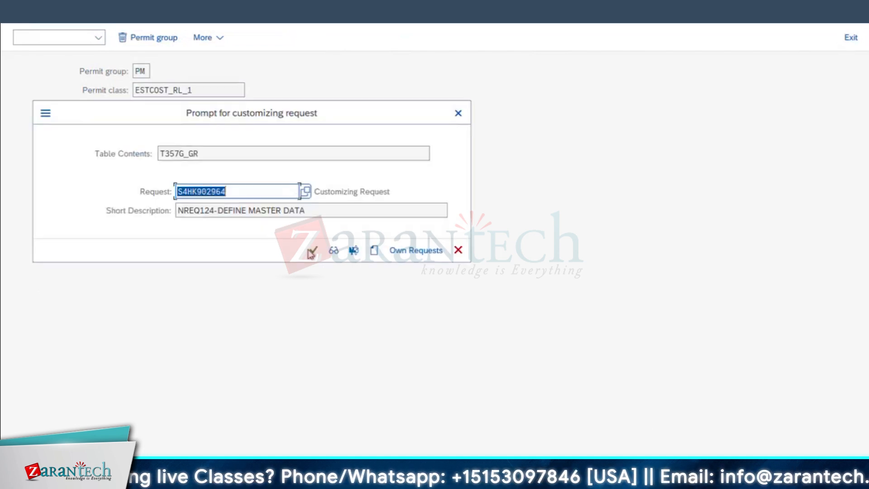
{"action": "left_click", "coordinate": [312, 251]}
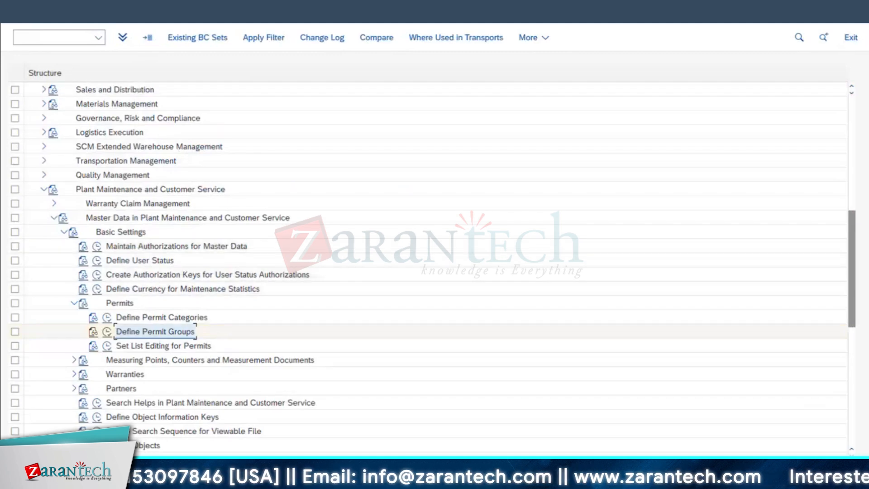
Open the permit list with transaction IPM2 in change mode and start a new permit entry
{"action": "mouse_move", "coordinate": [191, 480]}
{"action": "left_click", "coordinate": [295, 429]}
{"action": "left_click", "coordinate": [101, 39]}
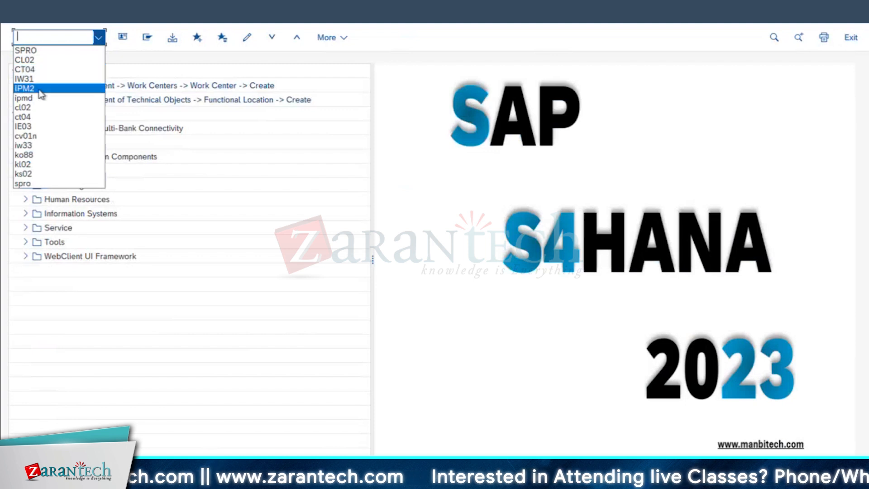
{"action": "left_click", "coordinate": [39, 88]}
{"action": "key", "text": "Return"}
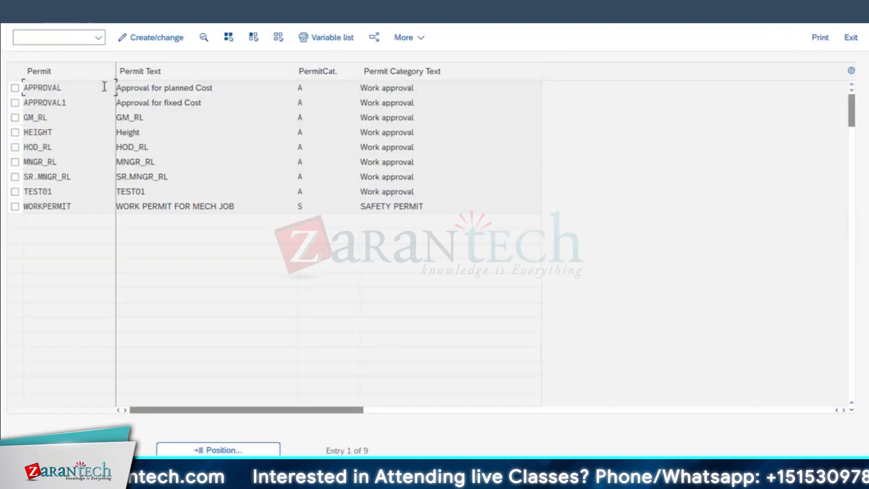
{"action": "left_click", "coordinate": [170, 38]}
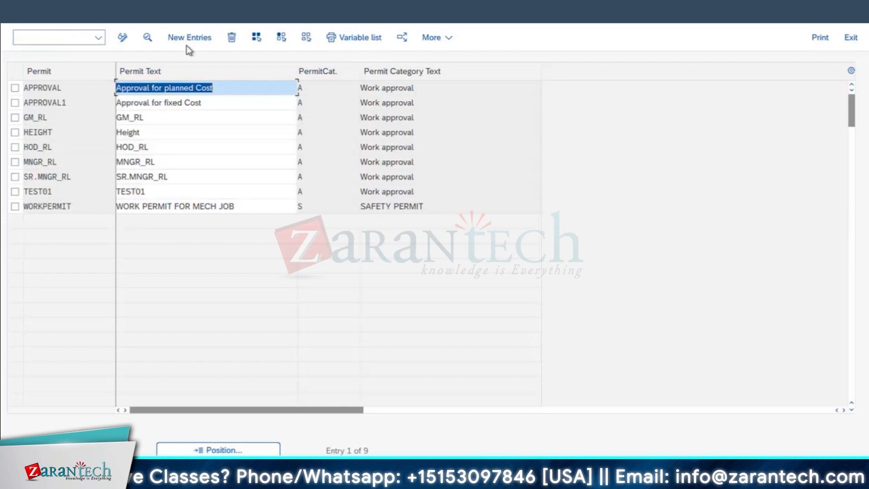
{"action": "left_click", "coordinate": [188, 38]}
{"action": "double_click", "coordinate": [169, 168]}
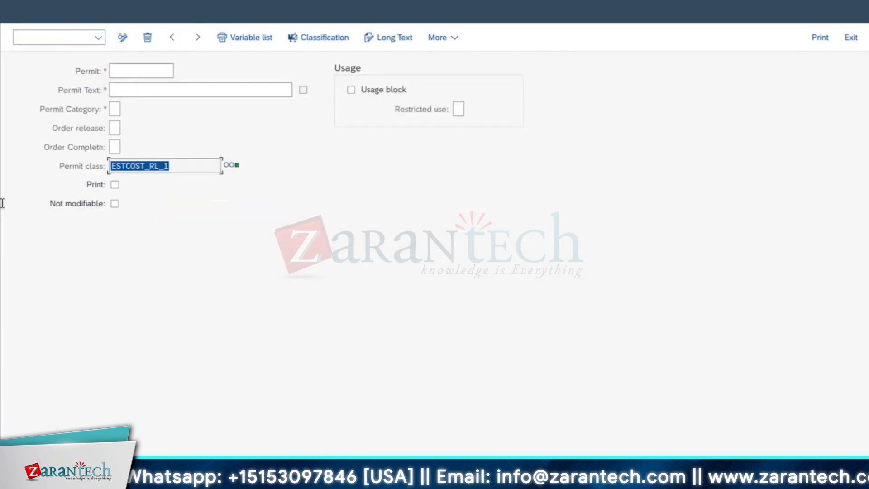
Fill in the new permit as MNGR_RL with permit text MNGR_RL, category A and order release 2
{"action": "left_click", "coordinate": [146, 70]}
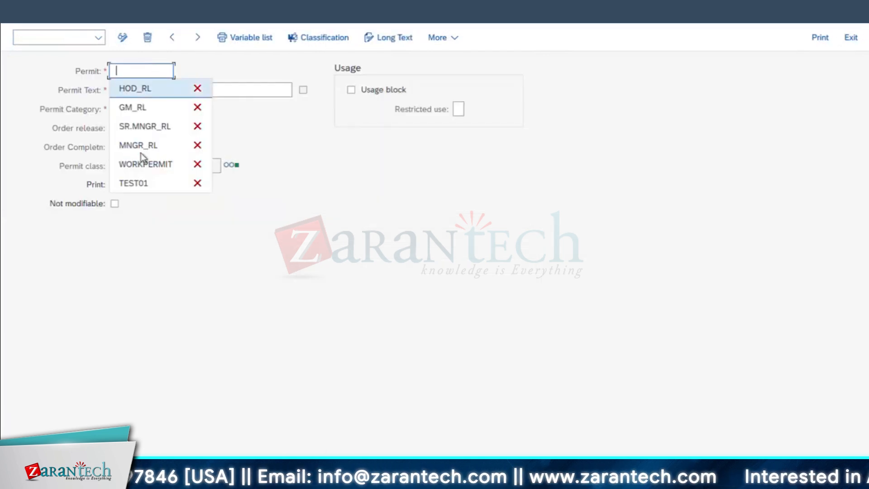
{"action": "left_click", "coordinate": [146, 145]}
{"action": "left_click", "coordinate": [142, 89]}
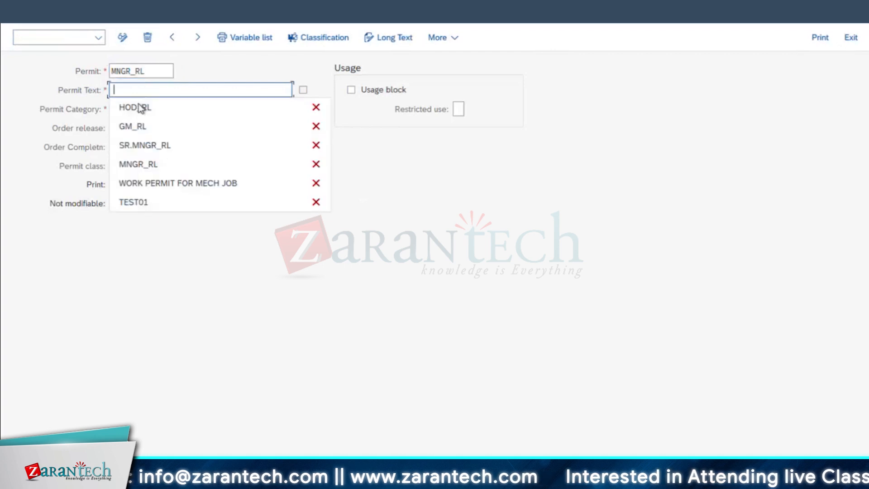
{"action": "left_click", "coordinate": [145, 164]}
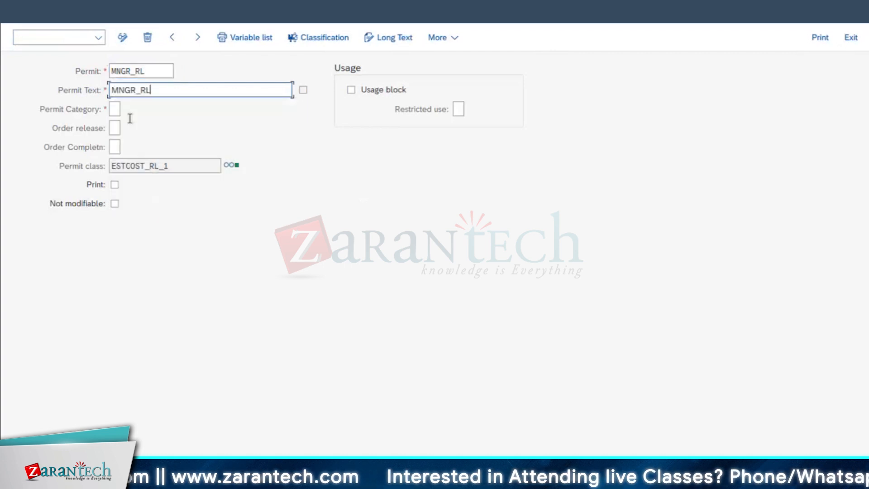
{"action": "left_click", "coordinate": [114, 109]}
{"action": "left_click", "coordinate": [119, 128]}
{"action": "left_click", "coordinate": [115, 128]}
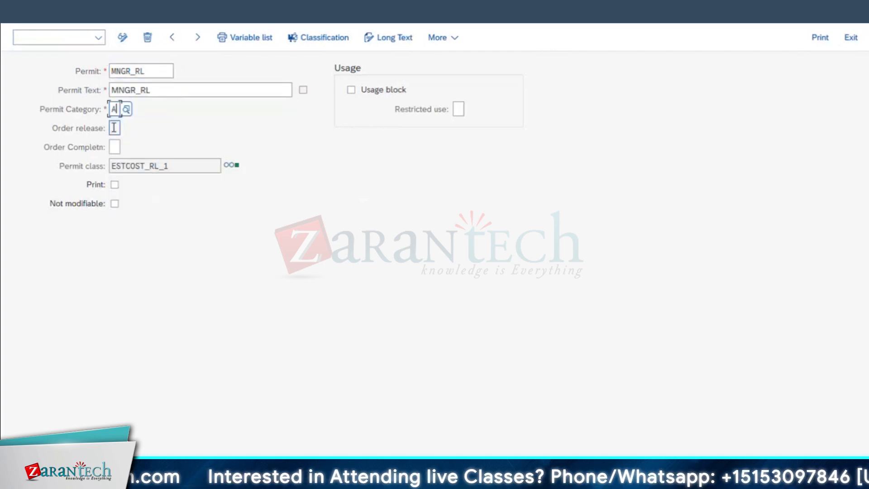
{"action": "left_click", "coordinate": [122, 145]}
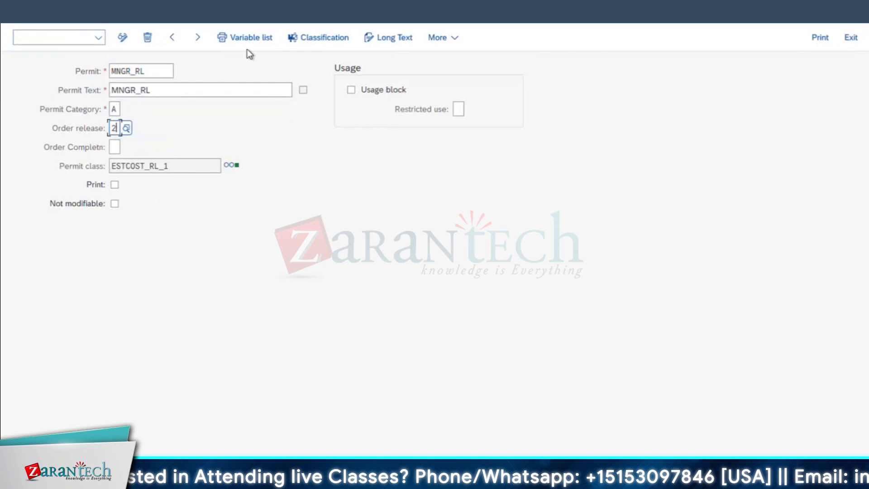
Check the cost range in the classification of permit MNGR_RL and try to save the permit
{"action": "left_click", "coordinate": [335, 41]}
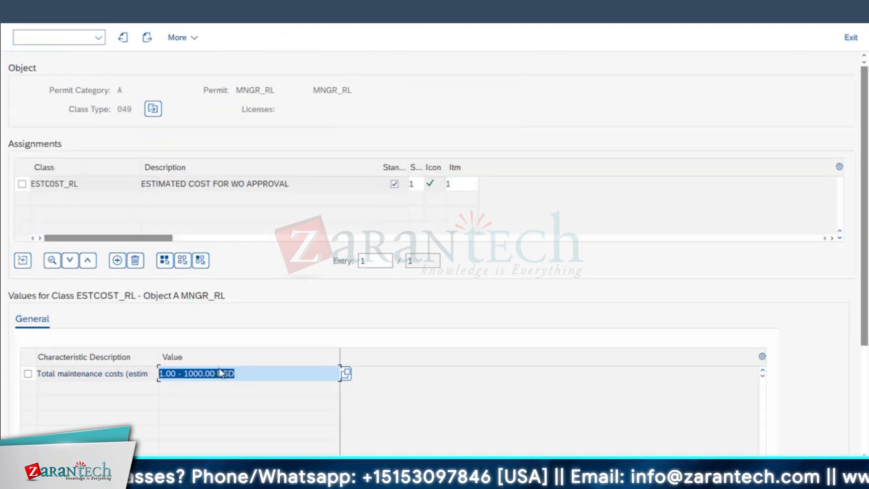
{"action": "left_click_drag", "start_coordinate": [249, 373], "coordinate": [62, 357]}
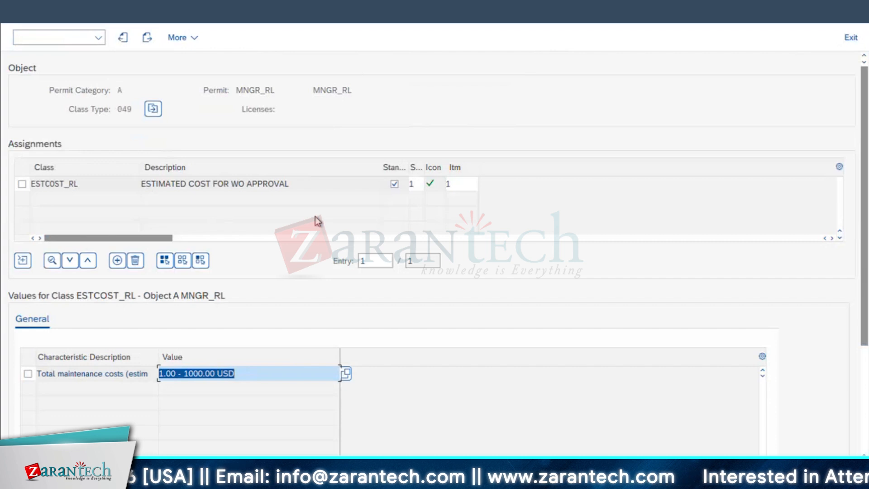
{"action": "left_click", "coordinate": [263, 375]}
{"action": "key", "text": "F3"}
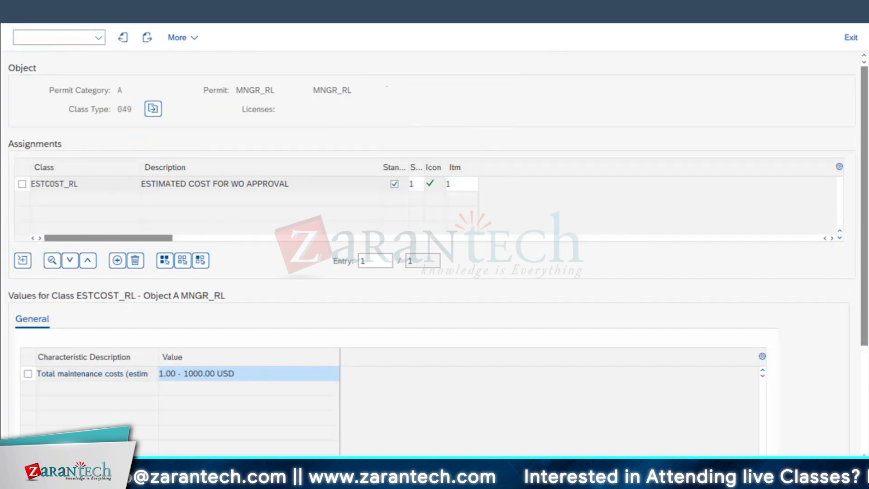
{"action": "key", "text": "ctrl+s"}
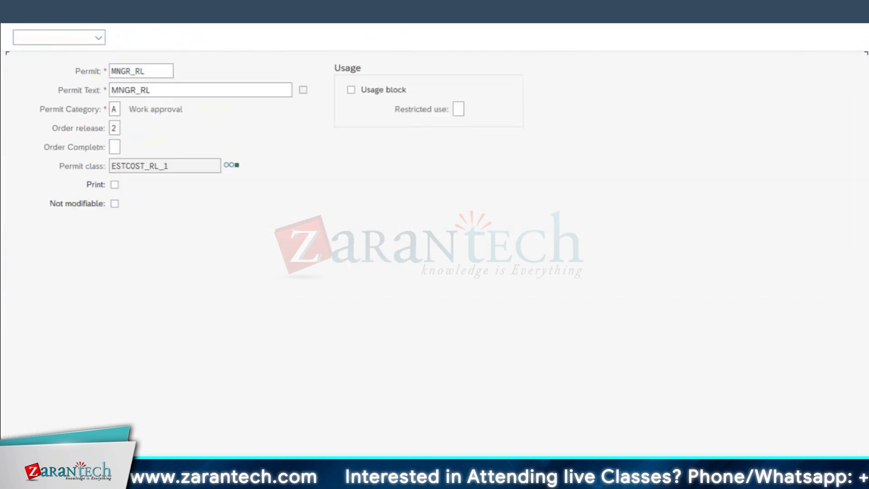
Rename the new permit as MNGR_RL-1
{"action": "left_click", "coordinate": [158, 73]}
{"action": "type", "text": "-1"}
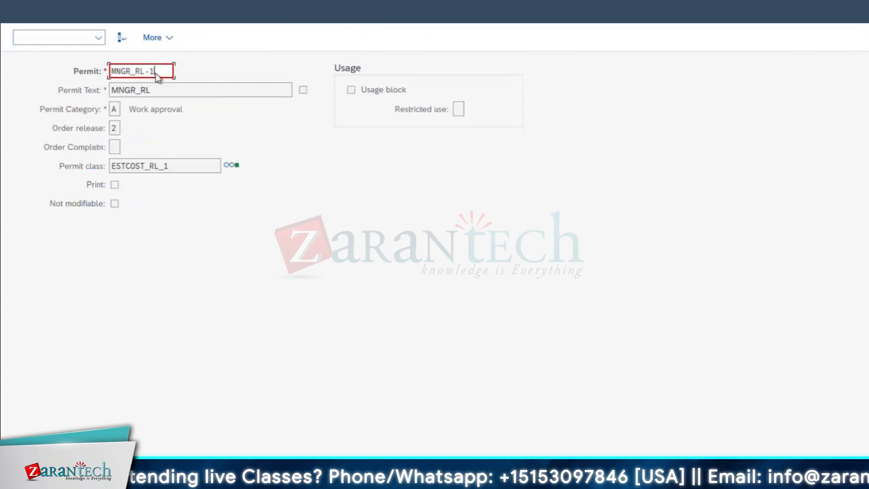
{"action": "key", "text": "Return"}
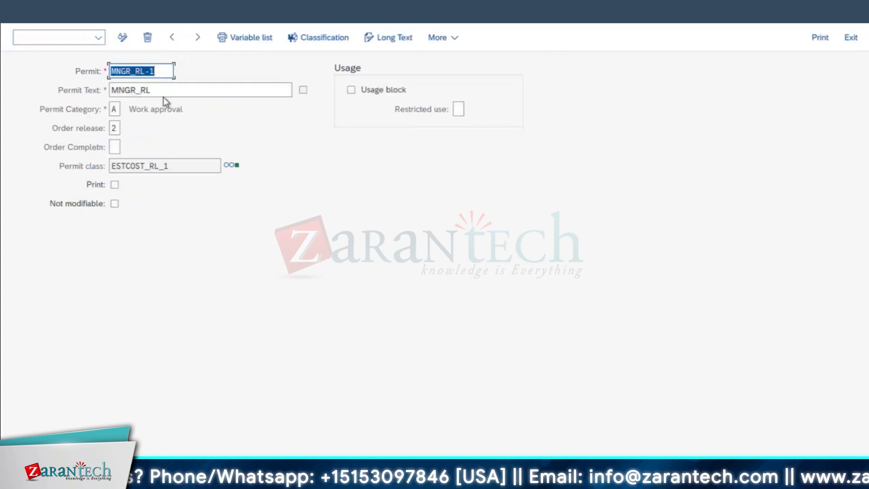
Classify permit MNGR_RL-1 with total maintenance costs of 1 - 1000 USD and return to the permit list
{"action": "left_click", "coordinate": [327, 38]}
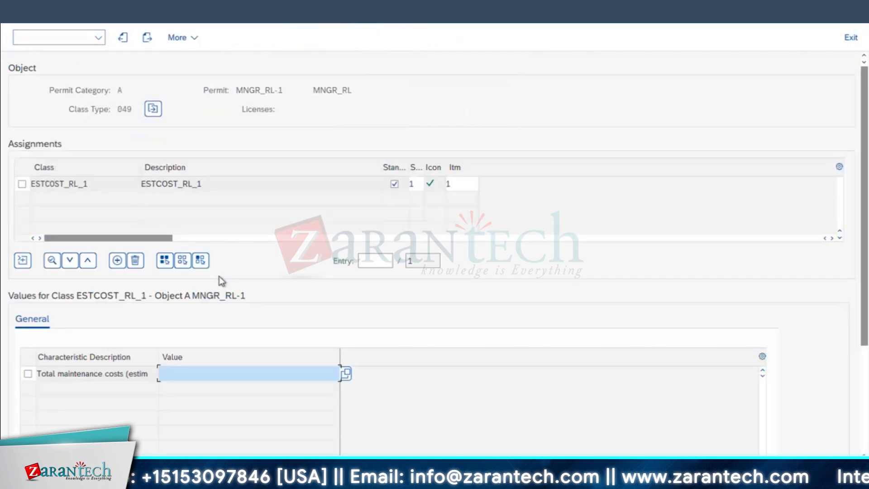
{"action": "left_click", "coordinate": [198, 369]}
{"action": "type", "text": "1.00"}
{"action": "type", "text": " - 100"}
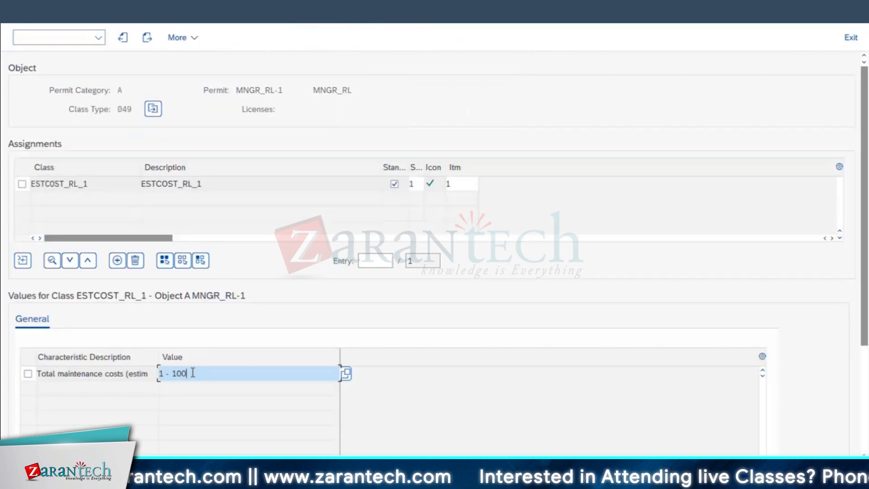
{"action": "type", "text": "0"}
{"action": "key", "text": "Return"}
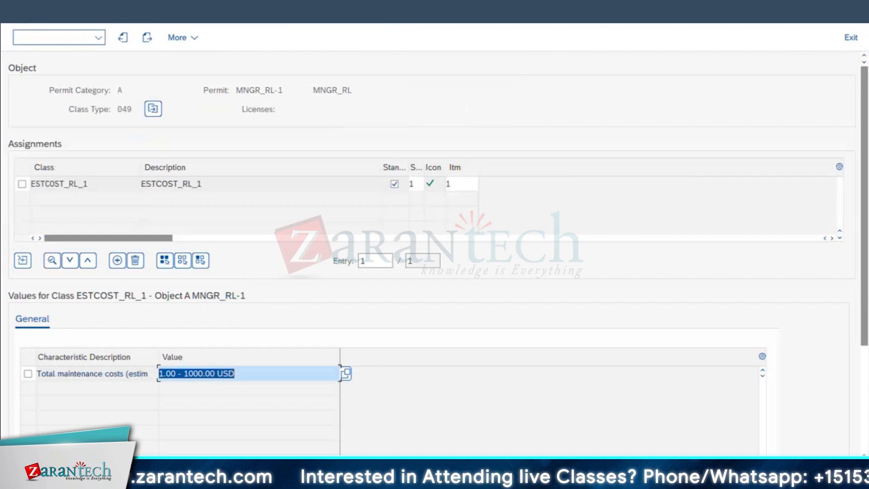
{"action": "left_click", "coordinate": [123, 37]}
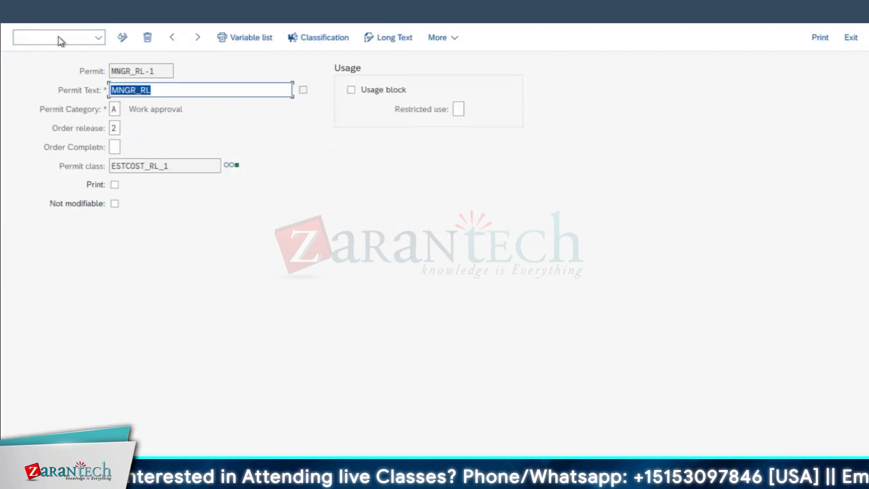
{"action": "left_click", "coordinate": [118, 39]}
{"action": "key", "text": "F3"}
Create a new permit SR.MNGR_R1 with permit text SR.MNGR_RL, category A and order release 2
{"action": "left_click", "coordinate": [189, 37]}
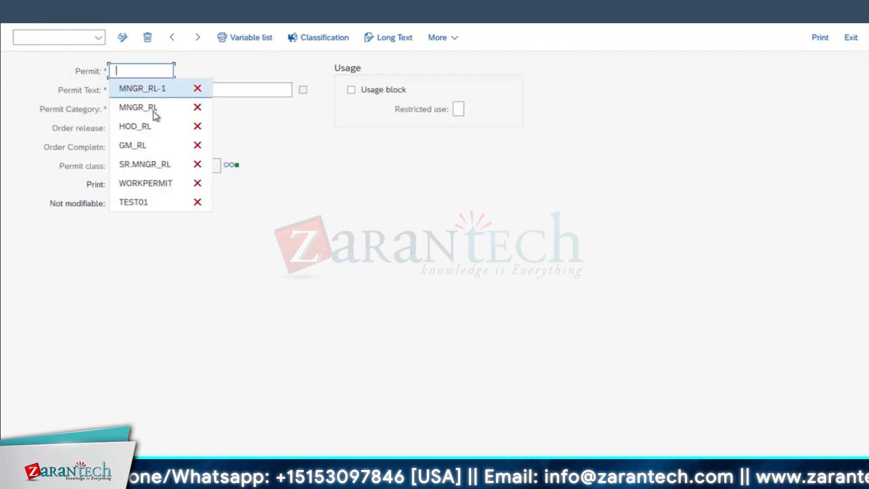
{"action": "left_click", "coordinate": [143, 164]}
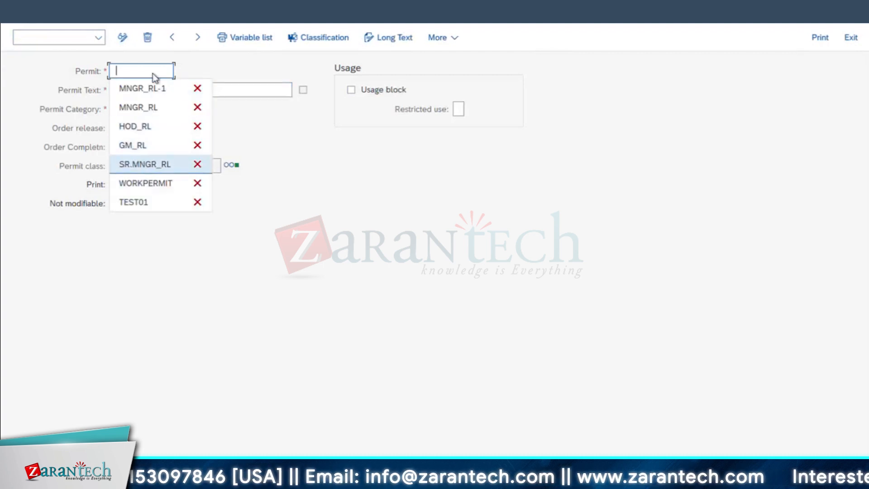
{"action": "left_click", "coordinate": [131, 90]}
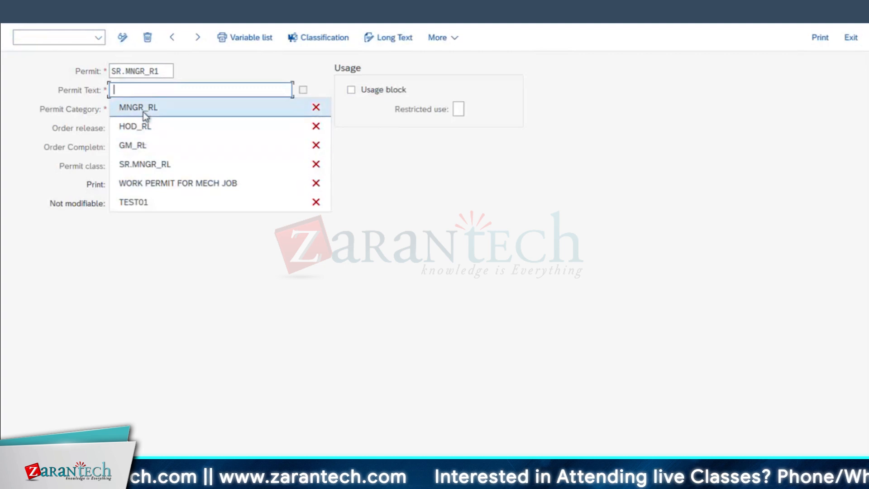
{"action": "left_click", "coordinate": [143, 164]}
{"action": "left_click", "coordinate": [114, 109]}
{"action": "left_click", "coordinate": [120, 128]}
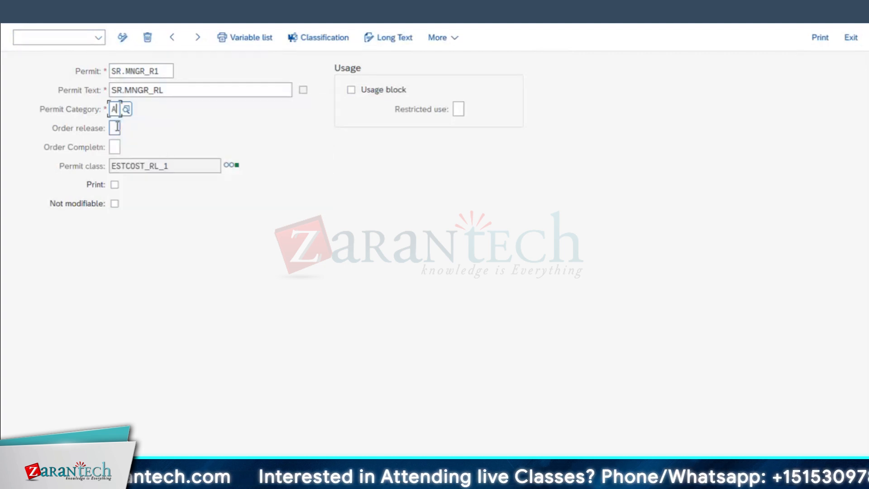
{"action": "left_click", "coordinate": [116, 128]}
{"action": "left_click", "coordinate": [126, 150]}
Classify permit SR.MNGR_R1 with total maintenance costs of 1001 - 5000 USD and return to the permit list
{"action": "left_click", "coordinate": [318, 37]}
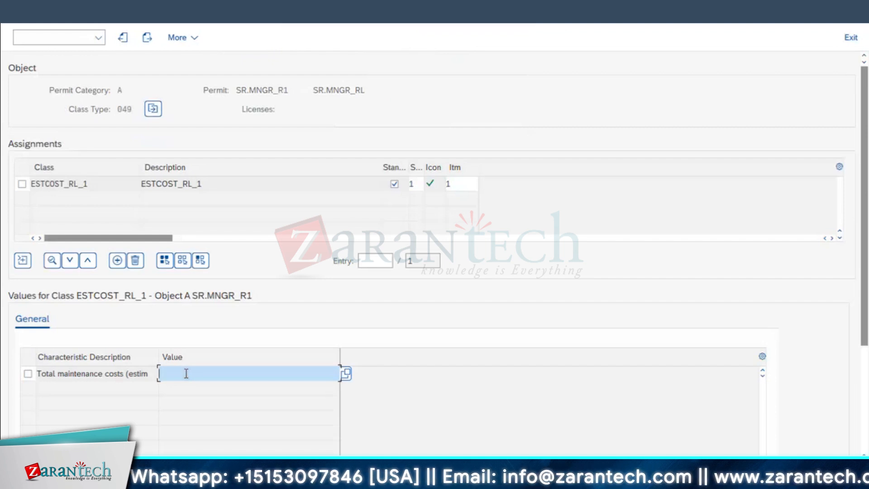
{"action": "type", "text": "100"}
{"action": "type", "text": "1.00"}
{"action": "type", "text": " - 5000"}
{"action": "key", "text": "Return"}
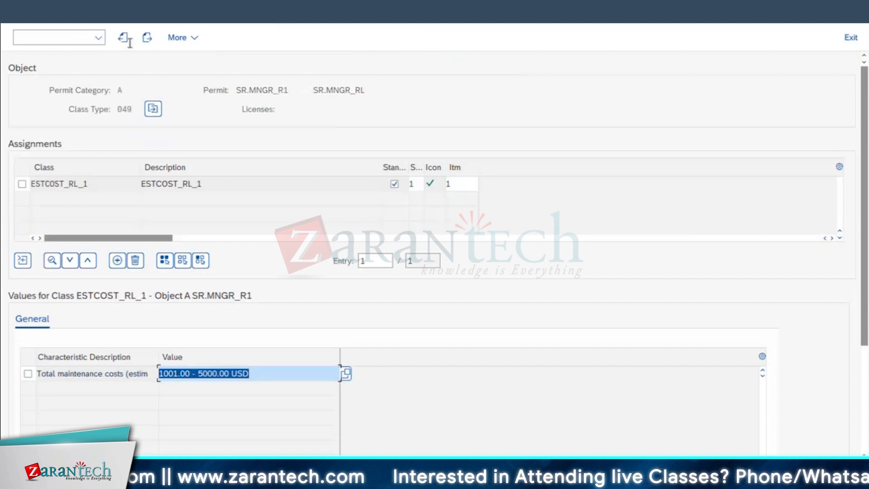
{"action": "left_click", "coordinate": [4, 22]}
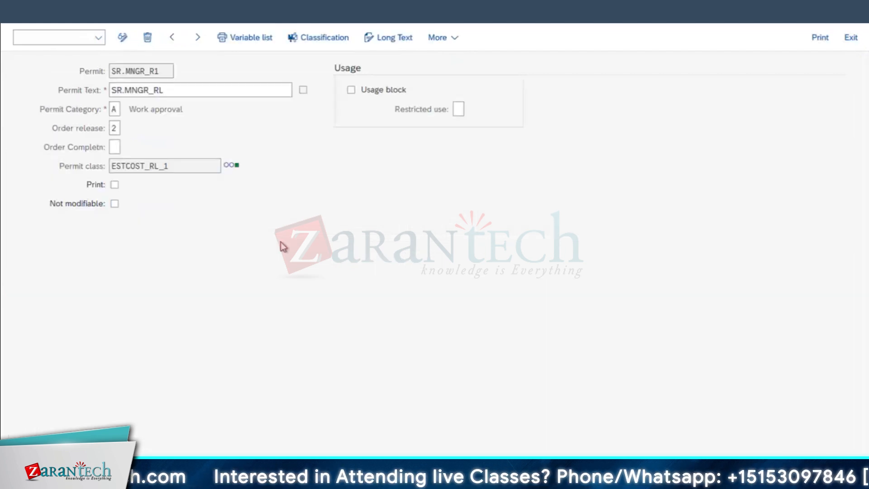
{"action": "left_click", "coordinate": [3, 23]}
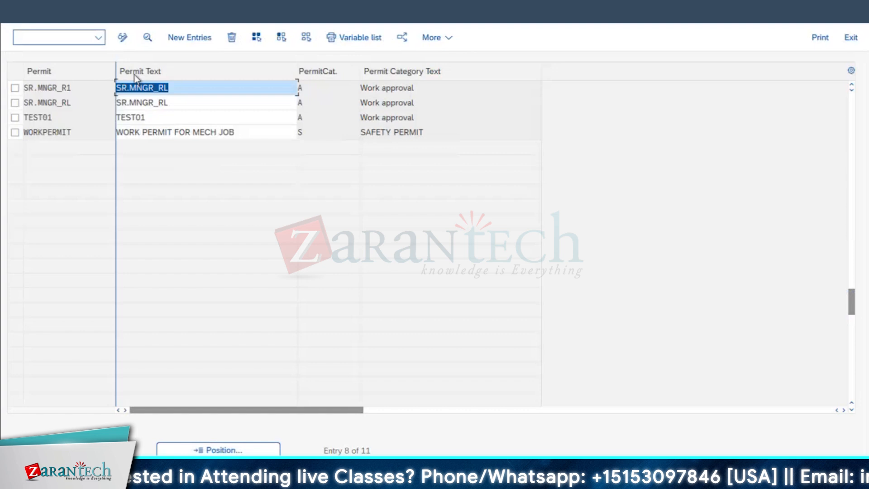
Create a new permit GM_RL-R1 with permit text GM_RL-R1, category A and order release 2
{"action": "left_click", "coordinate": [199, 42]}
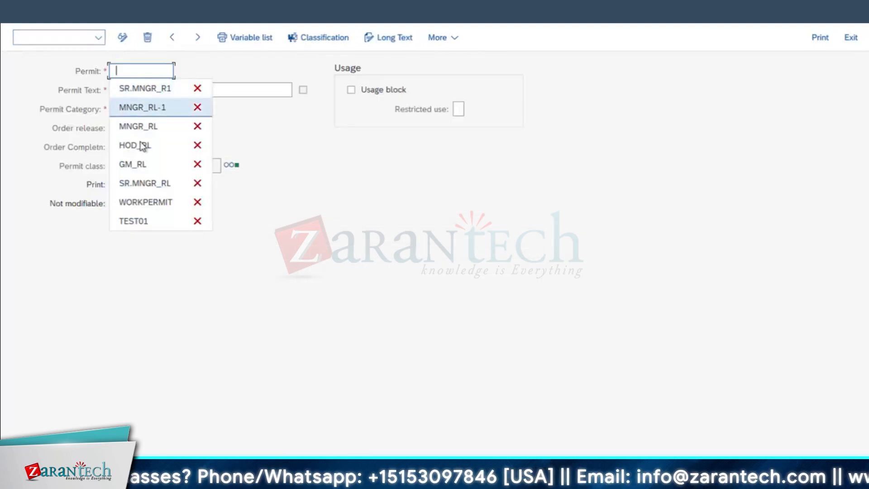
{"action": "left_click", "coordinate": [138, 164]}
{"action": "type", "text": "-R"}
{"action": "type", "text": "1"}
{"action": "left_click", "coordinate": [141, 90]}
{"action": "type", "text": "GM_RL-R1"}
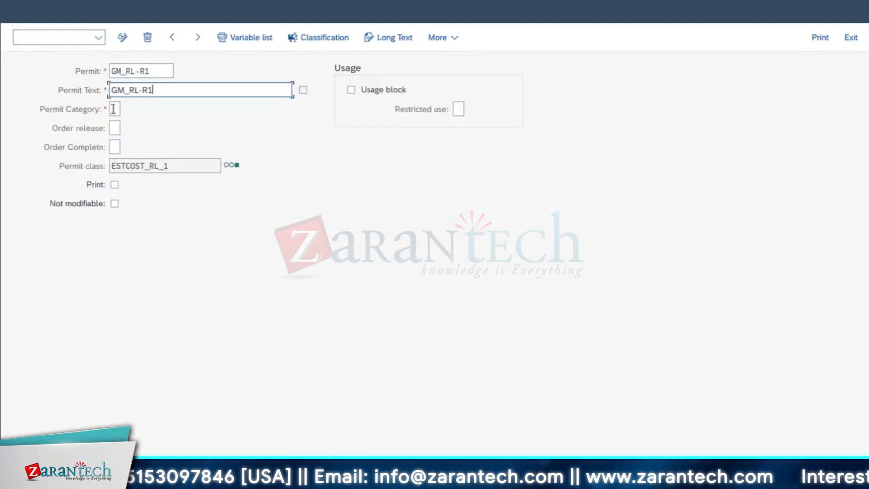
{"action": "left_click", "coordinate": [114, 109]}
{"action": "key", "text": "space"}
{"action": "left_click", "coordinate": [123, 128]}
{"action": "key", "text": "Tab"}
{"action": "type", "text": "2"}
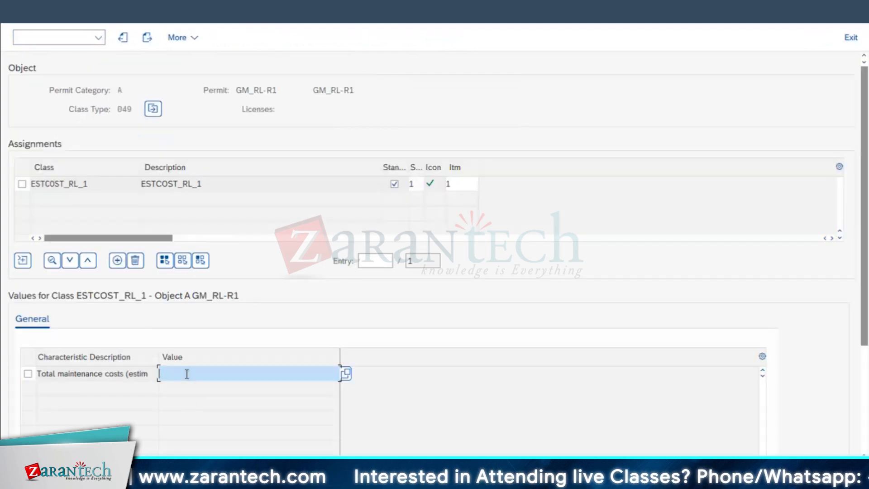
Classify permit GM_RL-R1 with total maintenance costs of 5001 - 10000 and return to the permit list
{"action": "type", "text": "50"}
{"action": "type", "text": "01.00 - "}
{"action": "type", "text": "10000"}
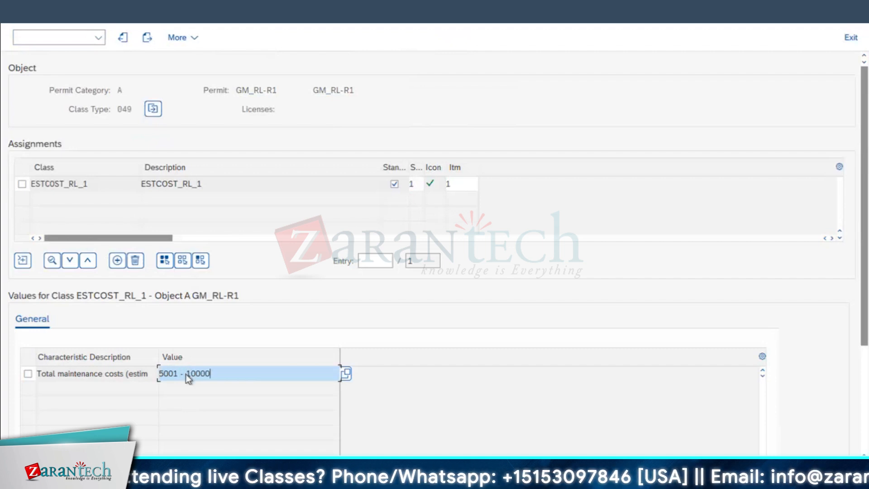
{"action": "key", "text": "Return"}
{"action": "key", "text": "F3"}
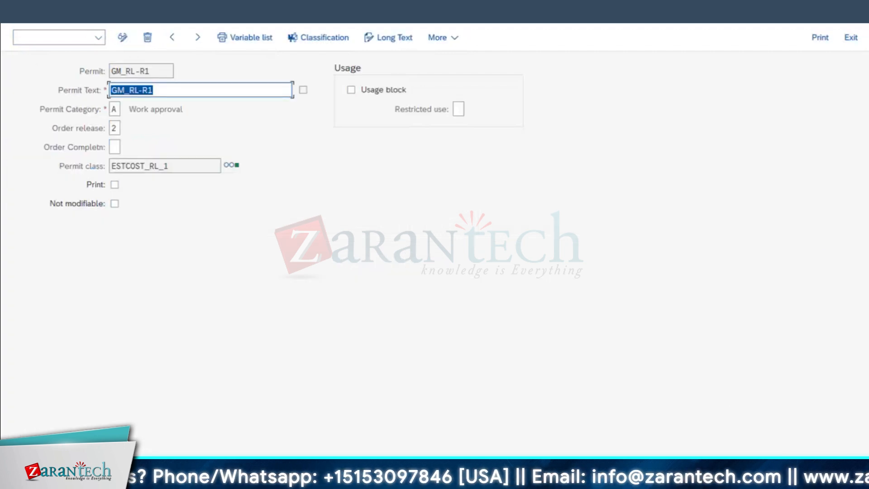
{"action": "key", "text": "F3"}
Create a new permit HOD_RL-R1 with permit text HOD_RL-R1, category A and order release 2
{"action": "left_click", "coordinate": [198, 39]}
{"action": "type", "text": "HOD_RL-R1"}
{"action": "key", "text": "Tab"}
{"action": "type", "text": "HOD_RL-R1"}
{"action": "key", "text": "Tab"}
{"action": "type", "text": "A"}
{"action": "key", "text": "Tab"}
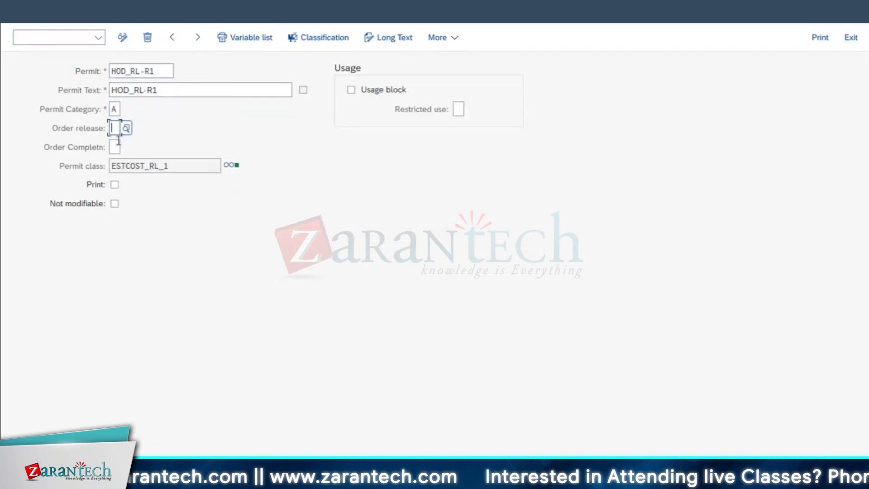
{"action": "type", "text": "2"}
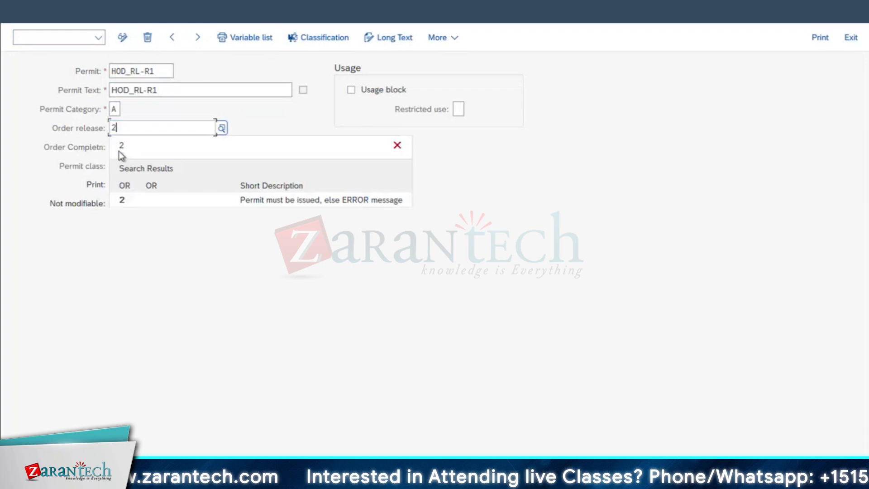
Classify permit HOD_RL-R1 with total maintenance costs of > 10000 USD and return to the permit list
{"action": "left_click", "coordinate": [122, 200]}
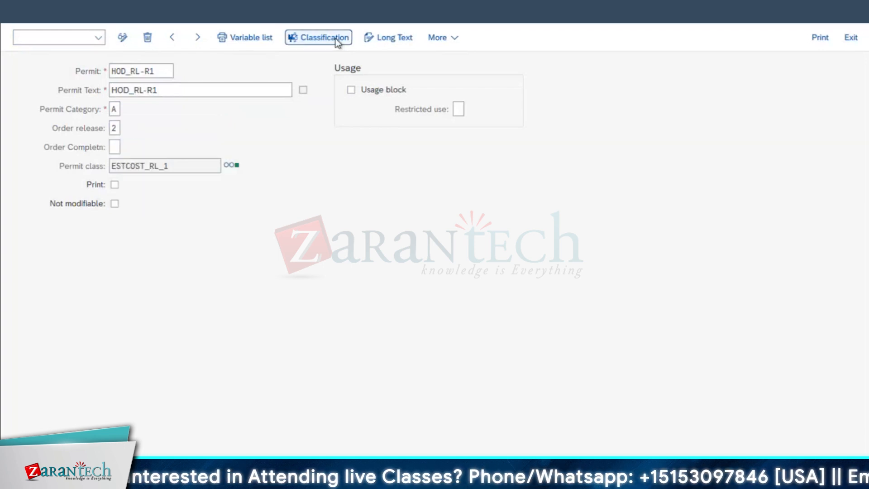
{"action": "left_click", "coordinate": [336, 40]}
{"action": "left_click", "coordinate": [173, 377]}
{"action": "type", "text": "10001"}
{"action": "type", "text": " -"}
{"action": "key", "text": "BackSpace"}
{"action": "key", "text": "BackSpace"}
{"action": "key", "text": "BackSpace"}
{"action": "key", "text": "BackSpace"}
{"action": "key", "text": "BackSpace"}
{"action": "key", "text": "BackSpace"}
{"action": "key", "text": "BackSpace"}
{"action": "key", "text": "BackSpace"}
{"action": "type", "text": "> 10000"}
{"action": "key", "text": "Return"}
{"action": "key", "text": "F3"}
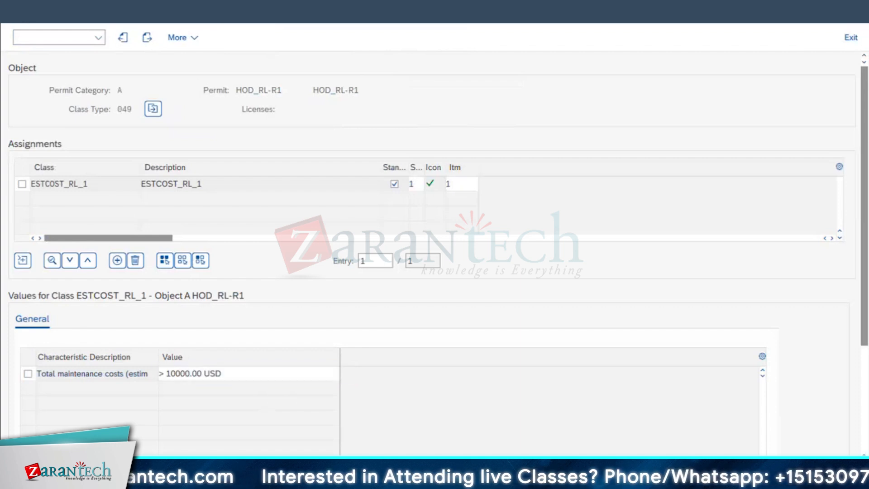
{"action": "left_click", "coordinate": [93, 77]}
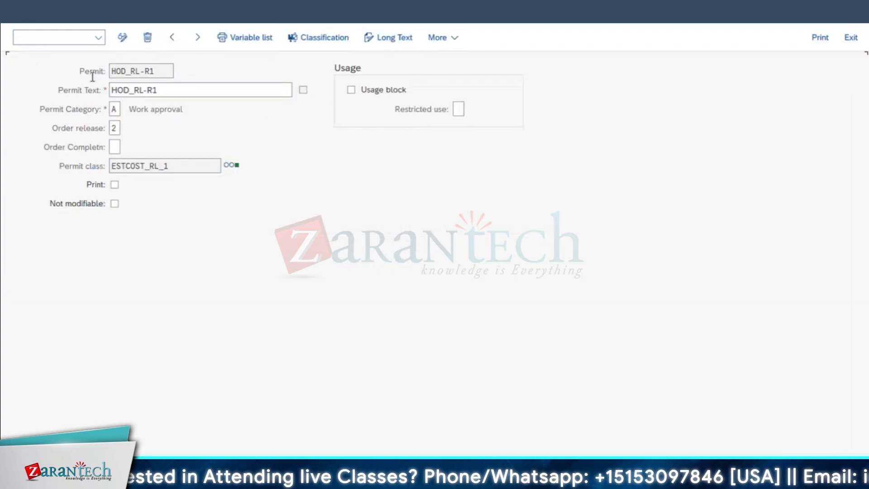
{"action": "key", "text": "Tab"}
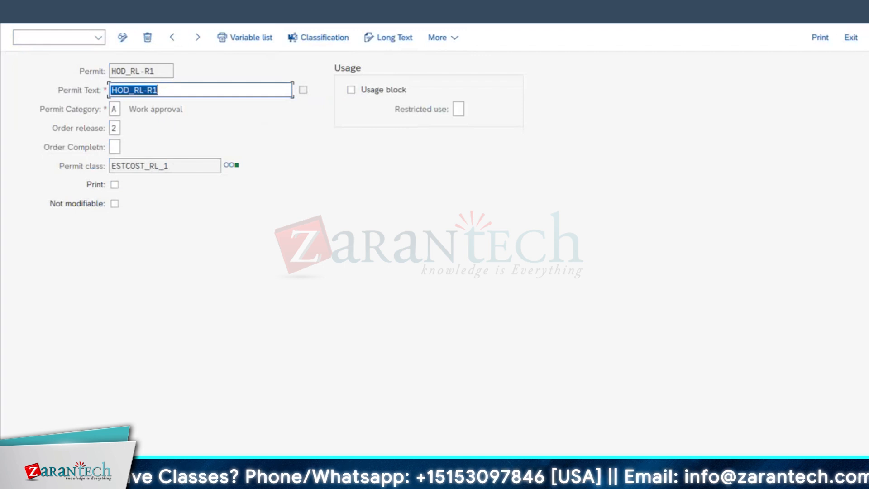
{"action": "key", "text": "F3"}
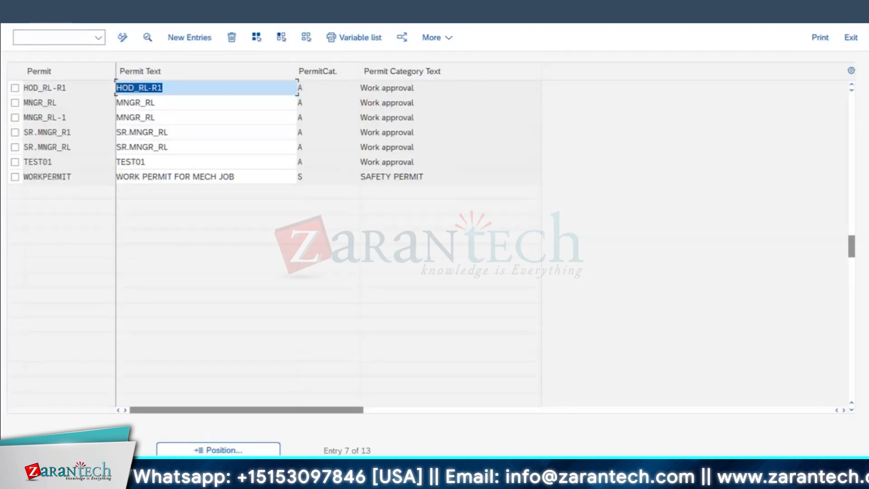
{"action": "key", "text": "alt+y"}
{"action": "key", "text": "Escape"}
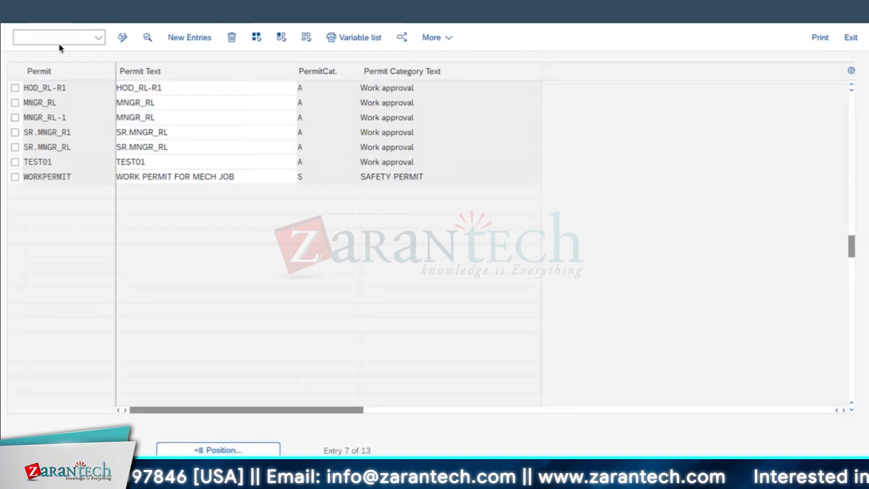
Open the create-order transaction and start a PM01 order for equipment 10003046
{"action": "left_click", "coordinate": [44, 37]}
{"action": "type", "text": "/n"}
{"action": "key", "text": "Return"}
{"action": "type", "text": "IW3"}
{"action": "key", "text": "Return"}
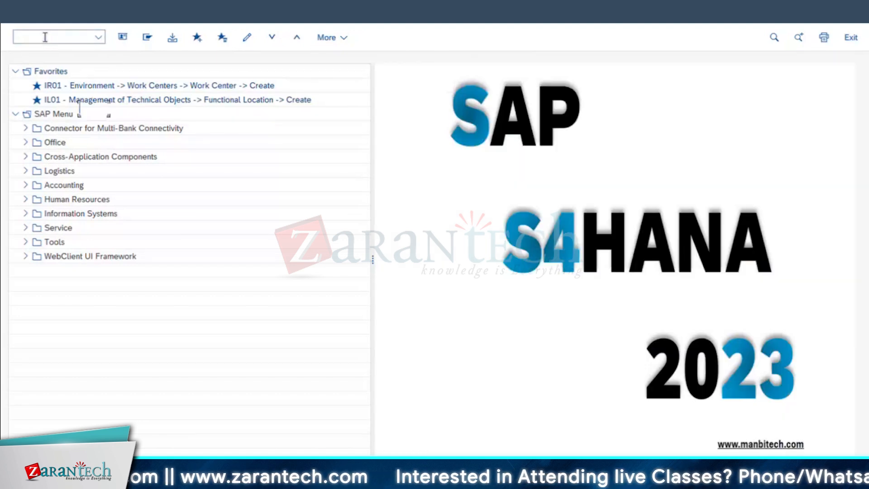
{"action": "left_click", "coordinate": [90, 165]}
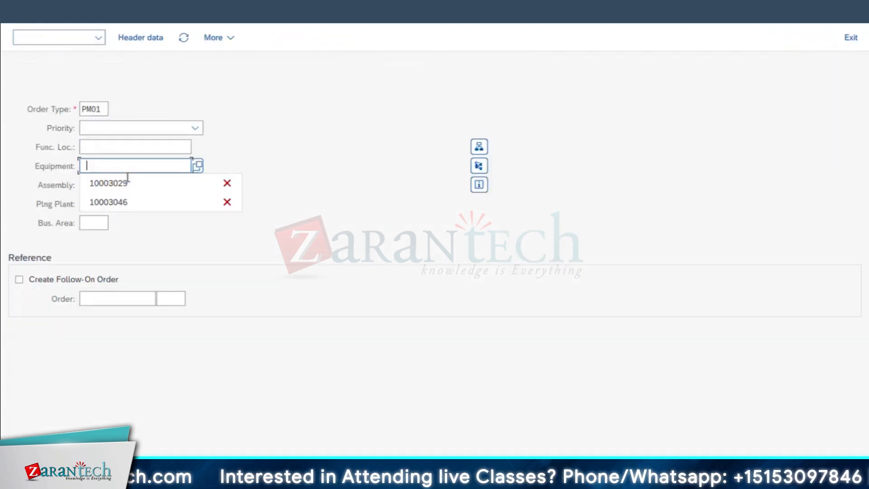
{"action": "left_click", "coordinate": [109, 202]}
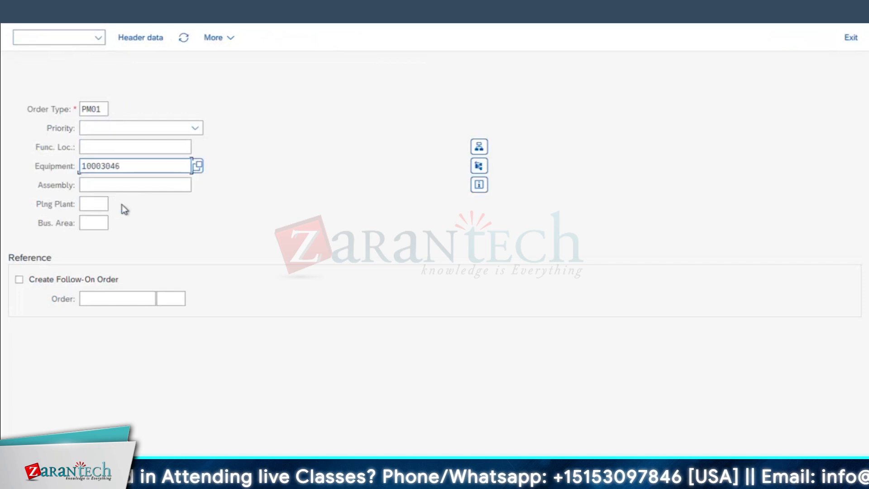
{"action": "key", "text": "Return"}
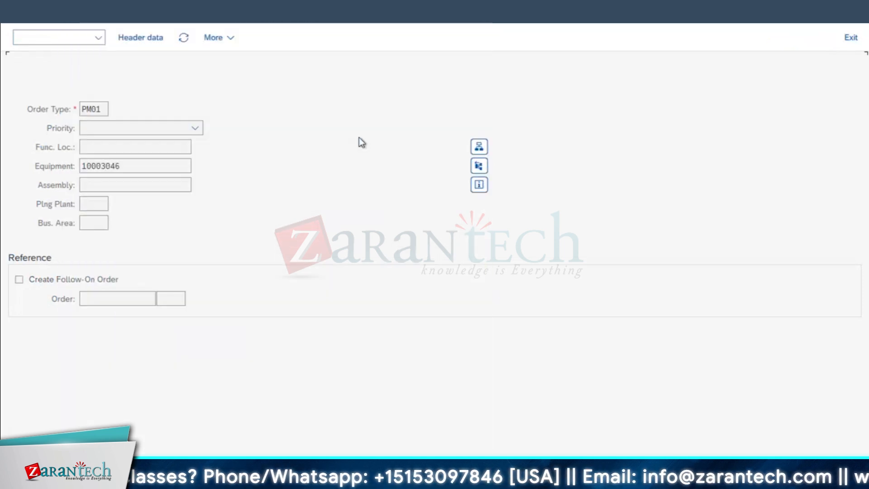
Enter the order text ESTIMATED COST - APPROVAL-03 and estimated costs of 1000 USD, and save the order
{"action": "left_click", "coordinate": [403, 184]}
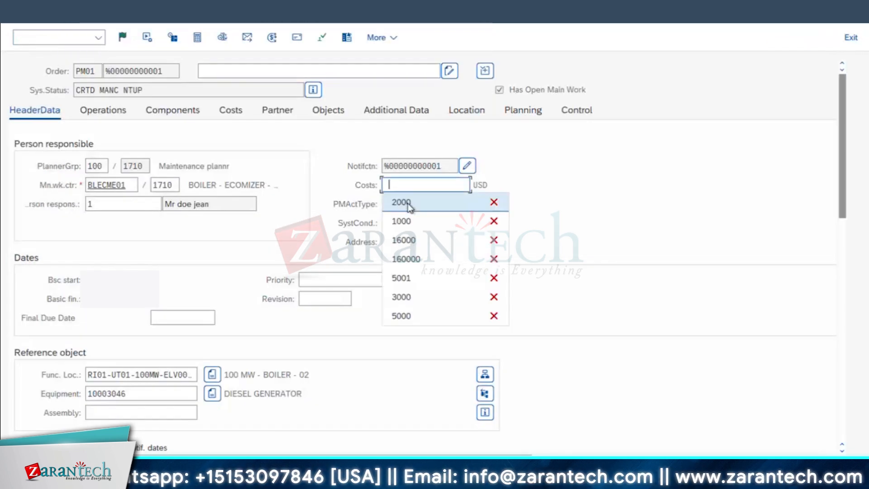
{"action": "left_click", "coordinate": [409, 207]}
{"action": "left_click_drag", "start_coordinate": [404, 184], "coordinate": [326, 186]}
{"action": "type", "text": "1000"}
{"action": "key", "text": "Return"}
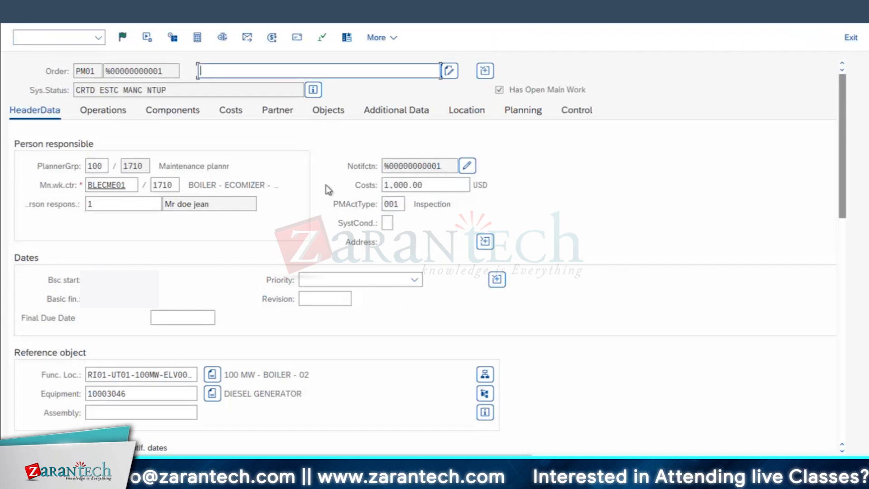
{"action": "key", "text": "ctrl+s"}
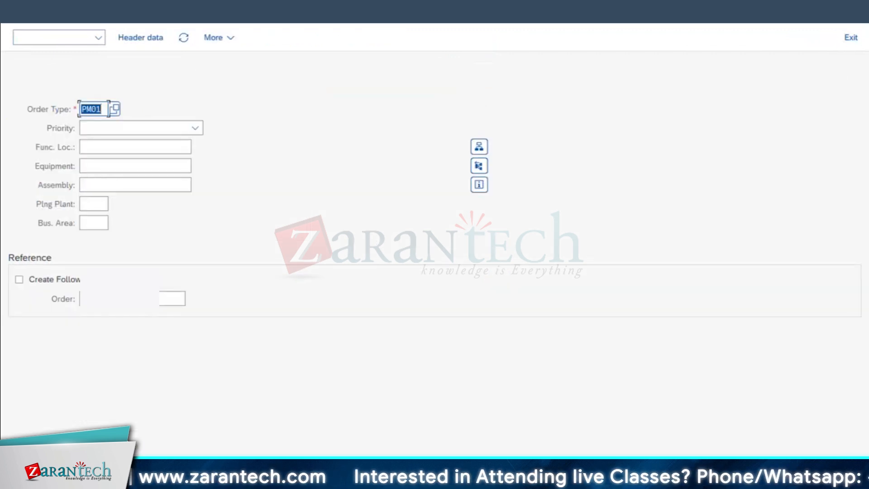
Open the saved order in change mode, examine its assigned permits, and leave the order without saving
{"action": "left_click", "coordinate": [59, 37]}
{"action": "left_click", "coordinate": [67, 58]}
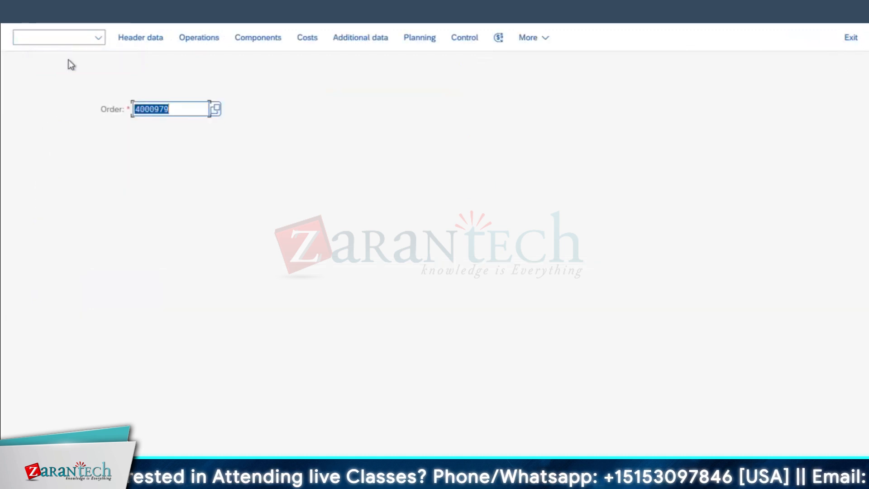
{"action": "left_click", "coordinate": [179, 120]}
{"action": "key", "text": "Return"}
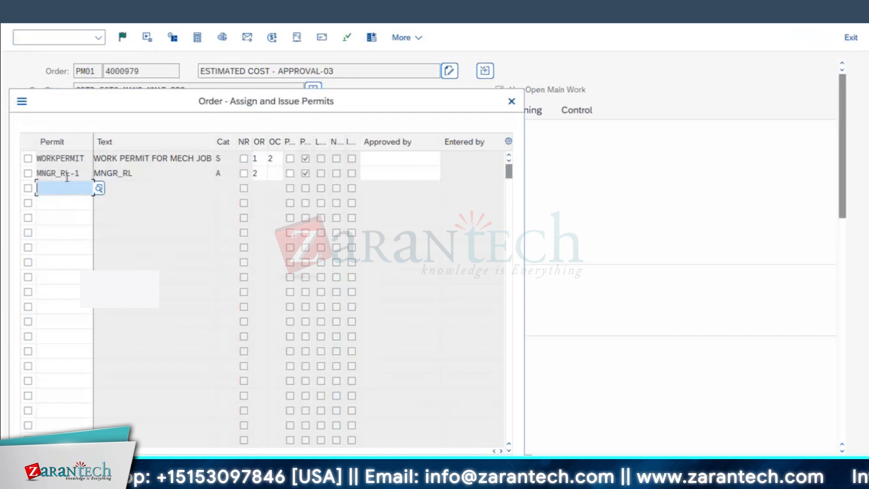
{"action": "left_click_drag", "start_coordinate": [70, 176], "coordinate": [2, 204]}
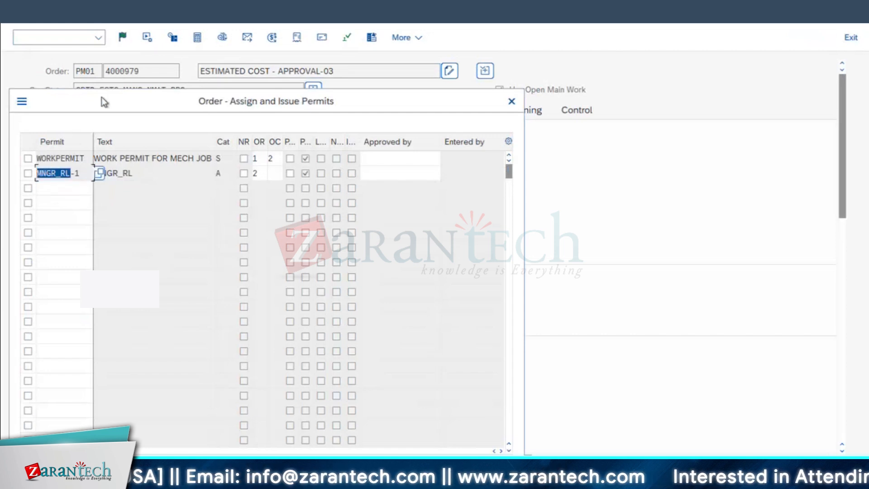
{"action": "left_click_drag", "start_coordinate": [101, 97], "coordinate": [245, 121]}
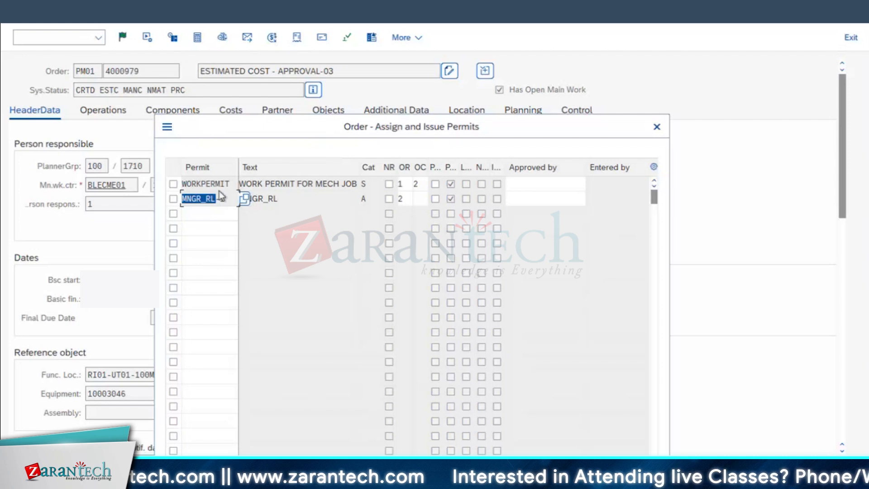
{"action": "left_click", "coordinate": [657, 126]}
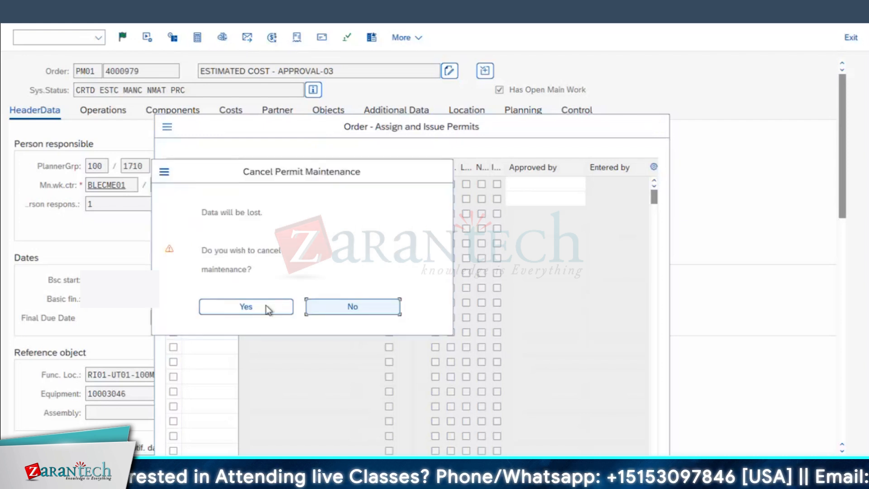
{"action": "left_click", "coordinate": [267, 308]}
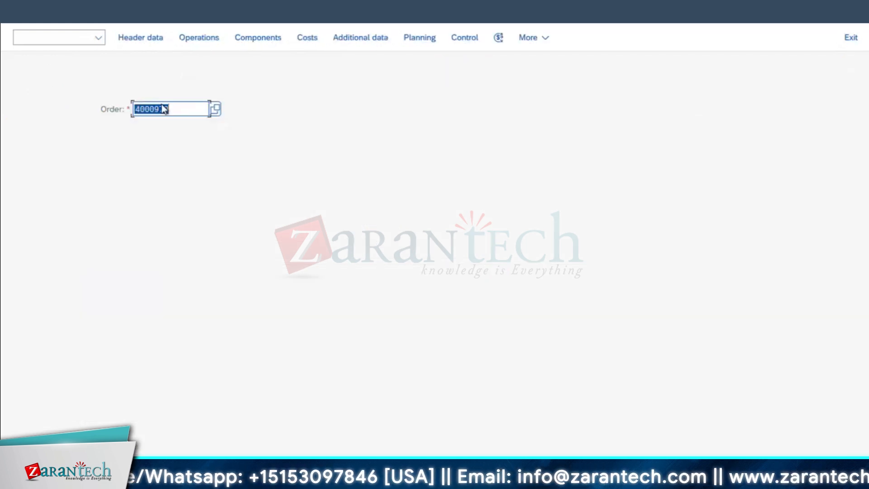
Copy the order number, switch to the permit maintenance session and open the transaction for changing a list of permits
{"action": "key", "text": "Right"}
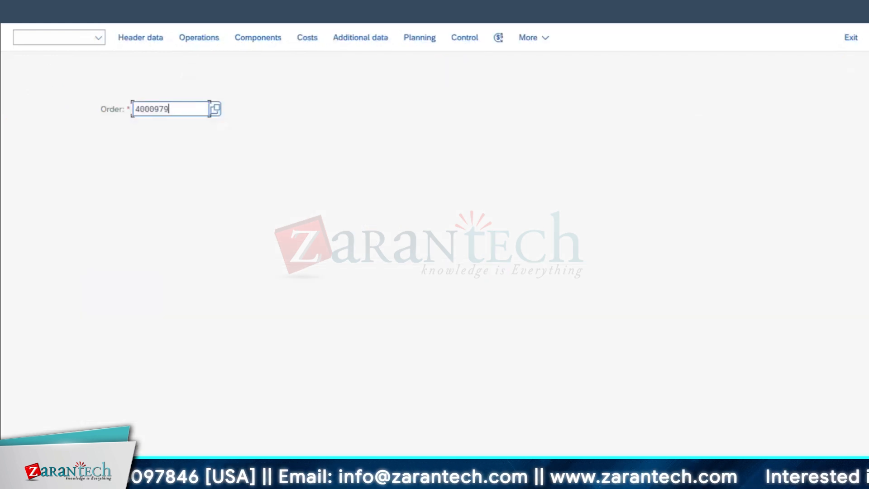
{"action": "left_click", "coordinate": [233, 484]}
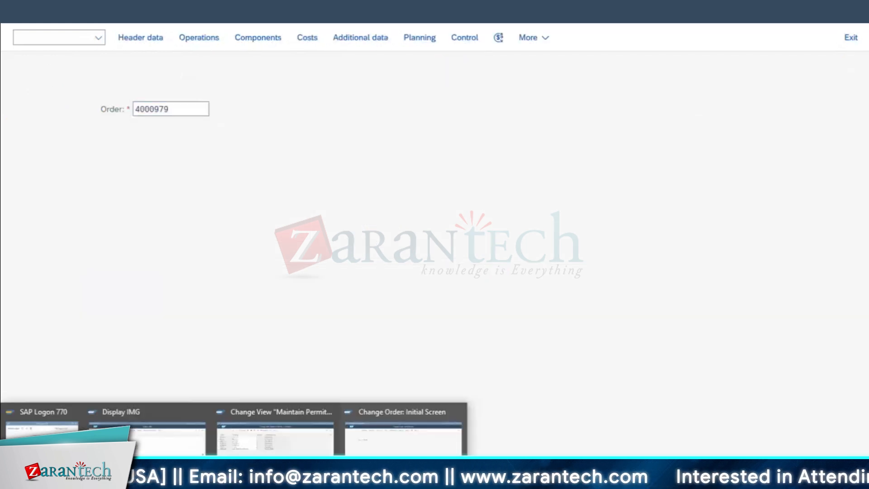
{"action": "left_click", "coordinate": [294, 451]}
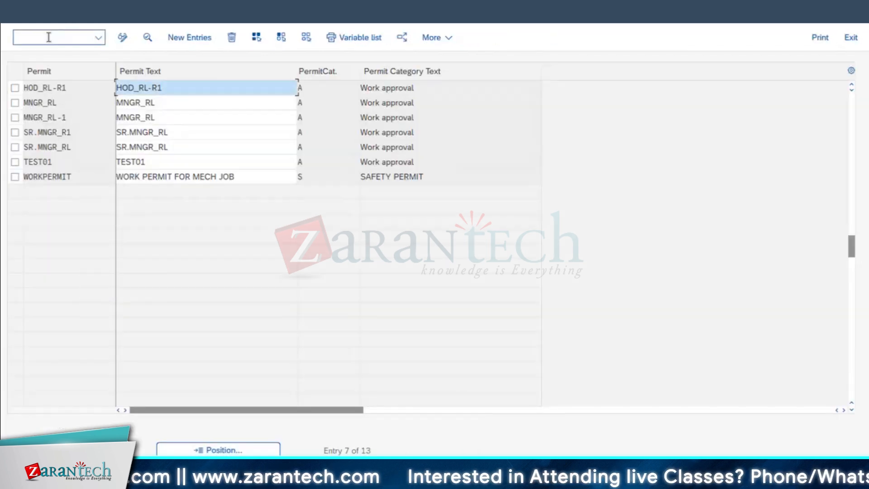
{"action": "left_click", "coordinate": [48, 37]}
{"action": "type", "text": "/NSPRO"}
{"action": "key", "text": "Return"}
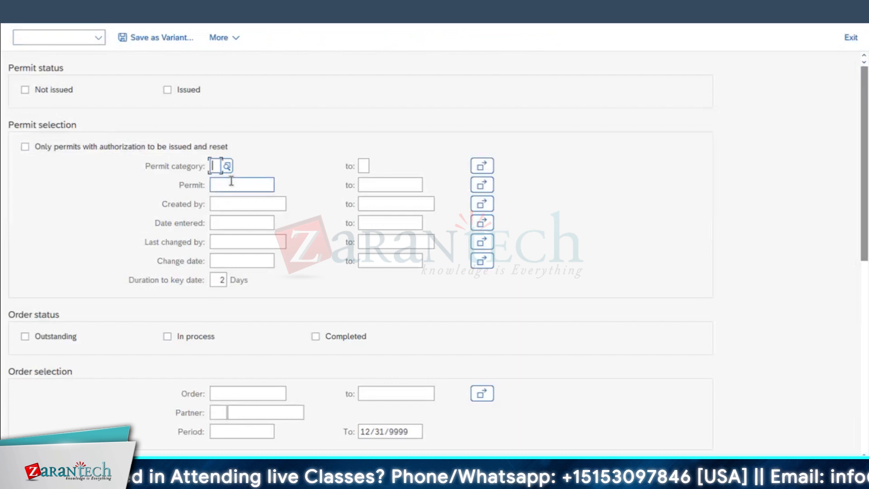
List the not issued permits for the copied order number, with order status Outstanding
{"action": "left_click", "coordinate": [217, 390]}
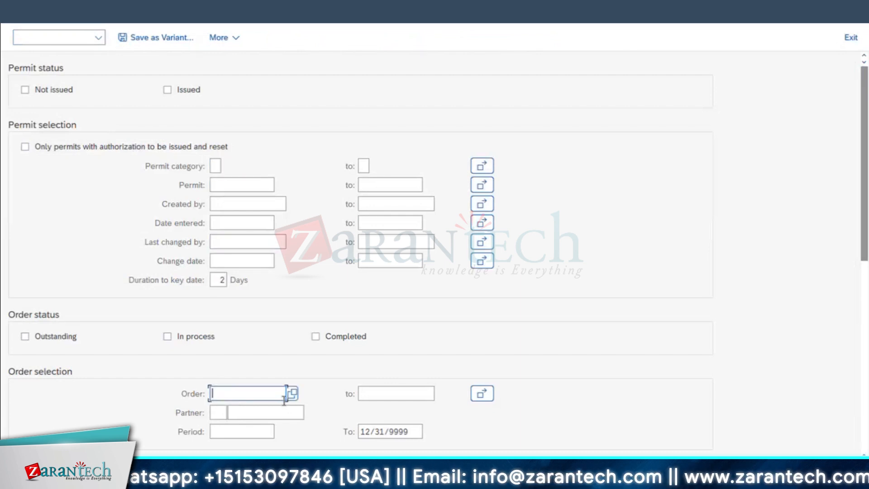
{"action": "type", "text": "4000979"}
{"action": "left_click", "coordinate": [60, 93]}
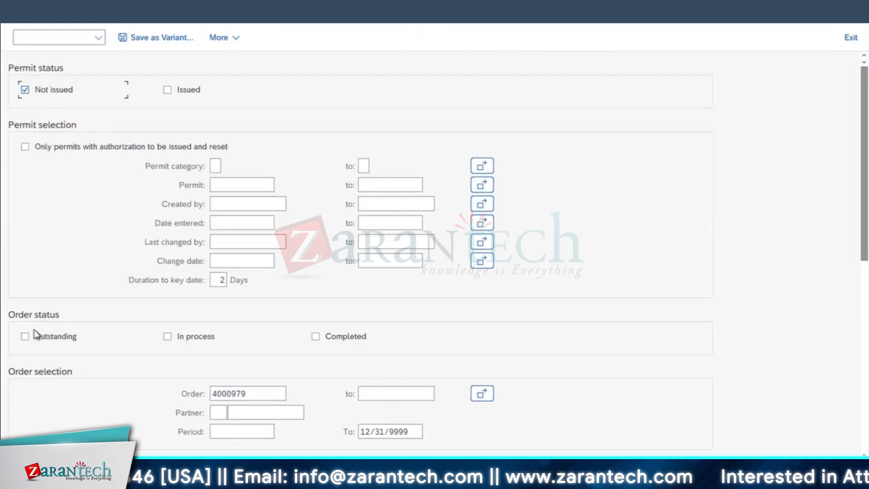
{"action": "left_click", "coordinate": [25, 335]}
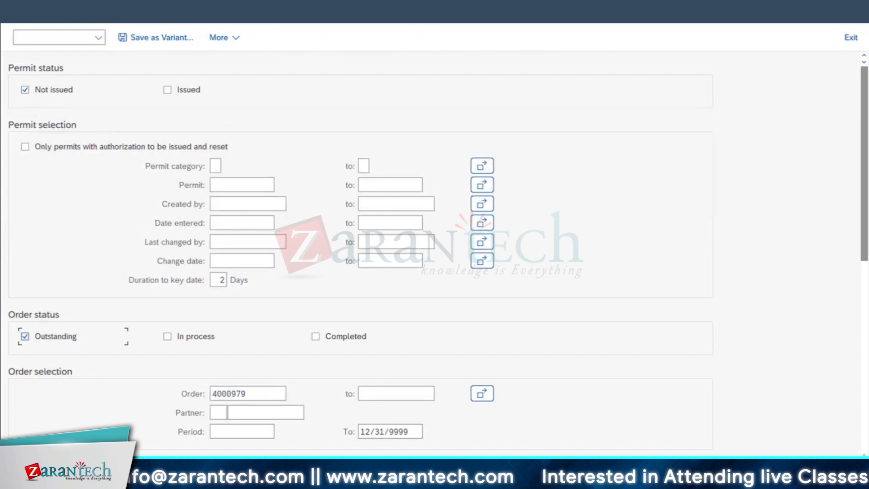
{"action": "key", "text": "F8"}
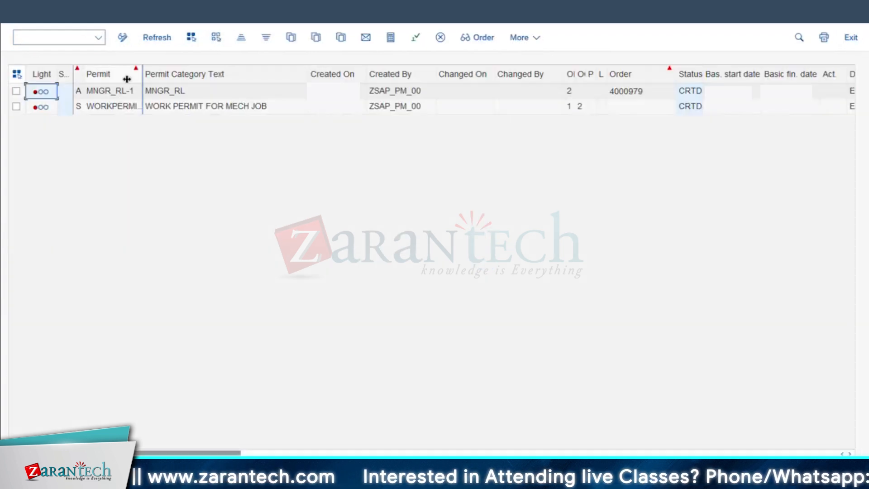
Widen the Permit column and issue the WORKPERMIT permit for the order
{"action": "left_click_drag", "start_coordinate": [142, 74], "coordinate": [190, 77]}
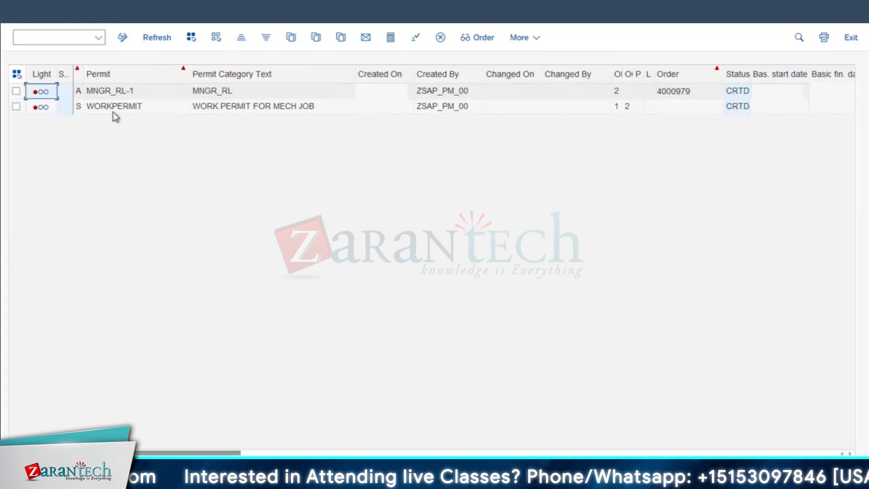
{"action": "left_click", "coordinate": [109, 108]}
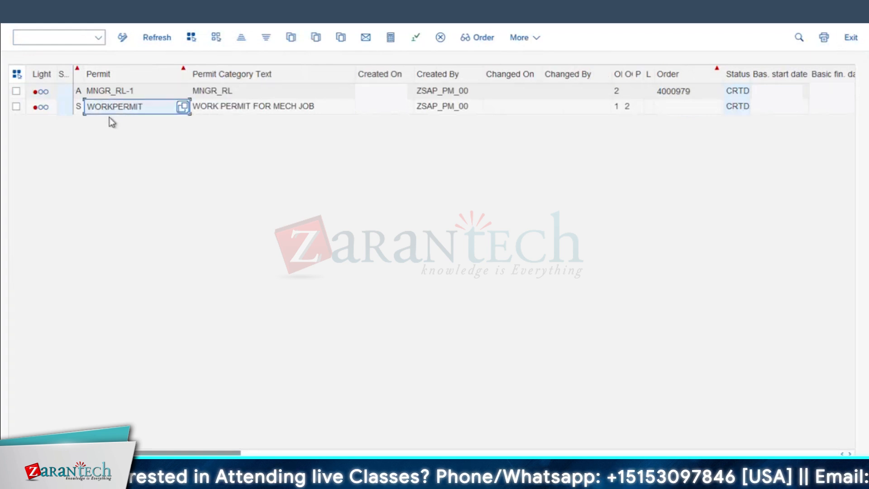
{"action": "left_click", "coordinate": [17, 107]}
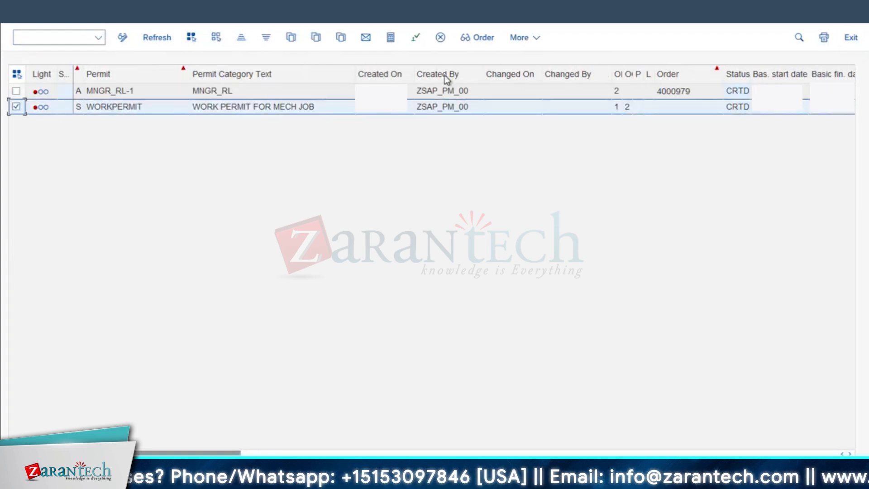
{"action": "left_click", "coordinate": [415, 39]}
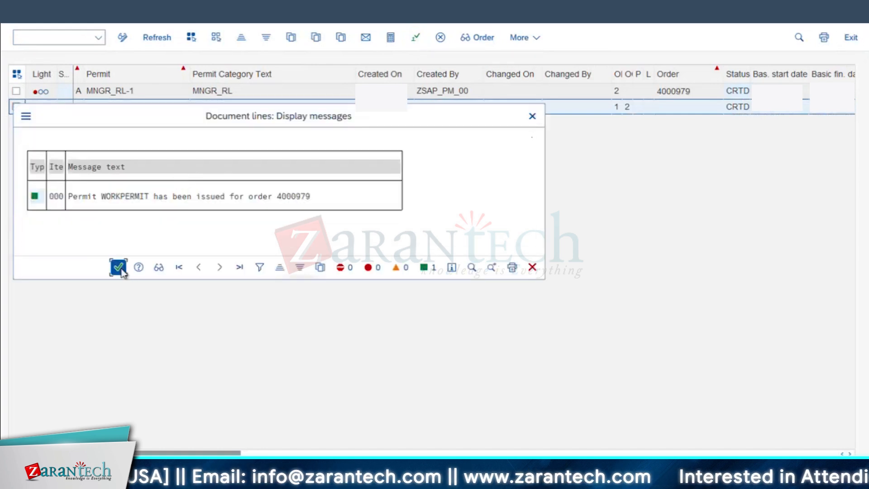
{"action": "left_click", "coordinate": [118, 267]}
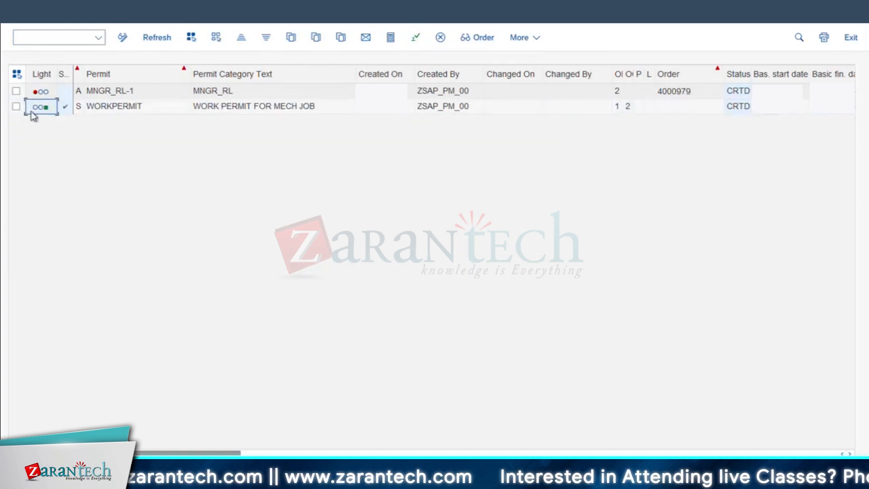
Switch back to the change-order session and reopen the same order
{"action": "mouse_move", "coordinate": [253, 473]}
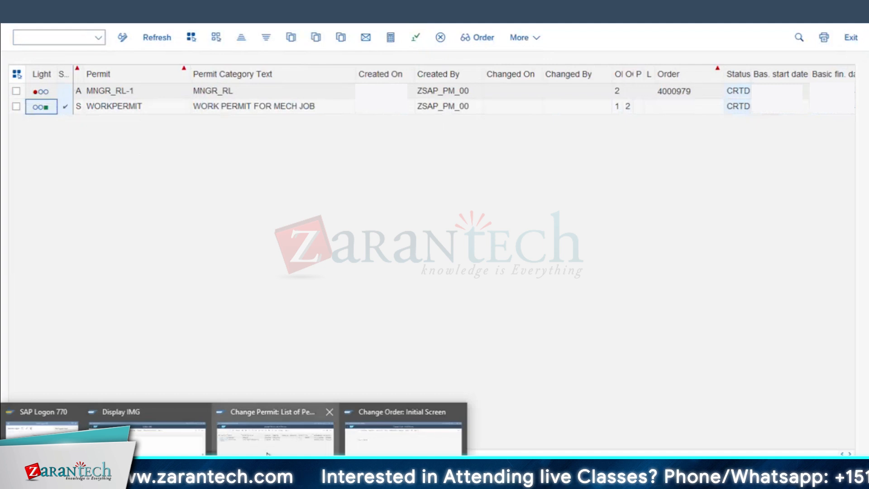
{"action": "left_click", "coordinate": [403, 430]}
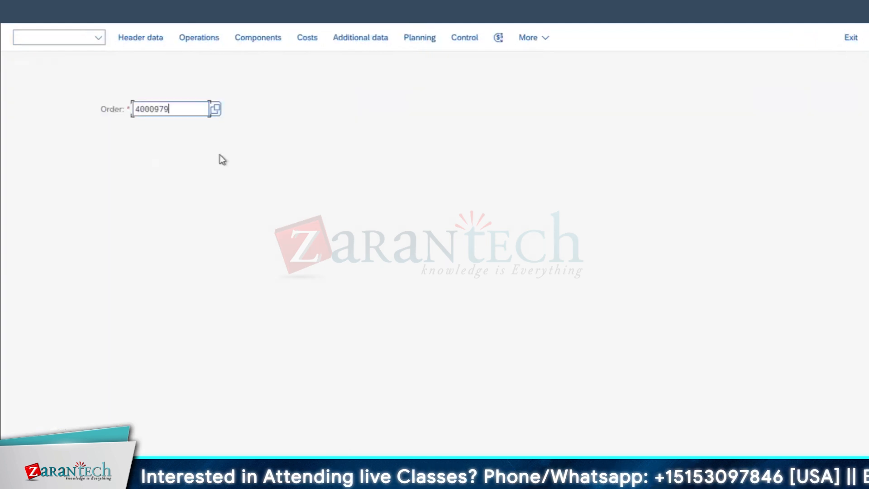
{"action": "key", "text": "Return"}
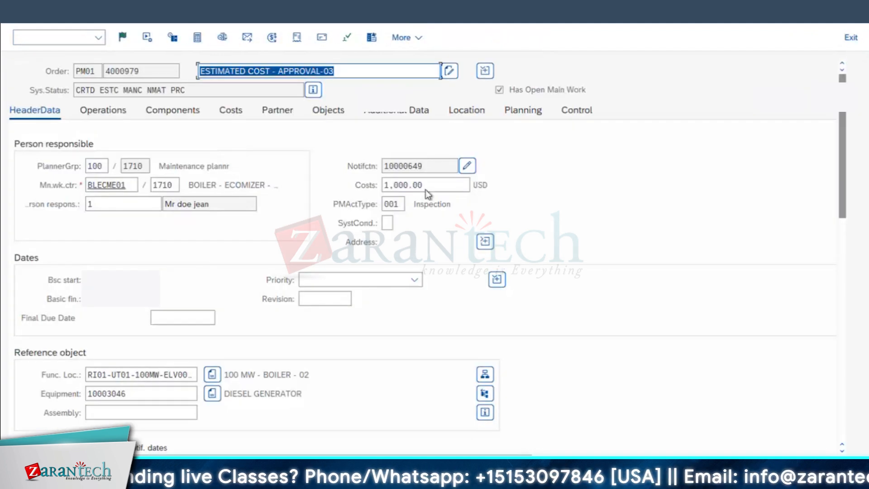
Set the order's estimated costs to 1500 USD and save the order
{"action": "key", "text": "ctrl+a"}
{"action": "type", "text": "1500"}
{"action": "left_click", "coordinate": [267, 183]}
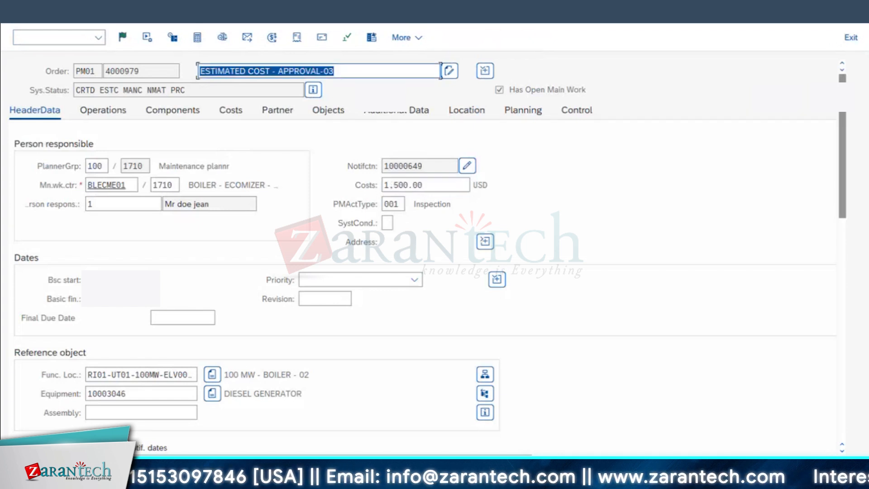
{"action": "left_click", "coordinate": [815, 473]}
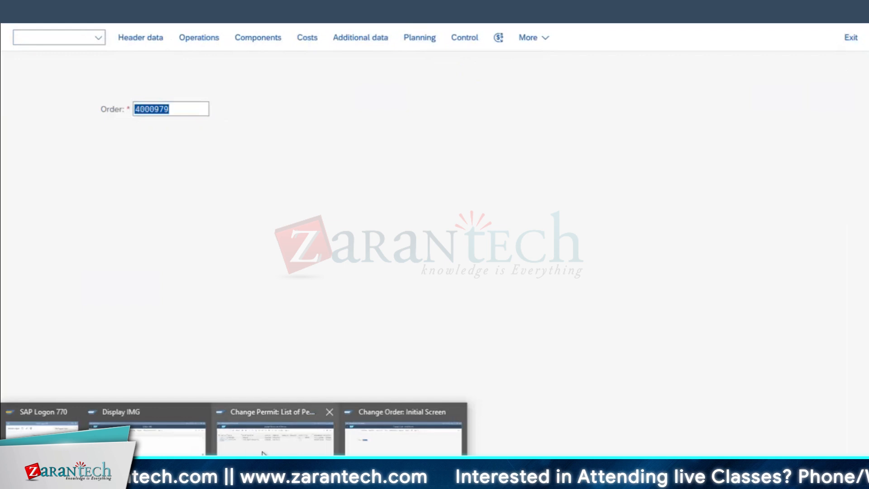
Switch to the permit list session, refresh the list until it updates, and widen the Cat column to check the required permit
{"action": "left_click", "coordinate": [265, 450]}
{"action": "left_click", "coordinate": [166, 39]}
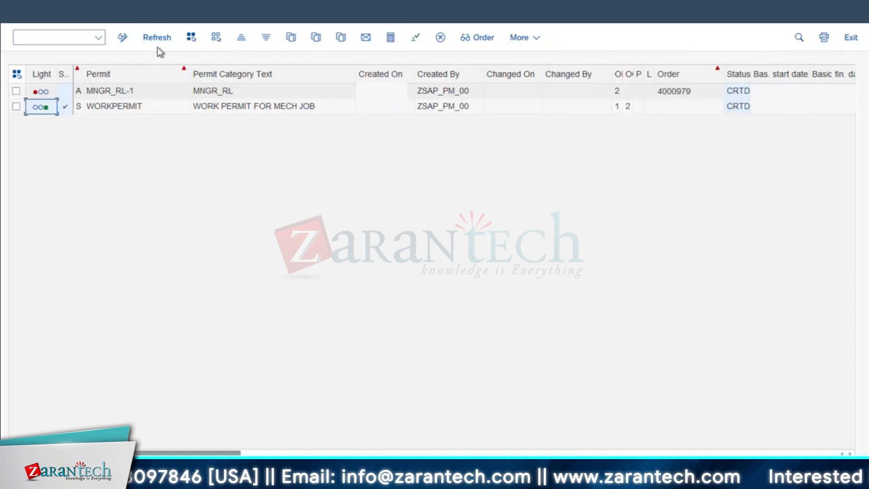
{"action": "left_click_drag", "start_coordinate": [82, 75], "coordinate": [98, 75]}
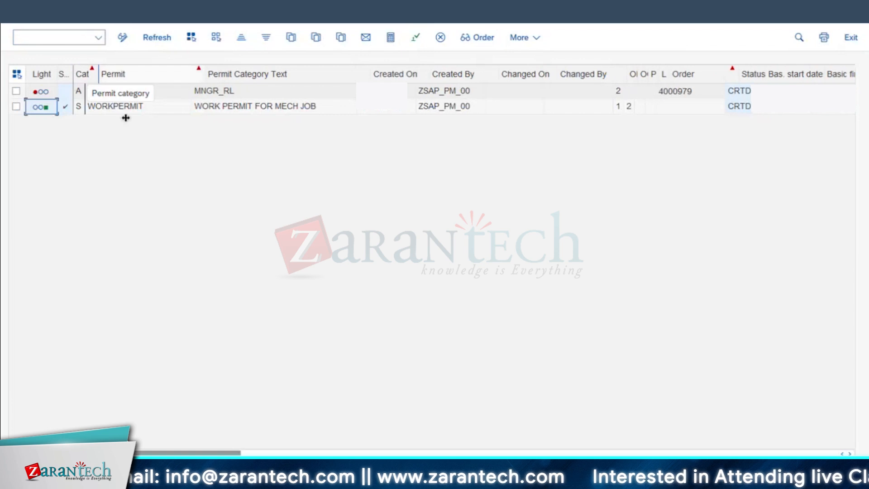
{"action": "left_click", "coordinate": [159, 38]}
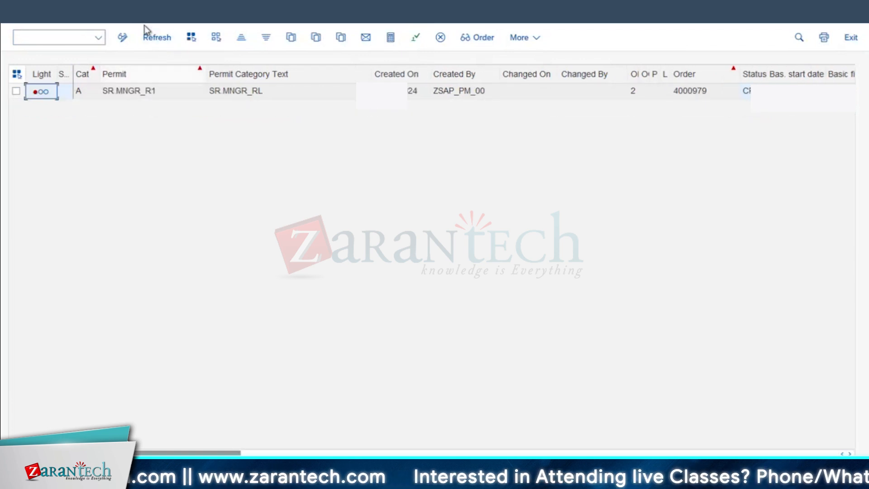
{"action": "left_click", "coordinate": [129, 91]}
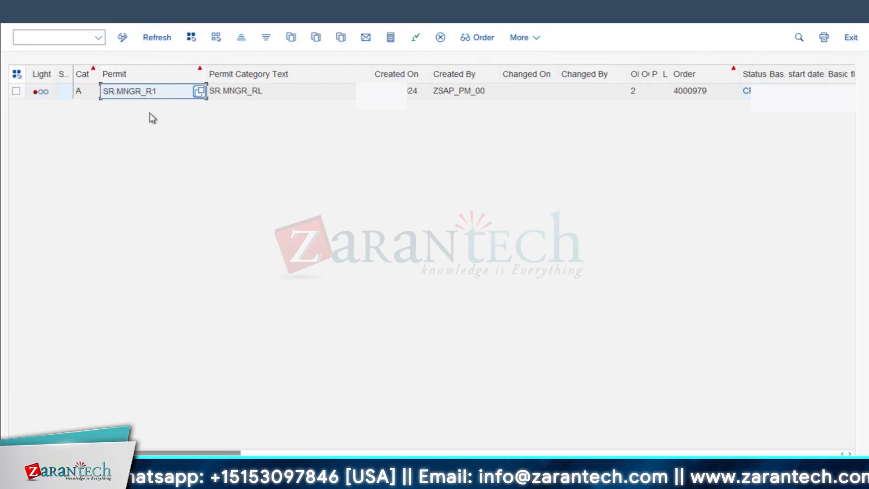
Switch back to the change-order session, reopen the order, set its estimated costs to 6000 USD and save it
{"action": "mouse_move", "coordinate": [227, 479]}
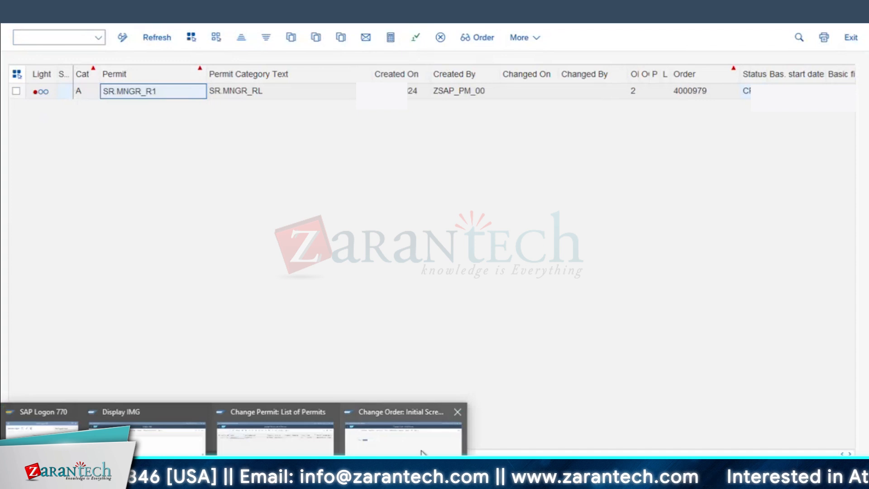
{"action": "left_click", "coordinate": [349, 427]}
{"action": "key", "text": "Return"}
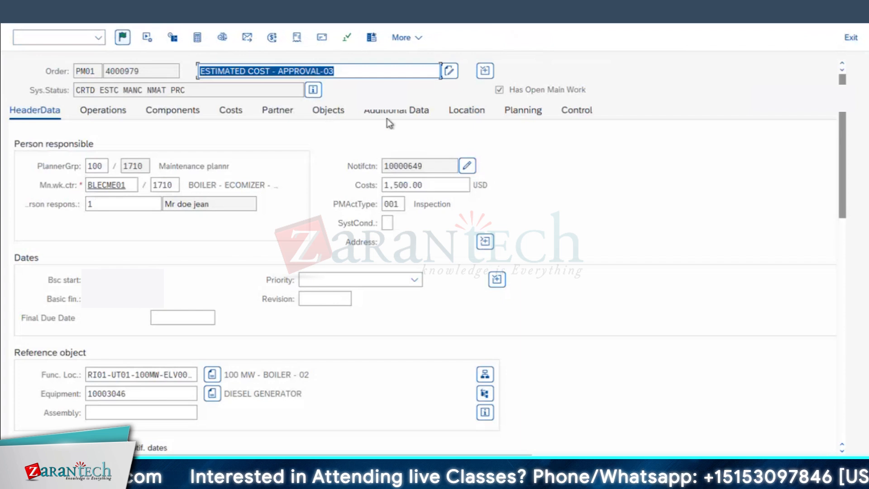
{"action": "key", "text": "Tab"}
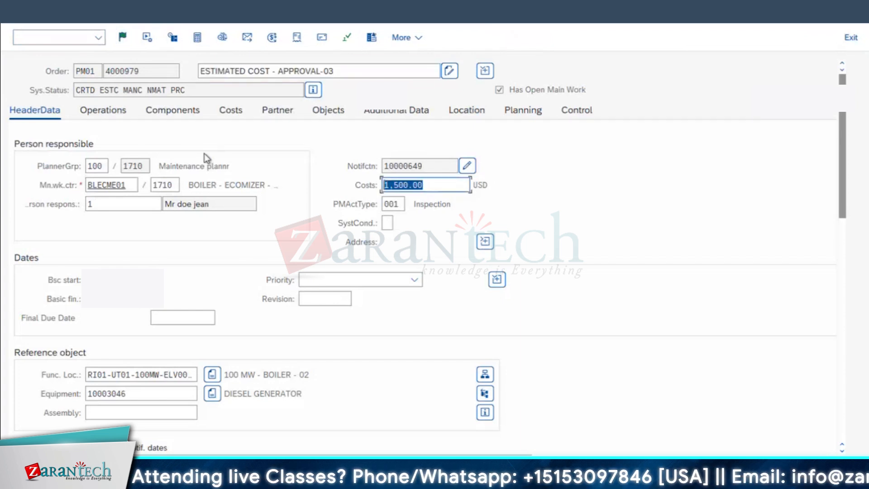
{"action": "type", "text": "6000"}
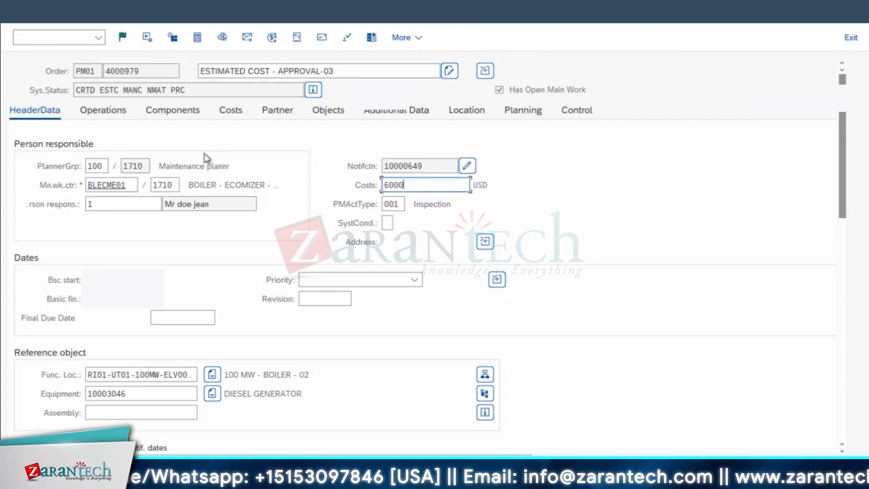
{"action": "key", "text": "shift+Tab"}
{"action": "key", "text": "Return"}
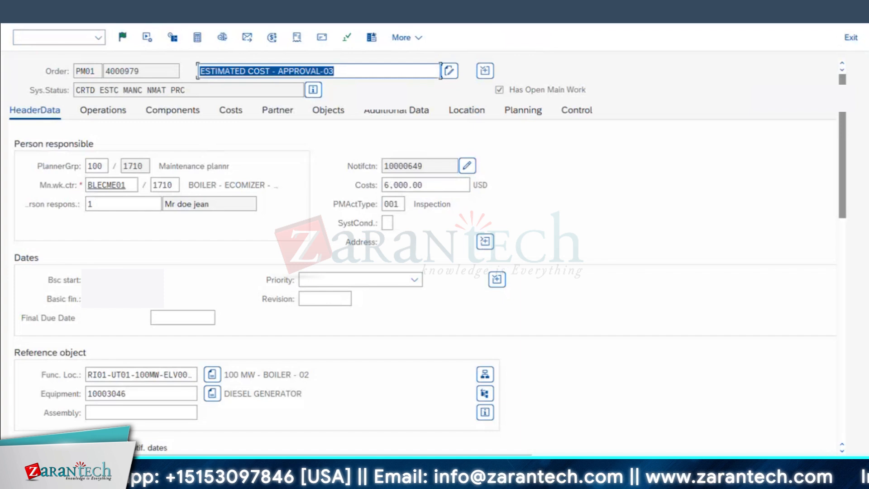
{"action": "key", "text": "ctrl+s"}
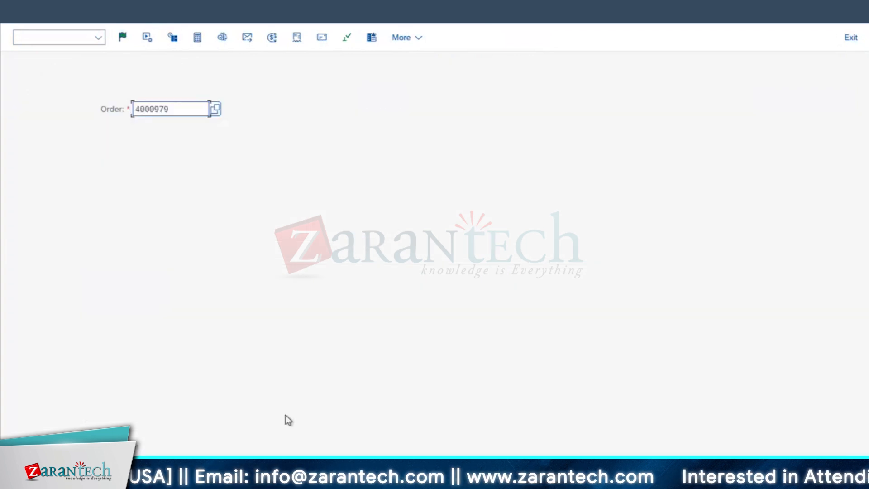
Switch to the permit list session and refresh it to check which permit applies to the 6000 USD order
{"action": "left_click", "coordinate": [230, 481]}
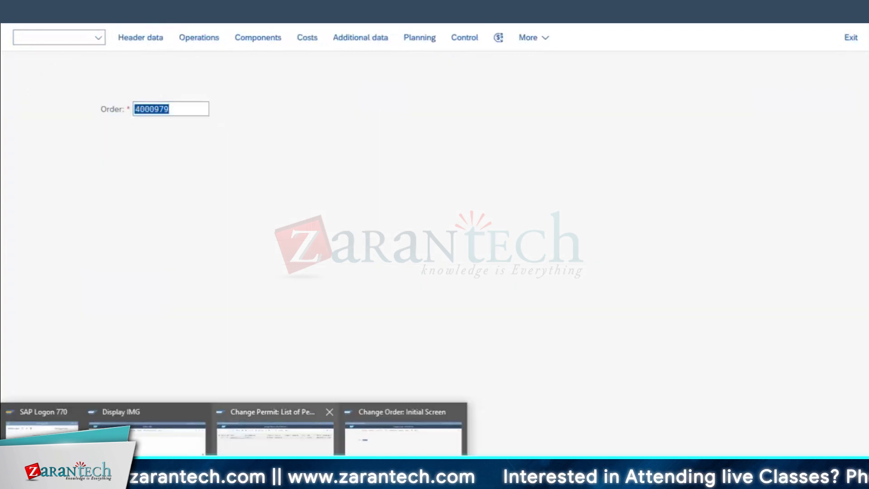
{"action": "left_click", "coordinate": [274, 432]}
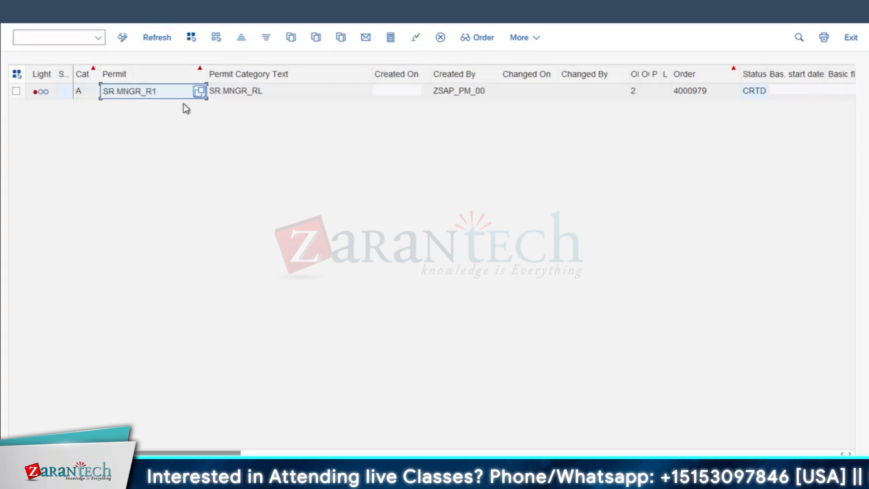
{"action": "left_click", "coordinate": [156, 38]}
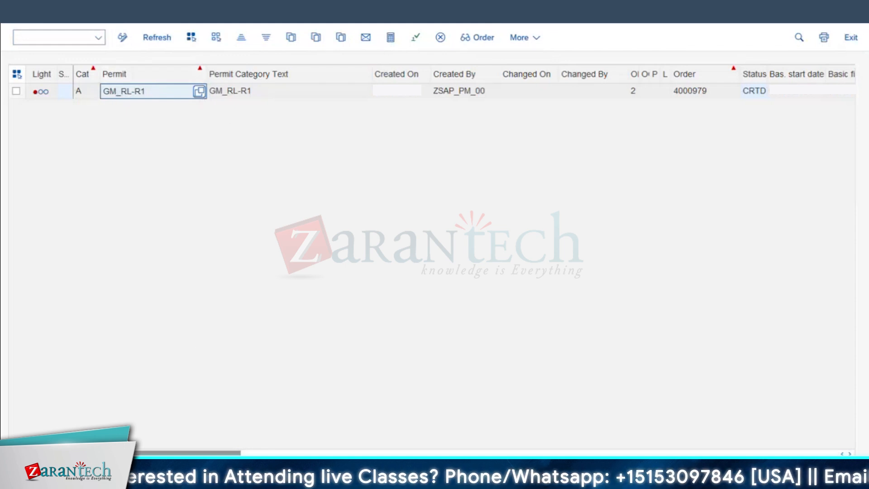
Reopen the order in the change-order session, set its estimated costs to 12000 USD, save it and refresh the permit list
{"action": "left_click", "coordinate": [226, 480]}
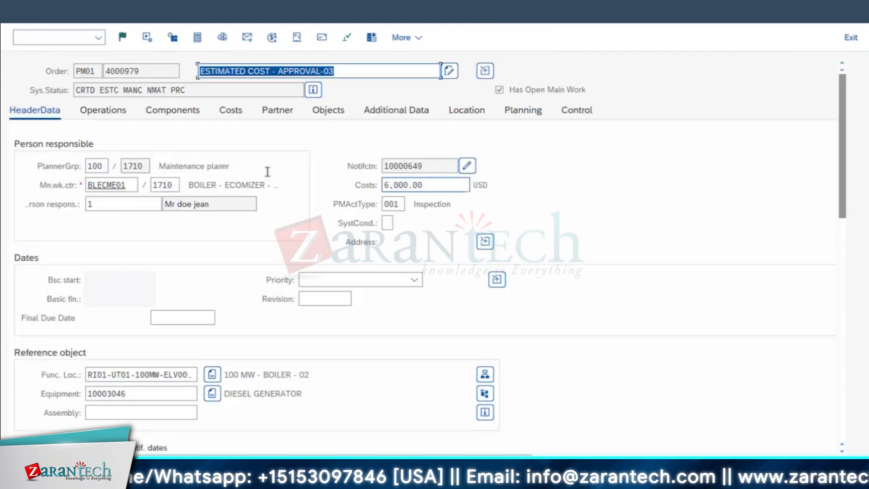
{"action": "left_click_drag", "start_coordinate": [425, 185], "coordinate": [267, 172]}
{"action": "type", "text": "12000"}
{"action": "left_click", "coordinate": [745, 414]}
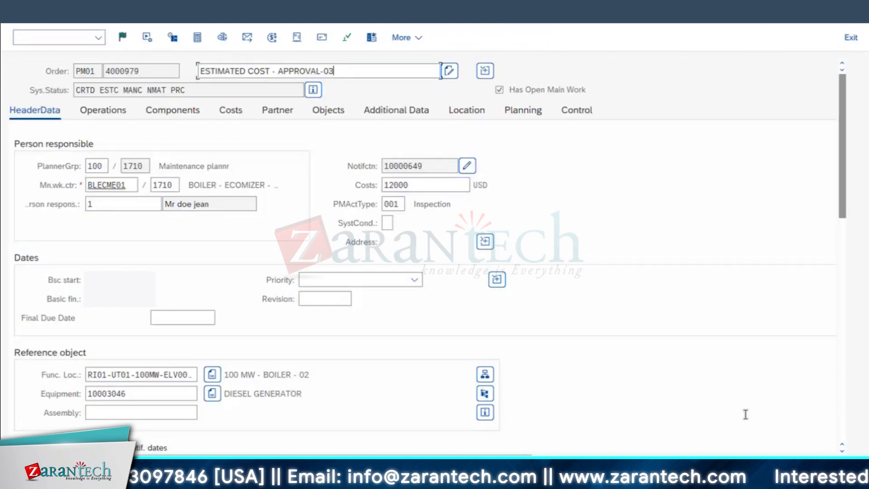
{"action": "key", "text": "Return"}
{"action": "key", "text": "ctrl+s"}
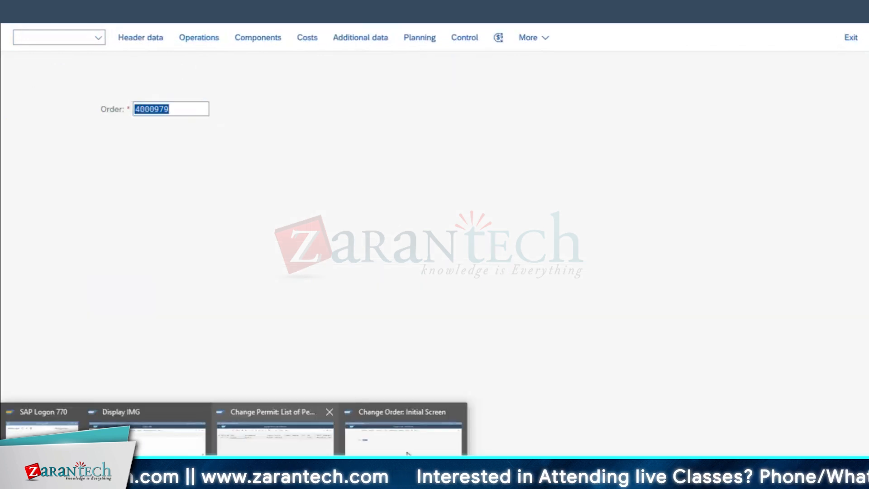
{"action": "left_click", "coordinate": [277, 448]}
{"action": "left_click", "coordinate": [166, 38]}
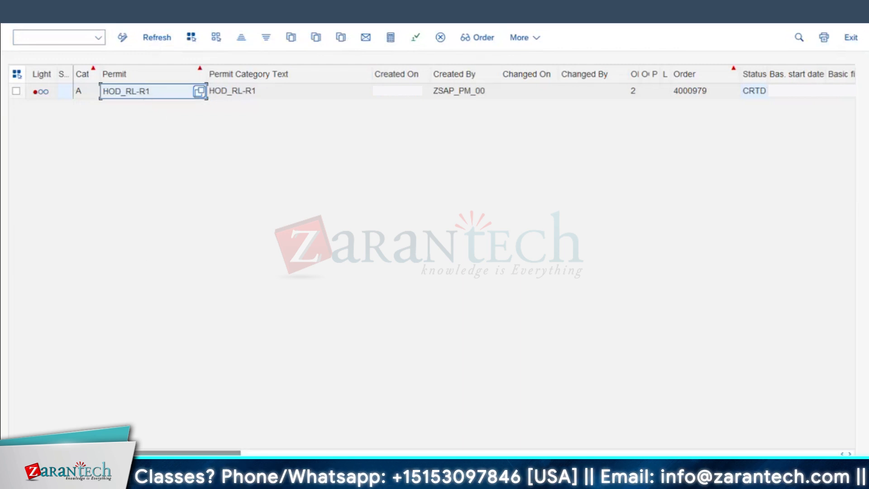
Reopen the order and examine its assigned permits and their approval fields, leaving the permit overview without making changes
{"action": "mouse_move", "coordinate": [276, 478]}
{"action": "left_click", "coordinate": [402, 433]}
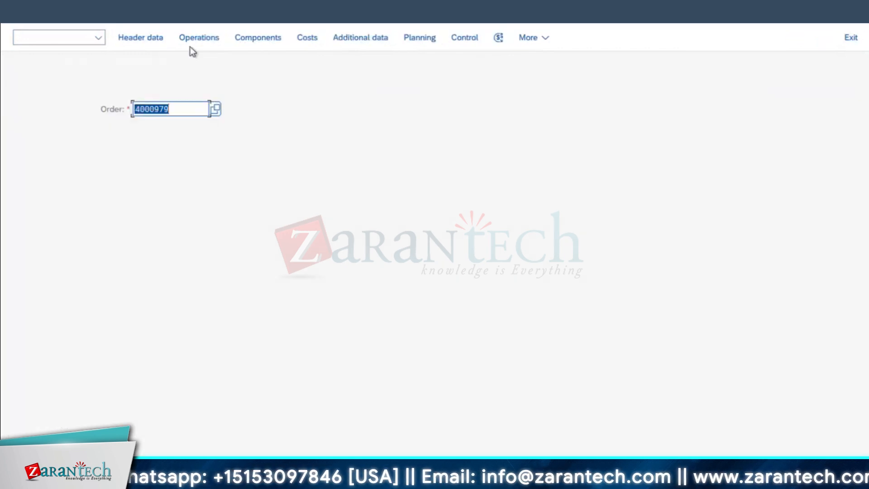
{"action": "key", "text": "Return"}
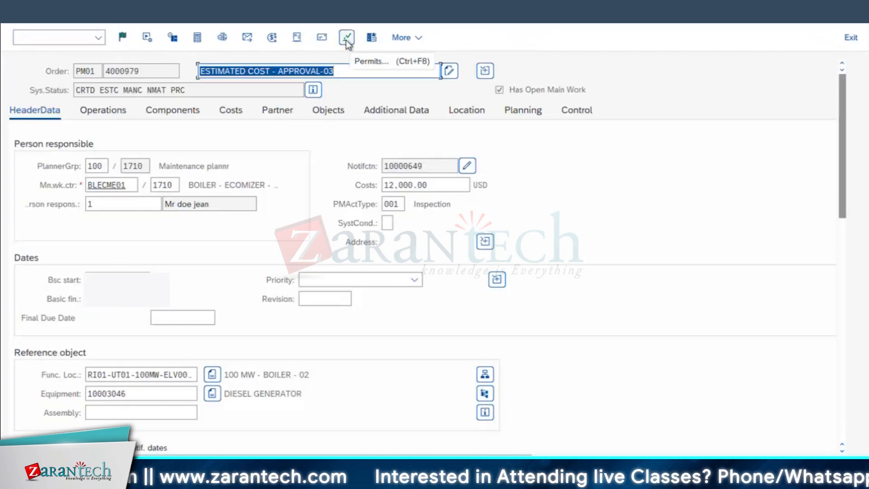
{"action": "left_click", "coordinate": [346, 39]}
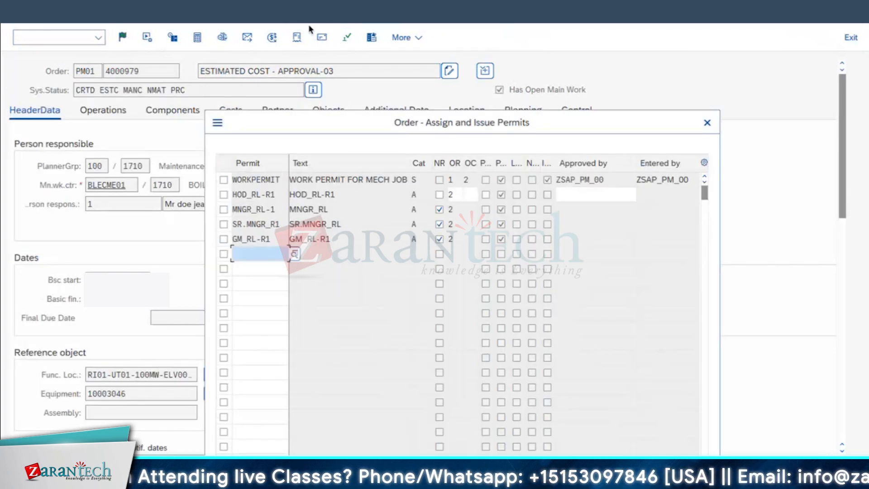
{"action": "left_click", "coordinate": [587, 196]}
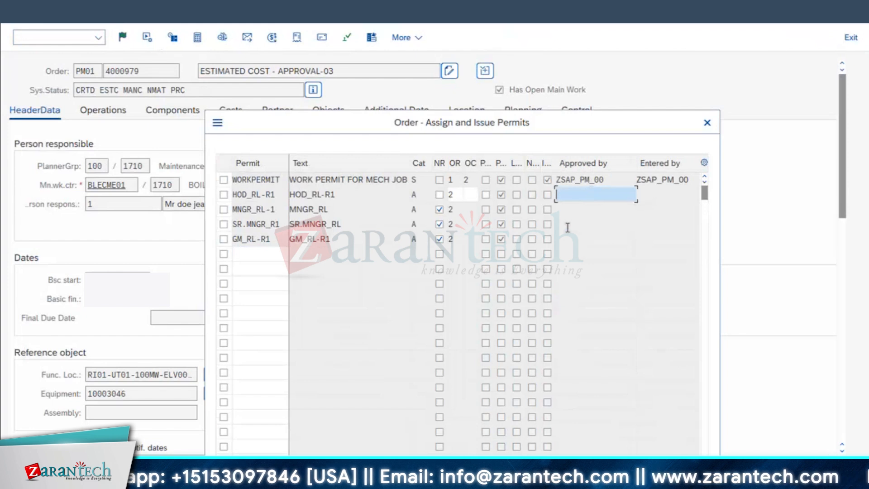
{"action": "left_click", "coordinate": [569, 238]}
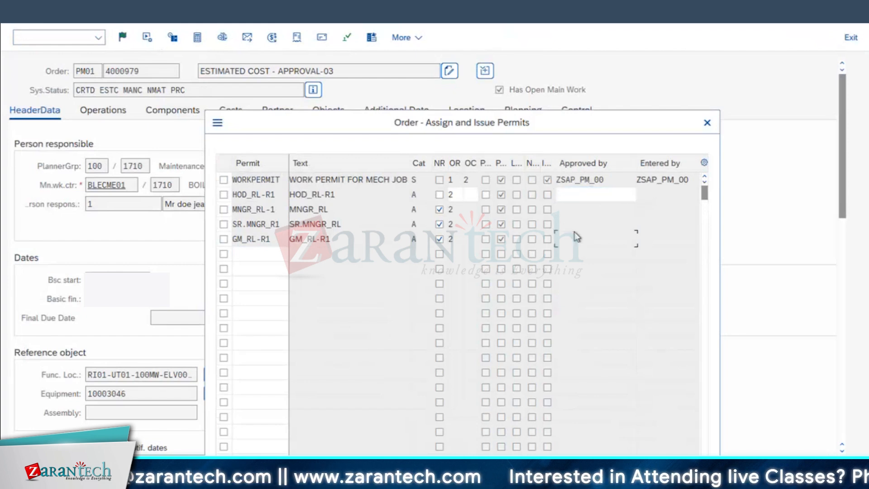
{"action": "left_click", "coordinate": [574, 194]}
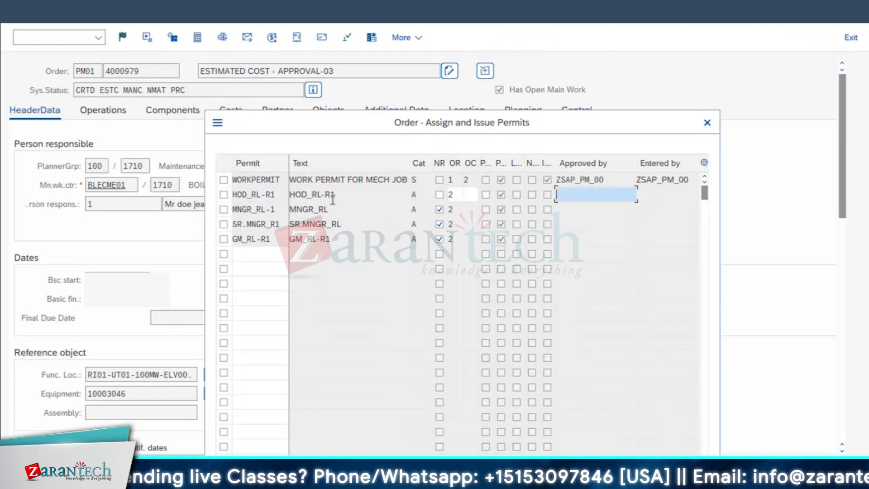
{"action": "left_click", "coordinate": [708, 128]}
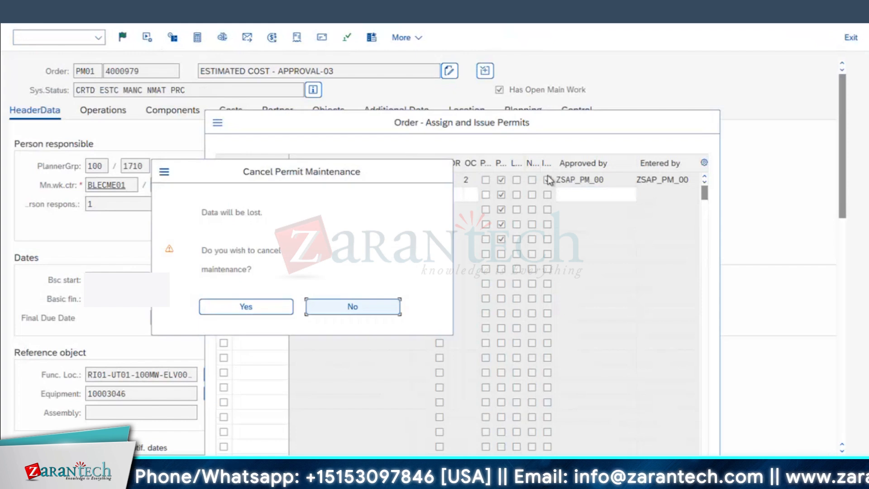
{"action": "key", "text": "Return"}
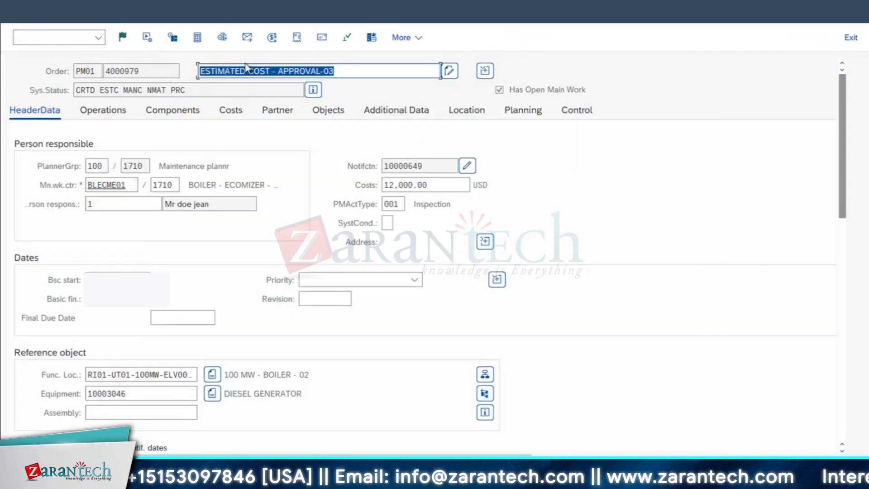
Check the order's permits once more against its estimated costs and release the order
{"action": "left_click_drag", "start_coordinate": [425, 185], "coordinate": [309, 182]}
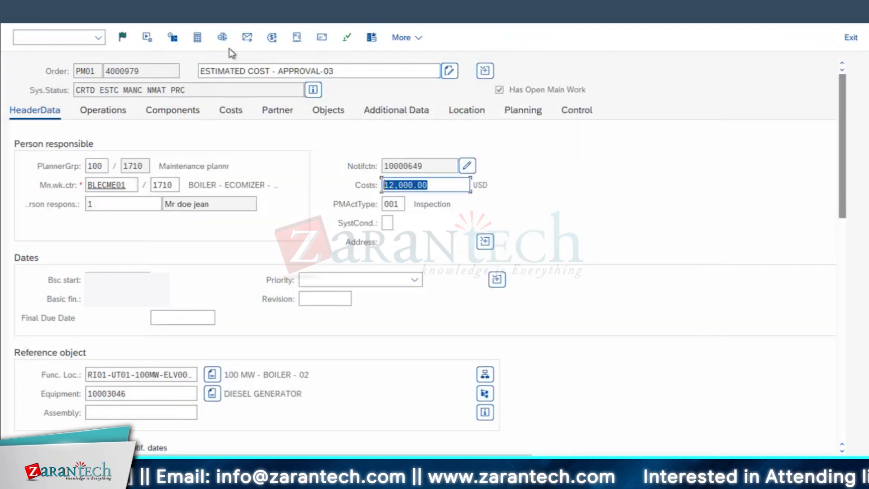
{"action": "left_click", "coordinate": [347, 38]}
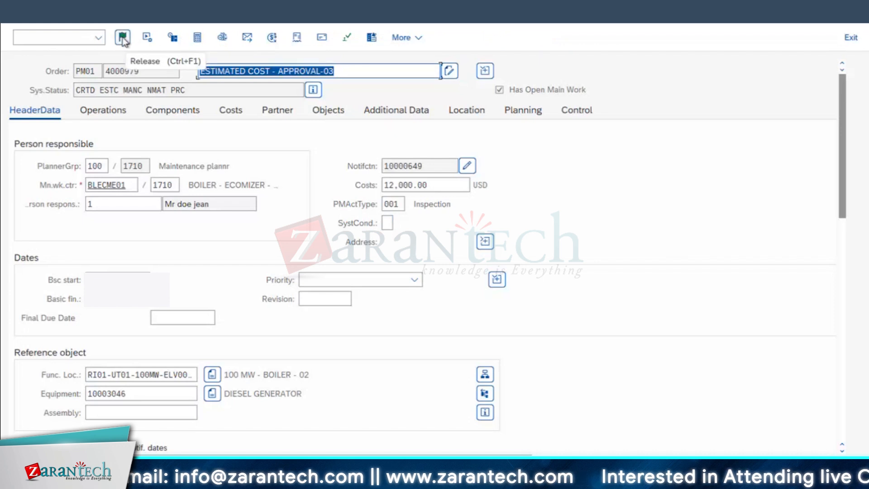
{"action": "left_click", "coordinate": [122, 38]}
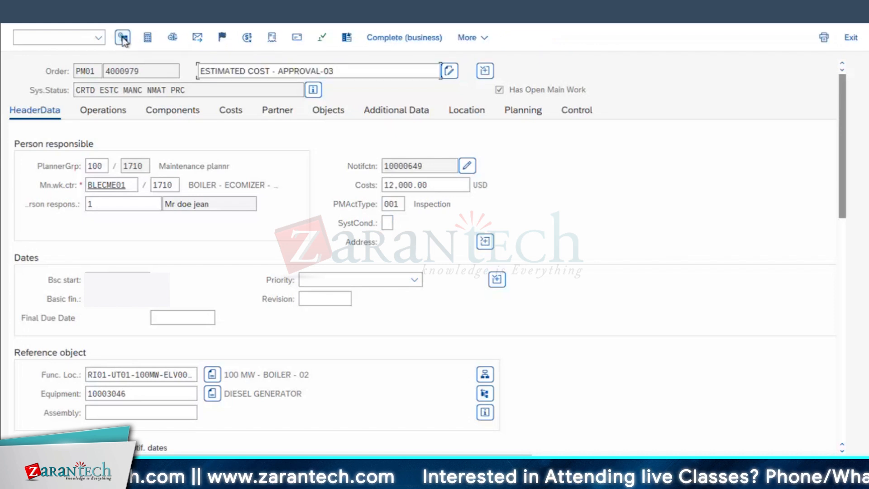
Save the released order and reopen it to check whether its estimated costs can still be edited
{"action": "left_click", "coordinate": [446, 186]}
{"action": "left_click_drag", "start_coordinate": [73, 227], "coordinate": [43, 172]}
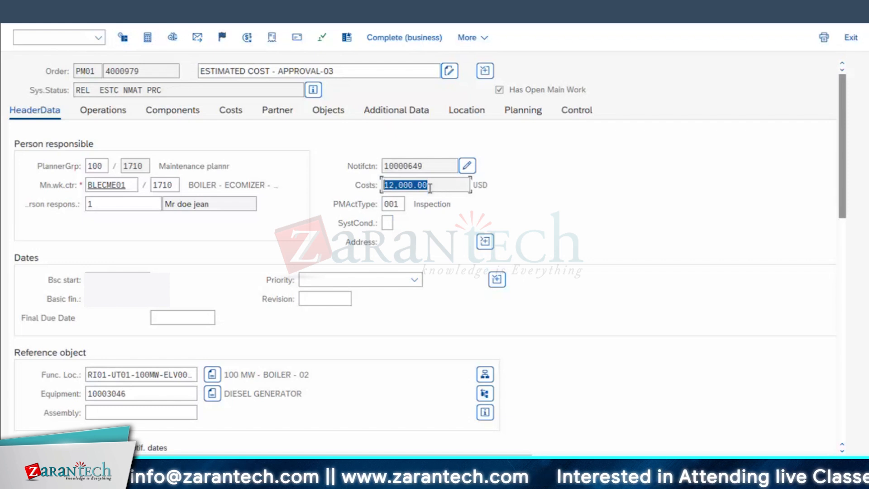
{"action": "left_click", "coordinate": [448, 181]}
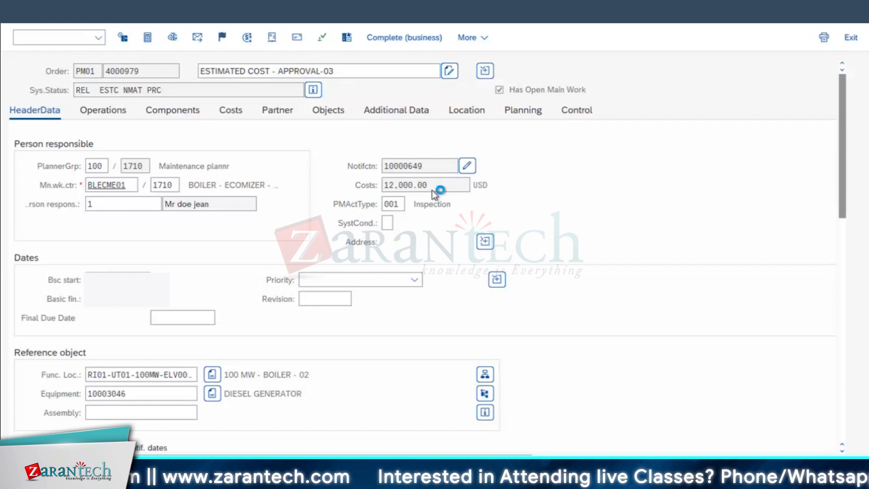
{"action": "left_click", "coordinate": [136, 109]}
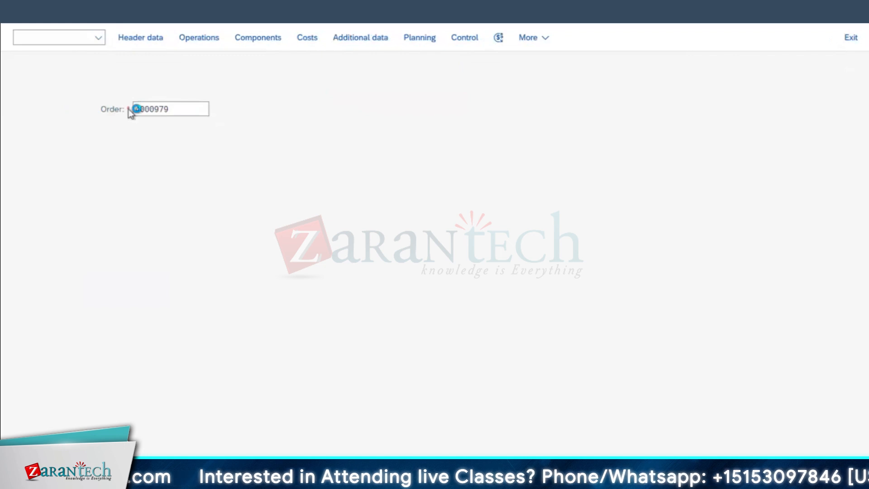
{"action": "key", "text": "Return"}
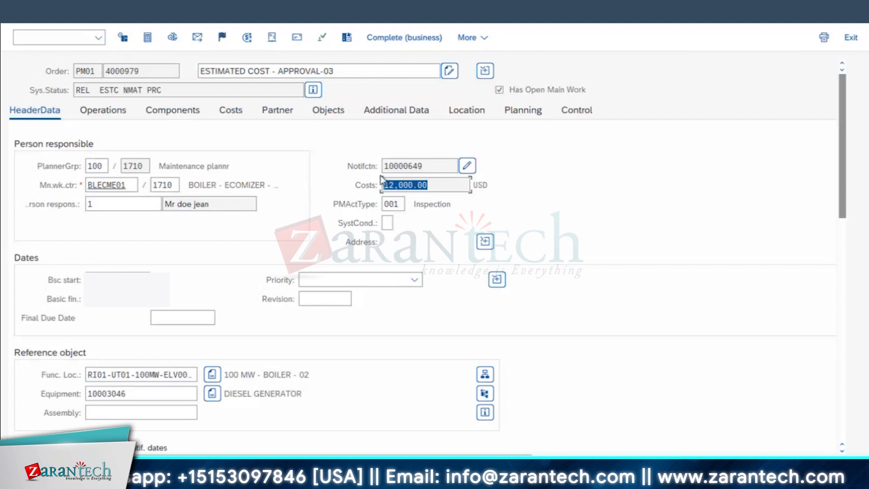
{"action": "left_click_drag", "start_coordinate": [430, 186], "coordinate": [349, 181]}
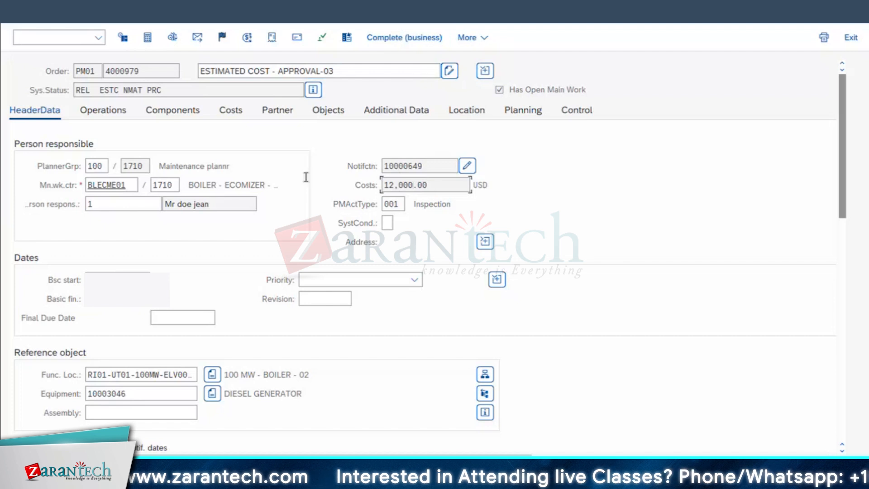
Check whether the estimated costs in the released order's header data can be edited
{"action": "left_click", "coordinate": [435, 186]}
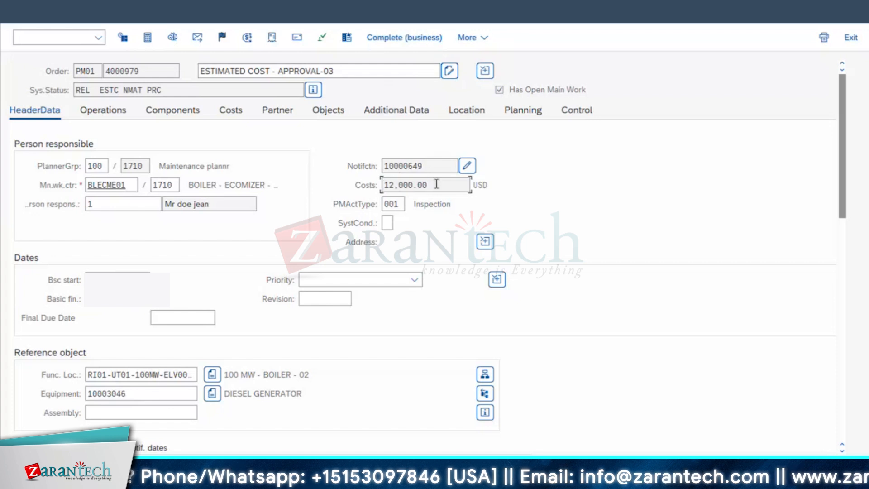
{"action": "left_click_drag", "start_coordinate": [428, 183], "coordinate": [108, 184]}
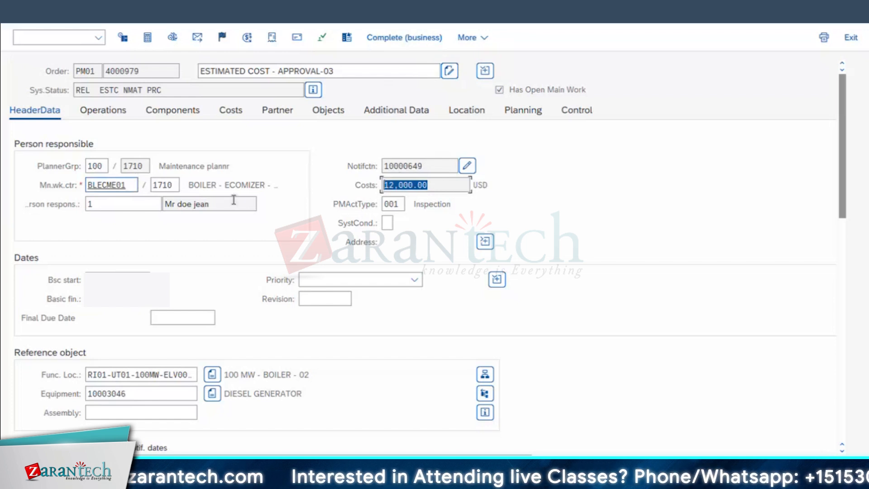
{"action": "left_click", "coordinate": [438, 188]}
{"action": "left_click_drag", "start_coordinate": [439, 188], "coordinate": [238, 116]}
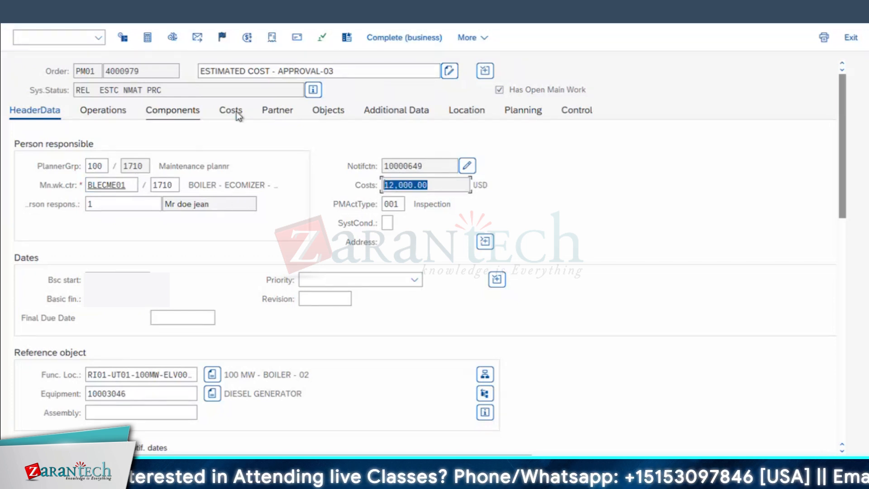
{"action": "left_click", "coordinate": [238, 116]}
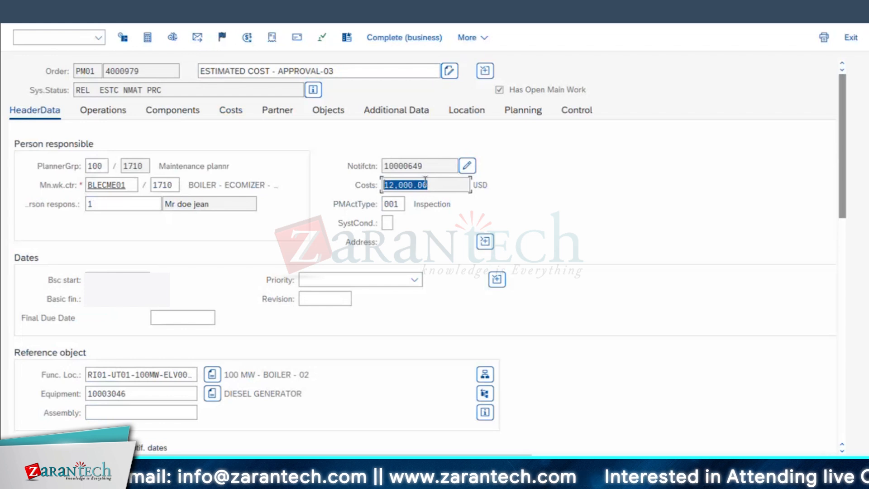
Open the order's cost details by value category and check whether their estimated costs accept input
{"action": "left_click", "coordinate": [230, 111]}
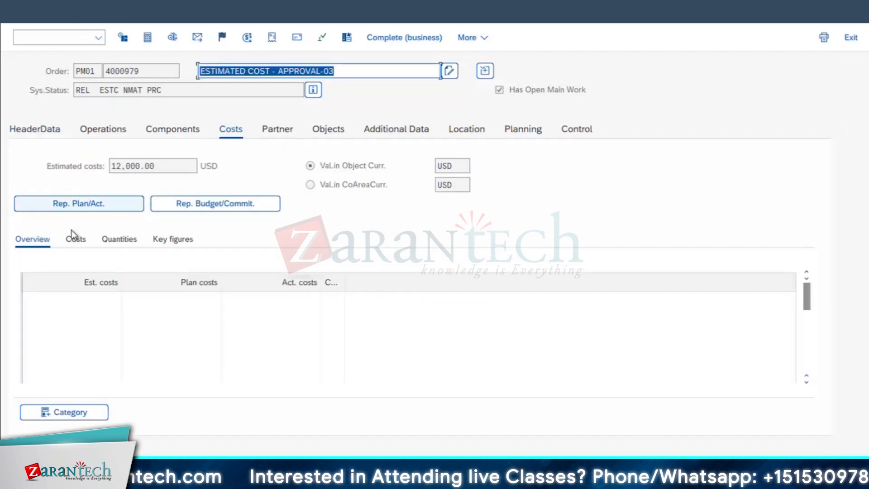
{"action": "left_click", "coordinate": [75, 240]}
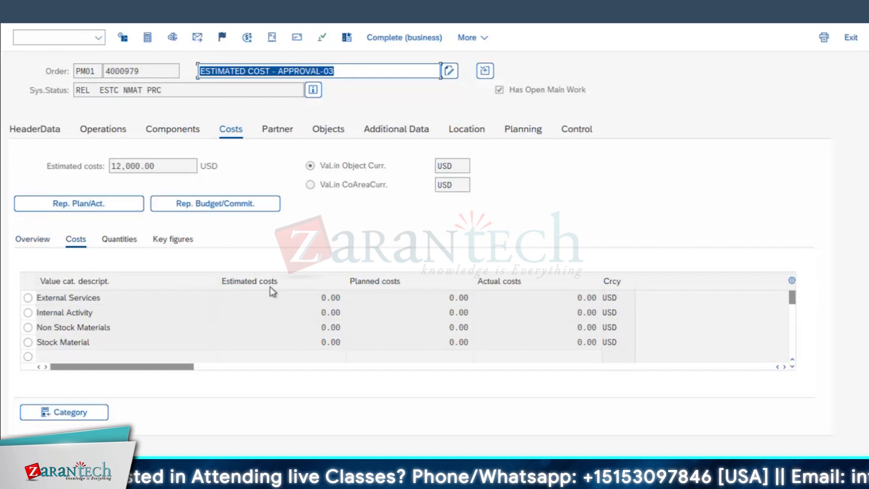
{"action": "left_click", "coordinate": [305, 312]}
{"action": "left_click", "coordinate": [305, 328]}
{"action": "left_click", "coordinate": [308, 297]}
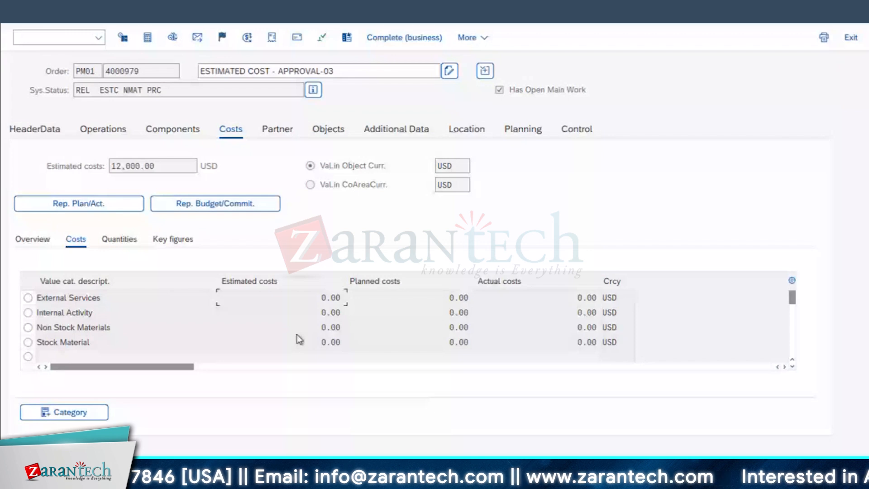
{"action": "left_click", "coordinate": [318, 313]}
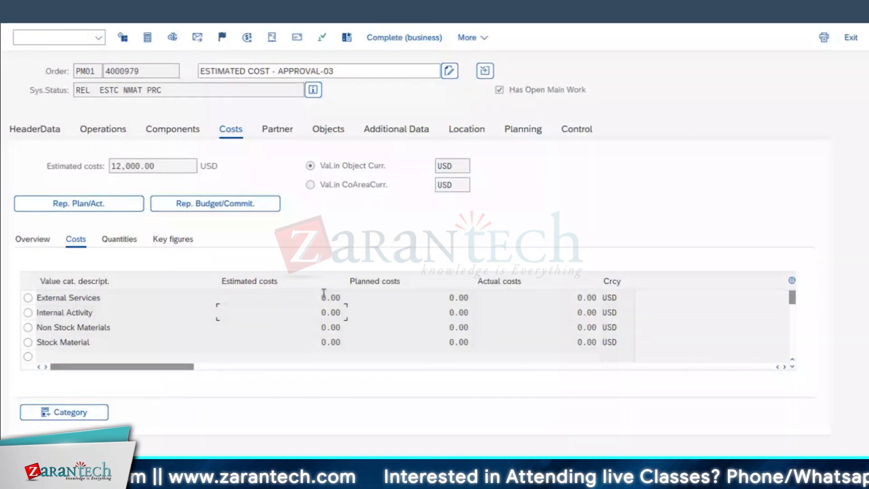
Switch to the Excel notes and enter MULTIPLE VALUES in B73 and ENTYRY REQUIRDD in B74
{"action": "key", "text": "super+Tab"}
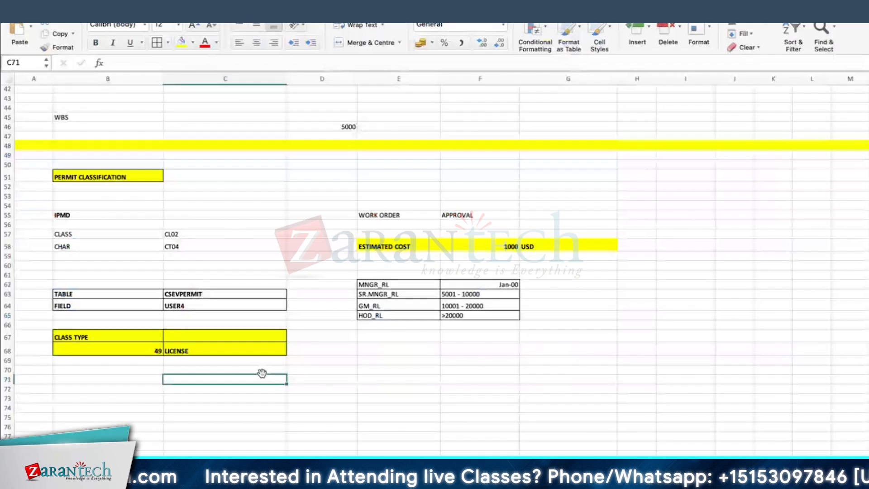
{"action": "left_click", "coordinate": [117, 396]}
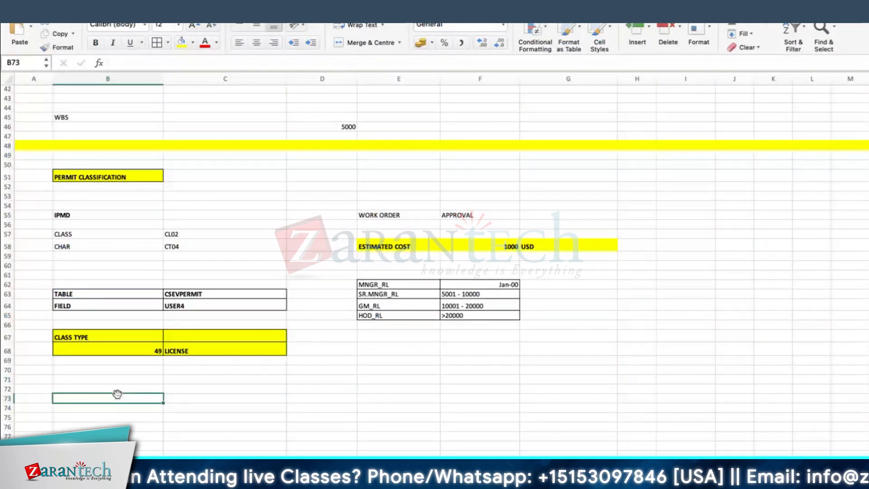
{"action": "type", "text": "MULTIPLE VALUES"}
{"action": "key", "text": "Return"}
{"action": "type", "text": "ENTYRY"}
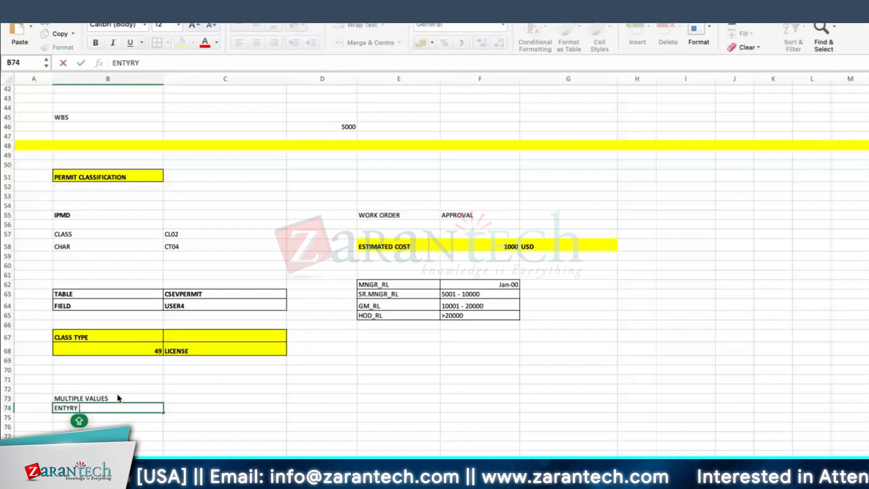
{"action": "type", "text": " REQ"}
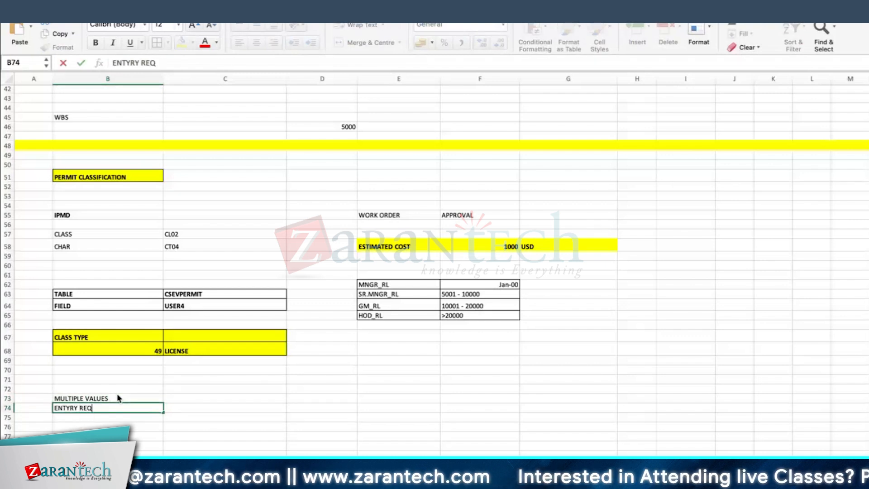
{"action": "type", "text": "UIRDD"}
{"action": "key", "text": "Return"}
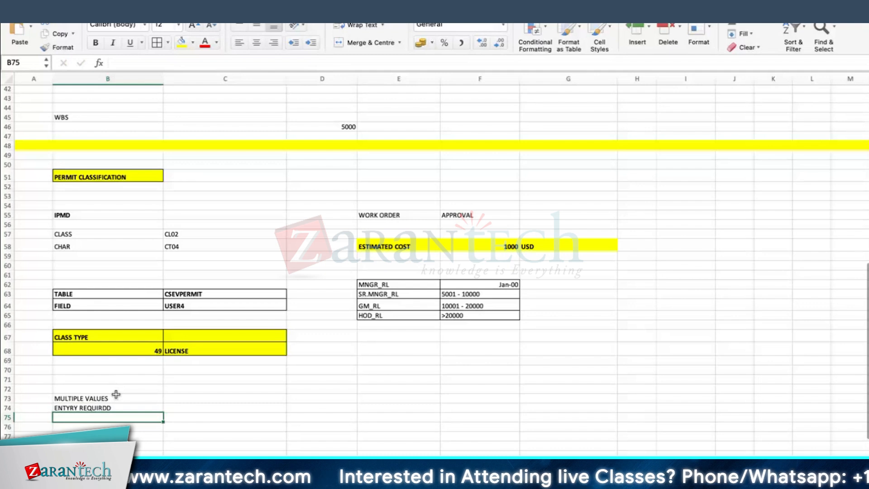
Add cell borders to the new notes in B73:B75
{"action": "left_click", "coordinate": [206, 402]}
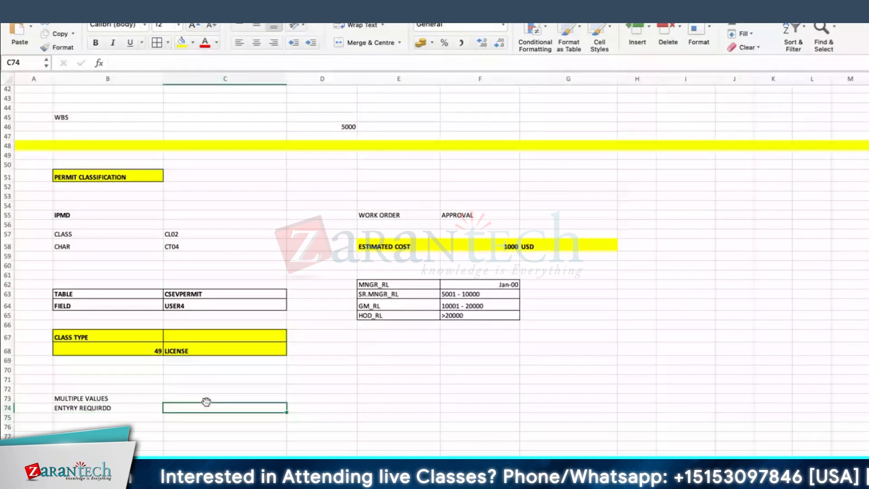
{"action": "left_click_drag", "start_coordinate": [108, 398], "coordinate": [107, 417]}
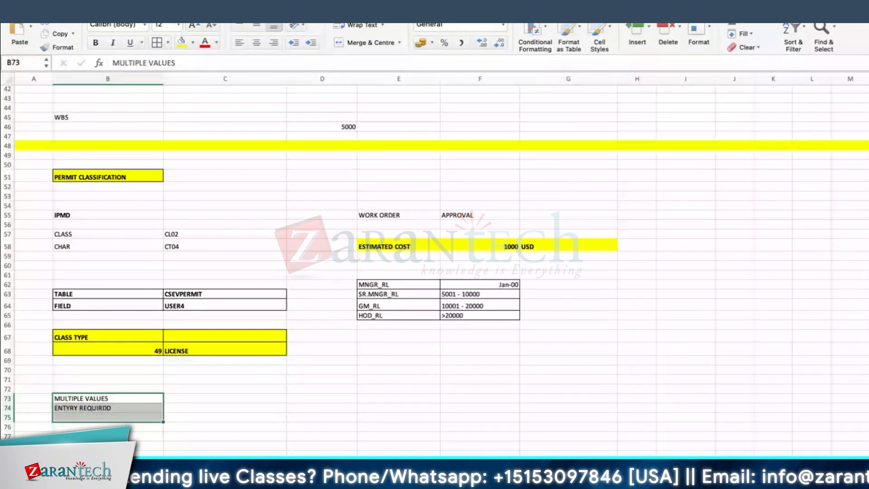
{"action": "left_click", "coordinate": [157, 42]}
{"action": "left_click", "coordinate": [237, 397]}
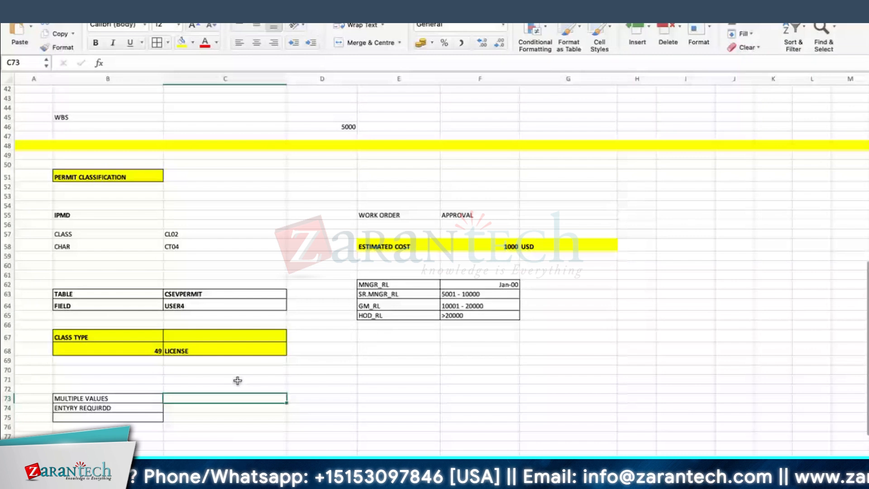
Switch back to SAP, open a new session and start SPRO to display the SAP Customizing Implementation Guide
{"action": "key", "text": "super+Tab"}
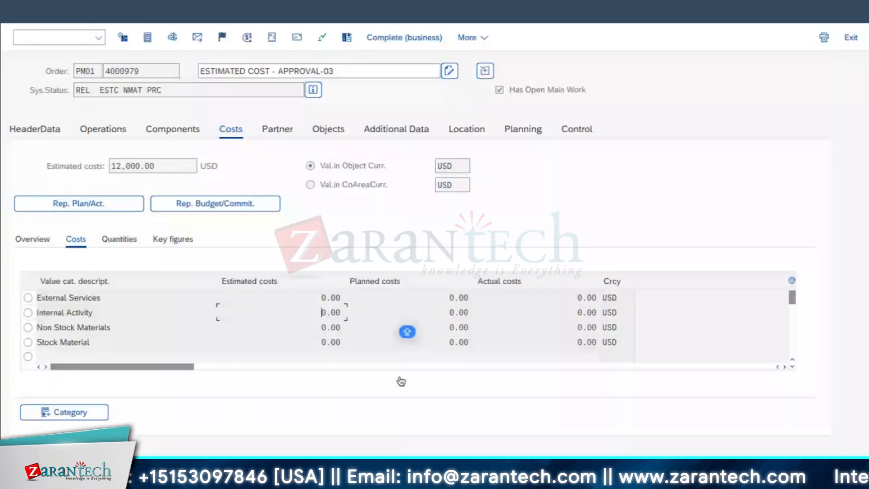
{"action": "left_click", "coordinate": [221, 9]}
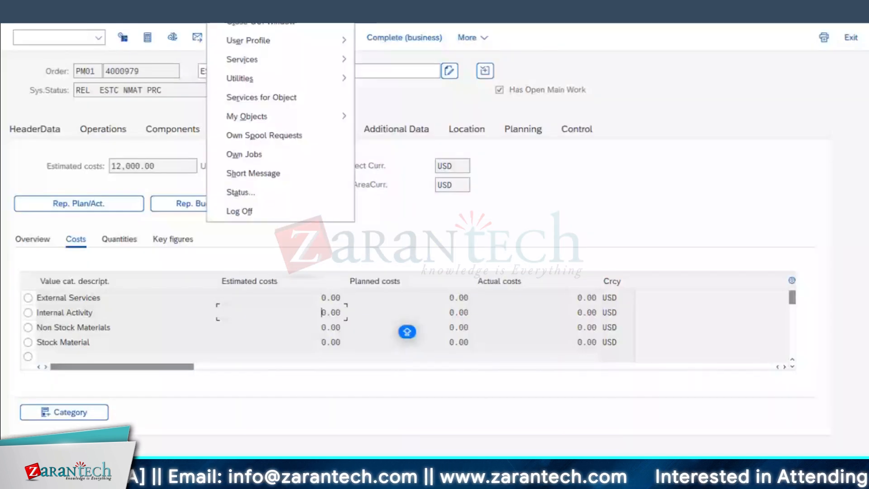
{"action": "left_click", "coordinate": [259, 5]}
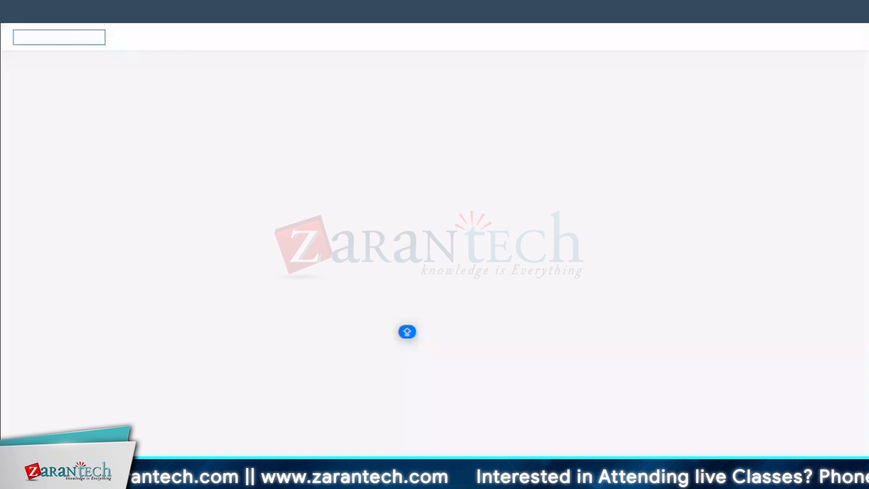
{"action": "type", "text": "SPRO"}
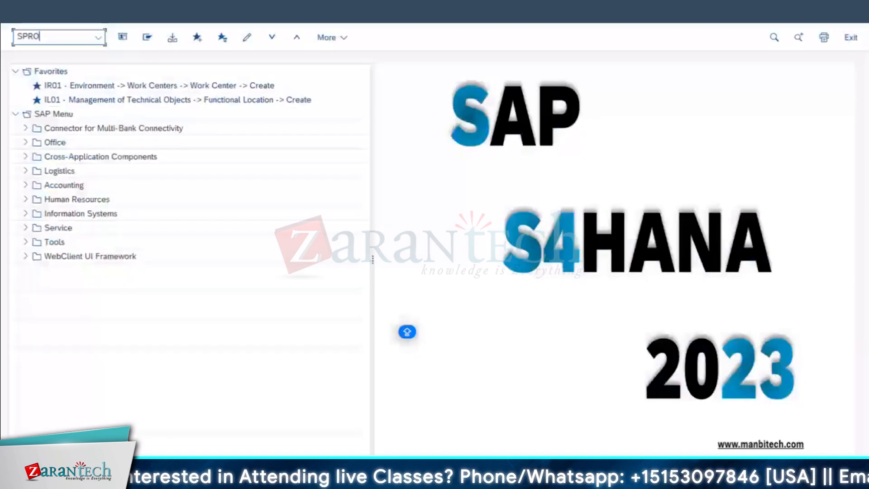
{"action": "key", "text": "Return"}
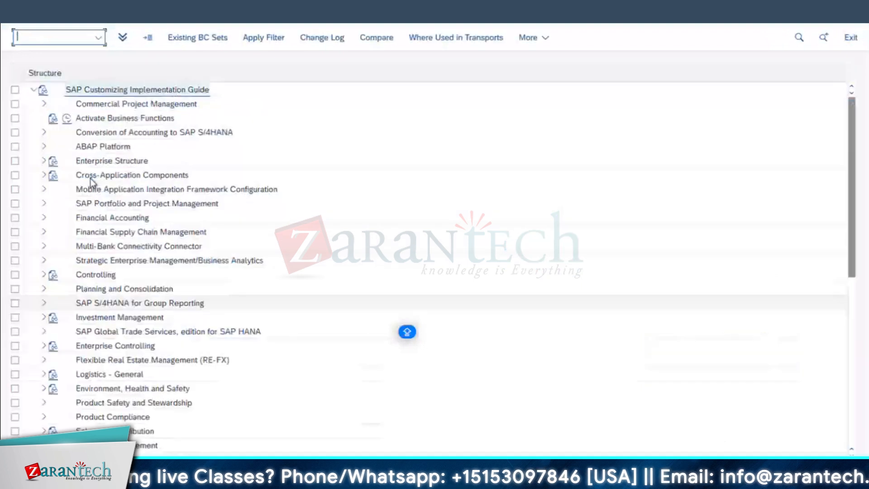
Open Maintain Object Types and Class Types under Cross-Application Components, Classification System, Classes
{"action": "left_click", "coordinate": [91, 178]}
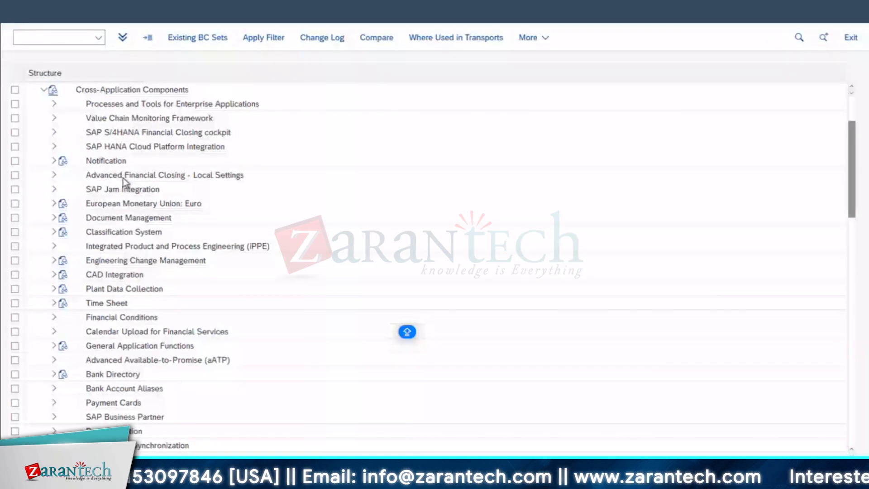
{"action": "left_click", "coordinate": [54, 232]}
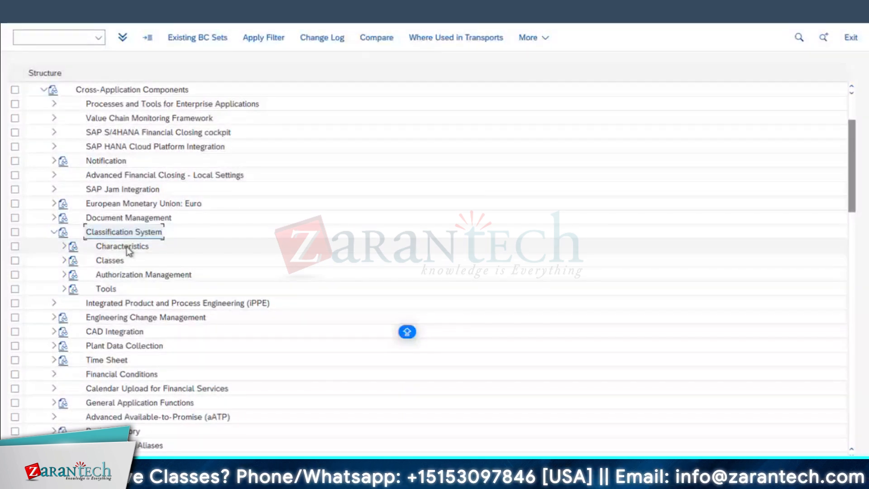
{"action": "left_click", "coordinate": [65, 261]}
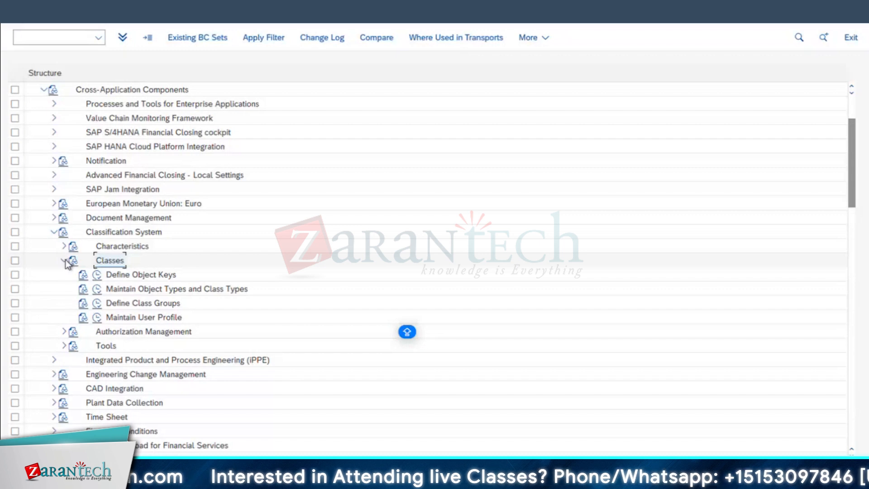
{"action": "left_click", "coordinate": [99, 292]}
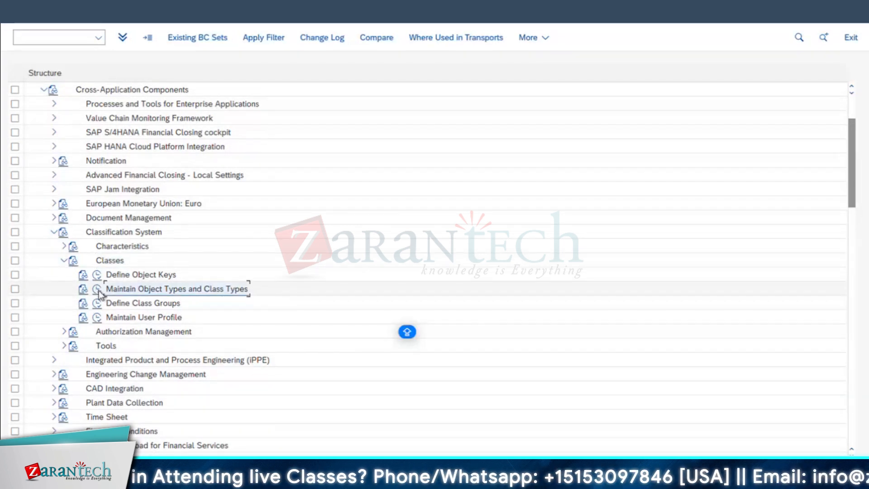
{"action": "left_click", "coordinate": [101, 292]}
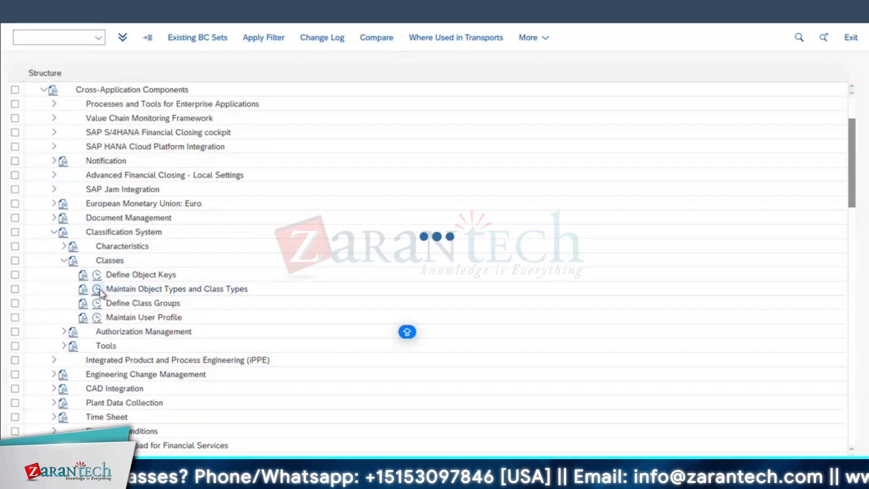
Find the Licenses object table T357G in the object table list and select its entry
{"action": "scroll", "coordinate": [209, 355], "scroll_direction": "down", "scroll_amount": 3}
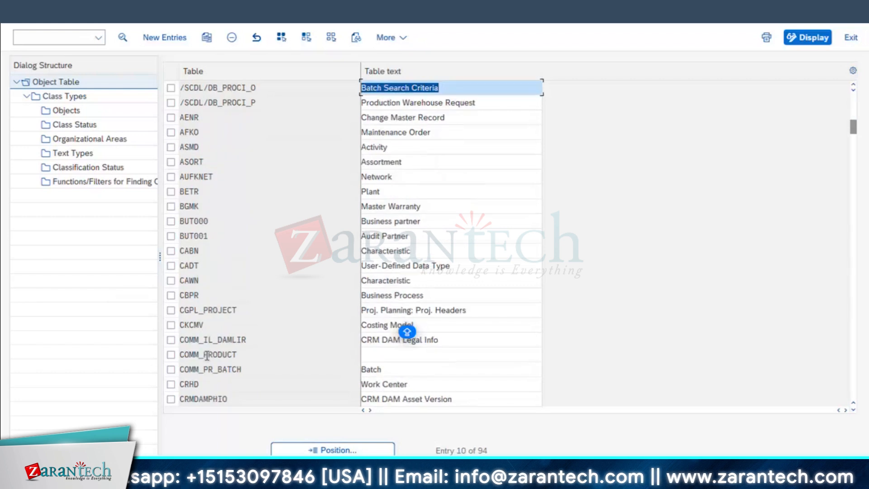
{"action": "scroll", "coordinate": [207, 355], "scroll_direction": "down", "scroll_amount": 1}
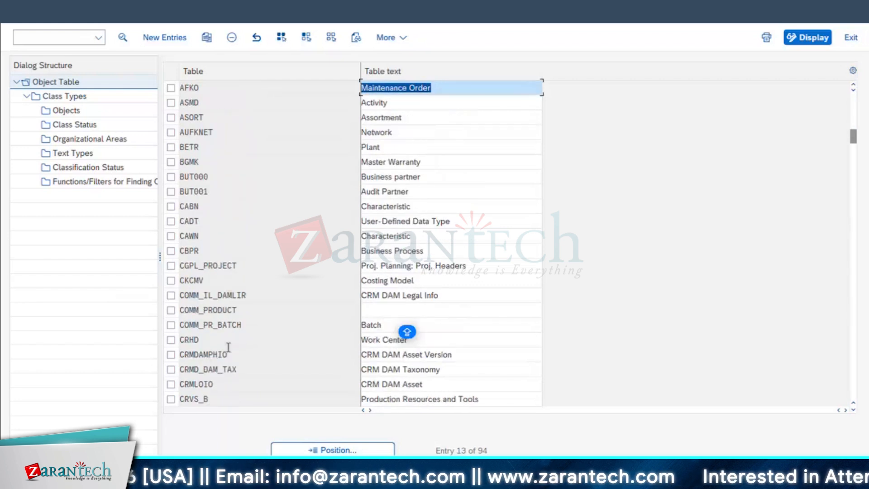
{"action": "scroll", "coordinate": [271, 310], "scroll_direction": "down", "scroll_amount": 2}
{"action": "scroll", "coordinate": [272, 311], "scroll_direction": "down", "scroll_amount": 1}
{"action": "scroll", "coordinate": [406, 334], "scroll_direction": "down", "scroll_amount": 3}
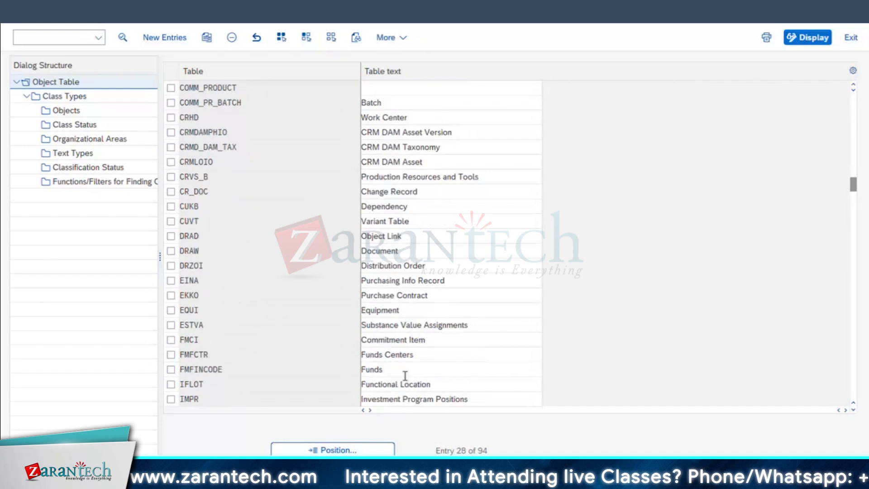
{"action": "scroll", "coordinate": [404, 376], "scroll_direction": "down", "scroll_amount": 1}
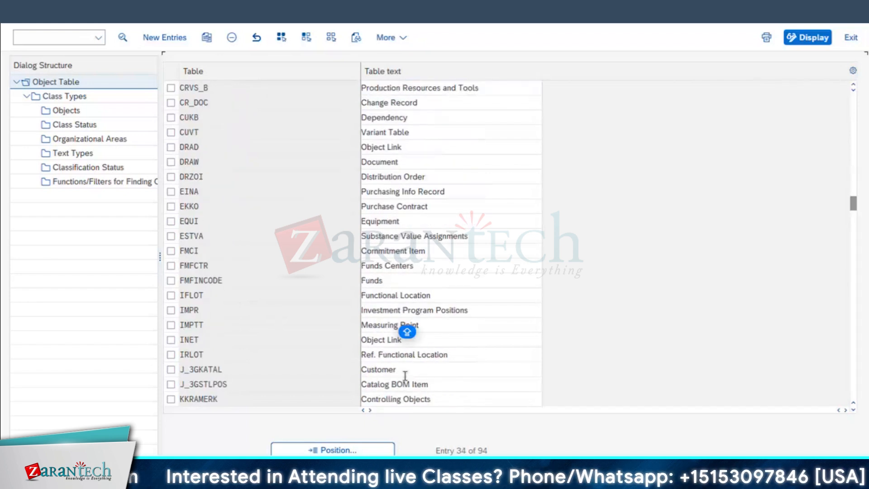
{"action": "scroll", "coordinate": [405, 376], "scroll_direction": "down", "scroll_amount": 2}
{"action": "scroll", "coordinate": [405, 376], "scroll_direction": "down", "scroll_amount": 5}
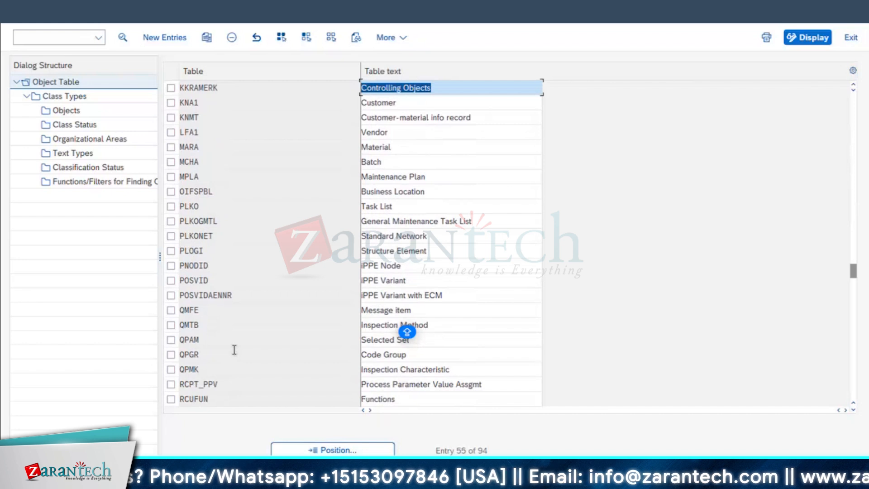
{"action": "scroll", "coordinate": [235, 352], "scroll_direction": "down", "scroll_amount": 2}
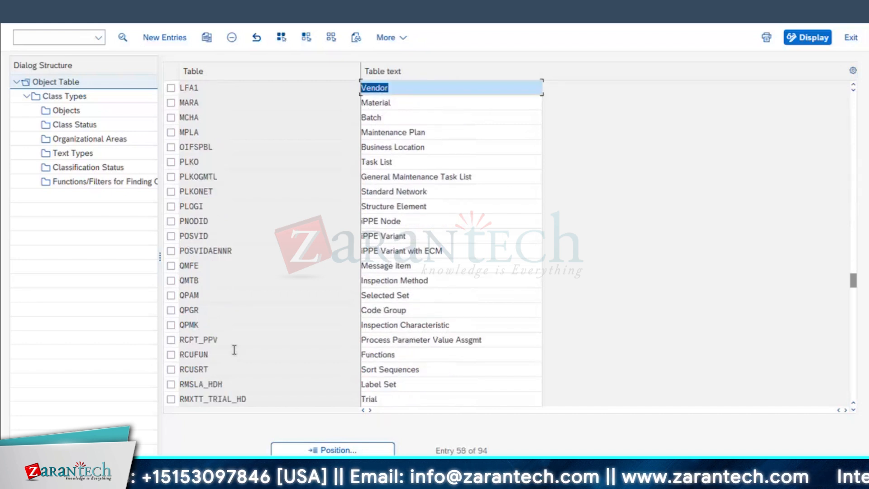
{"action": "scroll", "coordinate": [234, 352], "scroll_direction": "down", "scroll_amount": 4}
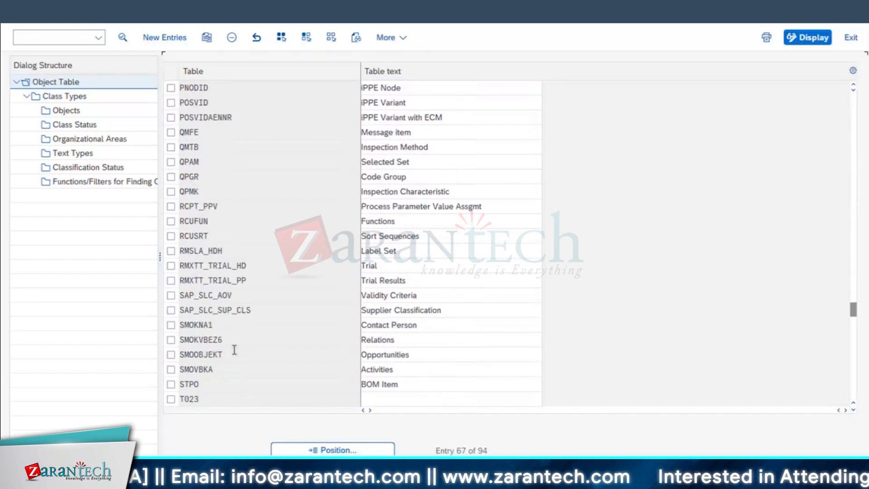
{"action": "left_click", "coordinate": [182, 340]}
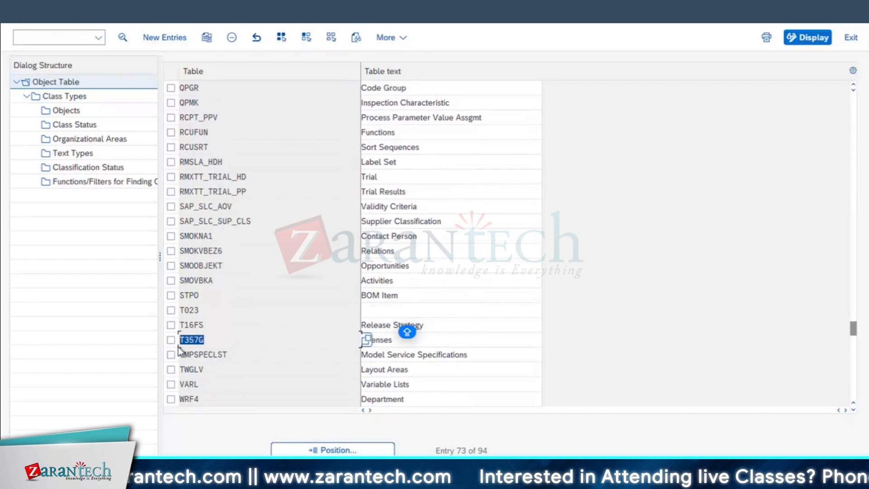
{"action": "left_click", "coordinate": [172, 342]}
{"action": "left_click_drag", "start_coordinate": [395, 339], "coordinate": [265, 338]}
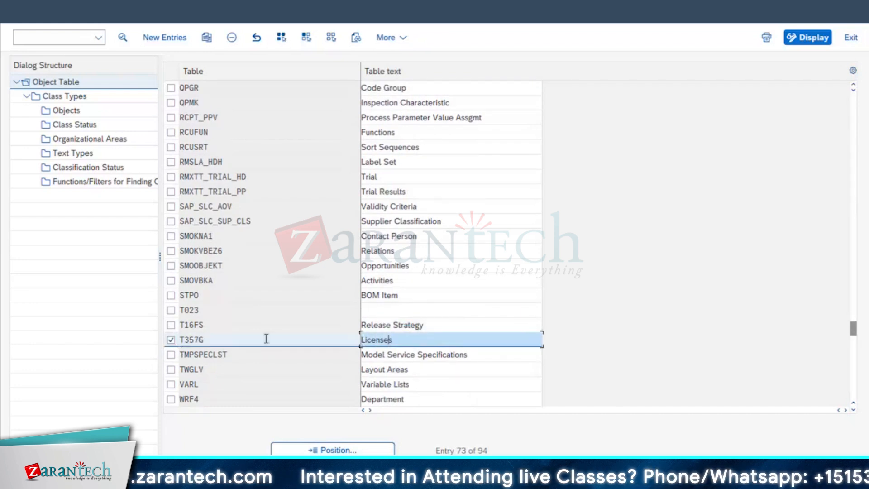
Change the table text of object table T357G to Approval and clear the row's selection
{"action": "type", "text": "Ap"}
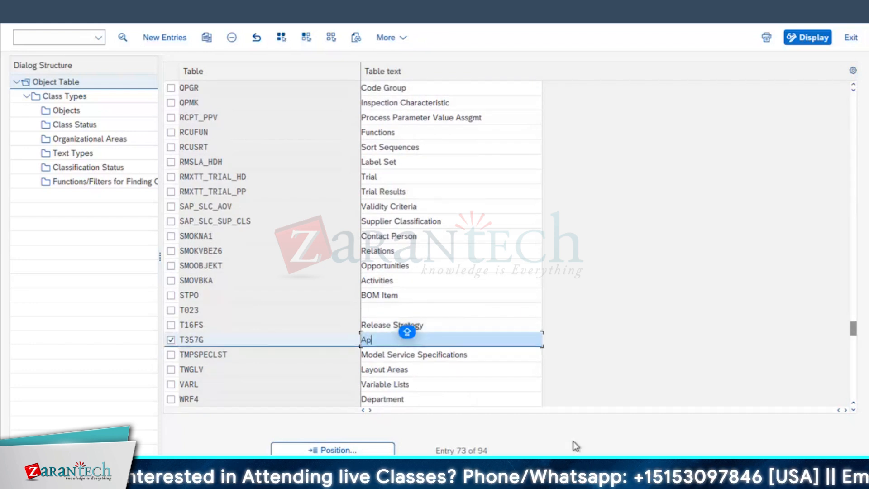
{"action": "type", "text": "proval"}
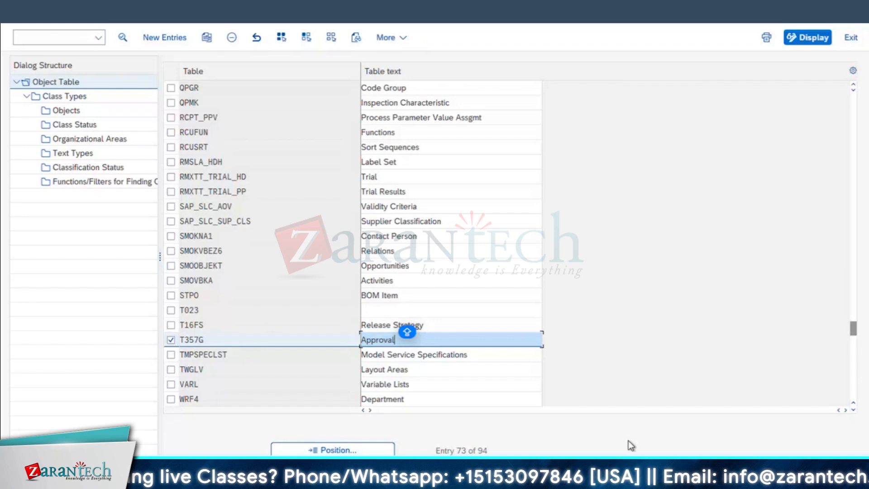
{"action": "left_click", "coordinate": [761, 418]}
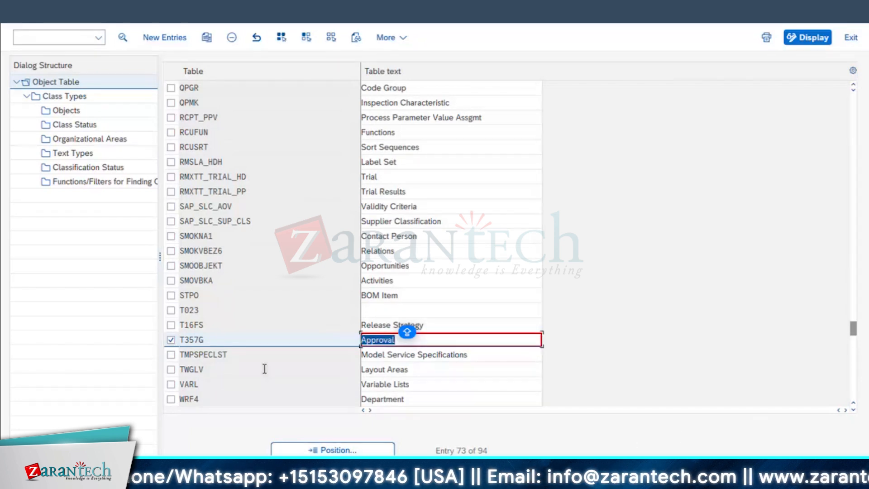
{"action": "left_click", "coordinate": [260, 340]}
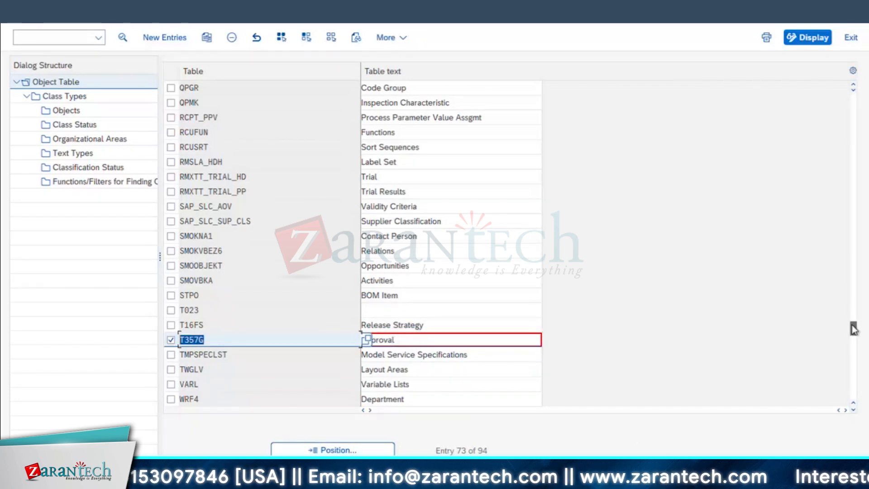
{"action": "left_click", "coordinate": [179, 340]}
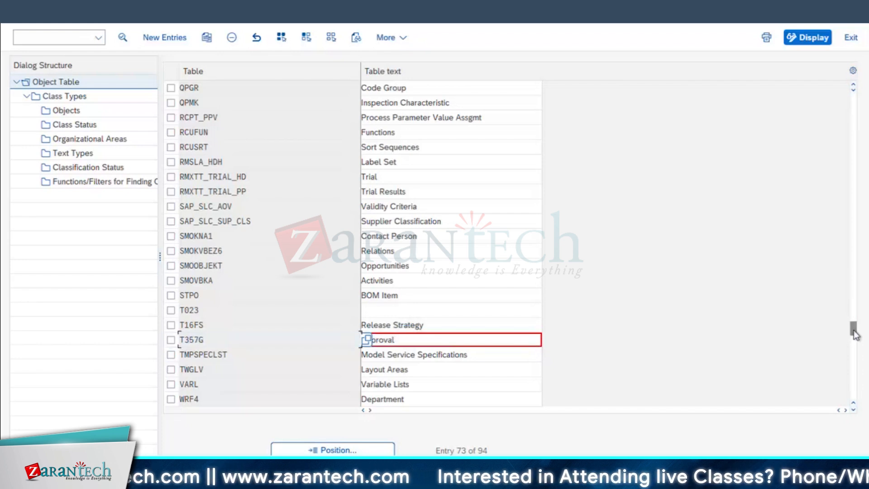
Look through the object table list and examine the Equipment (EQUI) and Functional Location (IFLOT) entries
{"action": "left_click_drag", "start_coordinate": [854, 328], "coordinate": [854, 141]}
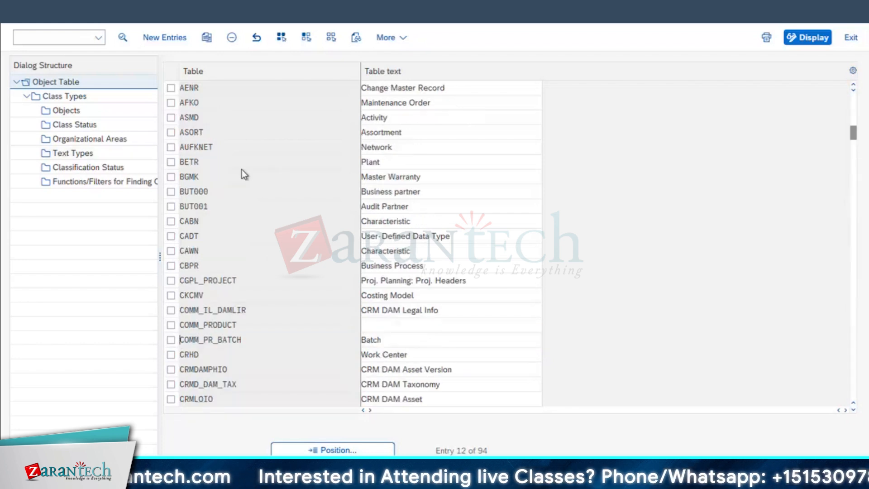
{"action": "scroll", "coordinate": [242, 172], "scroll_direction": "down", "scroll_amount": 4}
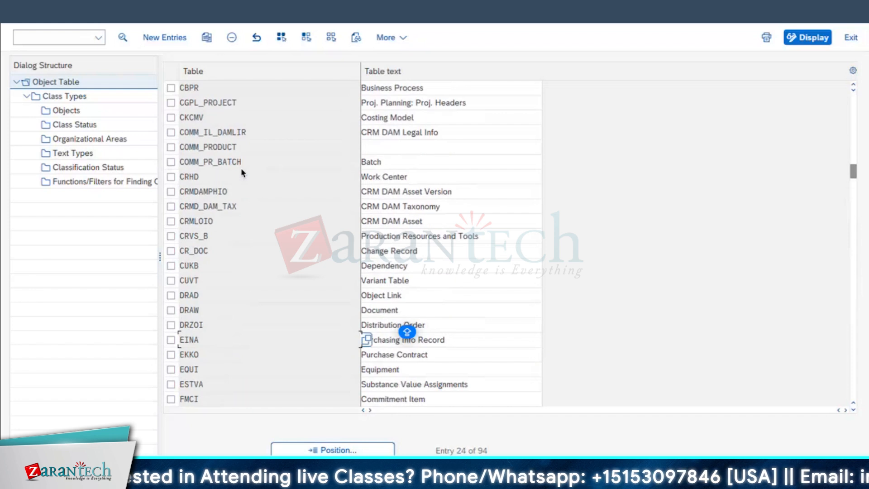
{"action": "scroll", "coordinate": [251, 277], "scroll_direction": "up", "scroll_amount": 2}
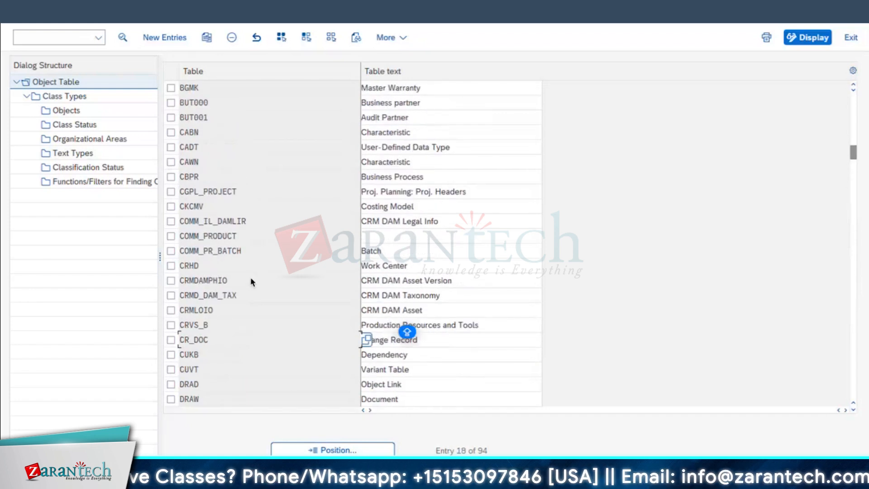
{"action": "scroll", "coordinate": [247, 275], "scroll_direction": "up", "scroll_amount": 3}
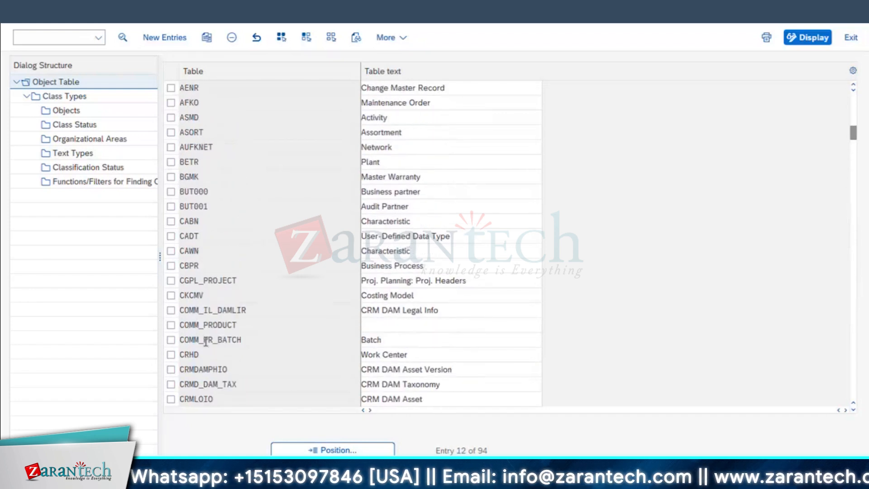
{"action": "scroll", "coordinate": [206, 344], "scroll_direction": "up", "scroll_amount": 1}
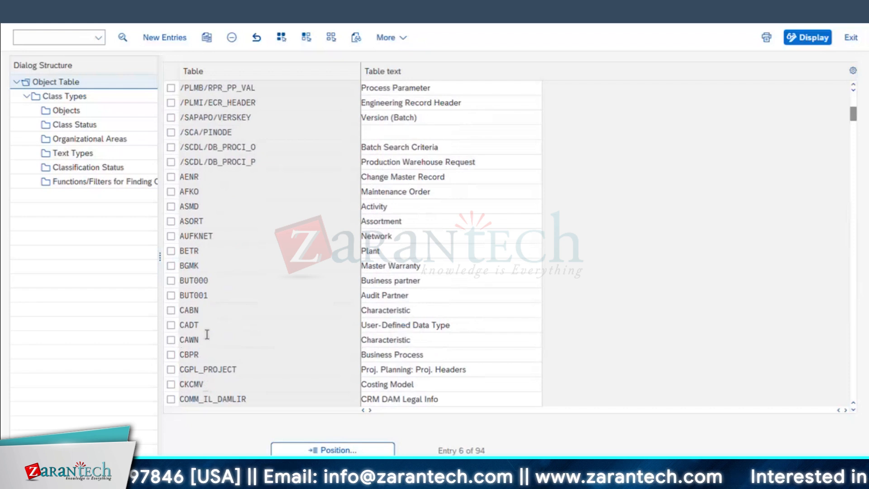
{"action": "scroll", "coordinate": [207, 334], "scroll_direction": "up", "scroll_amount": 1}
{"action": "scroll", "coordinate": [207, 334], "scroll_direction": "up", "scroll_amount": 1}
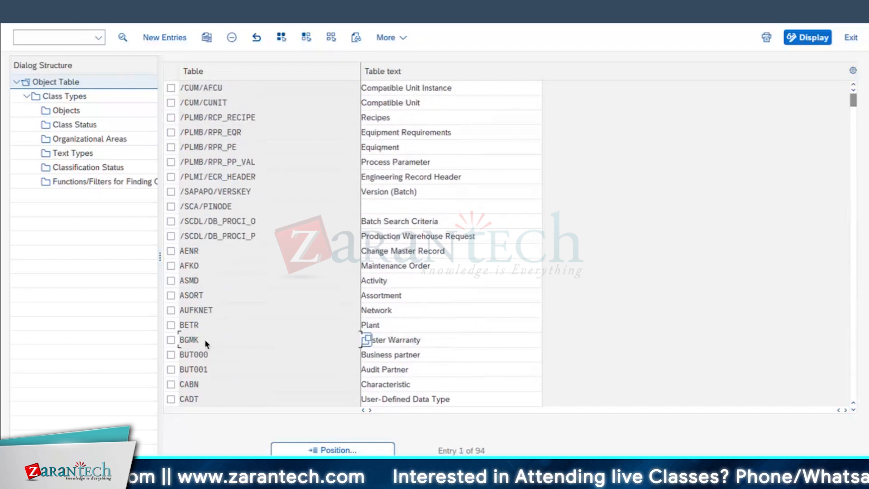
{"action": "scroll", "coordinate": [206, 341], "scroll_direction": "down", "scroll_amount": 9}
{"action": "left_click", "coordinate": [171, 310]}
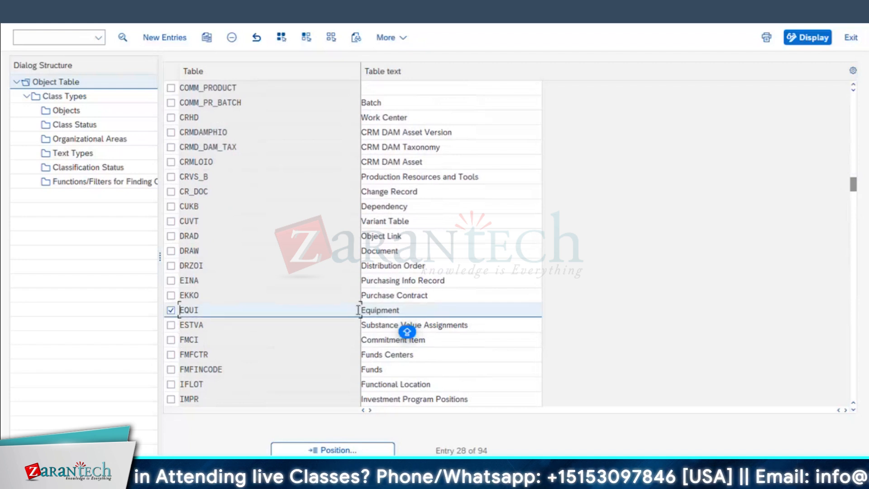
{"action": "left_click", "coordinate": [170, 310]}
{"action": "left_click", "coordinate": [405, 384]}
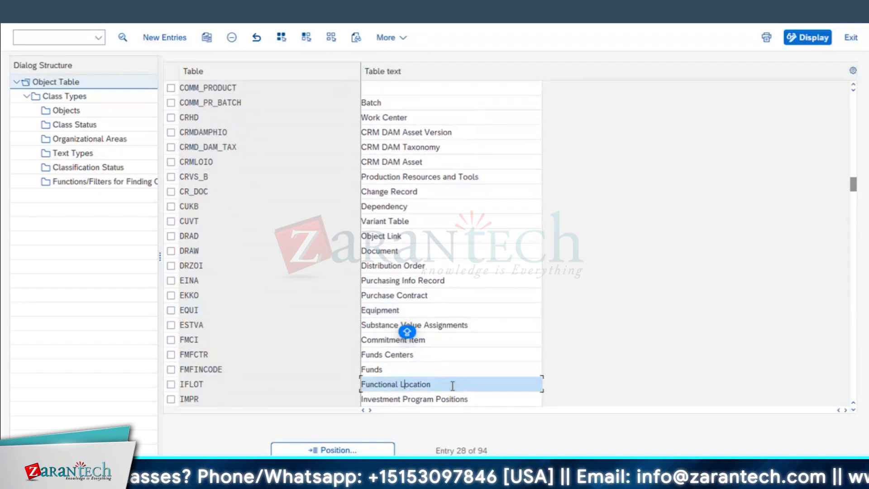
{"action": "left_click", "coordinate": [171, 384]}
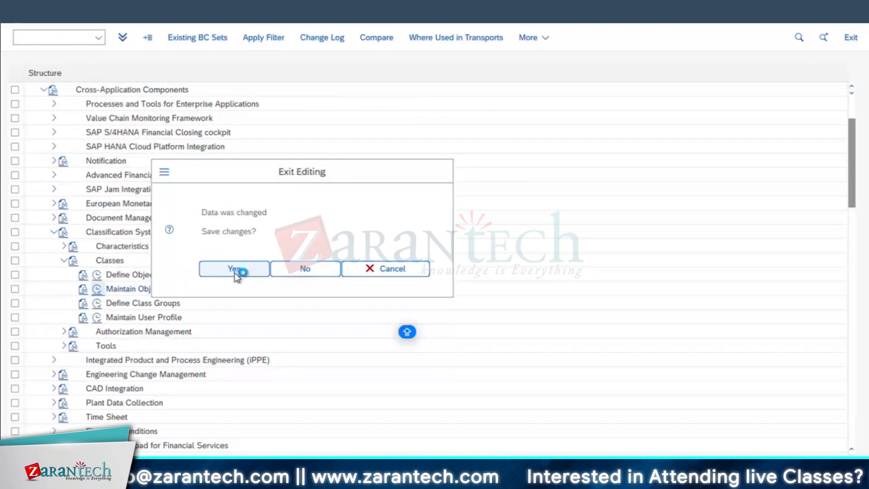
Save the object table changes on exit under the customizing request NREQ124-DEFINE MASTER DATA
{"action": "left_click", "coordinate": [235, 272]}
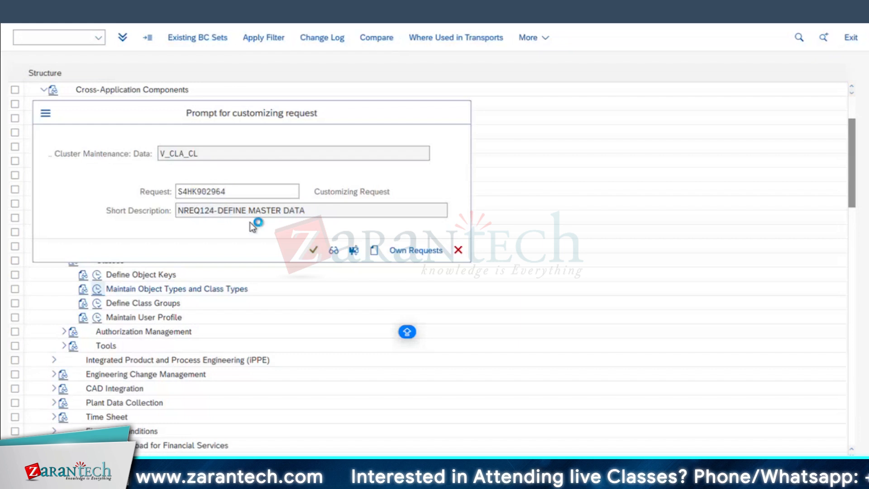
{"action": "key", "text": "Return"}
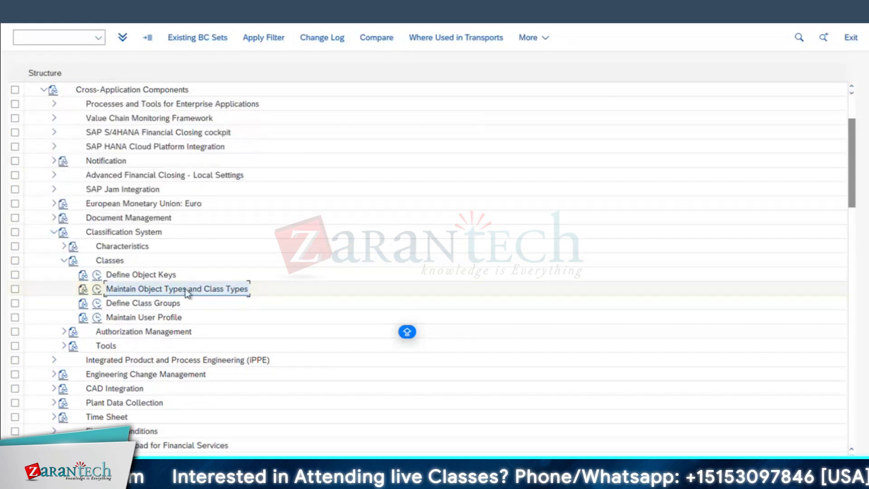
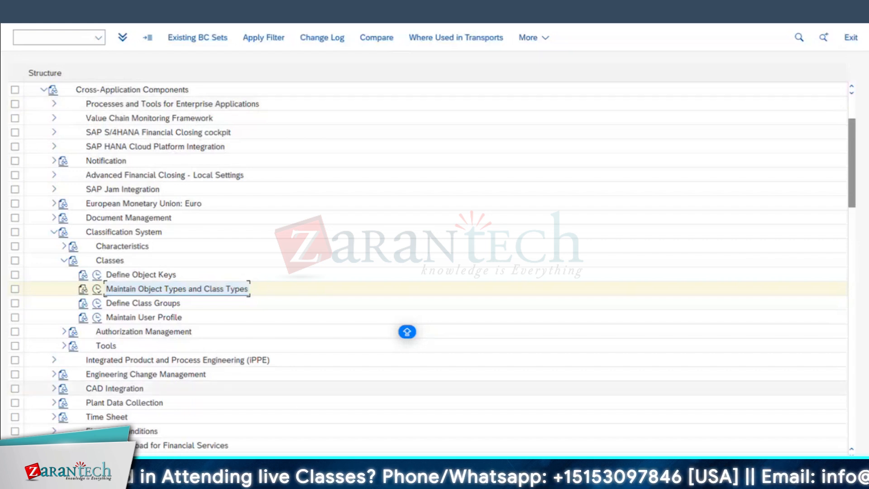
Switch to Microsoft Excel and add borders to the CLASS CL02 and CHAR CT04 cells, B57:C58
{"action": "mouse_move", "coordinate": [296, 477]}
{"action": "key", "text": "super+Tab"}
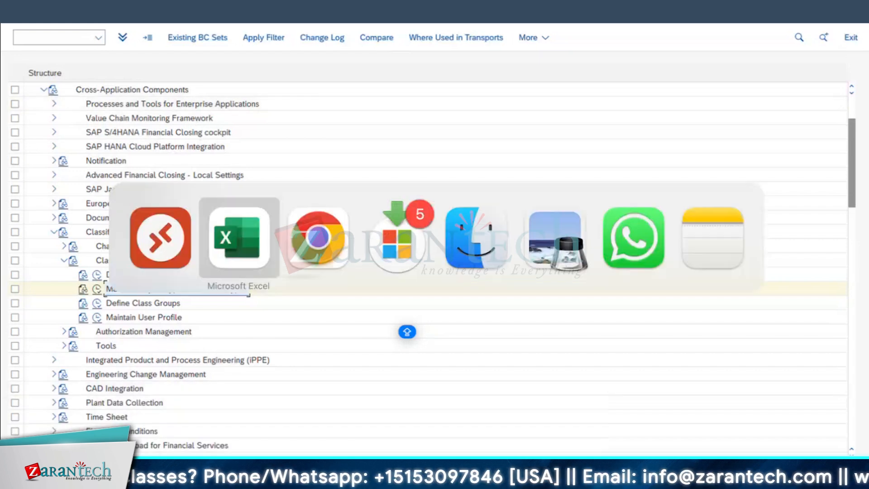
{"action": "scroll", "coordinate": [444, 385], "scroll_direction": "down", "scroll_amount": 5}
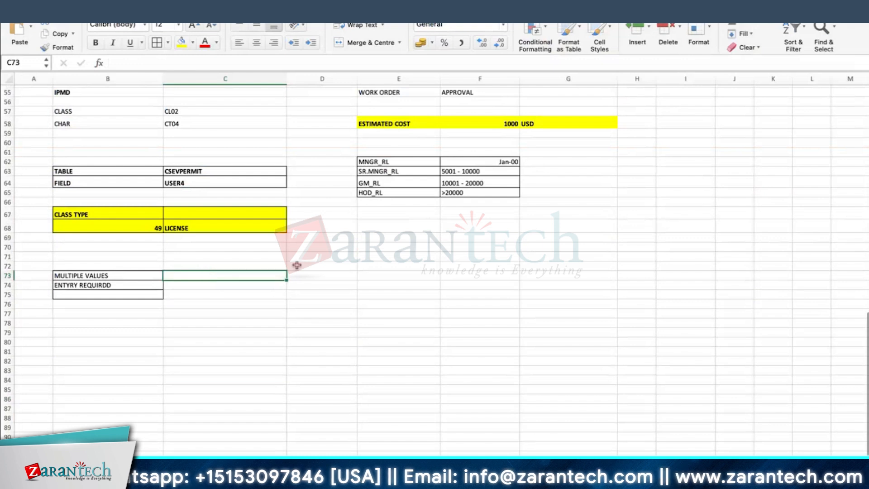
{"action": "scroll", "coordinate": [348, 352], "scroll_direction": "up", "scroll_amount": 2}
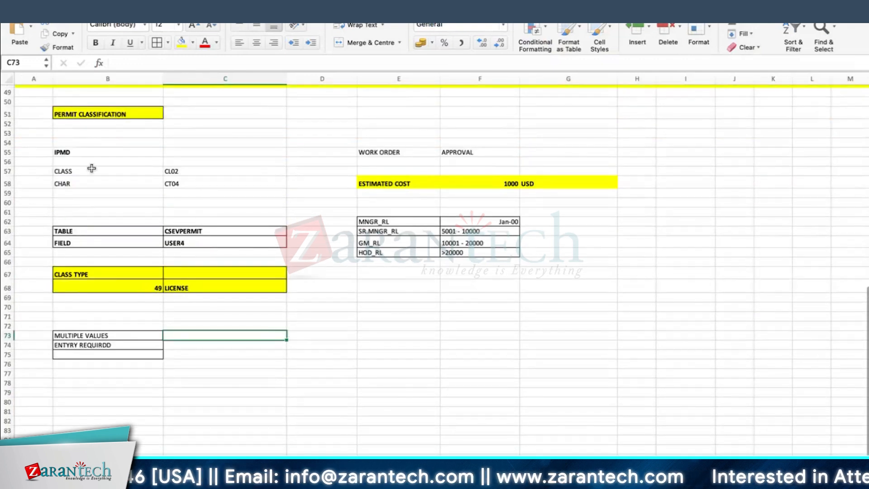
{"action": "left_click_drag", "start_coordinate": [90, 170], "coordinate": [189, 181]}
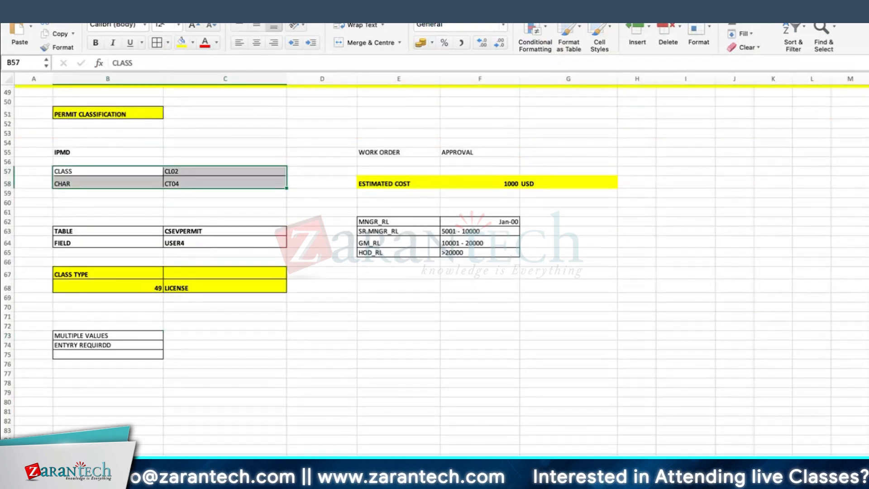
{"action": "left_click", "coordinate": [426, 289]}
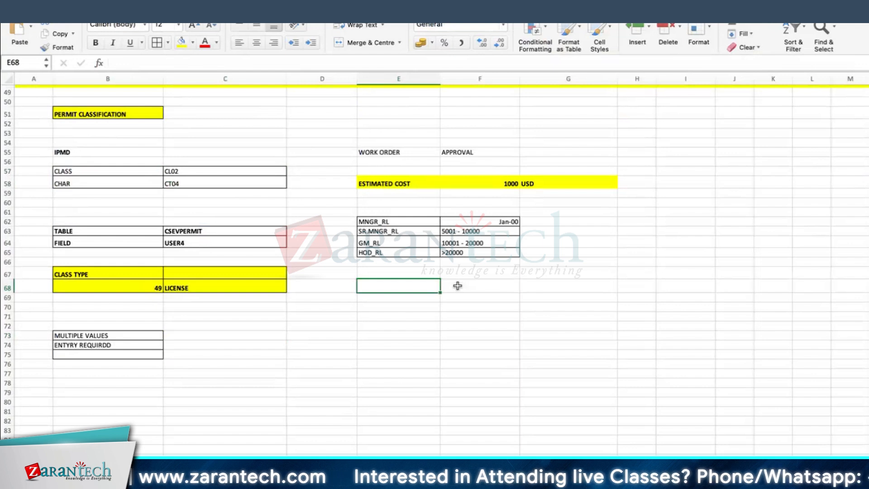
Open the worksheet with the ACTUAL COST - IW41 - KP26 table and go to cell A53 below it
{"action": "left_click", "coordinate": [458, 465]}
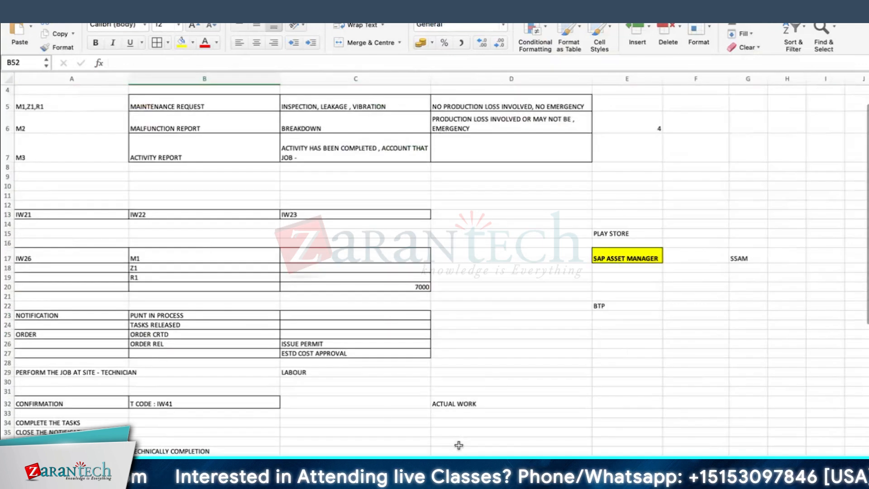
{"action": "scroll", "coordinate": [306, 361], "scroll_direction": "down", "scroll_amount": 11}
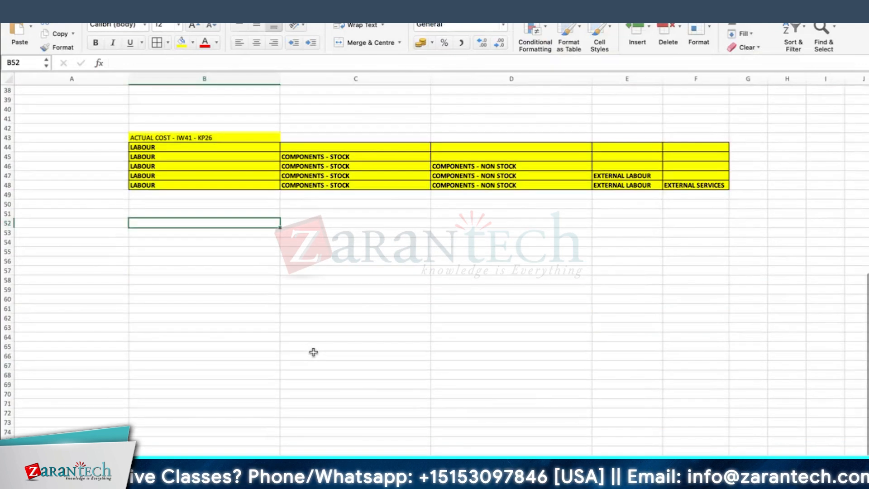
{"action": "left_click", "coordinate": [91, 219]}
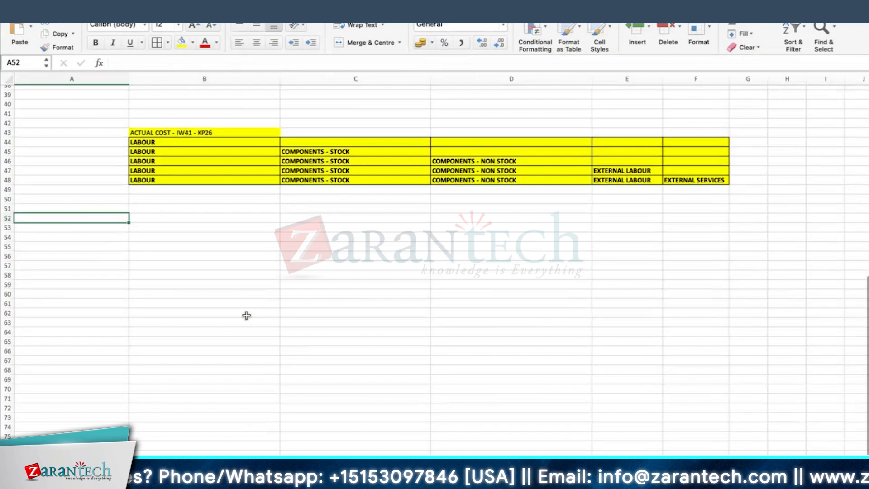
{"action": "key", "text": "Right"}
{"action": "key", "text": "Down"}
{"action": "key", "text": "Left"}
{"action": "type", "text": "notification"}
{"action": "key", "text": "BackSpace"}
{"action": "key", "text": "BackSpace"}
{"action": "key", "text": "BackSpace"}
{"action": "key", "text": "BackSpace"}
{"action": "key", "text": "BackSpace"}
{"action": "key", "text": "BackSpace"}
{"action": "key", "text": "BackSpace"}
{"action": "key", "text": "BackSpace"}
{"action": "key", "text": "BackSpace"}
{"action": "key", "text": "BackSpace"}
{"action": "key", "text": "BackSpace"}
{"action": "key", "text": "BackSpace"}
Enter NOTIFICATION in cell A53 and WORK ORDER in cell A55
{"action": "type", "text": "NOTIFICATION"}
{"action": "key", "text": "Return"}
{"action": "key", "text": "Return"}
{"action": "type", "text": "WORK ORDER"}
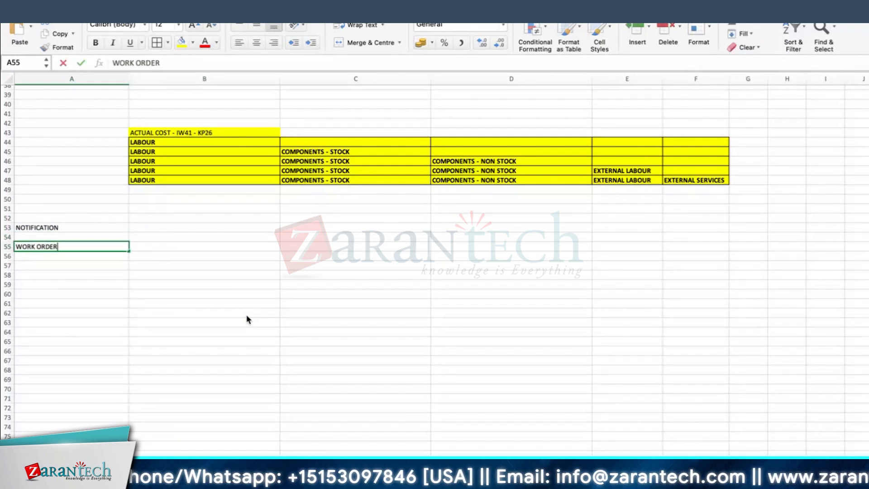
{"action": "key", "text": "Return"}
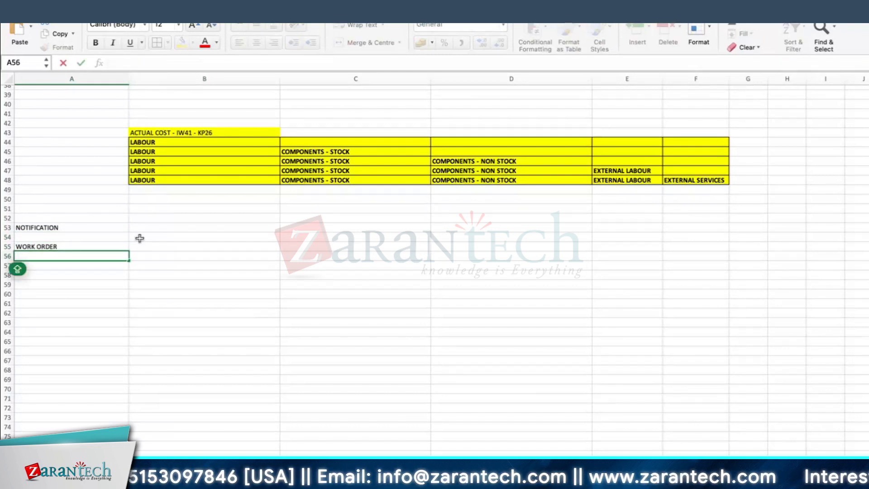
Make the ACTUAL COST - IW41 - KP26 heading in B43 bold and fill it orange
{"action": "left_click", "coordinate": [150, 133]}
{"action": "left_click", "coordinate": [95, 42]}
{"action": "left_click", "coordinate": [193, 42]}
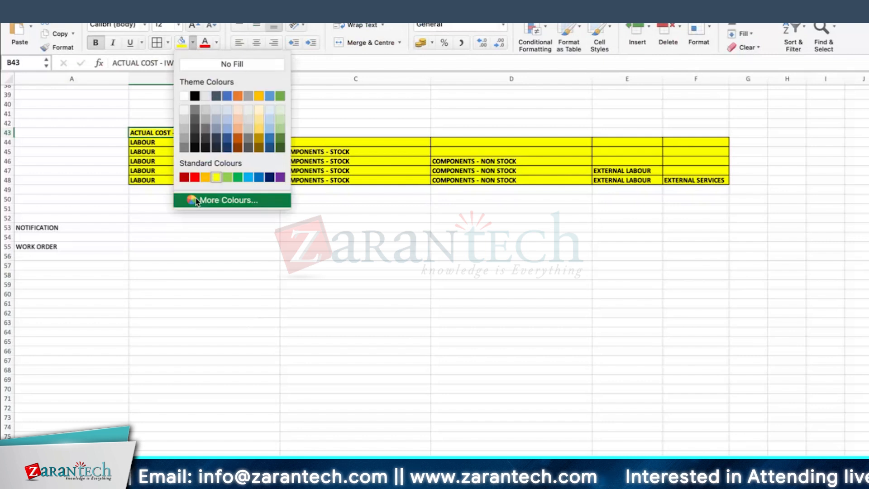
{"action": "left_click", "coordinate": [206, 176]}
{"action": "left_click", "coordinate": [154, 247]}
{"action": "left_click", "coordinate": [146, 268]}
{"action": "type", "text": "NOTI"}
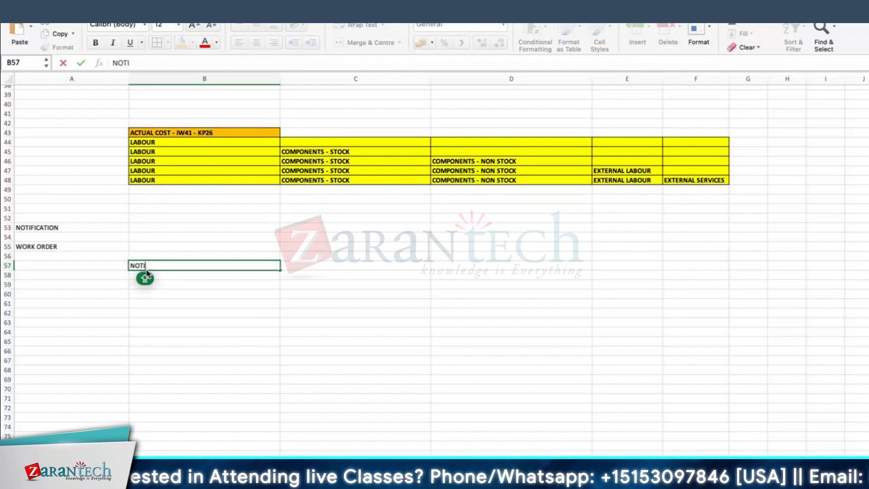
Move the WORK ORDER entry down to cell A62 and clear the stray text in B57
{"action": "left_click", "coordinate": [56, 250]}
{"action": "left_click_drag", "start_coordinate": [64, 251], "coordinate": [57, 316]}
{"action": "left_click", "coordinate": [77, 227]}
{"action": "key", "text": "Return"}
{"action": "left_click", "coordinate": [156, 263]}
{"action": "key", "text": "Delete"}
Enter ESTIMATION in A63 and TASK in A64, below the WORK ORDER entry
{"action": "left_click", "coordinate": [69, 323]}
{"action": "type", "text": "ESTIMAT"}
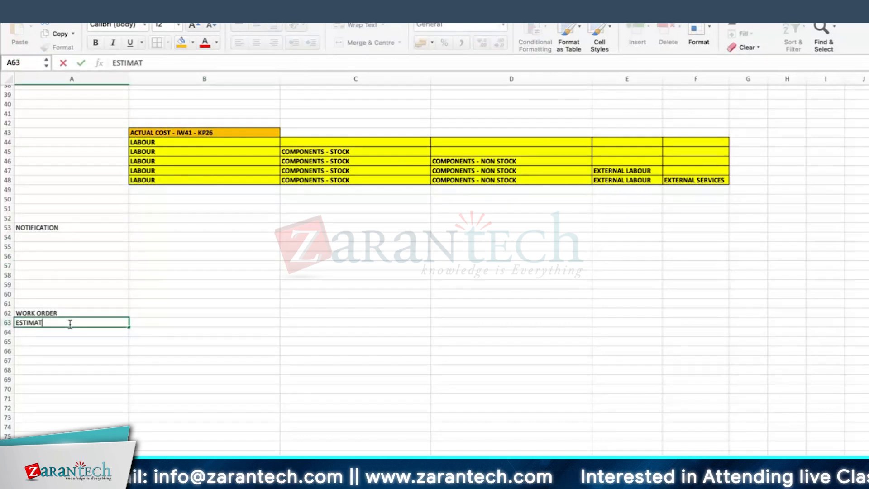
{"action": "type", "text": "ION"}
{"action": "key", "text": "Return"}
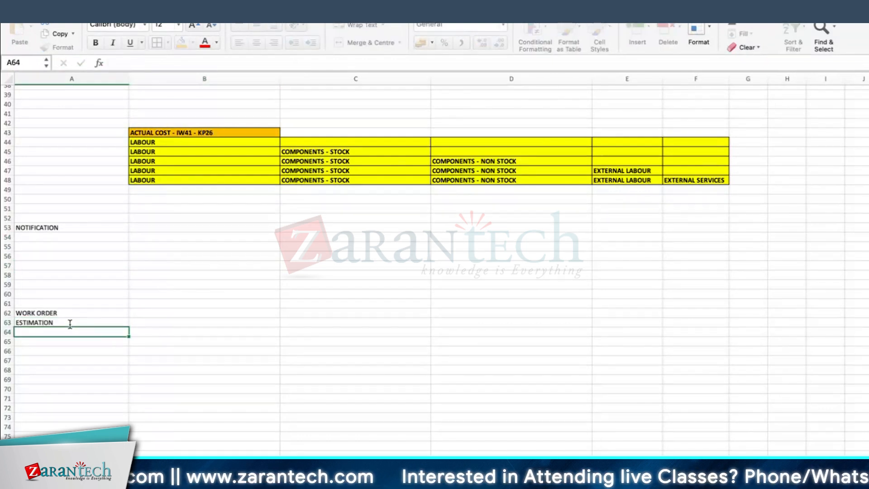
{"action": "type", "text": "TASM"}
{"action": "key", "text": "BackSpace"}
{"action": "type", "text": "K"}
{"action": "key", "text": "Return"}
{"action": "left_click", "coordinate": [134, 310]}
{"action": "left_click", "coordinate": [54, 342]}
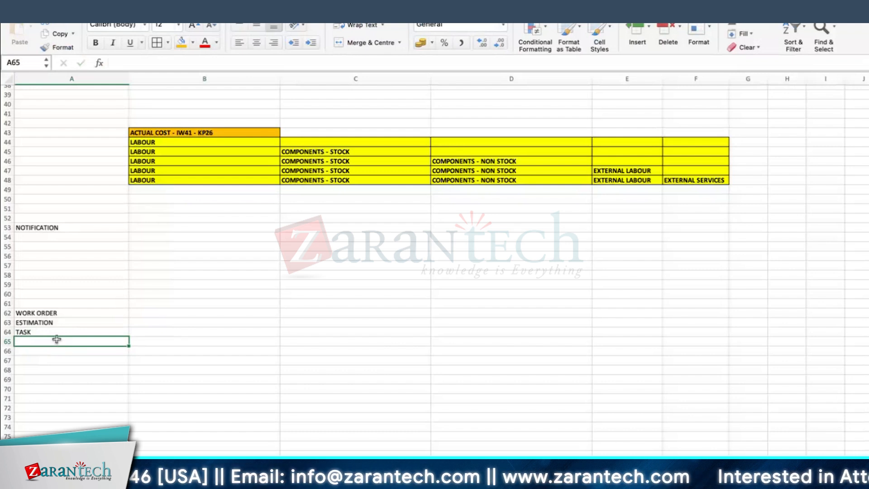
Enter TECH OBJ in cell A54, directly below NOTIFICATION
{"action": "left_click", "coordinate": [70, 237]}
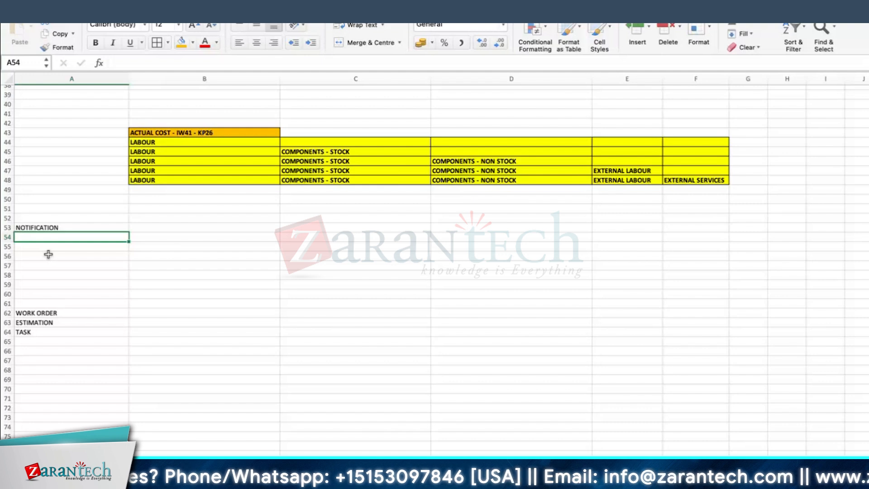
{"action": "type", "text": "TECH OB"}
{"action": "type", "text": "J"}
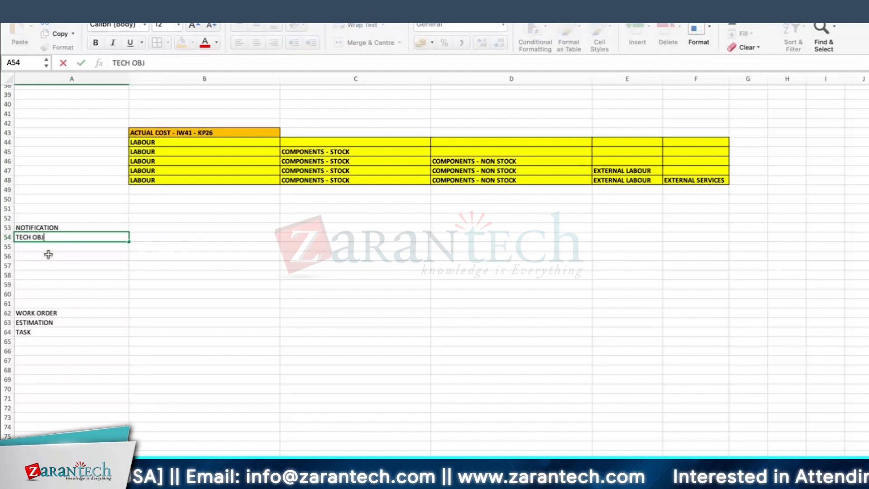
{"action": "key", "text": "Return"}
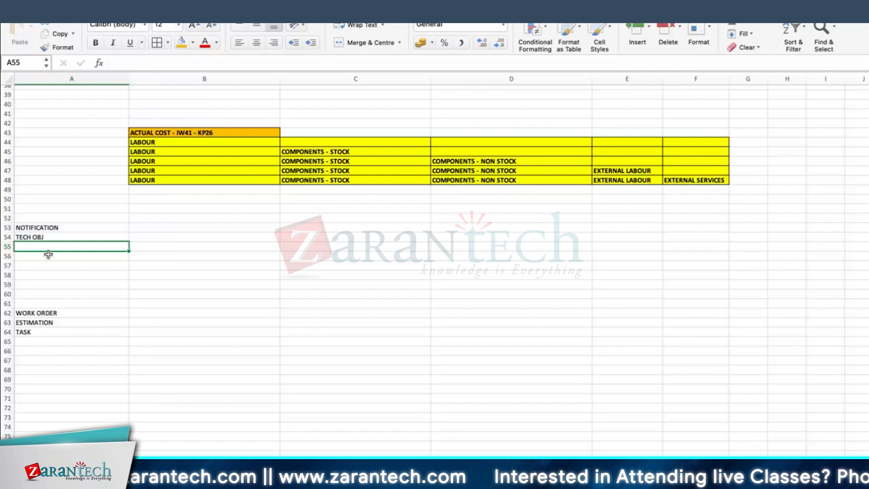
Enter PUT IN PROCESS in cell A55 and fill the cell orange
{"action": "type", "text": "P"}
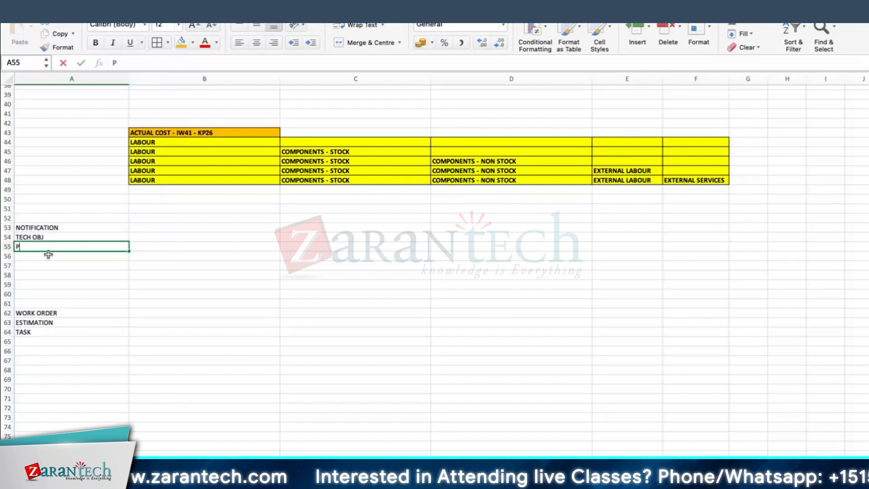
{"action": "type", "text": "UT IN PROCE"}
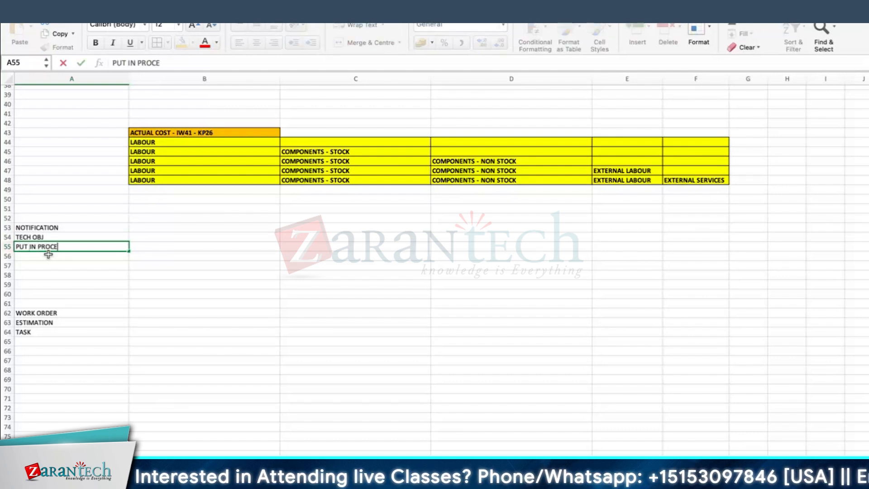
{"action": "type", "text": "SS"}
{"action": "key", "text": "Return"}
{"action": "left_click", "coordinate": [48, 247]}
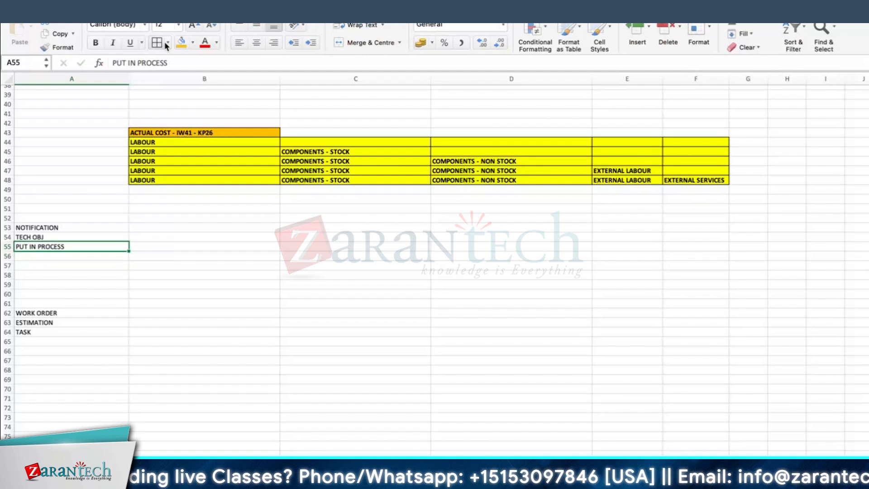
{"action": "left_click", "coordinate": [181, 42]}
Enter TASKS in cell A56 as the last item of the NOTIFICATION list
{"action": "left_click", "coordinate": [49, 256]}
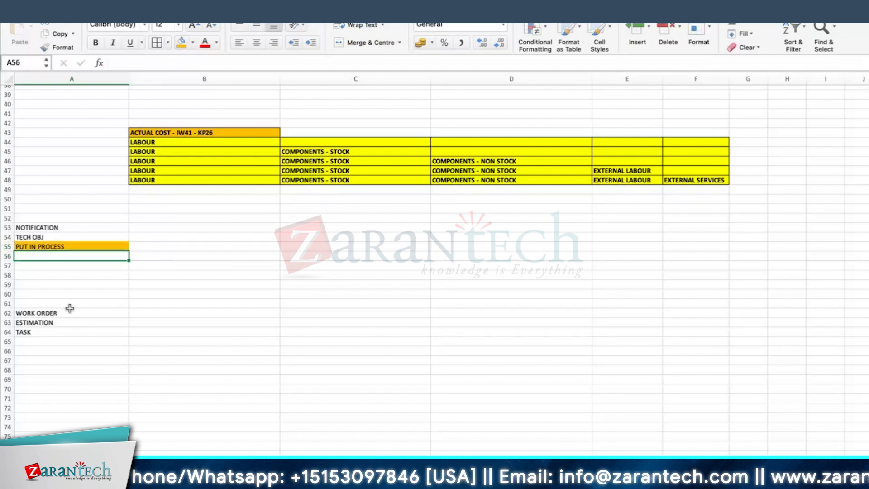
{"action": "type", "text": "TASKS"}
{"action": "key", "text": "Return"}
{"action": "left_click", "coordinate": [71, 254]}
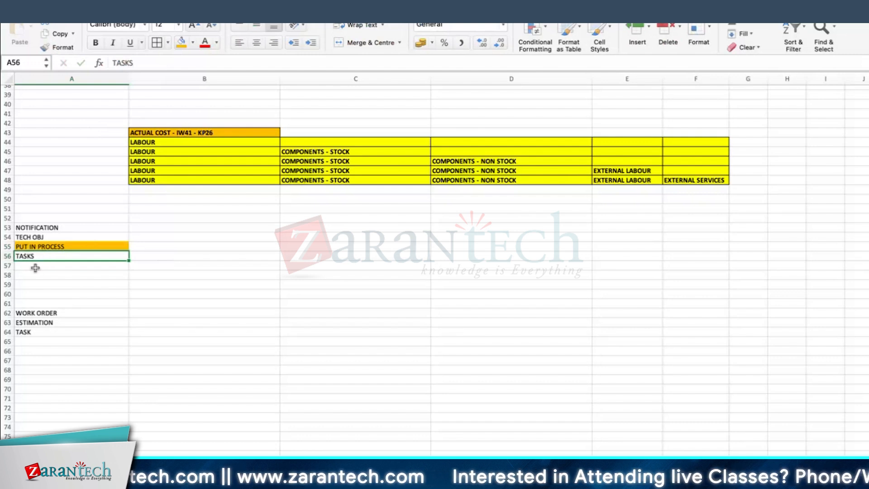
{"action": "left_click", "coordinate": [58, 312]}
{"action": "left_click", "coordinate": [62, 322]}
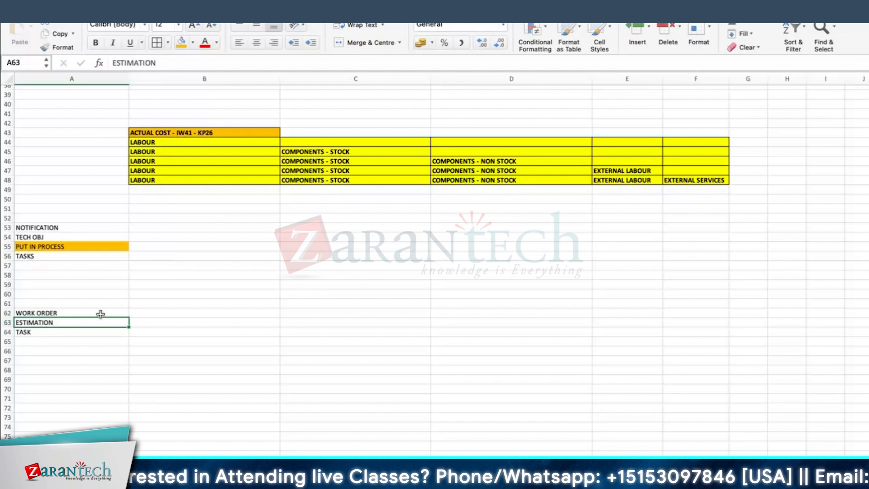
Extend the TASK entry in cell A64 to read TASK / OPERATION
{"action": "scroll", "coordinate": [101, 313], "scroll_direction": "down", "scroll_amount": 1}
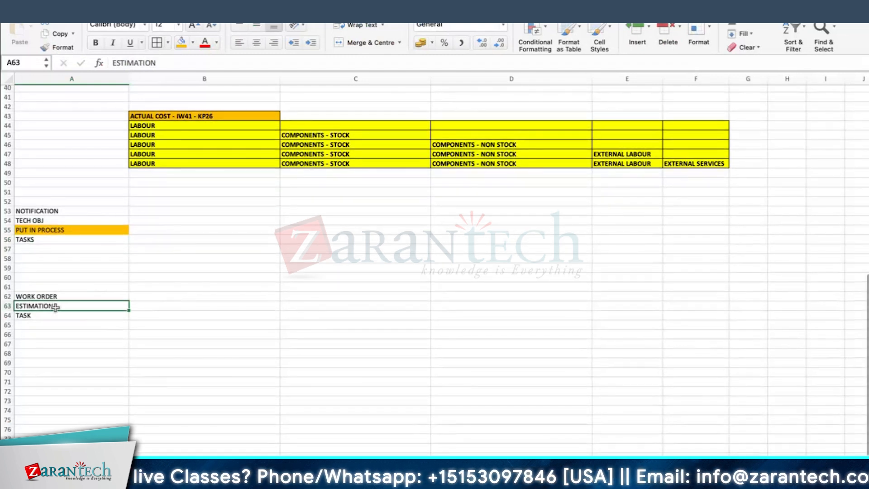
{"action": "left_click", "coordinate": [34, 317]}
{"action": "double_click", "coordinate": [76, 315]}
{"action": "type", "text": "/ OPERATIO"}
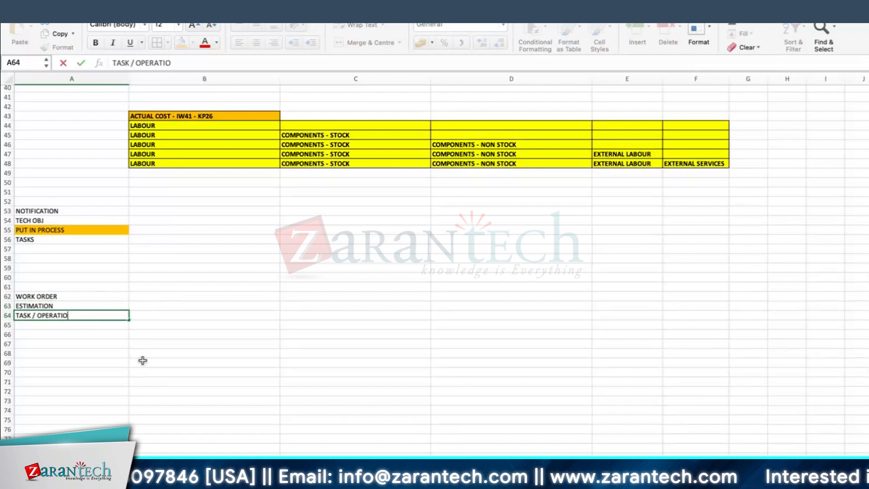
{"action": "type", "text": "N"}
{"action": "key", "text": "Return"}
Enter DURATION in cell B64, beside TASK / OPERATION
{"action": "left_click", "coordinate": [197, 318]}
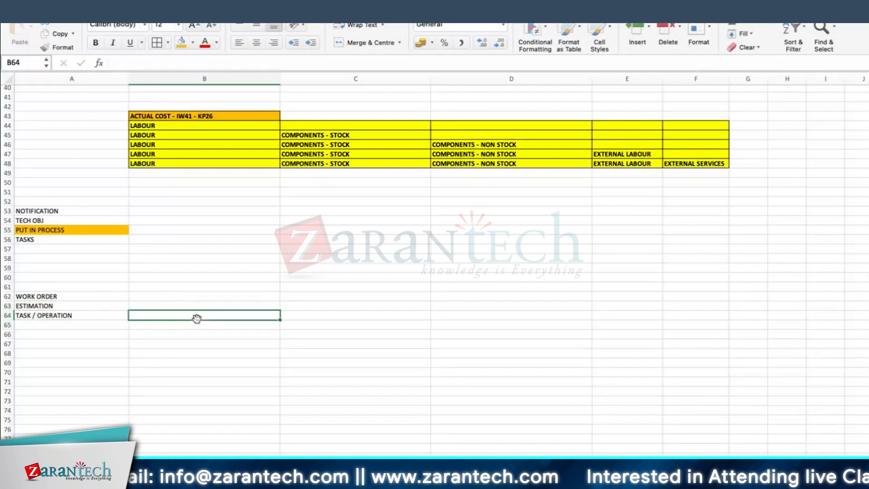
{"action": "type", "text": "DURATION"}
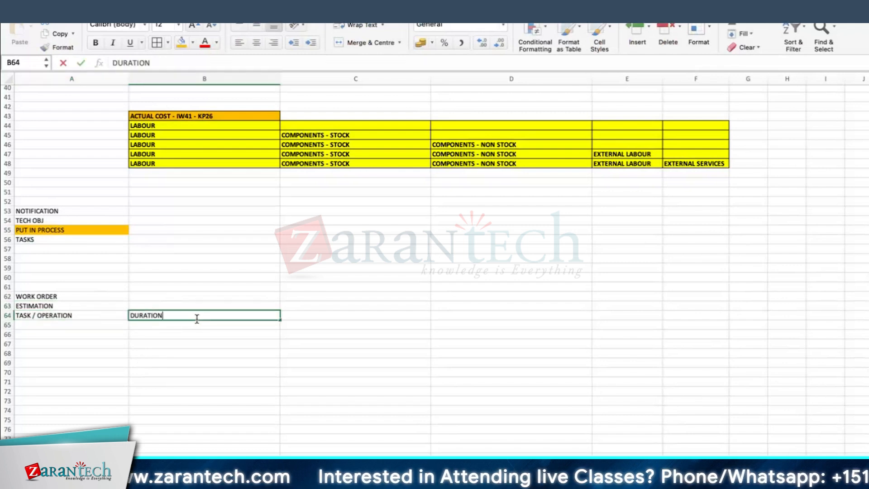
{"action": "key", "text": "Return"}
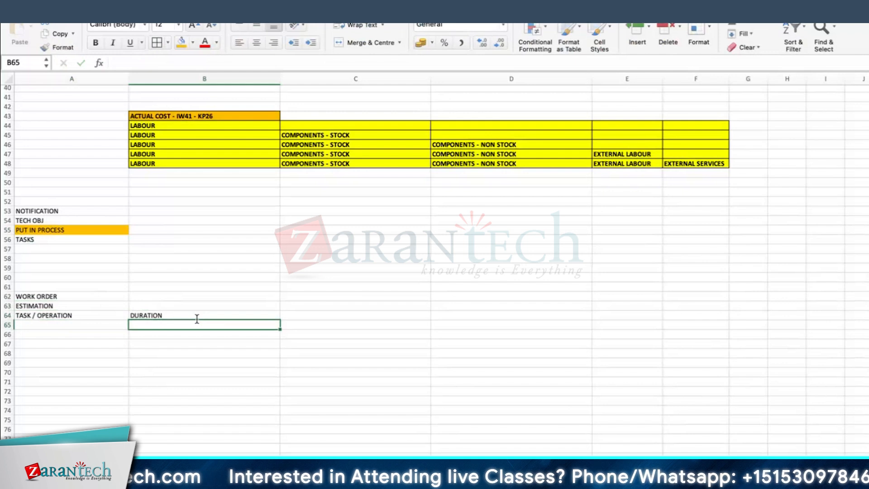
Enter RELEASED in cell A65, below TASK / OPERATION in the WORK ORDER list
{"action": "left_click", "coordinate": [61, 320]}
{"action": "left_click", "coordinate": [64, 326]}
{"action": "type", "text": "RELEASED"}
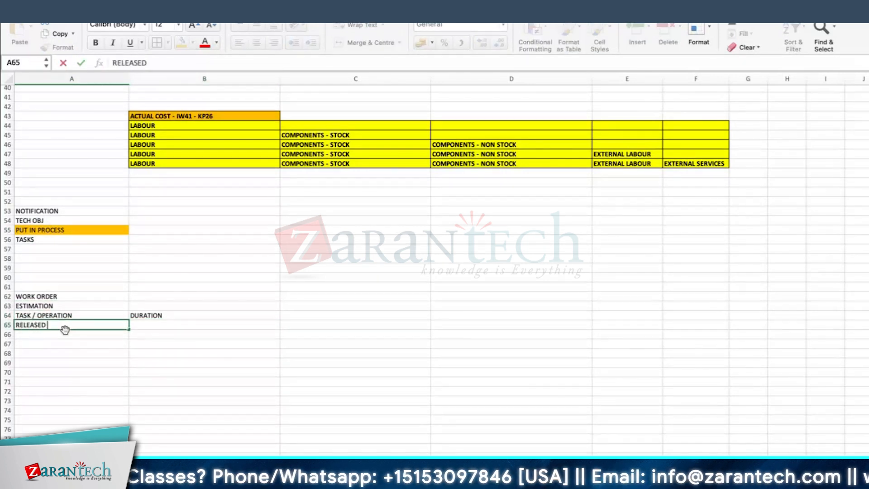
{"action": "key", "text": "Return"}
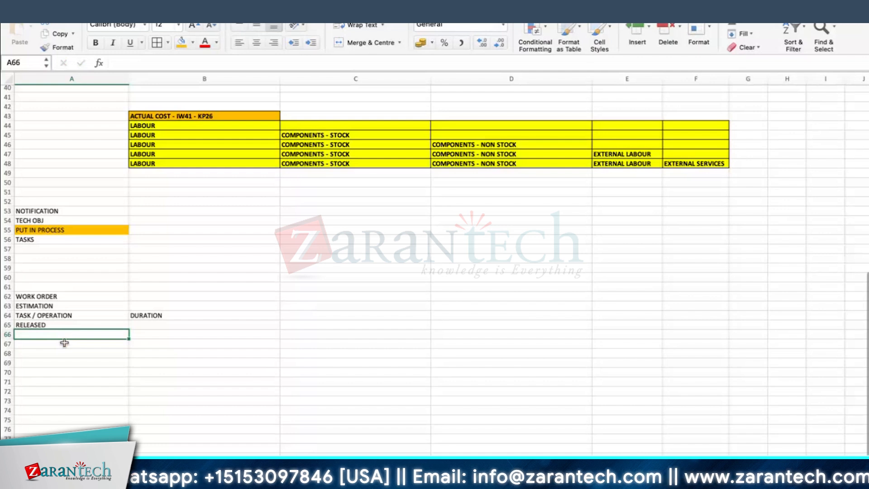
Enter CONFIRAMTION in cell A66, below RELEASED in the WORK ORDER list
{"action": "scroll", "coordinate": [61, 338], "scroll_direction": "down", "scroll_amount": 1}
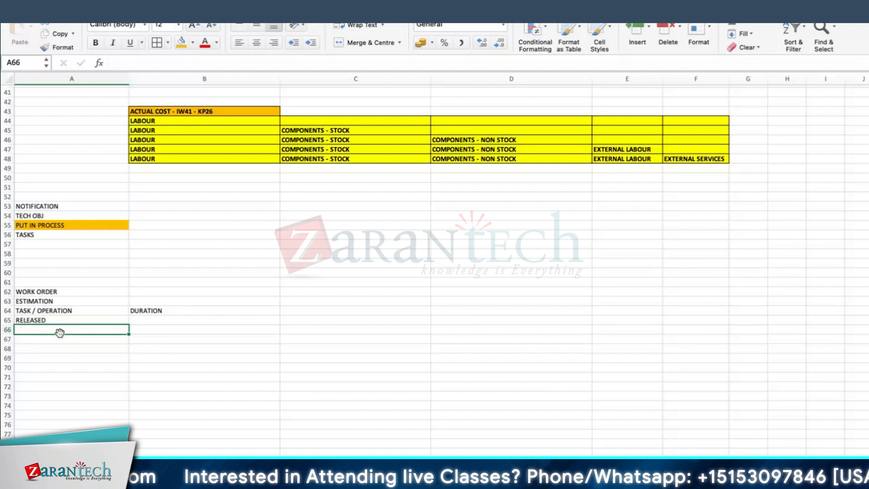
{"action": "type", "text": "CON"}
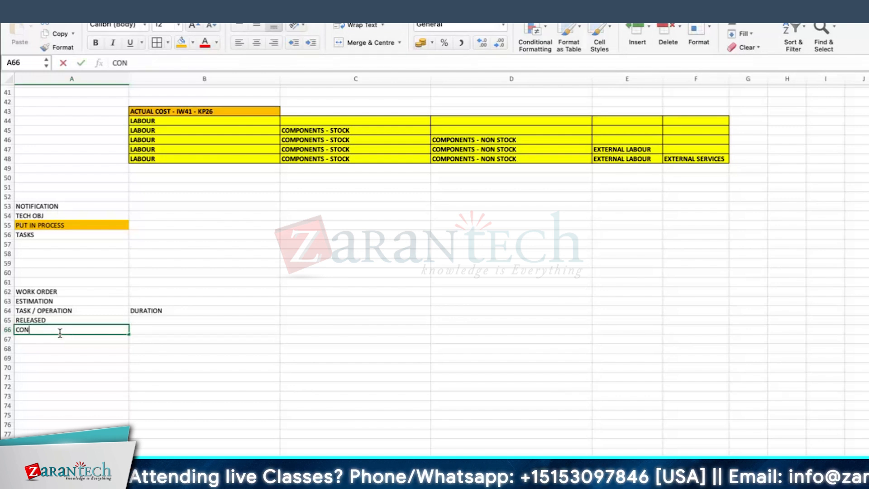
{"action": "type", "text": "FIRAMTION"}
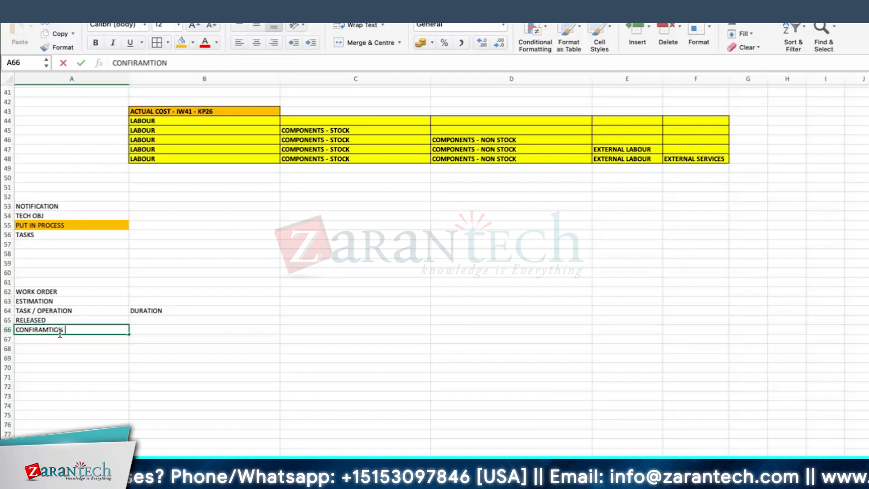
{"action": "left_click", "coordinate": [145, 329]}
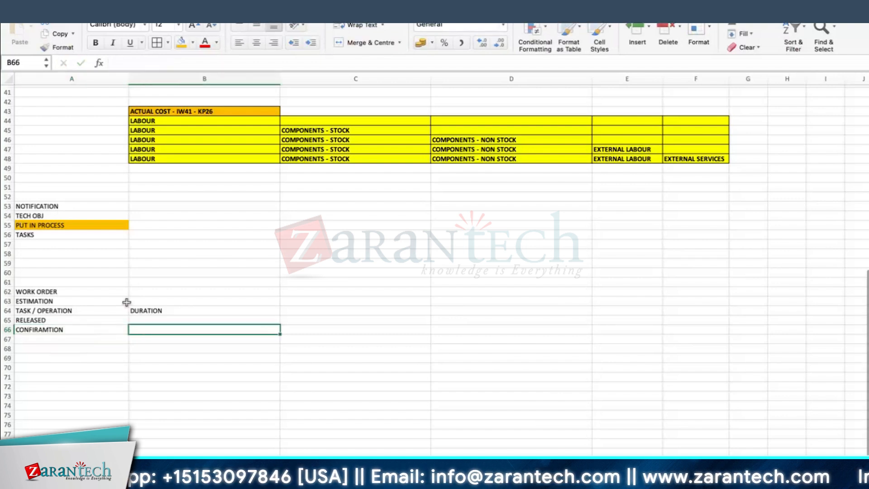
Enter PERMIT in cell B65, beside RELEASED in the WORK ORDER list
{"action": "left_click", "coordinate": [45, 319]}
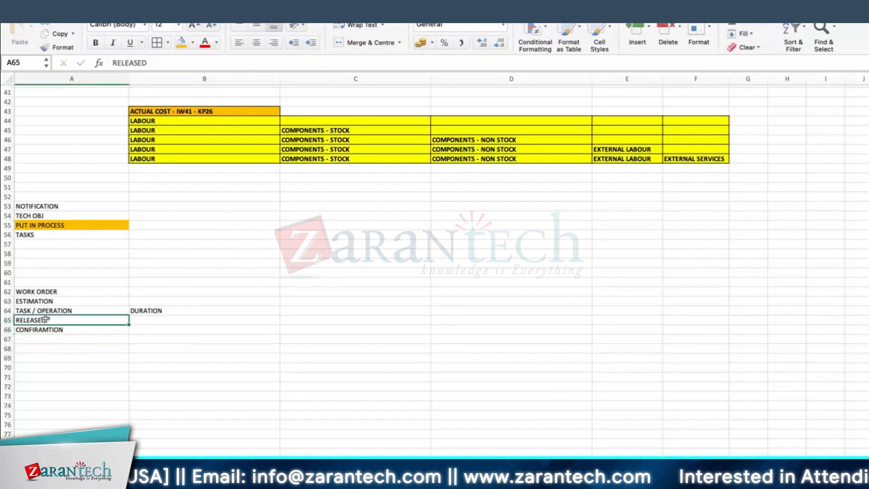
{"action": "left_click", "coordinate": [192, 320]}
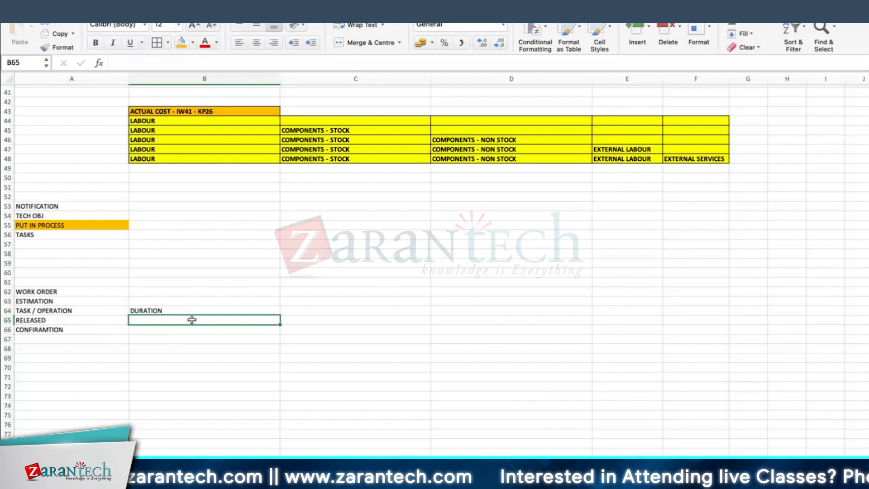
{"action": "type", "text": "PERMIT"}
{"action": "key", "text": "Return"}
{"action": "left_click", "coordinate": [160, 321]}
{"action": "left_click", "coordinate": [50, 321]}
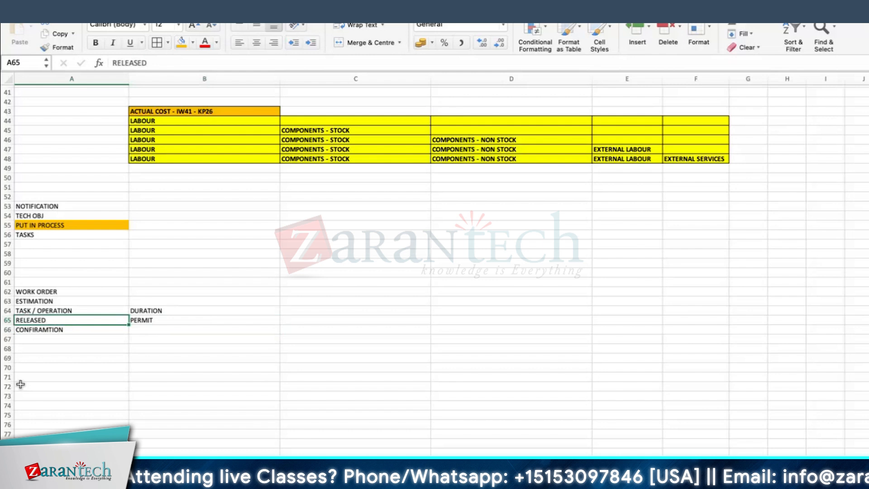
Enter IW41 in cell B66, beside CONFIRAMTION
{"action": "left_click", "coordinate": [39, 339]}
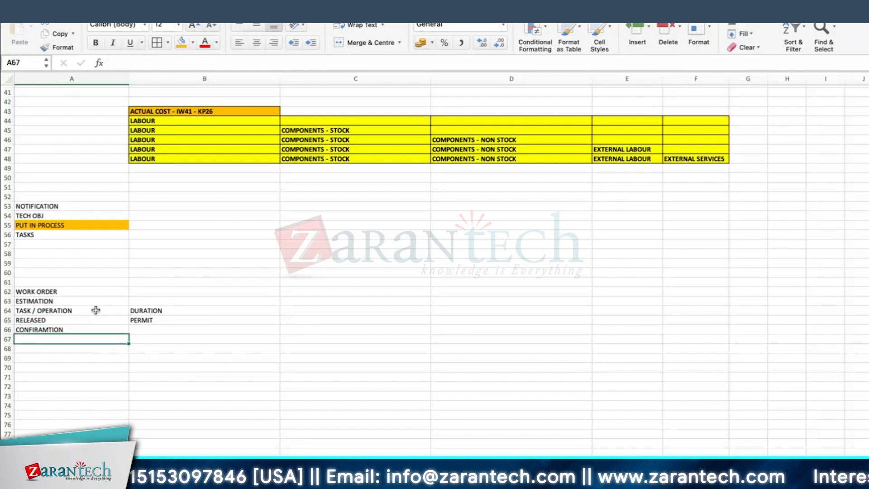
{"action": "left_click", "coordinate": [158, 329]}
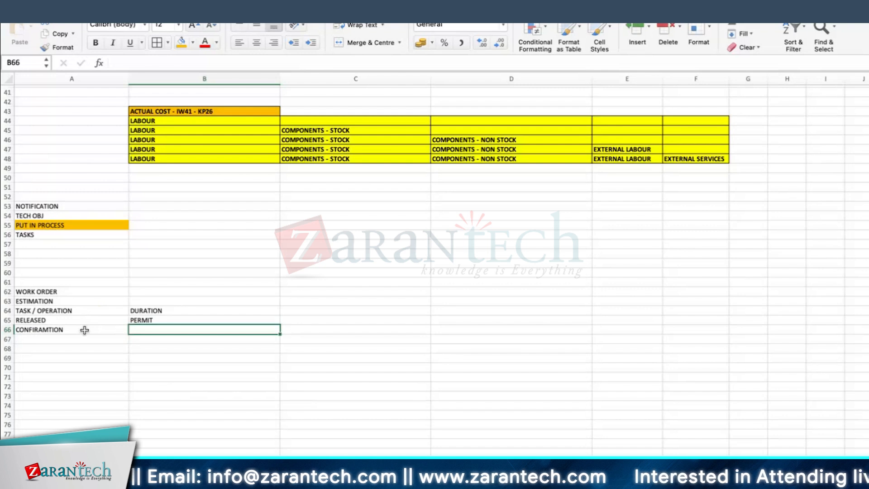
{"action": "type", "text": "IW41"}
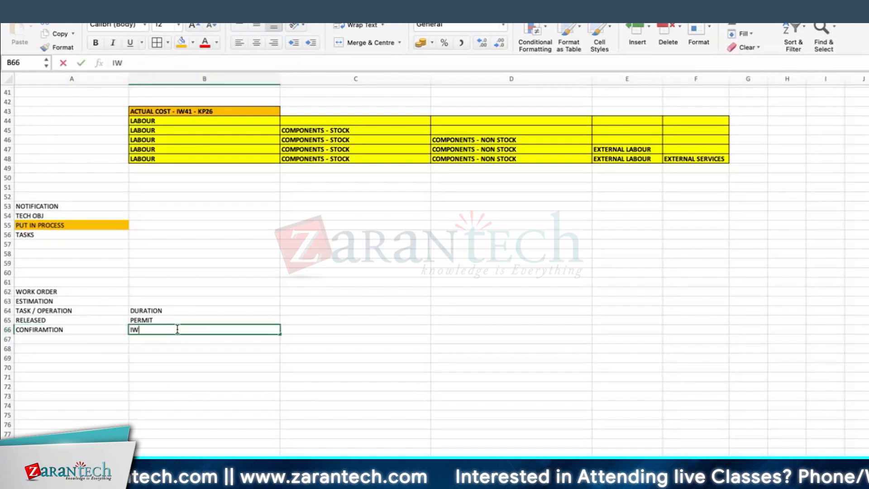
{"action": "key", "text": "Return"}
{"action": "left_click", "coordinate": [145, 328]}
Enter TECO in cell A67 as the last entry of the WORK ORDER list
{"action": "left_click", "coordinate": [25, 338]}
{"action": "type", "text": "TECO"}
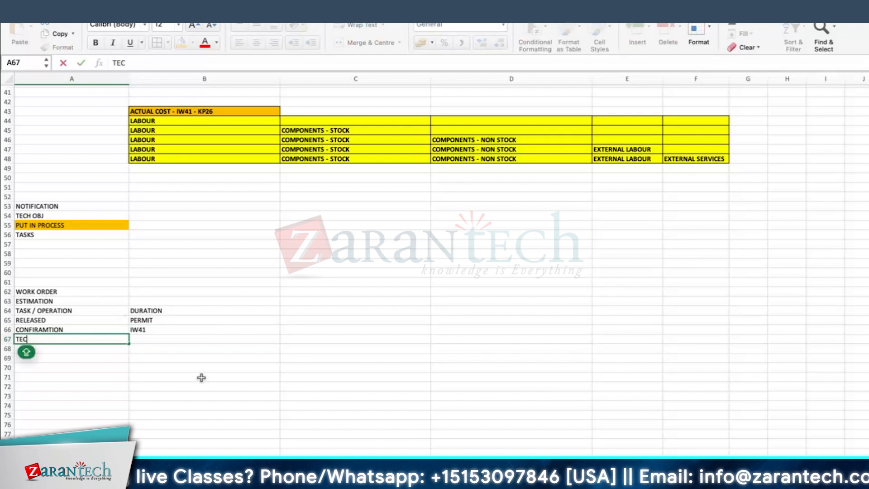
{"action": "key", "text": "Return"}
{"action": "left_click", "coordinate": [73, 339]}
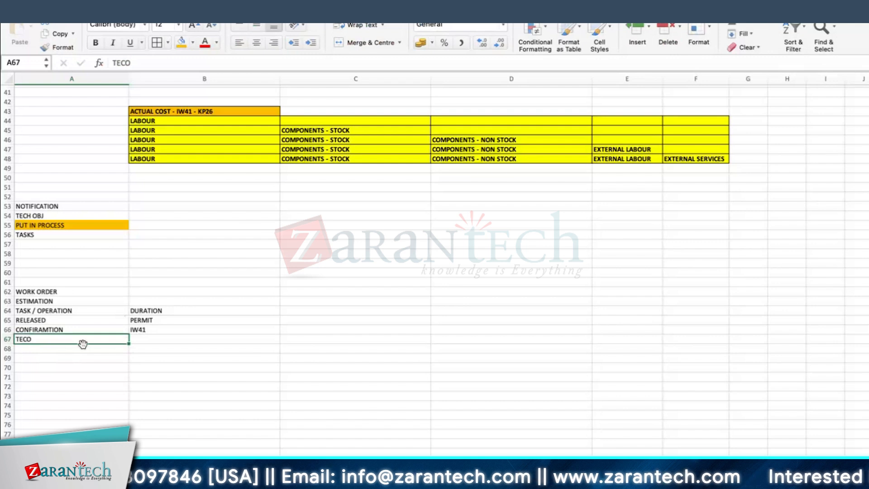
Enter COMPLETE in cell B56 beside TASKS and ACTIVITY in cell A57 below TASKS
{"action": "left_click", "coordinate": [30, 245]}
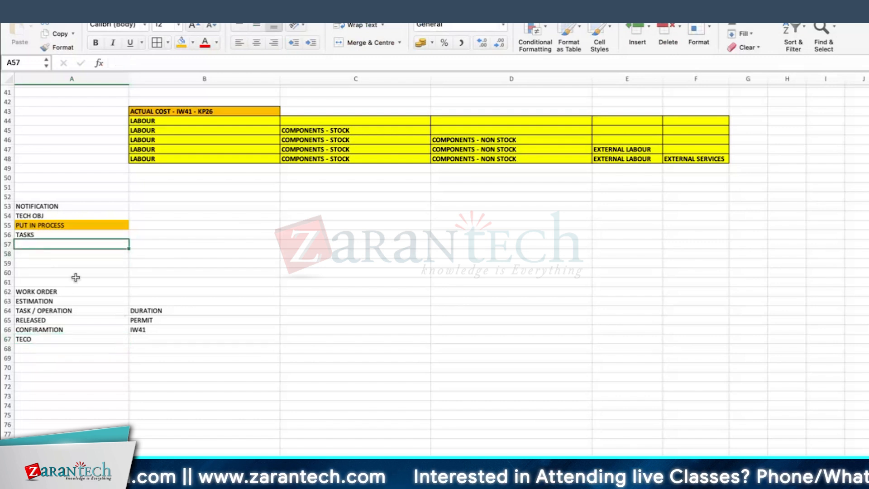
{"action": "key", "text": "Up"}
{"action": "key", "text": "Right"}
{"action": "type", "text": "COMPLETE"}
{"action": "key", "text": "Return"}
{"action": "key", "text": "Left"}
{"action": "type", "text": "ACTIVITY"}
{"action": "key", "text": "Return"}
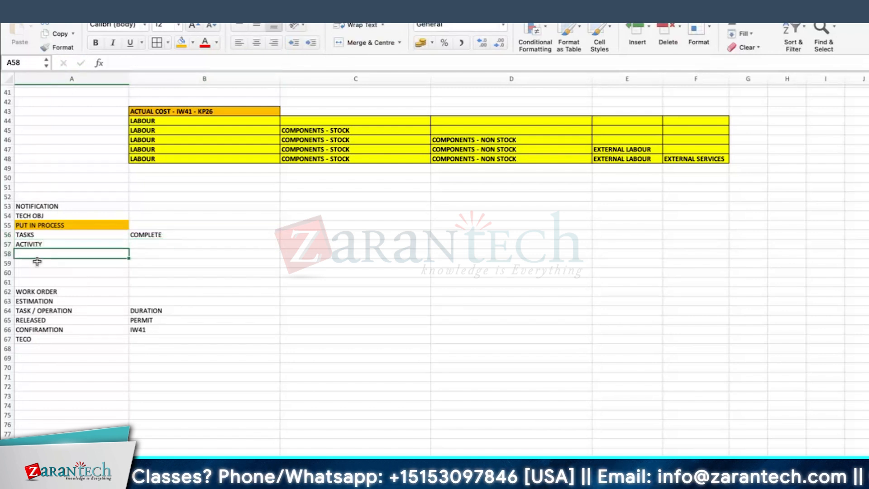
Apply borders to all cells of the process list from NOTIFICATION to TECO, range A53:B67
{"action": "left_click", "coordinate": [38, 338]}
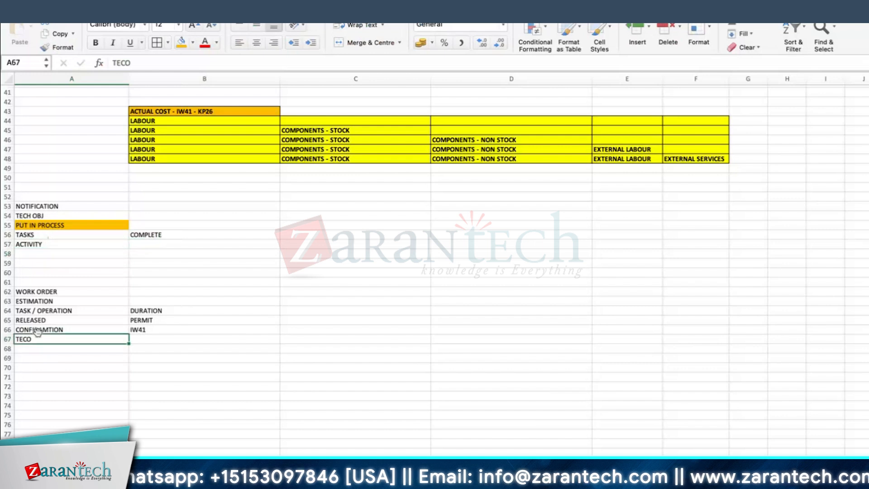
{"action": "left_click", "coordinate": [43, 253]}
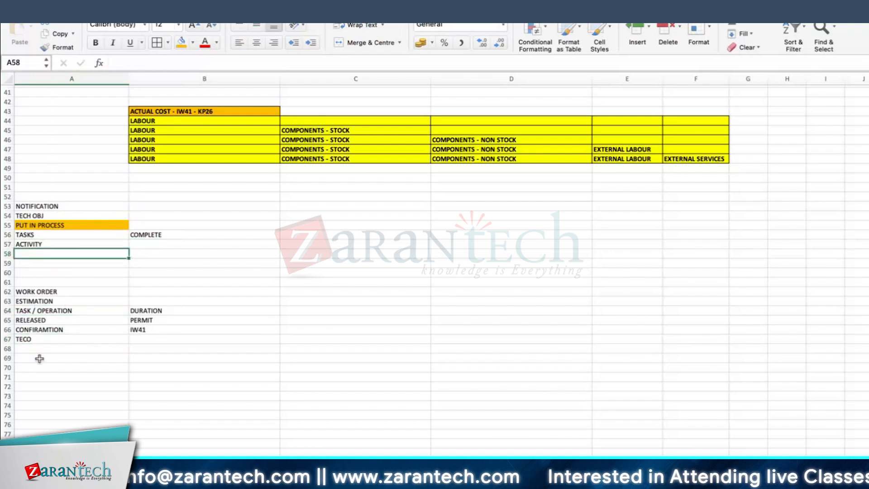
{"action": "left_click", "coordinate": [37, 338]}
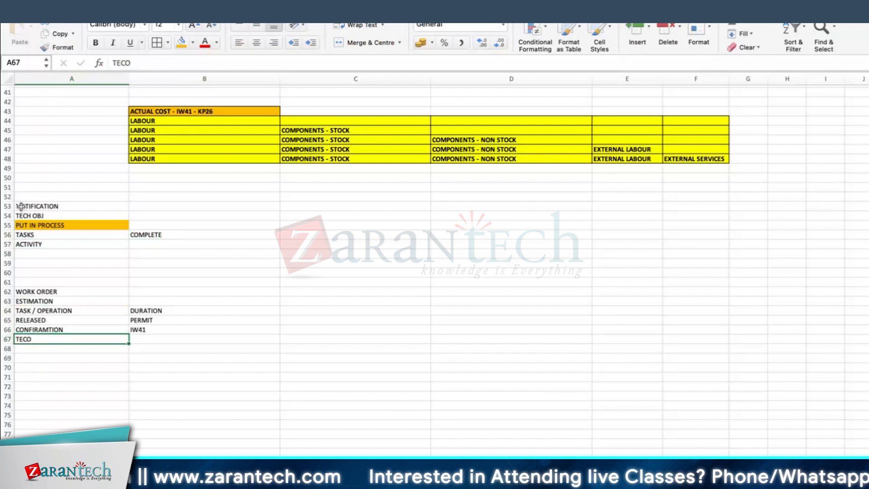
{"action": "left_click_drag", "start_coordinate": [21, 206], "coordinate": [171, 332]}
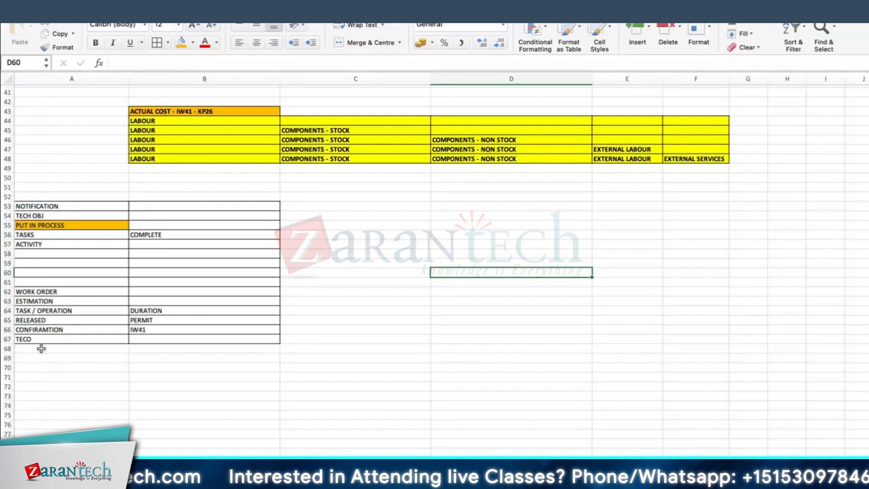
{"action": "left_click", "coordinate": [29, 338]}
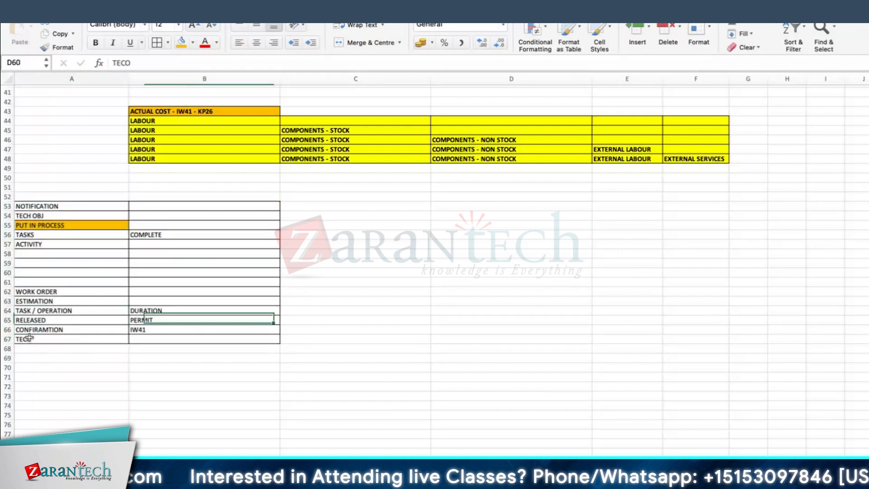
{"action": "left_click", "coordinate": [147, 339]}
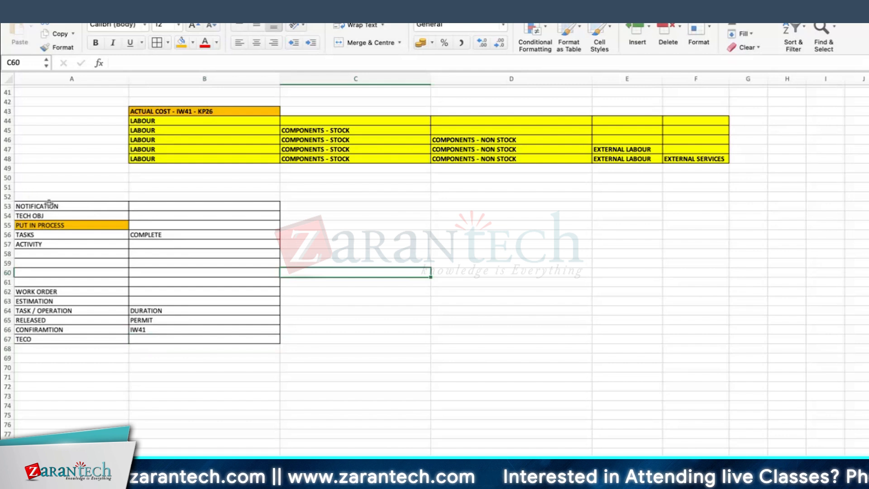
Enter INSPECTION / PLANNER in cell C53 as the role responsible for NOTIFICATION
{"action": "left_click", "coordinate": [97, 202]}
{"action": "left_click_drag", "start_coordinate": [96, 199], "coordinate": [309, 207]}
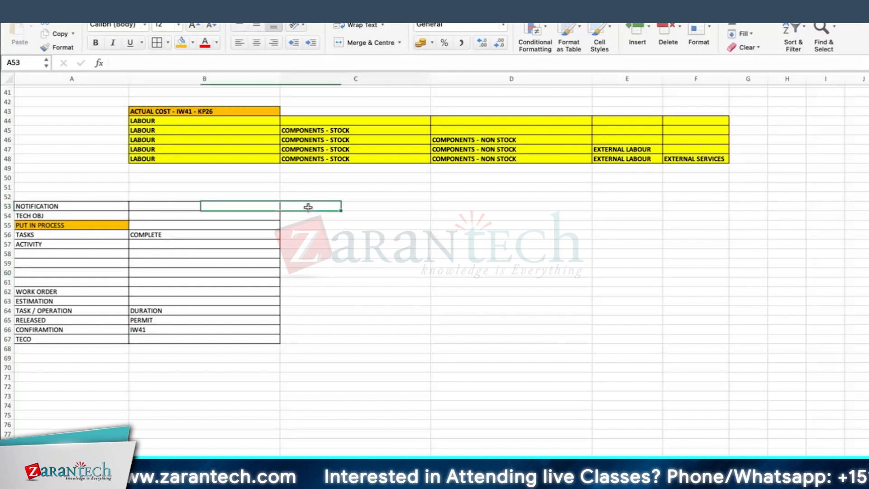
{"action": "type", "text": "INSPECTION"}
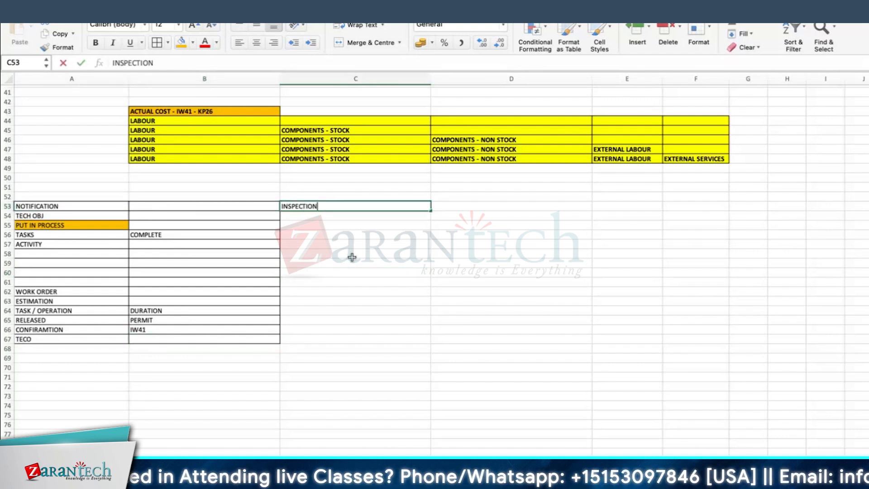
{"action": "key", "text": "Return"}
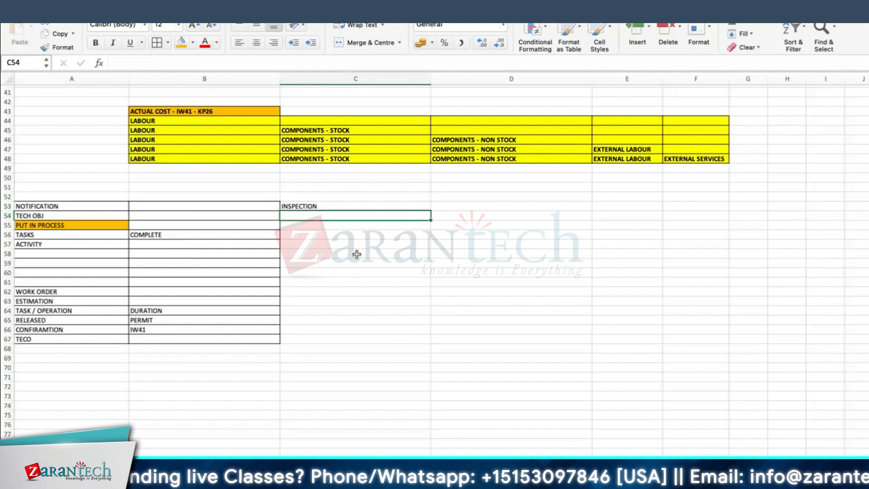
{"action": "left_click", "coordinate": [329, 206]}
{"action": "type", "text": "/ PLANNER"}
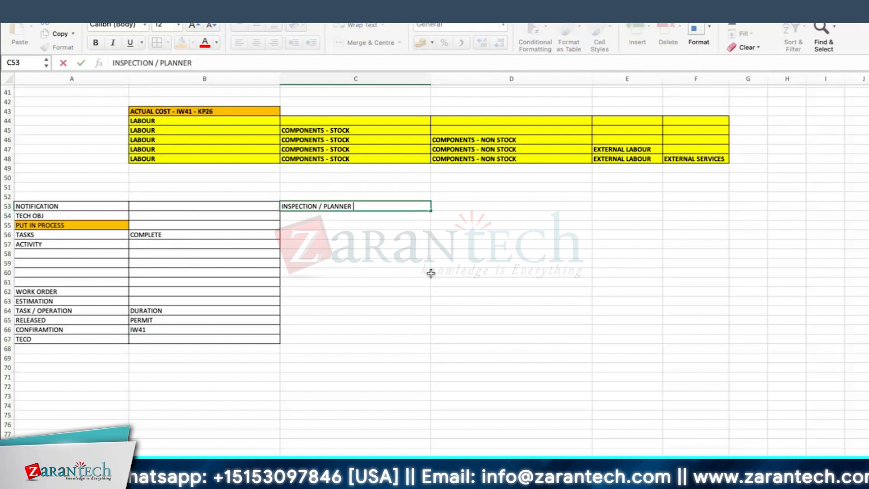
{"action": "key", "text": "Return"}
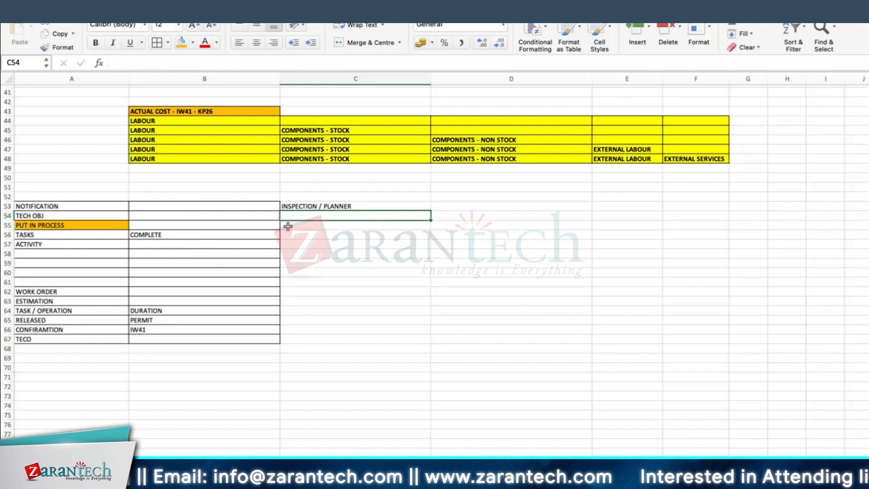
Enter SUPERVISOR in cell C67 as the role responsible for TECO
{"action": "left_click", "coordinate": [316, 226]}
{"action": "left_click", "coordinate": [317, 281]}
{"action": "left_click", "coordinate": [45, 339]}
{"action": "left_click", "coordinate": [329, 335]}
{"action": "type", "text": "SUPERV"}
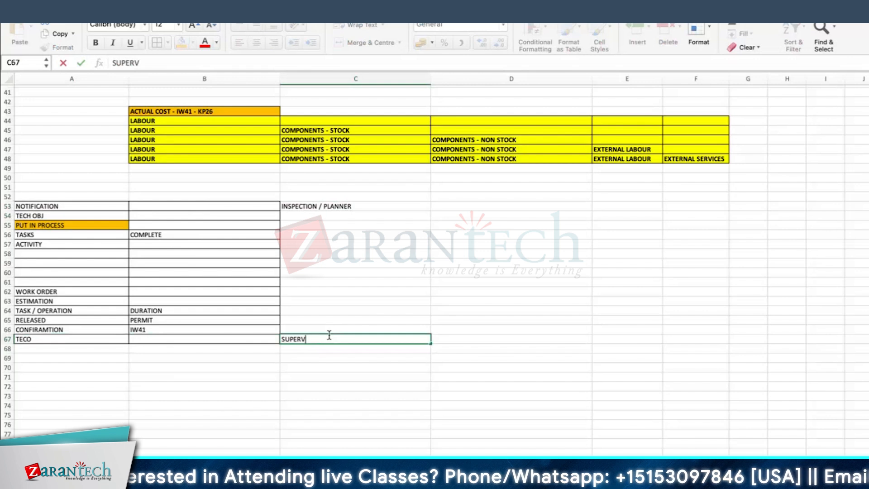
{"action": "type", "text": "ISOR"}
{"action": "key", "text": "Return"}
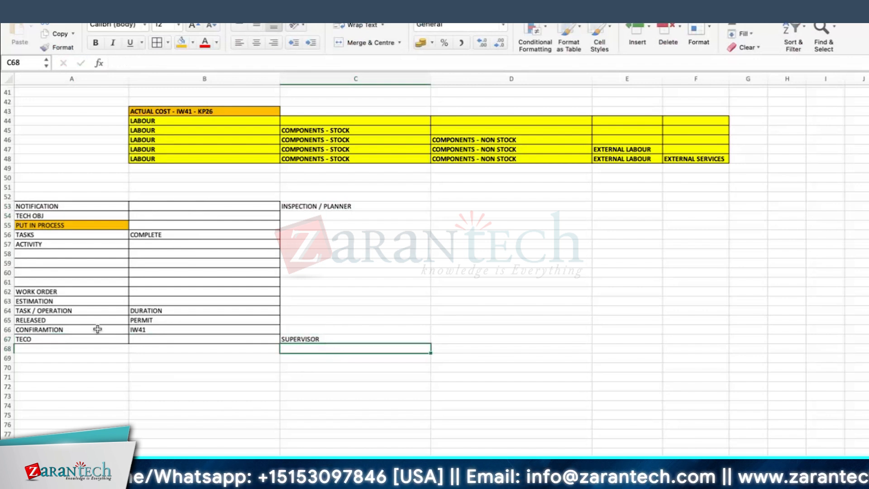
Enter TECHNICAIN in cell C66 as the role responsible for CONFIRAMTION
{"action": "left_click", "coordinate": [53, 331]}
{"action": "left_click", "coordinate": [283, 330]}
{"action": "type", "text": "TE"}
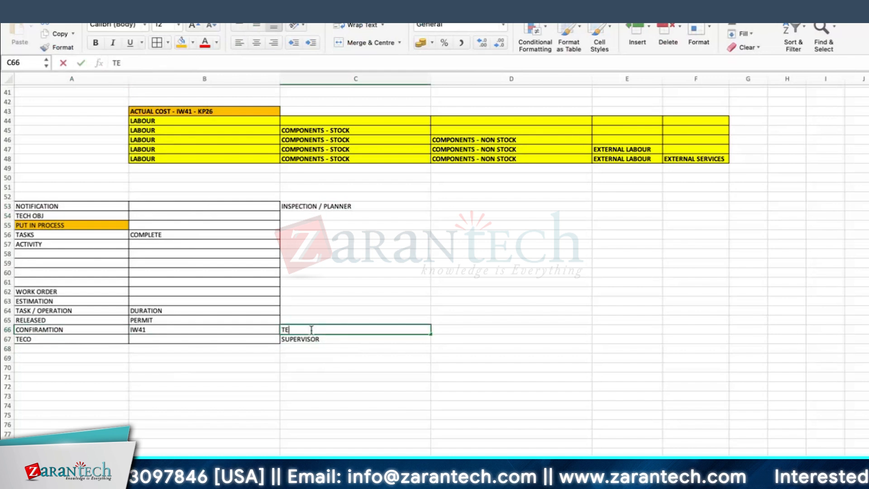
{"action": "type", "text": "CHNICAIN"}
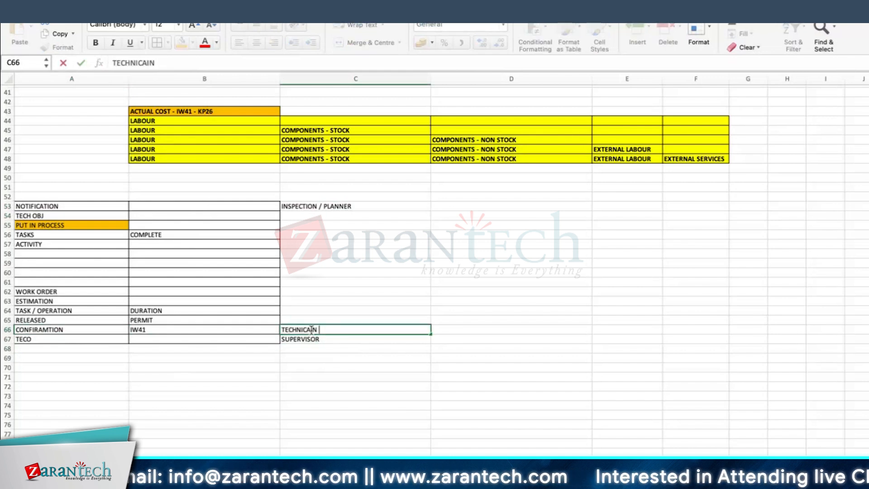
{"action": "left_click", "coordinate": [317, 339]}
Enter the heading BREAKDOWN ORDER in row 72, below the process table
{"action": "scroll", "coordinate": [329, 348], "scroll_direction": "down", "scroll_amount": 3}
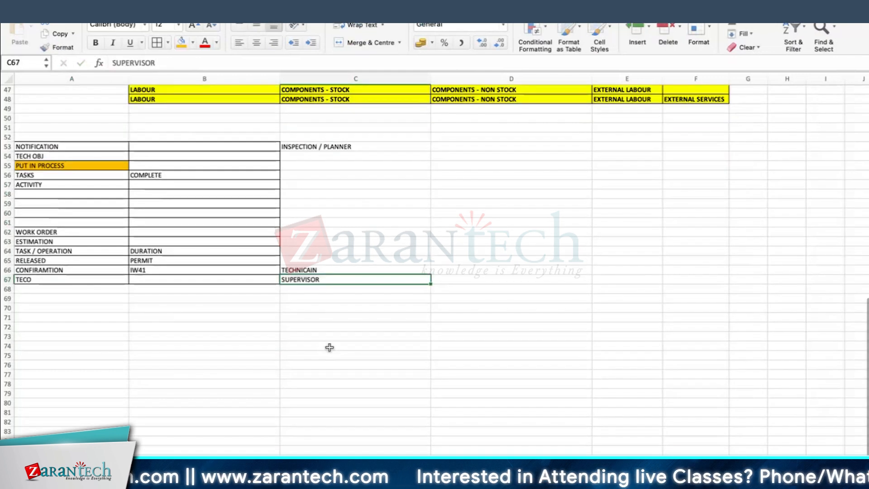
{"action": "left_click", "coordinate": [324, 345]}
{"action": "left_click", "coordinate": [176, 318]}
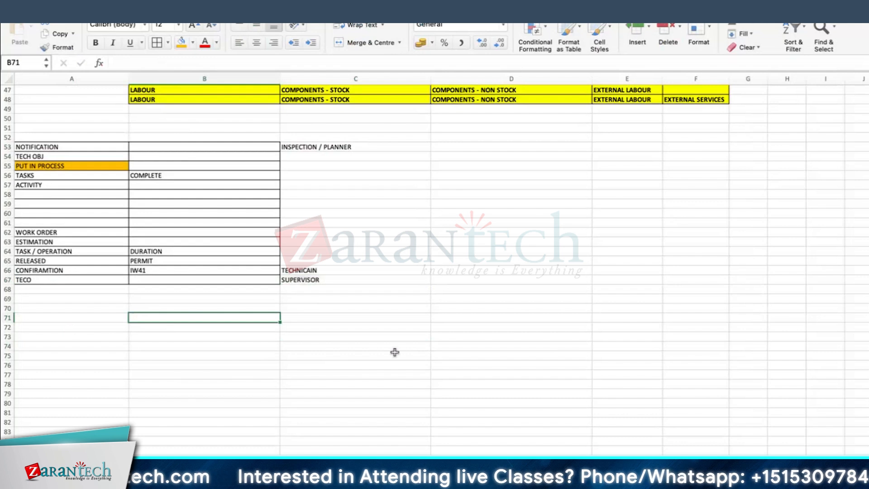
{"action": "scroll", "coordinate": [105, 324], "scroll_direction": "down", "scroll_amount": 1}
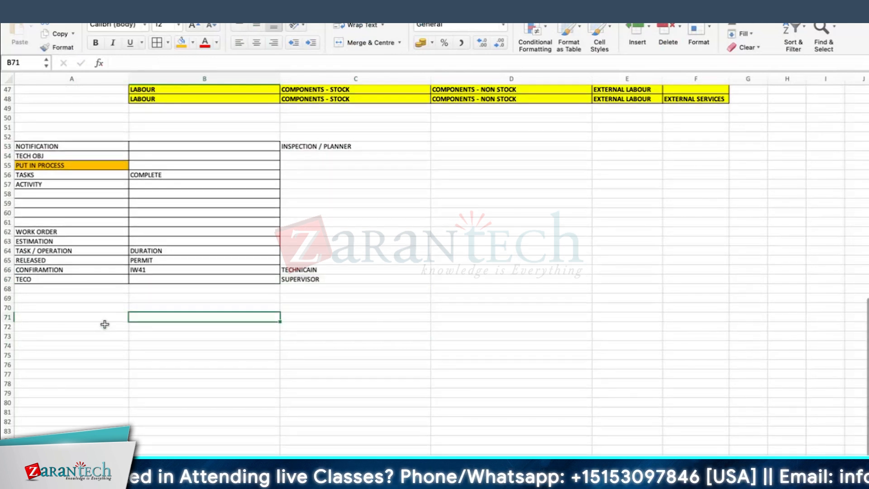
{"action": "left_click", "coordinate": [104, 324]}
{"action": "type", "text": "BREAKDOWN ORDER"}
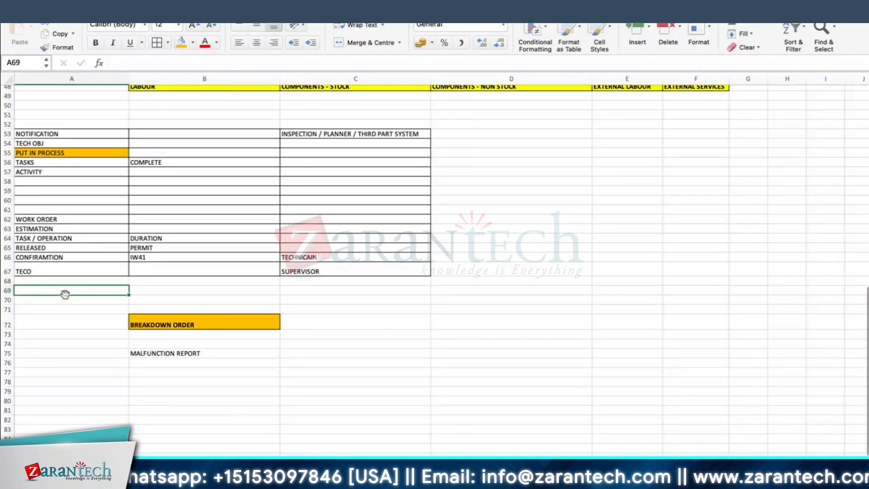
{"action": "scroll", "coordinate": [248, 270], "scroll_direction": "down", "scroll_amount": 1}
{"action": "scroll", "coordinate": [249, 270], "scroll_direction": "up", "scroll_amount": 5}
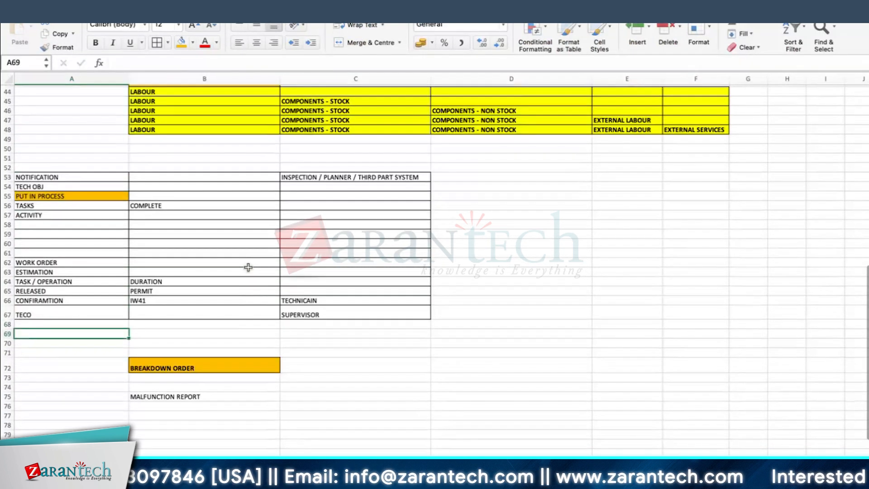
Review the process stages in column A from NOTIFICATION through WORK ORDER, RELEASED and CONFIRAMTION to TECO
{"action": "left_click", "coordinate": [52, 178]}
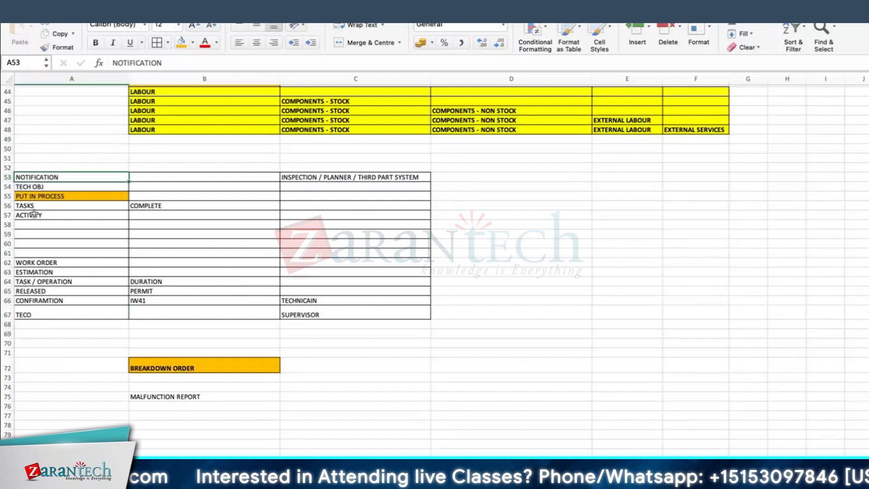
{"action": "left_click", "coordinate": [33, 265]}
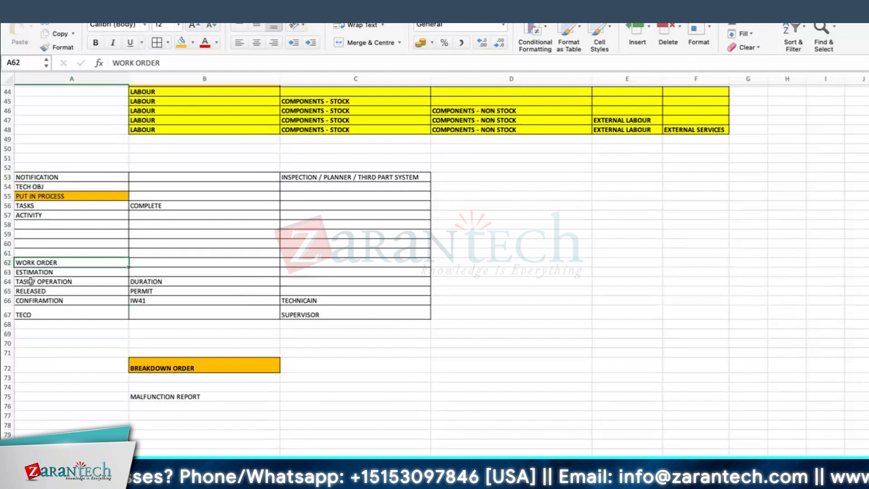
{"action": "left_click", "coordinate": [54, 292]}
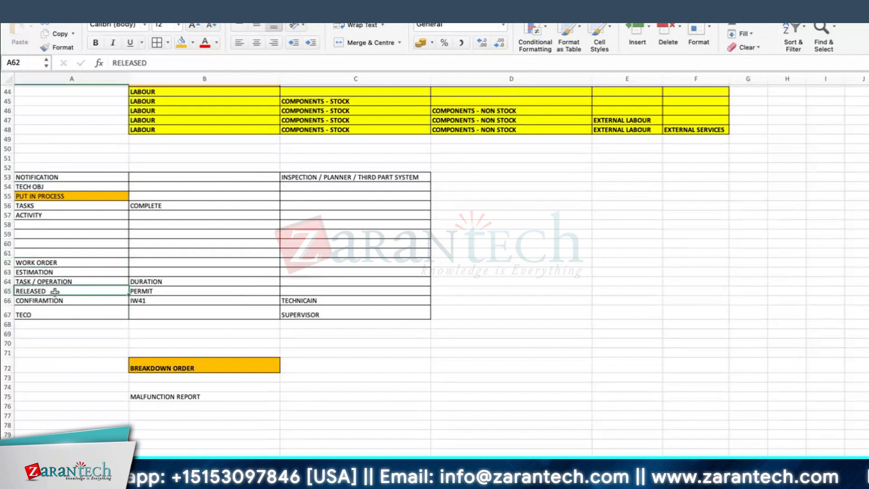
{"action": "left_click", "coordinate": [59, 301]}
{"action": "left_click", "coordinate": [300, 300]}
{"action": "left_click", "coordinate": [72, 301]}
{"action": "left_click", "coordinate": [21, 312]}
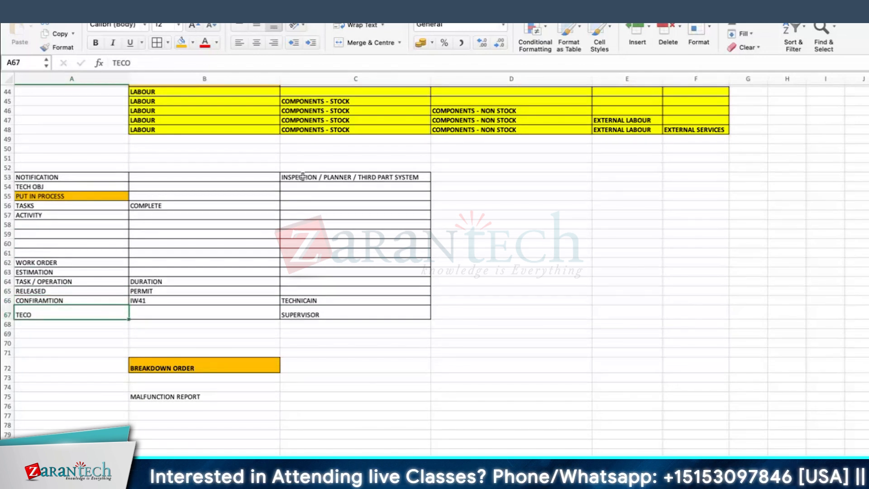
Enter WORK ORDER in cell D58, outside the bordered process table
{"action": "left_click", "coordinate": [502, 225]}
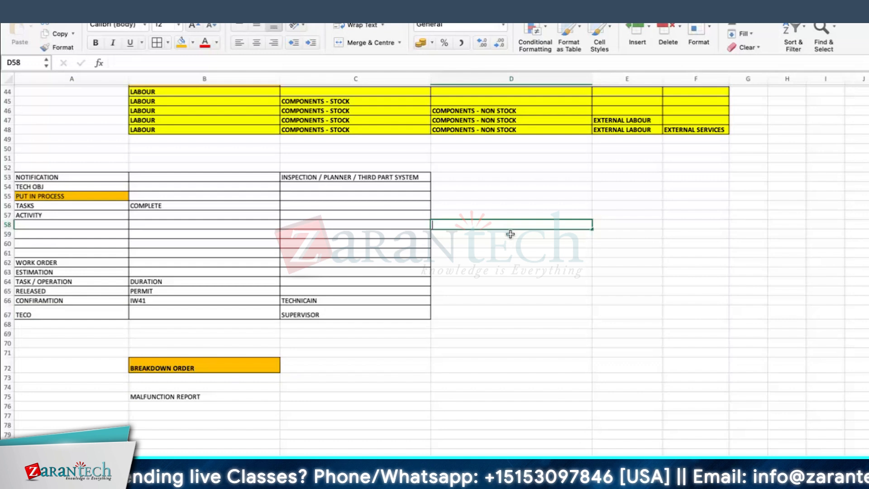
{"action": "type", "text": "WORK ORDER"}
{"action": "key", "text": "Return"}
{"action": "left_click", "coordinate": [503, 264]}
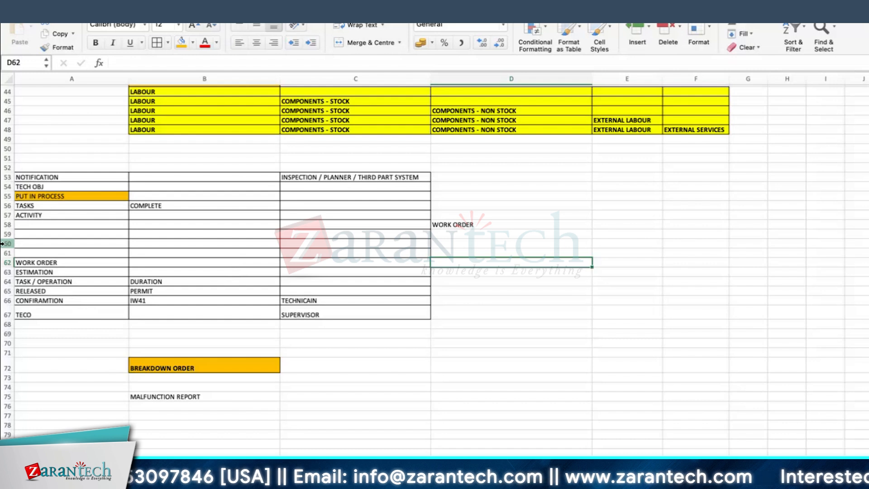
Enter TECHNICALLY COMPLETION in cell B67 beside TECO, in bold with an orange fill
{"action": "left_click", "coordinate": [32, 225]}
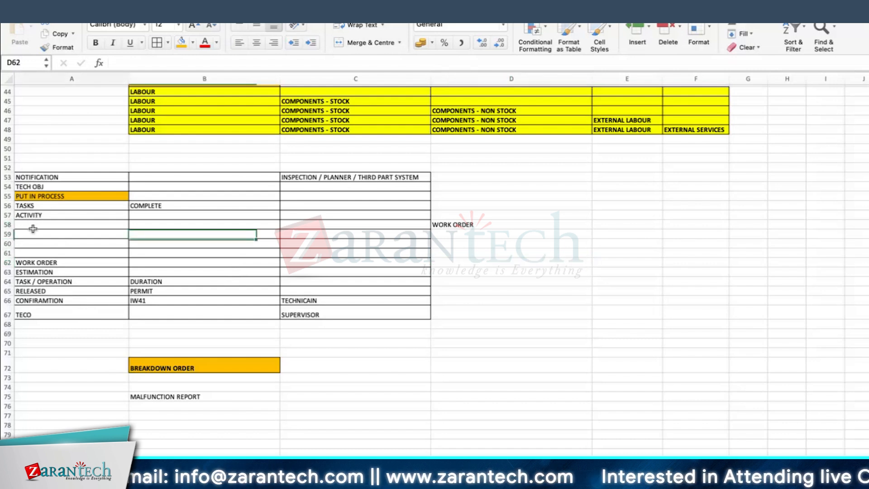
{"action": "left_click", "coordinate": [45, 217]}
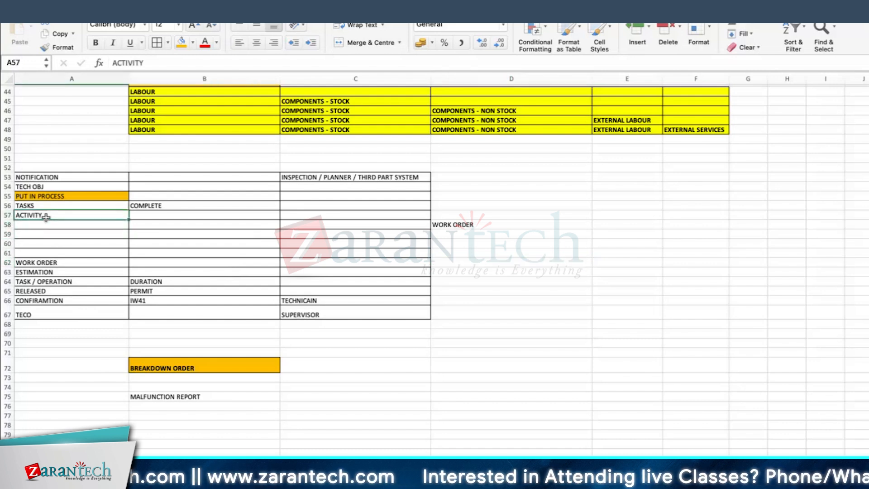
{"action": "left_click", "coordinate": [42, 316]}
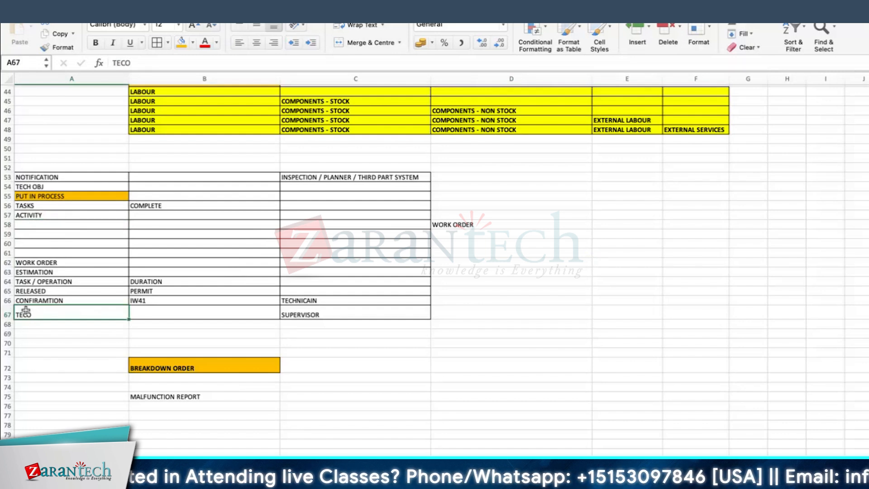
{"action": "left_click", "coordinate": [50, 343]}
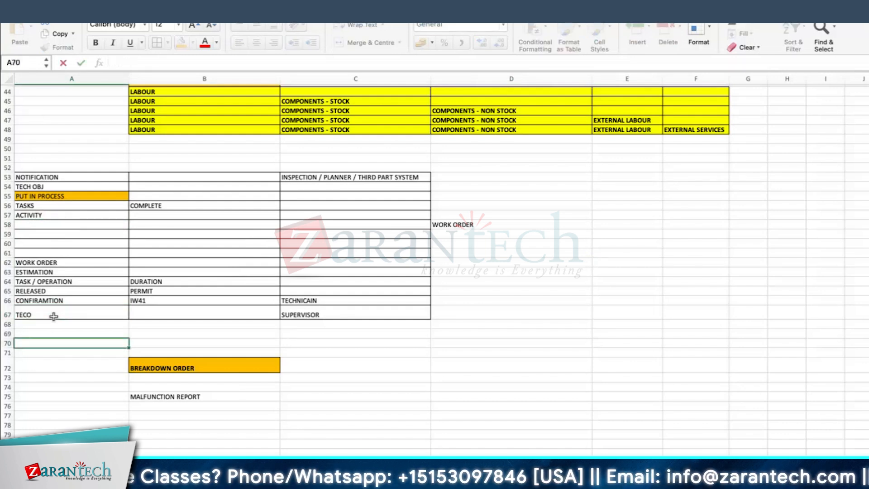
{"action": "left_click", "coordinate": [77, 315]}
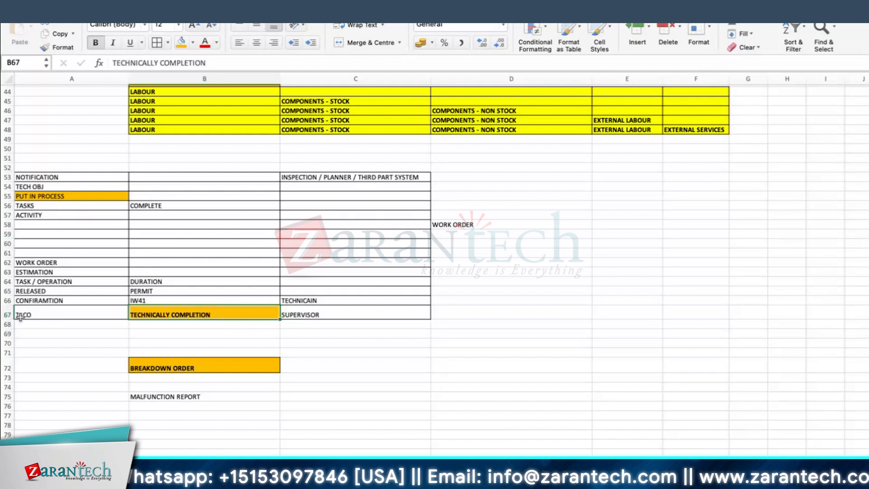
{"action": "left_click", "coordinate": [80, 317]}
{"action": "left_click", "coordinate": [176, 315]}
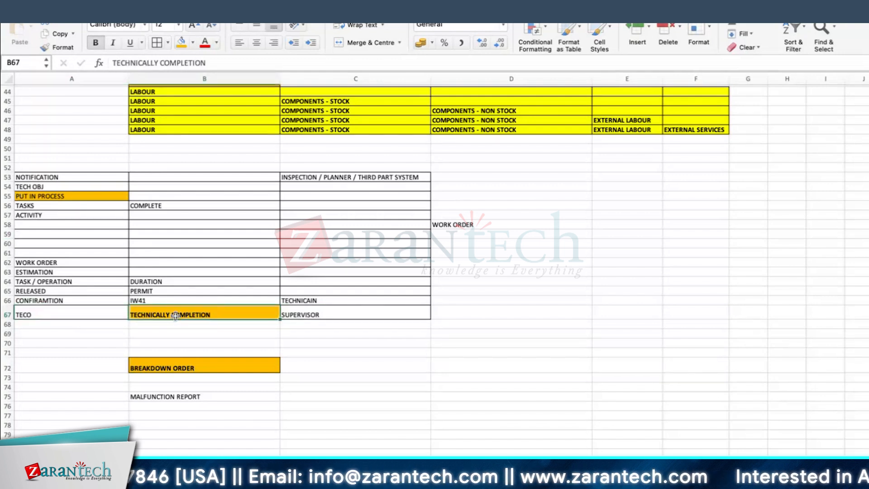
Move the MALFUNCTION REPORT entry from cell B75 to B70, above the BREAKDOWN ORDER heading
{"action": "left_click", "coordinate": [523, 333]}
{"action": "scroll", "coordinate": [225, 371], "scroll_direction": "down", "scroll_amount": 5}
{"action": "scroll", "coordinate": [156, 217], "scroll_direction": "up", "scroll_amount": 1}
{"action": "left_click", "coordinate": [176, 256]}
{"action": "left_click", "coordinate": [179, 286]}
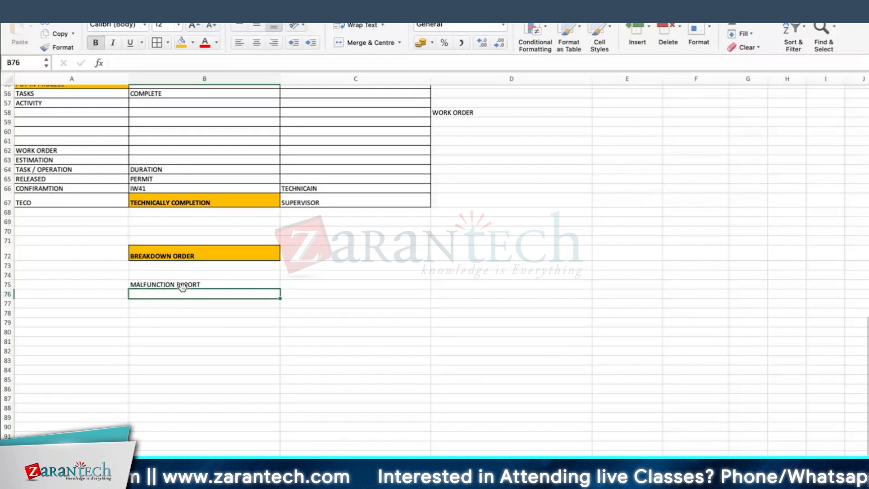
{"action": "left_click_drag", "start_coordinate": [185, 280], "coordinate": [177, 232]}
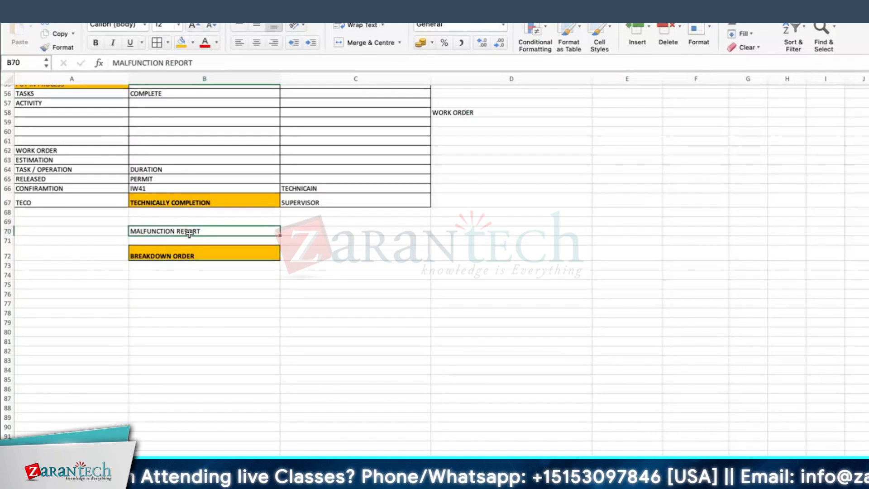
{"action": "left_click", "coordinate": [97, 230]}
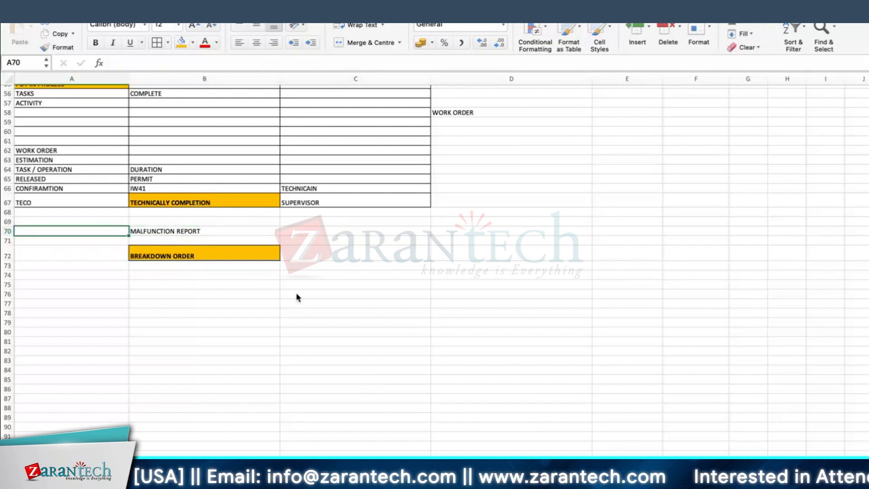
Switch to SAP and start an M2 notification with the short text MALFUNCTION OF DG and equipment 10003046
{"action": "key", "text": "super+Tab"}
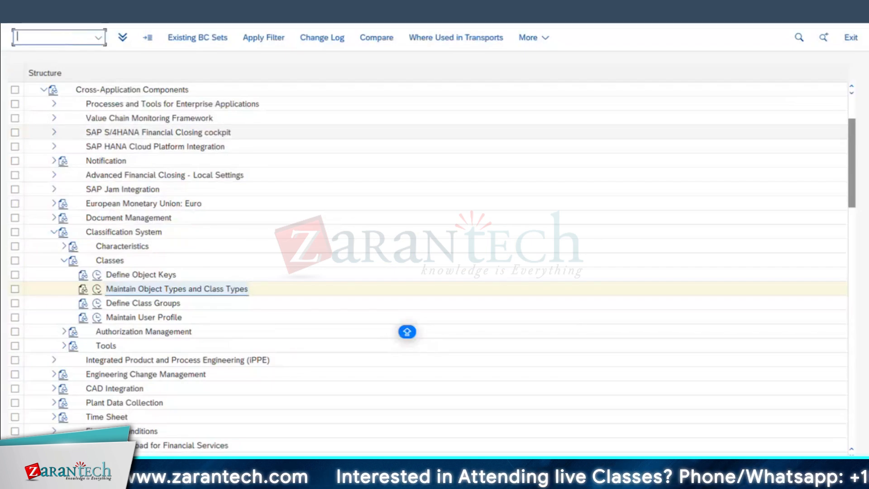
{"action": "key", "text": "Return"}
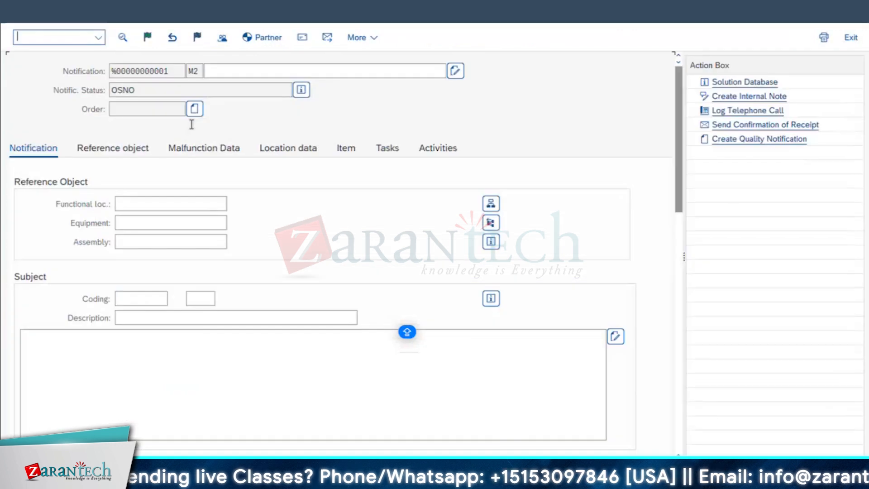
{"action": "left_click", "coordinate": [237, 71]}
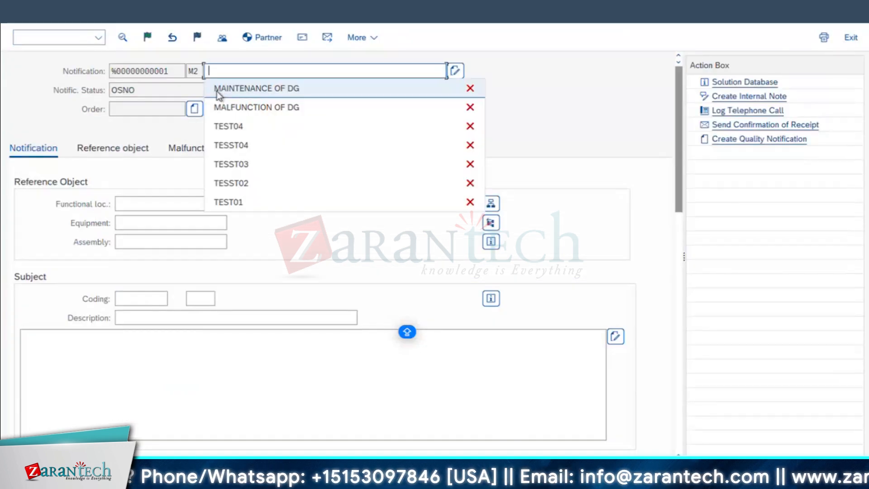
{"action": "left_click", "coordinate": [242, 111]}
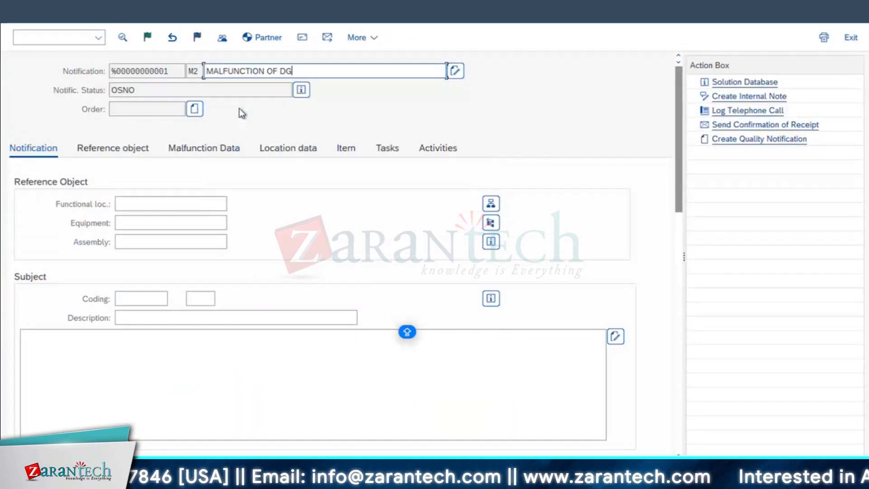
{"action": "left_click", "coordinate": [135, 224]}
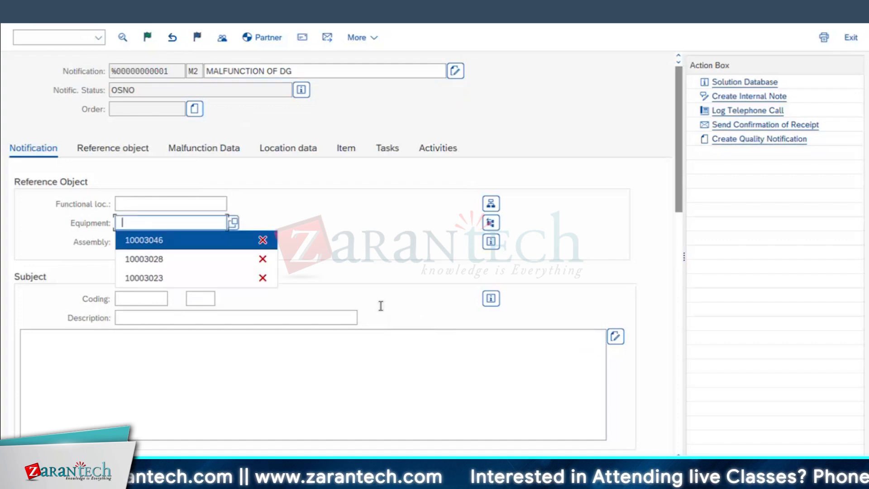
{"action": "key", "text": "Return"}
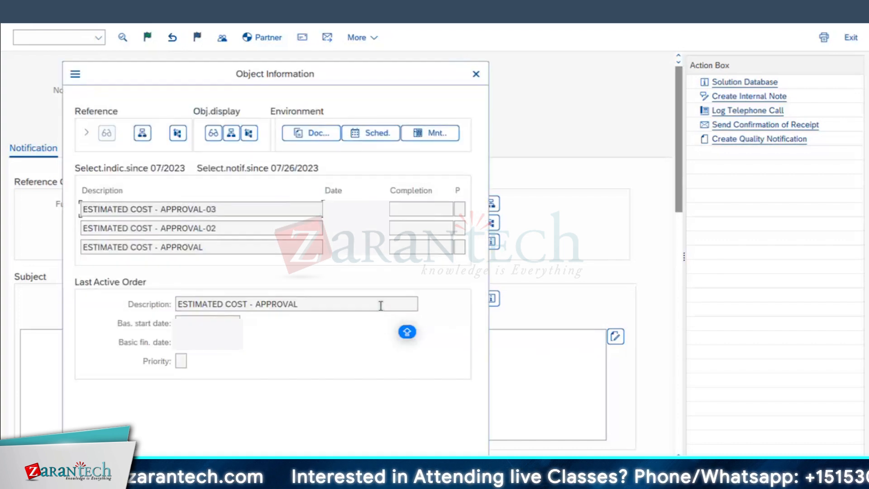
{"action": "key", "text": "Return"}
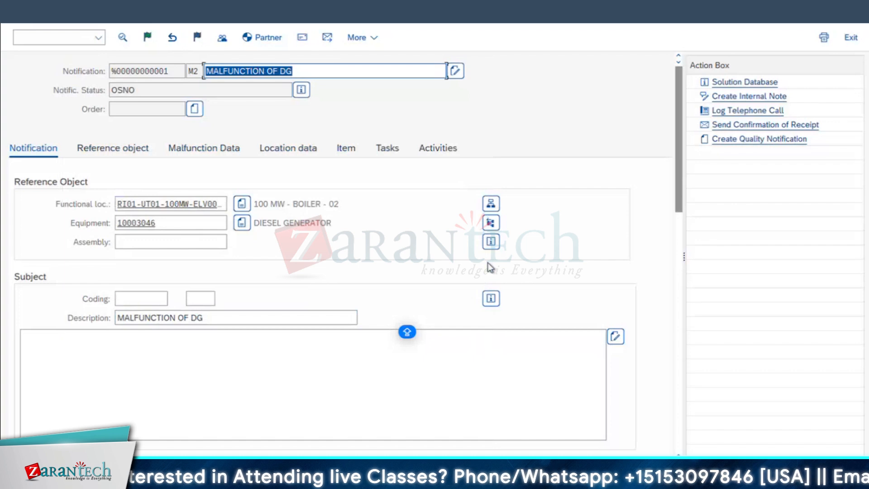
Choose the reporter's user name in Reported By and save the malfunction notification
{"action": "scroll", "coordinate": [425, 255], "scroll_direction": "down", "scroll_amount": 5}
{"action": "left_click", "coordinate": [426, 255]}
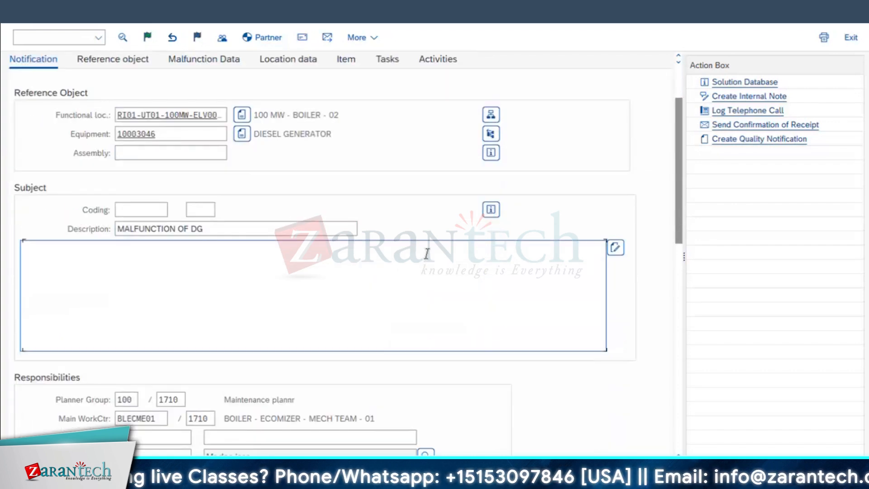
{"action": "scroll", "coordinate": [219, 378], "scroll_direction": "down", "scroll_amount": 3}
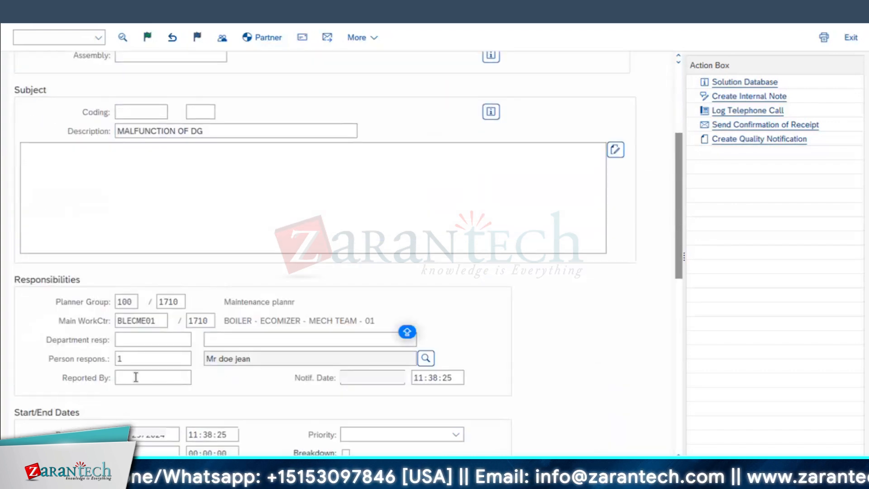
{"action": "left_click", "coordinate": [144, 378]}
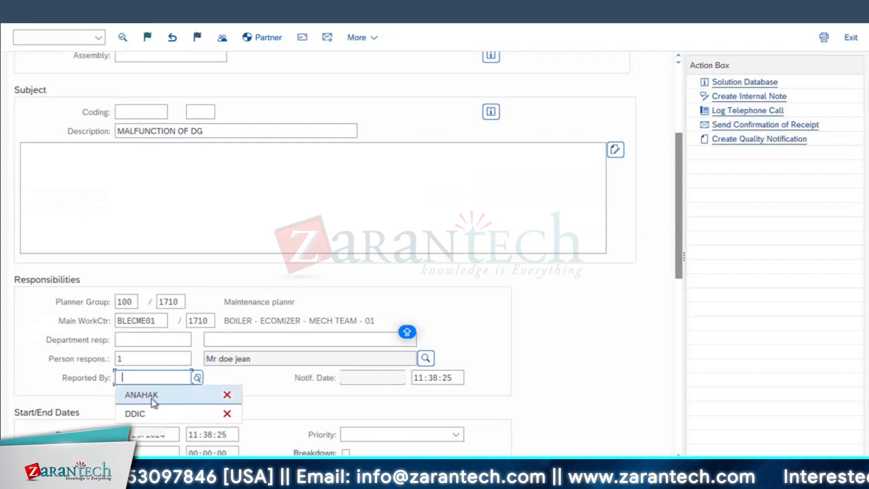
{"action": "left_click", "coordinate": [142, 394]}
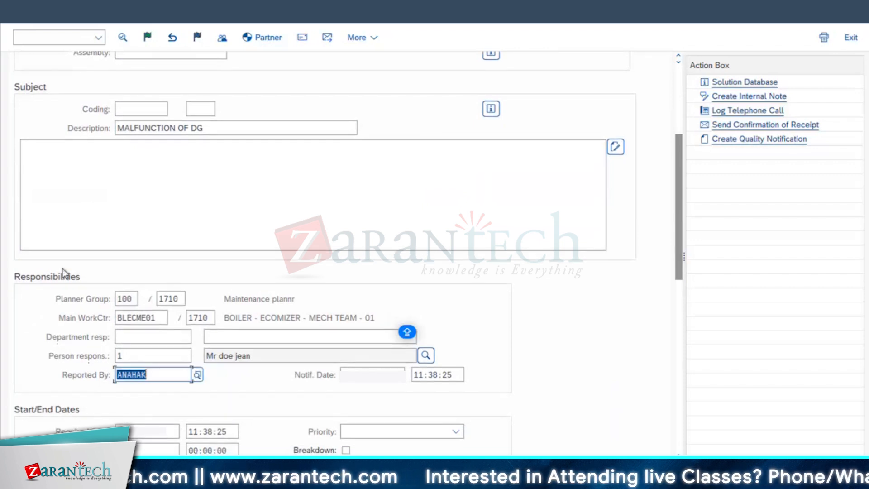
{"action": "left_click", "coordinate": [184, 354]}
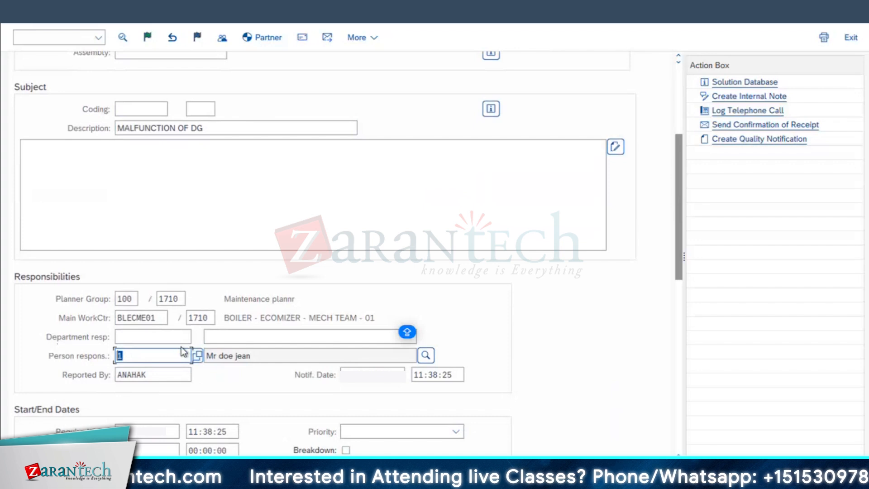
{"action": "left_click", "coordinate": [165, 337]}
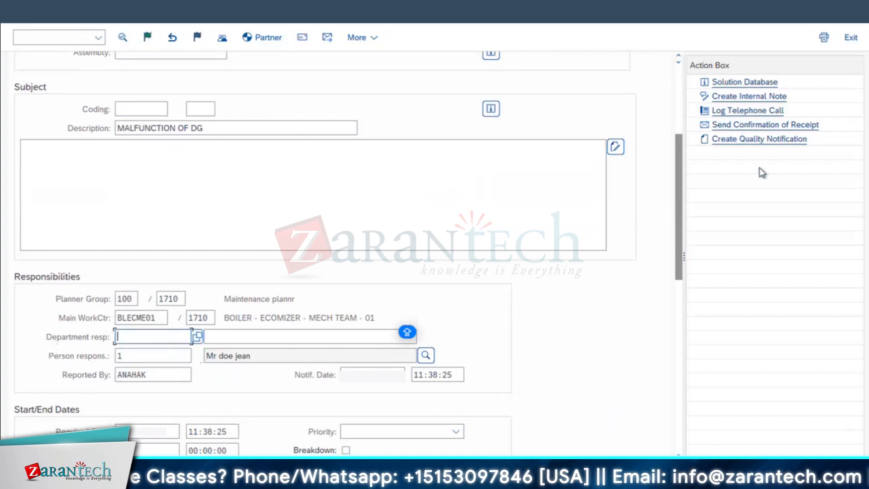
{"action": "left_click_drag", "start_coordinate": [677, 197], "coordinate": [683, 95]}
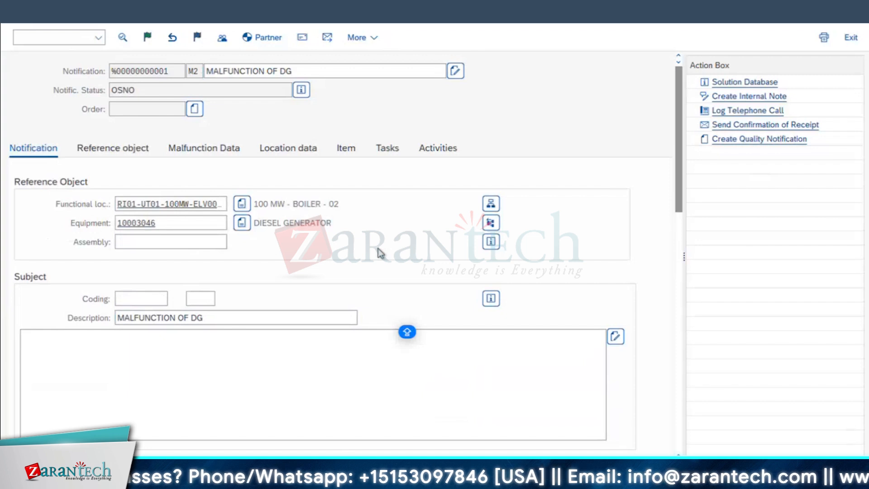
{"action": "left_click", "coordinate": [193, 109]}
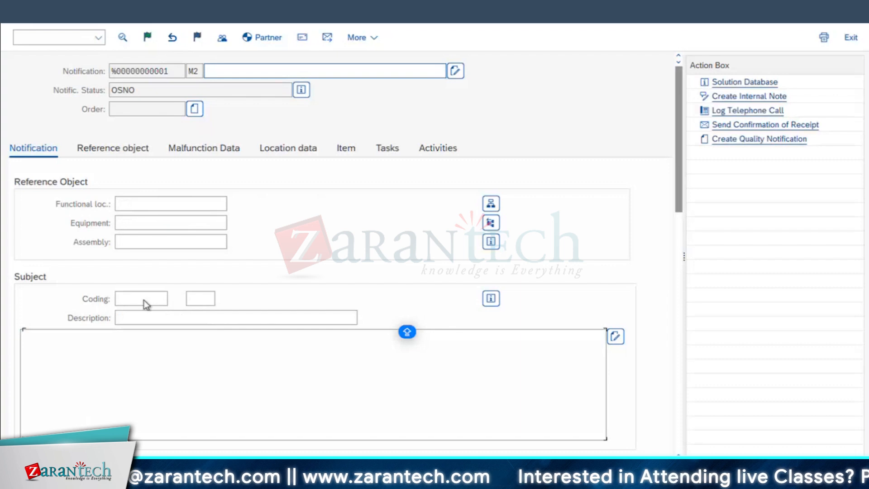
Leave the blank new notification without saving and open the saved MALFUNCTION OF DG notification for changes
{"action": "key", "text": "F3"}
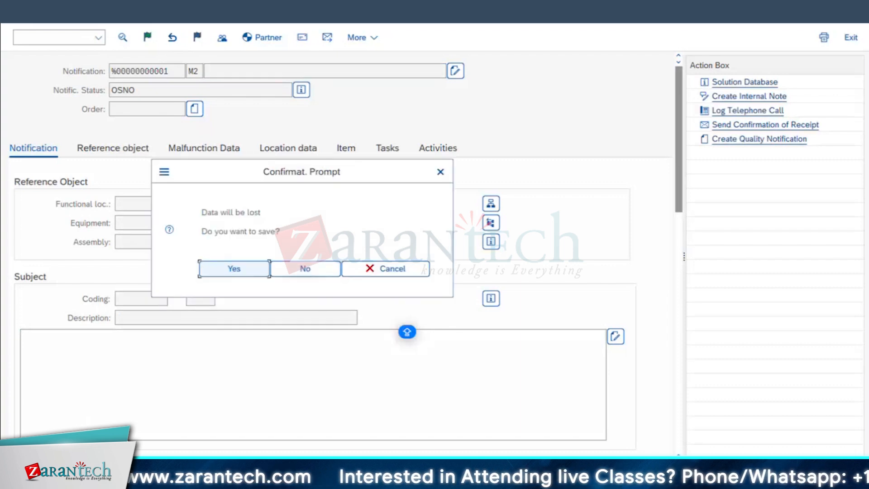
{"action": "key", "text": "Tab"}
{"action": "key", "text": "Return"}
{"action": "type", "text": "IW21"}
{"action": "key", "text": "Return"}
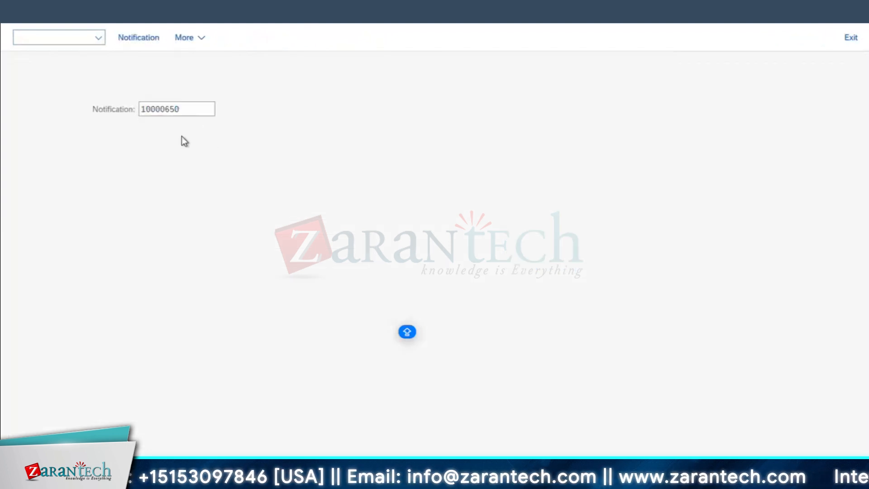
{"action": "key", "text": "Return"}
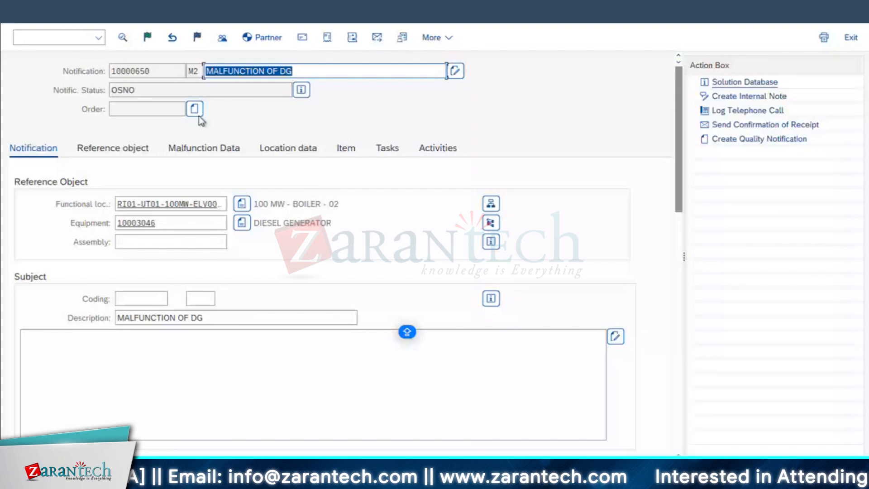
Set the notification's maintenance activity type to 003 Repair and the responsible department to 50001450
{"action": "scroll", "coordinate": [137, 380], "scroll_direction": "down", "scroll_amount": 4}
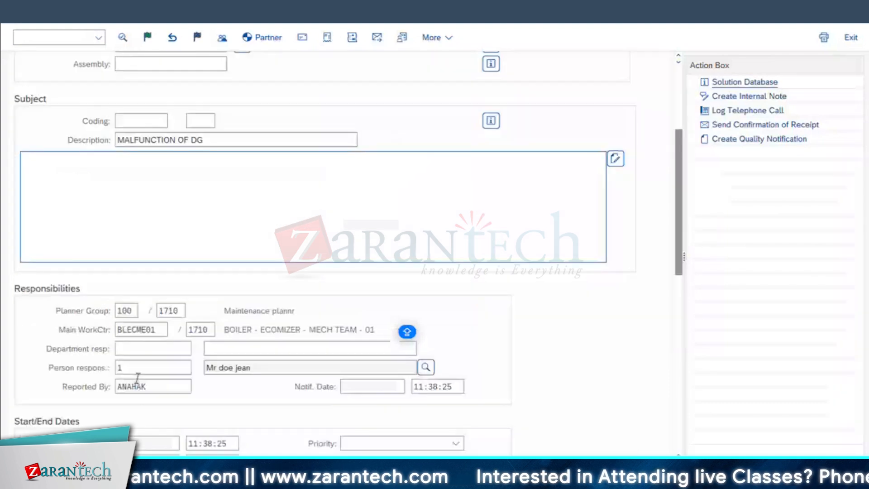
{"action": "scroll", "coordinate": [137, 379], "scroll_direction": "down", "scroll_amount": 3}
{"action": "left_click", "coordinate": [126, 340]}
{"action": "type", "text": "003"}
{"action": "key", "text": "Return"}
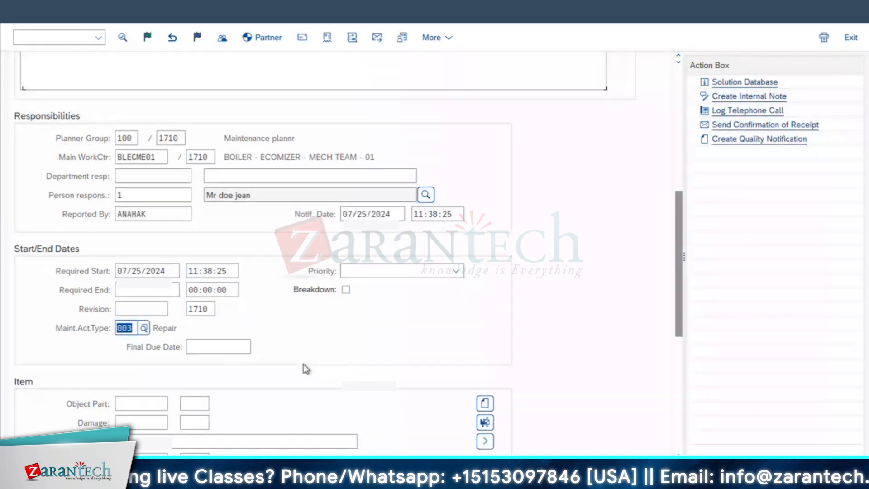
{"action": "scroll", "coordinate": [303, 364], "scroll_direction": "down", "scroll_amount": 3}
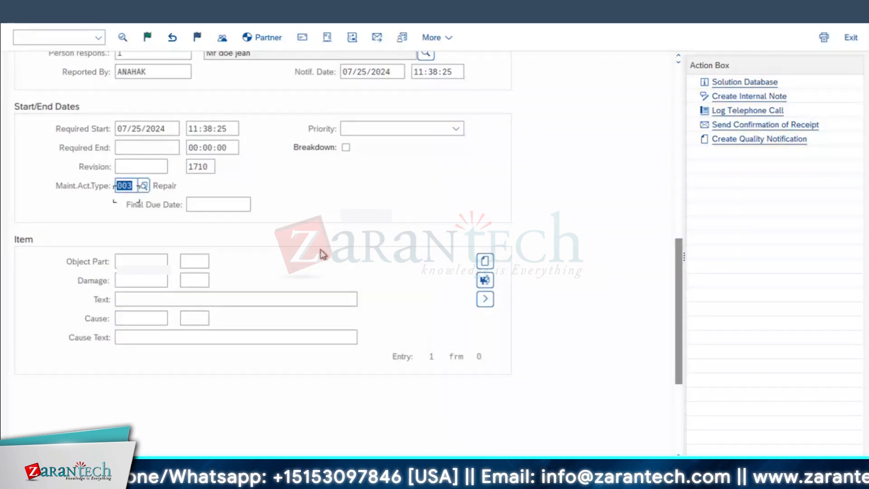
{"action": "scroll", "coordinate": [322, 252], "scroll_direction": "up", "scroll_amount": 1}
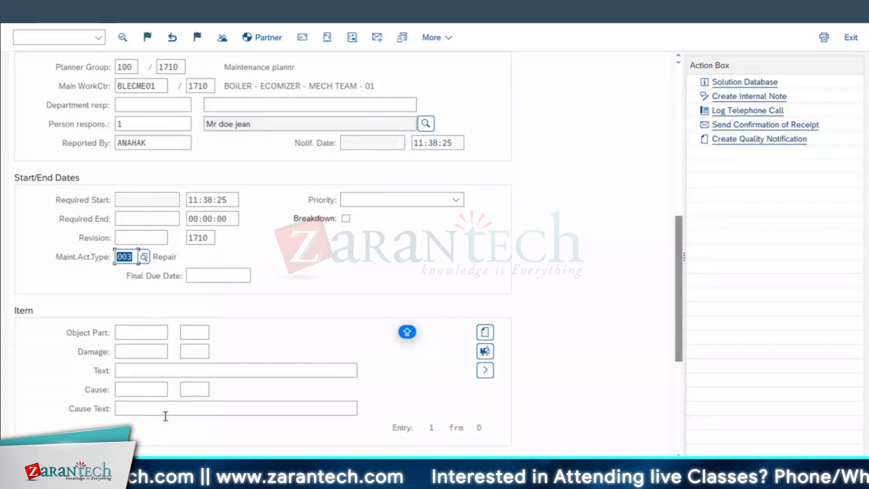
{"action": "left_click", "coordinate": [136, 105]}
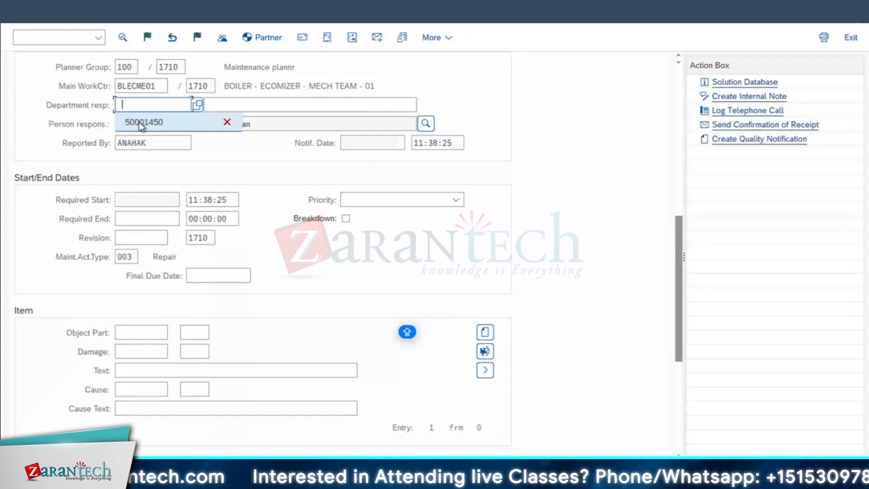
{"action": "left_click", "coordinate": [140, 122]}
Assign object part 10 ENGINE from the RI-OP-DG catalog group to the notification item
{"action": "left_click", "coordinate": [142, 331]}
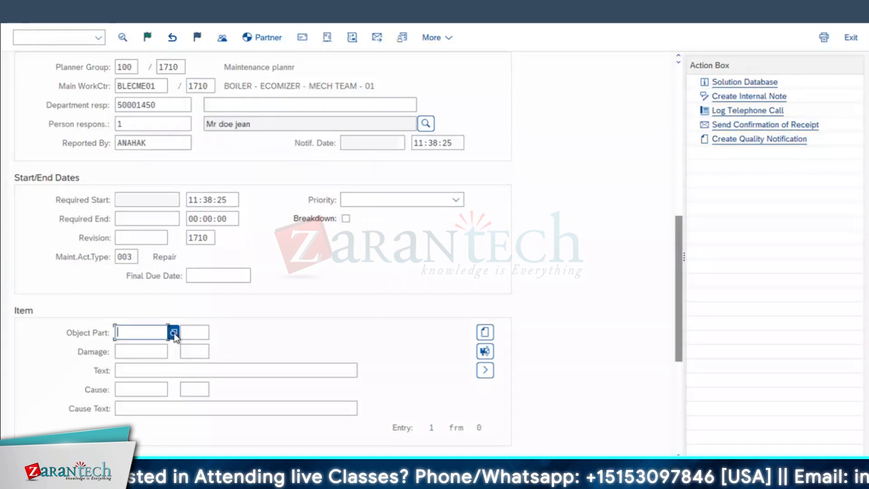
{"action": "left_click", "coordinate": [173, 333]}
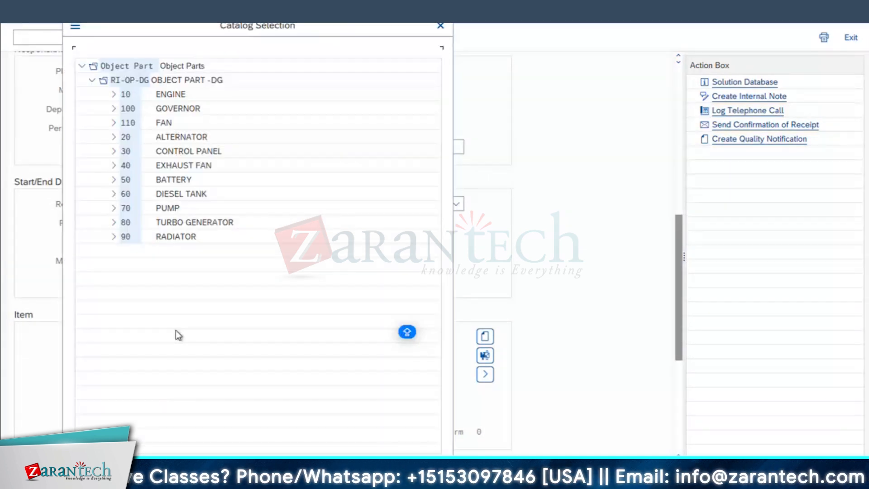
{"action": "double_click", "coordinate": [160, 93]}
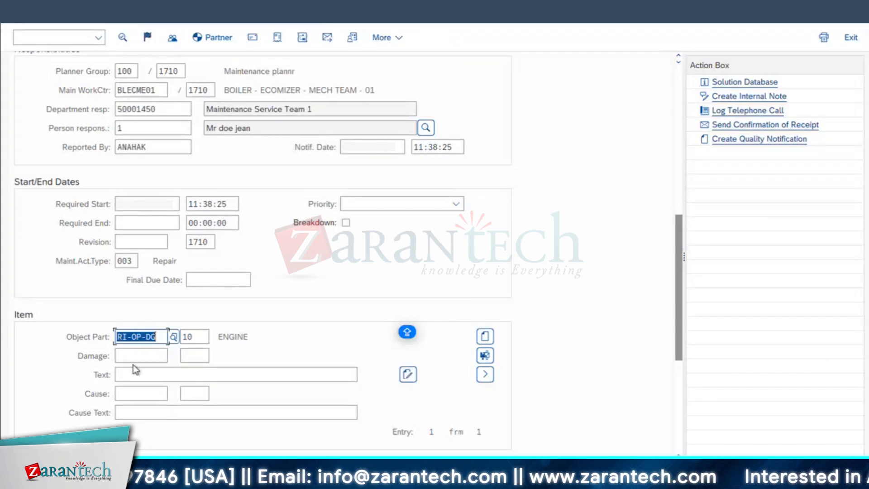
Assign damage code 10 BEARING from RI-DG-DG and cause code 10 OVER LOAD from RI-CA-DG to the notification item
{"action": "left_click", "coordinate": [162, 359]}
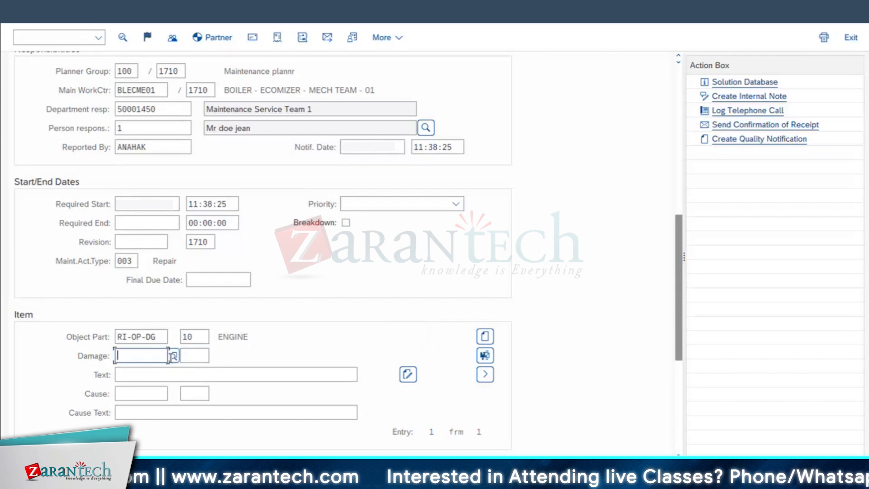
{"action": "left_click", "coordinate": [173, 356]}
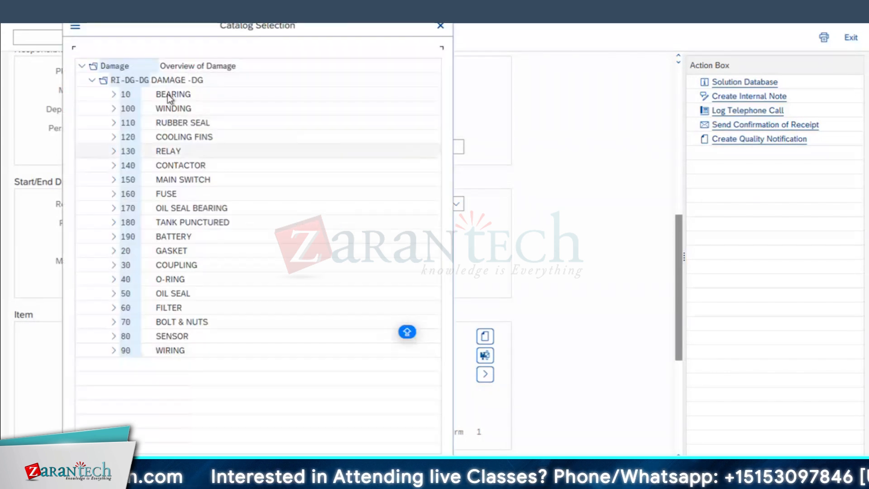
{"action": "left_click", "coordinate": [170, 97]}
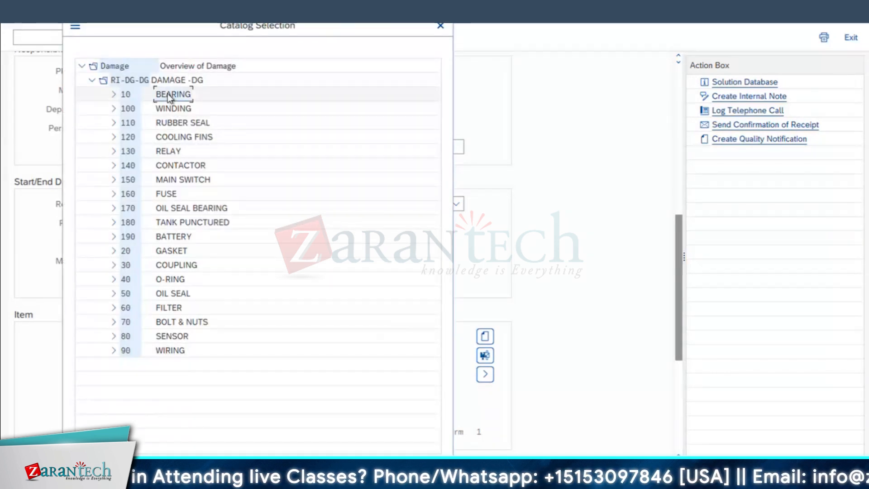
{"action": "double_click", "coordinate": [169, 96]}
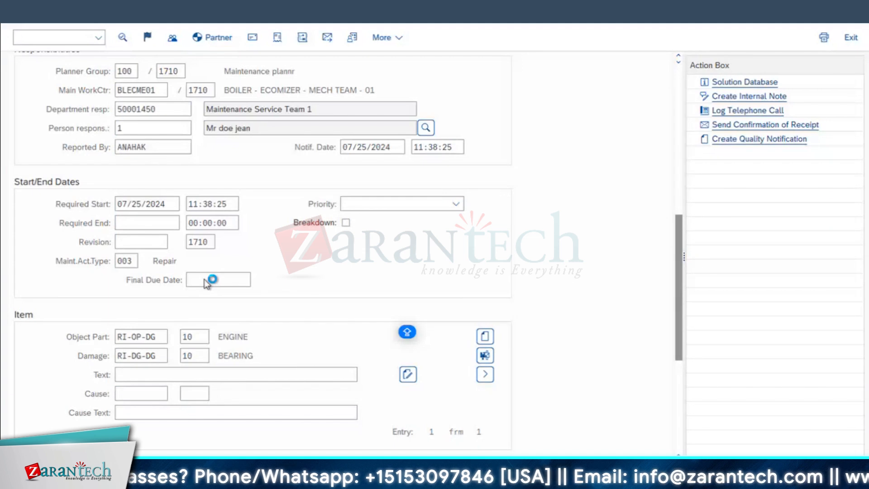
{"action": "double_click", "coordinate": [185, 98]}
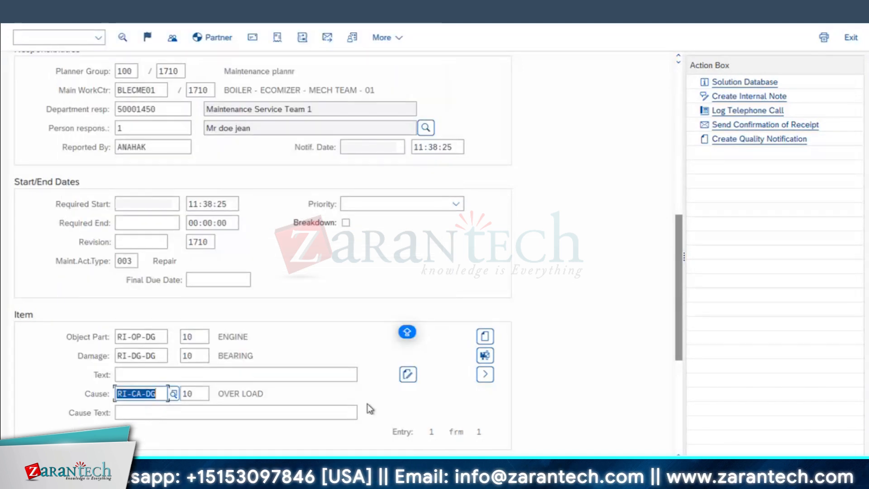
{"action": "left_click", "coordinate": [260, 393]}
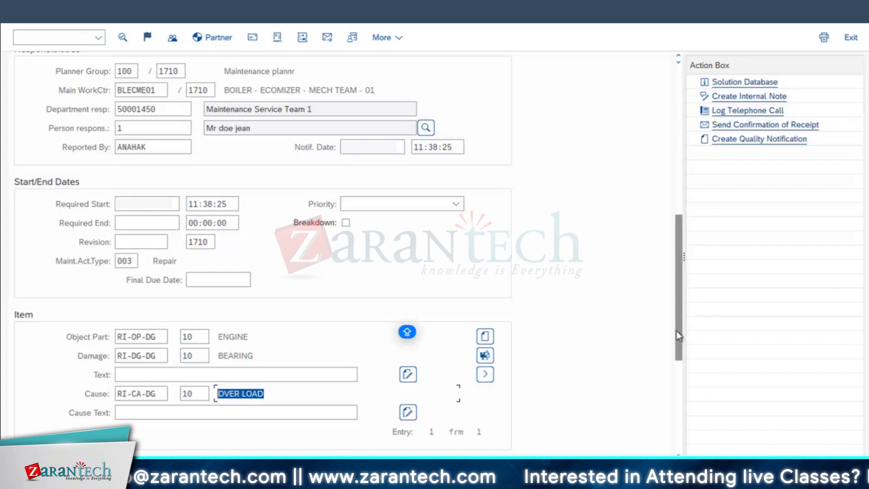
Flag the malfunction as a breakdown in the notification's malfunction data
{"action": "left_click_drag", "start_coordinate": [678, 330], "coordinate": [681, 54]}
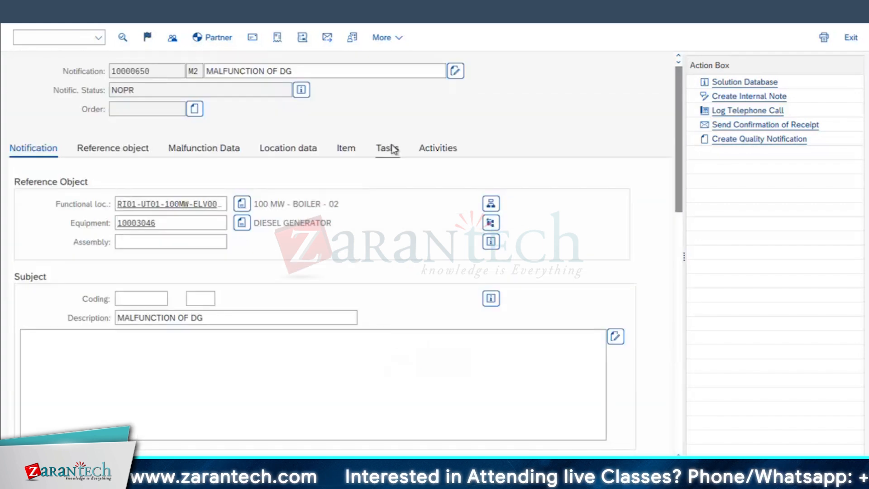
{"action": "left_click", "coordinate": [393, 150]}
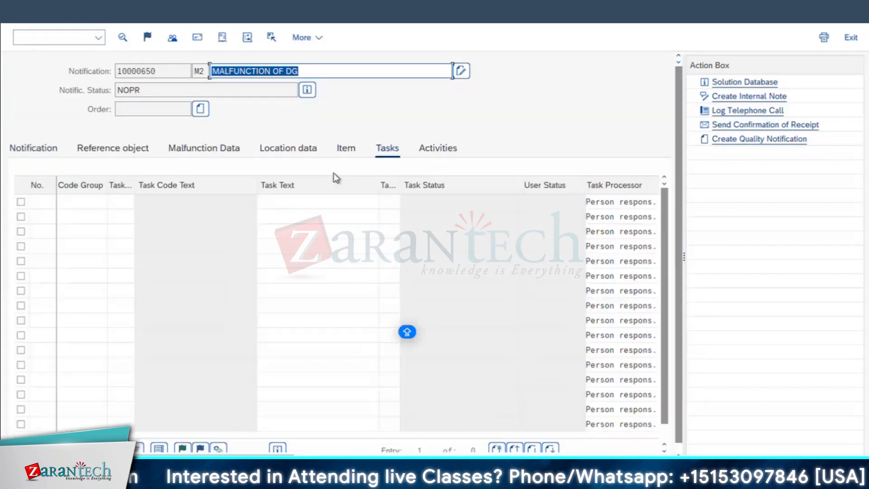
{"action": "left_click", "coordinate": [194, 149]}
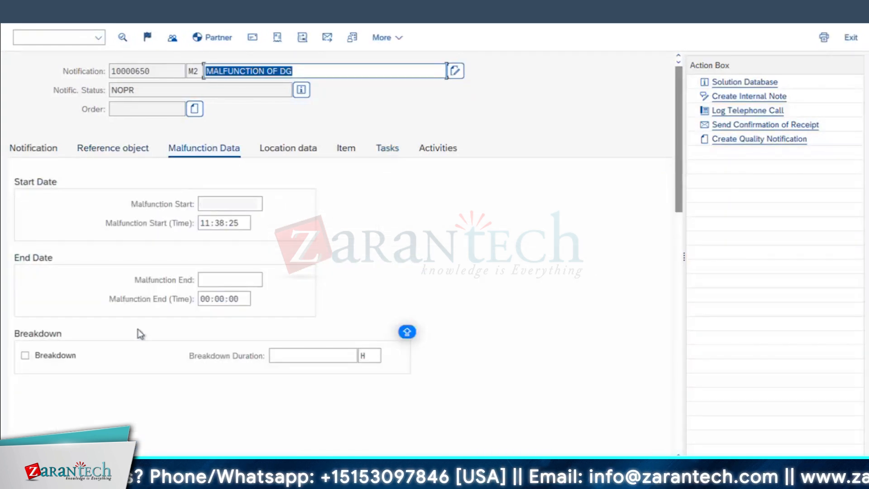
{"action": "left_click", "coordinate": [44, 359]}
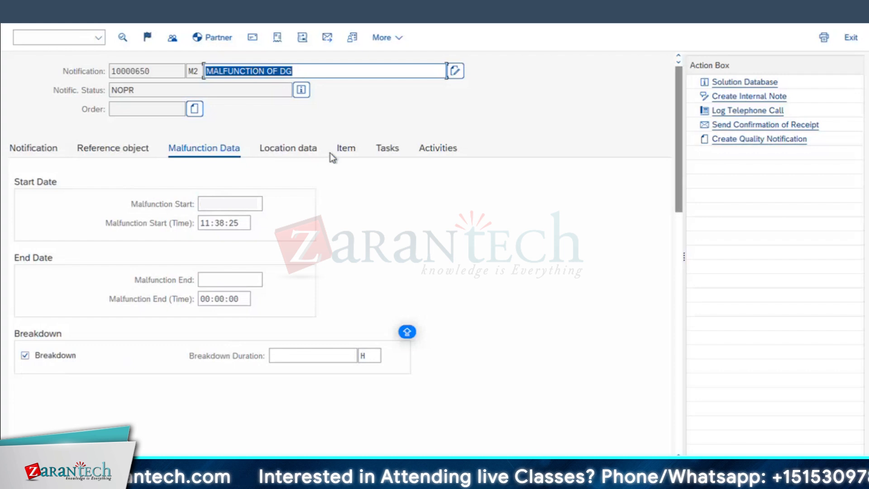
Add task 10 REPLACE THE BEARING from the RI-TA-DG catalog group to the notification's tasks
{"action": "left_click", "coordinate": [390, 148]}
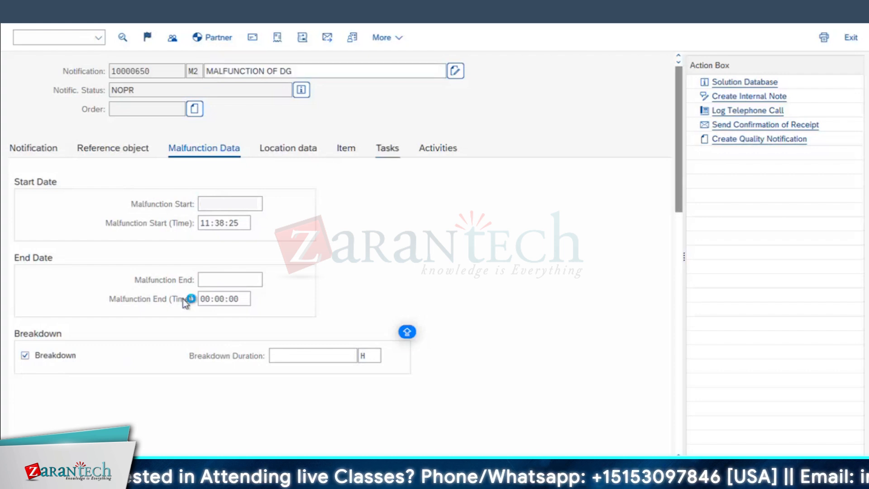
{"action": "left_click", "coordinate": [84, 202]}
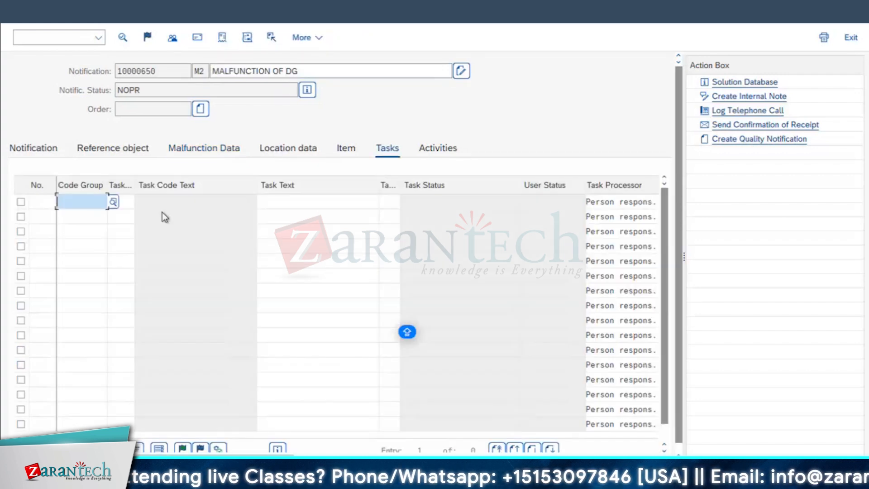
{"action": "left_click", "coordinate": [113, 202]}
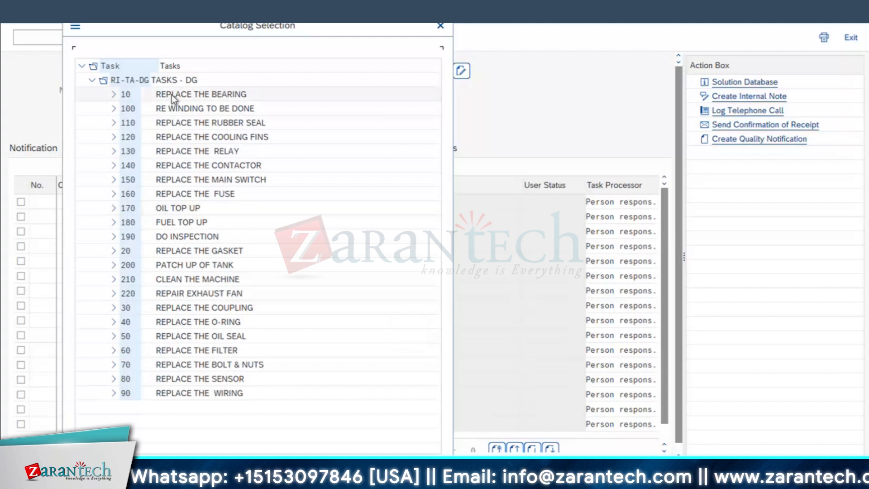
{"action": "double_click", "coordinate": [172, 94]}
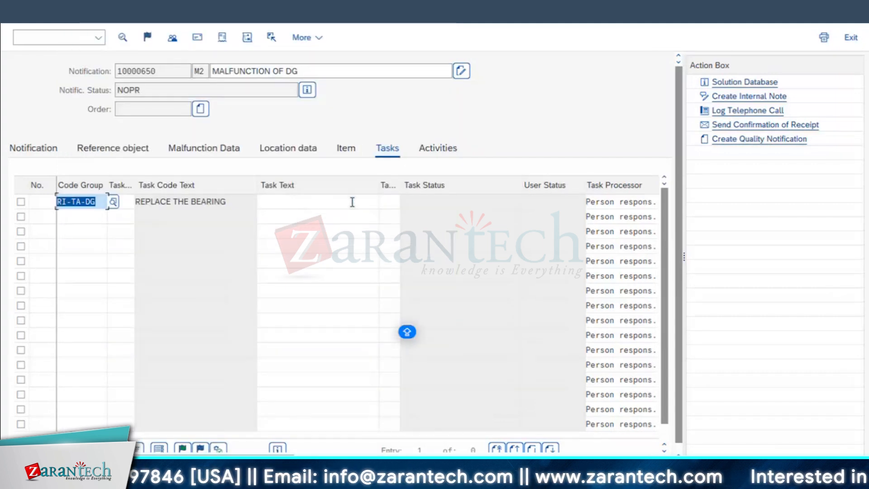
{"action": "key", "text": "Return"}
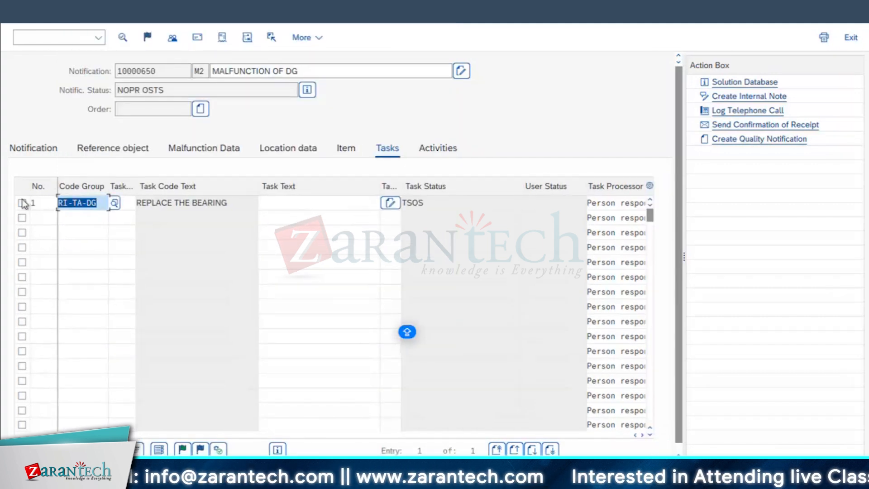
Release the REPLACE THE BEARING task and save the notification
{"action": "left_click", "coordinate": [21, 202]}
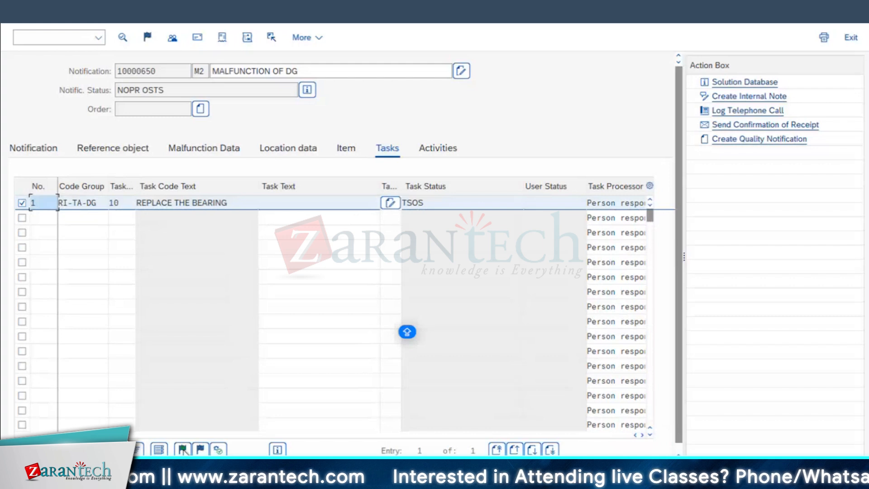
{"action": "left_click", "coordinate": [182, 450]}
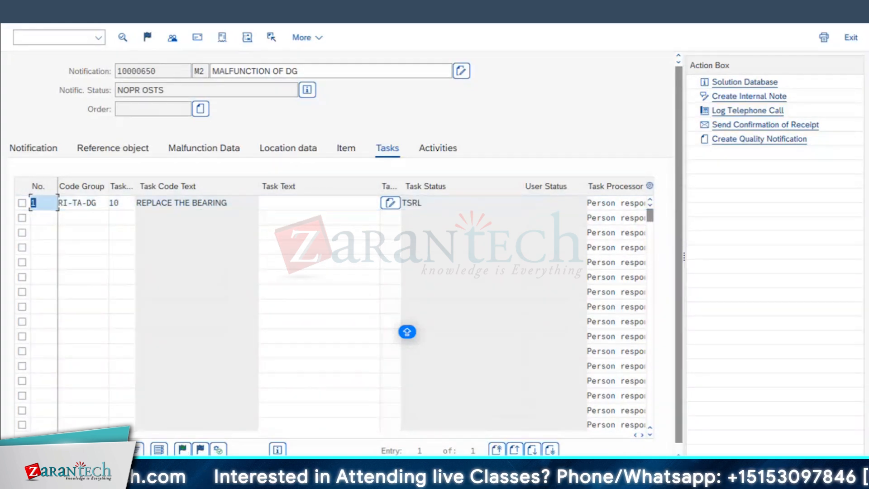
{"action": "key", "text": "ctrl+s"}
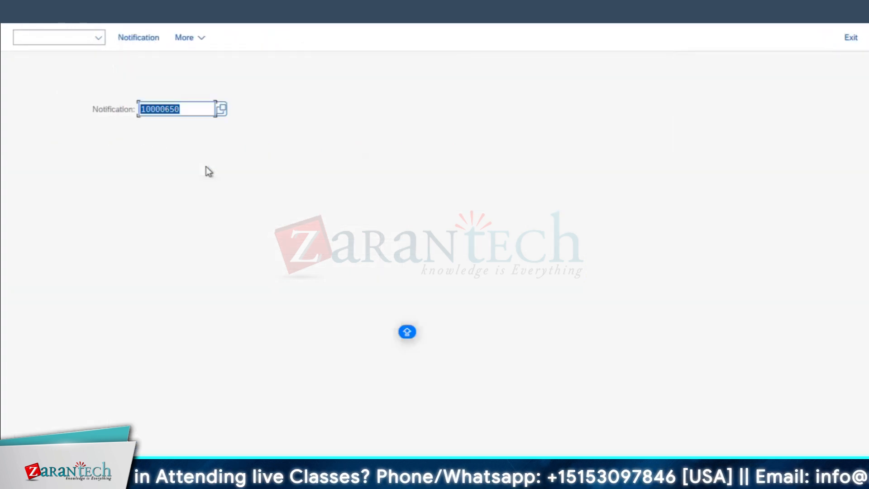
Reopen the saved notification and create a PM01 maintenance order from it, passing through the object information
{"action": "key", "text": "Return"}
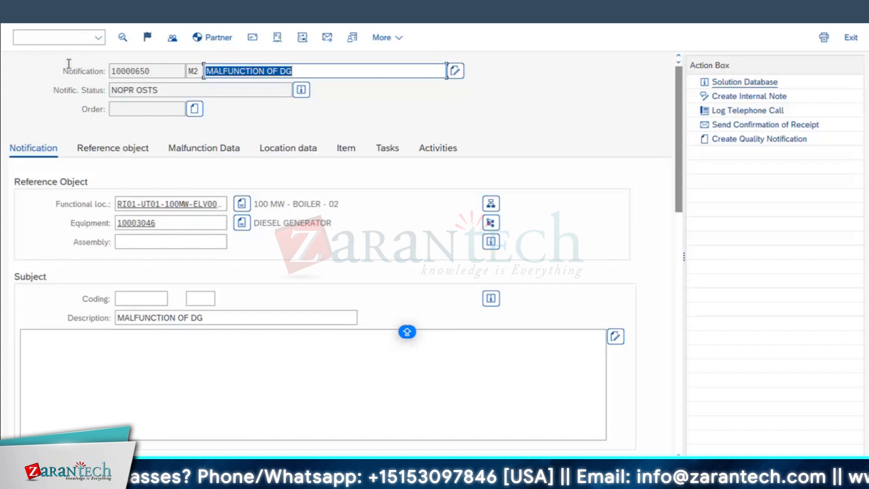
{"action": "left_click", "coordinate": [130, 110]}
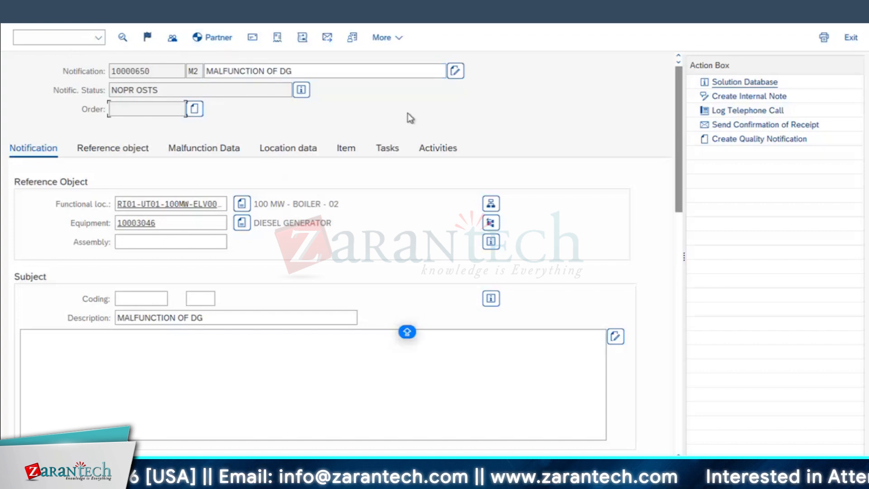
{"action": "left_click", "coordinate": [196, 110]}
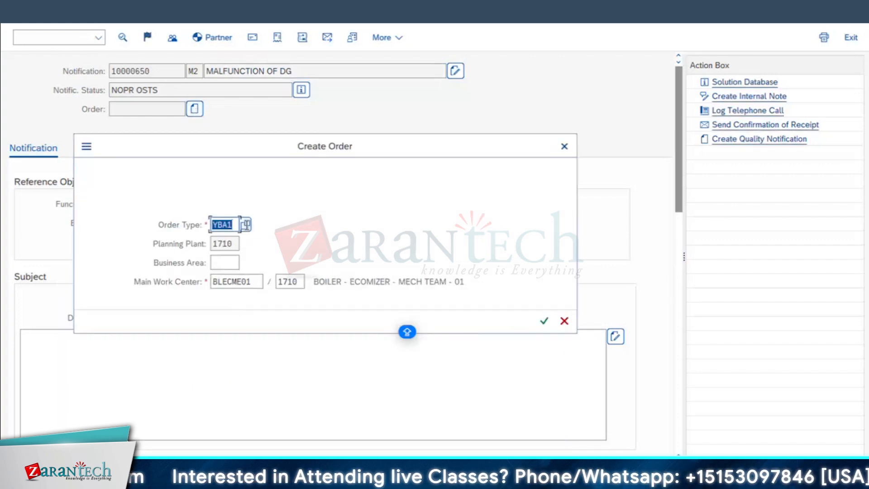
{"action": "left_click", "coordinate": [246, 226]}
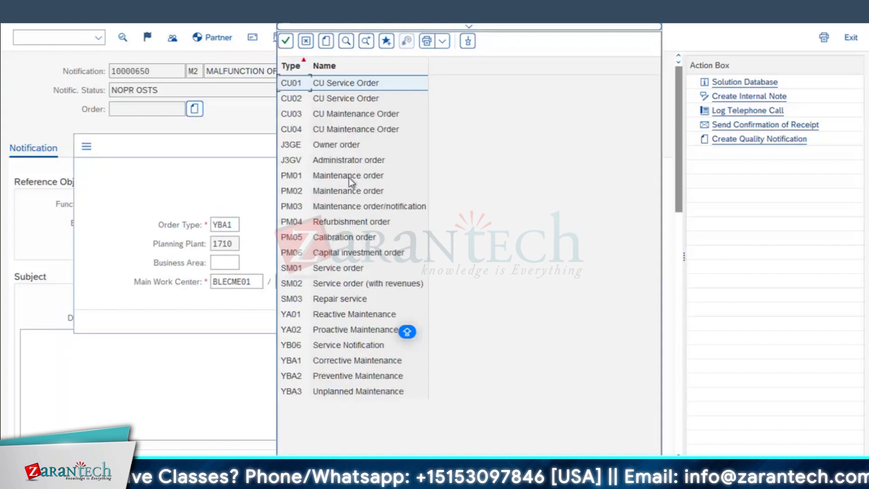
{"action": "left_click", "coordinate": [311, 179]}
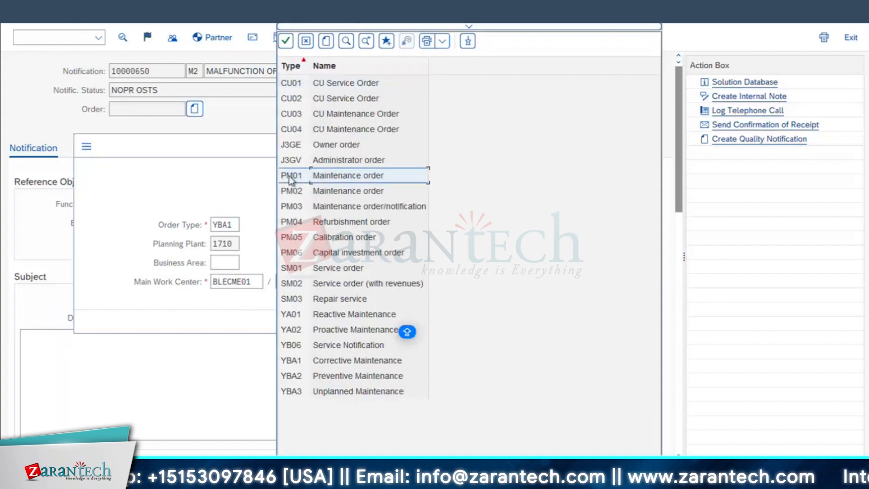
{"action": "double_click", "coordinate": [292, 179]}
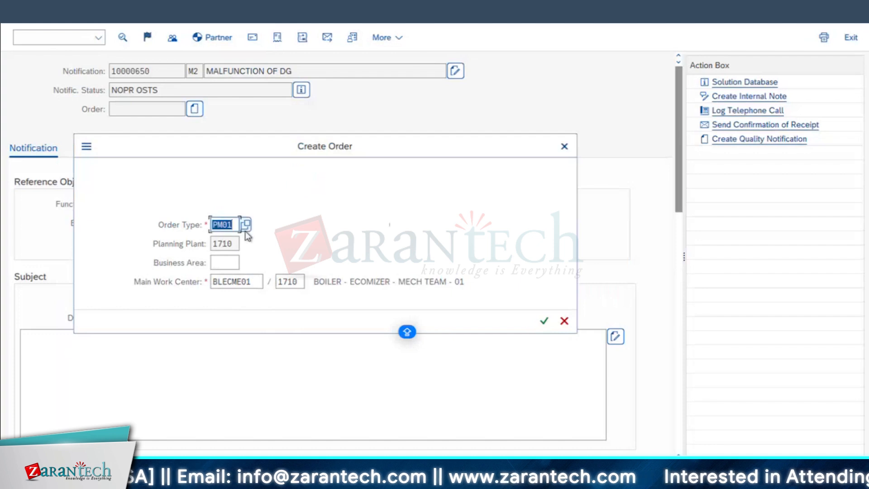
{"action": "key", "text": "Return"}
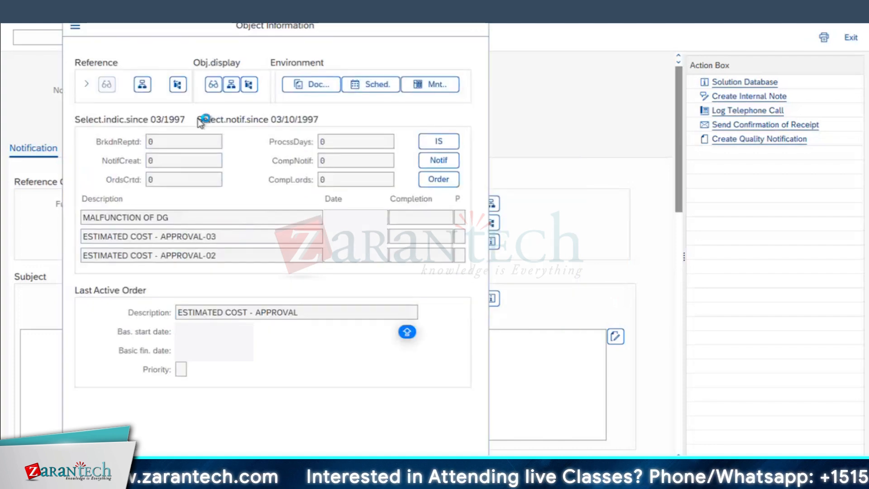
{"action": "key", "text": "Return"}
Set the estimated costs in the new PM01 order's header data to 2000 USD
{"action": "double_click", "coordinate": [86, 71]}
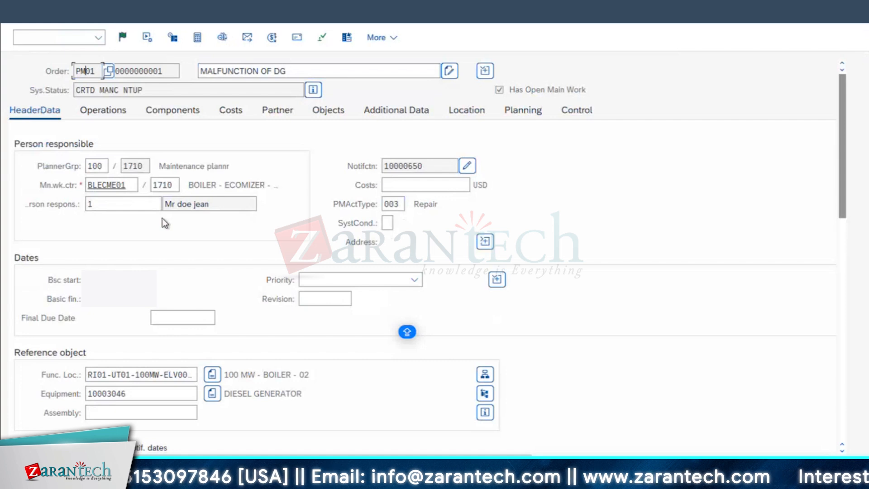
{"action": "left_click", "coordinate": [406, 186]}
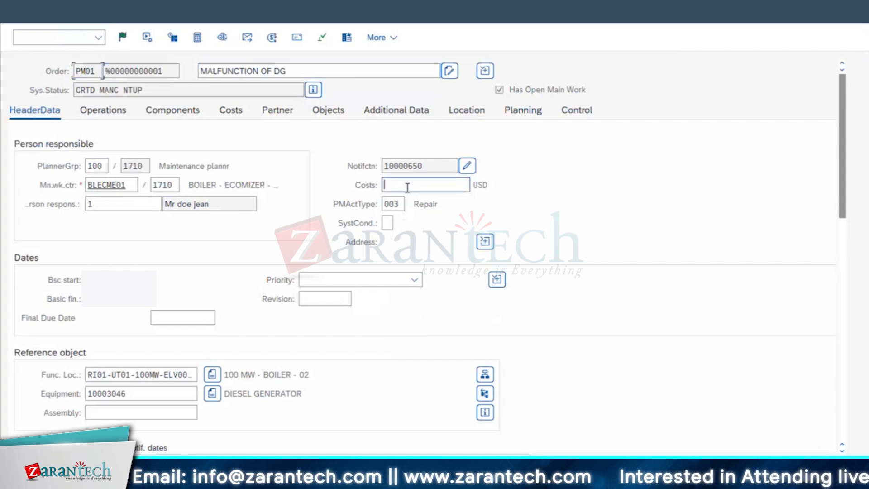
{"action": "type", "text": "2,"}
{"action": "type", "text": "000"}
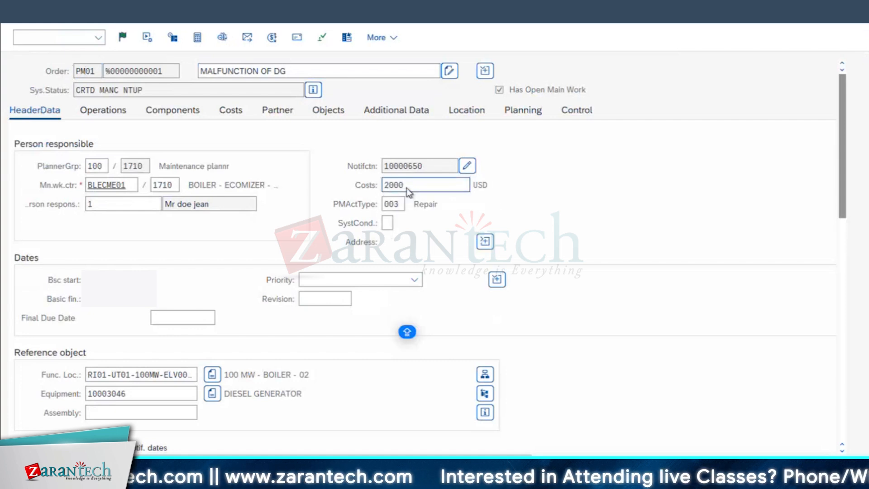
{"action": "key", "text": "Return"}
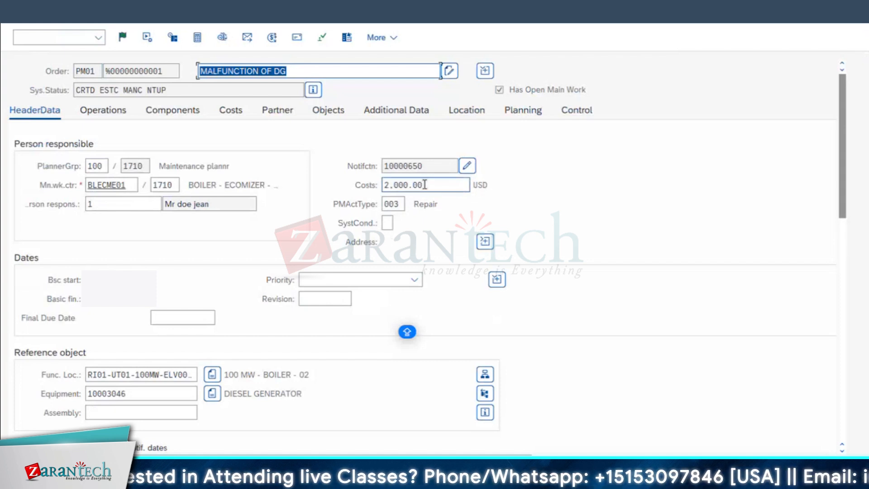
Enter the order's estimated costs by value category: 1200 USD for Internal Activity and 100 USD for Stock Material
{"action": "left_click", "coordinate": [242, 115]}
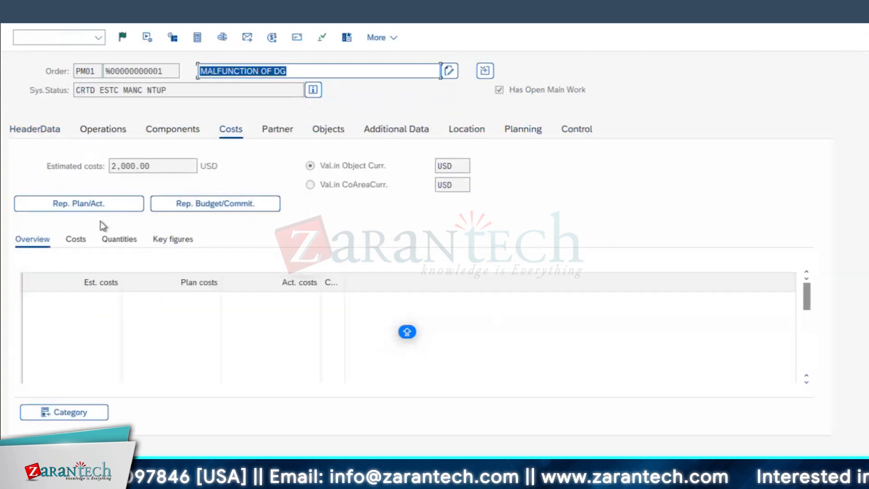
{"action": "left_click", "coordinate": [81, 244]}
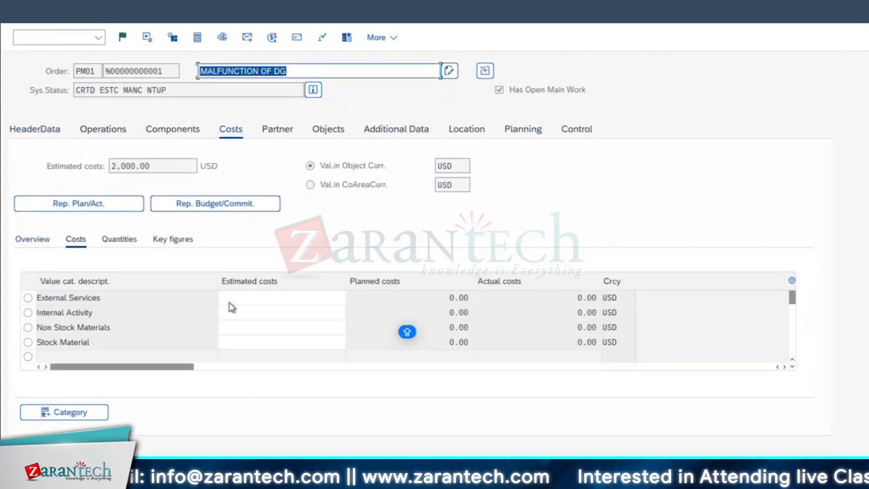
{"action": "left_click", "coordinate": [242, 317]}
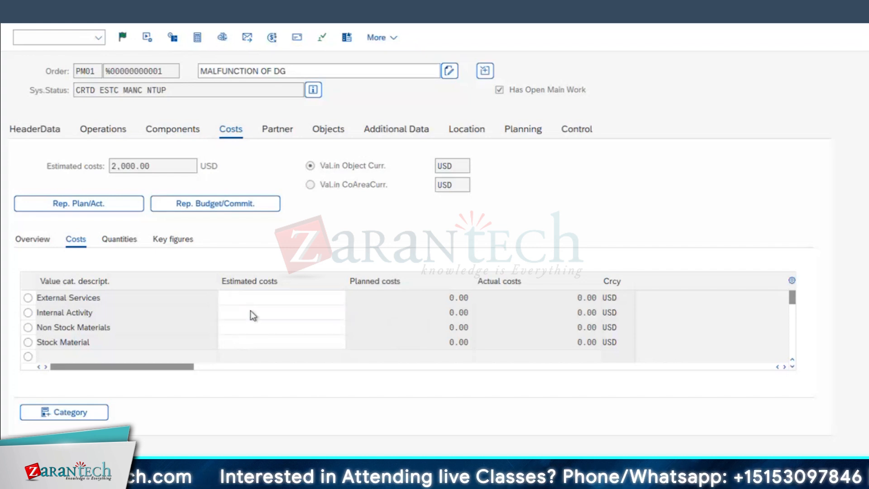
{"action": "scroll", "coordinate": [248, 317], "scroll_direction": "down", "scroll_amount": 1}
{"action": "scroll", "coordinate": [252, 301], "scroll_direction": "up", "scroll_amount": 1}
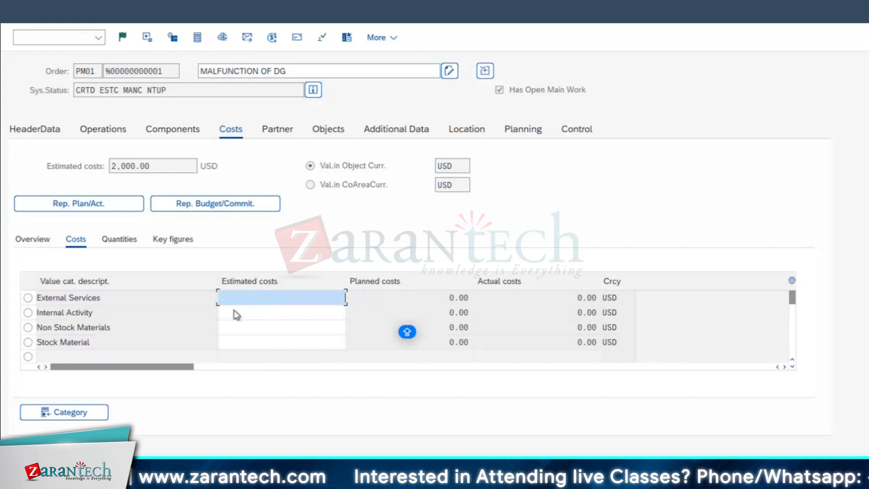
{"action": "left_click", "coordinate": [247, 312]}
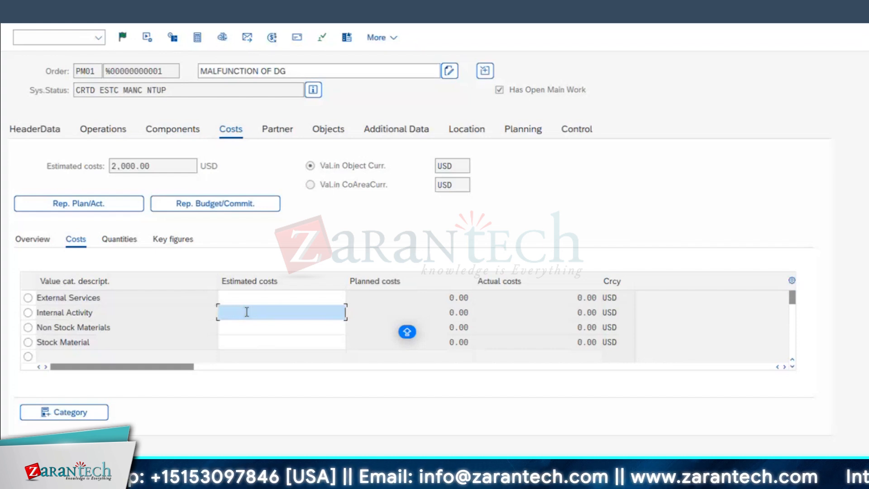
{"action": "type", "text": "1200"}
{"action": "left_click", "coordinate": [321, 342]}
{"action": "type", "text": "100"}
{"action": "key", "text": "Return"}
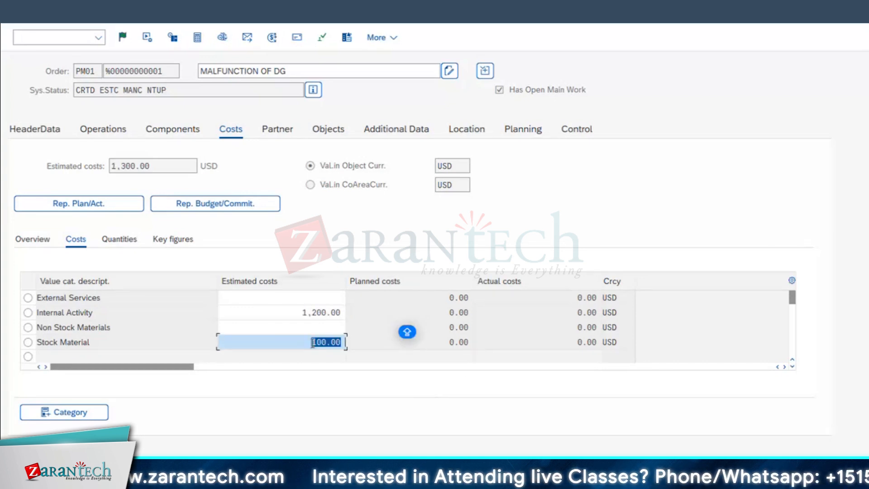
Compare the total estimated costs in the order's cost overview with the costs in its header data
{"action": "left_click", "coordinate": [143, 169]}
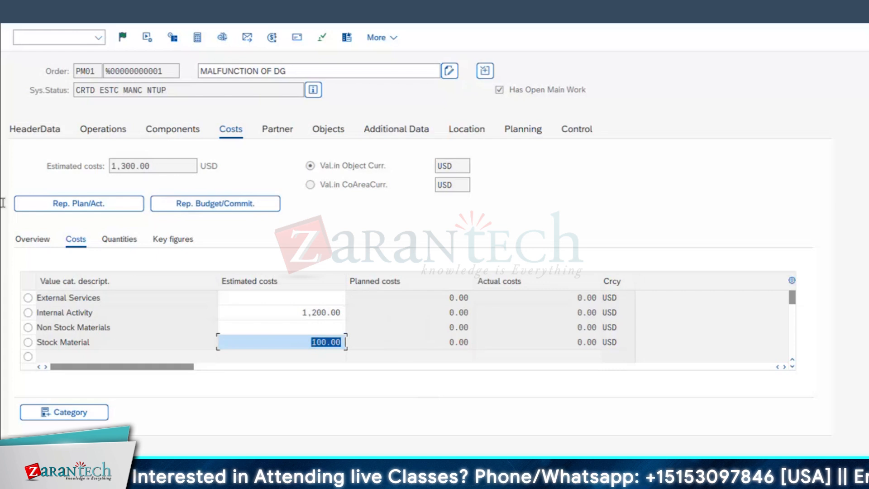
{"action": "left_click", "coordinate": [43, 129]}
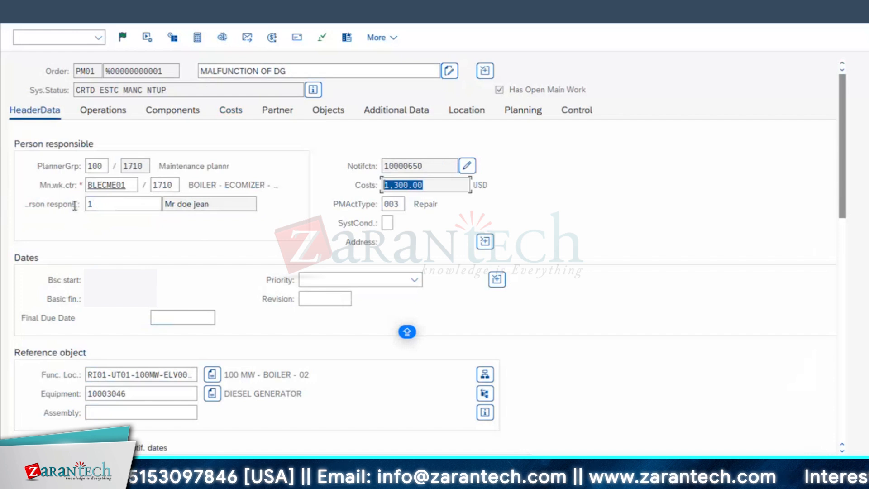
{"action": "left_click", "coordinate": [231, 113]}
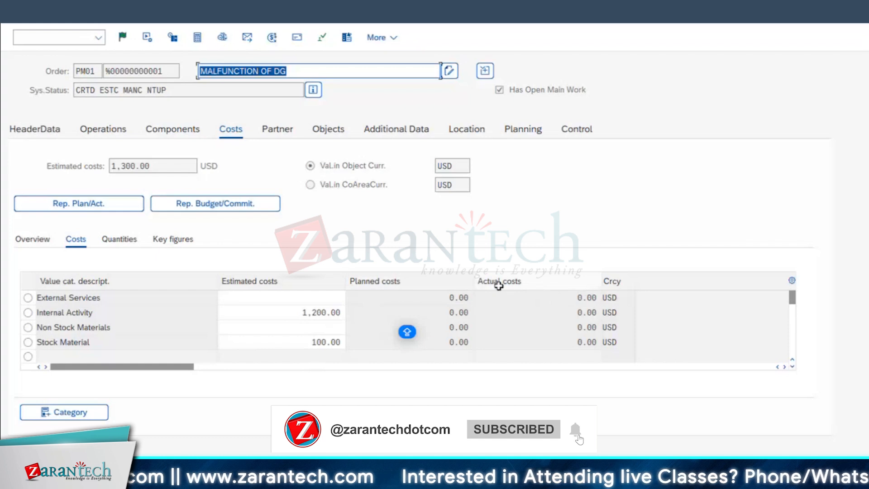
Enter the order's operation short texts: REPLACE THE BEARING for operation 0010 and INSPECTION OF DG for operation 0020
{"action": "left_click", "coordinate": [95, 132]}
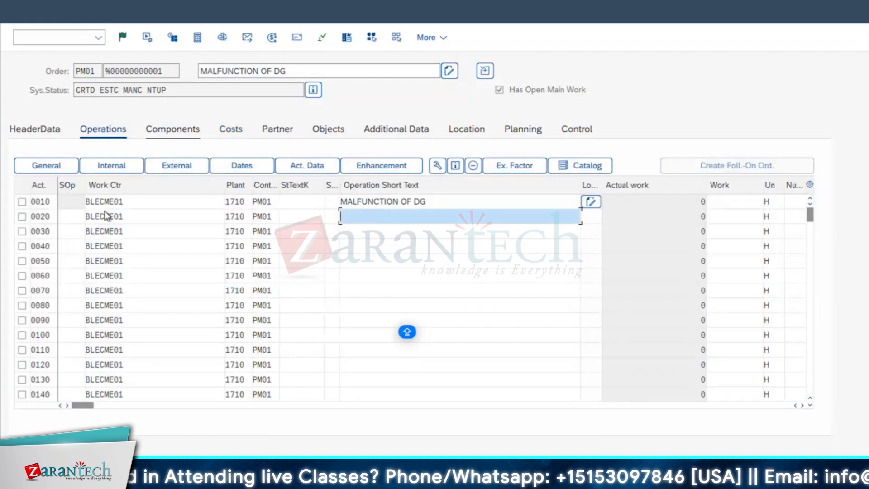
{"action": "left_click", "coordinate": [113, 202]}
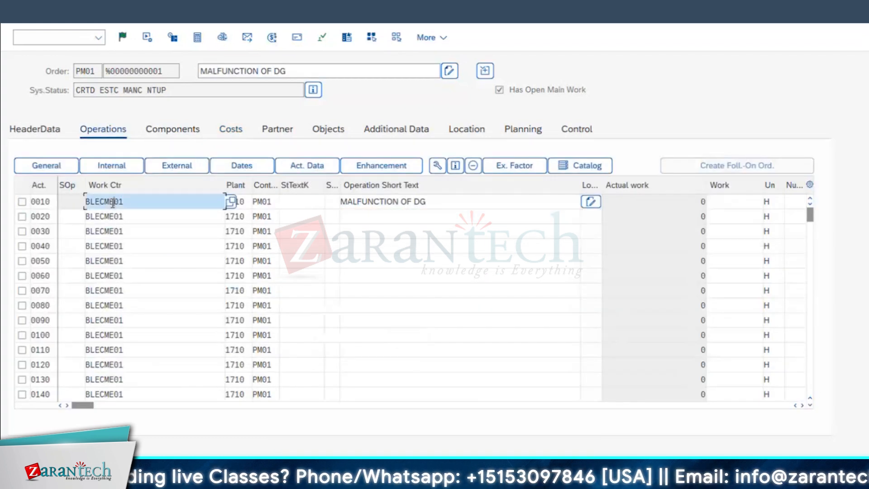
{"action": "left_click", "coordinate": [360, 202]}
{"action": "key", "text": "ctrl+a"}
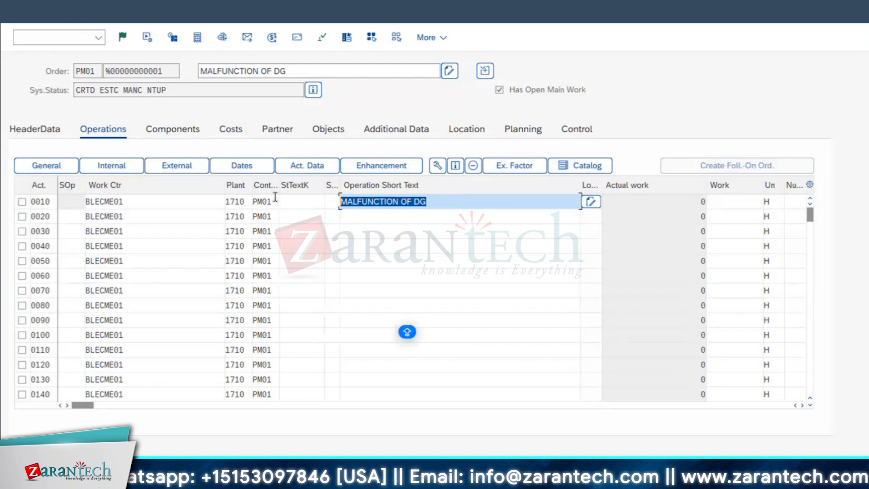
{"action": "type", "text": "REPLACE THE BEARING"}
{"action": "left_click", "coordinate": [364, 219]}
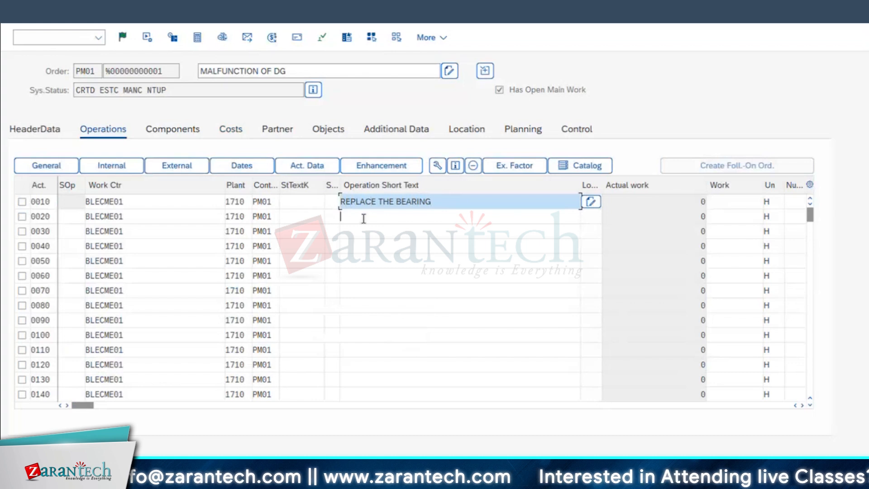
{"action": "type", "text": "INSPECTION"}
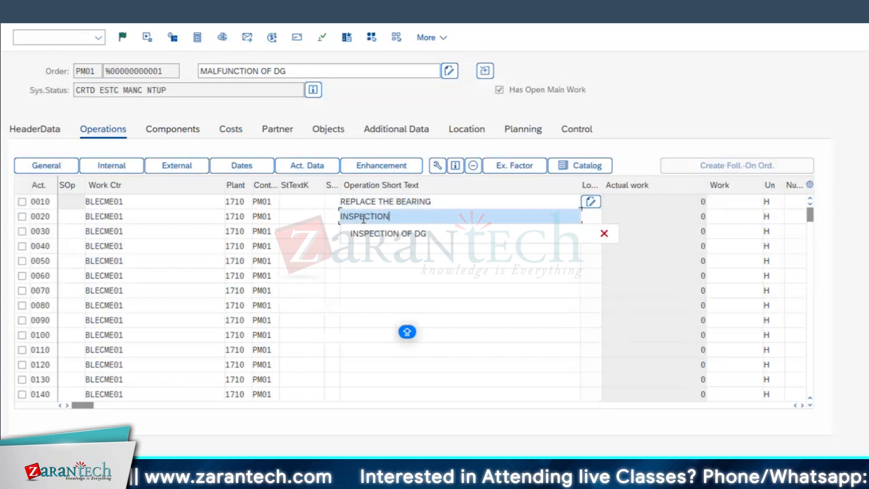
{"action": "type", "text": " OF DG"}
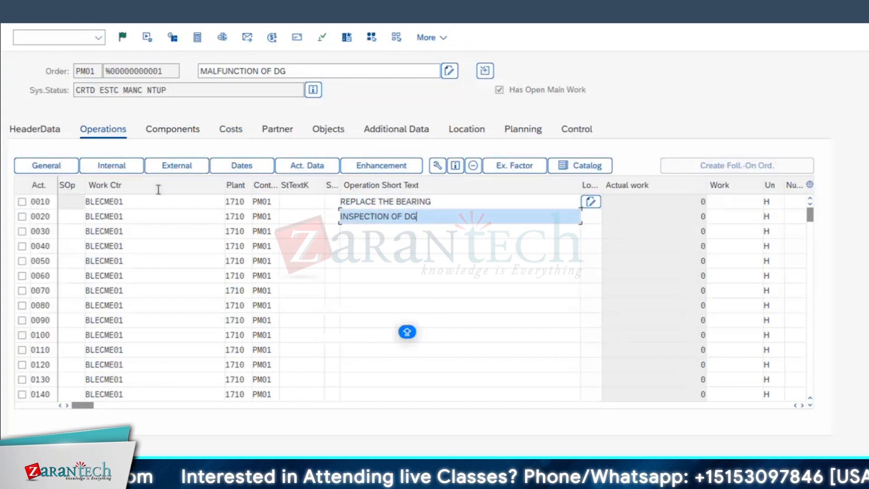
Compare the work centers of operations 0010 and 0020 with the main work center in the order header
{"action": "left_click", "coordinate": [127, 201]}
{"action": "left_click", "coordinate": [371, 207]}
{"action": "left_click_drag", "start_coordinate": [145, 199], "coordinate": [18, 195]}
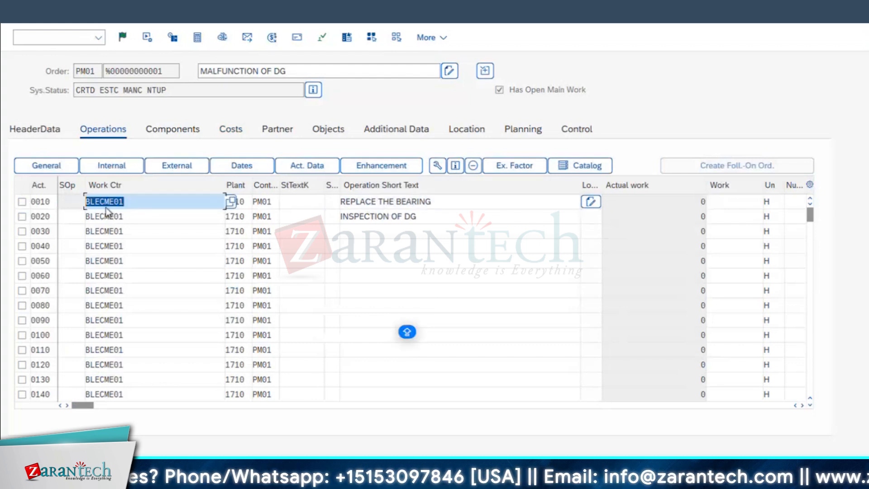
{"action": "left_click", "coordinate": [364, 216]}
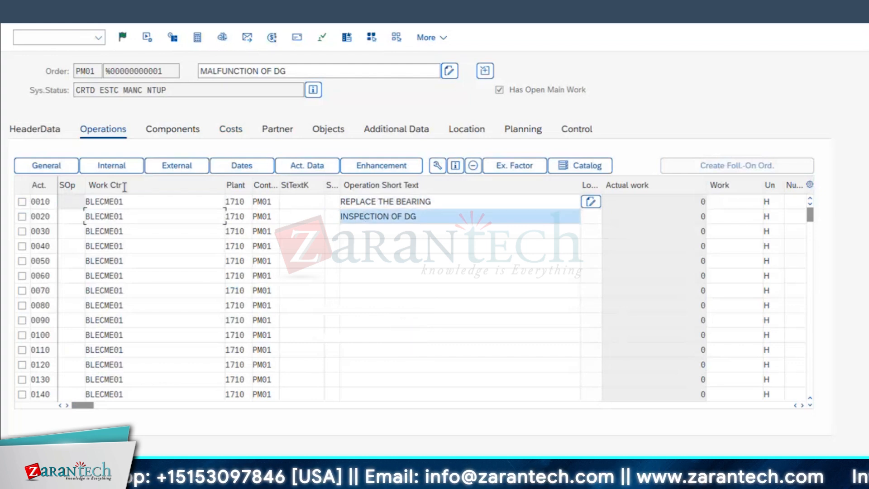
{"action": "left_click", "coordinate": [129, 217]}
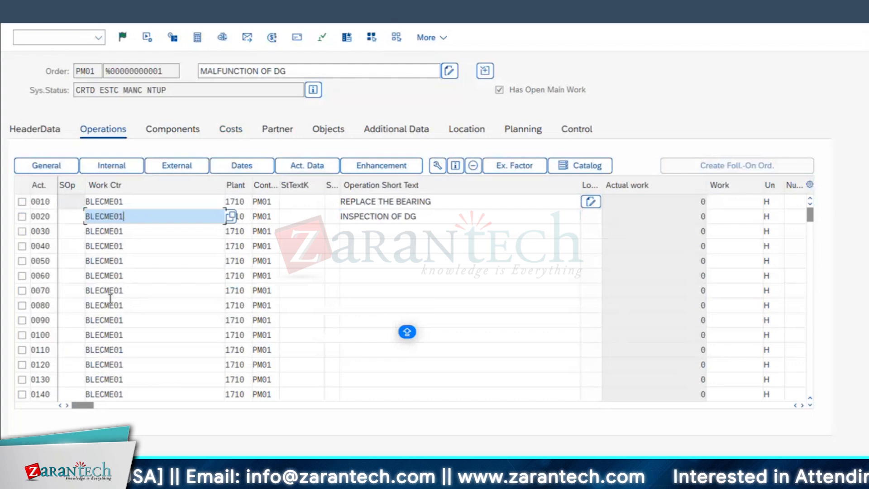
{"action": "left_click", "coordinate": [48, 129]}
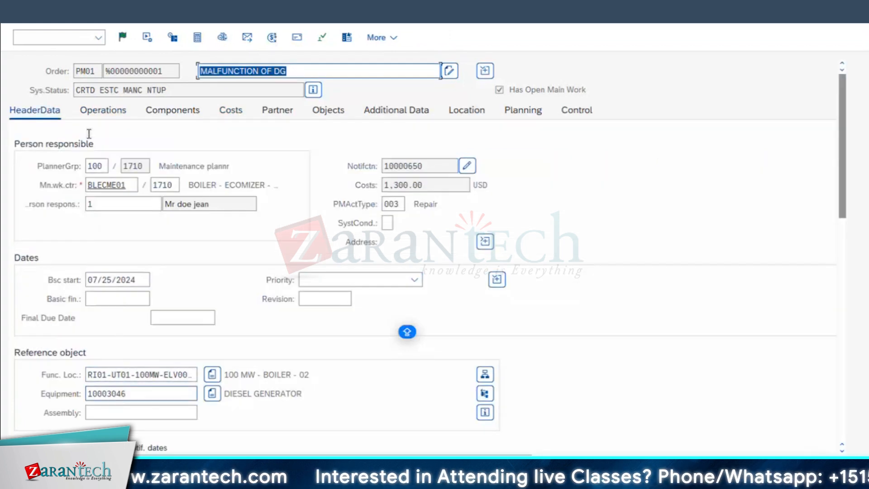
{"action": "left_click", "coordinate": [98, 114]}
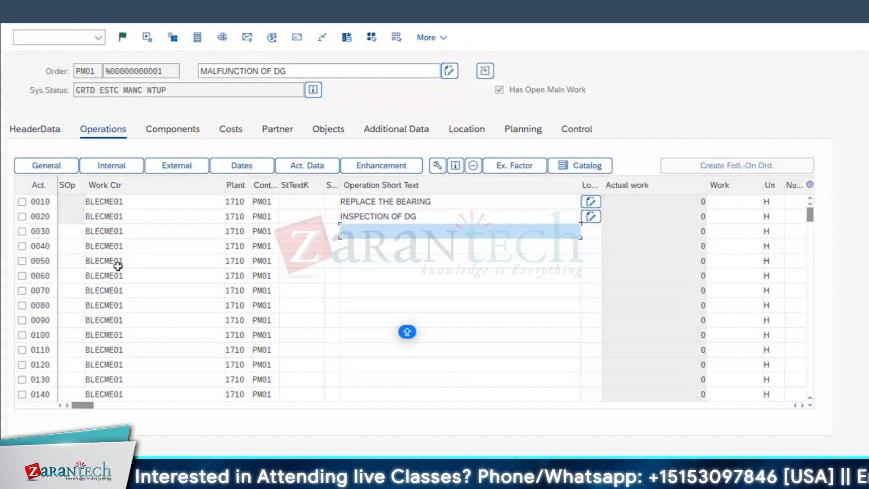
Narrow the Work Ctr and Operation Short Text columns of the operations table
{"action": "left_click_drag", "start_coordinate": [225, 183], "coordinate": [175, 182]}
{"action": "left_click_drag", "start_coordinate": [503, 183], "coordinate": [362, 182]}
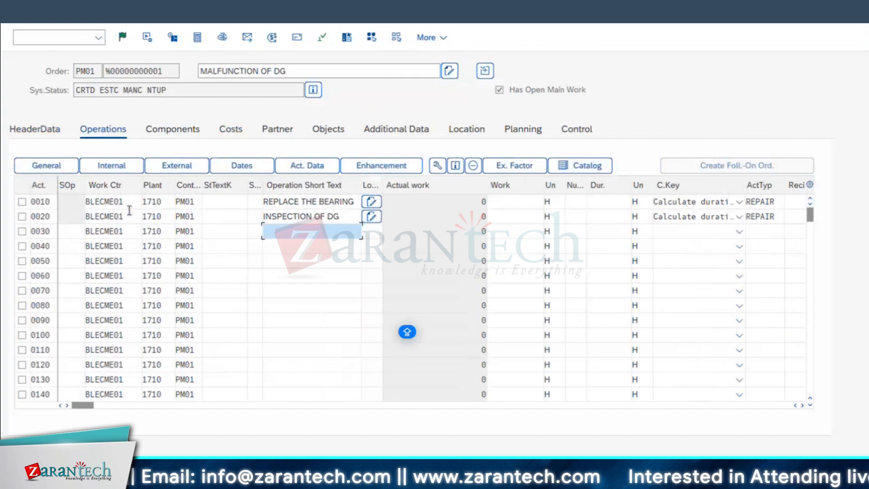
Examine operation 0010's work center details and the available work center categories, and check the main work center in the order header
{"action": "left_click", "coordinate": [107, 200]}
{"action": "double_click", "coordinate": [108, 200]}
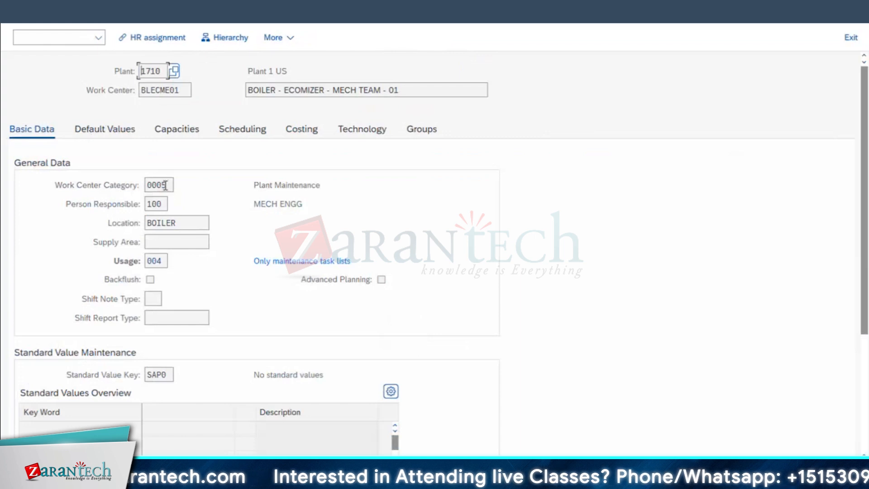
{"action": "left_click", "coordinate": [165, 185]}
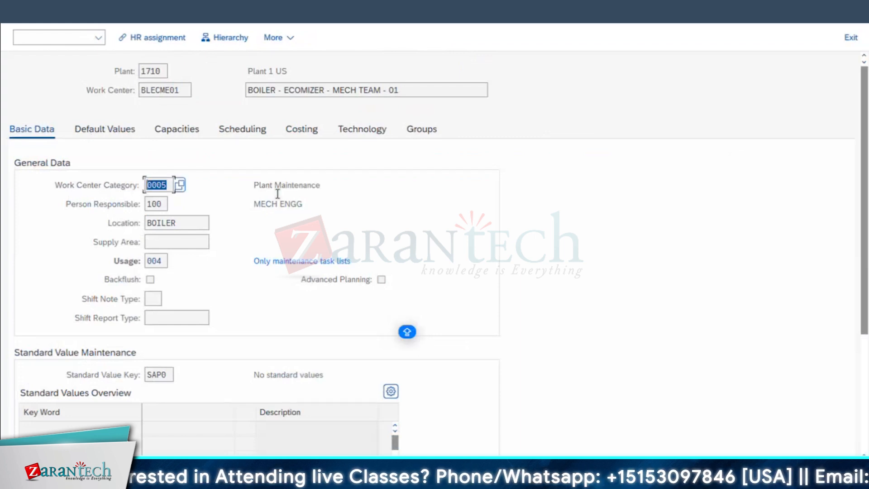
{"action": "left_click", "coordinate": [166, 187]}
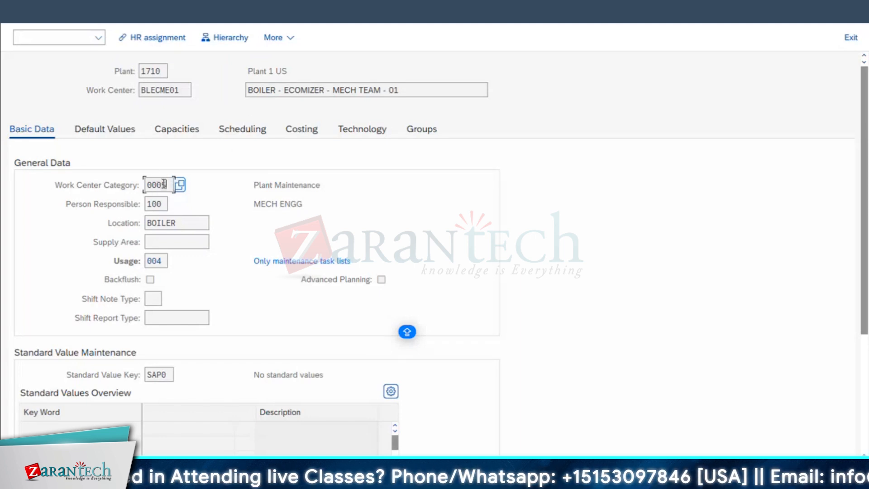
{"action": "left_click", "coordinate": [180, 185]}
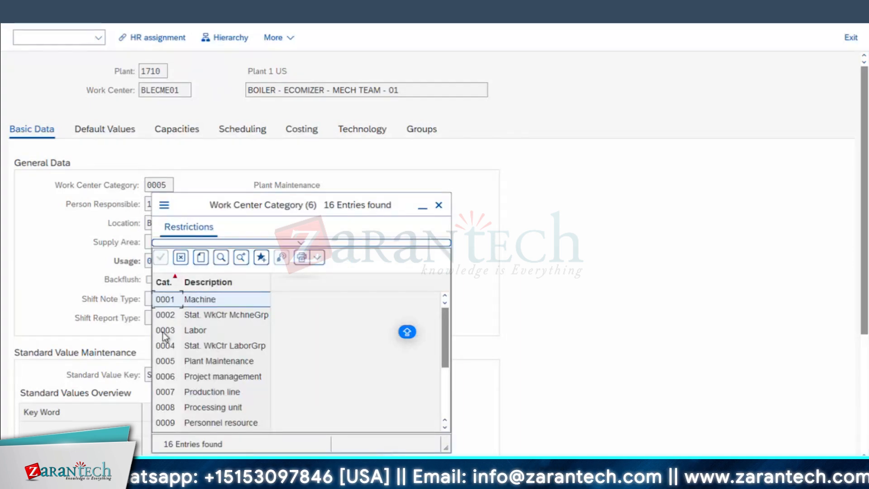
{"action": "left_click", "coordinate": [439, 205]}
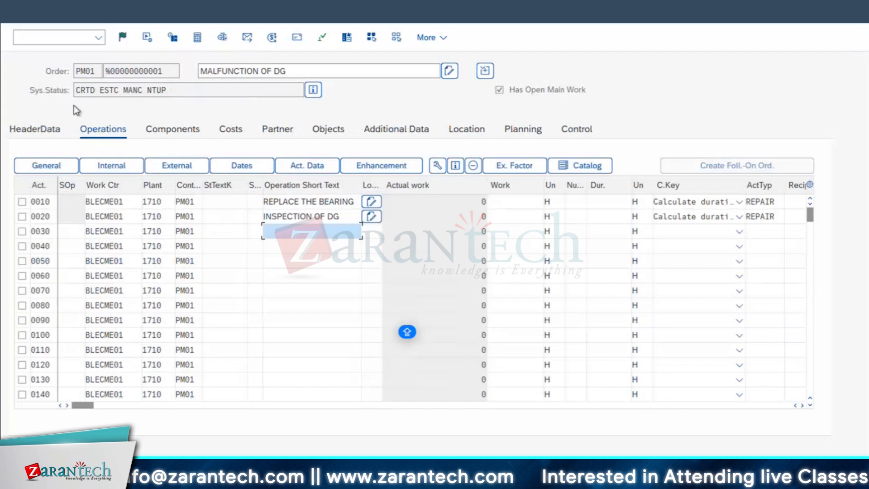
{"action": "left_click", "coordinate": [23, 133]}
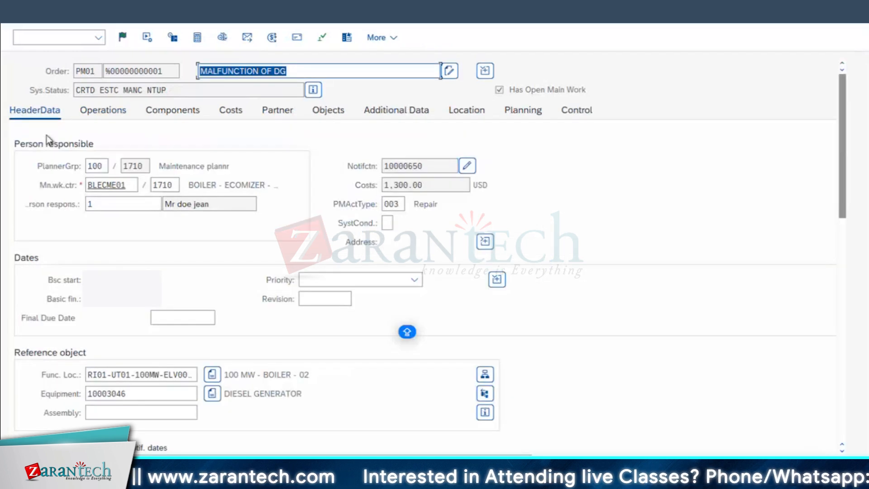
{"action": "left_click_drag", "start_coordinate": [131, 185], "coordinate": [2, 217]}
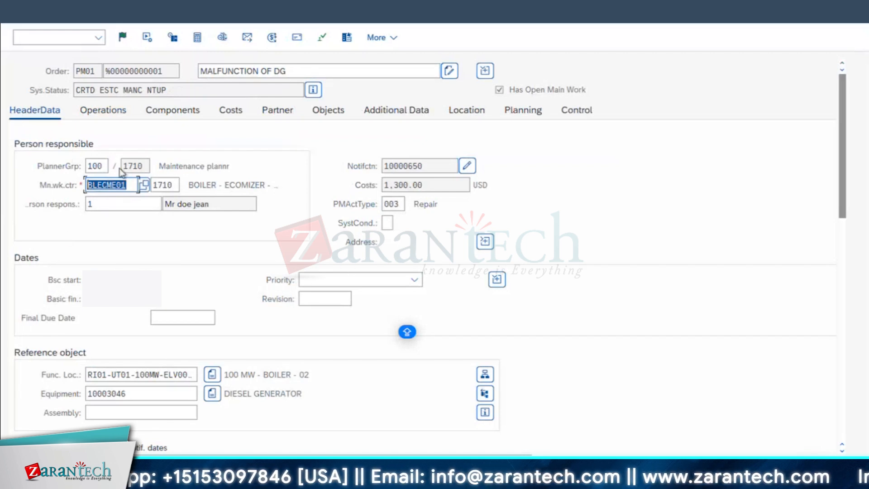
Change the work center of operation 0020, INSPECTION OF DG, to BLECME02
{"action": "left_click", "coordinate": [104, 110]}
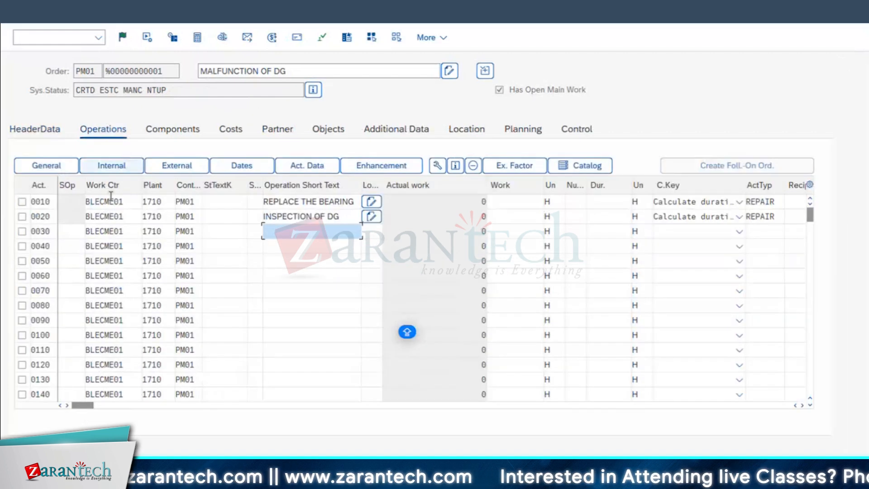
{"action": "left_click", "coordinate": [116, 222]}
{"action": "key", "text": "BackSpace"}
{"action": "type", "text": "2"}
{"action": "left_click", "coordinate": [144, 250]}
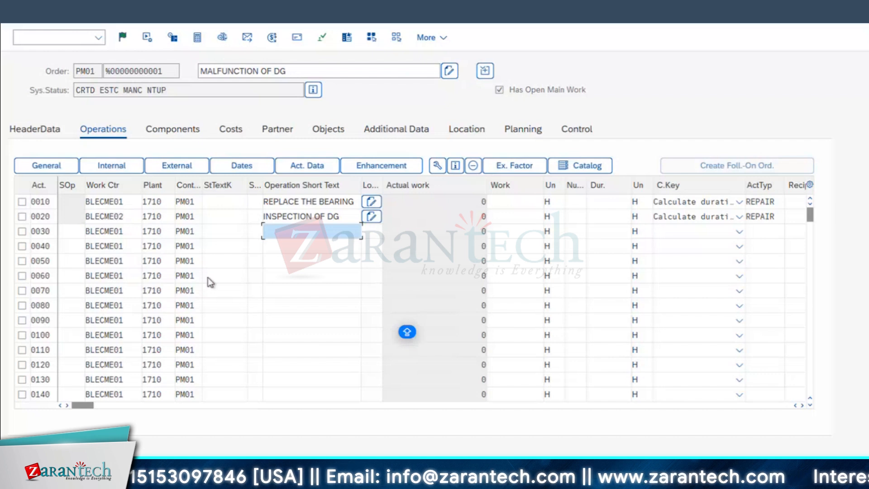
Display work center BLECME02 from operation 0020 and examine its costing data for the internal processing activity type
{"action": "left_click", "coordinate": [114, 219]}
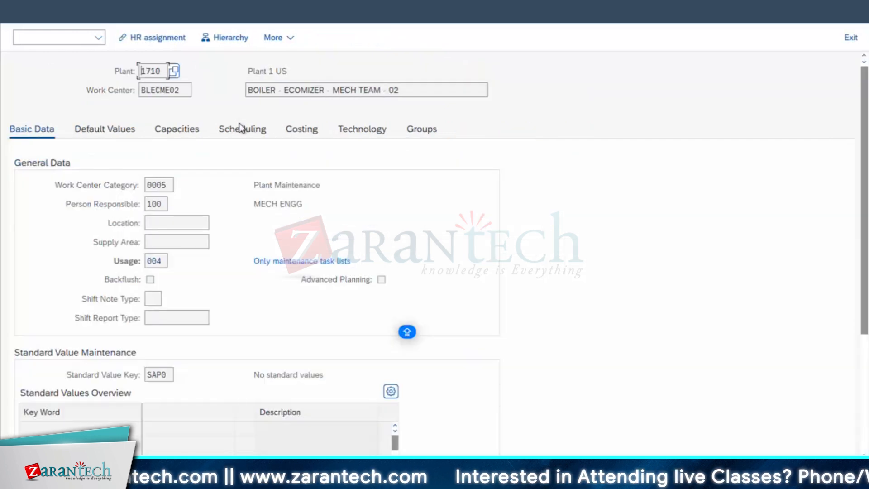
{"action": "left_click", "coordinate": [303, 130]}
{"action": "scroll", "coordinate": [181, 288], "scroll_direction": "down", "scroll_amount": 5}
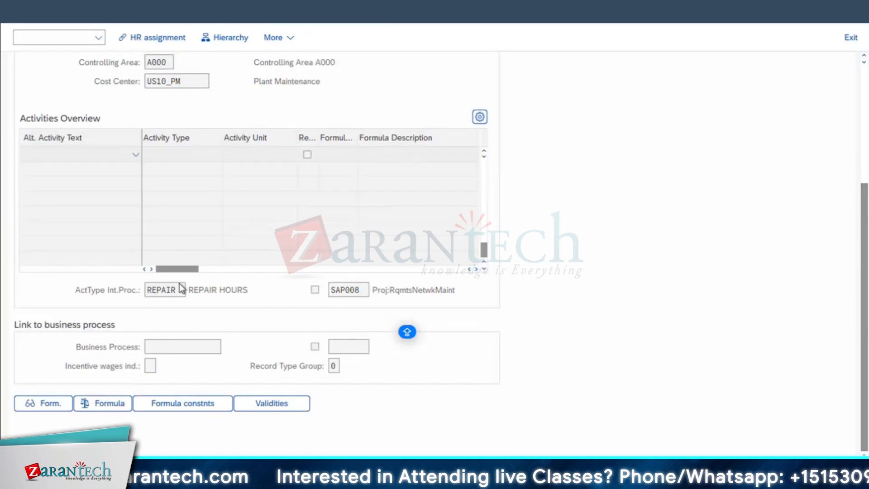
{"action": "left_click_drag", "start_coordinate": [147, 290], "coordinate": [189, 290]}
{"action": "key", "text": "F3"}
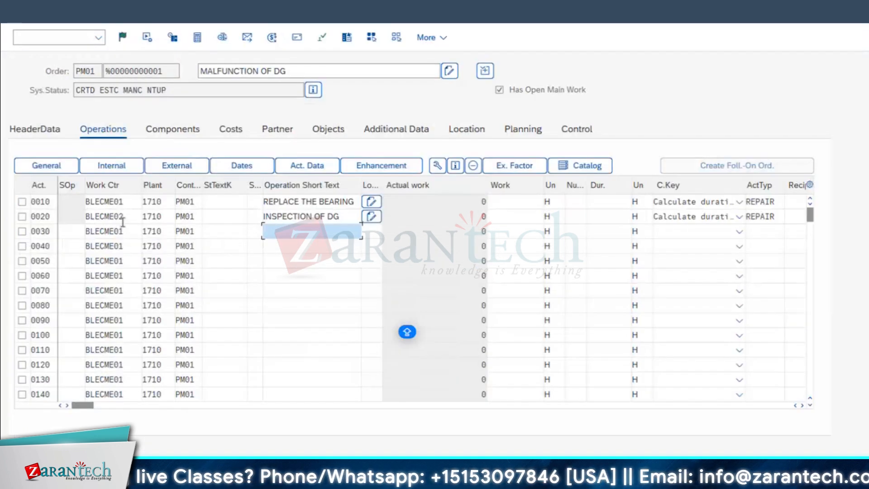
Display work center BLECME01 from operation 0010, examine its costing activity types, and return to the order's operations
{"action": "left_click", "coordinate": [119, 201]}
{"action": "double_click", "coordinate": [119, 201]}
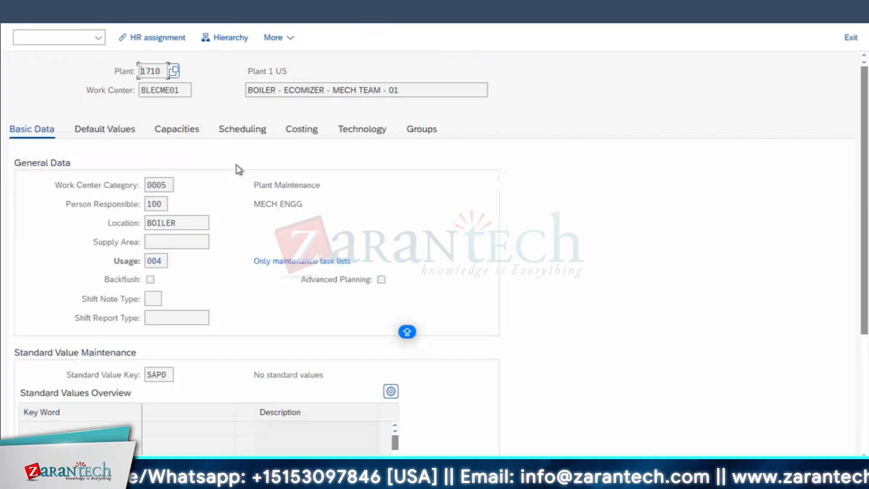
{"action": "left_click", "coordinate": [312, 132]}
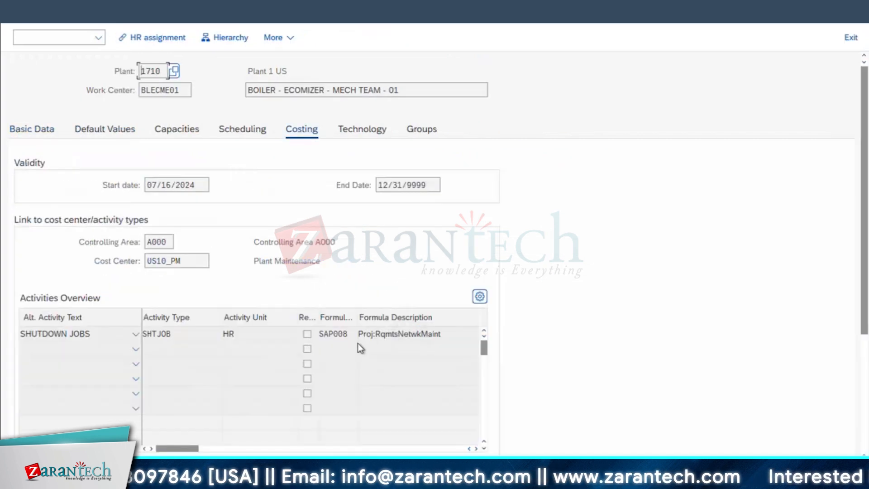
{"action": "scroll", "coordinate": [357, 343], "scroll_direction": "down", "scroll_amount": 2}
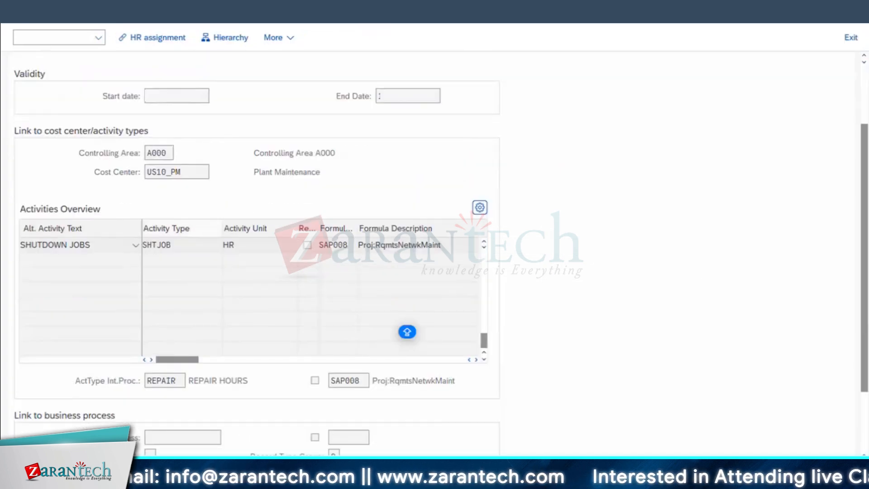
{"action": "key", "text": "F3"}
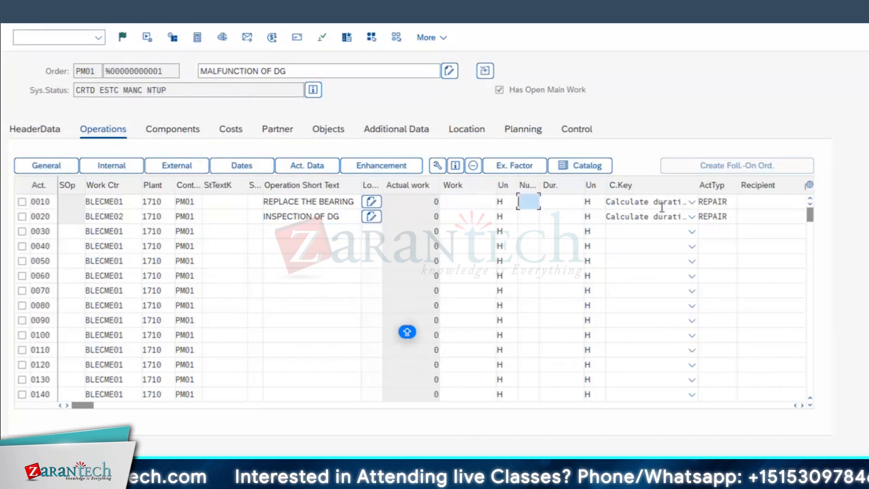
Set operation 0010's calculation key to Calculate work, with a number of 2 and a duration of 3 hours
{"action": "left_click", "coordinate": [691, 202]}
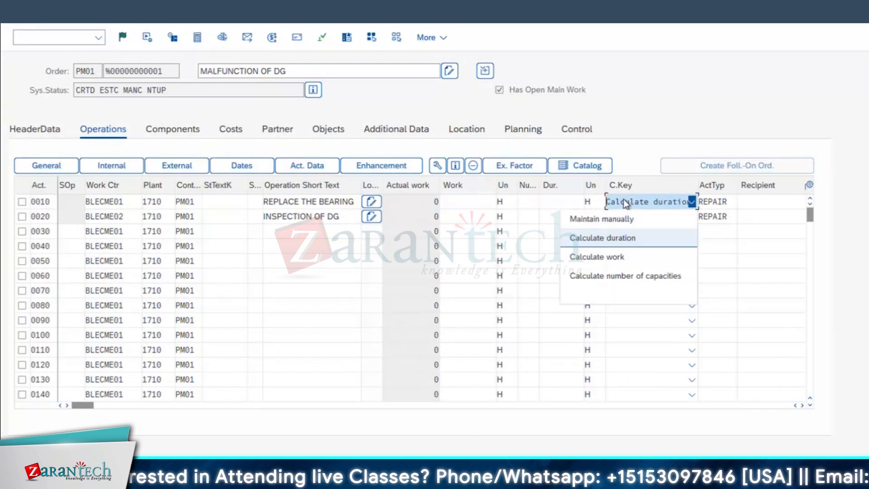
{"action": "left_click", "coordinate": [610, 256]}
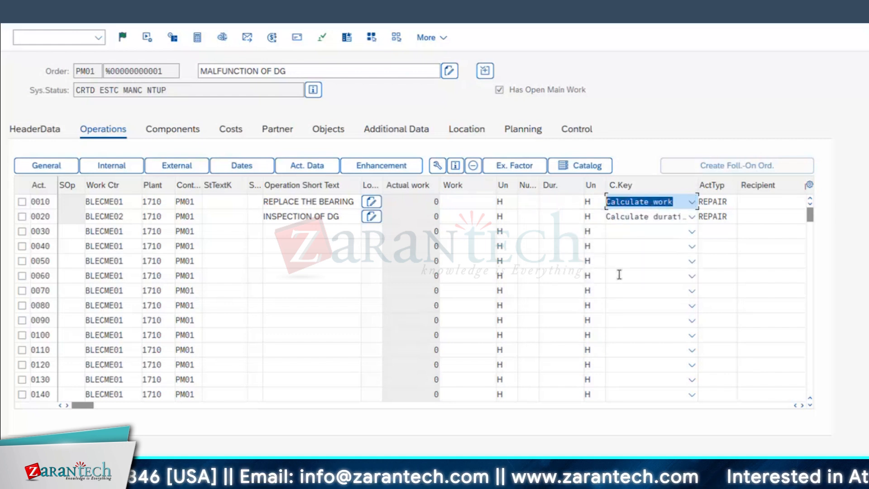
{"action": "key", "text": "shift+Tab"}
{"action": "key", "text": "shift+Tab"}
{"action": "key", "text": "shift+Tab"}
{"action": "type", "text": "2"}
{"action": "key", "text": "Tab"}
{"action": "type", "text": "3"}
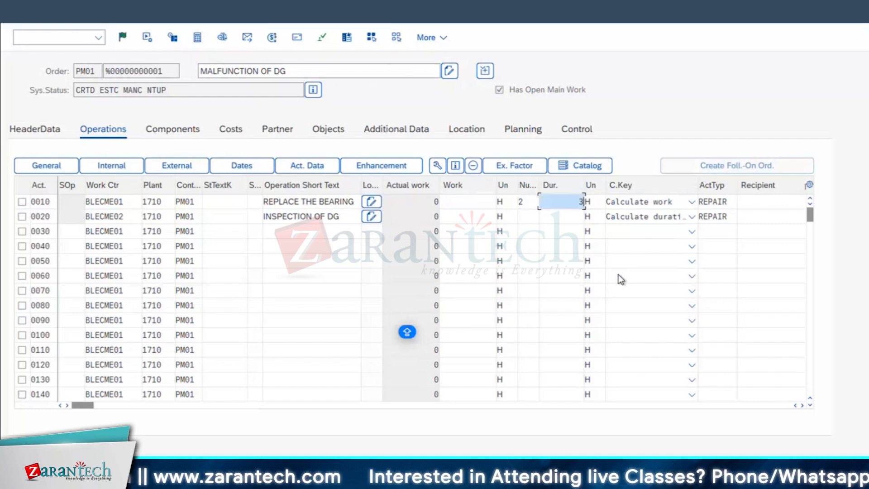
{"action": "key", "text": "Return"}
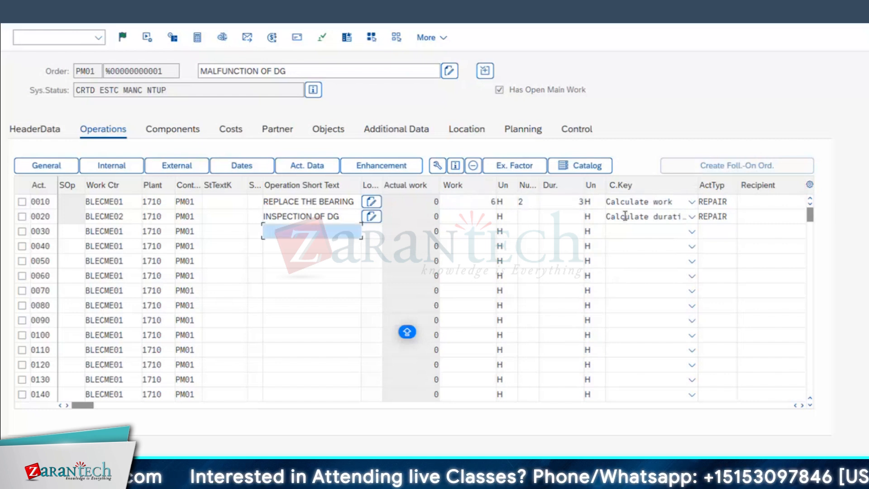
Set operation 0020, INSPECTION OF DG, to a number of 3 and 9 hours of work, then calculate its duration
{"action": "left_click", "coordinate": [529, 217]}
{"action": "type", "text": "3"}
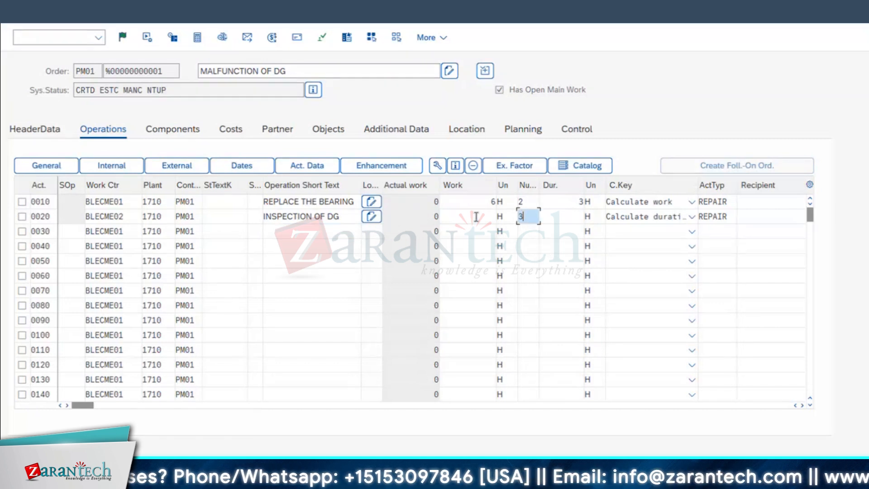
{"action": "left_click", "coordinate": [476, 217]}
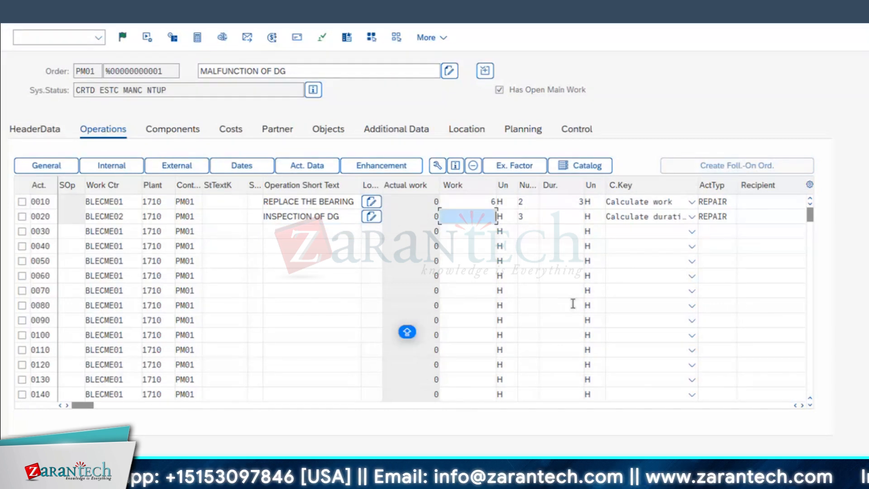
{"action": "type", "text": "9"}
{"action": "left_click", "coordinate": [574, 217]}
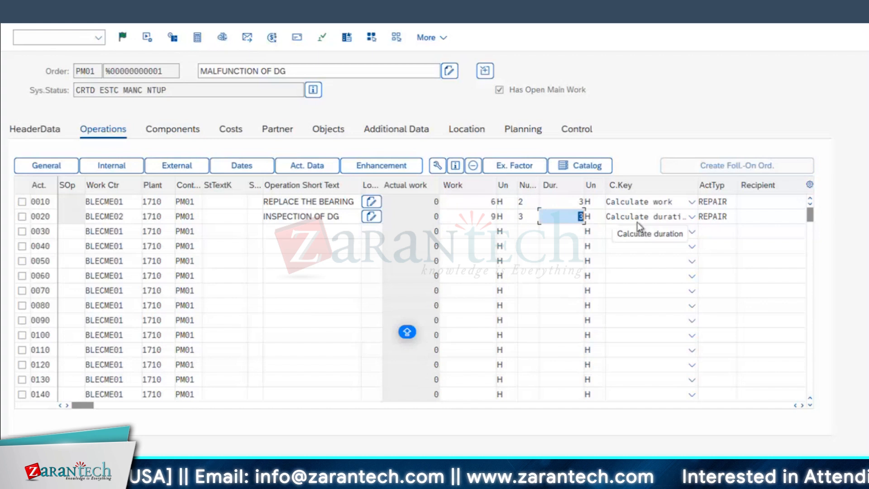
Examine the remaining columns of the operations table, including equipment, notification and the reservation/purchase requisition setting
{"action": "left_click", "coordinate": [801, 406]}
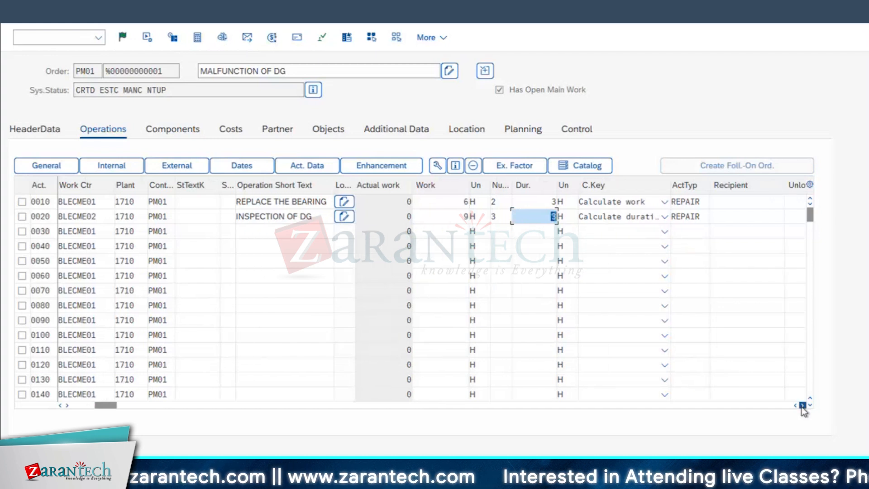
{"action": "left_click", "coordinate": [801, 405]}
{"action": "left_click", "coordinate": [801, 405]}
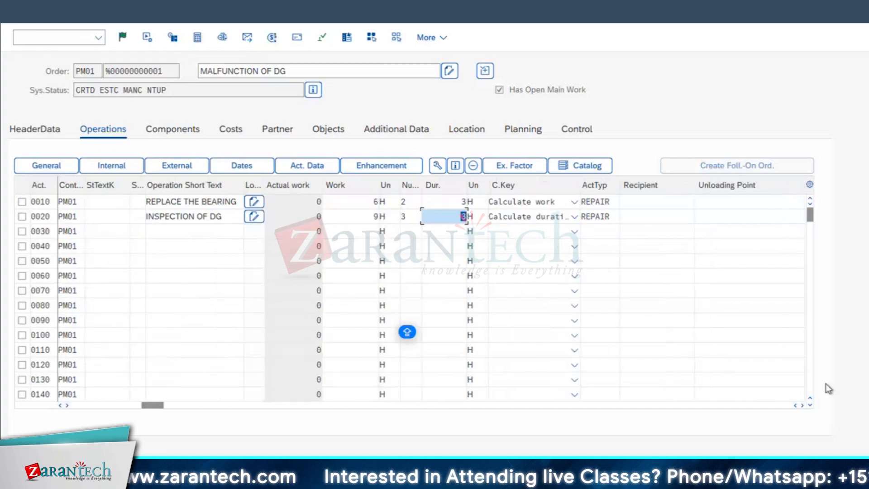
{"action": "left_click", "coordinate": [802, 405]}
{"action": "left_click", "coordinate": [802, 406]}
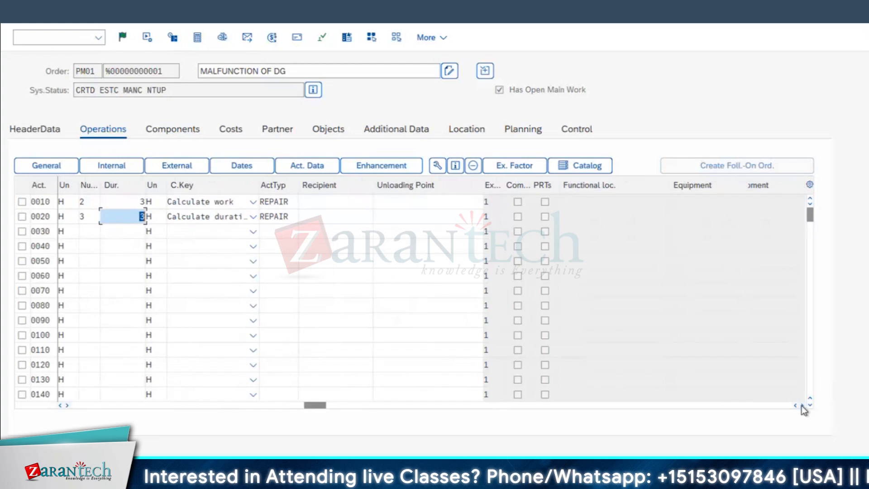
{"action": "left_click", "coordinate": [802, 405]}
{"action": "left_click", "coordinate": [802, 405]}
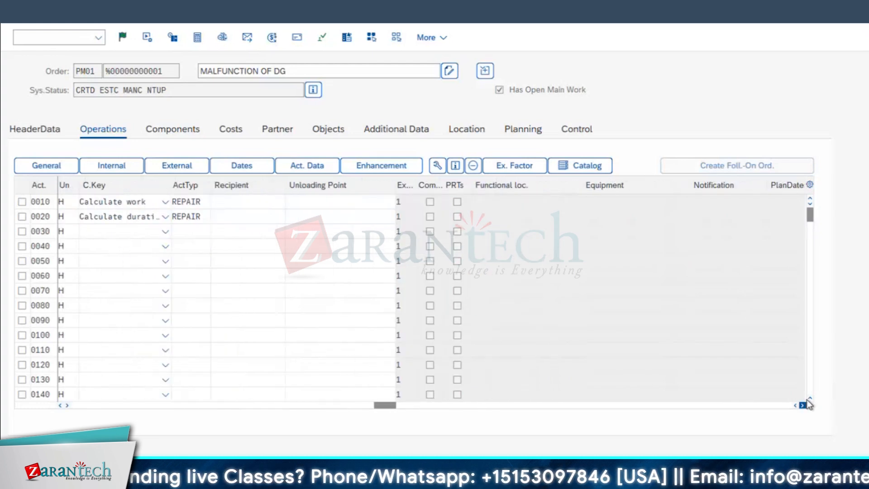
{"action": "left_click", "coordinate": [802, 405]}
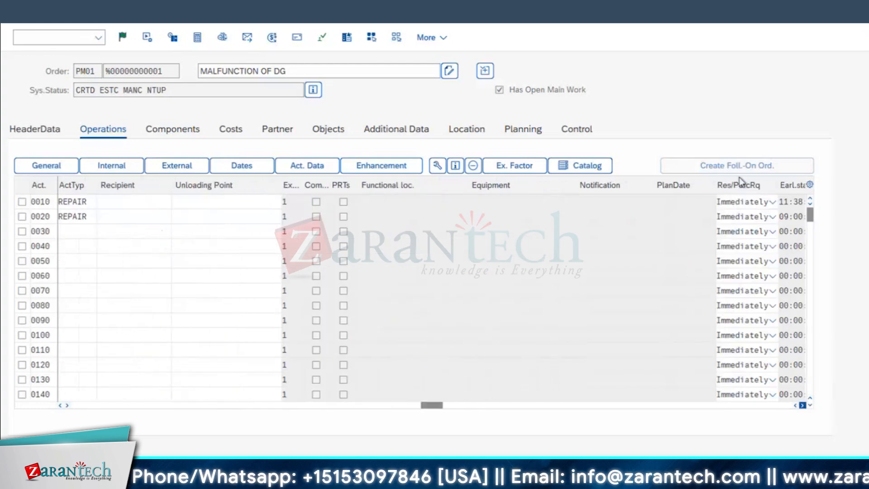
{"action": "left_click_drag", "start_coordinate": [452, 405], "coordinate": [134, 402]}
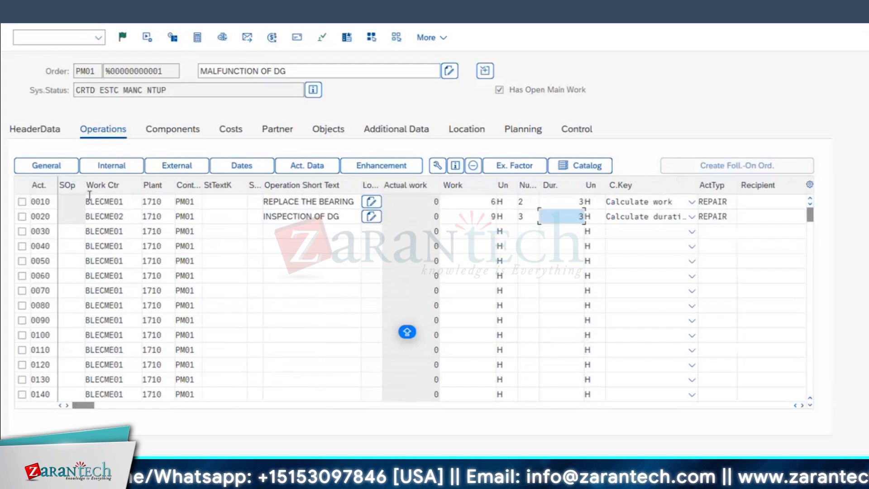
Select operation 0010, REPLACE THE BEARING, and open the order's component list to check the recent entries for item 0010
{"action": "left_click", "coordinate": [21, 202]}
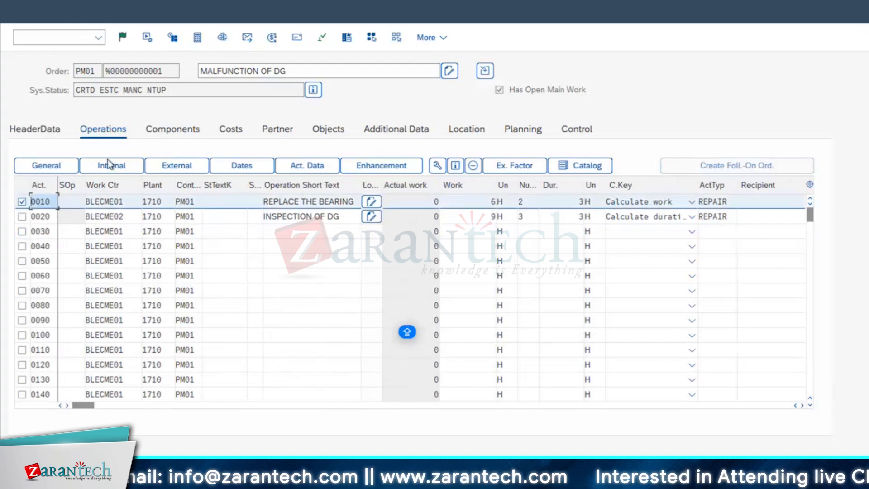
{"action": "left_click", "coordinate": [189, 137]}
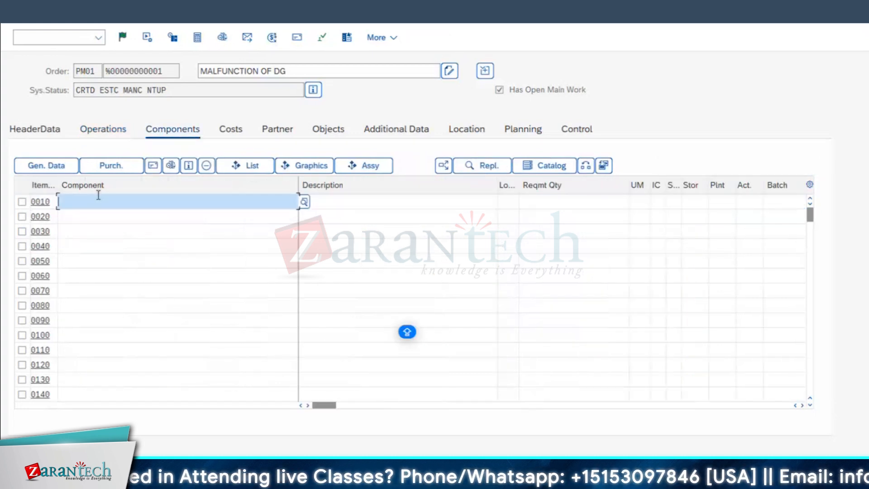
{"action": "left_click", "coordinate": [99, 196]}
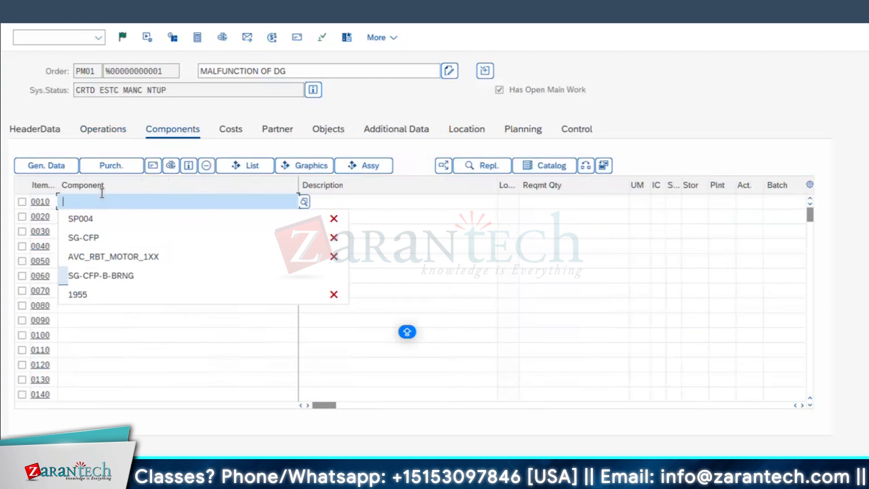
{"action": "key", "text": "Escape"}
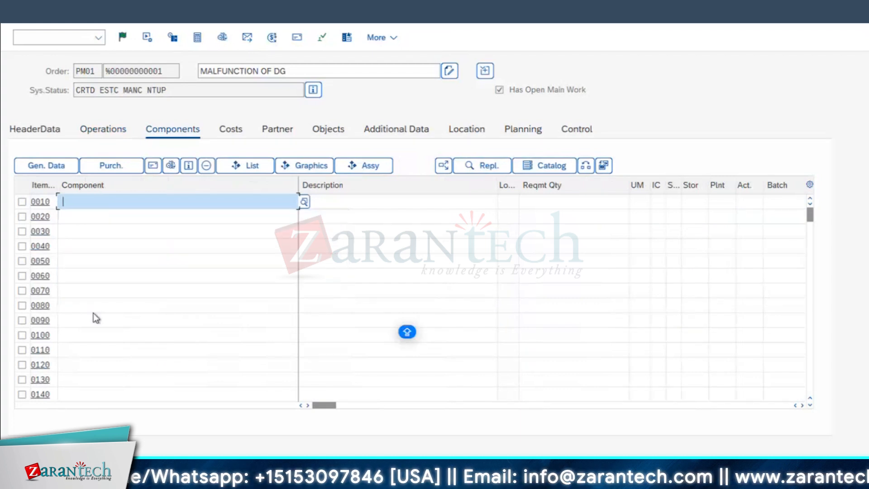
{"action": "left_click", "coordinate": [99, 203]}
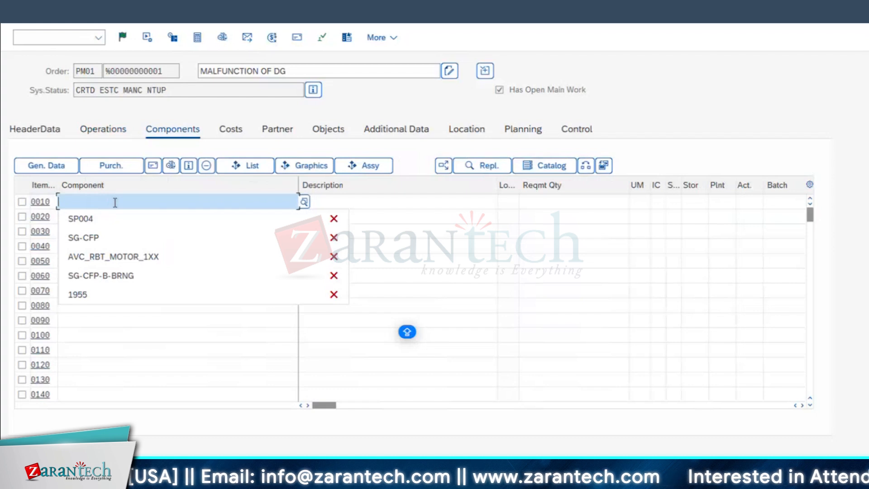
{"action": "left_click", "coordinate": [181, 349]}
Display the diesel generator's structure list for operation 0010, expanded upwards, and return to the order's components
{"action": "left_click", "coordinate": [253, 165]}
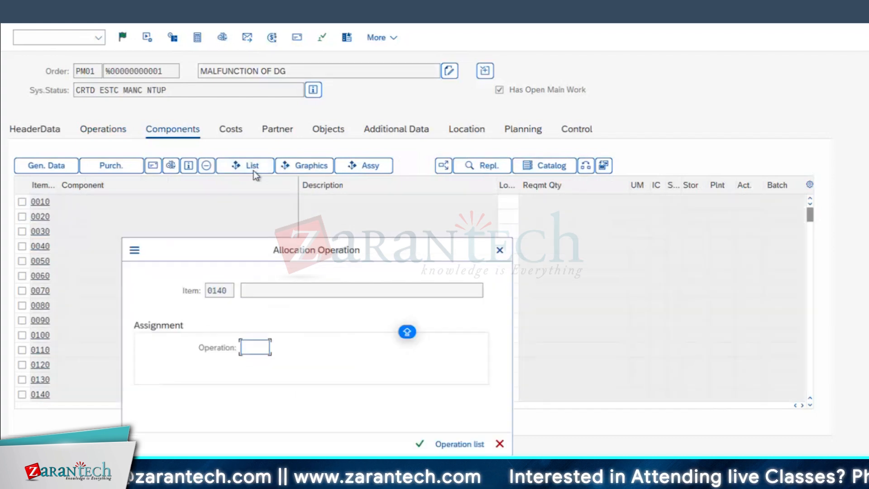
{"action": "type", "text": "0010"}
{"action": "key", "text": "Return"}
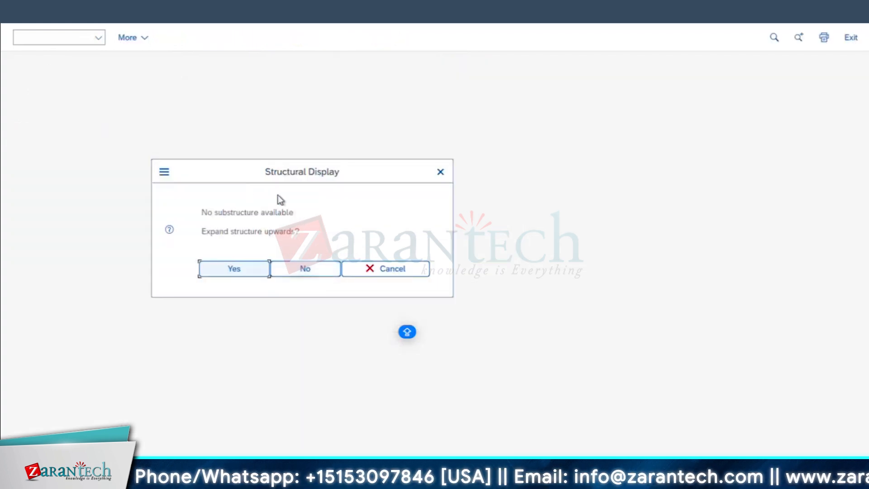
{"action": "left_click", "coordinate": [223, 270]}
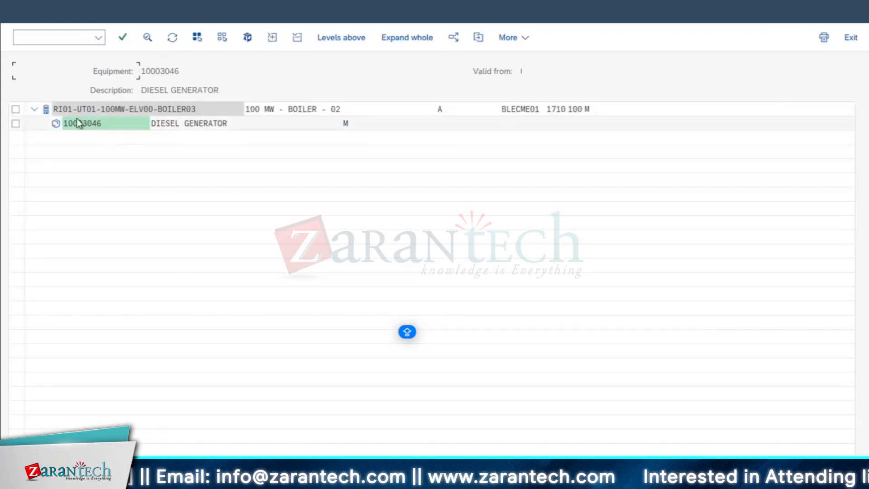
{"action": "left_click", "coordinate": [27, 17]}
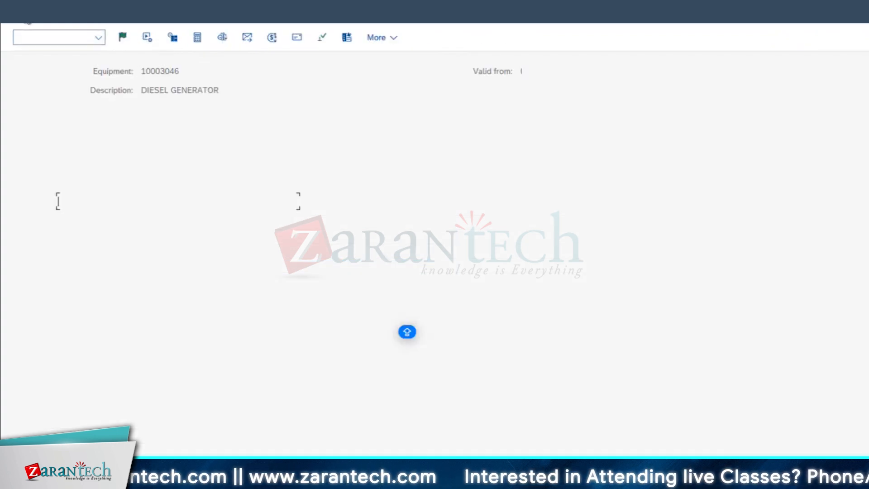
{"action": "left_click", "coordinate": [126, 202]}
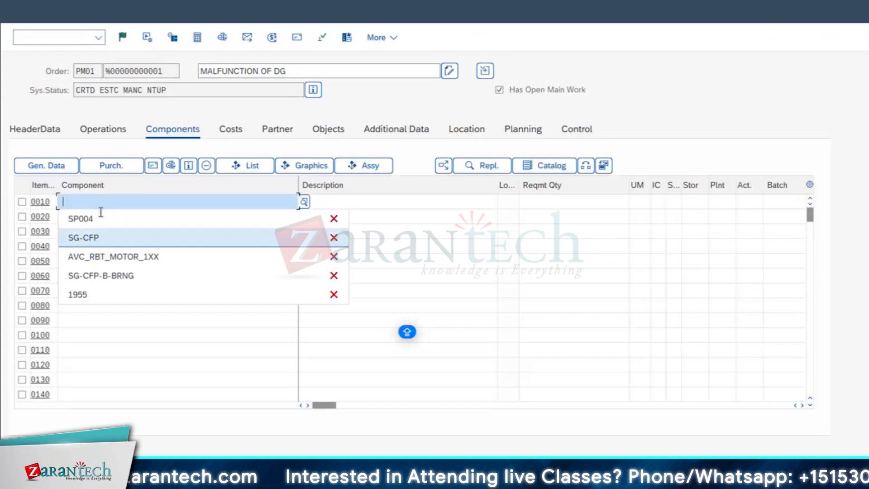
{"action": "left_click", "coordinate": [109, 305]}
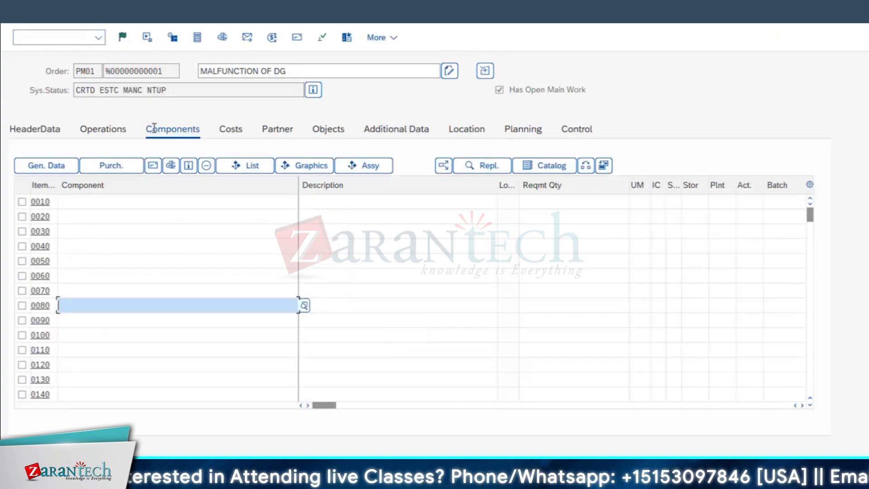
Copy the diesel generator's equipment number from the order header and start creating an equipment BOM in a new SAP window
{"action": "left_click", "coordinate": [39, 129]}
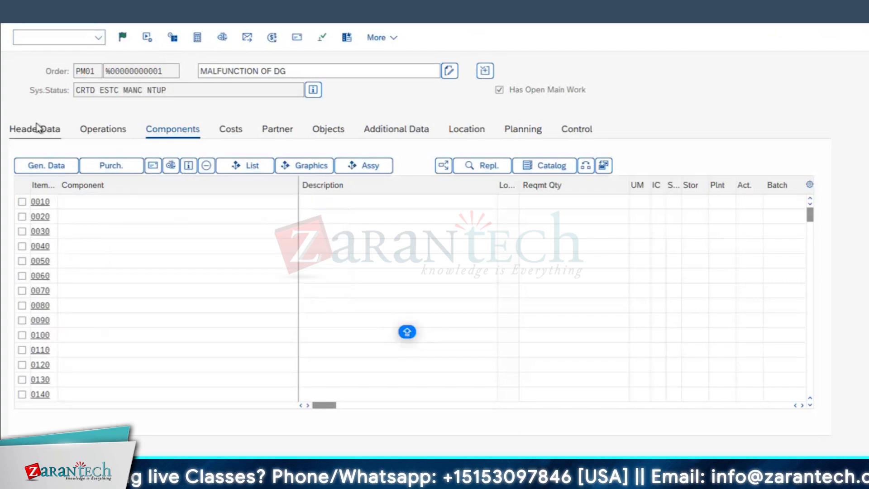
{"action": "double_click", "coordinate": [131, 392]}
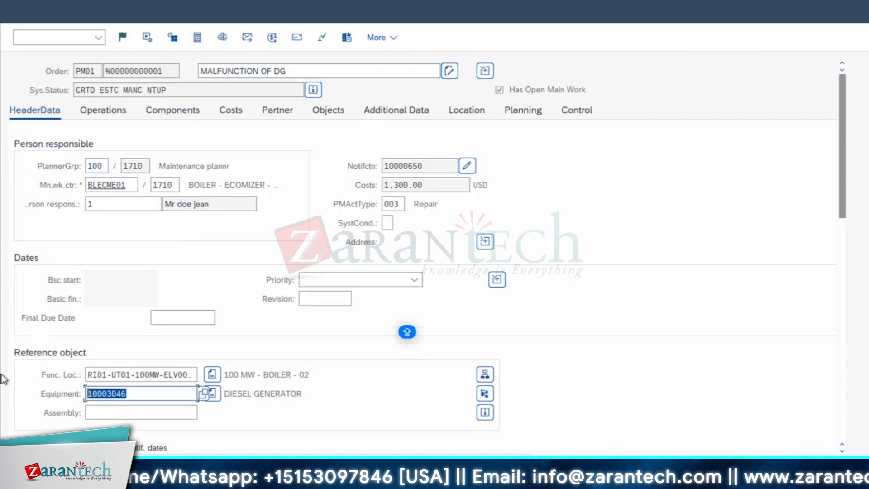
{"action": "left_click", "coordinate": [303, 415]}
{"action": "left_click", "coordinate": [194, 6]}
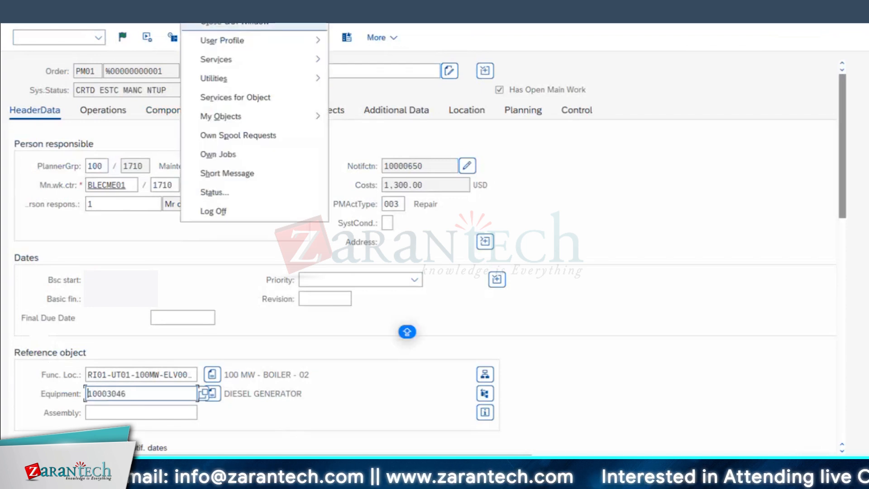
{"action": "left_click", "coordinate": [215, 19]}
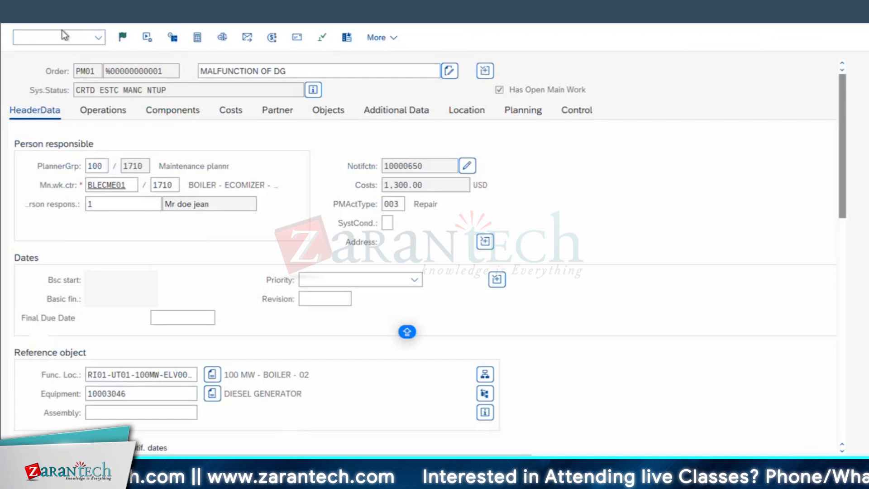
{"action": "type", "text": "IR01"}
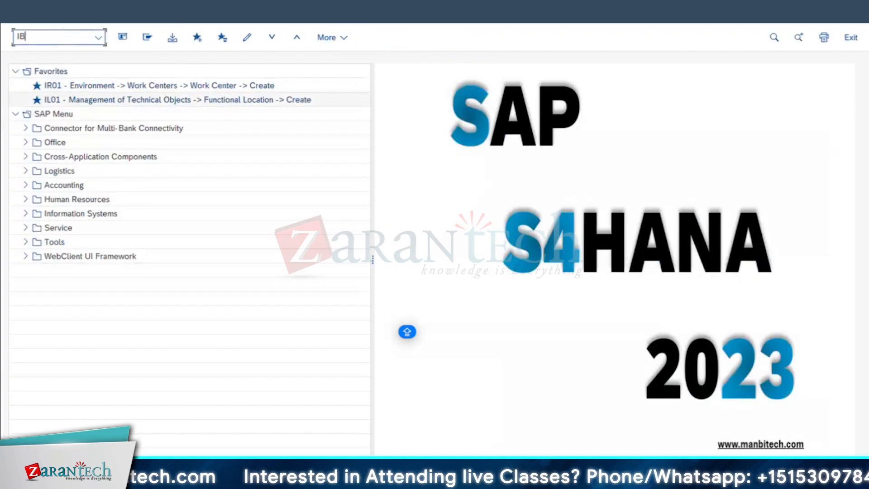
{"action": "key", "text": "Return"}
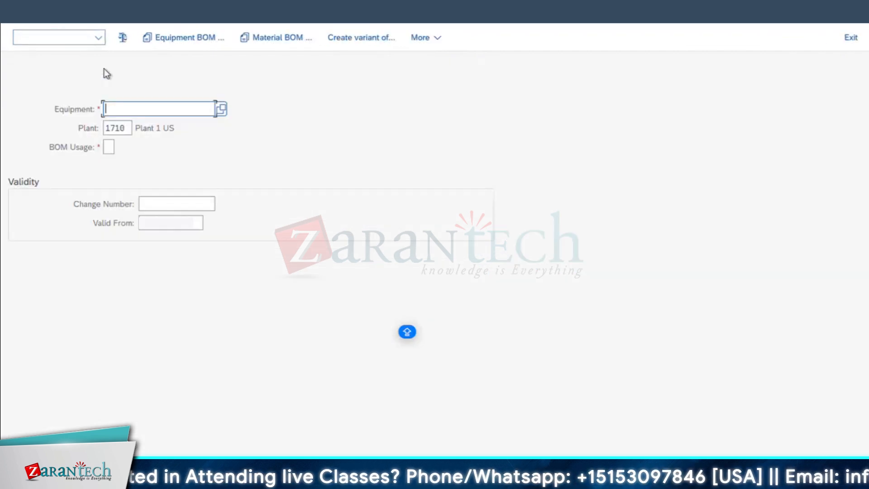
Enter equipment 10003046 with BOM usage 4 and open the BOM's item list at the first component
{"action": "type", "text": "10003046"}
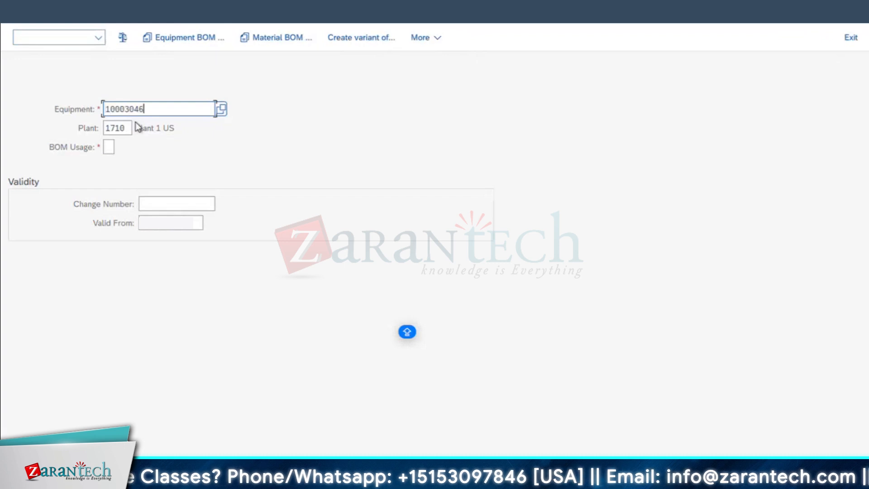
{"action": "left_click", "coordinate": [108, 147]}
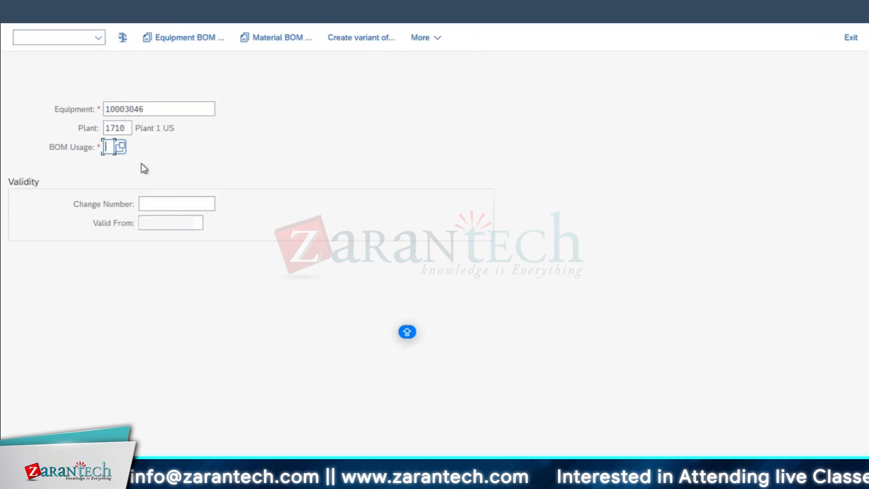
{"action": "left_click", "coordinate": [117, 164]}
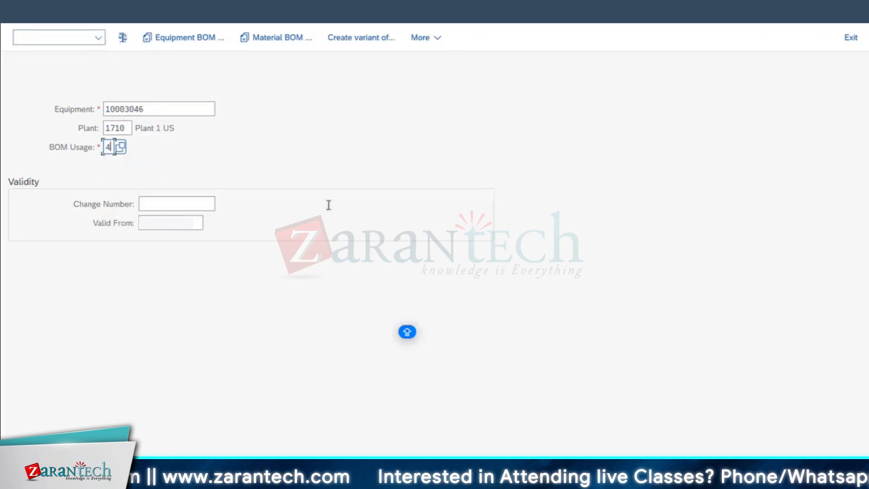
{"action": "key", "text": "Return"}
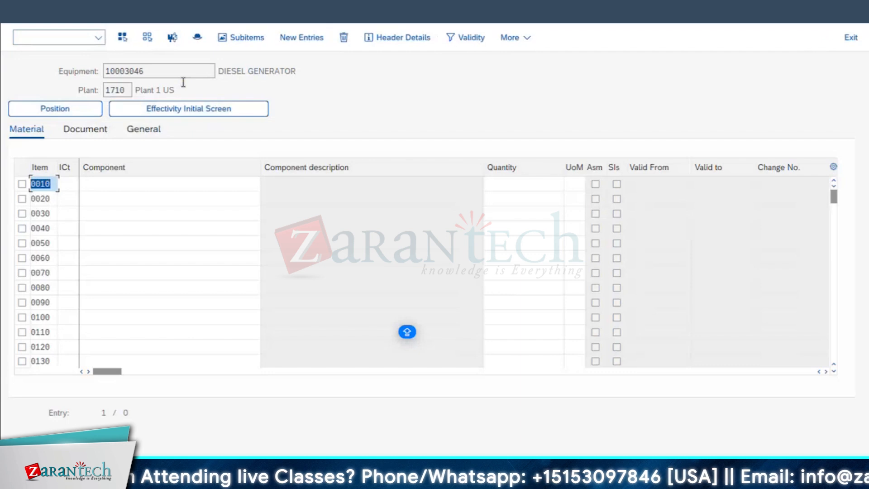
{"action": "left_click", "coordinate": [116, 184]}
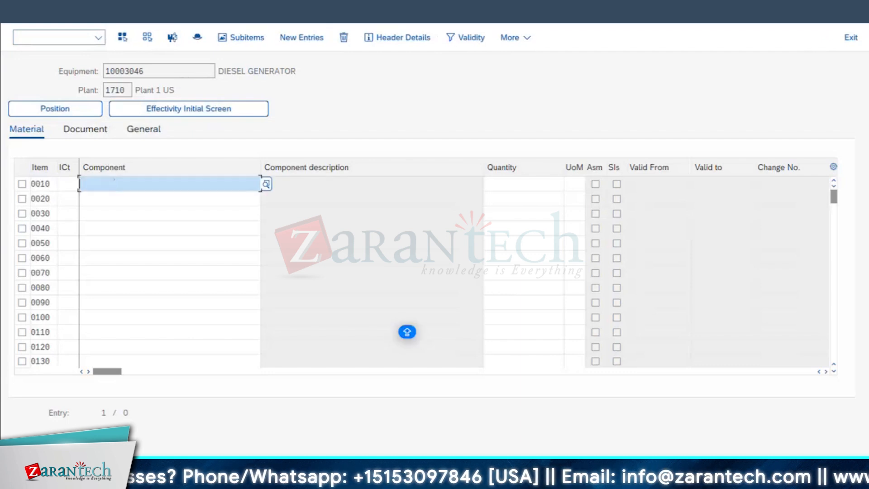
Switch away from the equipment BOM window, open material SG-CFP for changing and display its Basic Data 1 view
{"action": "left_click", "coordinate": [289, 479]}
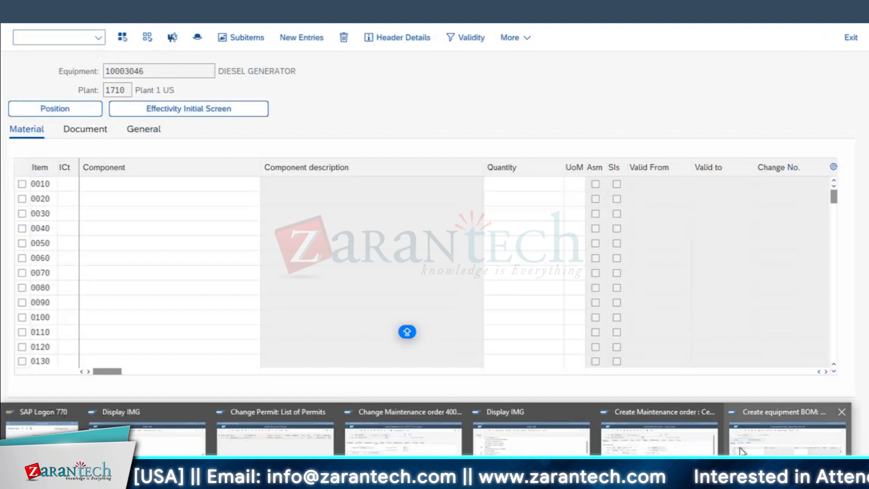
{"action": "left_click", "coordinate": [658, 436]}
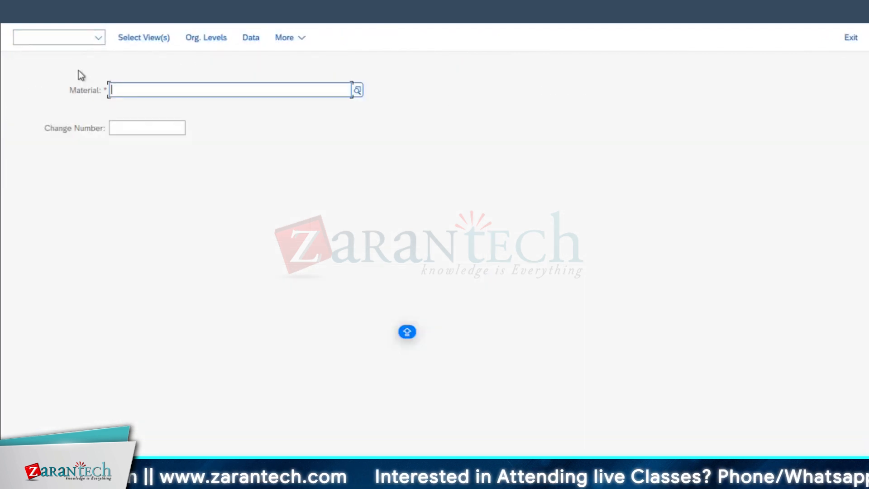
{"action": "type", "text": "SG-CFP"}
{"action": "key", "text": "Return"}
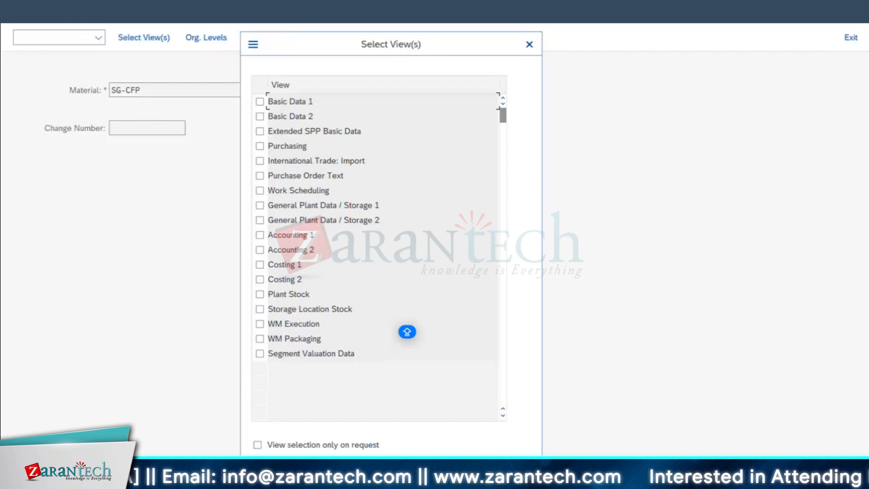
{"action": "left_click", "coordinate": [261, 103]}
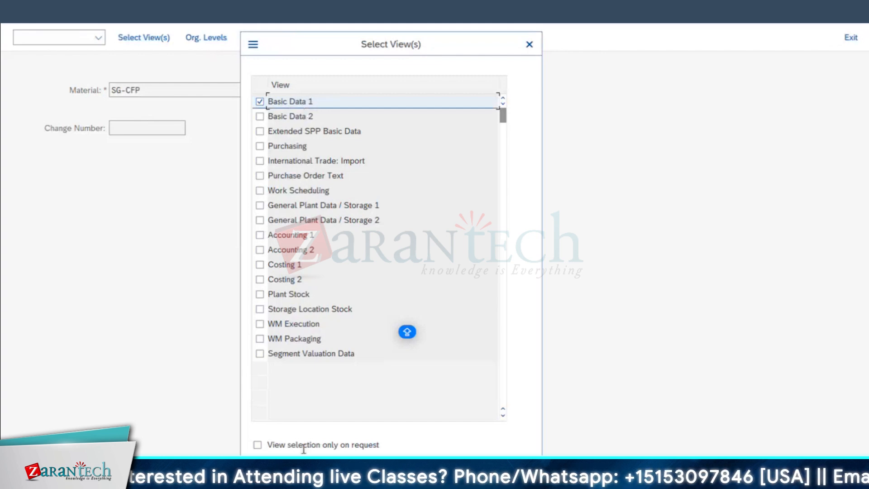
{"action": "key", "text": "Return"}
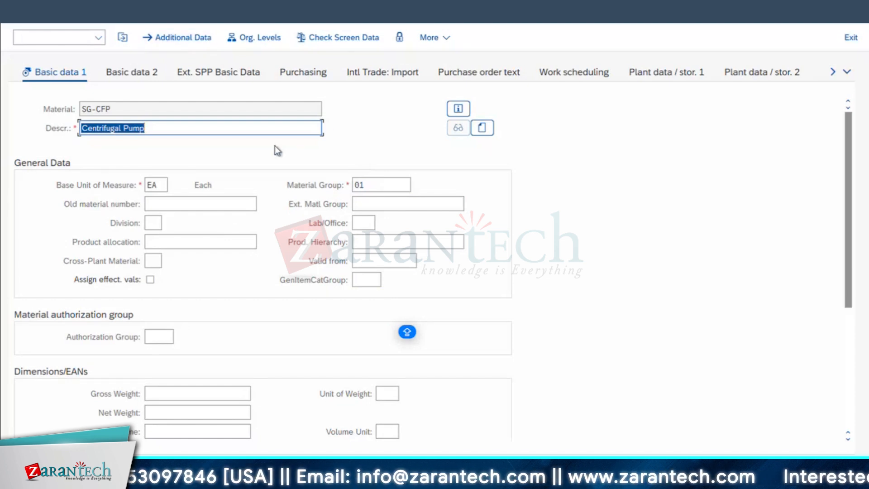
Display the material's first plant data and storage view for plant 1710 and storage location 171A
{"action": "left_click", "coordinate": [847, 72]}
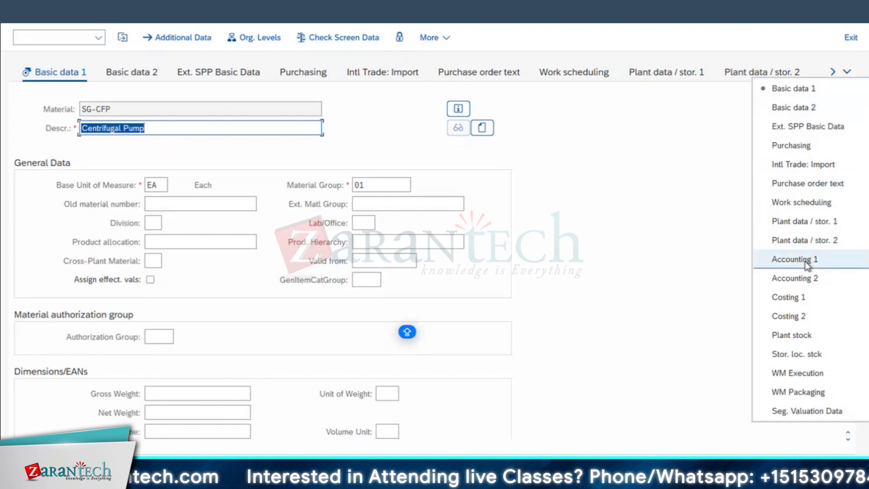
{"action": "left_click", "coordinate": [804, 221]}
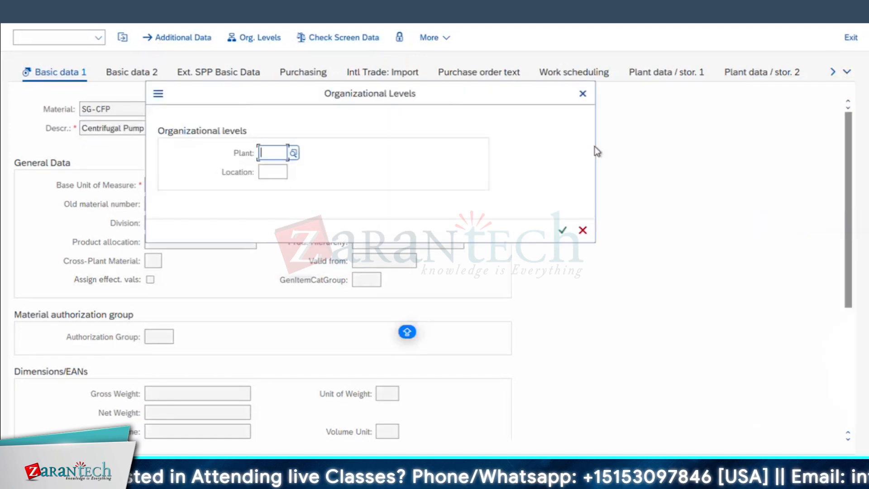
{"action": "left_click", "coordinate": [276, 169]}
{"action": "left_click", "coordinate": [277, 173]}
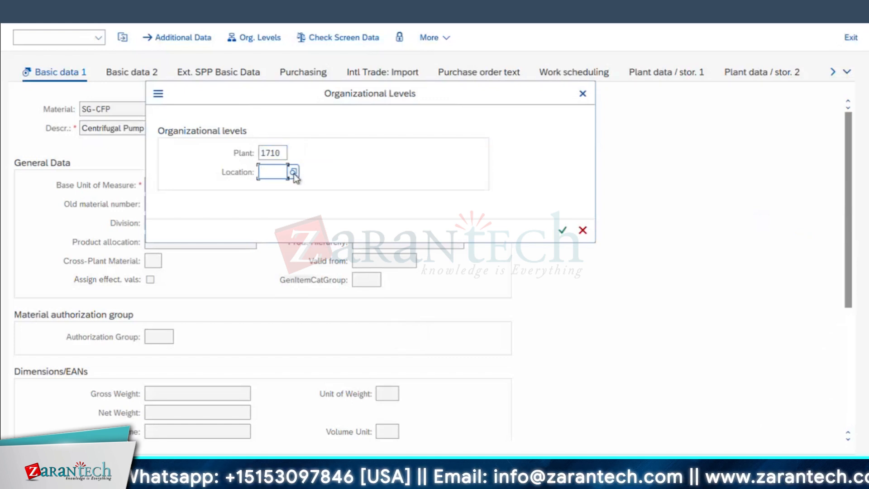
{"action": "left_click", "coordinate": [294, 172]}
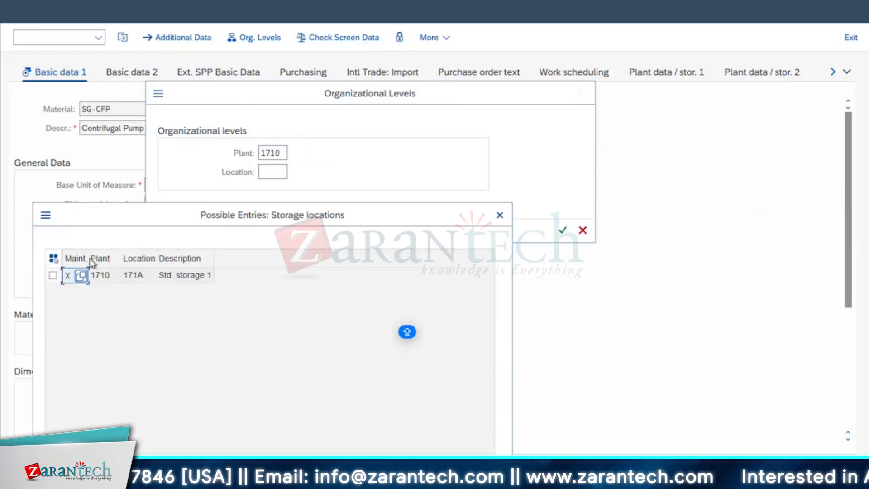
{"action": "left_click", "coordinate": [136, 275]}
{"action": "double_click", "coordinate": [141, 280]}
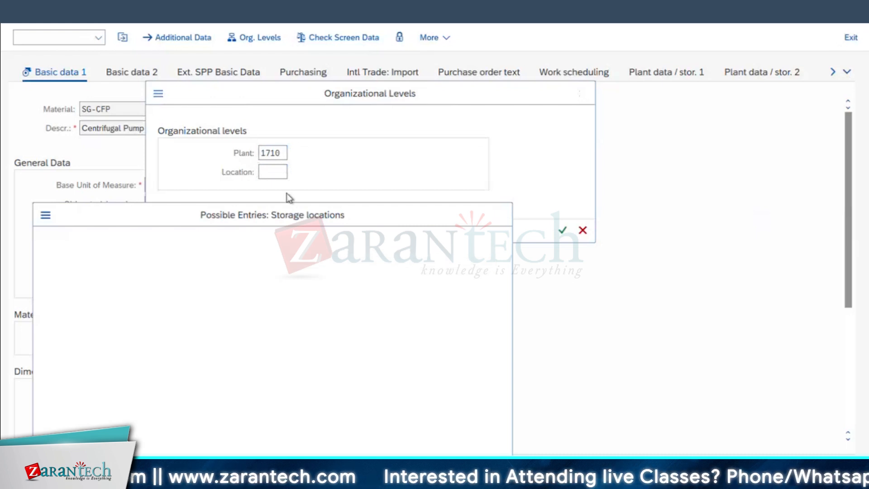
{"action": "left_click", "coordinate": [562, 230]}
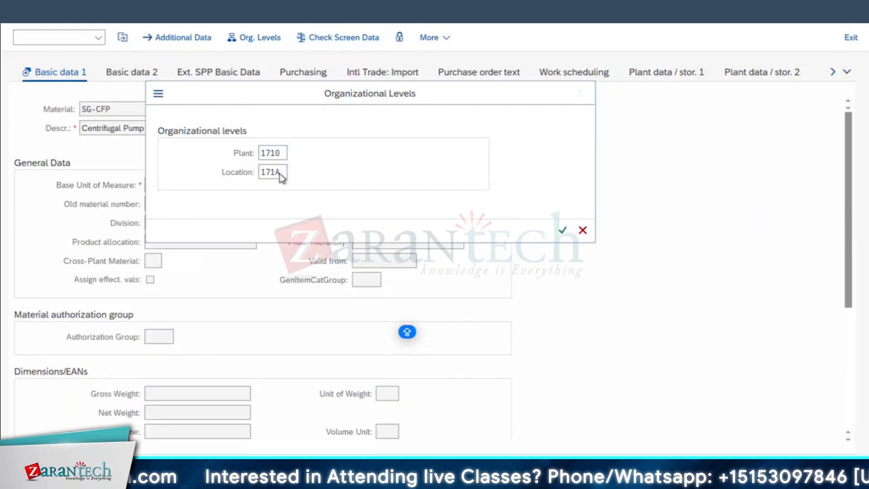
{"action": "left_click_drag", "start_coordinate": [105, 168], "coordinate": [3, 207]}
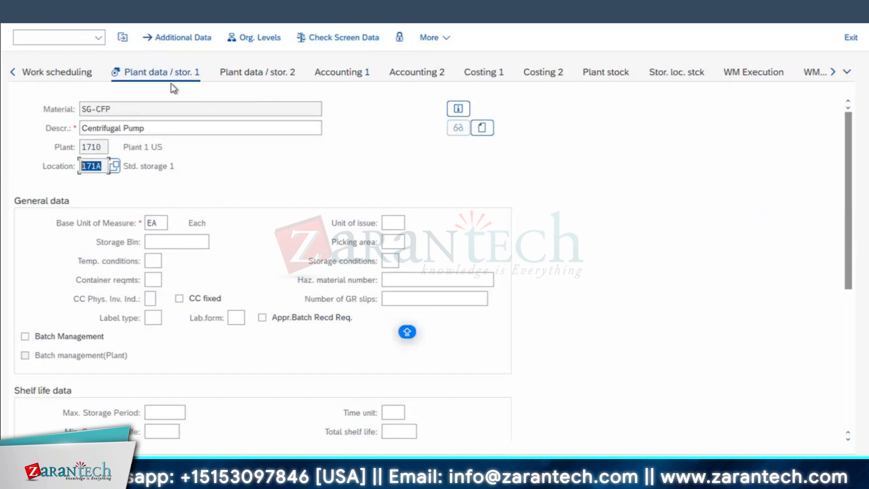
Leave the material record, start transaction MM01 and enter SG-CFP as the material
{"action": "left_click", "coordinate": [38, 23]}
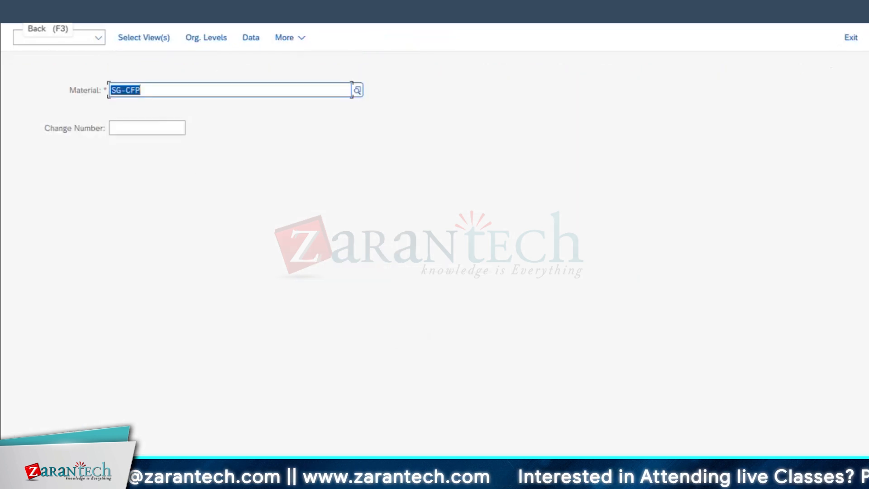
{"action": "left_click", "coordinate": [38, 22]}
{"action": "left_click", "coordinate": [53, 42]}
{"action": "type", "text": "MM01"}
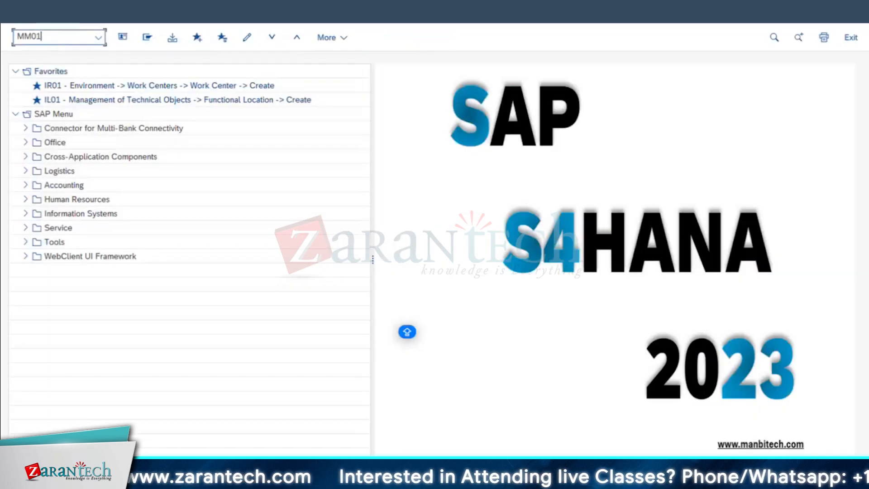
{"action": "key", "text": "Return"}
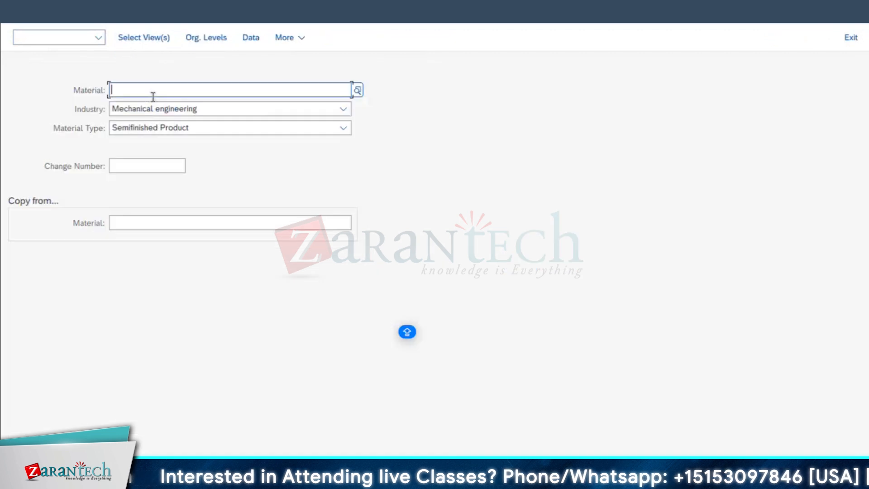
{"action": "left_click", "coordinate": [145, 111]}
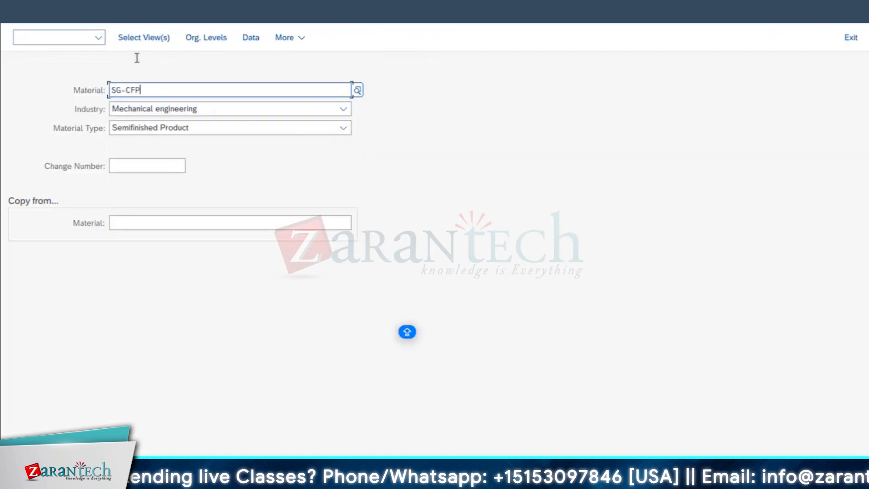
Select the General Plant Data / Storage 1 view for creation of material SG-CFP
{"action": "left_click", "coordinate": [141, 40]}
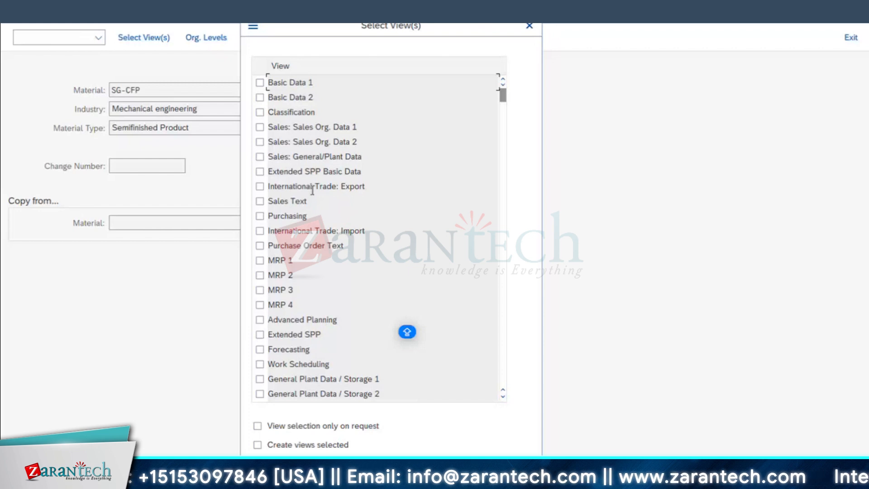
{"action": "scroll", "coordinate": [316, 233], "scroll_direction": "down", "scroll_amount": 1}
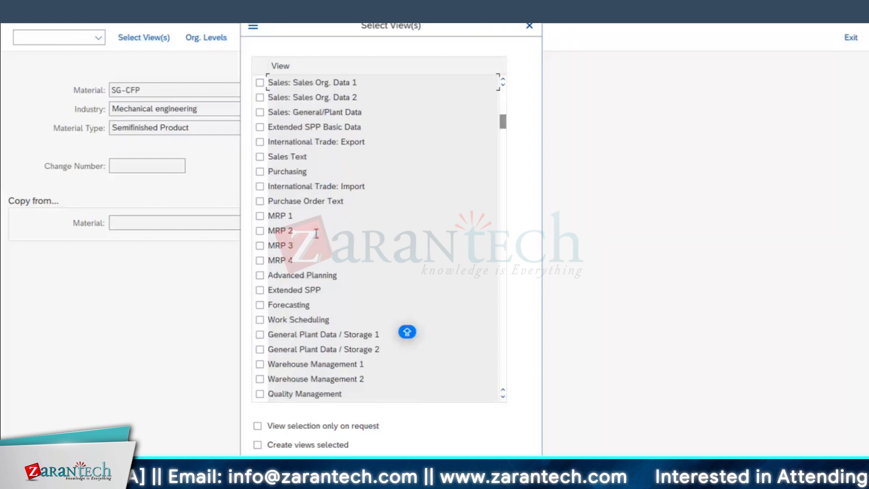
{"action": "left_click", "coordinate": [260, 335]}
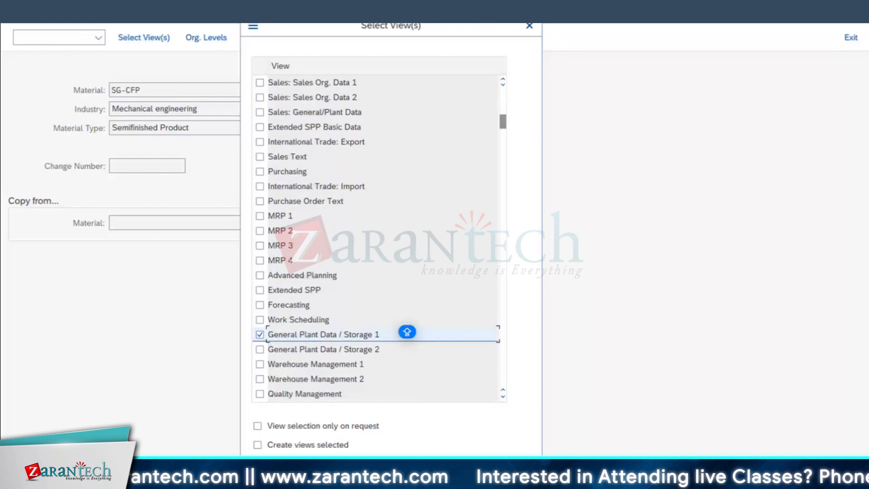
{"action": "key", "text": "Return"}
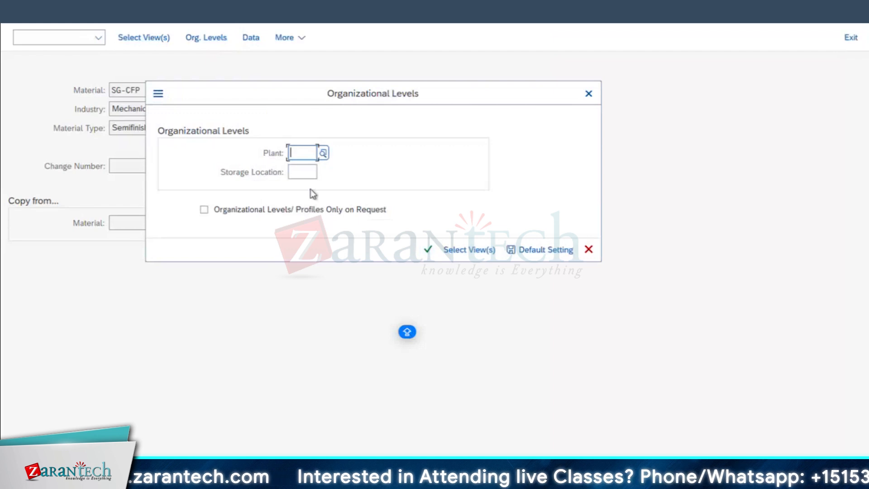
Try plant 1710 with storage location 171A, replace the location with 171B and open the plant data view
{"action": "left_click", "coordinate": [308, 176]}
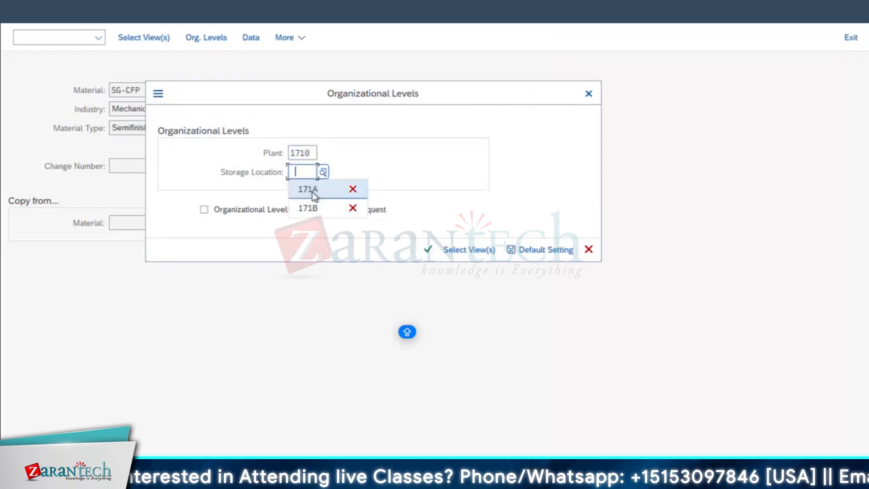
{"action": "key", "text": "Return"}
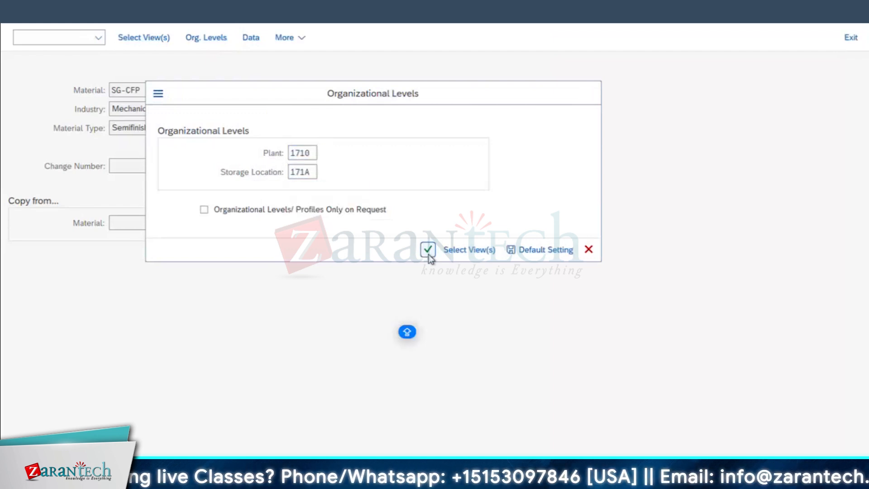
{"action": "left_click", "coordinate": [429, 251]}
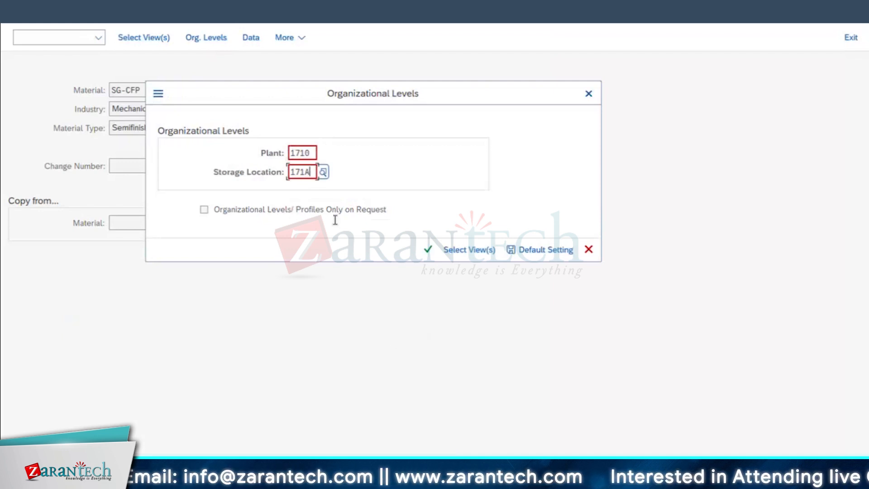
{"action": "key", "text": "BackSpace"}
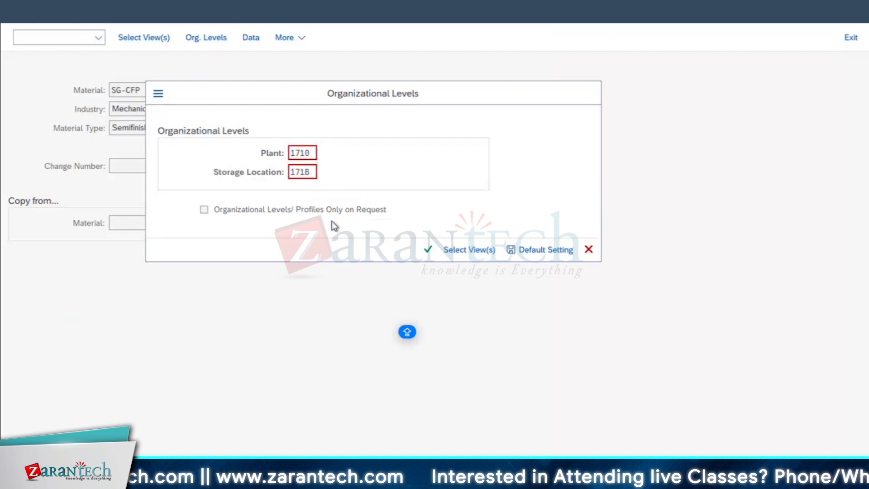
{"action": "key", "text": "Return"}
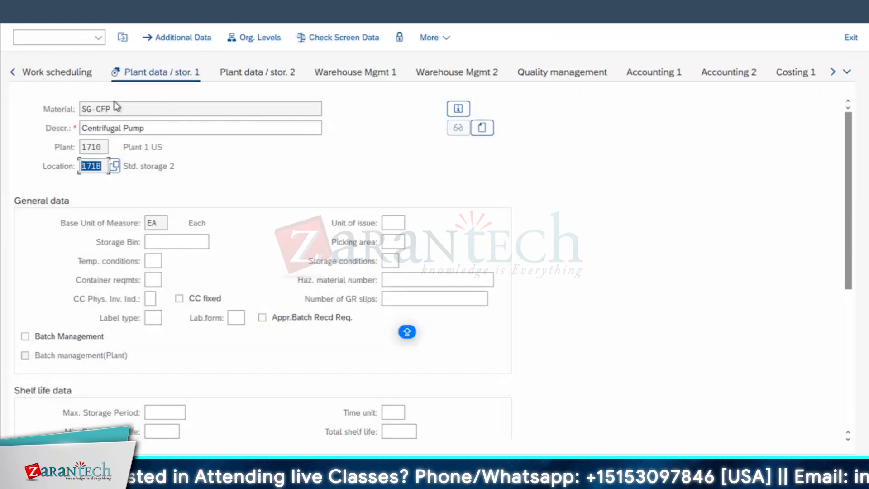
Examine the material number, storage location and location description on the plant data view, and leave the record
{"action": "left_click", "coordinate": [101, 112]}
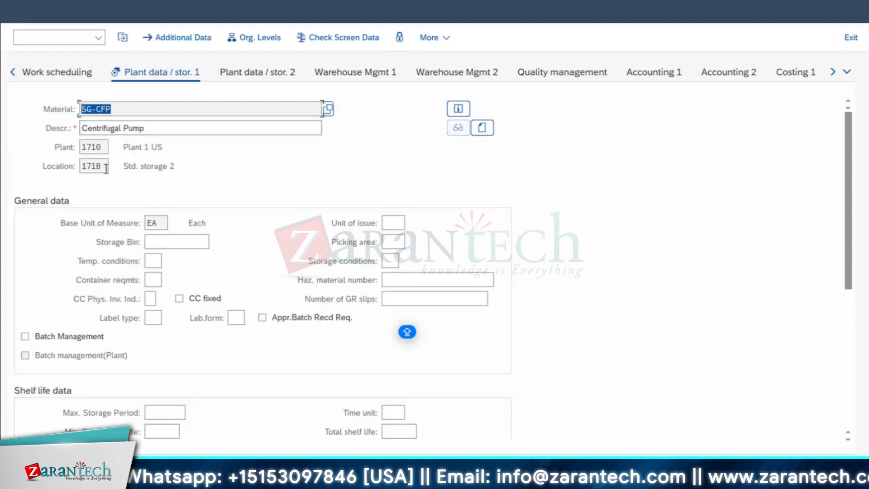
{"action": "left_click_drag", "start_coordinate": [105, 168], "coordinate": [58, 166]}
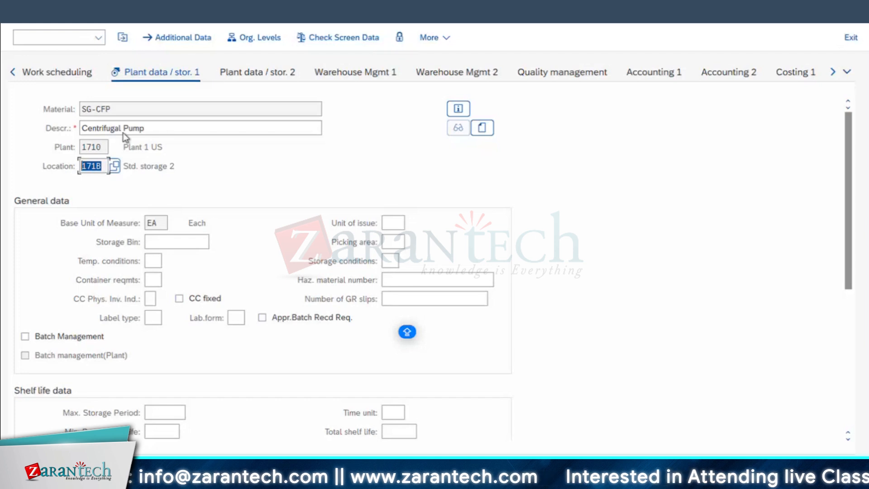
{"action": "left_click_drag", "start_coordinate": [180, 166], "coordinate": [121, 166]}
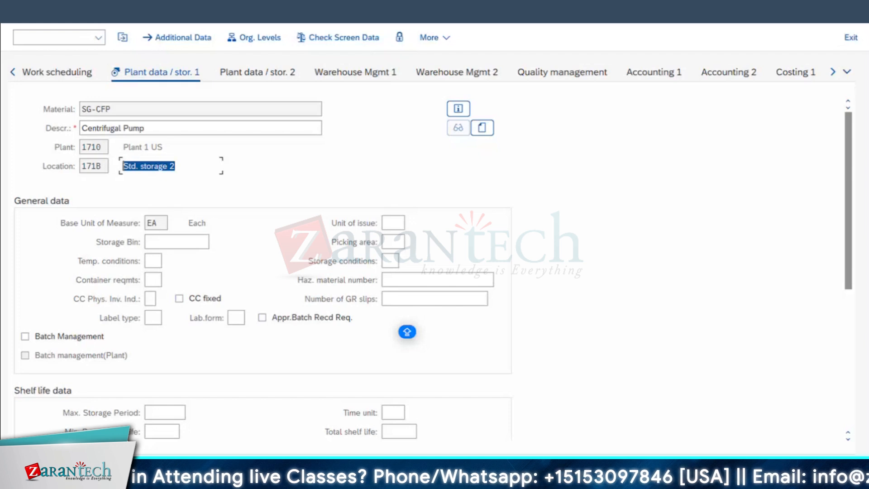
{"action": "left_click", "coordinate": [180, 146]}
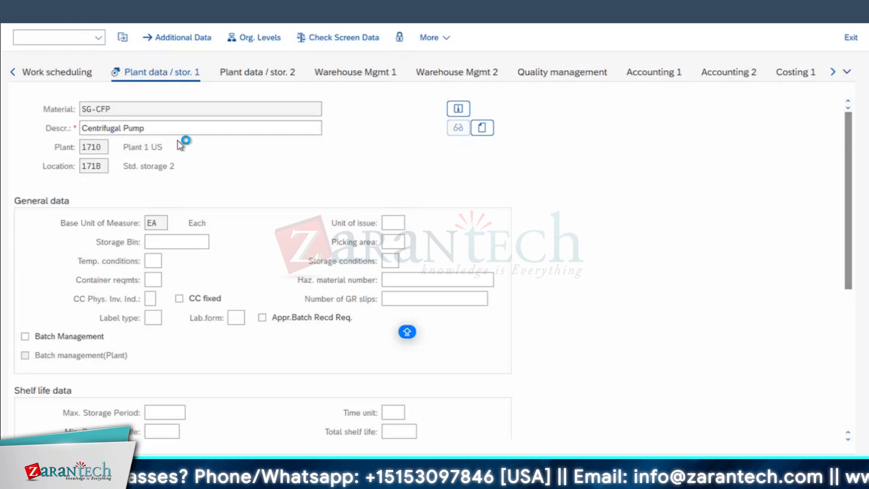
Open the Purchasing view of a new semifinished material for plant 1710 and examine its plant assignment
{"action": "left_click", "coordinate": [143, 39]}
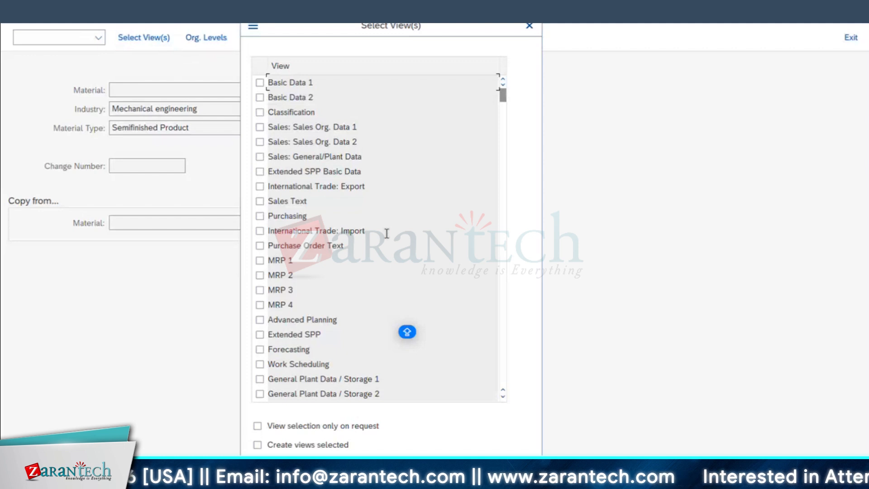
{"action": "left_click", "coordinate": [267, 220]}
{"action": "left_click", "coordinate": [264, 218]}
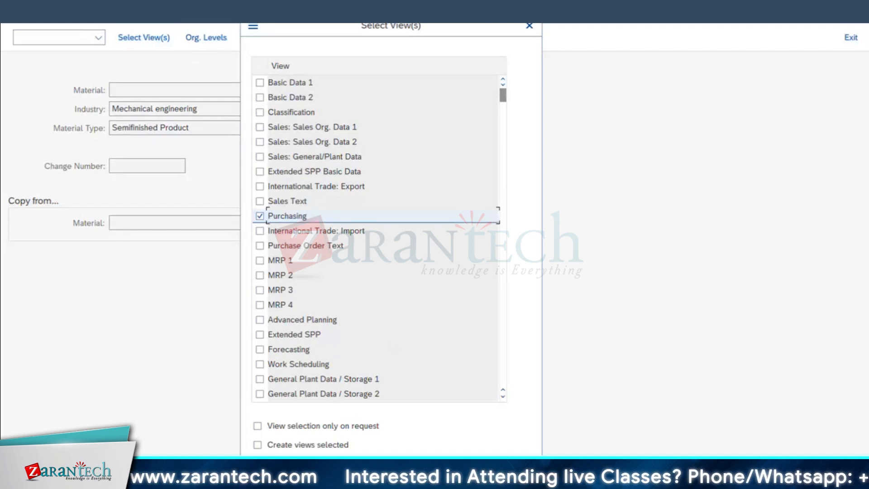
{"action": "key", "text": "Return"}
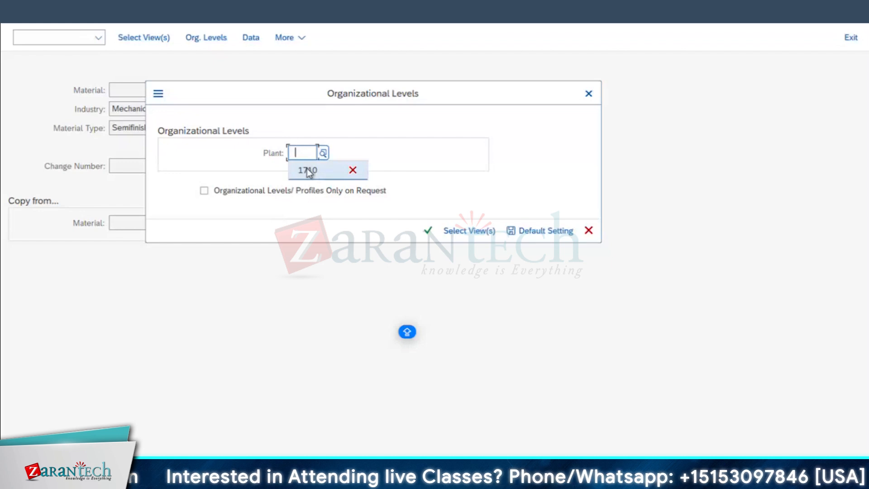
{"action": "left_click", "coordinate": [308, 171]}
{"action": "left_click", "coordinate": [428, 230]}
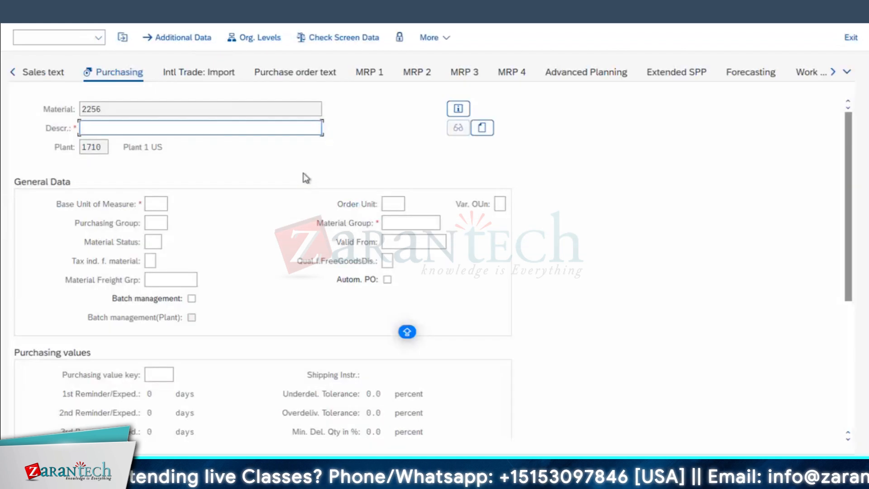
{"action": "double_click", "coordinate": [104, 146]}
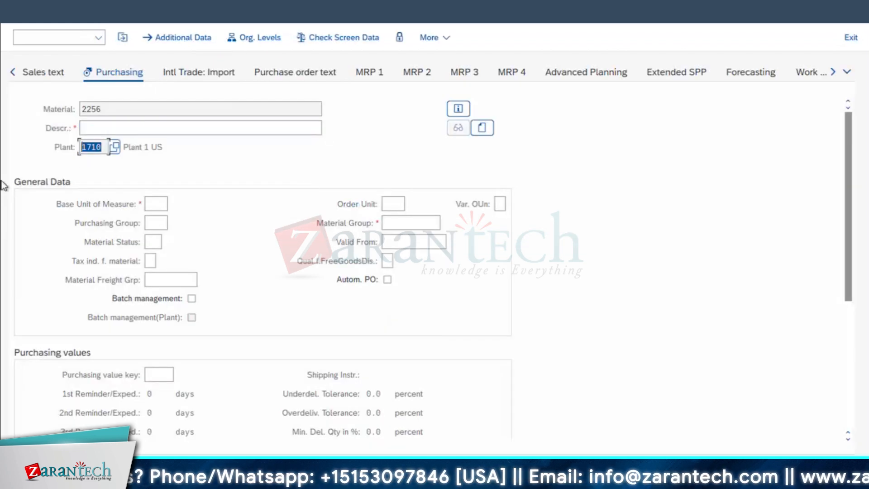
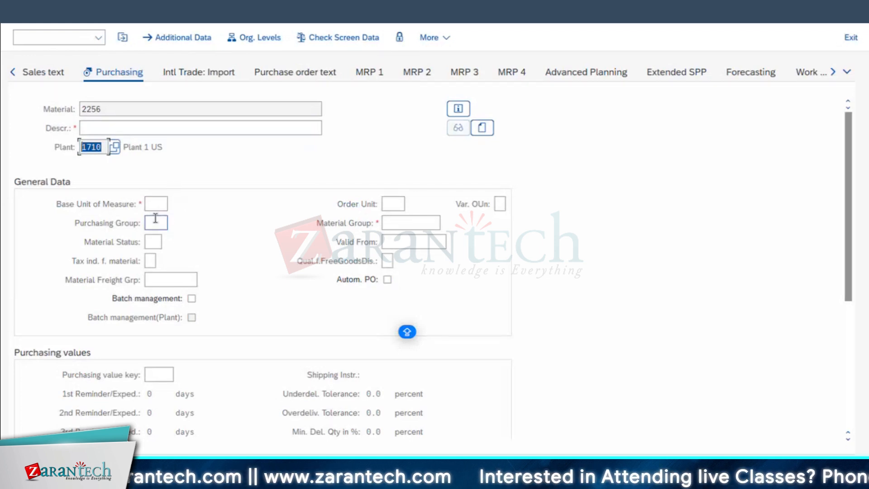
Set the material group to 01 and the base unit of measure to PC in the new material's Purchasing view
{"action": "left_click", "coordinate": [115, 128]}
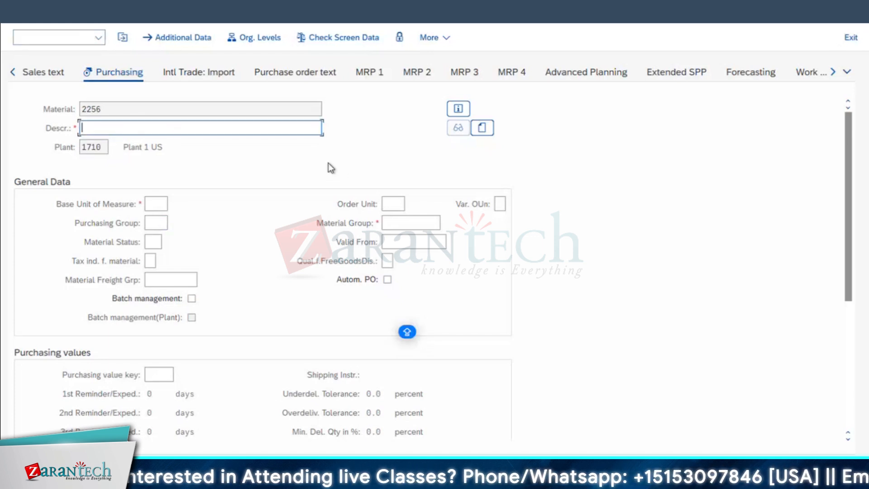
{"action": "left_click", "coordinate": [103, 148]}
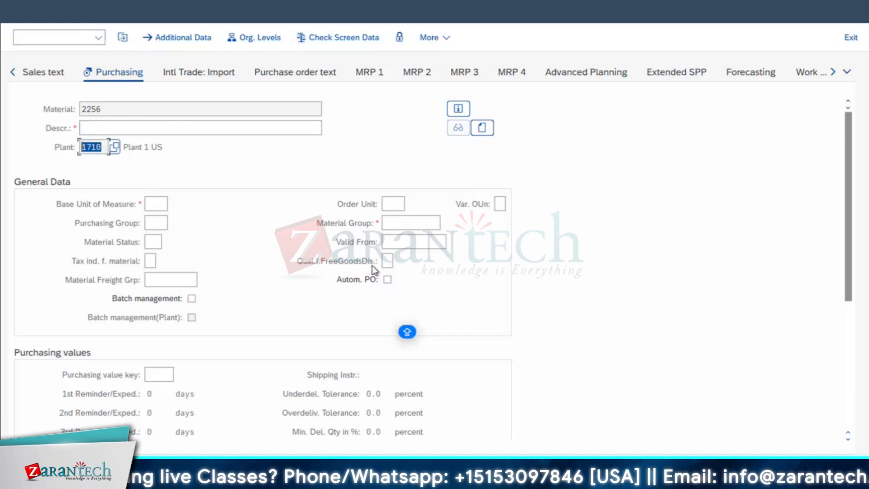
{"action": "scroll", "coordinate": [623, 289], "scroll_direction": "down", "scroll_amount": 5}
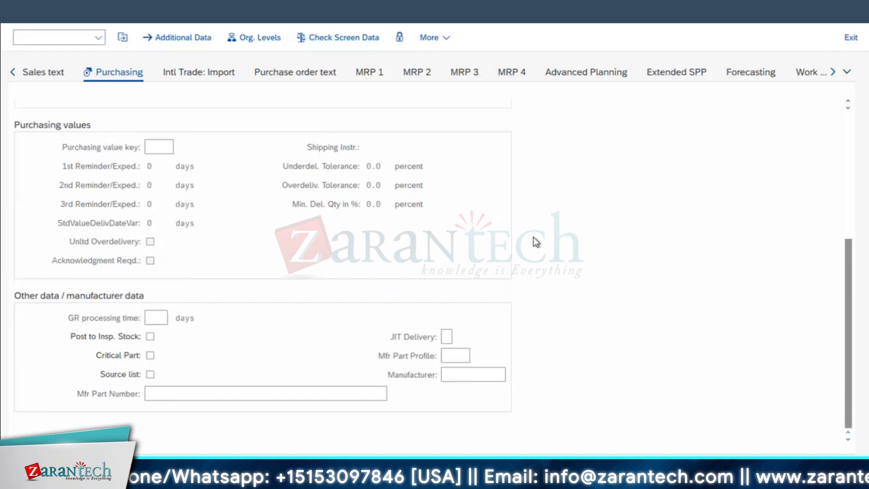
{"action": "scroll", "coordinate": [536, 242], "scroll_direction": "up", "scroll_amount": 5}
{"action": "left_click", "coordinate": [388, 222]}
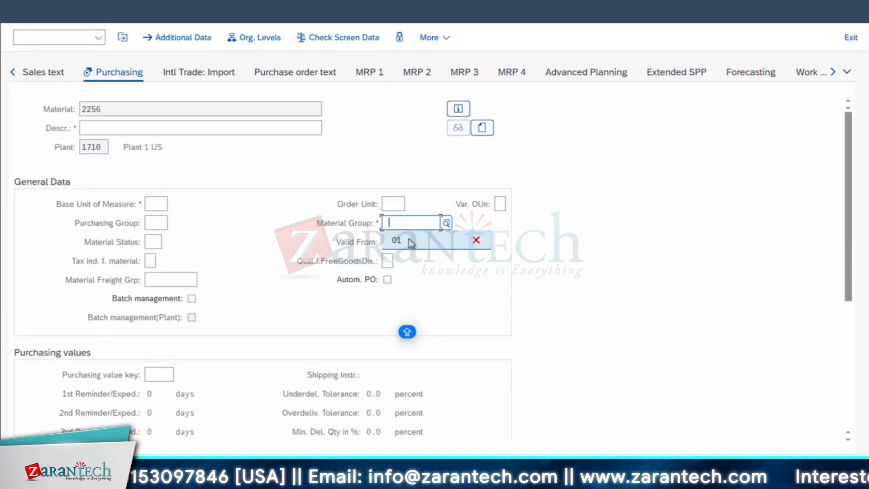
{"action": "left_click", "coordinate": [409, 242]}
{"action": "left_click", "coordinate": [156, 205]}
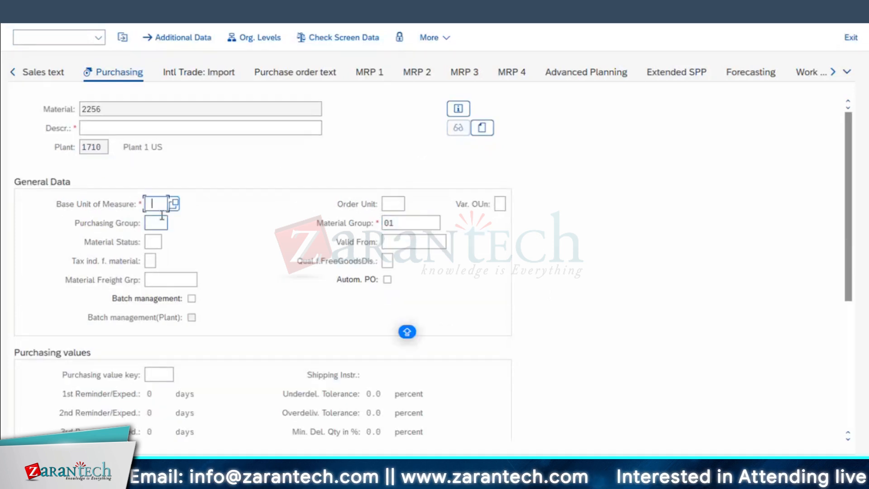
{"action": "type", "text": "PC"}
{"action": "key", "text": "Return"}
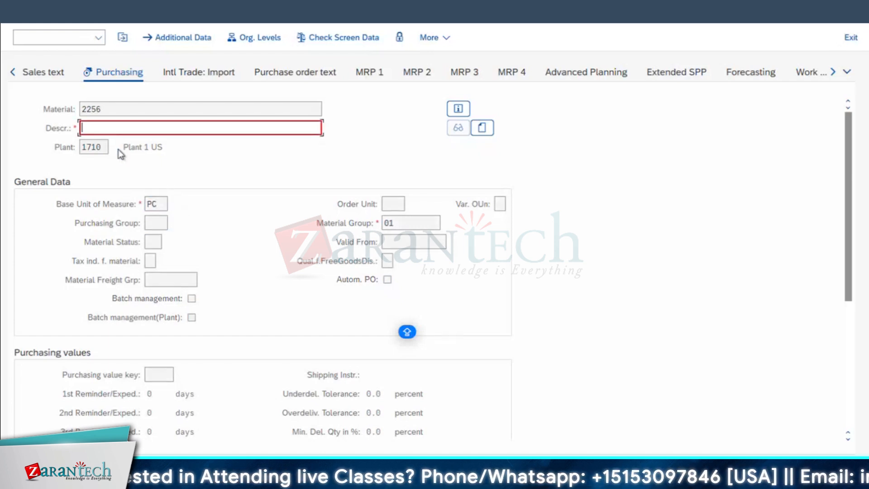
Enter CENTRIFUGAL PUMP as the material description and save the new material
{"action": "type", "text": "CENTRIFUGAL PUMP"}
{"action": "key", "text": "Return"}
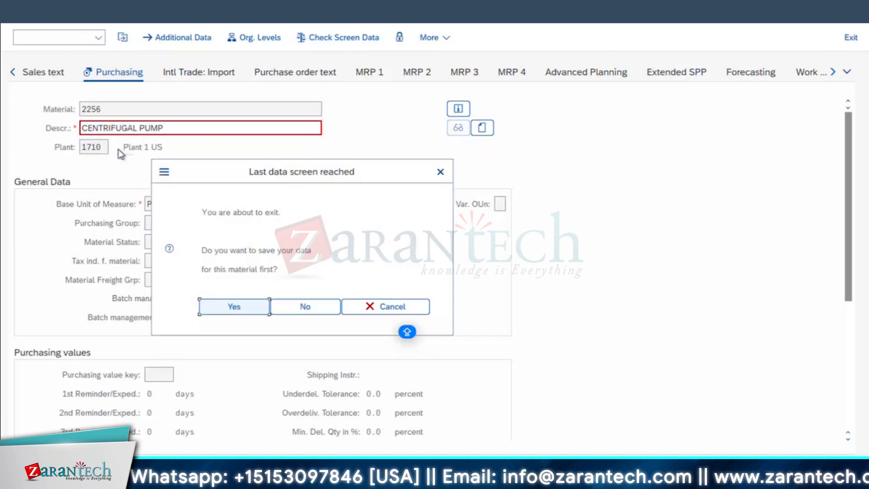
{"action": "left_click", "coordinate": [241, 308]}
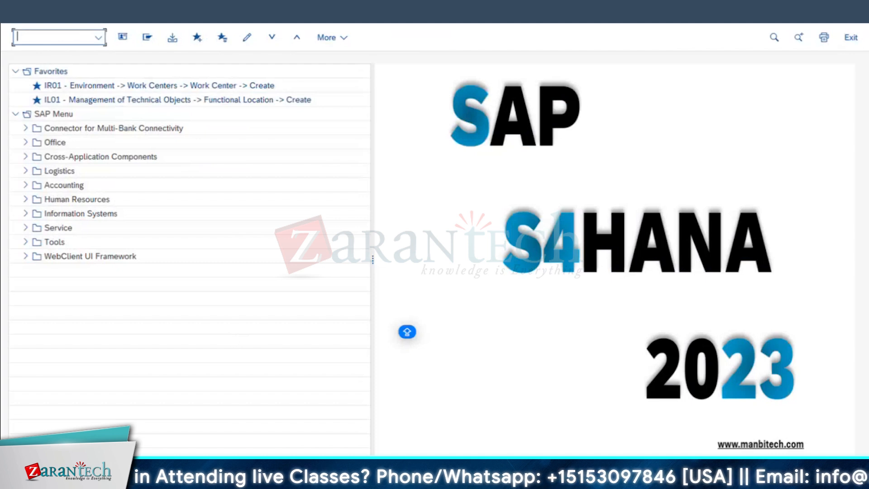
Copy SG-CFP from the MALFUNCTION OF DG order's components into item 0010 of the diesel generator's equipment BOM
{"action": "left_click", "coordinate": [195, 478]}
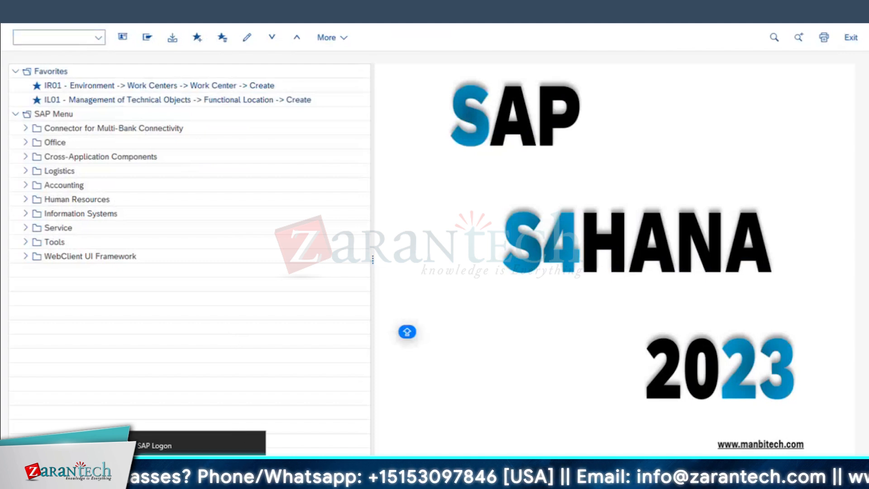
{"action": "left_click", "coordinate": [261, 449]}
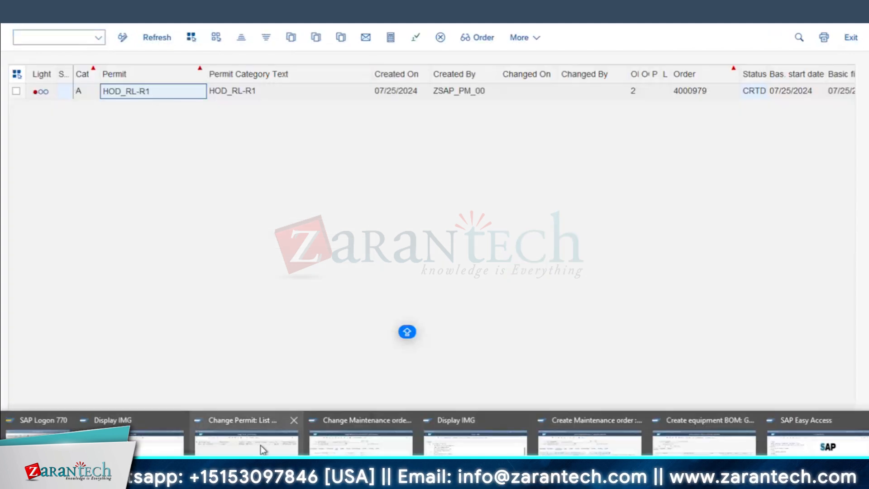
{"action": "left_click", "coordinate": [614, 450]}
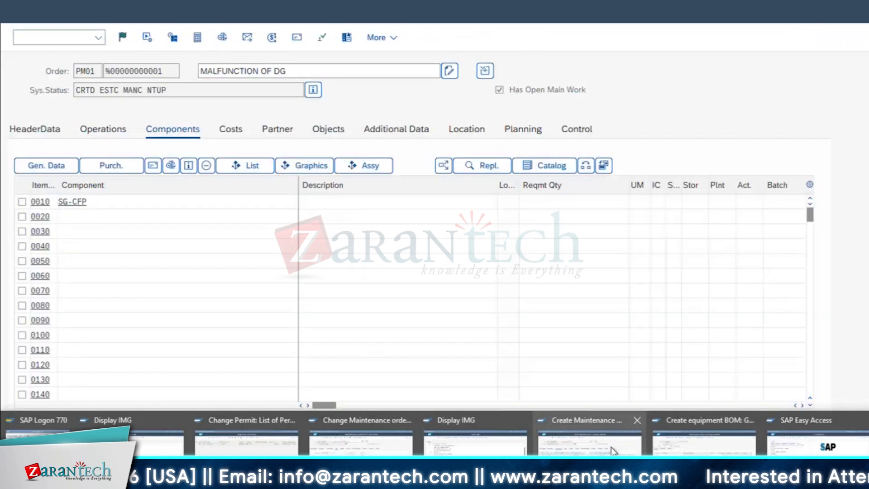
{"action": "key", "text": "Return"}
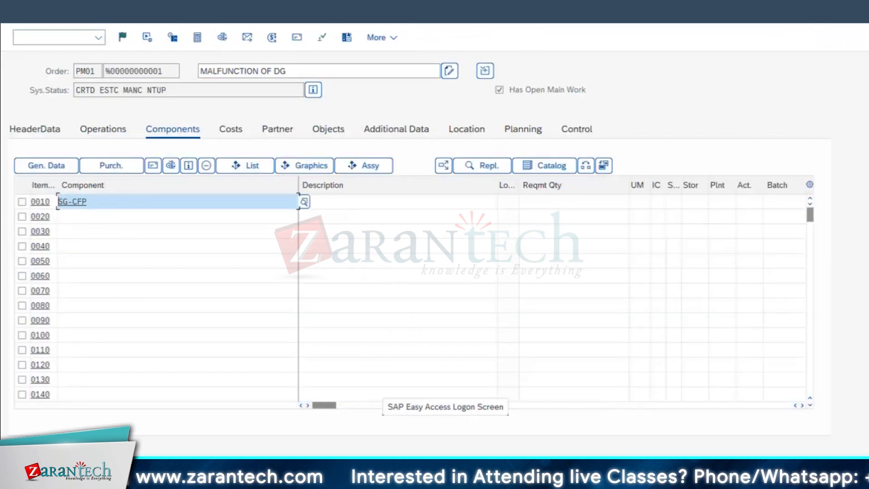
{"action": "left_click", "coordinate": [707, 448]}
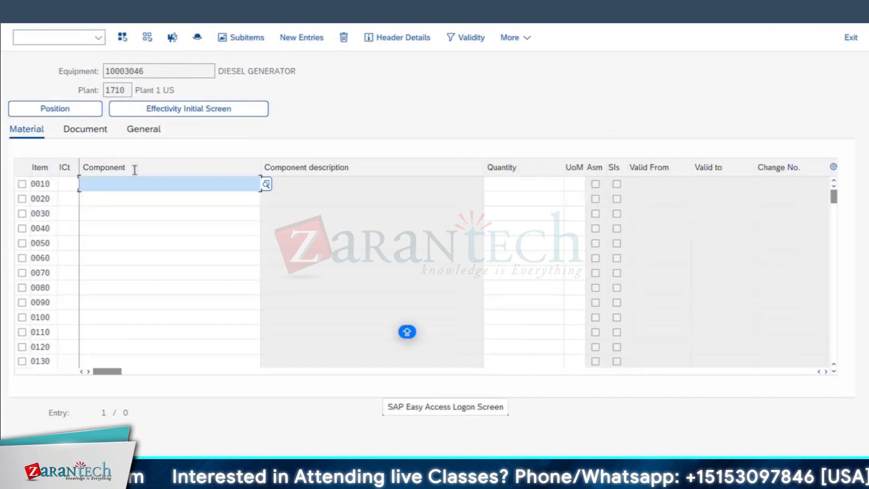
{"action": "type", "text": "SG-CFP"}
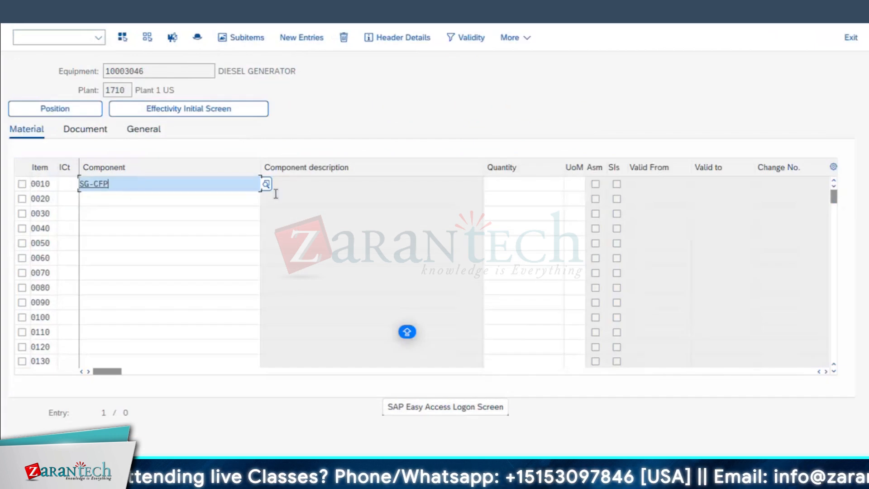
Set the quantity of BOM item 0010 to 1 and its item category to L
{"action": "left_click", "coordinate": [525, 184]}
{"action": "type", "text": "1"}
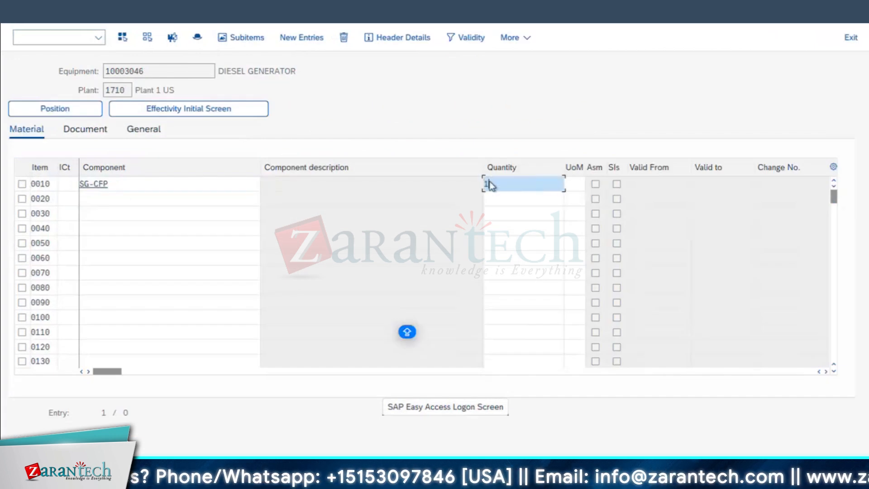
{"action": "key", "text": "Return"}
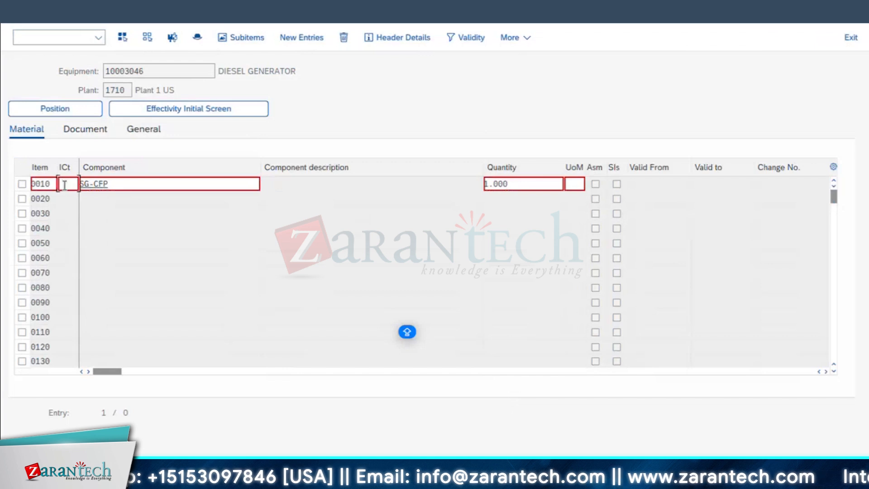
{"action": "type", "text": "L"}
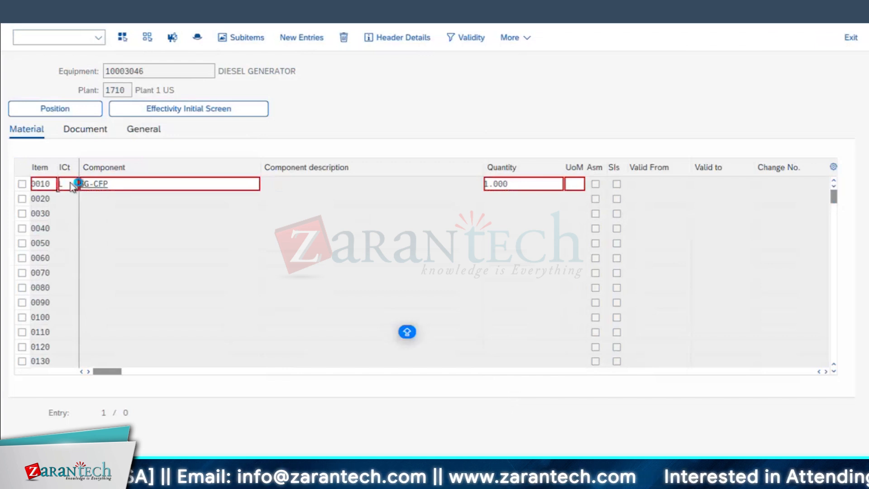
{"action": "key", "text": "Return"}
Pick AVC_RBT_MOTOR_1XX from the earlier component entries in the ESTIMATED COST - APPROVAL-03 maintenance order and copy it
{"action": "left_click", "coordinate": [120, 198]}
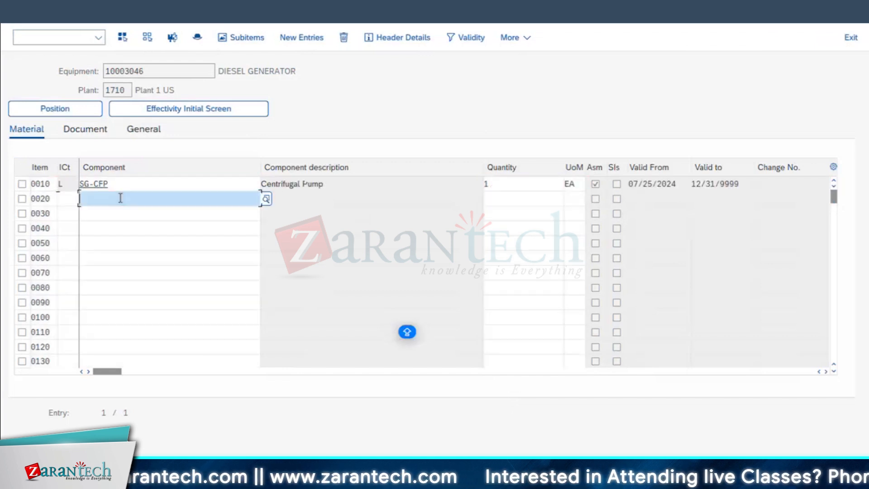
{"action": "left_click", "coordinate": [199, 479]}
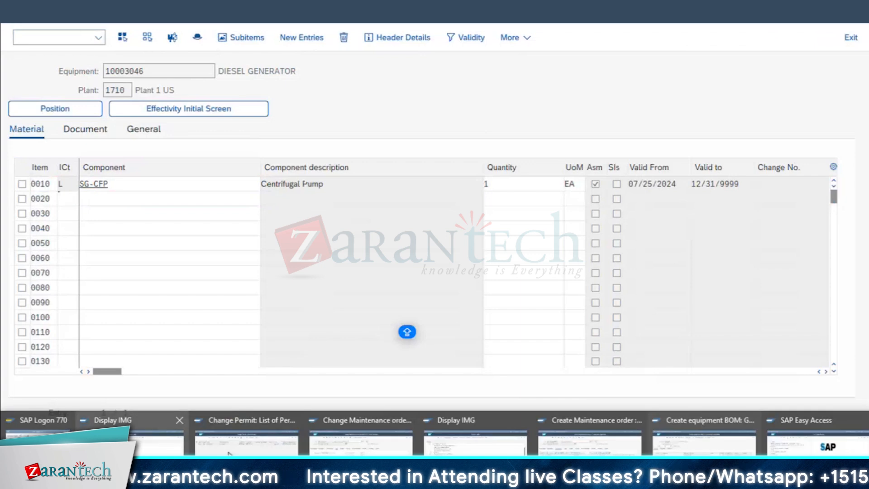
{"action": "left_click", "coordinate": [475, 442]}
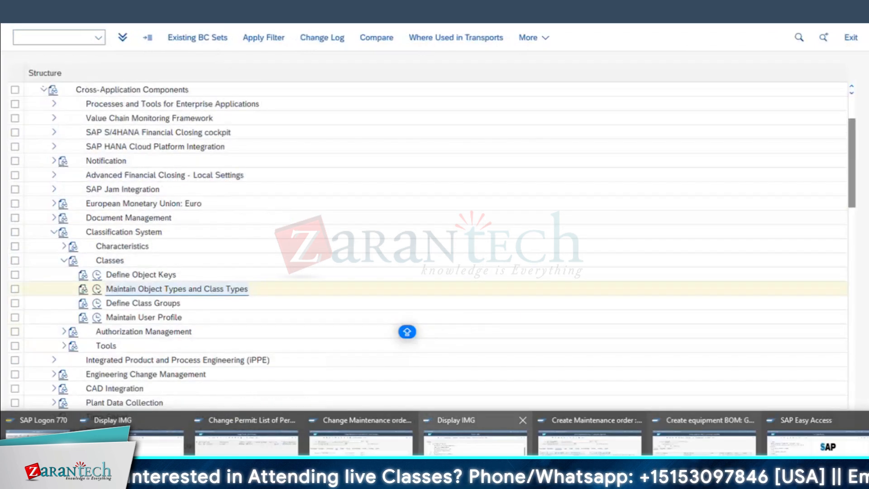
{"action": "mouse_move", "coordinate": [387, 442]}
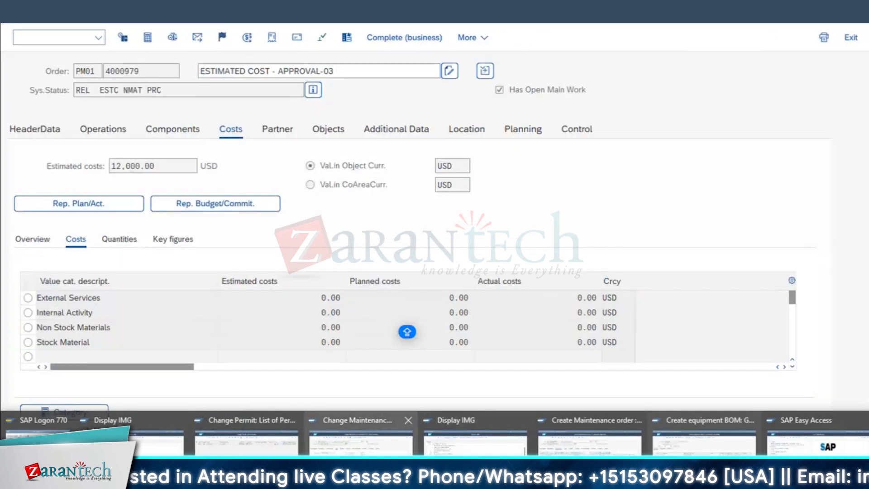
{"action": "left_click", "coordinate": [387, 442]}
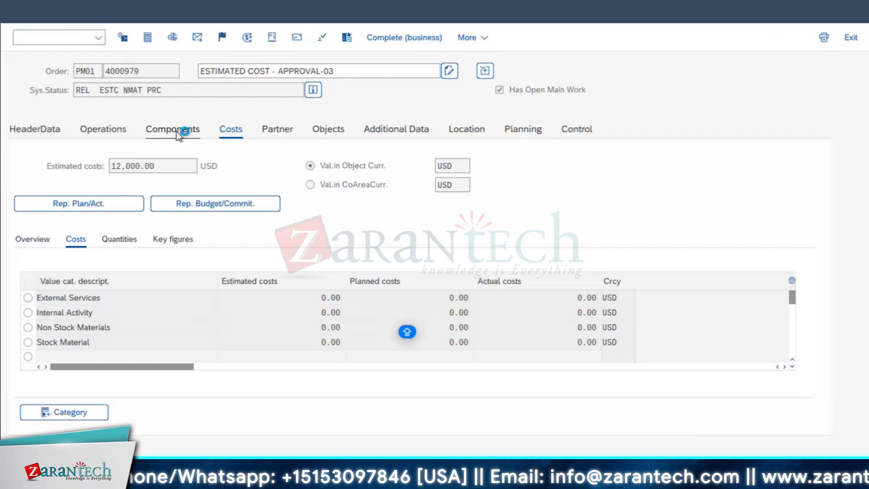
{"action": "left_click", "coordinate": [175, 131]}
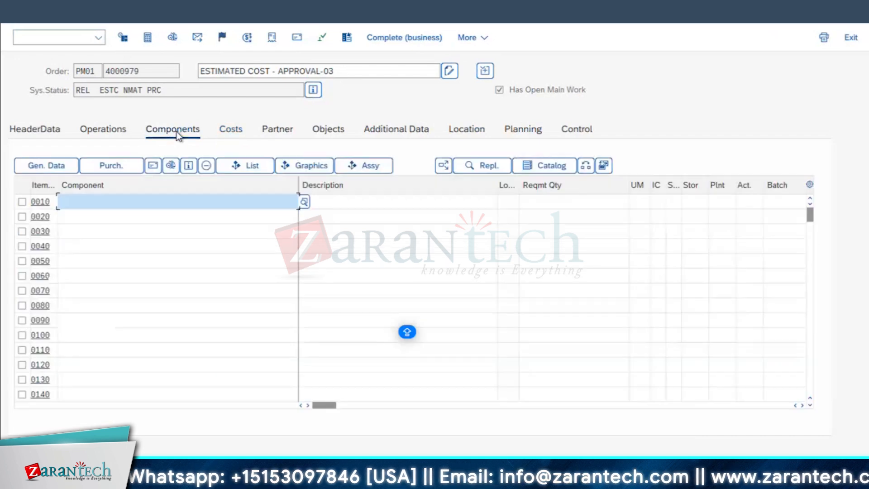
{"action": "left_click", "coordinate": [96, 203]}
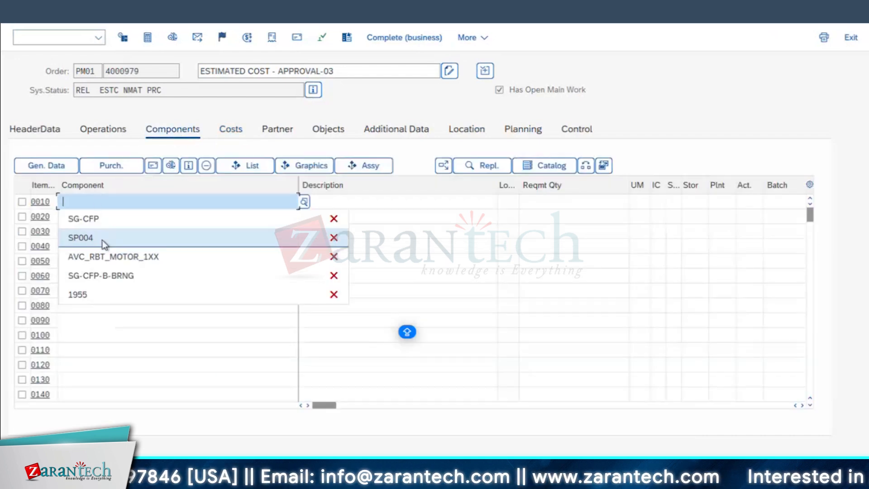
{"action": "left_click", "coordinate": [148, 258]}
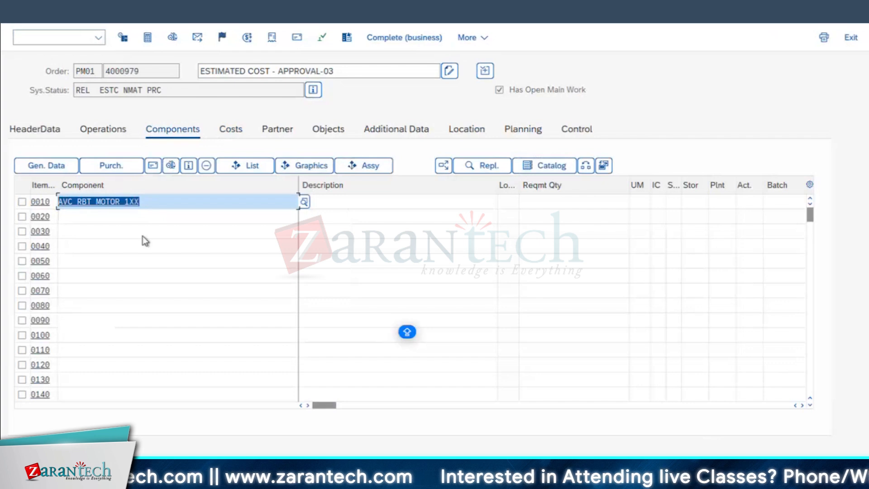
{"action": "key", "text": "Return"}
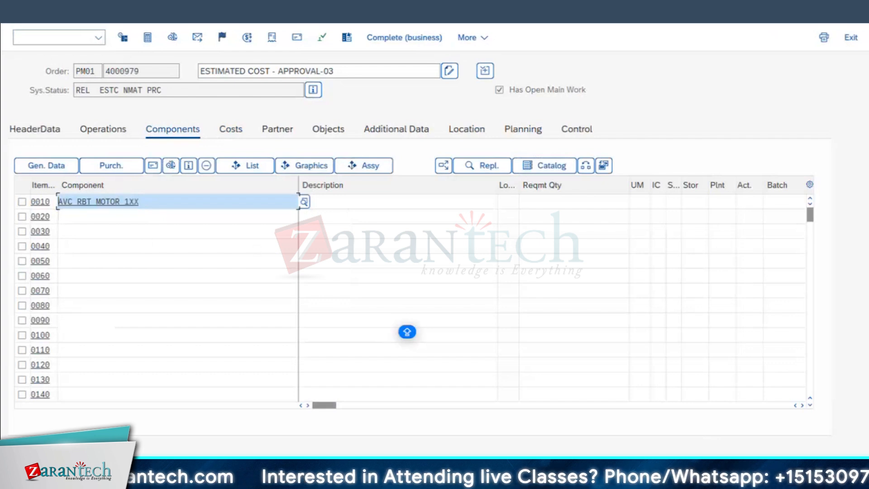
Paste AVC_RBT_MOTOR_1XX as the component of item 0020 in the diesel generator's equipment BOM
{"action": "mouse_move", "coordinate": [267, 477]}
{"action": "mouse_move", "coordinate": [264, 453]}
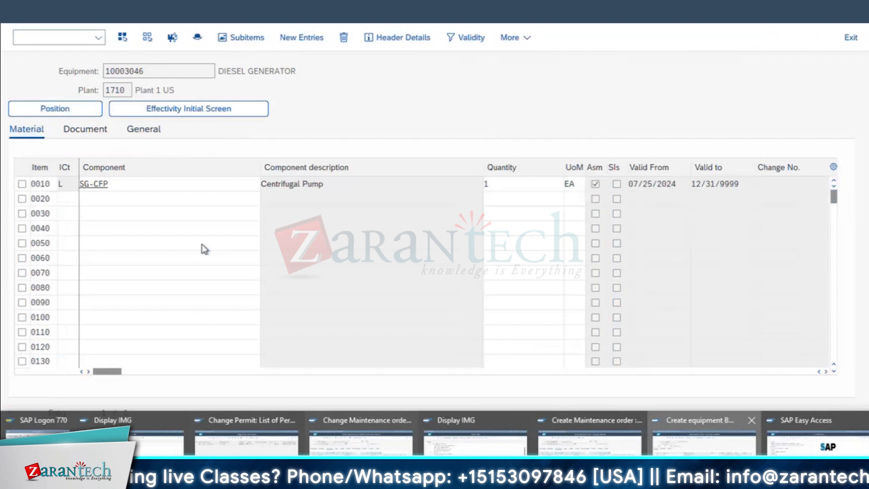
{"action": "left_click", "coordinate": [147, 202]}
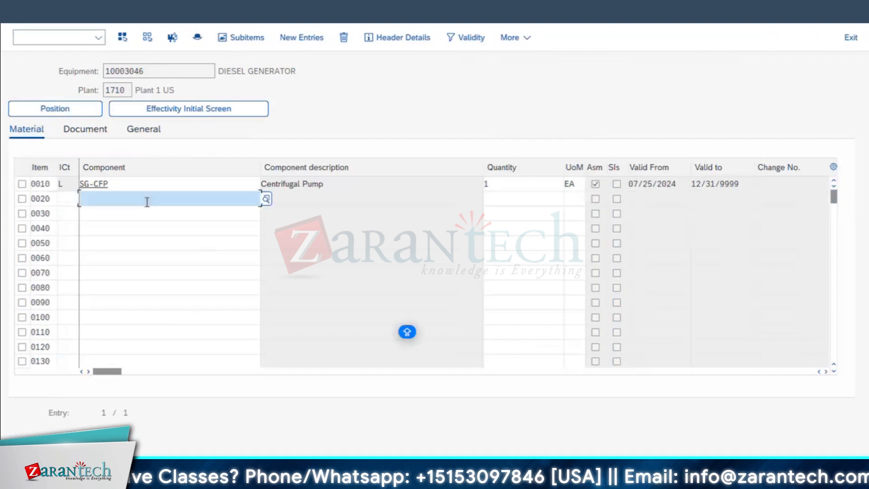
{"action": "type", "text": "AVC_RBT_MOTOR_1XX"}
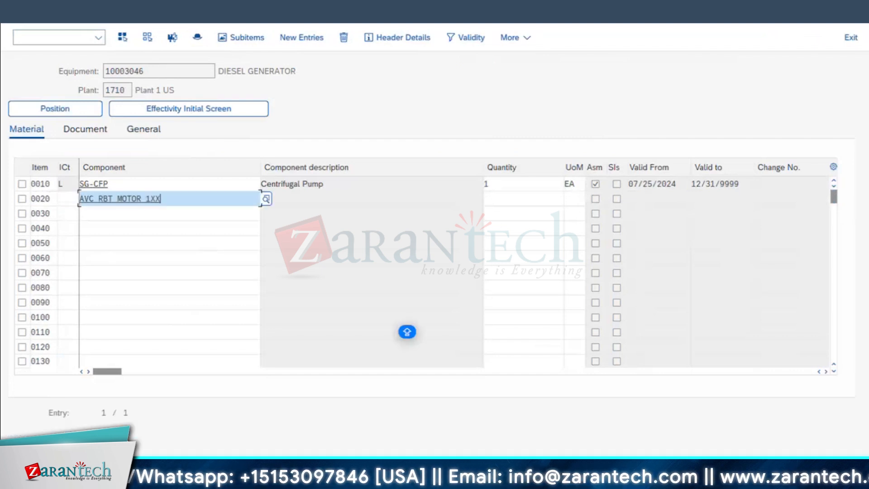
Replace the component in the ESTIMATED COST - APPROVAL-03 maintenance order with SG-CFP-B-BRNG and copy that material number
{"action": "mouse_move", "coordinate": [267, 478]}
{"action": "left_click", "coordinate": [337, 454]}
{"action": "key", "text": "Delete"}
{"action": "left_click", "coordinate": [109, 220]}
{"action": "left_click_drag", "start_coordinate": [123, 202], "coordinate": [19, 203]}
{"action": "key", "text": "alt"}
{"action": "left_click", "coordinate": [256, 450]}
{"action": "type", "text": "AVC_RBT_MOTOR_1XX"}
{"action": "double_click", "coordinate": [147, 217]}
{"action": "key", "text": "Delete"}
{"action": "left_click", "coordinate": [267, 478]}
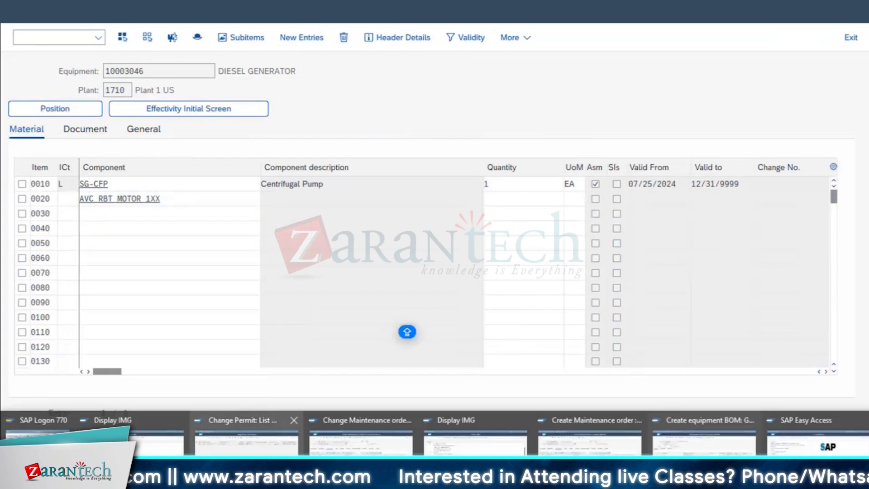
{"action": "left_click", "coordinate": [361, 446]}
{"action": "key", "text": "ctrl+c"}
Paste SG-CFP-B-BRNG as the component of item 0030 in the diesel generator's equipment BOM
{"action": "left_click", "coordinate": [267, 478]}
{"action": "left_click", "coordinate": [724, 446]}
{"action": "key", "text": "ctrl+v"}
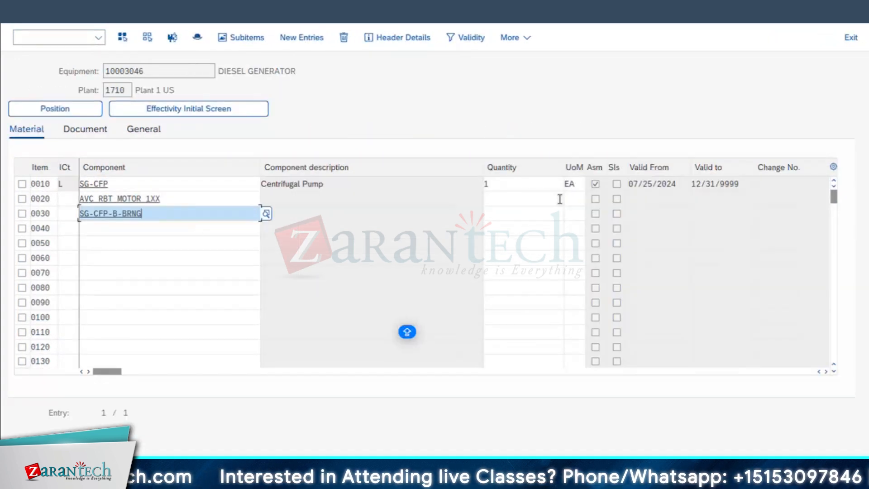
Set the quantities to 2 for BOM item 0020 and 3 for item 0030
{"action": "left_click", "coordinate": [506, 202]}
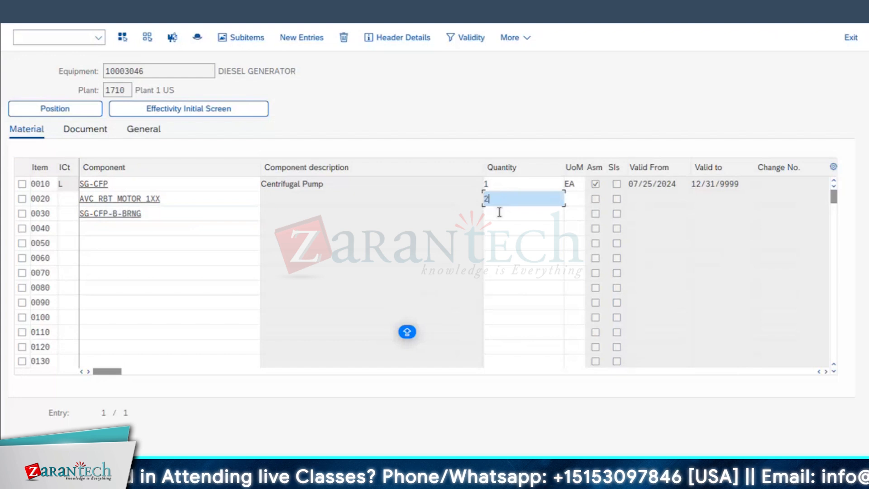
{"action": "type", "text": "2"}
{"action": "left_click", "coordinate": [500, 213]}
{"action": "key", "text": "Caps_Lock"}
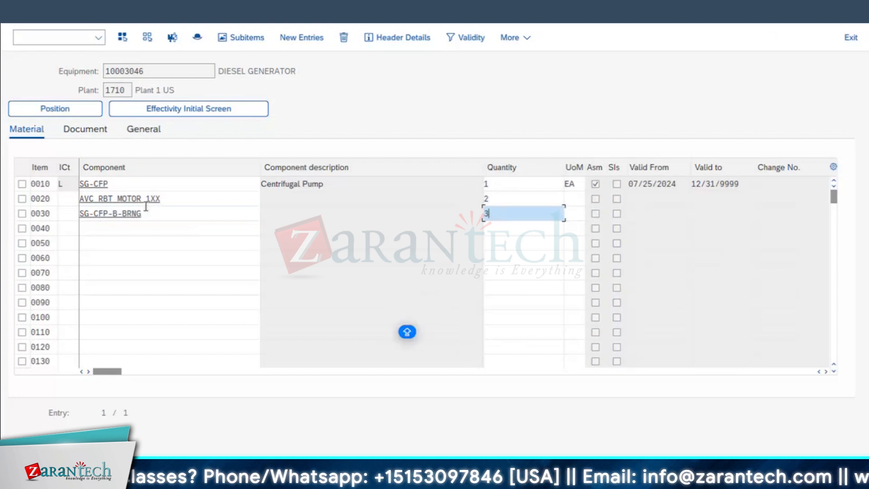
Assign item category L to items 0020 and 0030 of the diesel generator's equipment BOM and save the BOM
{"action": "left_click", "coordinate": [67, 200]}
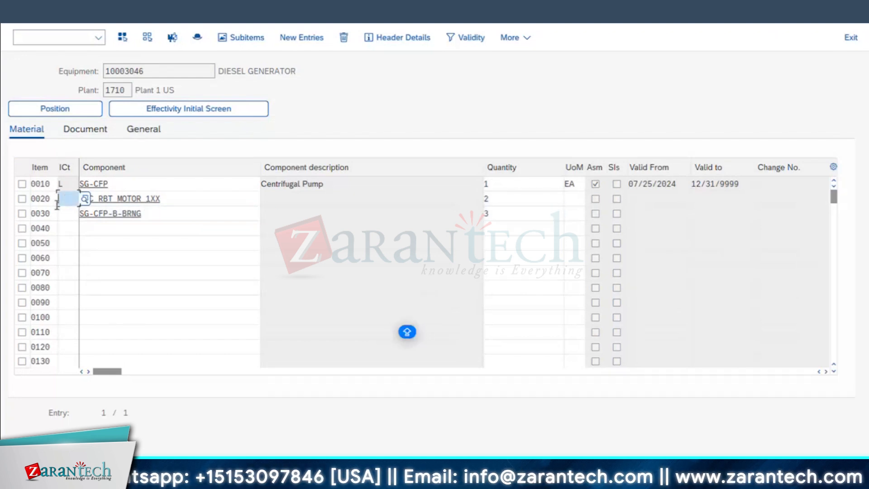
{"action": "type", "text": "L"}
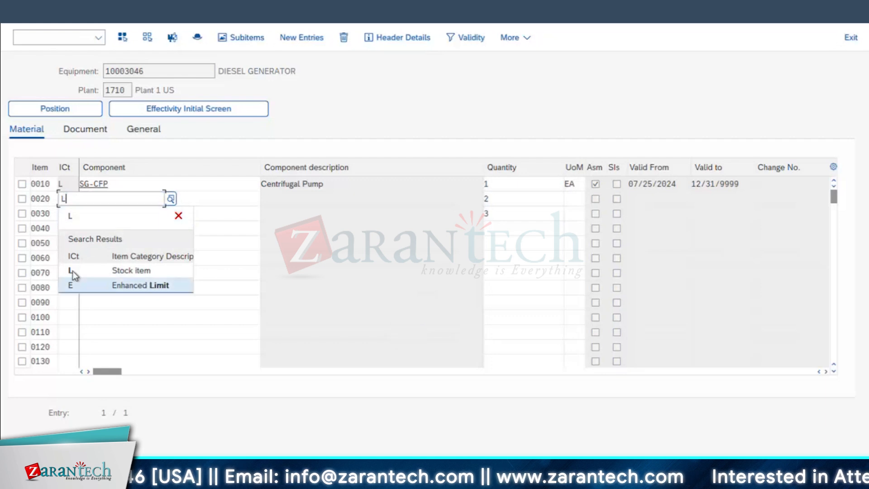
{"action": "left_click", "coordinate": [72, 270]}
{"action": "left_click", "coordinate": [70, 218]}
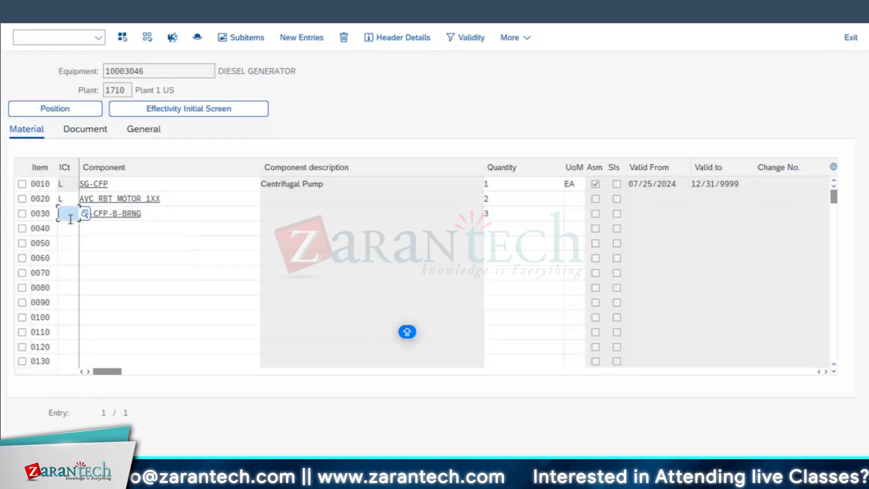
{"action": "type", "text": "L"}
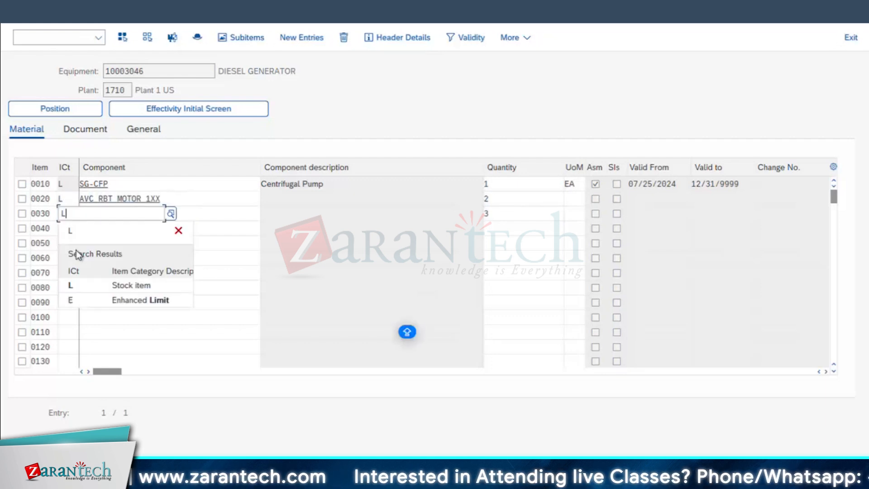
{"action": "left_click", "coordinate": [75, 286]}
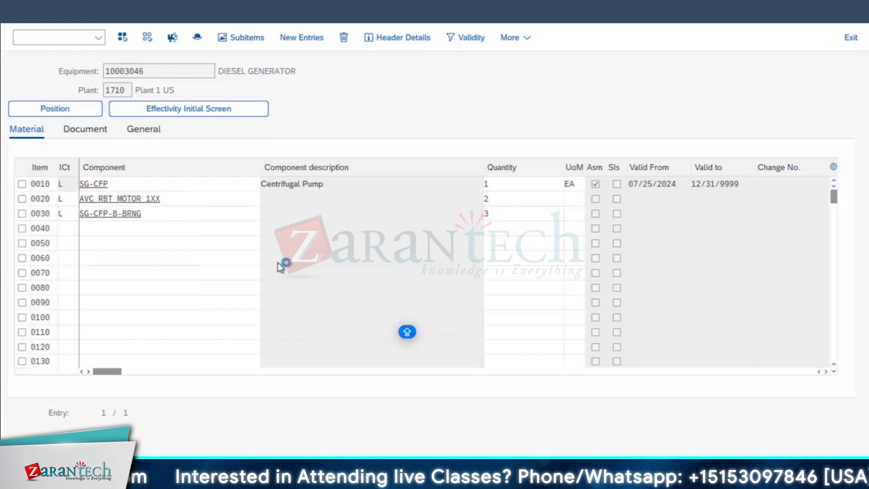
{"action": "key", "text": "Return"}
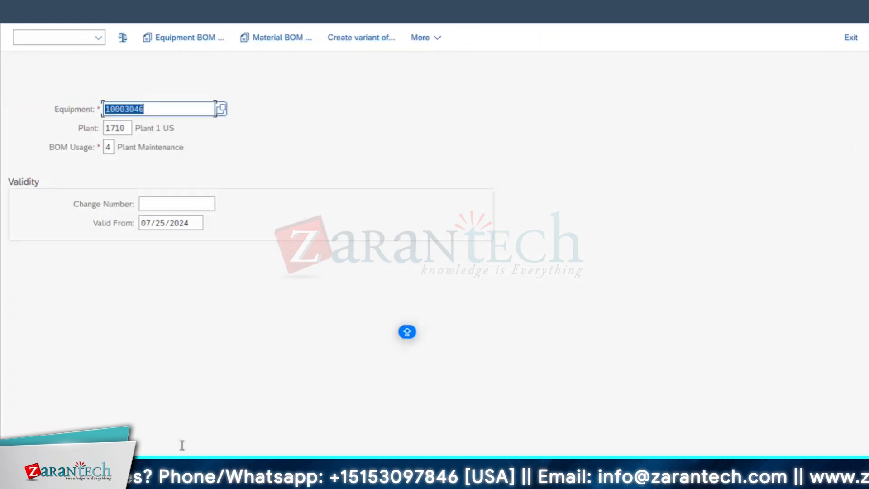
Switch to the MALFUNCTION OF DG maintenance order and clear the SG-CFP entry from component item 0010
{"action": "mouse_move", "coordinate": [192, 478]}
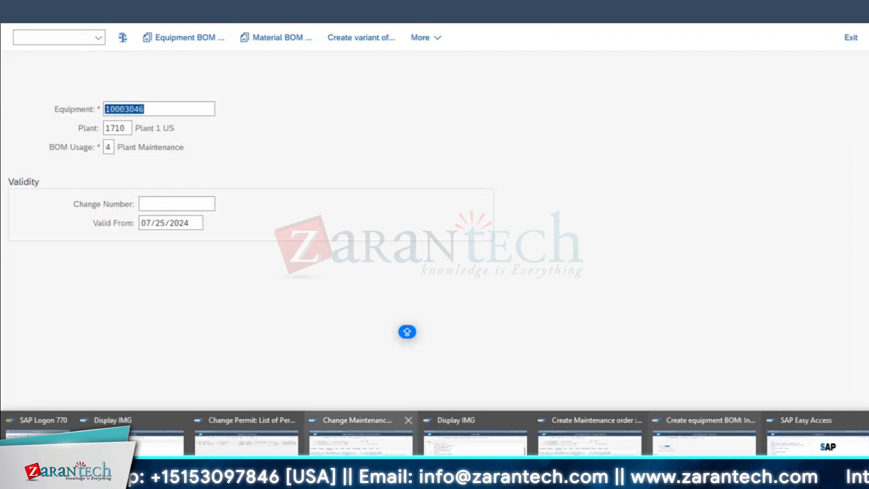
{"action": "left_click", "coordinate": [360, 441]}
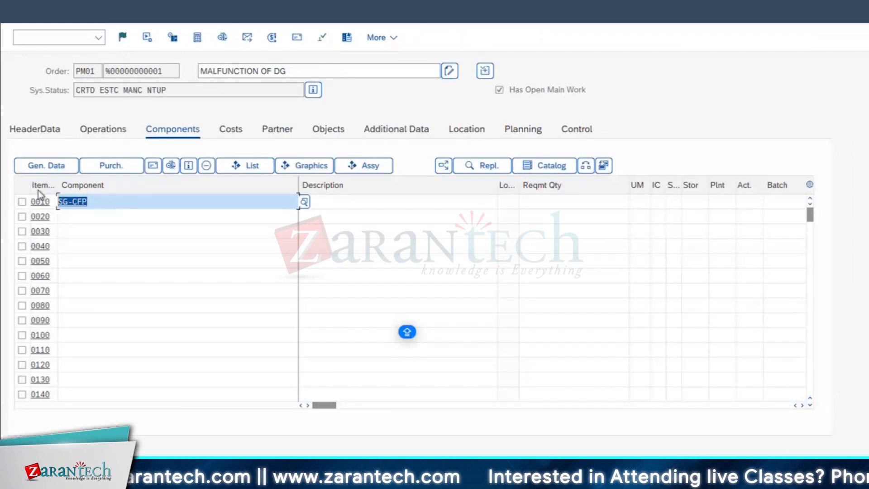
{"action": "key", "text": "Delete"}
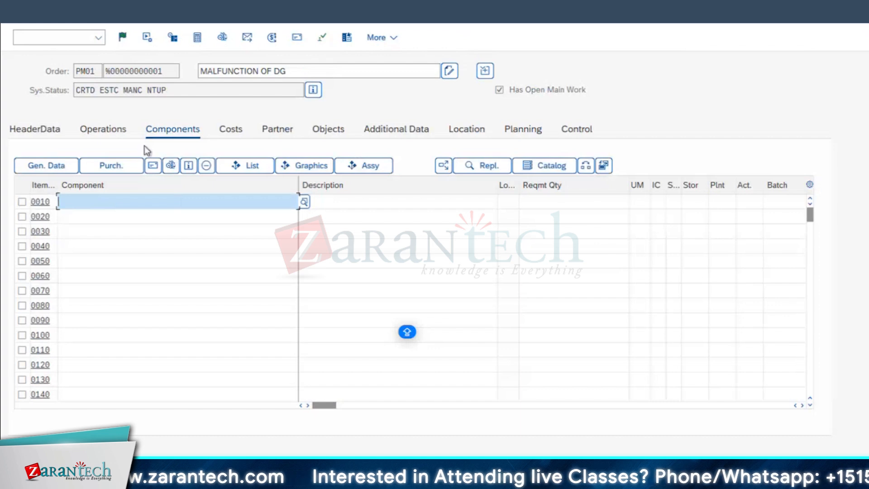
Add SG-CFP-B-BRNG from the diesel generator's BOM structure list as a component allocated to operation 0010
{"action": "left_click", "coordinate": [248, 166]}
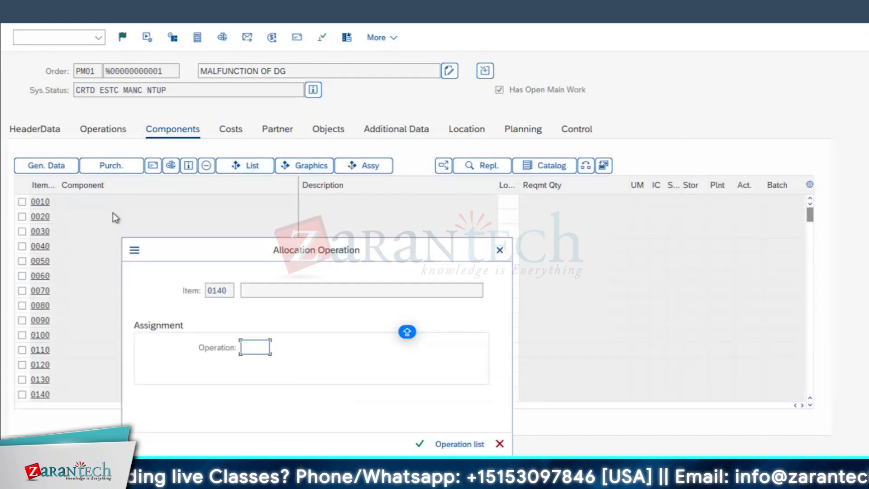
{"action": "type", "text": "0010"}
{"action": "key", "text": "Return"}
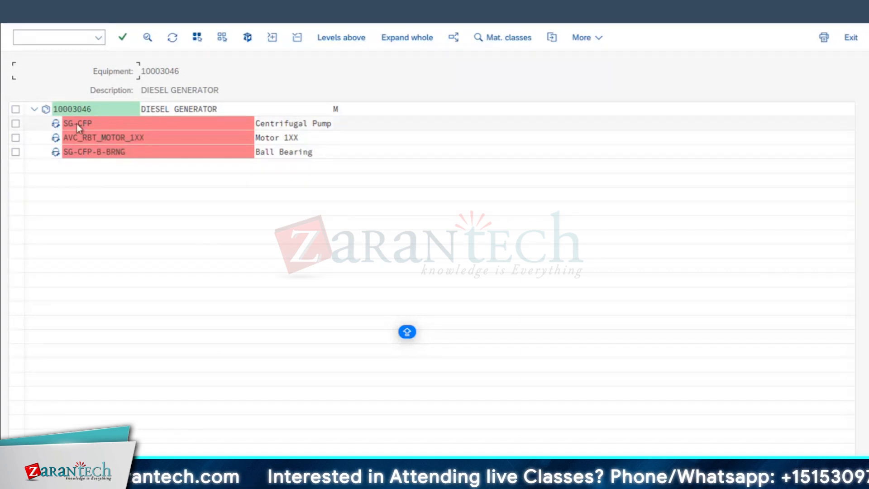
{"action": "double_click", "coordinate": [102, 151]}
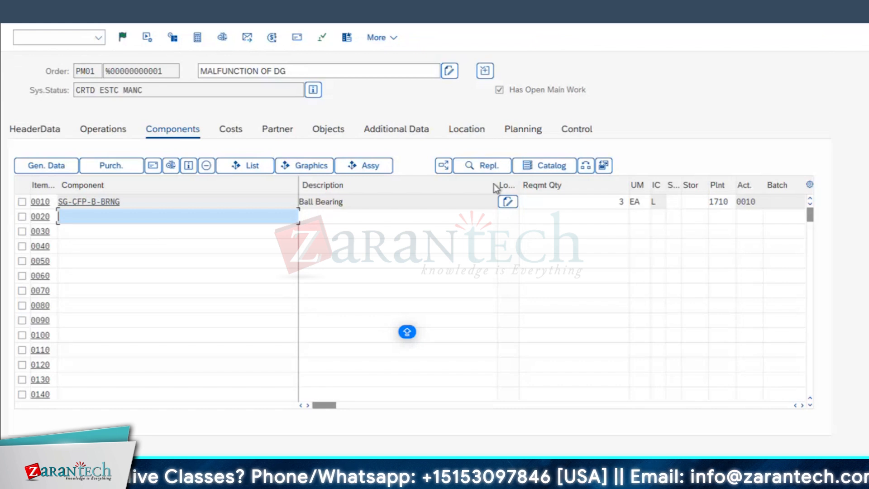
Narrow the Description and Reqmt Qty columns of the order's component list
{"action": "left_click_drag", "start_coordinate": [498, 185], "coordinate": [349, 185]}
{"action": "left_click", "coordinate": [503, 203]}
{"action": "left_click", "coordinate": [508, 204]}
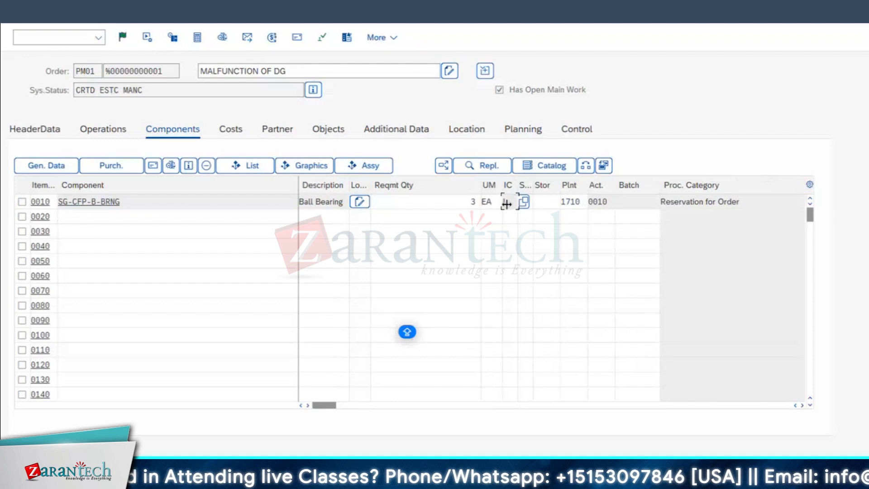
{"action": "left_click_drag", "start_coordinate": [478, 181], "coordinate": [441, 184]}
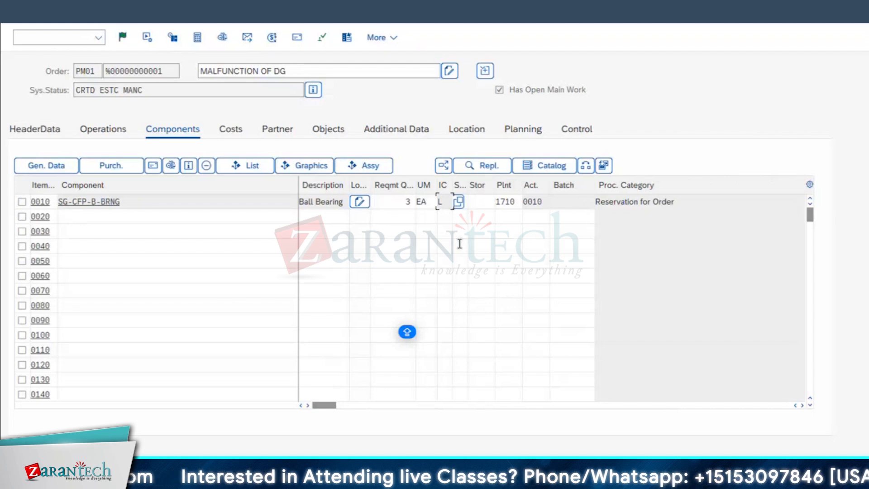
Review the order's operations and their short texts against the component assignment, adjusting the short text column width
{"action": "left_click", "coordinate": [101, 133]}
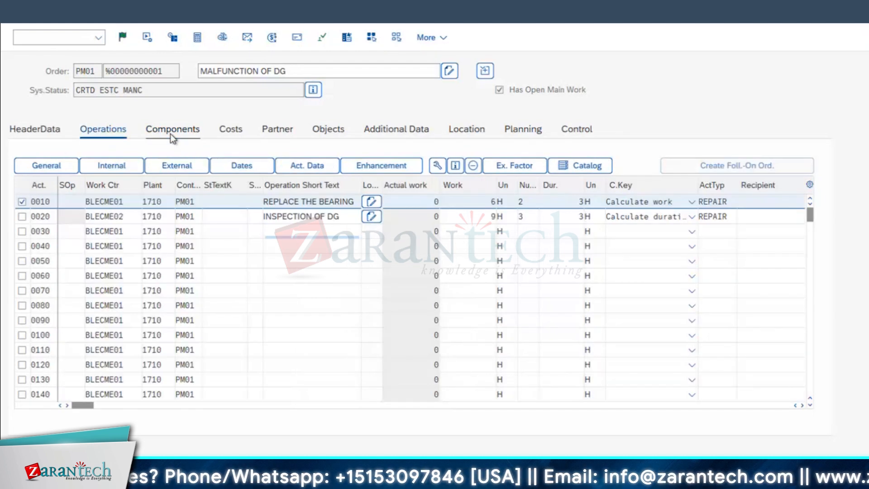
{"action": "left_click", "coordinate": [172, 136]}
{"action": "left_click", "coordinate": [99, 135]}
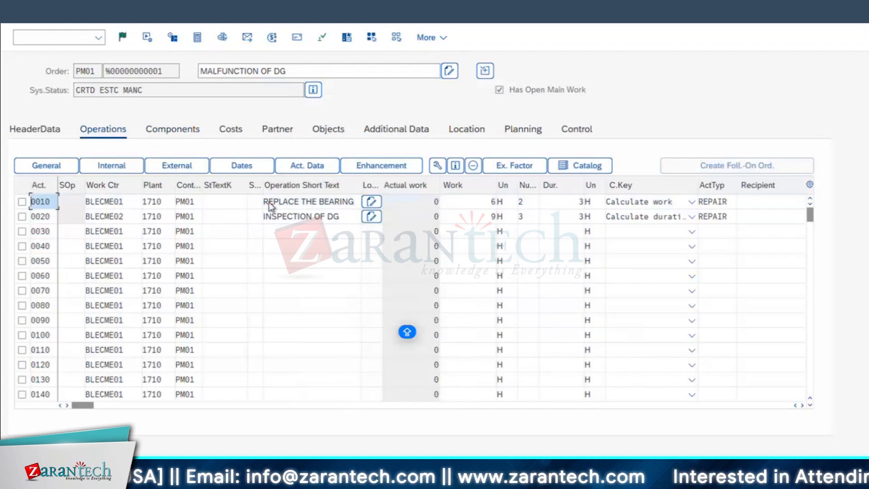
{"action": "left_click", "coordinate": [291, 232]}
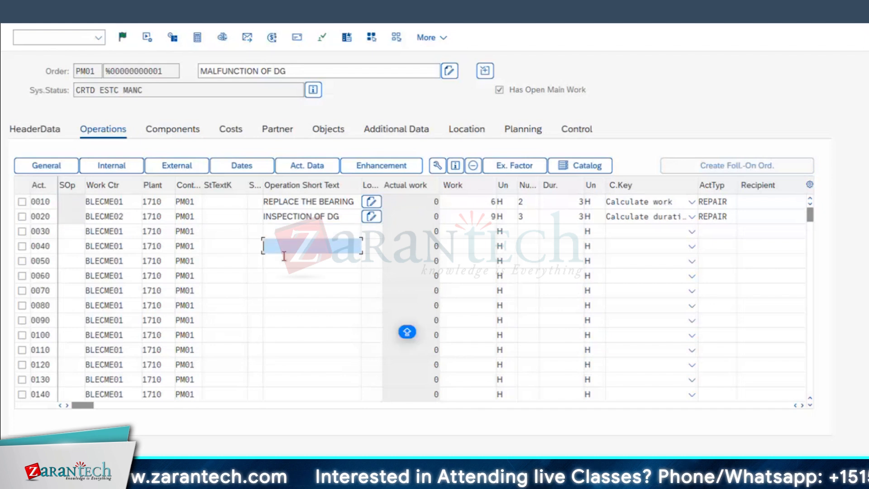
{"action": "key", "text": "Up"}
{"action": "left_click_drag", "start_coordinate": [248, 183], "coordinate": [239, 183]}
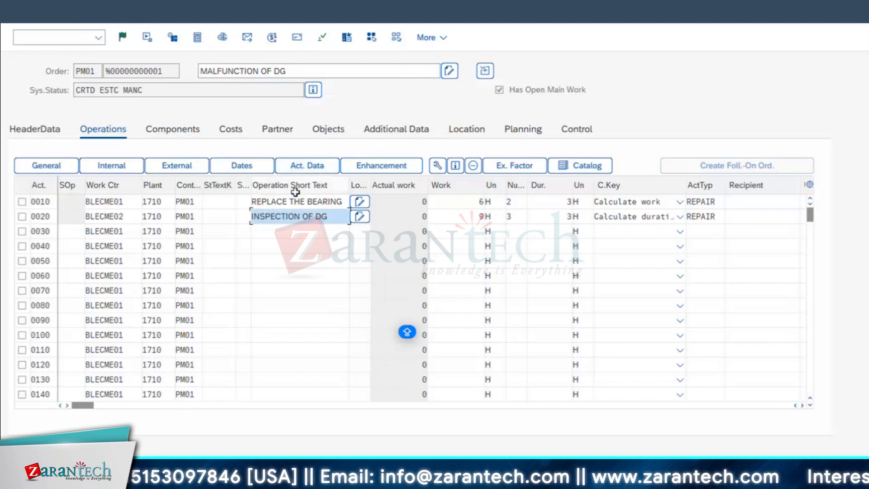
{"action": "left_click_drag", "start_coordinate": [355, 180], "coordinate": [356, 180]}
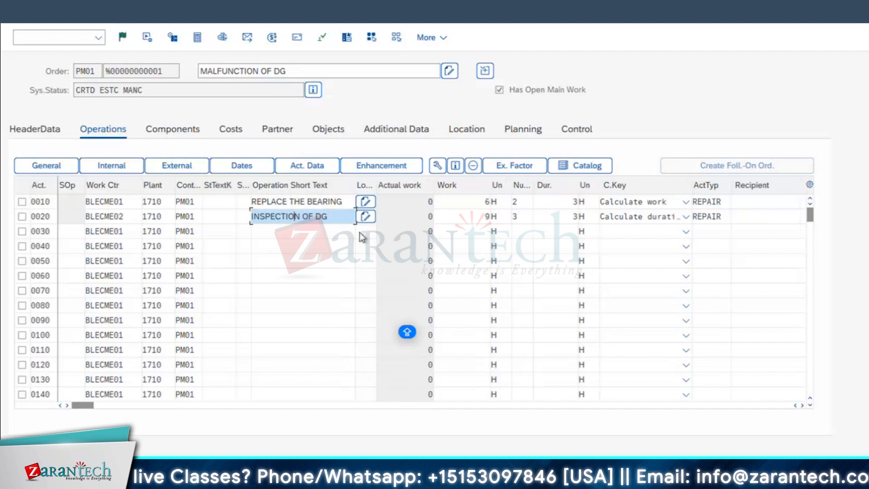
{"action": "left_click", "coordinate": [297, 233]}
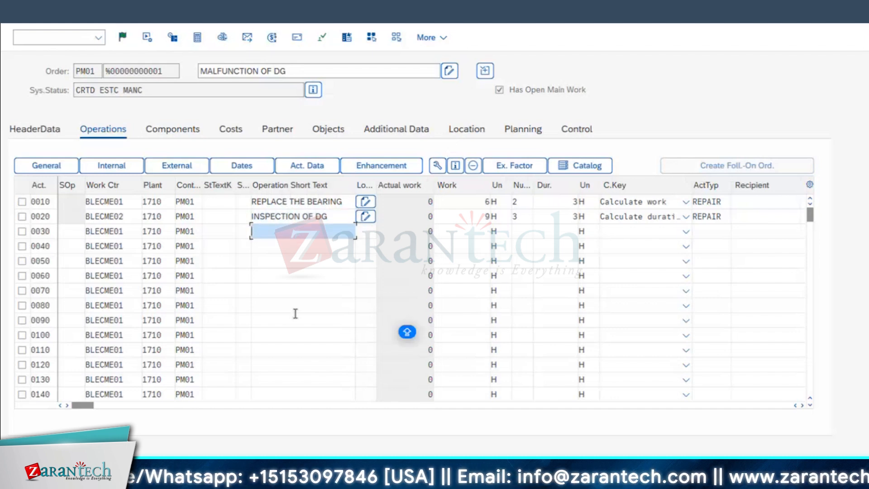
{"action": "left_click", "coordinate": [285, 204]}
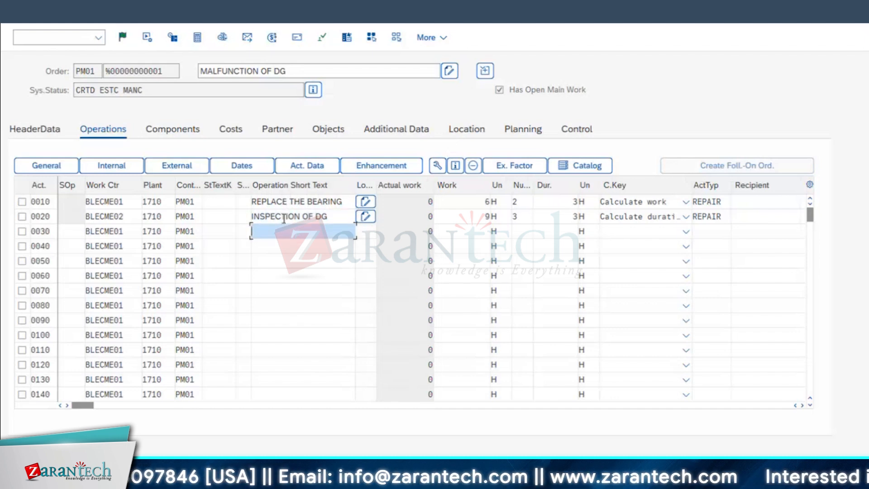
{"action": "left_click_drag", "start_coordinate": [283, 229], "coordinate": [280, 266]}
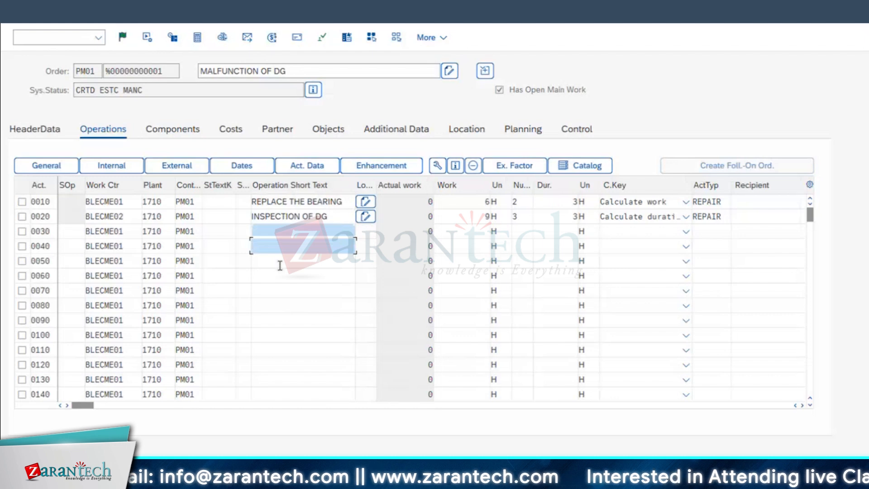
{"action": "left_click", "coordinate": [280, 275]}
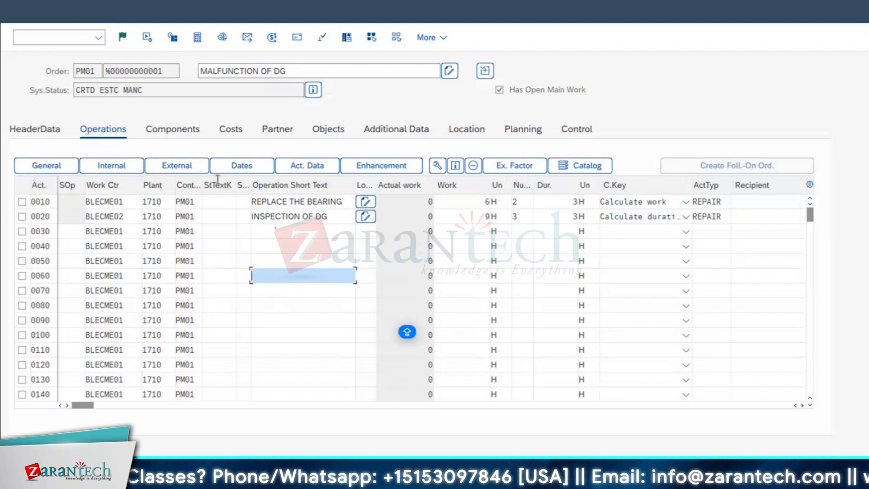
Narrow the Component column in the order's component list and examine the procurement category of SG-CFP-B-BRNG
{"action": "left_click", "coordinate": [178, 132]}
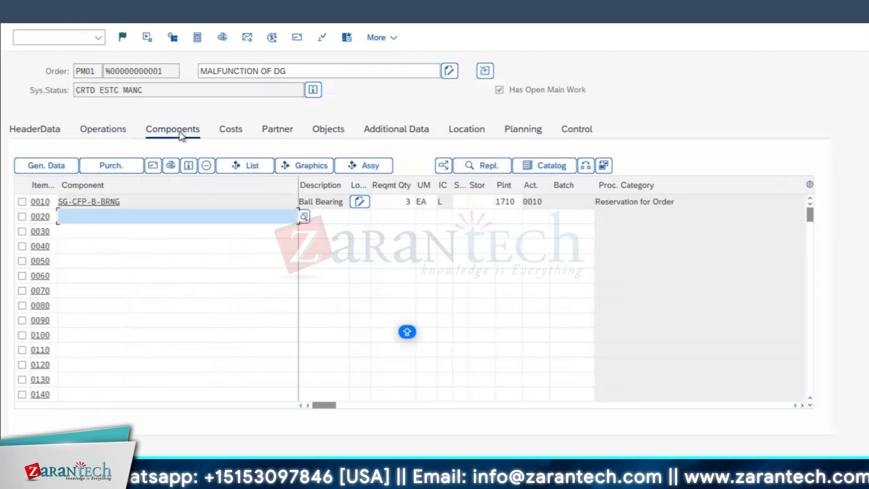
{"action": "left_click_drag", "start_coordinate": [300, 178], "coordinate": [180, 170]}
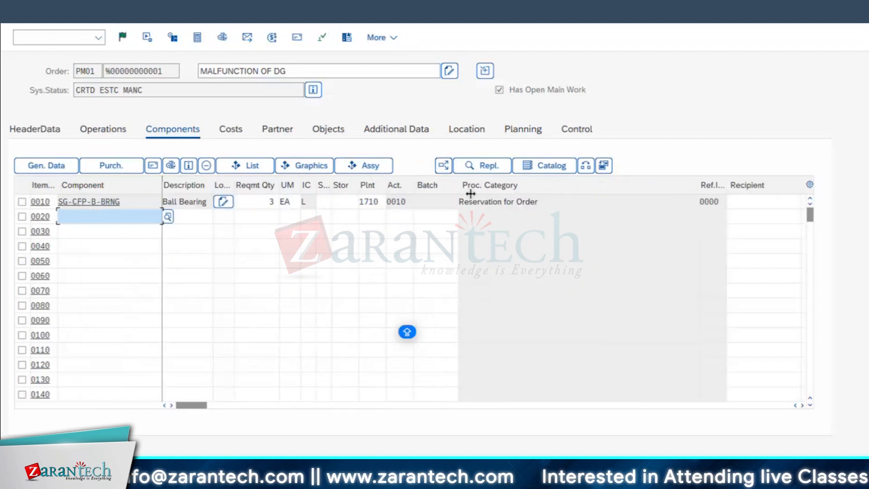
{"action": "left_click_drag", "start_coordinate": [549, 202], "coordinate": [458, 202]}
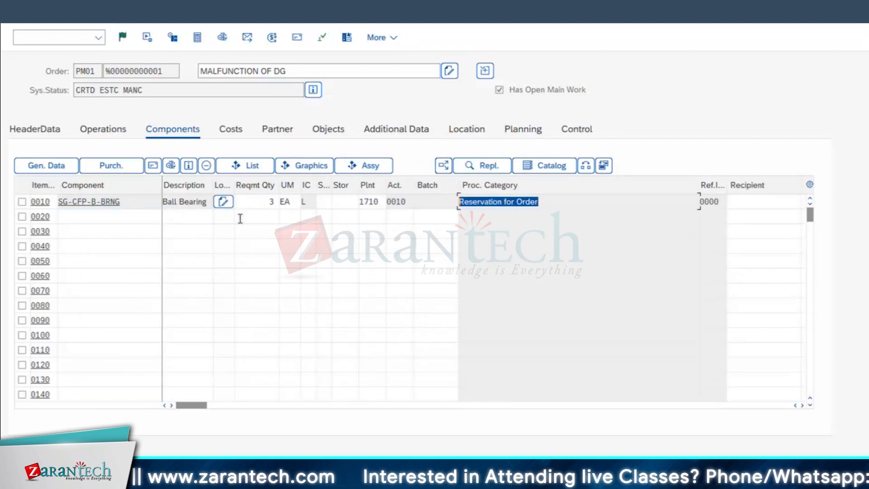
Select the SG-CFP-B-BRNG component row and choose Immediately as its reservation/purchase requisition setting
{"action": "left_click", "coordinate": [22, 201]}
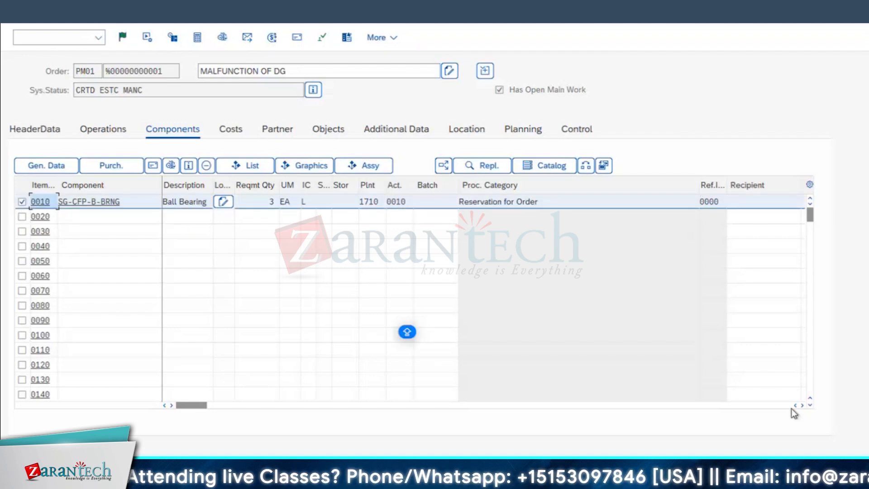
{"action": "left_click", "coordinate": [803, 406]}
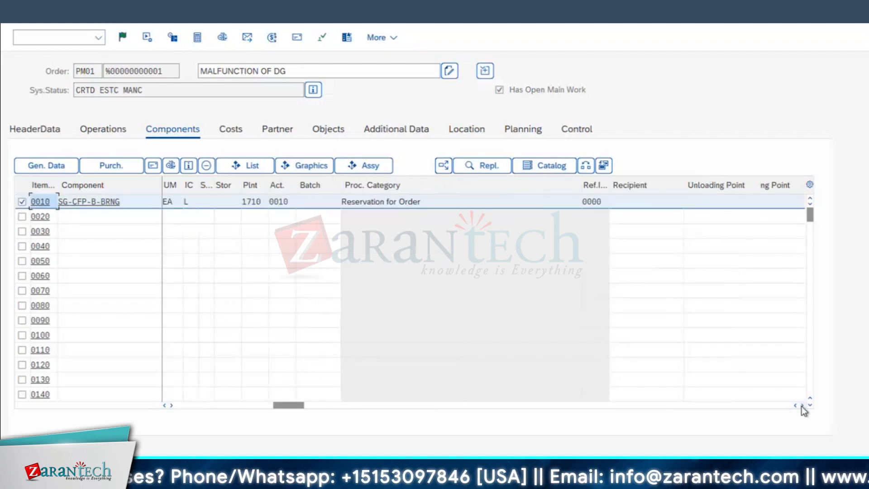
{"action": "left_click", "coordinate": [802, 406]}
{"action": "left_click", "coordinate": [803, 406]}
{"action": "left_click", "coordinate": [803, 406]}
{"action": "left_click", "coordinate": [803, 406]}
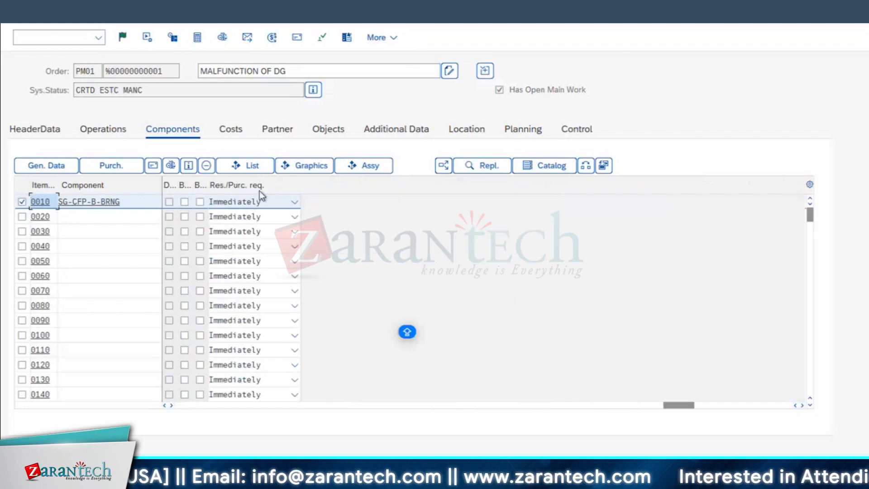
{"action": "left_click_drag", "start_coordinate": [690, 405], "coordinate": [573, 407]}
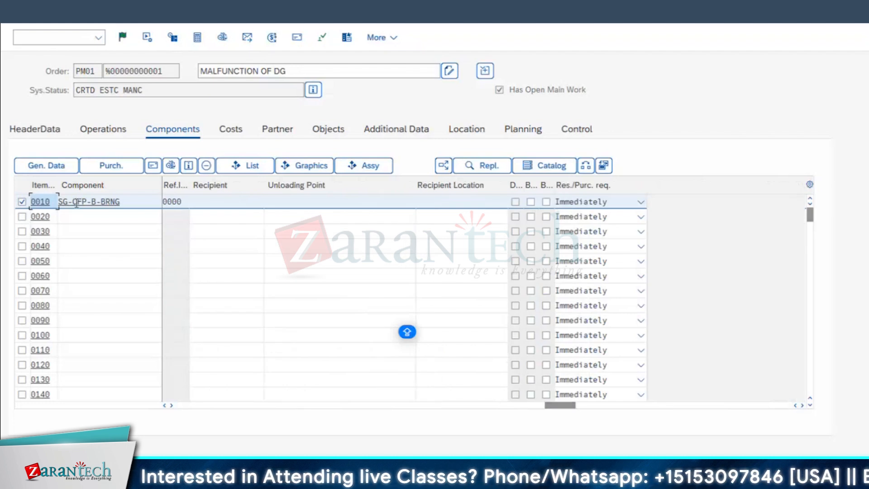
{"action": "left_click", "coordinate": [641, 201]}
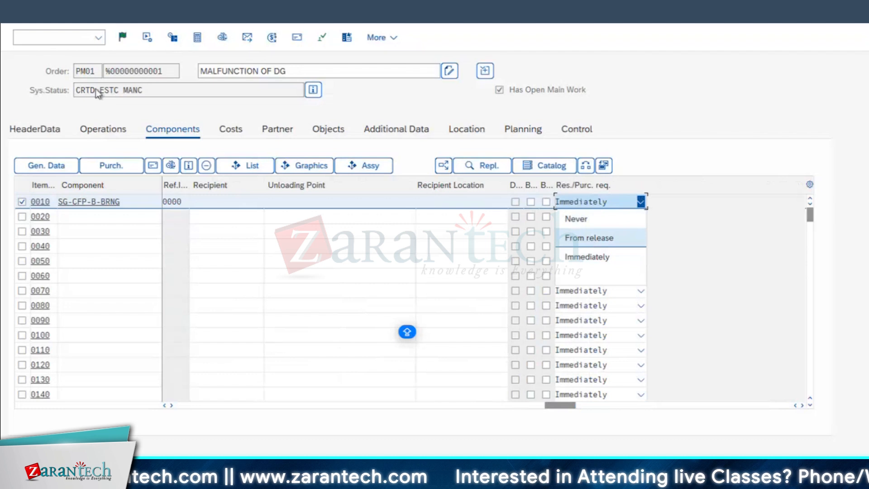
{"action": "left_click", "coordinate": [591, 257]}
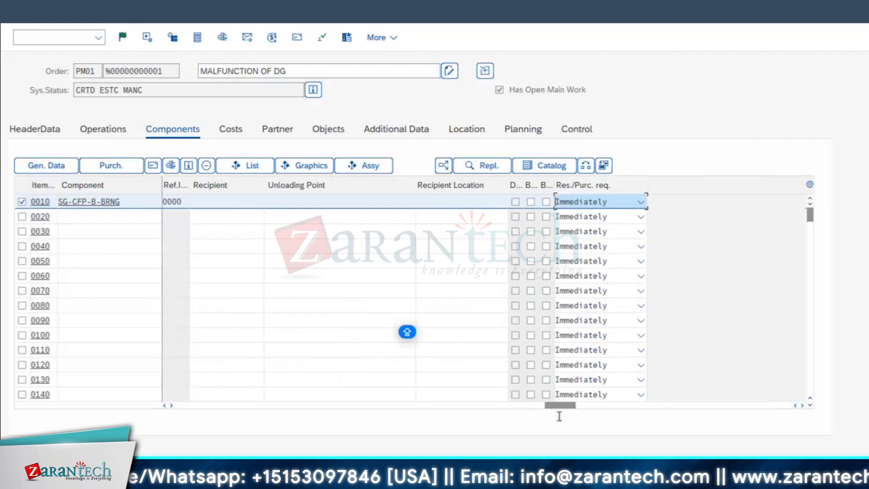
Save the maintenance order and reopen it from the MALFUNCTION OF DG notification
{"action": "left_click_drag", "start_coordinate": [561, 406], "coordinate": [195, 406]}
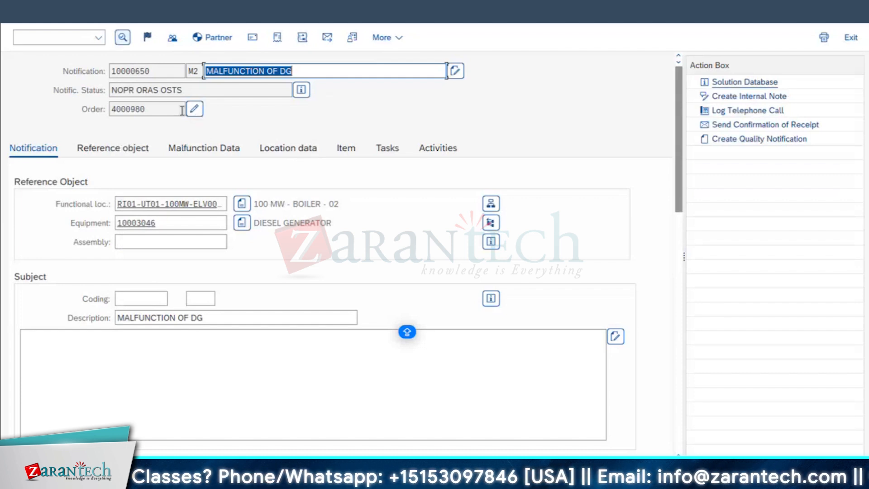
{"action": "left_click", "coordinate": [195, 110]}
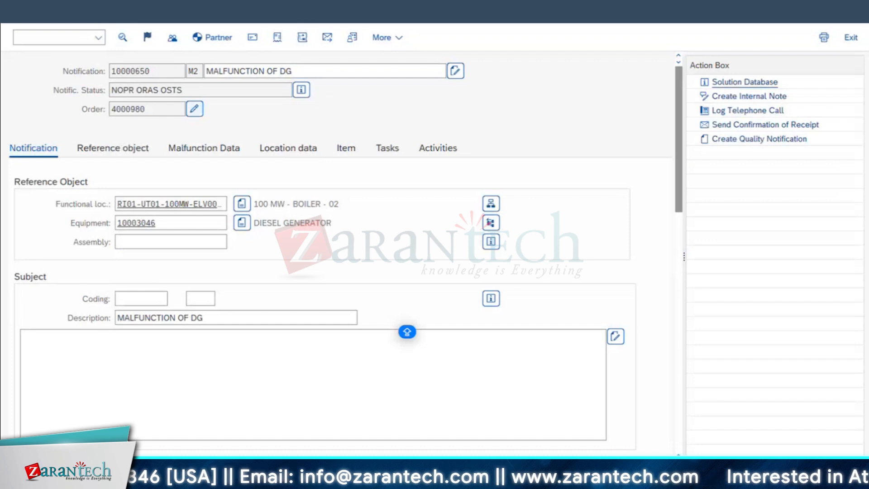
{"action": "left_click", "coordinate": [172, 111]}
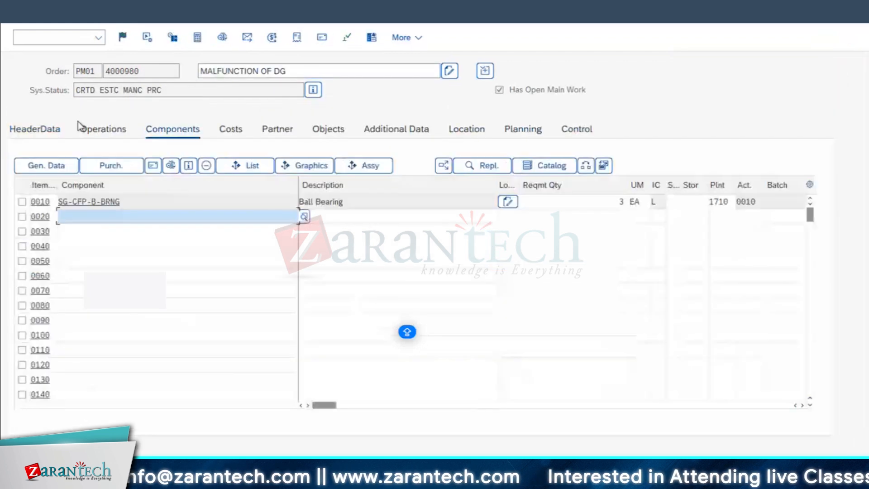
Review the general data of component SG-CFP-B-BRNG, examining its required and withdrawn quantities and general indicators, and return to the order
{"action": "left_click", "coordinate": [21, 201]}
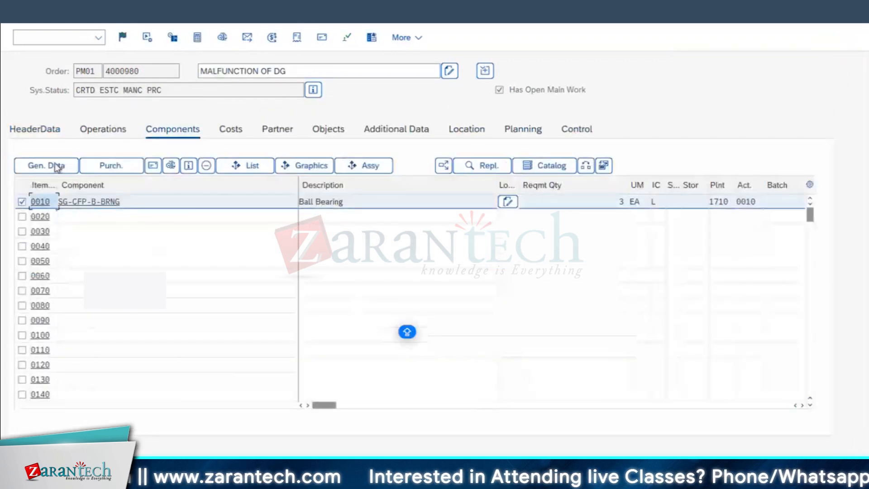
{"action": "left_click", "coordinate": [38, 166]}
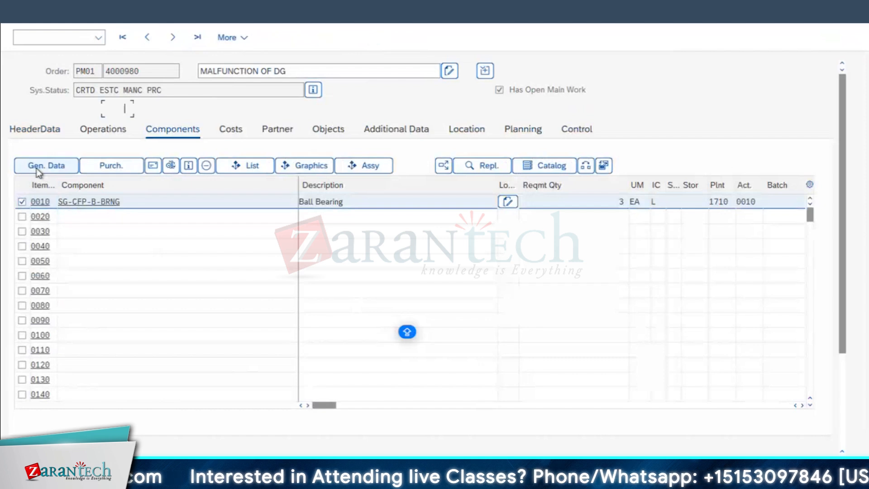
{"action": "double_click", "coordinate": [118, 356]}
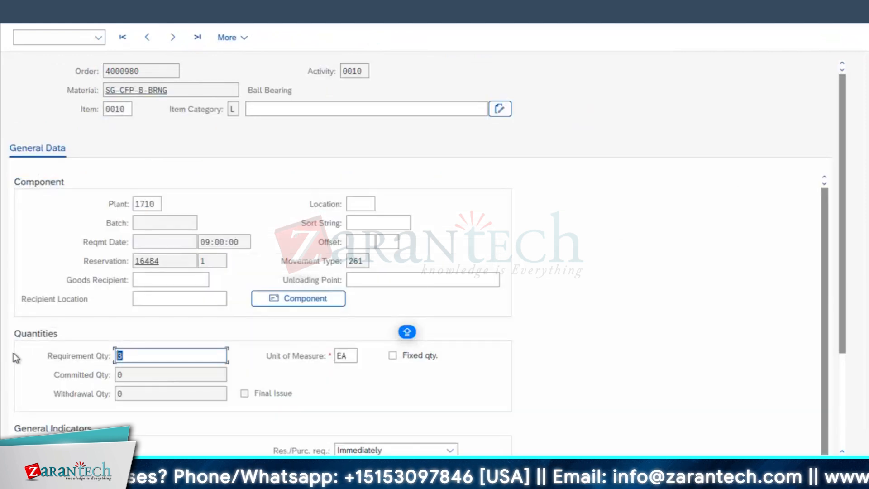
{"action": "key", "text": "Tab"}
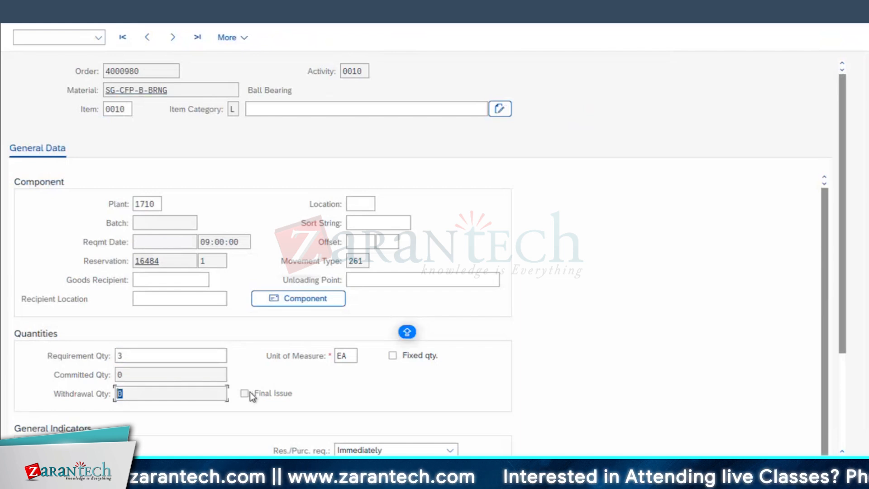
{"action": "scroll", "coordinate": [437, 382], "scroll_direction": "down", "scroll_amount": 2}
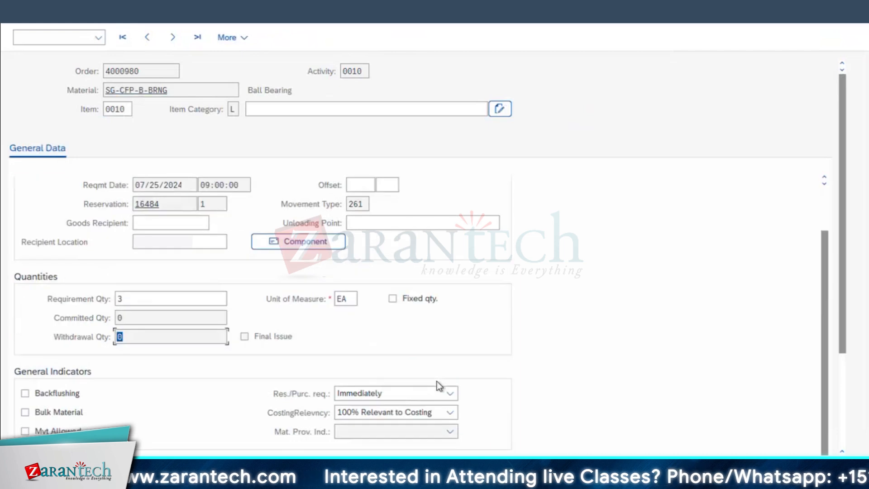
{"action": "scroll", "coordinate": [437, 382], "scroll_direction": "down", "scroll_amount": 1}
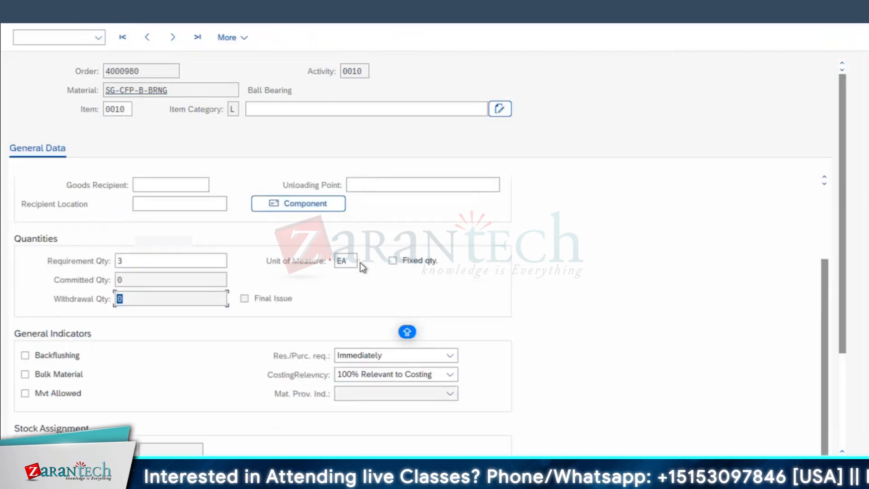
{"action": "left_click", "coordinate": [72, 166]}
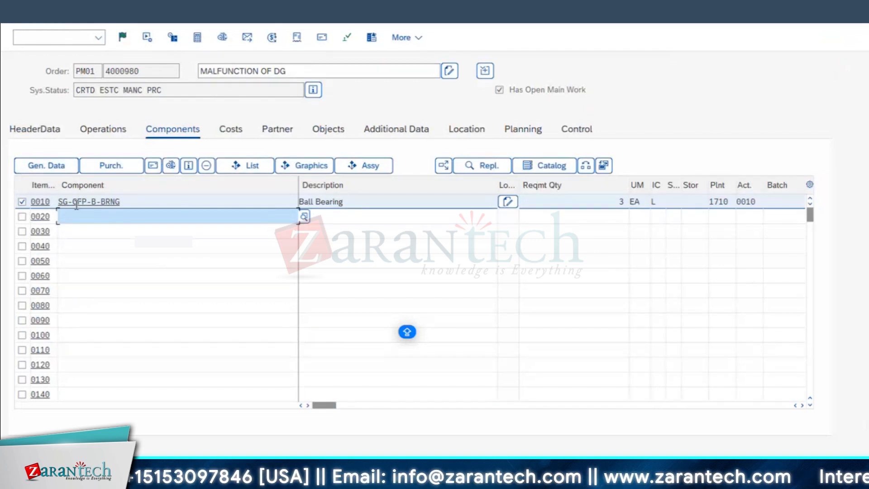
Reopen the general data of SG-CFP-B-BRNG and examine its reservation number and movement type
{"action": "left_click", "coordinate": [59, 168]}
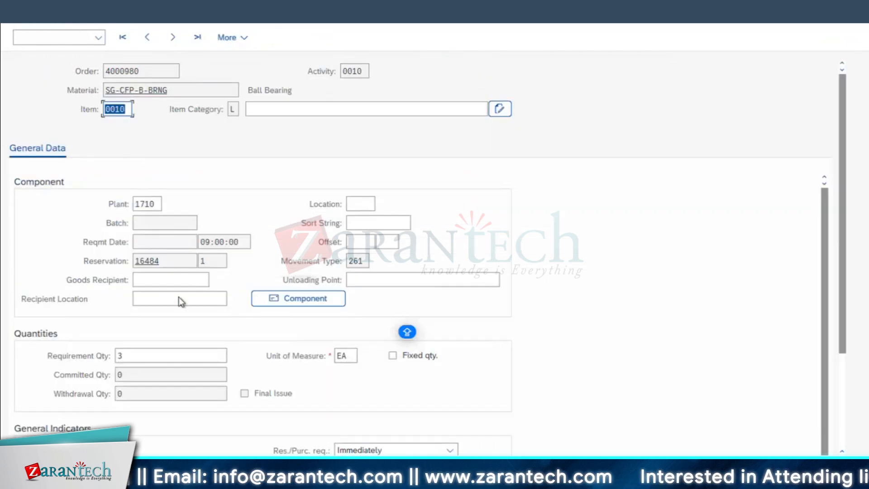
{"action": "left_click_drag", "start_coordinate": [163, 261], "coordinate": [43, 259]}
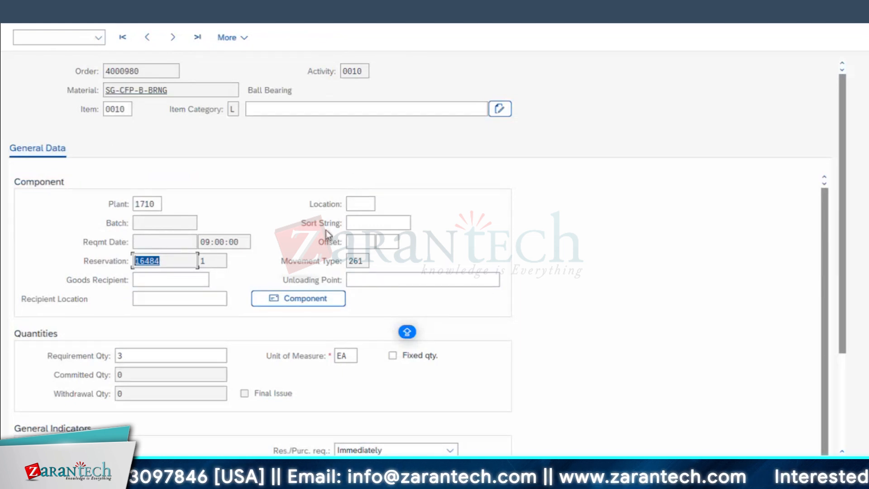
{"action": "left_click_drag", "start_coordinate": [365, 260], "coordinate": [345, 262]}
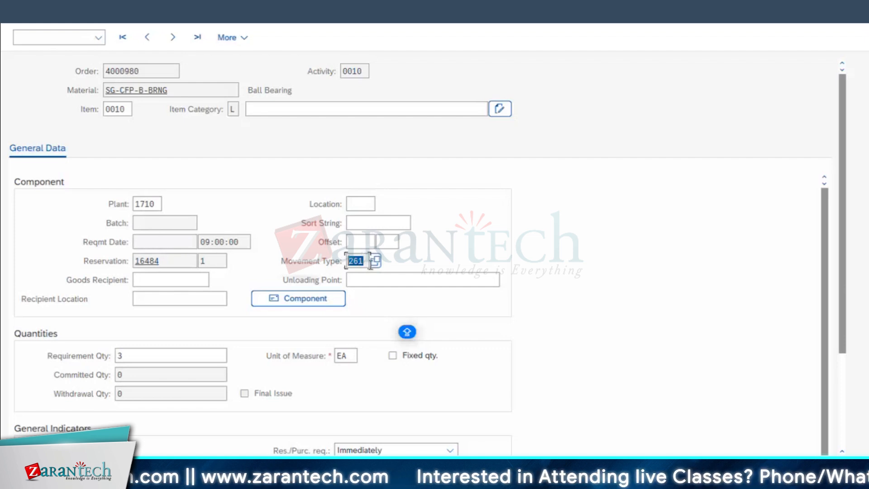
Look up the available movement types, comparing 261 and 262 for orders with 101 and 102 for goods receipts, and close the list
{"action": "left_click", "coordinate": [378, 263]}
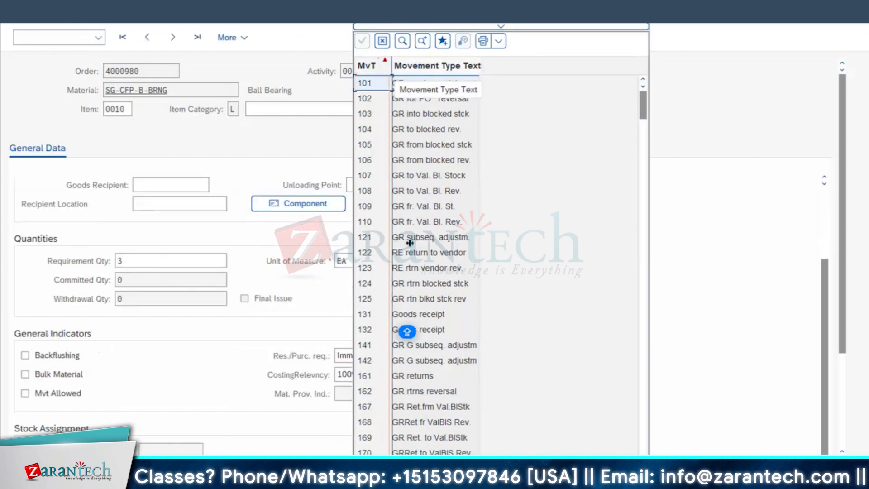
{"action": "scroll", "coordinate": [388, 349], "scroll_direction": "down", "scroll_amount": 5}
{"action": "scroll", "coordinate": [388, 351], "scroll_direction": "down", "scroll_amount": 1}
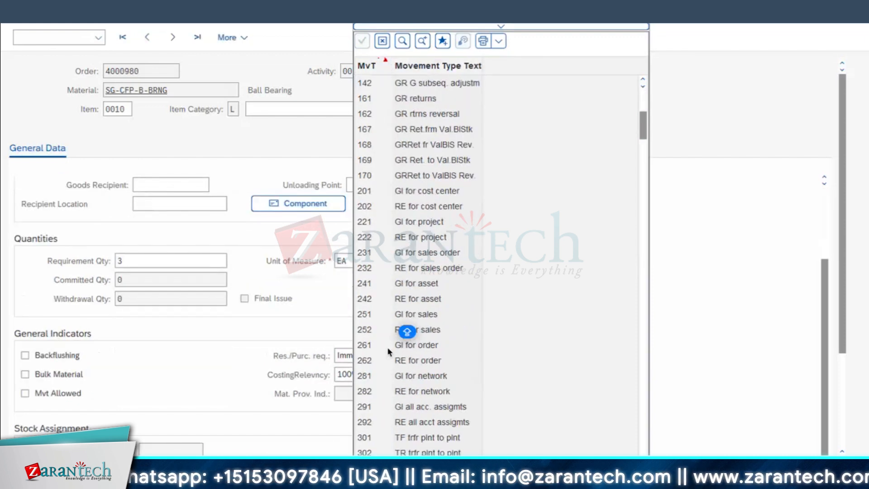
{"action": "left_click", "coordinate": [429, 350]}
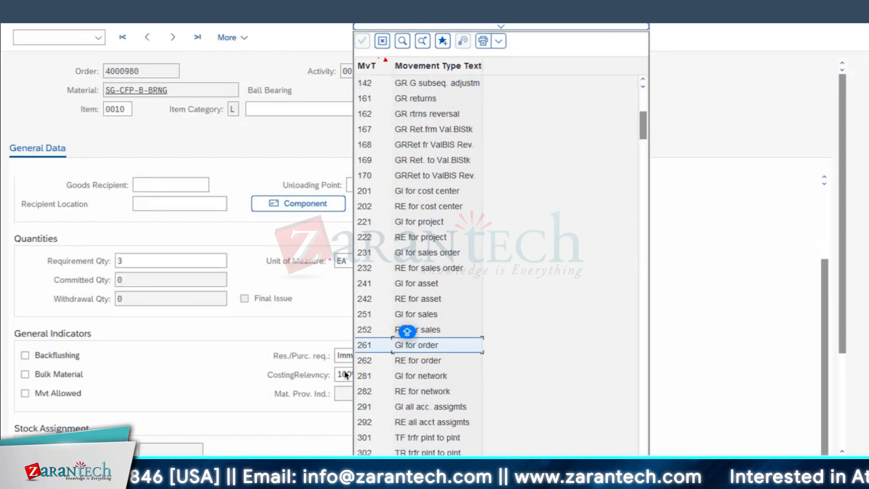
{"action": "left_click", "coordinate": [414, 361]}
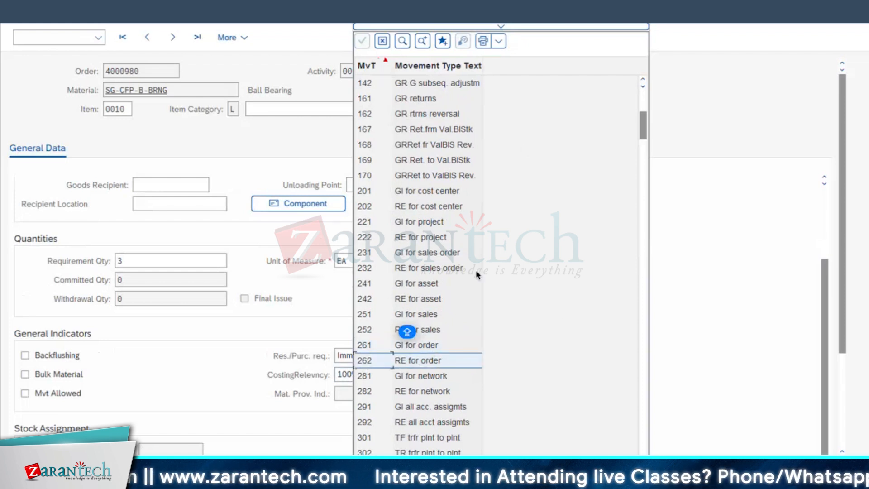
{"action": "scroll", "coordinate": [410, 145], "scroll_direction": "up", "scroll_amount": 4}
{"action": "scroll", "coordinate": [407, 132], "scroll_direction": "up", "scroll_amount": 3}
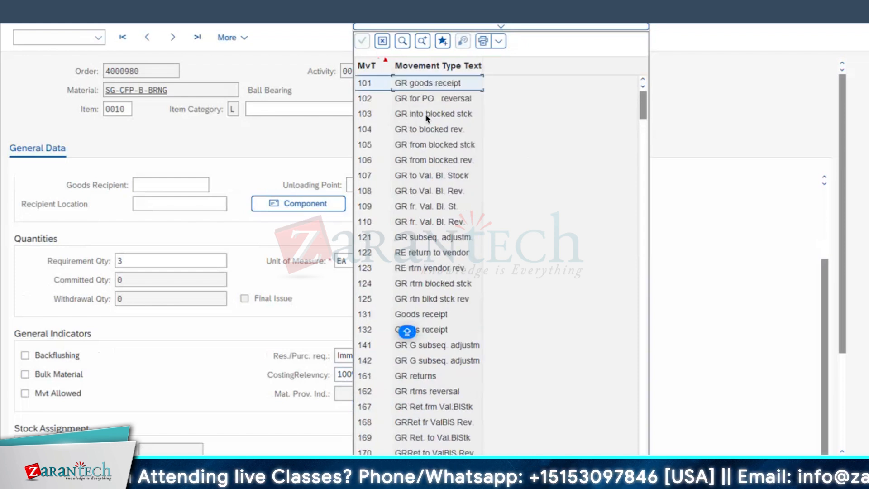
{"action": "left_click", "coordinate": [425, 101]}
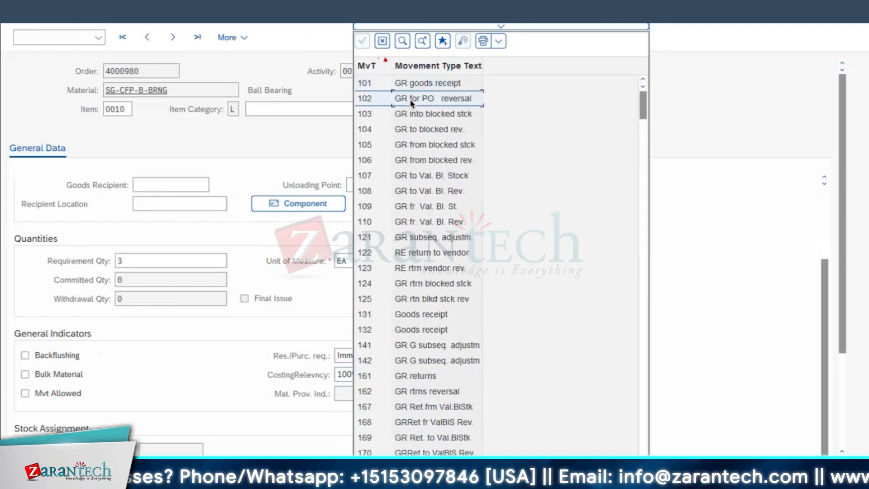
{"action": "left_click", "coordinate": [639, 16]}
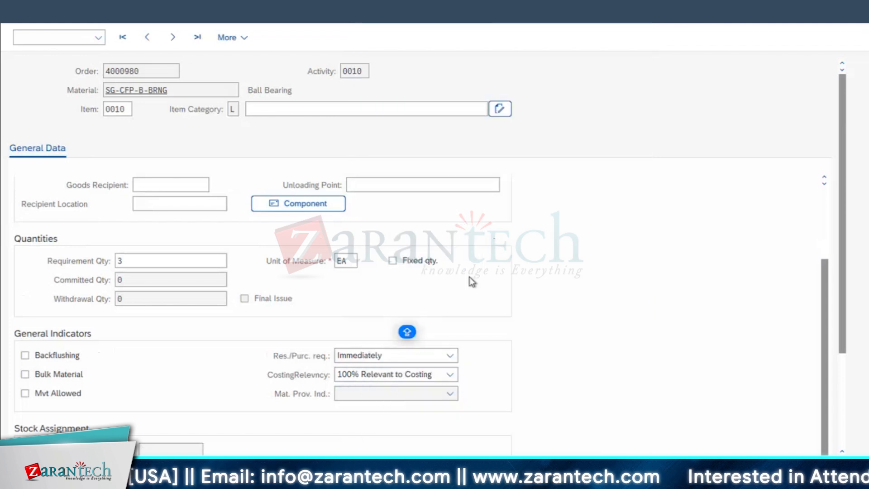
Enable Mvt Allowed in the general indicators of the ball bearing component and return to the order's component list
{"action": "scroll", "coordinate": [281, 338], "scroll_direction": "down", "scroll_amount": 3}
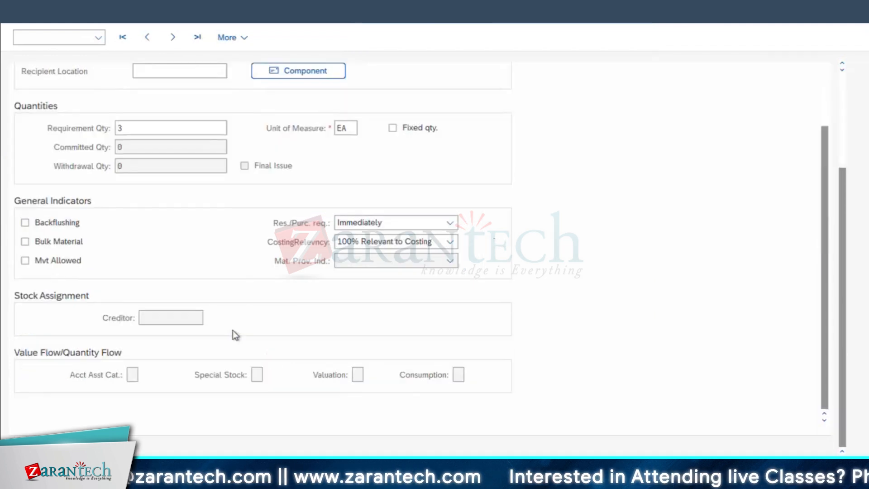
{"action": "scroll", "coordinate": [232, 330], "scroll_direction": "up", "scroll_amount": 5}
{"action": "scroll", "coordinate": [75, 344], "scroll_direction": "down", "scroll_amount": 2}
{"action": "left_click", "coordinate": [25, 393]}
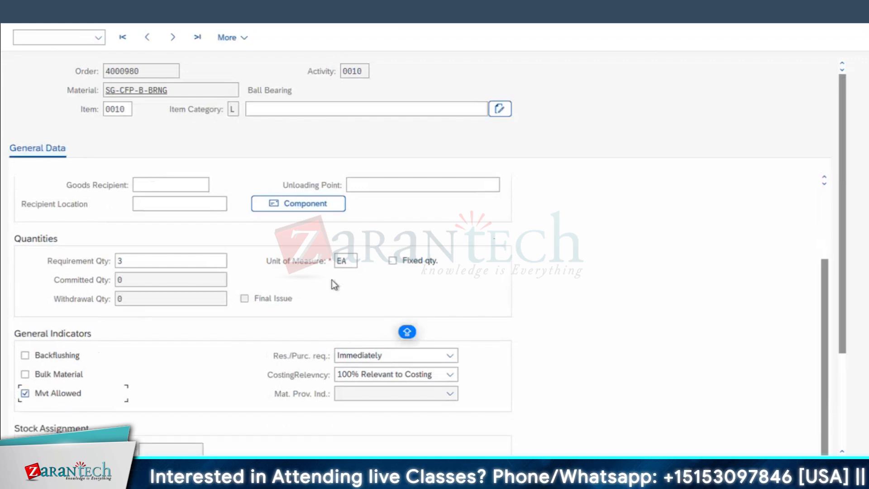
{"action": "scroll", "coordinate": [332, 279], "scroll_direction": "down", "scroll_amount": 3}
{"action": "scroll", "coordinate": [362, 240], "scroll_direction": "up", "scroll_amount": 2}
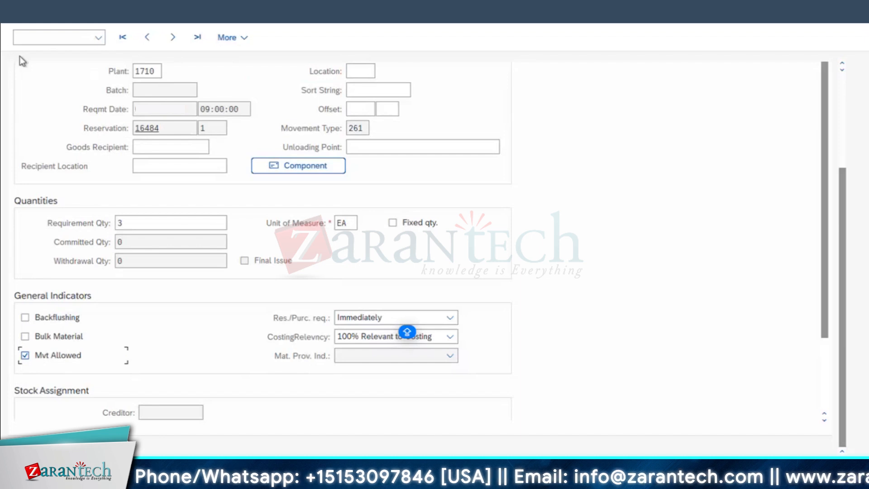
{"action": "left_click", "coordinate": [362, 149]}
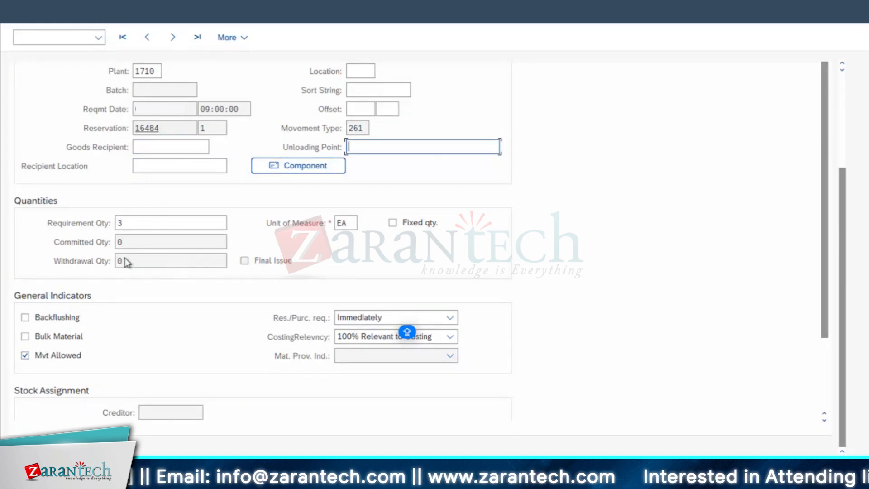
{"action": "left_click", "coordinate": [20, 14]}
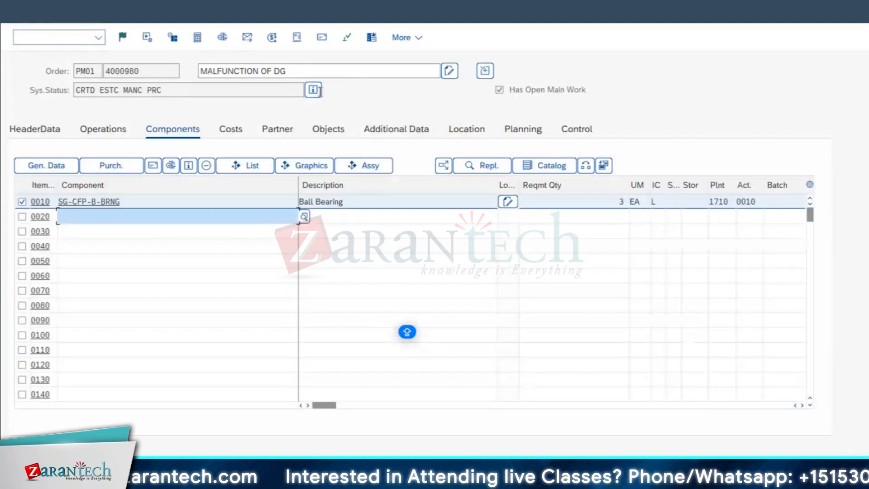
Examine the meaning of the order's system statuses CRTD, ESTC and MANC in the status details and return to the order
{"action": "left_click", "coordinate": [313, 90]}
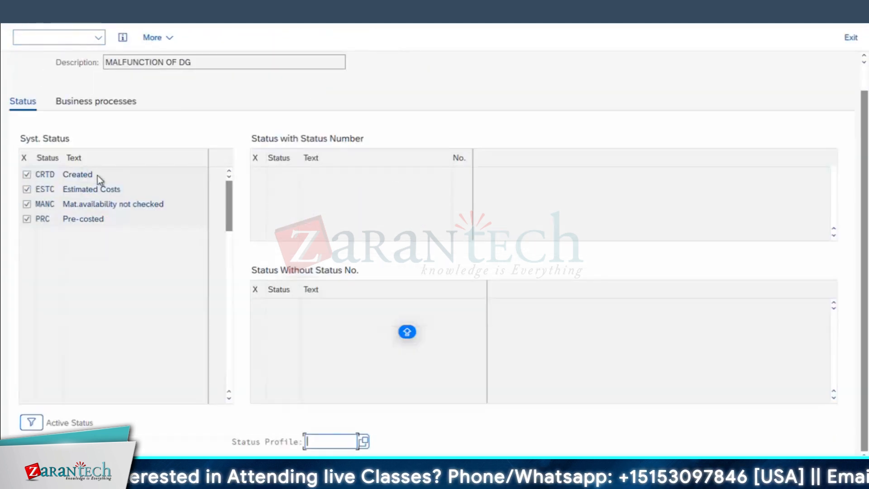
{"action": "double_click", "coordinate": [78, 175]}
{"action": "left_click_drag", "start_coordinate": [117, 189], "coordinate": [62, 190]}
{"action": "left_click_drag", "start_coordinate": [177, 204], "coordinate": [6, 207]}
{"action": "left_click", "coordinate": [19, 13]}
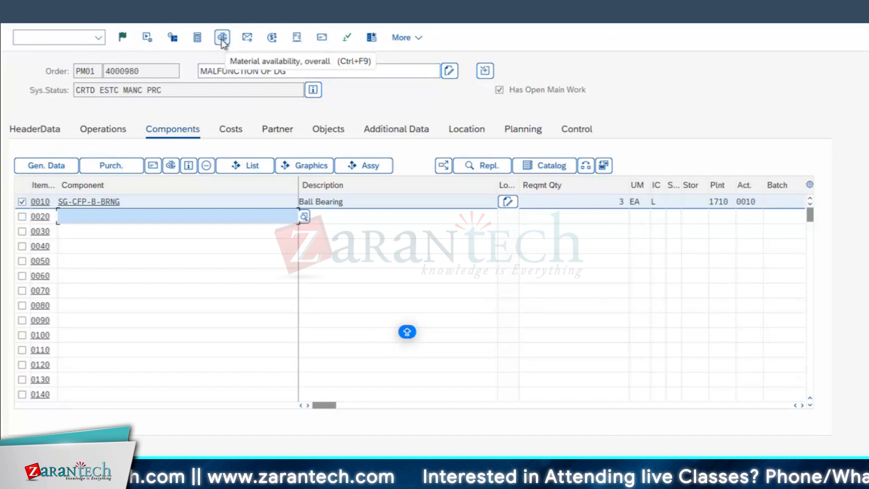
Run the overall material availability check for the order and continue past the check result
{"action": "left_click", "coordinate": [222, 40]}
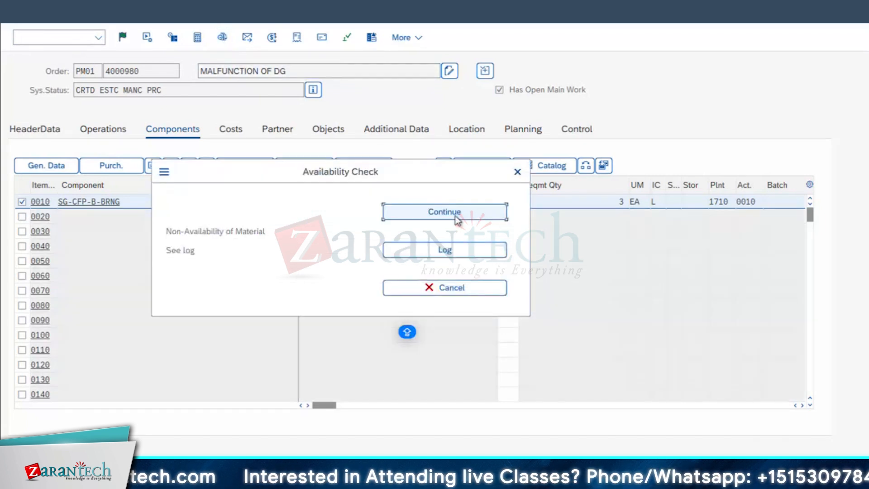
{"action": "left_click", "coordinate": [456, 214]}
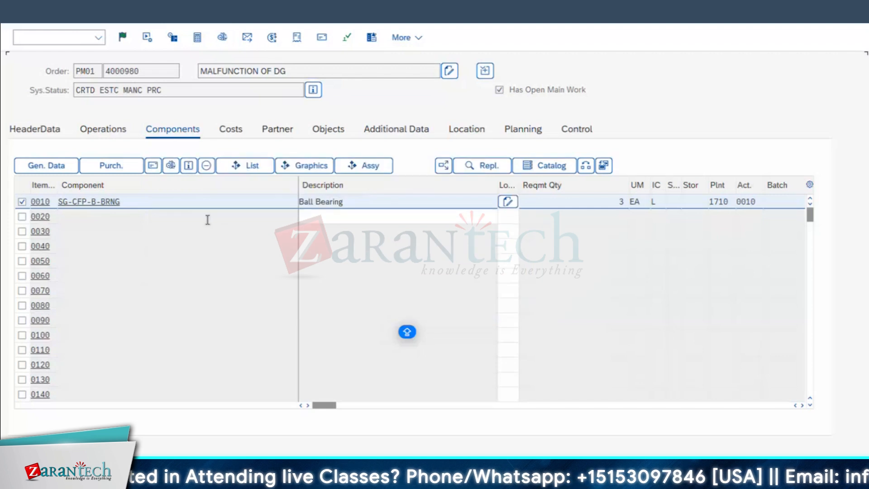
{"action": "left_click", "coordinate": [206, 217]}
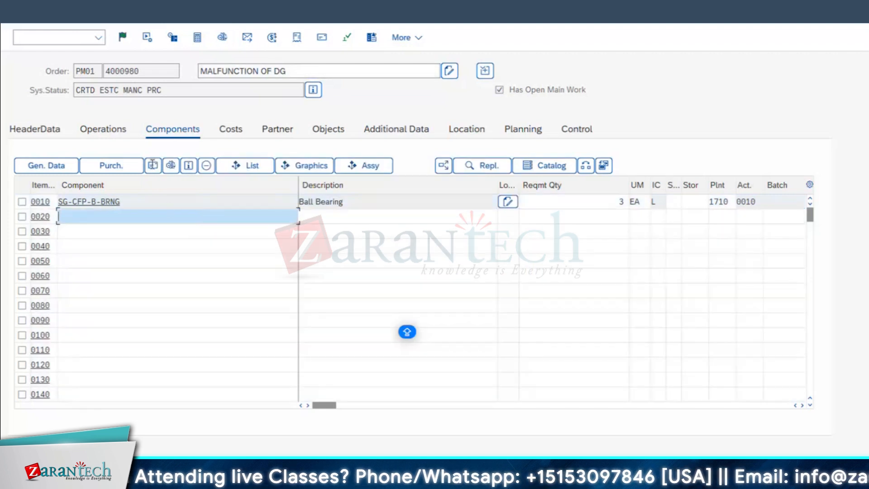
Recheck the material availability entry in the order's system status details and return to the components
{"action": "left_click", "coordinate": [314, 90]}
{"action": "left_click_drag", "start_coordinate": [180, 212], "coordinate": [6, 232]}
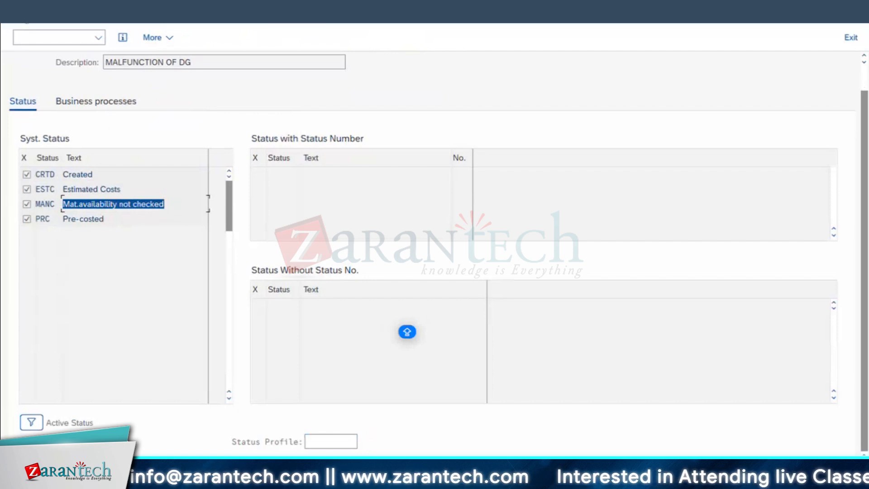
{"action": "key", "text": "F3"}
Open the order's material availability list and display the details of the SG-CFP-B-BRNG line
{"action": "left_click", "coordinate": [36, 11]}
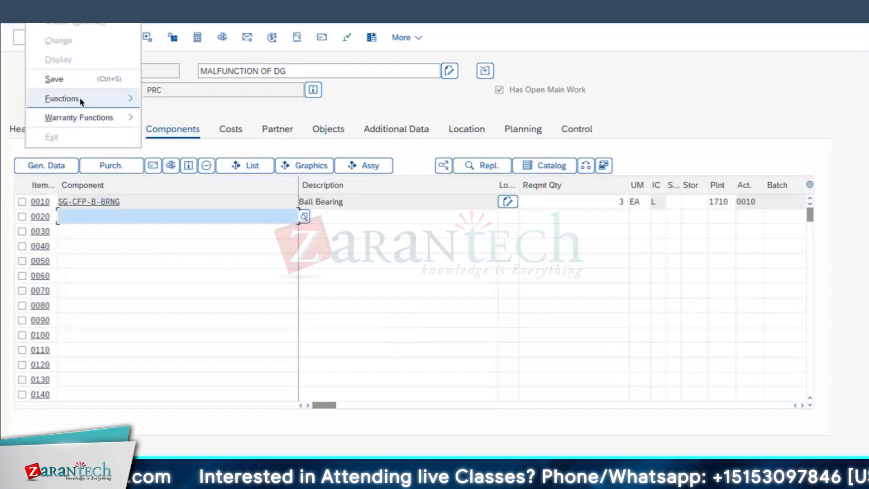
{"action": "mouse_move", "coordinate": [81, 100]}
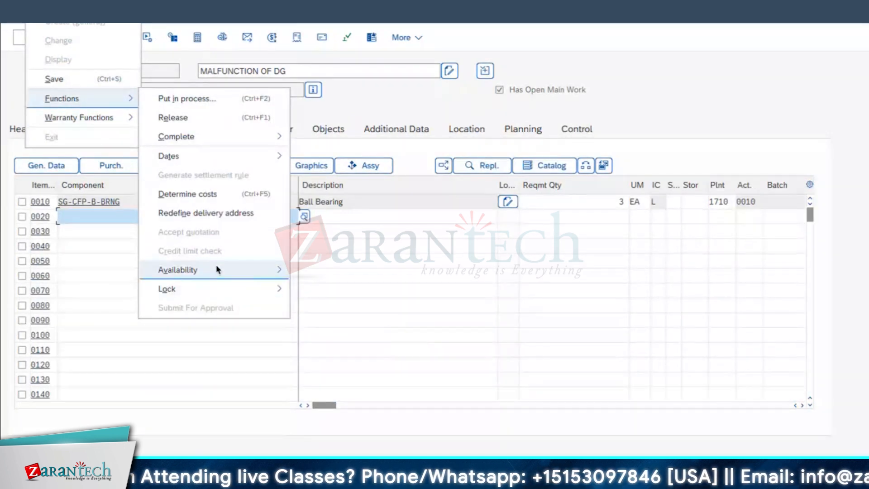
{"action": "mouse_move", "coordinate": [216, 267]}
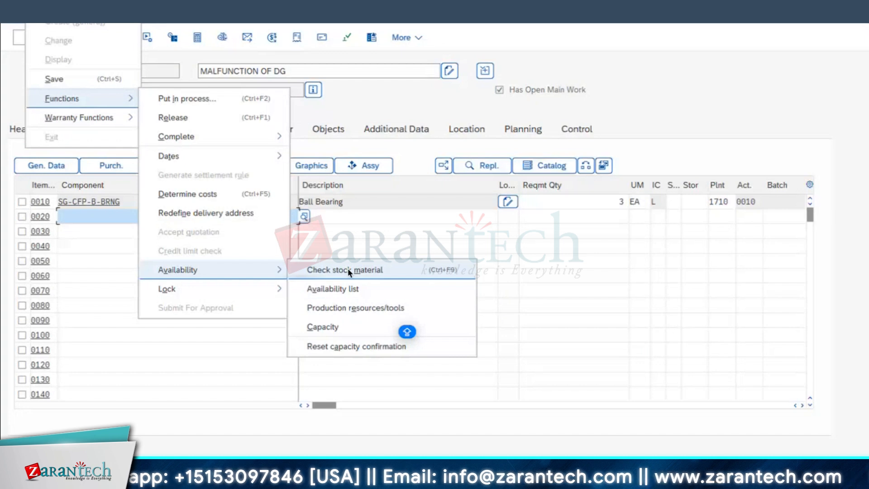
{"action": "left_click", "coordinate": [344, 288]}
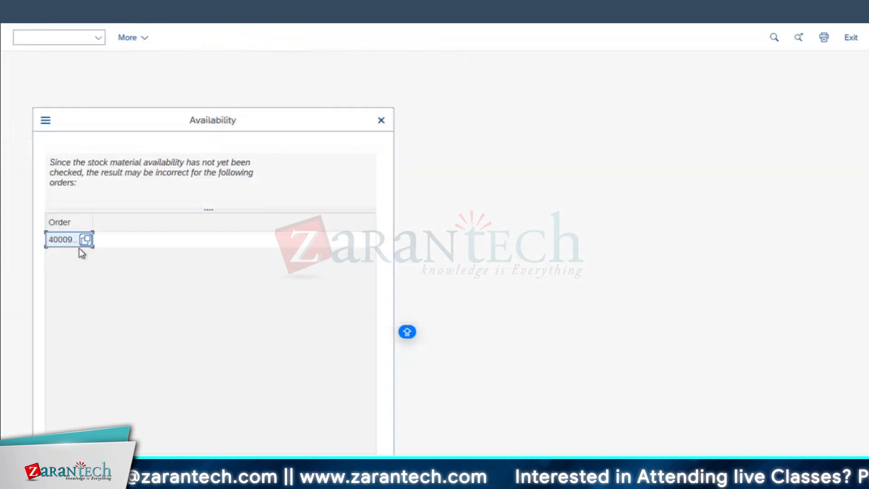
{"action": "key", "text": "Return"}
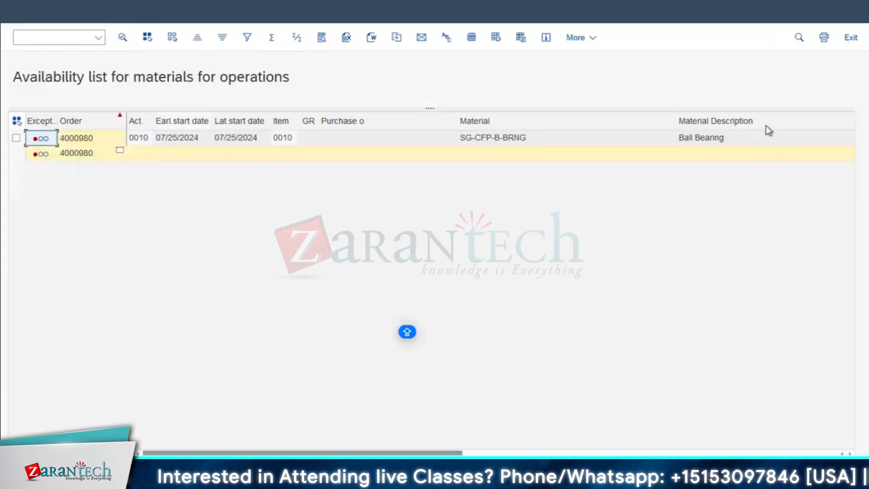
{"action": "left_click", "coordinate": [16, 137]}
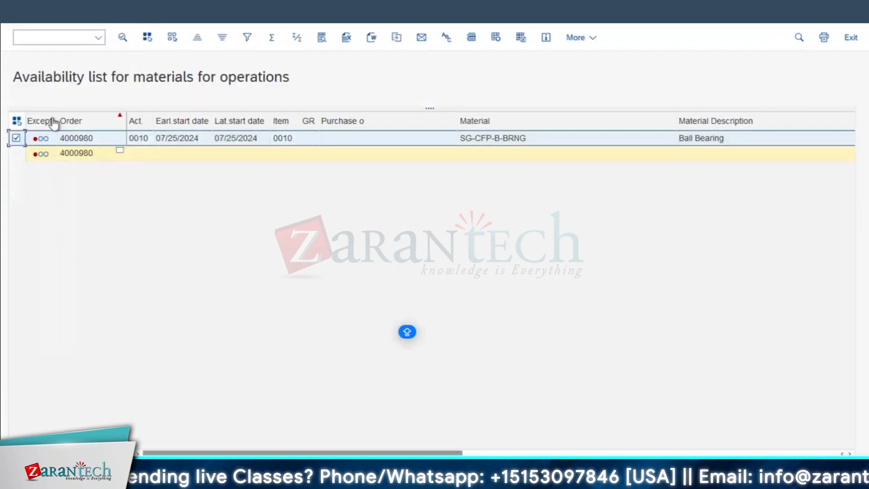
{"action": "left_click", "coordinate": [123, 37]}
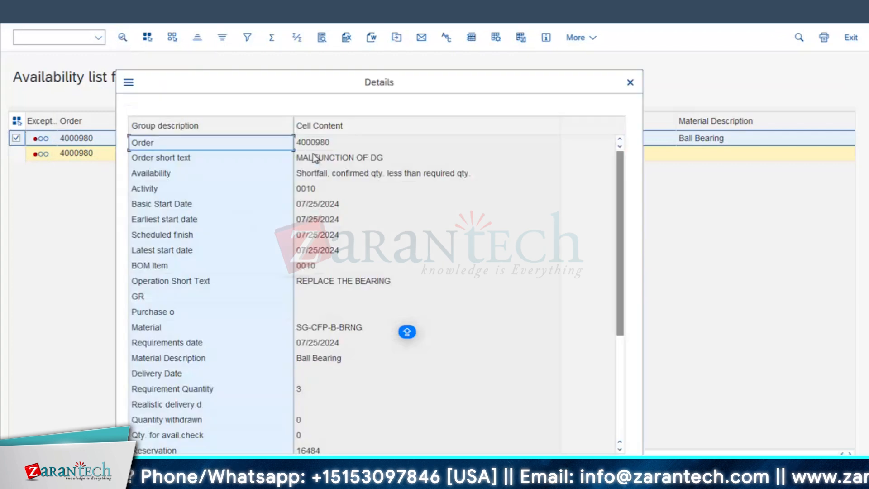
Examine the remaining details of the ball bearing availability line, close them and return to the order
{"action": "scroll", "coordinate": [331, 376], "scroll_direction": "down", "scroll_amount": 4}
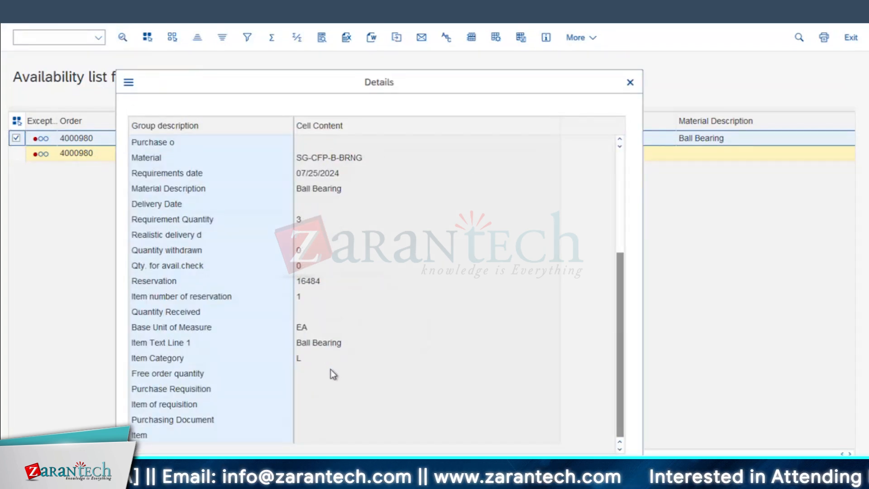
{"action": "scroll", "coordinate": [331, 369], "scroll_direction": "up", "scroll_amount": 4}
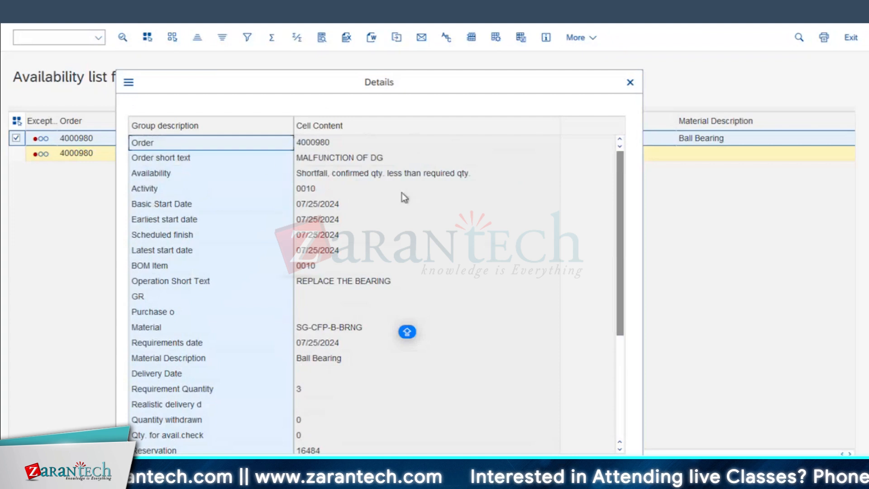
{"action": "left_click", "coordinate": [630, 82]}
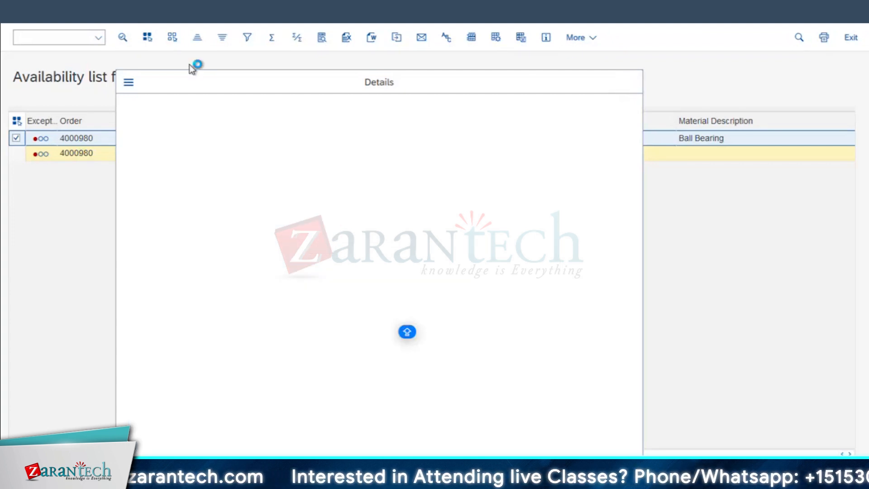
{"action": "left_click", "coordinate": [14, 15]}
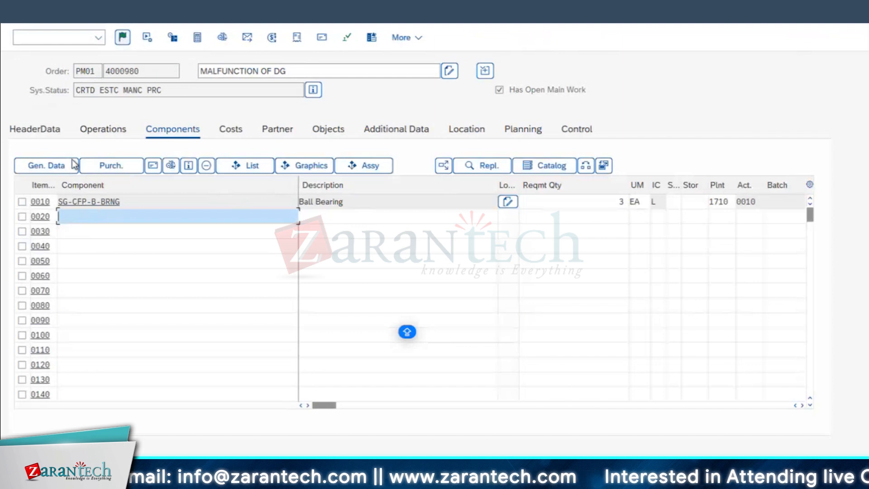
Review the order's header data and components, try to release the order, and dismiss the resulting message
{"action": "left_click", "coordinate": [47, 130]}
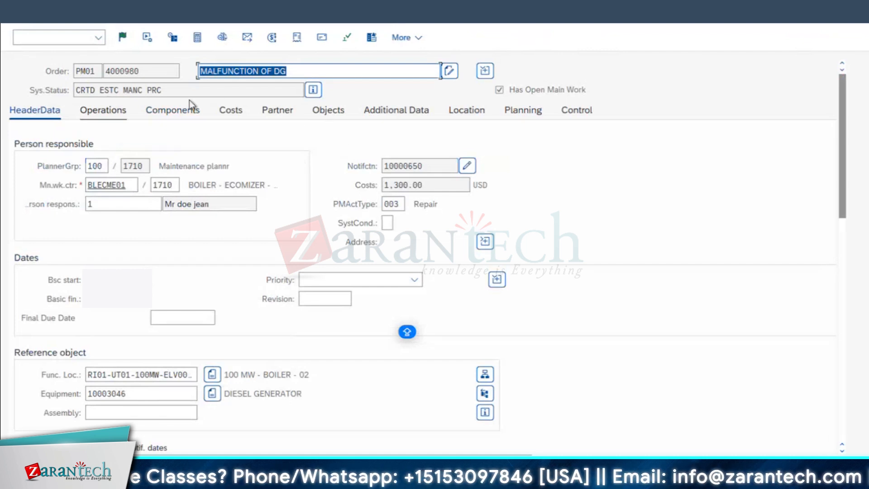
{"action": "left_click", "coordinate": [168, 110]}
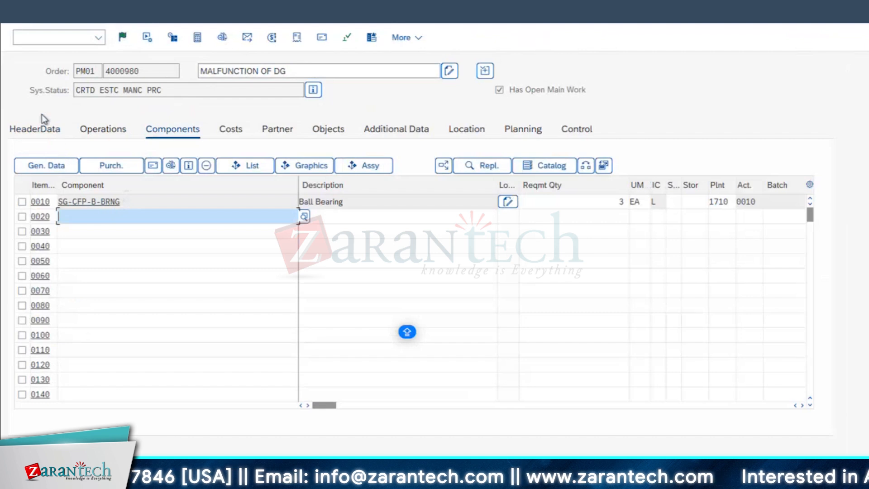
{"action": "left_click", "coordinate": [122, 38]}
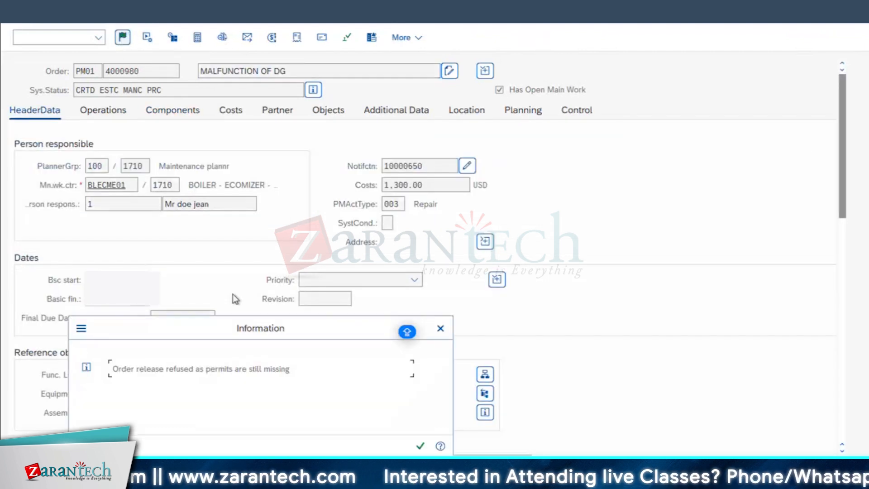
{"action": "left_click", "coordinate": [421, 447]}
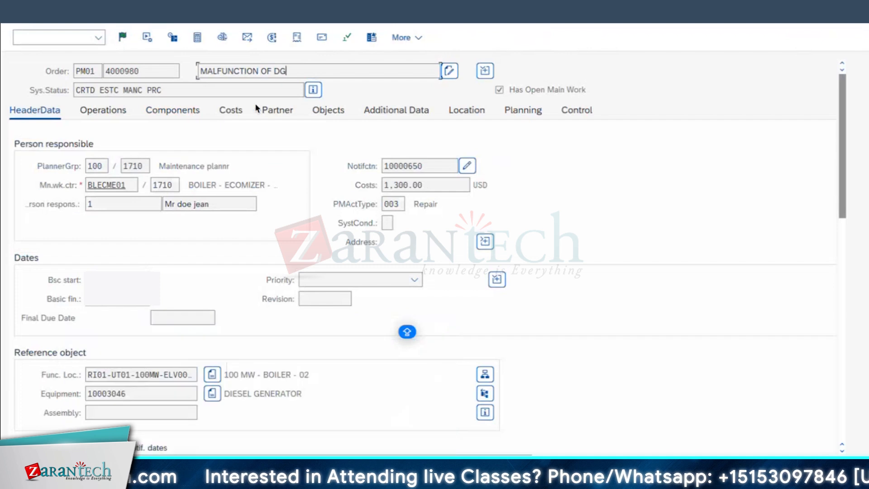
Approve the order's WORKPERMIT permit as USERA and its SR.MNGR_R1 permit as USERB, and continue
{"action": "left_click", "coordinate": [347, 37]}
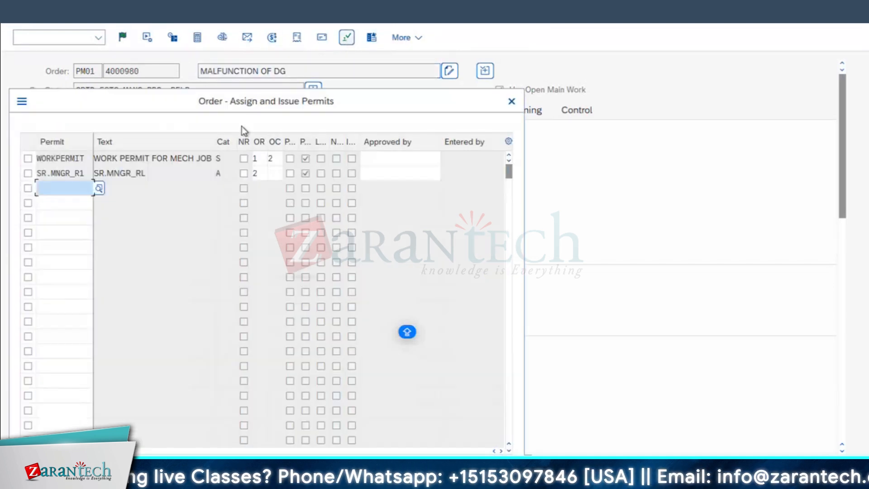
{"action": "left_click", "coordinate": [378, 159]}
{"action": "left_click", "coordinate": [390, 178]}
{"action": "left_click", "coordinate": [380, 173]}
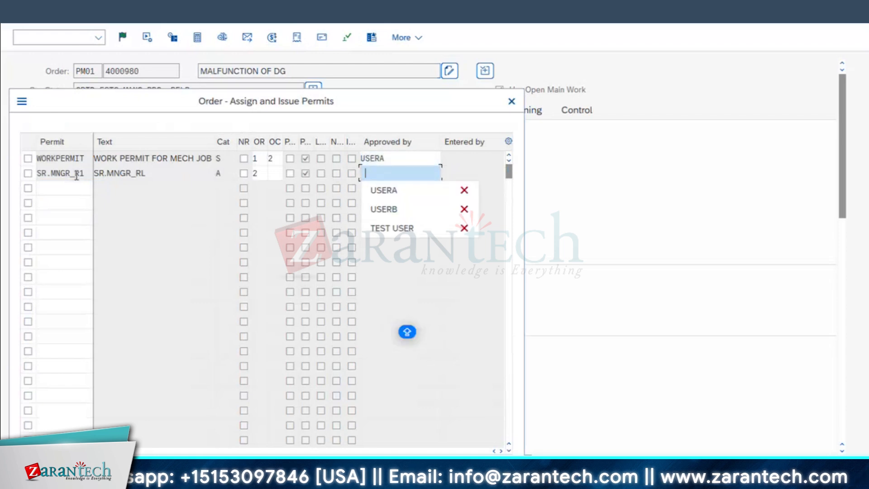
{"action": "left_click", "coordinate": [387, 210]}
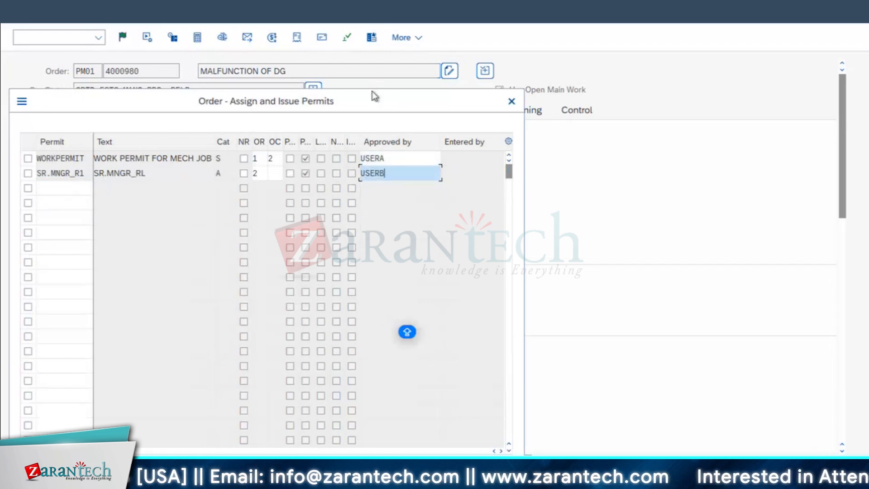
{"action": "left_click_drag", "start_coordinate": [254, 96], "coordinate": [347, 198]}
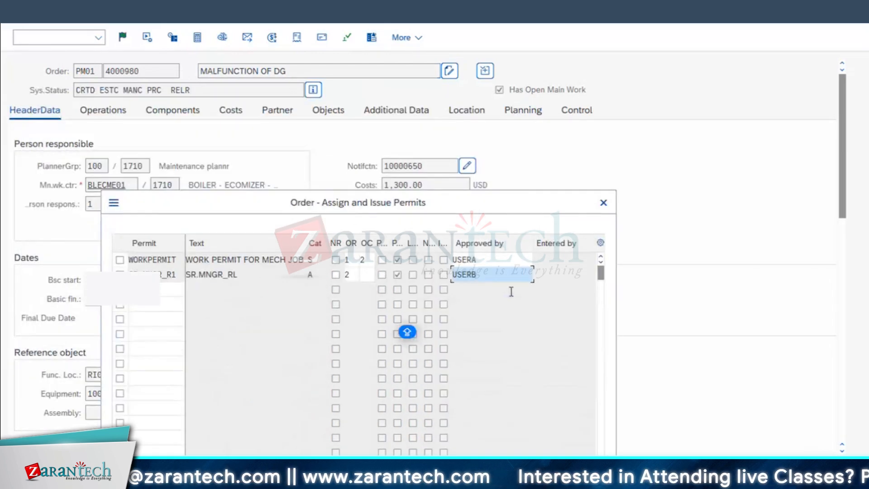
{"action": "left_click_drag", "start_coordinate": [471, 201], "coordinate": [509, 24]}
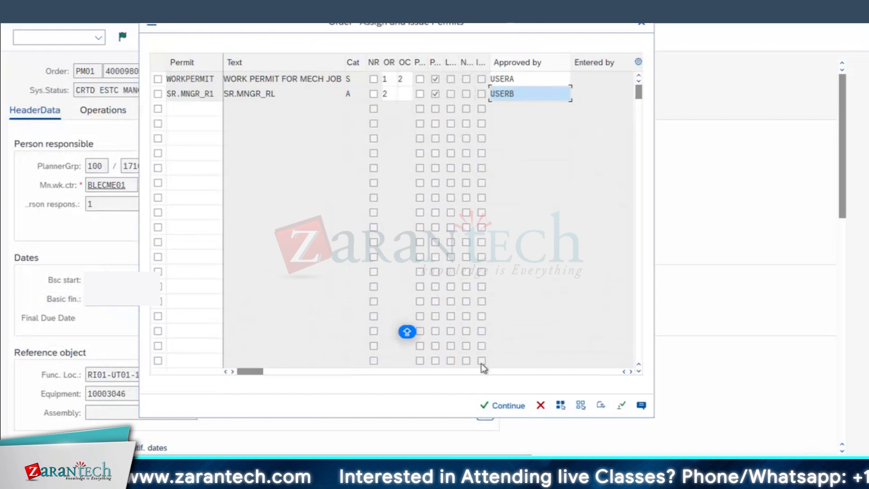
{"action": "left_click", "coordinate": [504, 406]}
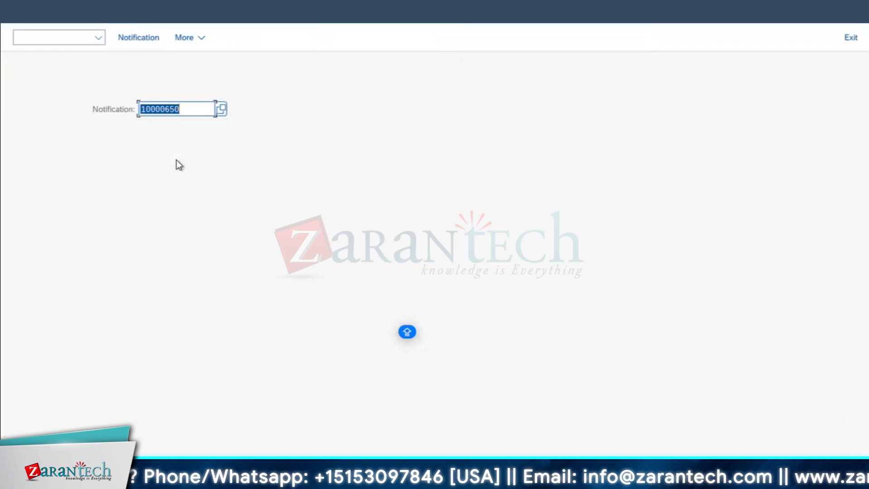
Bring up the malfunction order again and release it
{"action": "left_click", "coordinate": [179, 109]}
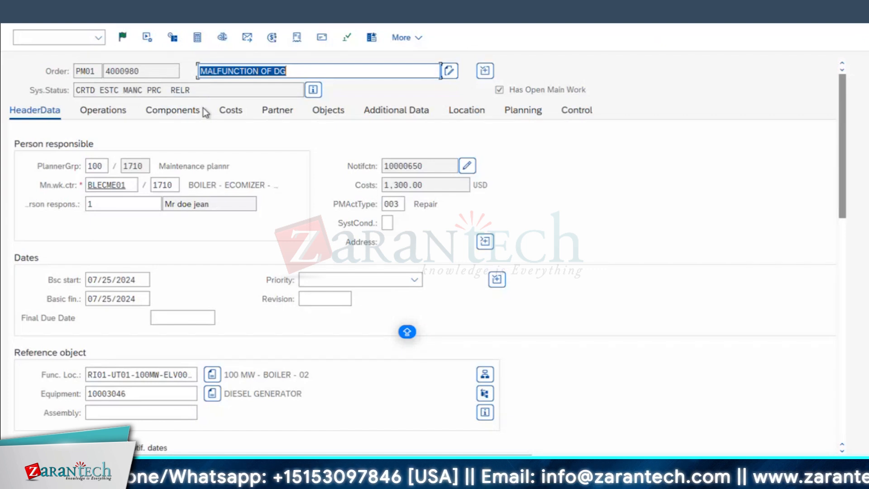
{"action": "left_click", "coordinate": [171, 111]}
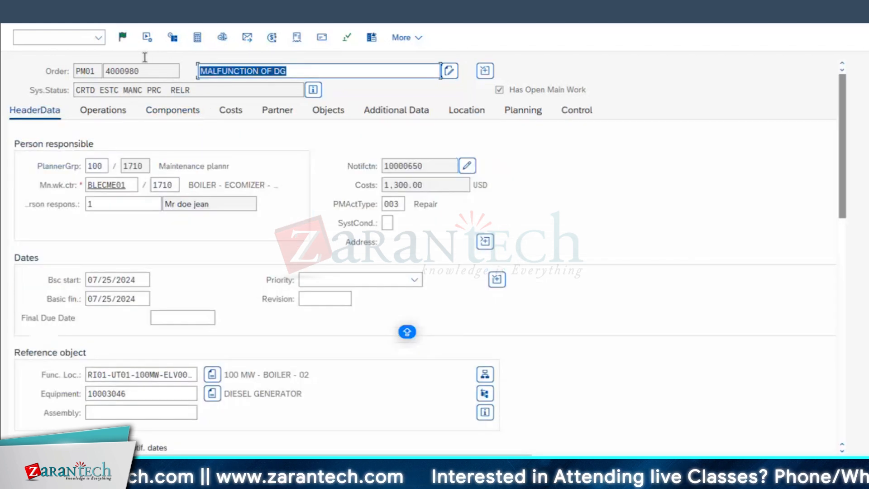
{"action": "left_click", "coordinate": [122, 38]}
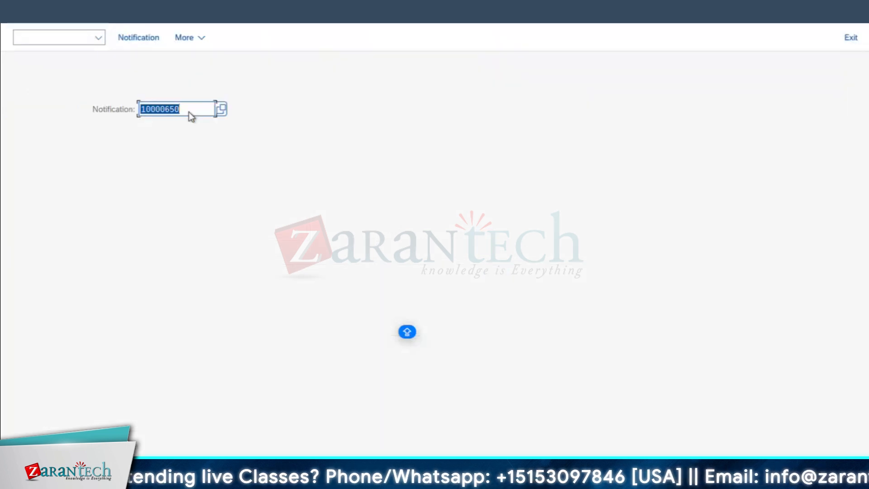
Start transaction IW32 in place of the current one and open the malfunction order for changes
{"action": "left_click", "coordinate": [54, 37]}
{"action": "type", "text": "/NI"}
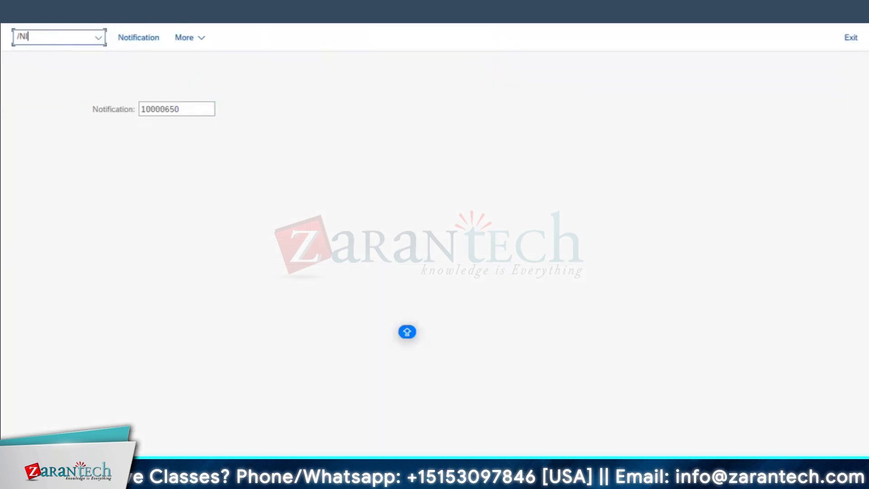
{"action": "type", "text": "W32"}
{"action": "key", "text": "Return"}
{"action": "key", "text": "Return"}
Examine the REL status and the list of all system statuses, including Release rejected, and return to the order
{"action": "double_click", "coordinate": [83, 90]}
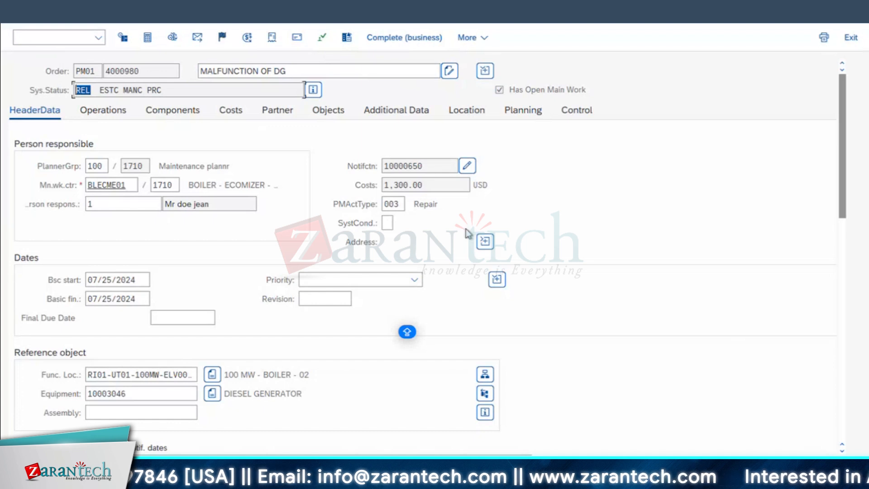
{"action": "left_click", "coordinate": [313, 90]}
{"action": "left_click", "coordinate": [32, 422]}
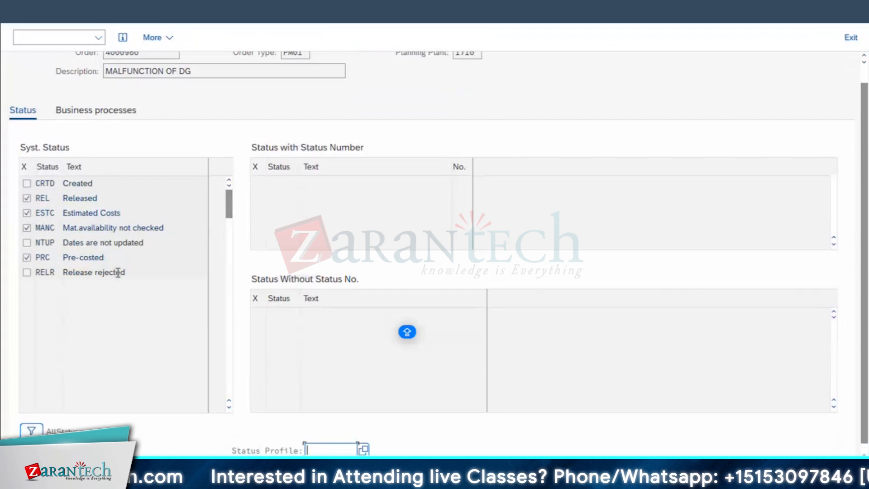
{"action": "left_click_drag", "start_coordinate": [122, 273], "coordinate": [63, 272]}
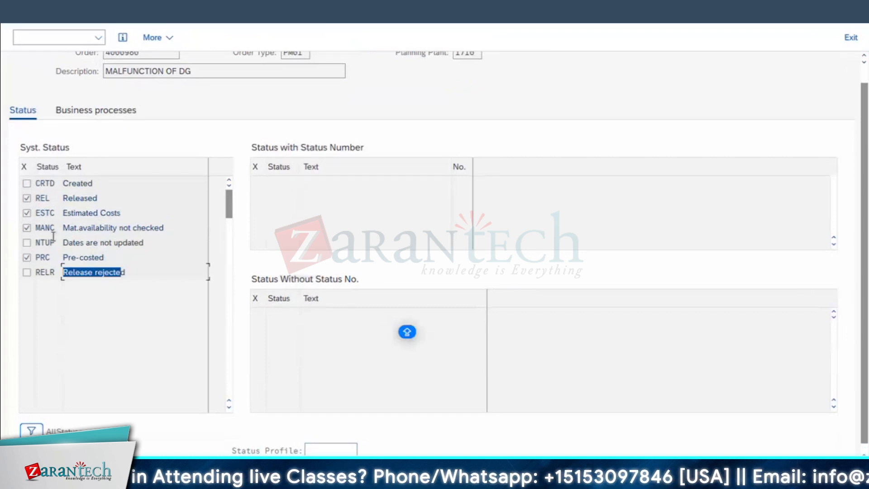
{"action": "left_click", "coordinate": [22, 14]}
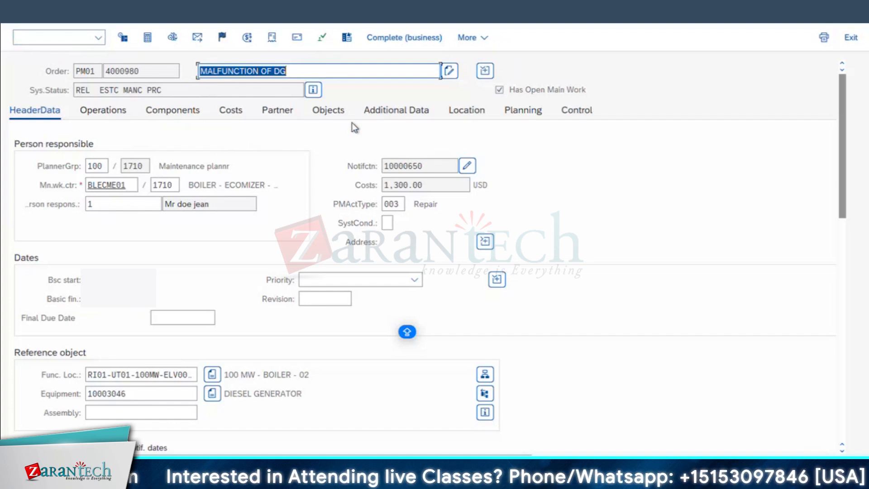
Open the output list for the whole order and select the PICK_LIST output with the PRINT channel
{"action": "left_click", "coordinate": [38, 6]}
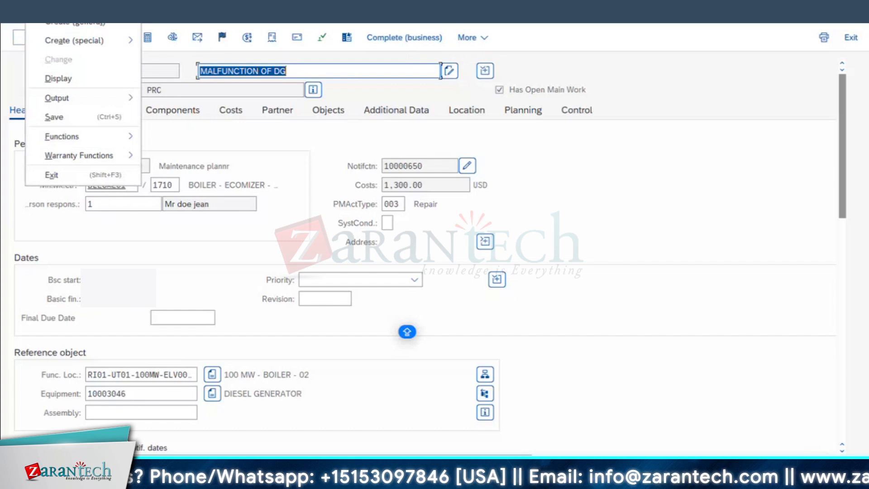
{"action": "mouse_move", "coordinate": [72, 101]}
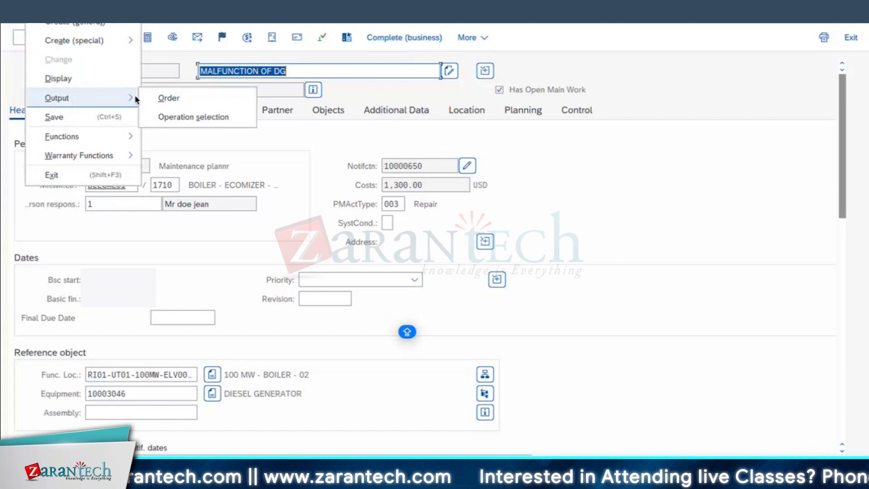
{"action": "left_click", "coordinate": [181, 99]}
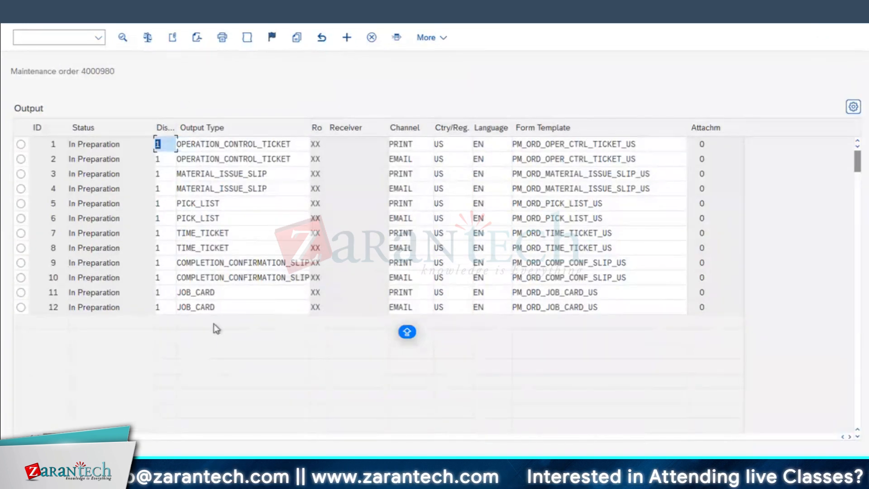
{"action": "left_click", "coordinate": [221, 292]}
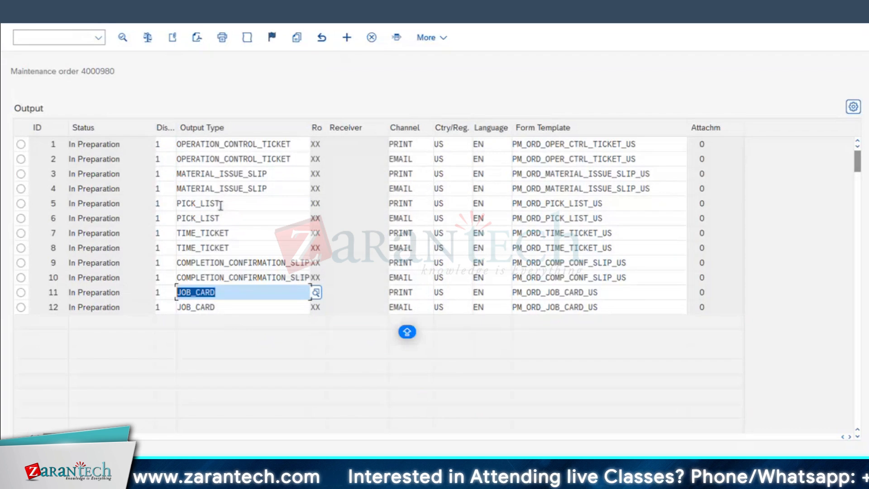
{"action": "left_click", "coordinate": [224, 204]}
{"action": "left_click_drag", "start_coordinate": [224, 204], "coordinate": [125, 210]}
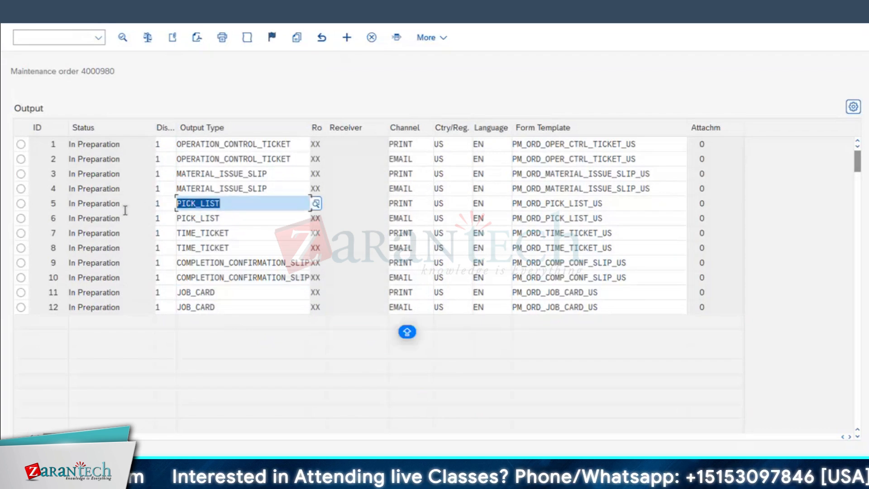
{"action": "left_click", "coordinate": [21, 203]}
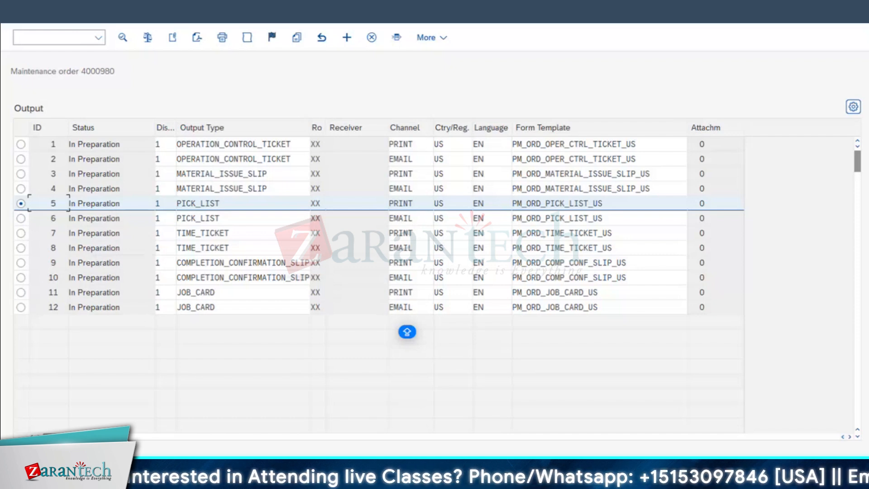
Switch to the Excel sheet, enter R, I, C, E, F and W in B76:B81, and add borders to B76:C81
{"action": "key", "text": "super+Tab"}
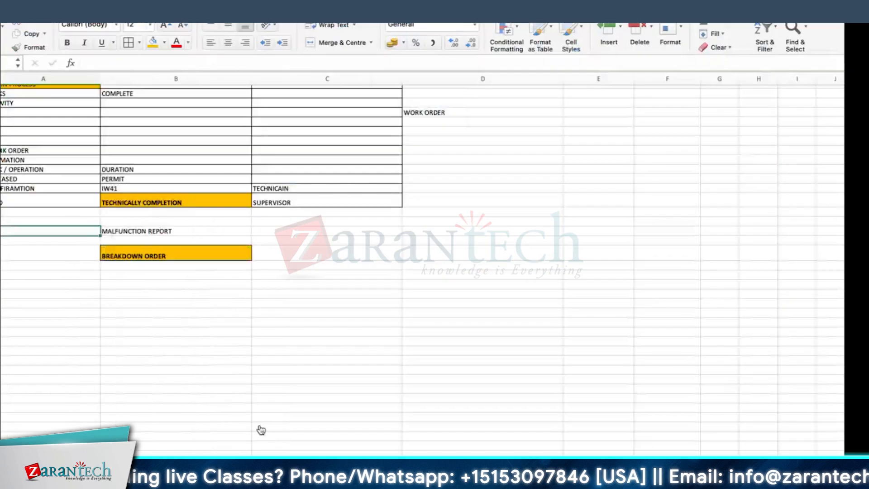
{"action": "left_click", "coordinate": [141, 295]}
{"action": "type", "text": "R"}
{"action": "key", "text": "Return"}
{"action": "type", "text": "I"}
{"action": "key", "text": "Return"}
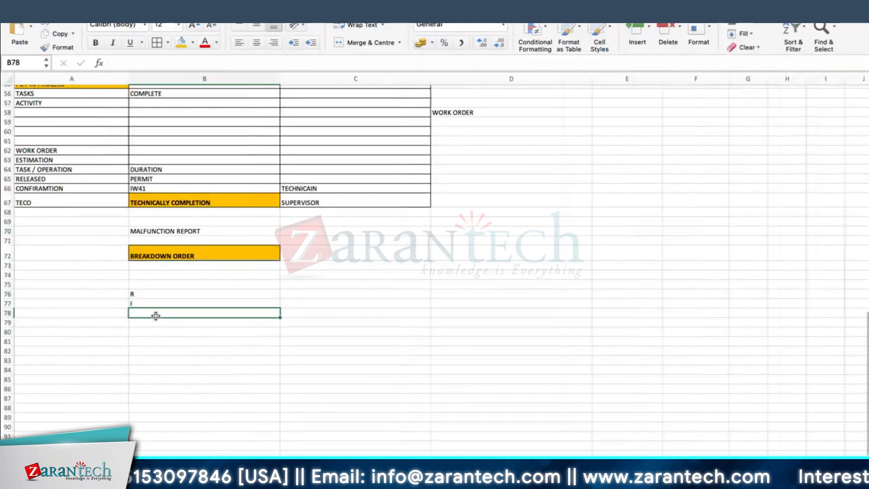
{"action": "type", "text": "C"}
{"action": "key", "text": "Return"}
{"action": "type", "text": "E"}
{"action": "key", "text": "Return"}
{"action": "type", "text": "F"}
{"action": "key", "text": "Return"}
{"action": "type", "text": "W"}
{"action": "key", "text": "Return"}
{"action": "left_click_drag", "start_coordinate": [169, 294], "coordinate": [325, 342]}
{"action": "left_click", "coordinate": [156, 43]}
Enter REPORTS in C76 beside R and INTERFACE in C77 beside I
{"action": "left_click", "coordinate": [310, 293]}
{"action": "type", "text": "REPORTS"}
{"action": "key", "text": "Return"}
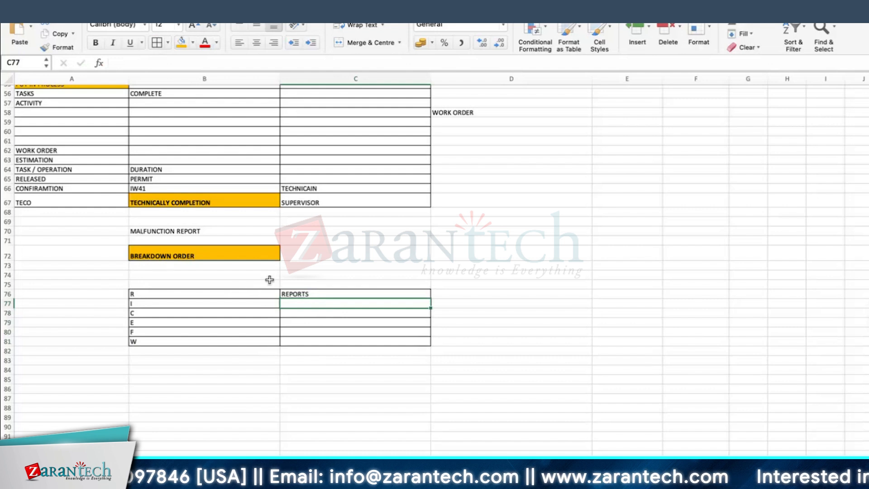
{"action": "left_click", "coordinate": [284, 294]}
{"action": "left_click", "coordinate": [131, 293]}
{"action": "left_click", "coordinate": [291, 302]}
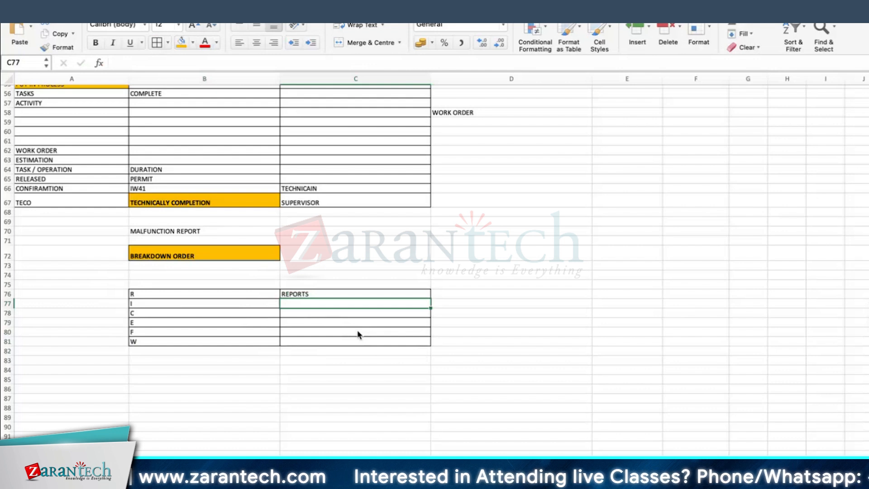
{"action": "type", "text": "INTERFACE"}
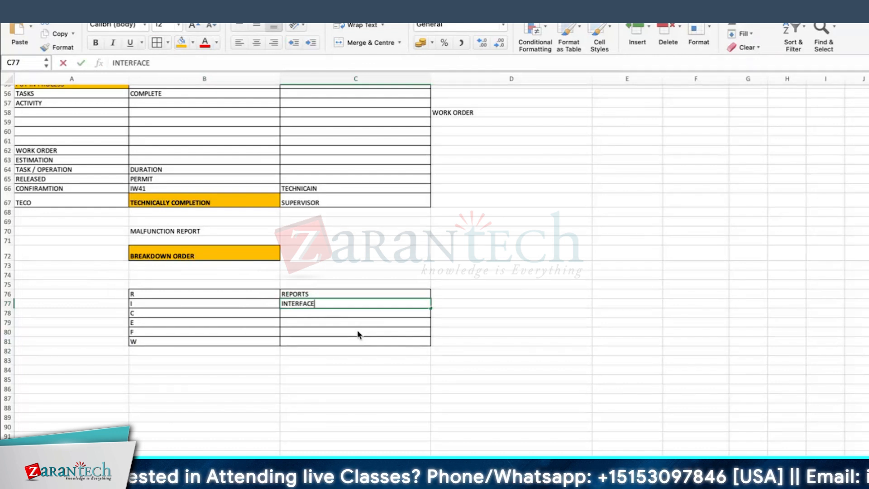
{"action": "key", "text": "Return"}
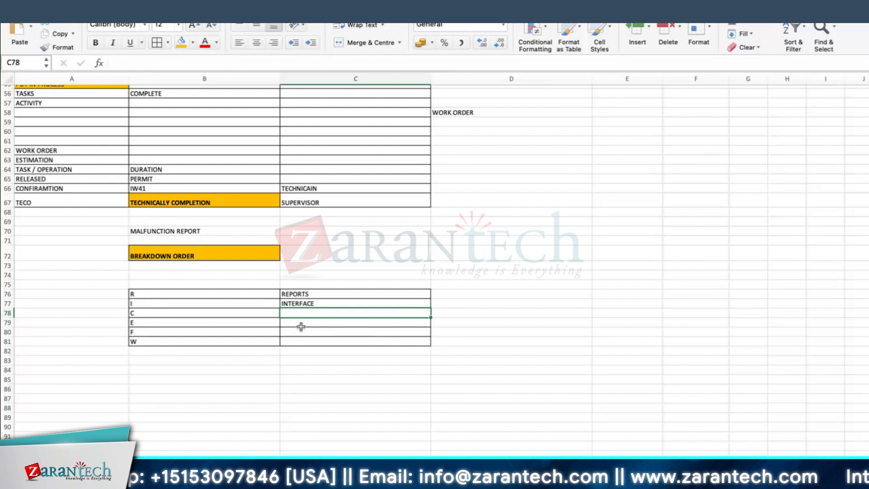
Enter CONVERSIONS in C78 beside C
{"action": "type", "text": "CONVERSIONS"}
{"action": "key", "text": "Return"}
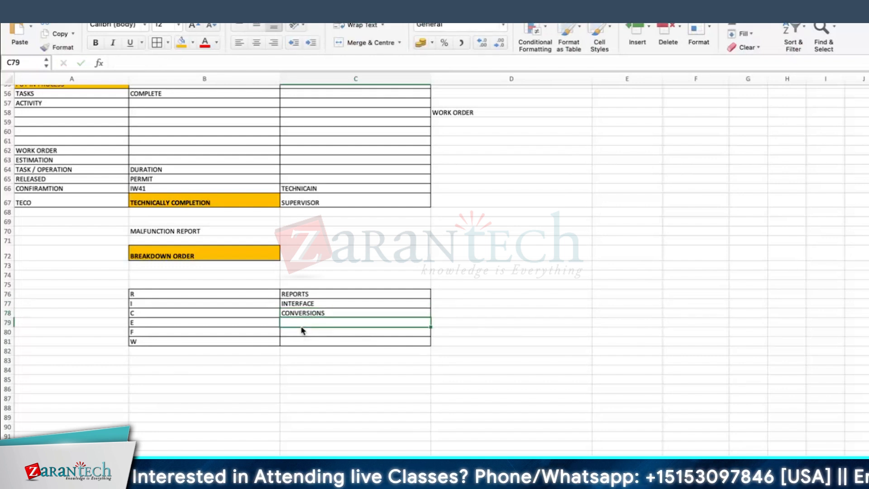
{"action": "left_click", "coordinate": [264, 373]}
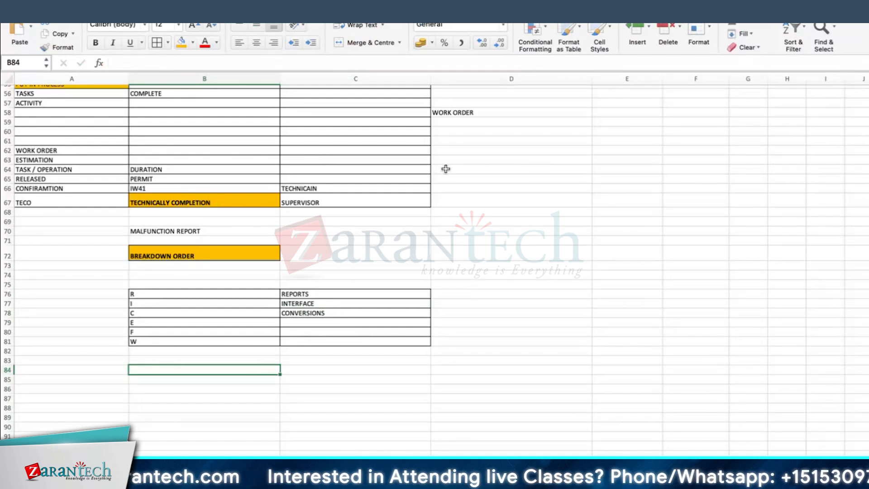
{"action": "left_click_drag", "start_coordinate": [444, 169], "coordinate": [528, 186]}
{"action": "left_click", "coordinate": [504, 168]}
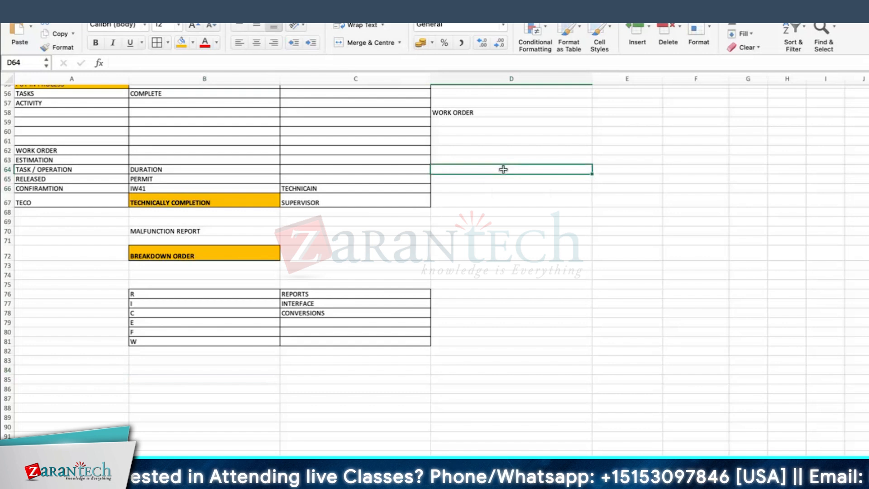
{"action": "left_click", "coordinate": [689, 135]}
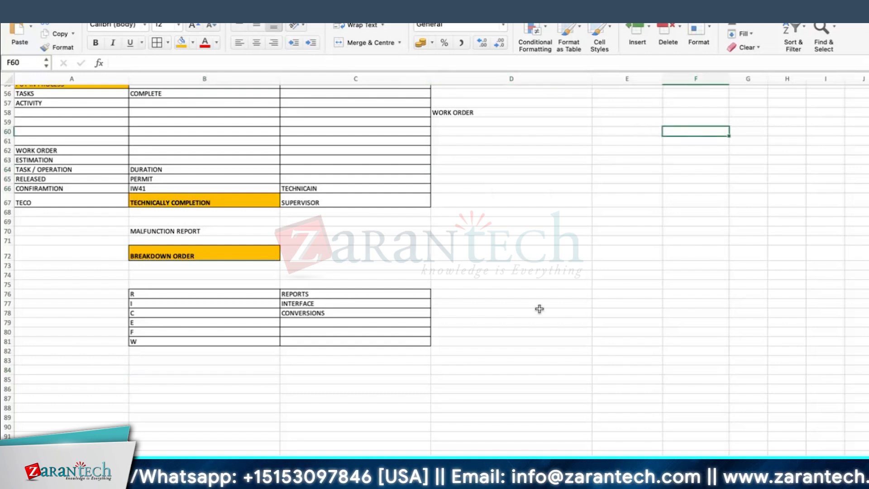
{"action": "left_click", "coordinate": [528, 251]}
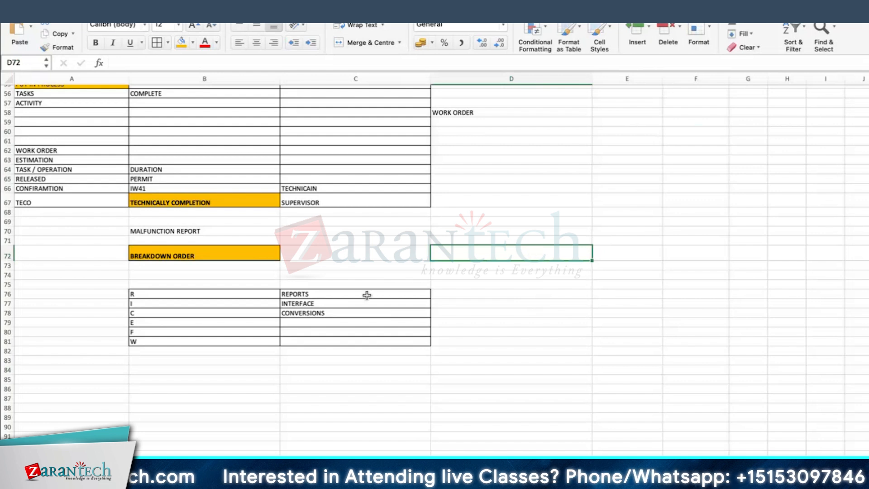
Enter ENHANCEMENT in C79 beside E
{"action": "left_click", "coordinate": [293, 319]}
{"action": "type", "text": "ENHANCEMENT"}
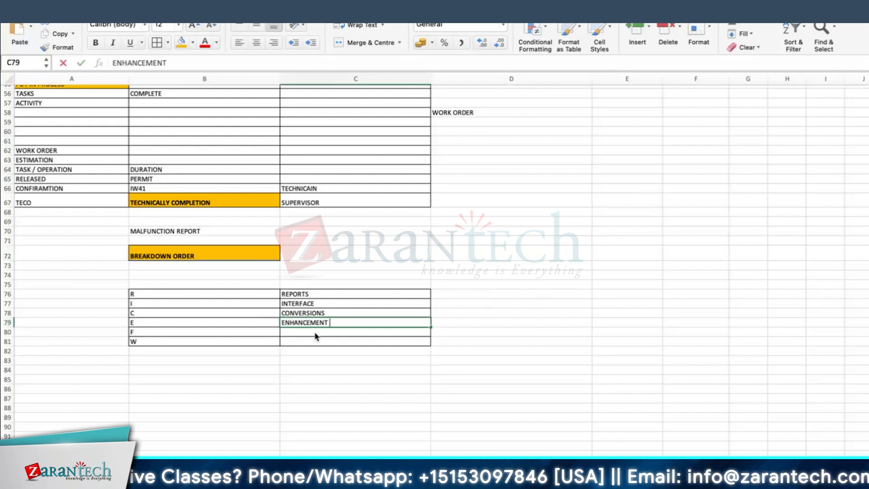
{"action": "key", "text": "Return"}
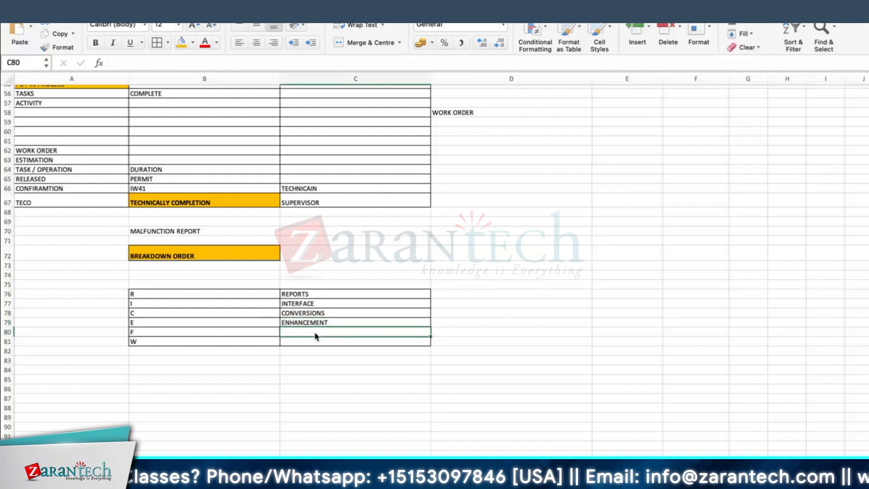
{"action": "left_click", "coordinate": [319, 321]}
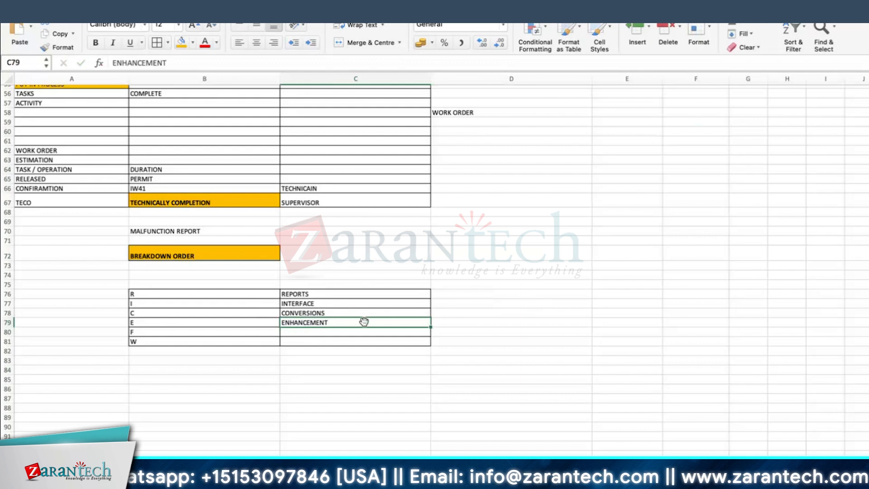
{"action": "left_click", "coordinate": [465, 322]}
{"action": "left_click", "coordinate": [342, 293]}
{"action": "left_click", "coordinate": [344, 302]}
{"action": "left_click", "coordinate": [306, 313]}
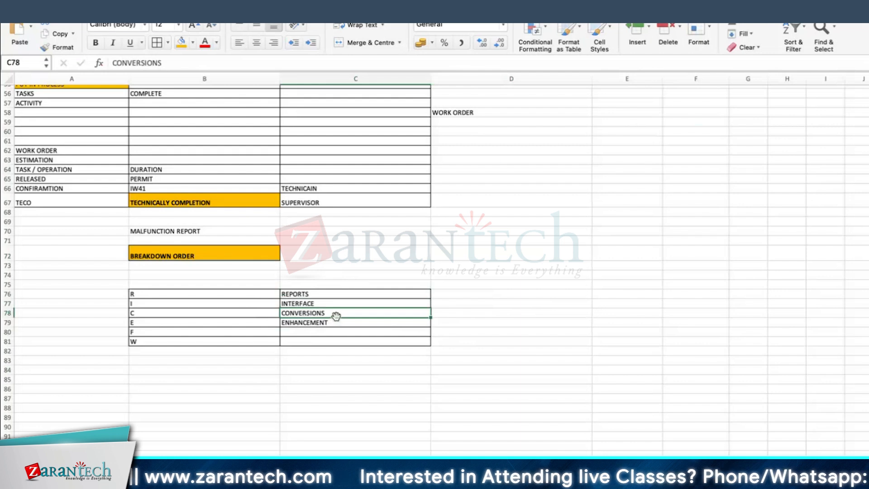
Enter FORMS in C80 beside F
{"action": "left_click", "coordinate": [318, 330]}
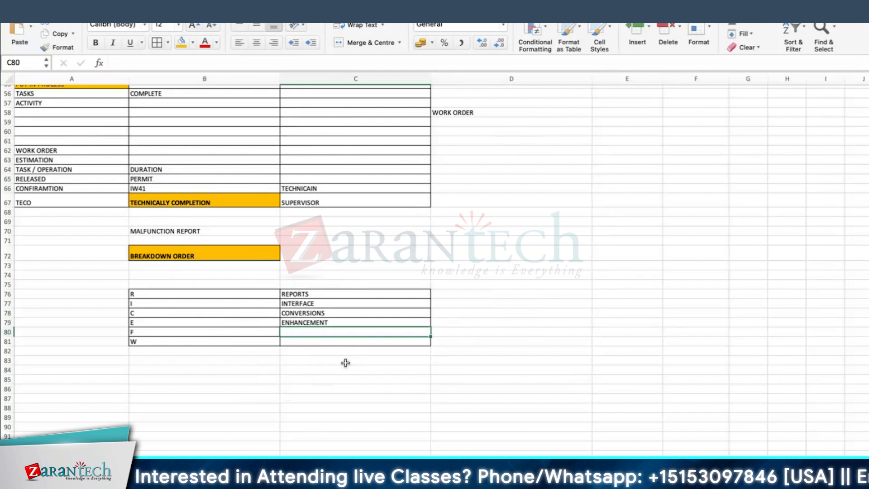
{"action": "type", "text": "FORMS"}
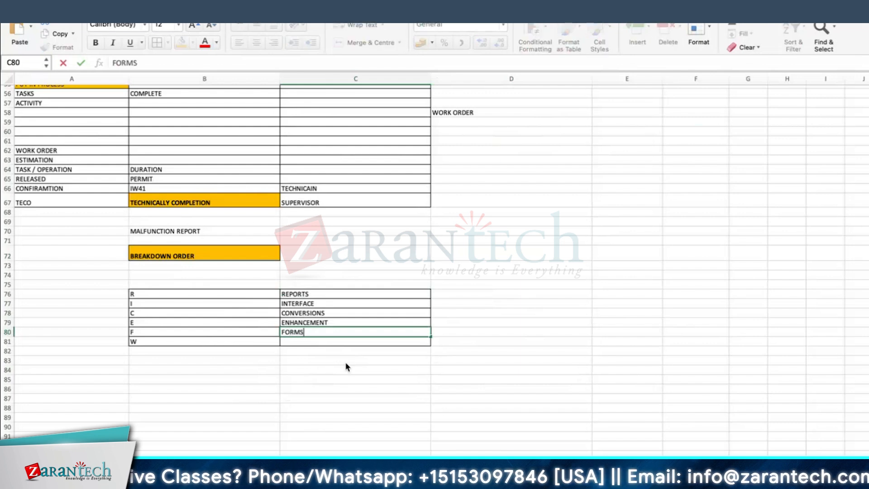
{"action": "key", "text": "Return"}
{"action": "left_click", "coordinate": [470, 330]}
{"action": "left_click", "coordinate": [353, 333]}
{"action": "left_click", "coordinate": [333, 344]}
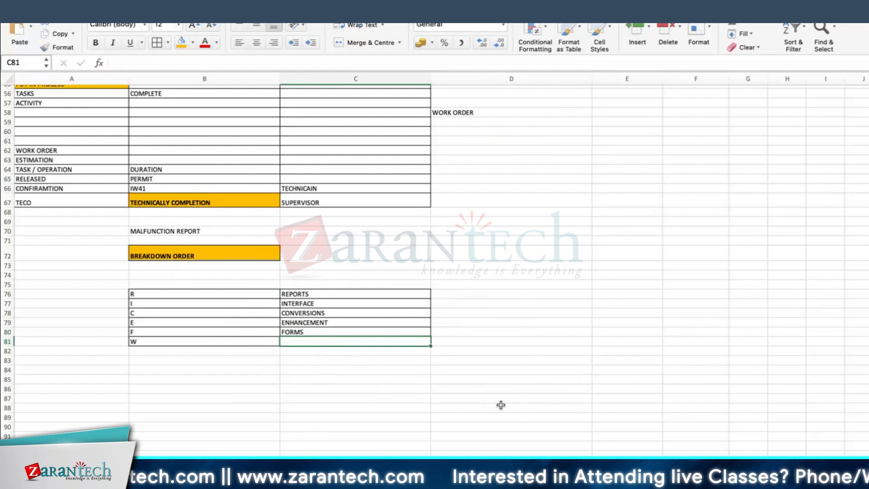
{"action": "left_click", "coordinate": [305, 333]}
{"action": "left_click", "coordinate": [301, 341]}
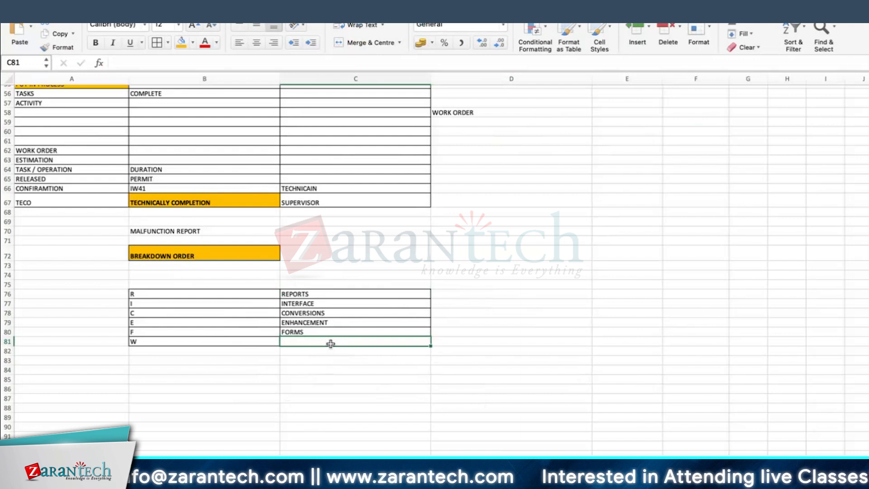
{"action": "left_click", "coordinate": [309, 357]}
Enter WORKFLOW in C81 beside W to complete the RICEFW table
{"action": "left_click", "coordinate": [297, 344]}
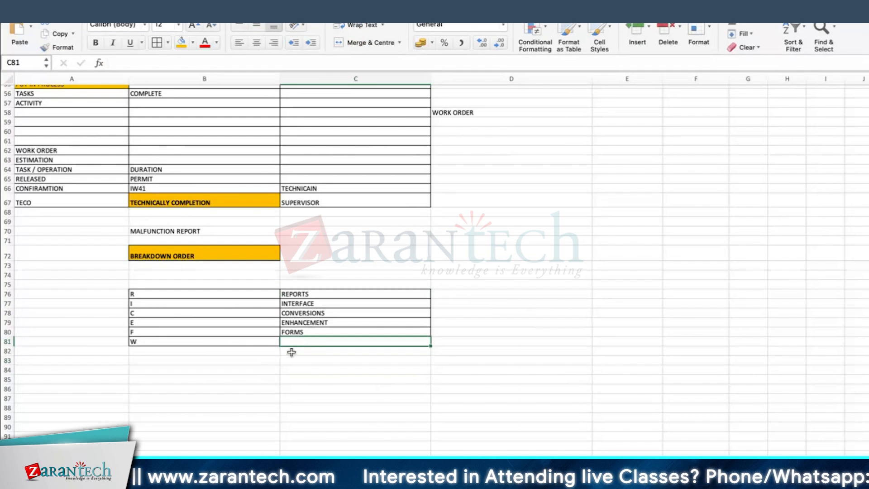
{"action": "type", "text": "WORK"}
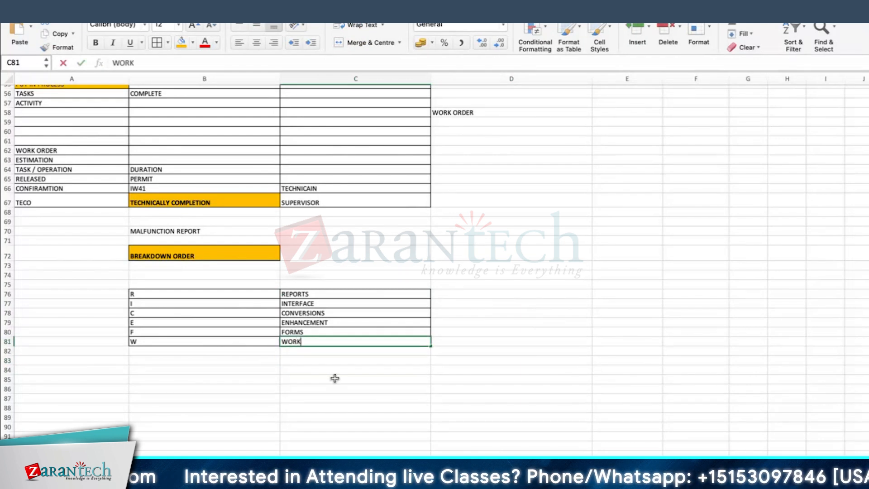
{"action": "type", "text": "FLOW"}
{"action": "key", "text": "Return"}
{"action": "left_click", "coordinate": [448, 331]}
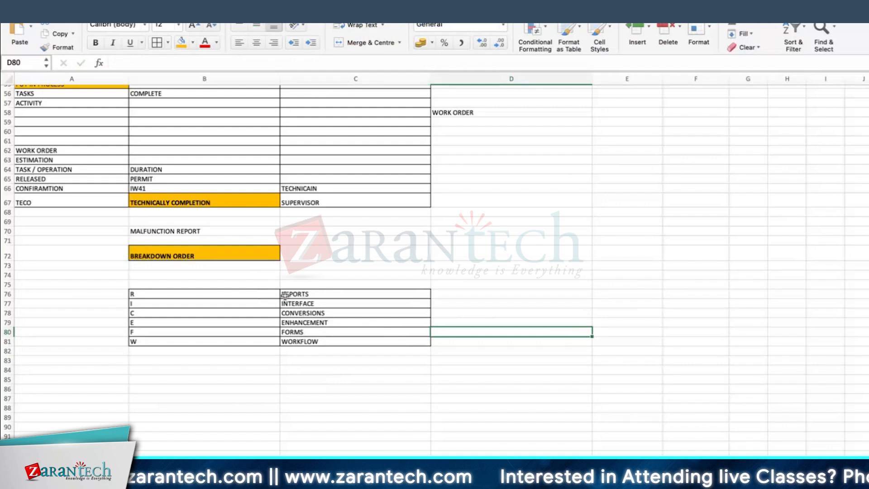
{"action": "left_click", "coordinate": [317, 340]}
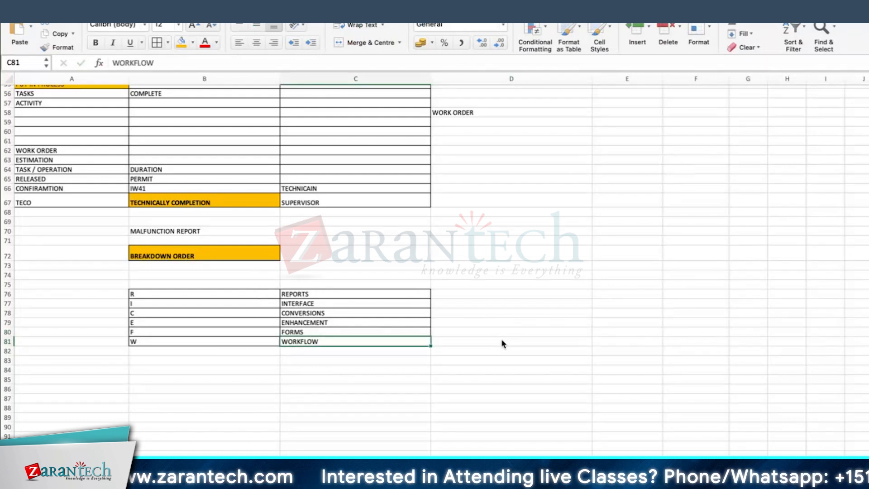
{"action": "left_click", "coordinate": [301, 332]}
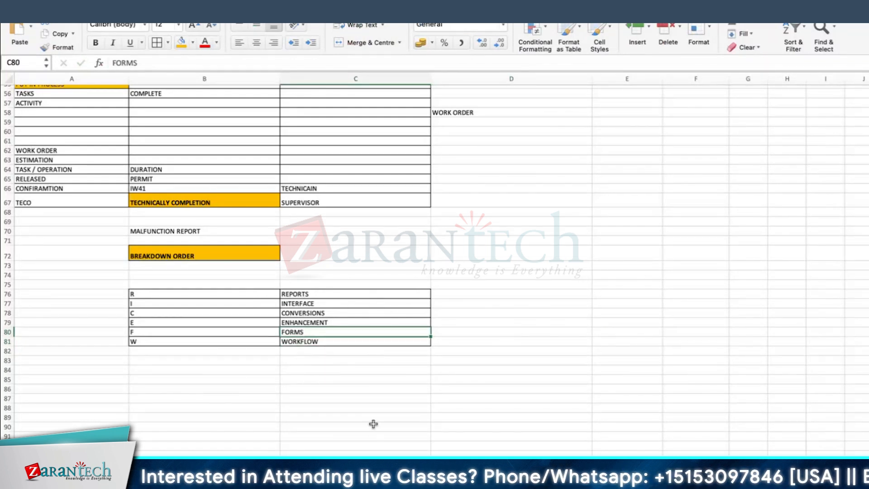
Switch to SAP, examine the item and print channel details of the selected PICK_LIST output, and return to the output list
{"action": "key", "text": "super+Tab"}
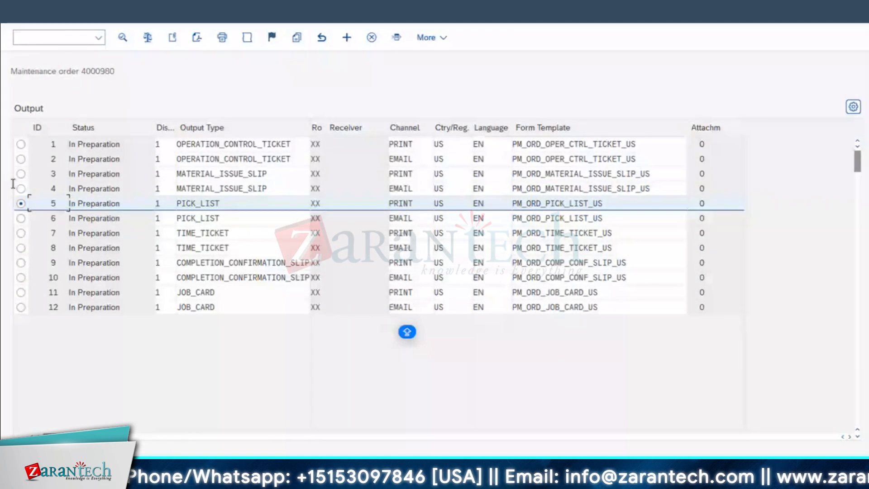
{"action": "left_click", "coordinate": [123, 40]}
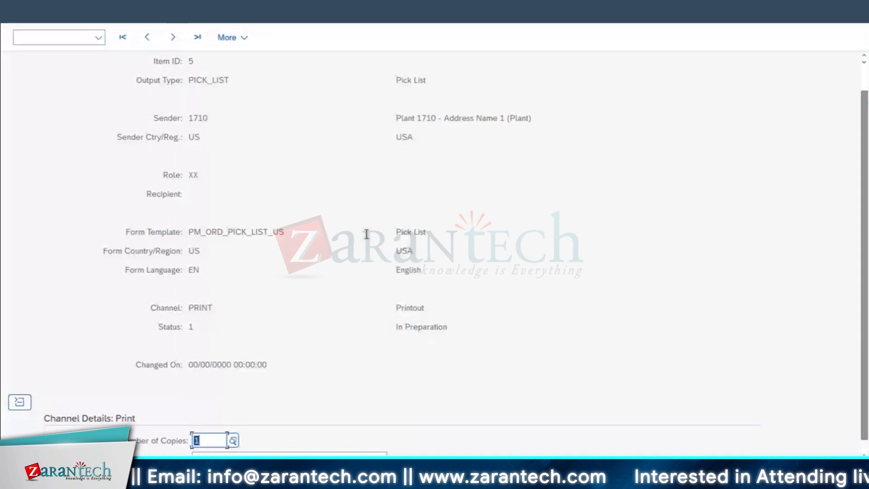
{"action": "scroll", "coordinate": [367, 234], "scroll_direction": "down", "scroll_amount": 1}
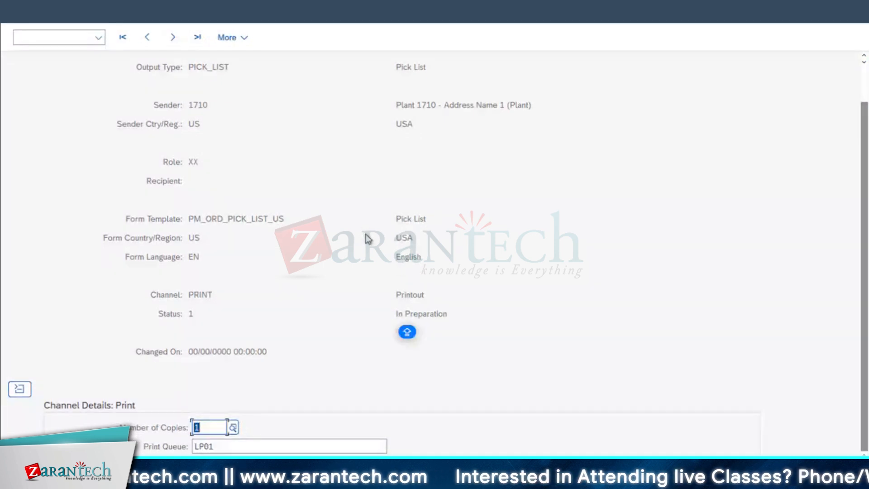
{"action": "scroll", "coordinate": [369, 238], "scroll_direction": "up", "scroll_amount": 3}
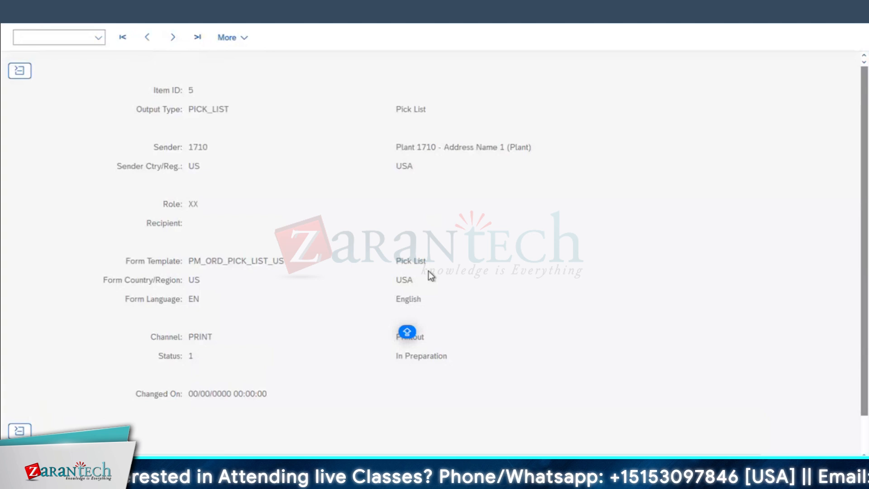
{"action": "scroll", "coordinate": [54, 58], "scroll_direction": "down", "scroll_amount": 1}
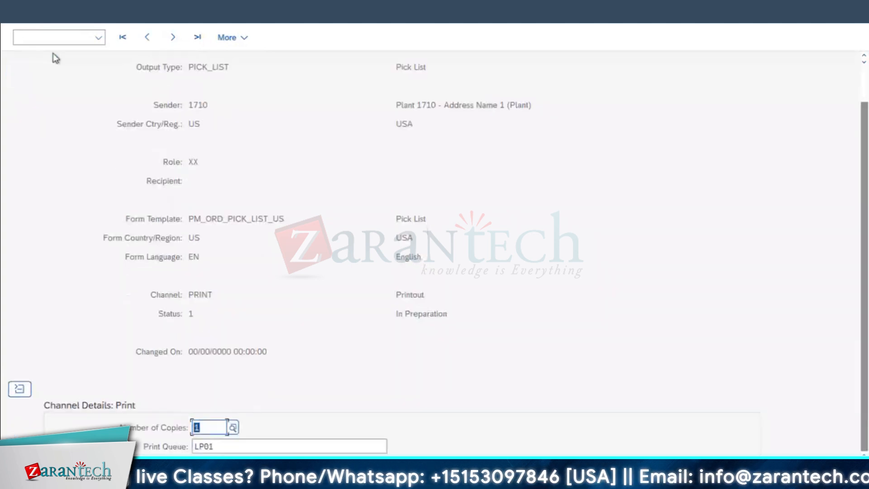
{"action": "scroll", "coordinate": [225, 183], "scroll_direction": "up", "scroll_amount": 1}
{"action": "scroll", "coordinate": [68, 57], "scroll_direction": "down", "scroll_amount": 1}
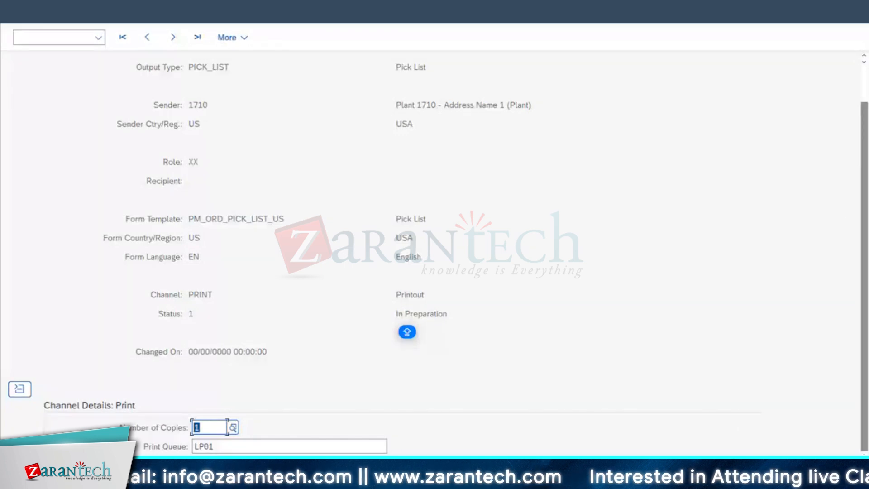
{"action": "scroll", "coordinate": [591, 240], "scroll_direction": "up", "scroll_amount": 1}
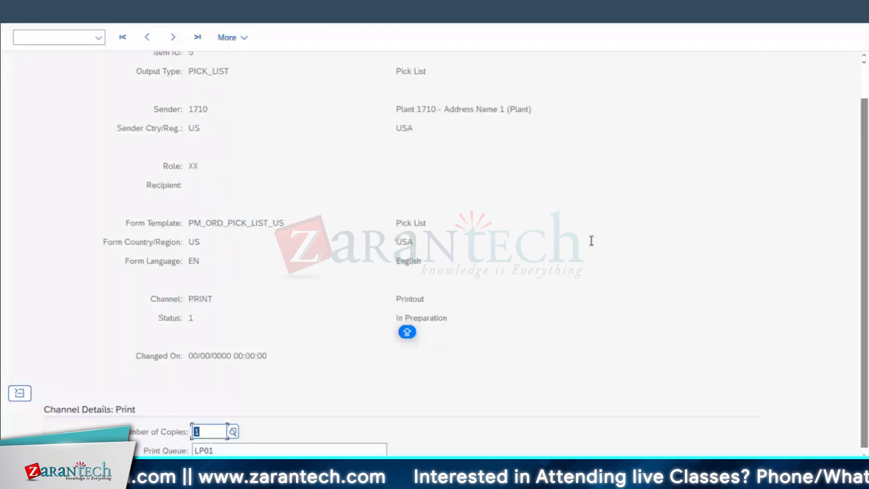
{"action": "scroll", "coordinate": [326, 225], "scroll_direction": "up", "scroll_amount": 1}
{"action": "left_click", "coordinate": [9, 13]}
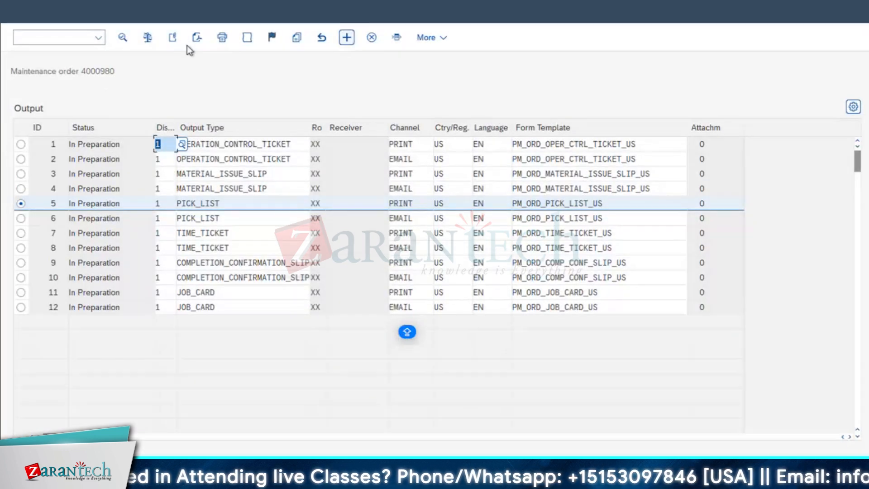
Open the PDF preview of the PICK_LIST print output and review the reference objects, planning details, operations and component quantities on its pages
{"action": "left_click", "coordinate": [198, 38]}
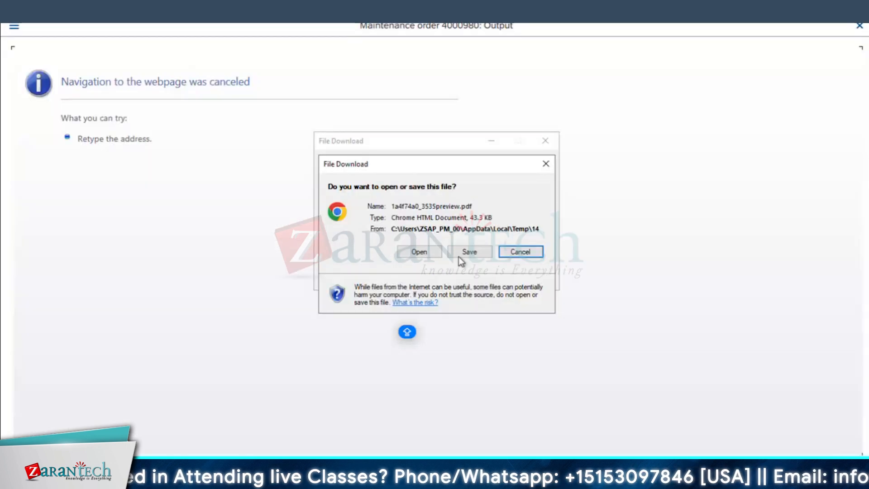
{"action": "left_click", "coordinate": [419, 252]}
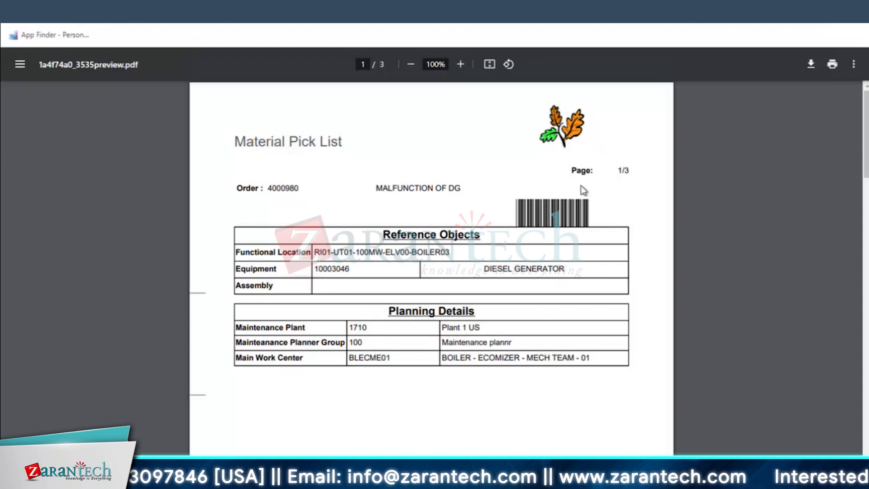
{"action": "scroll", "coordinate": [580, 190], "scroll_direction": "down", "scroll_amount": 3}
{"action": "scroll", "coordinate": [580, 190], "scroll_direction": "up", "scroll_amount": 3}
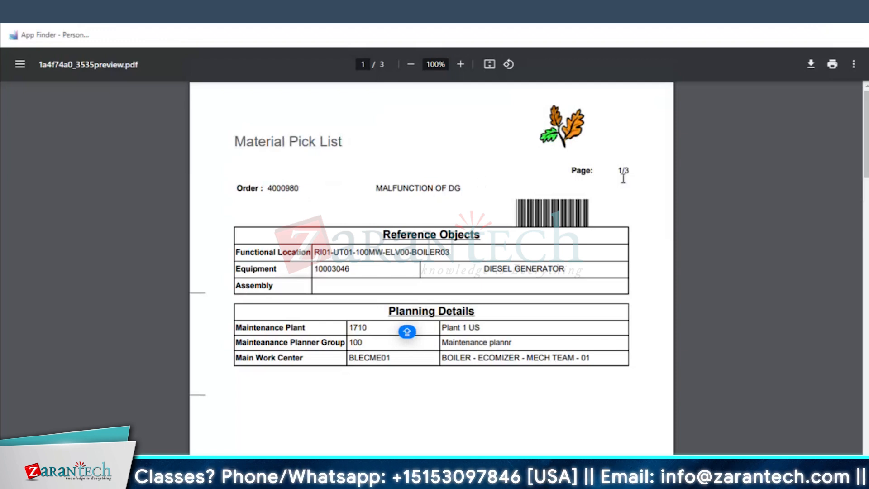
{"action": "scroll", "coordinate": [525, 249], "scroll_direction": "down", "scroll_amount": 3}
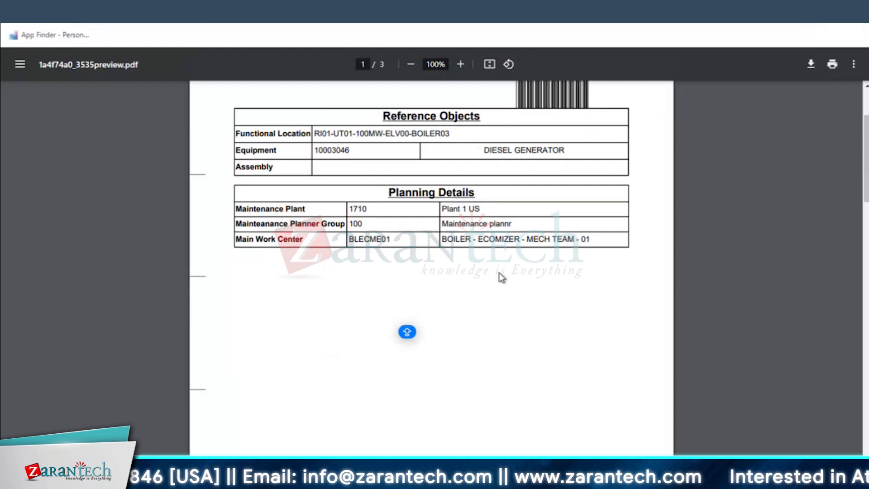
{"action": "scroll", "coordinate": [501, 277], "scroll_direction": "down", "scroll_amount": 3}
{"action": "scroll", "coordinate": [502, 277], "scroll_direction": "down", "scroll_amount": 8}
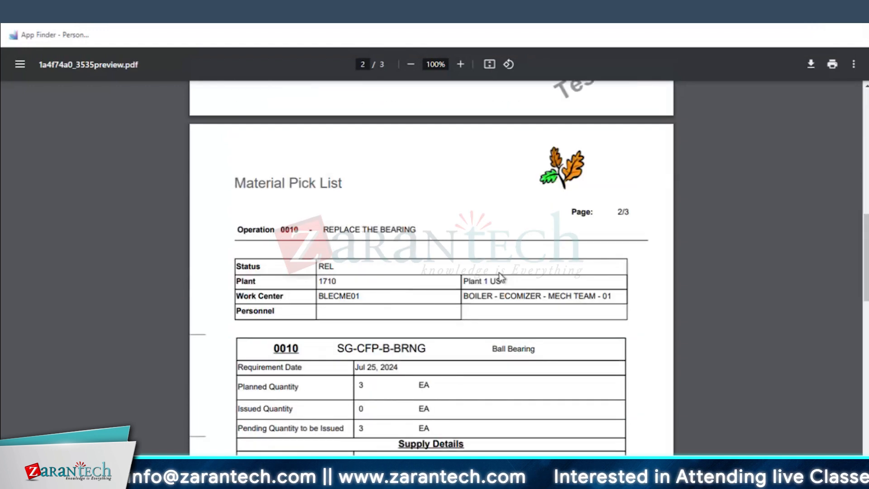
{"action": "scroll", "coordinate": [501, 277], "scroll_direction": "down", "scroll_amount": 3}
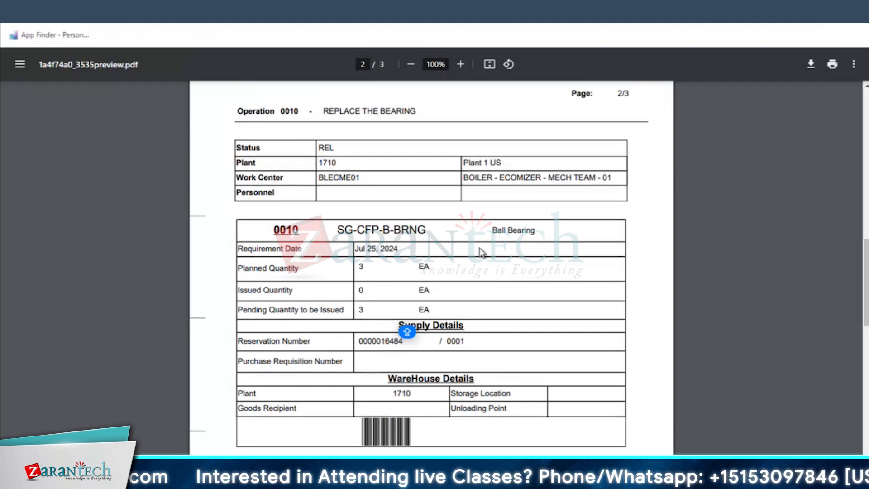
{"action": "scroll", "coordinate": [488, 289], "scroll_direction": "down", "scroll_amount": 9}
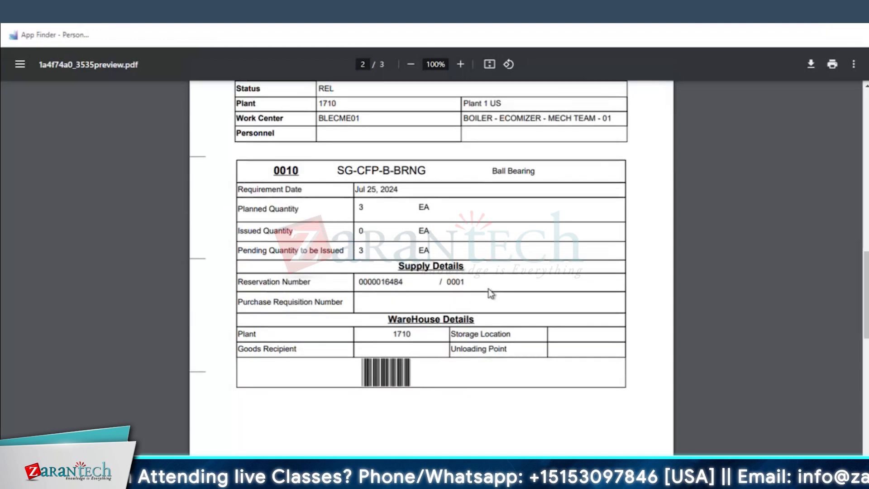
{"action": "scroll", "coordinate": [490, 287], "scroll_direction": "down", "scroll_amount": 5}
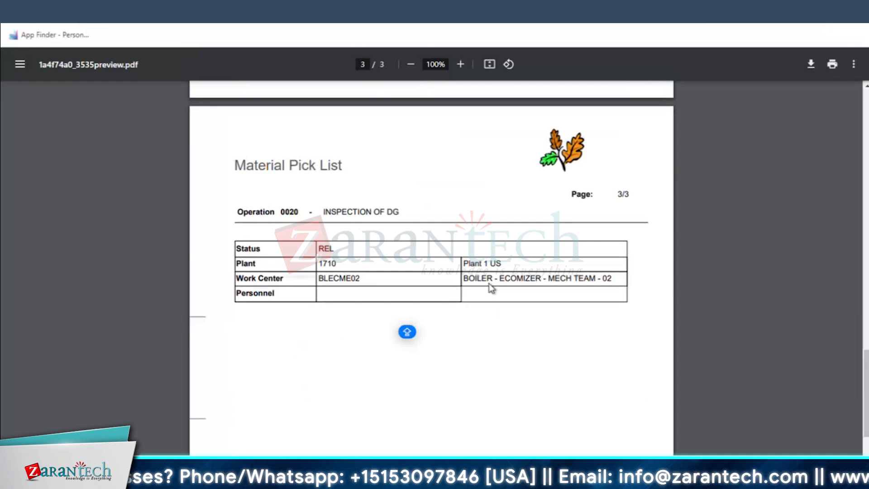
{"action": "scroll", "coordinate": [489, 287], "scroll_direction": "down", "scroll_amount": 7}
{"action": "scroll", "coordinate": [491, 290], "scroll_direction": "up", "scroll_amount": 12}
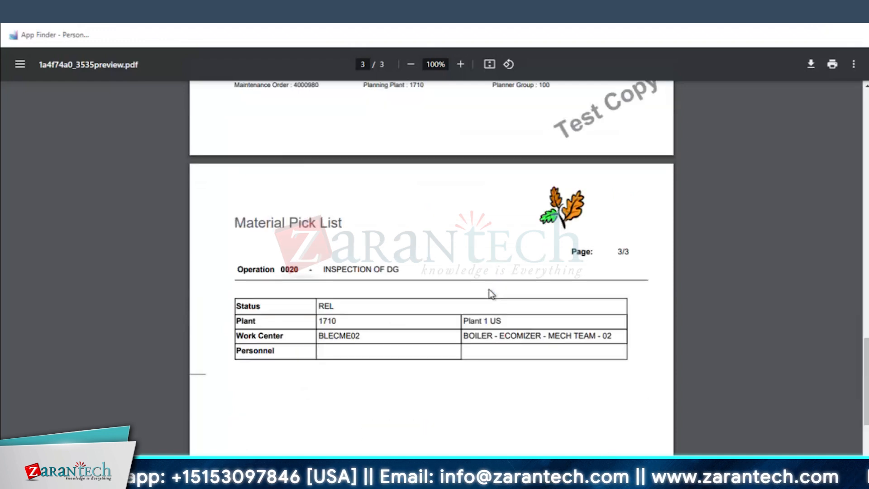
{"action": "scroll", "coordinate": [491, 296], "scroll_direction": "up", "scroll_amount": 4}
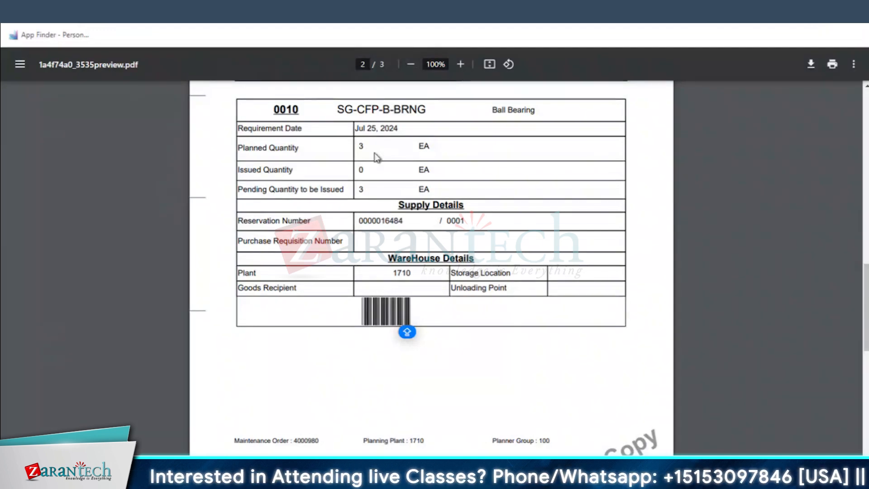
Review the bearing replacement and DG inspection pages of the Material Pick List, and close the preview to return to the output list
{"action": "scroll", "coordinate": [457, 249], "scroll_direction": "down", "scroll_amount": 7}
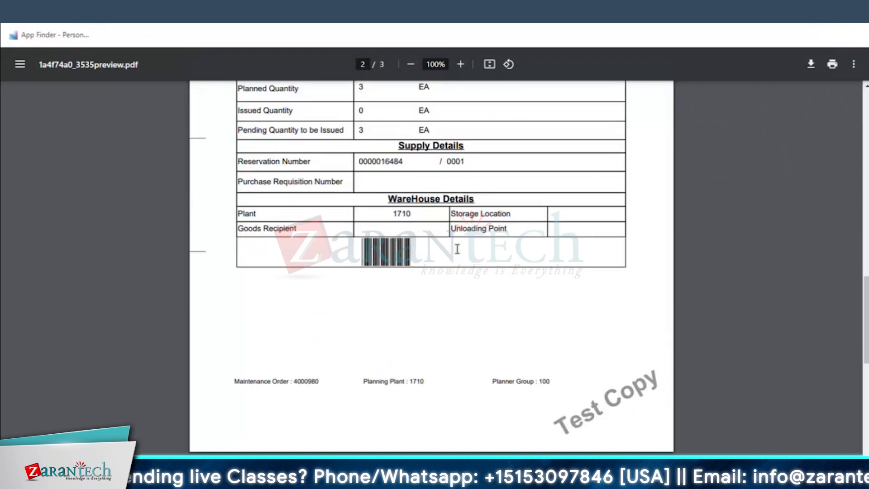
{"action": "scroll", "coordinate": [457, 249], "scroll_direction": "down", "scroll_amount": 1}
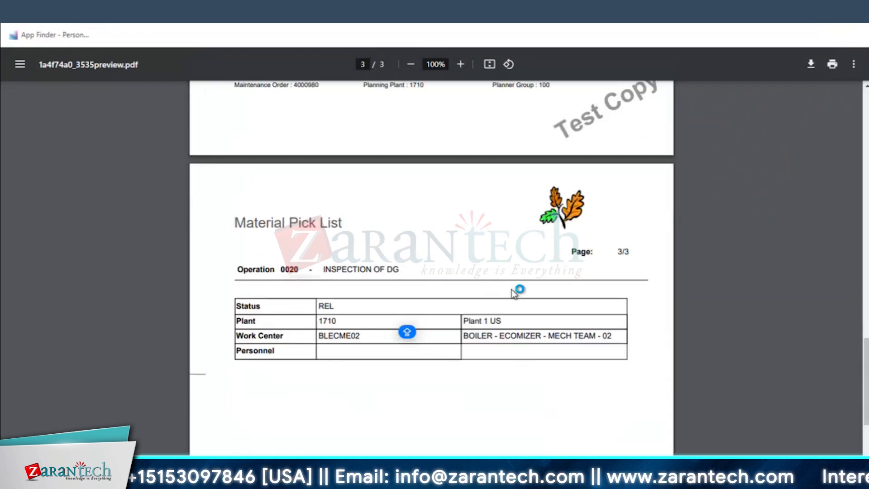
{"action": "scroll", "coordinate": [504, 276], "scroll_direction": "up", "scroll_amount": 2}
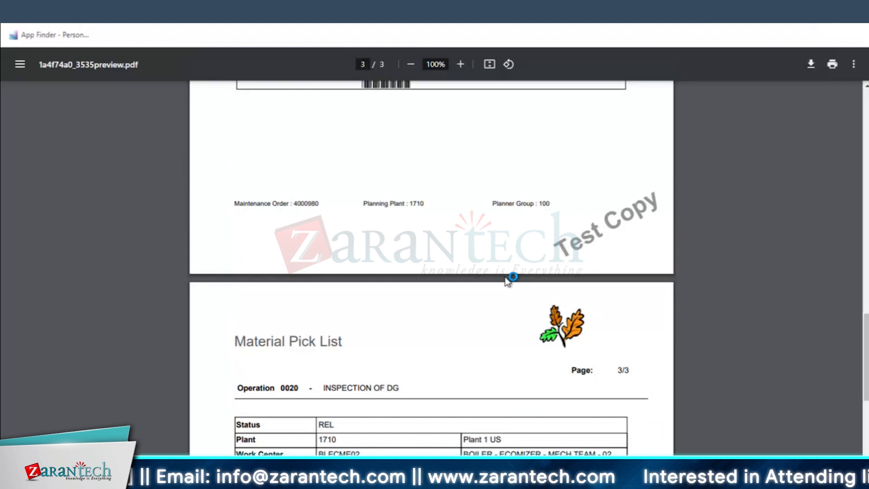
{"action": "scroll", "coordinate": [508, 281], "scroll_direction": "up", "scroll_amount": 10}
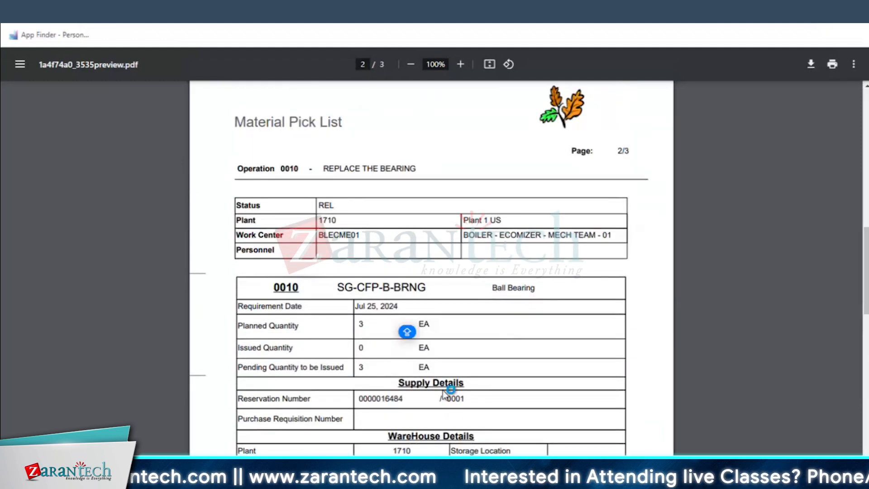
{"action": "scroll", "coordinate": [443, 395], "scroll_direction": "down", "scroll_amount": 2}
{"action": "scroll", "coordinate": [502, 150], "scroll_direction": "up", "scroll_amount": 4}
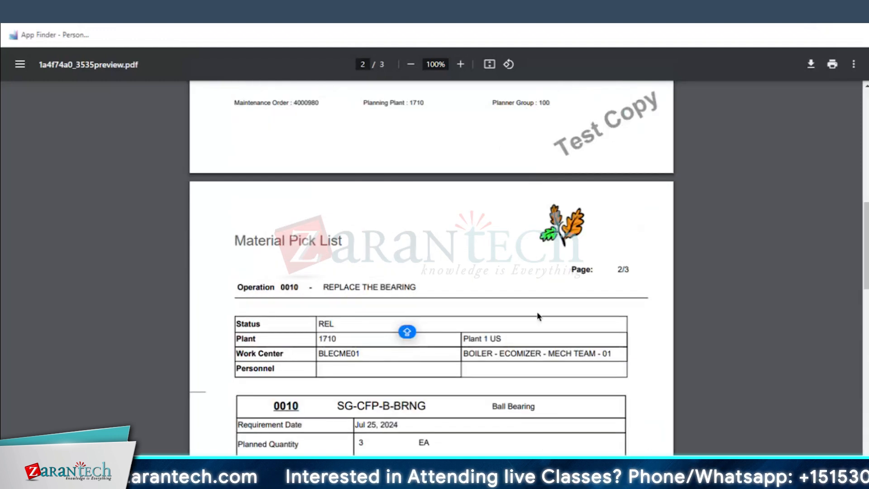
{"action": "scroll", "coordinate": [538, 315], "scroll_direction": "up", "scroll_amount": 2}
{"action": "scroll", "coordinate": [533, 325], "scroll_direction": "up", "scroll_amount": 8}
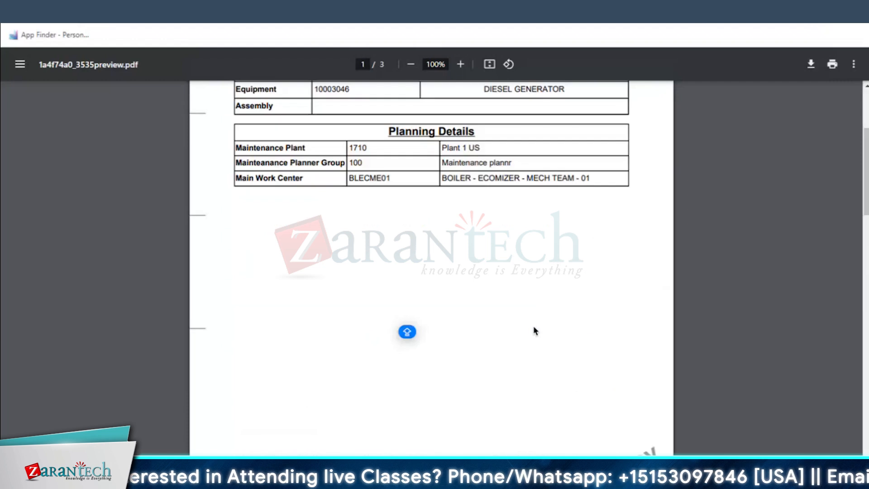
{"action": "scroll", "coordinate": [533, 324], "scroll_direction": "up", "scroll_amount": 2}
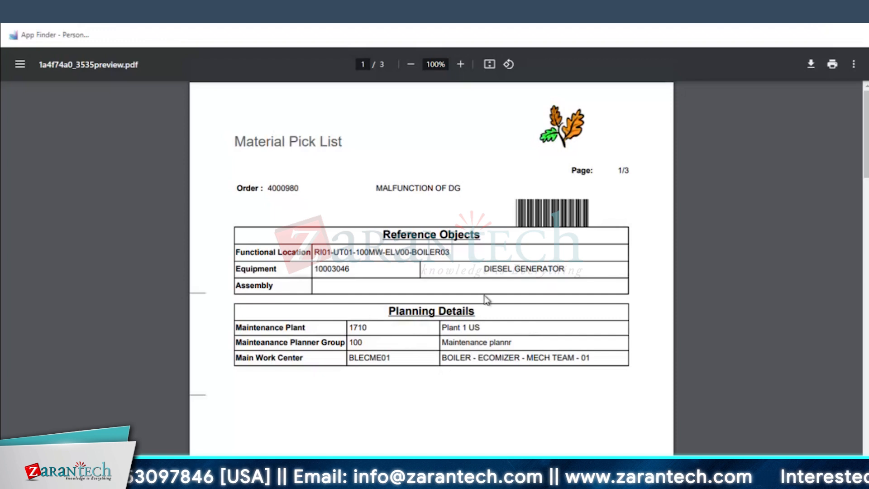
{"action": "scroll", "coordinate": [485, 299], "scroll_direction": "down", "scroll_amount": 5}
{"action": "scroll", "coordinate": [486, 300], "scroll_direction": "down", "scroll_amount": 20}
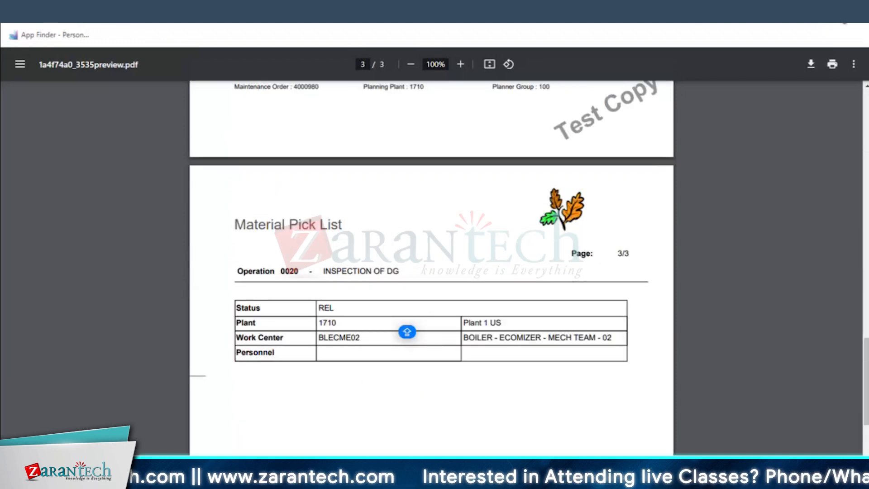
{"action": "left_click", "coordinate": [857, 6]}
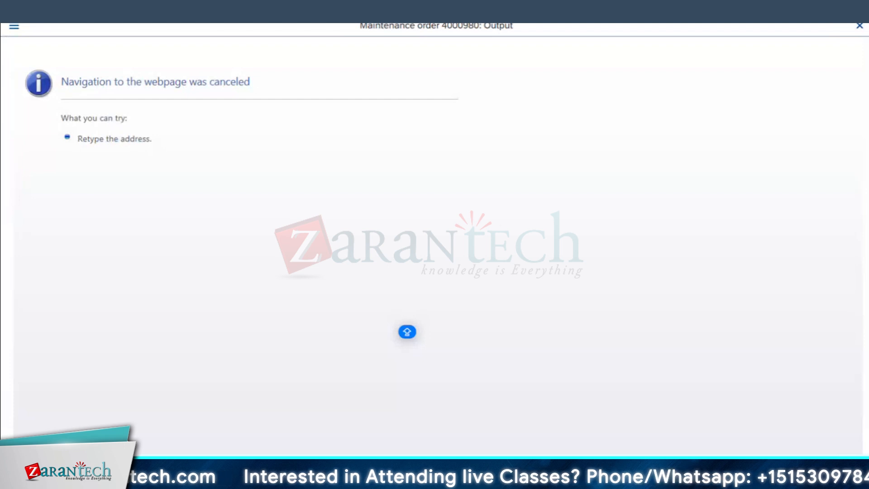
{"action": "left_click", "coordinate": [859, 28]}
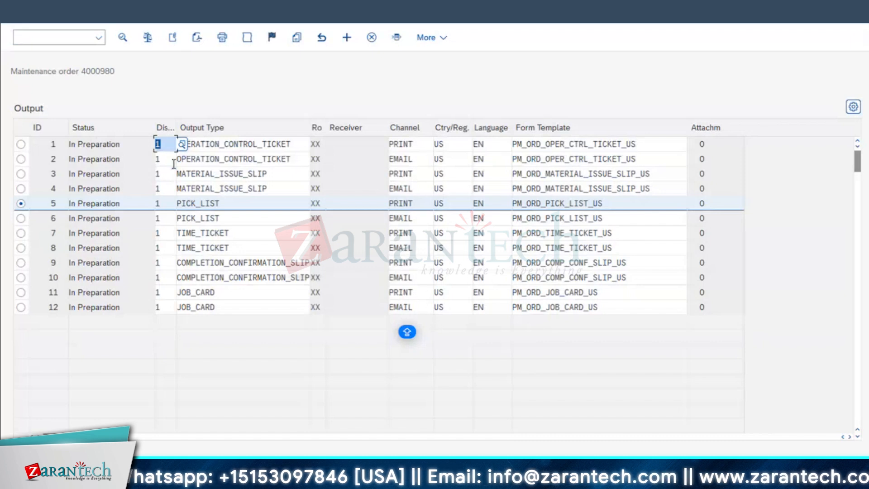
Issue the MATERIAL_ISSUE_SLIP output with the PRINT channel and open its PDF preview
{"action": "left_click", "coordinate": [21, 174]}
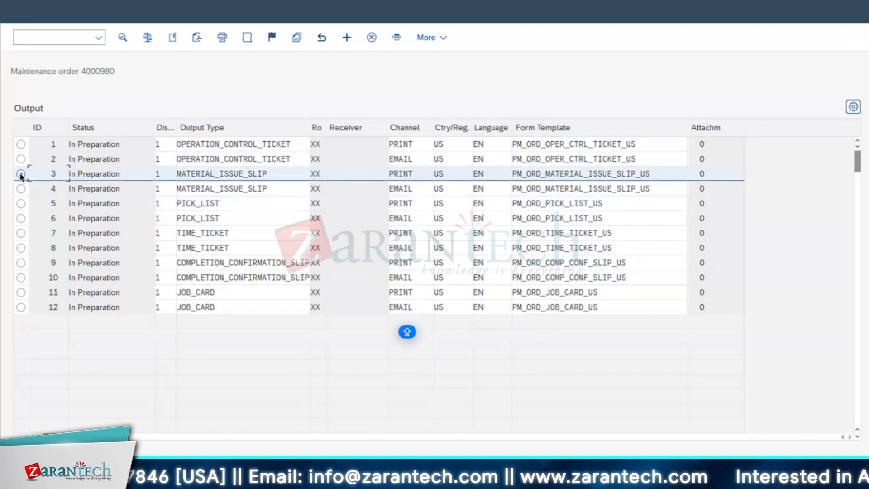
{"action": "left_click", "coordinate": [222, 39]}
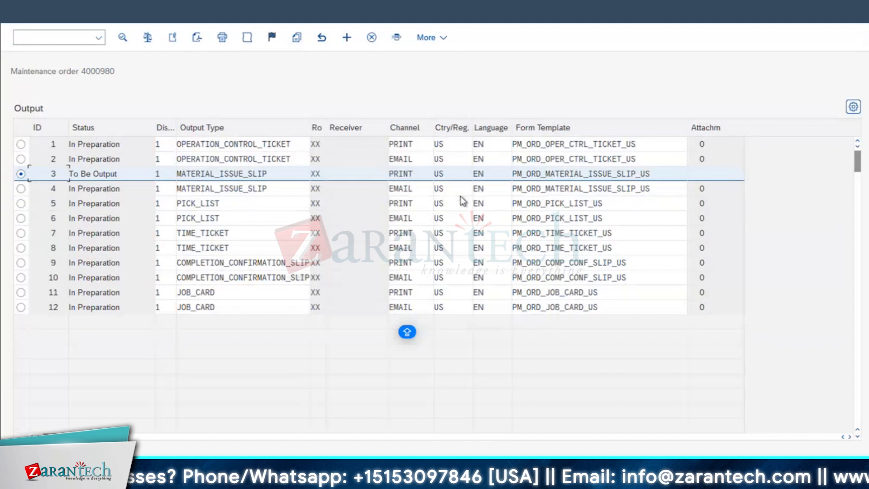
{"action": "left_click", "coordinate": [198, 42]}
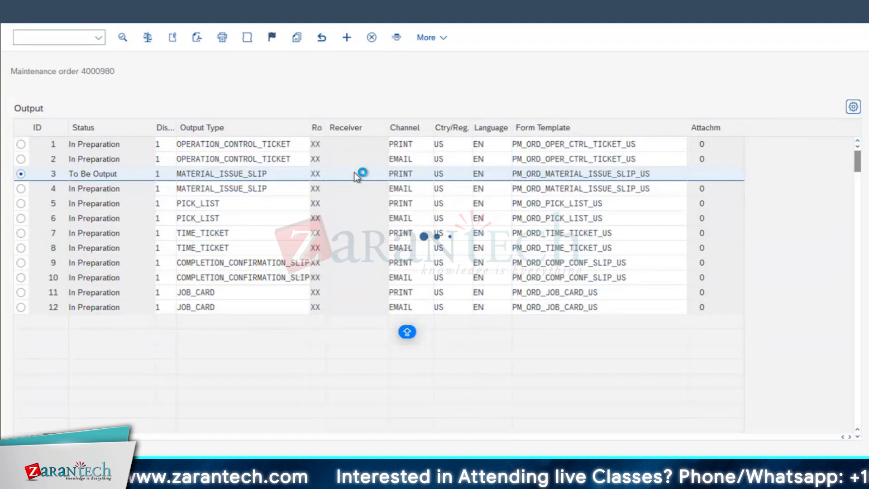
{"action": "left_click", "coordinate": [275, 308]}
{"action": "left_click", "coordinate": [425, 251]}
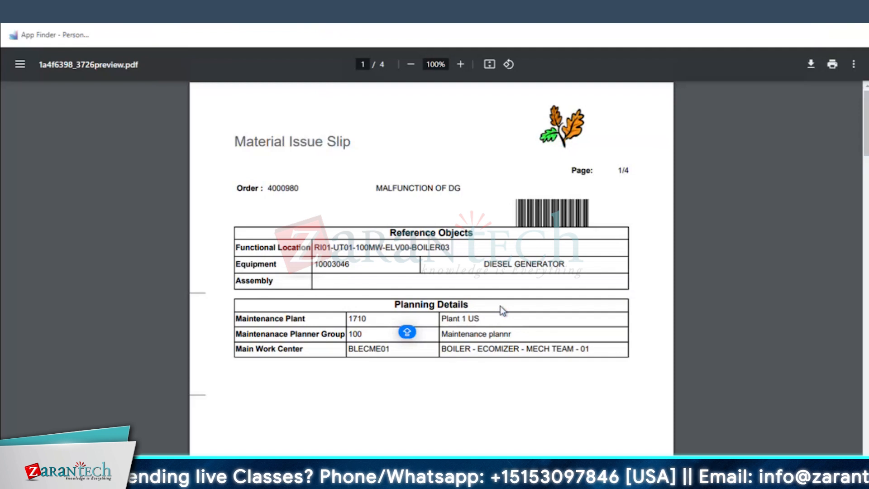
Review the Material Issue Slip's pages, covering operation 0010, the SG-CFP-B-BRNG component details and operation 0020
{"action": "scroll", "coordinate": [500, 305], "scroll_direction": "down", "scroll_amount": 5}
{"action": "scroll", "coordinate": [500, 307], "scroll_direction": "down", "scroll_amount": 5}
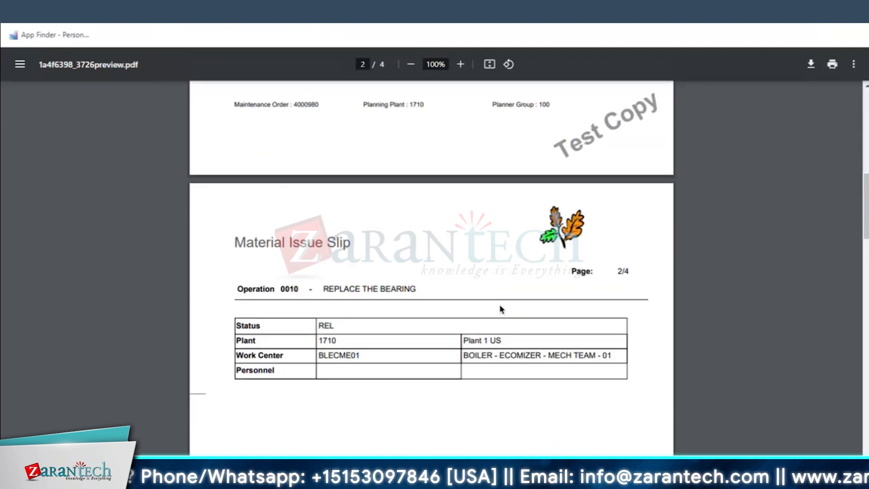
{"action": "scroll", "coordinate": [500, 308], "scroll_direction": "down", "scroll_amount": 10}
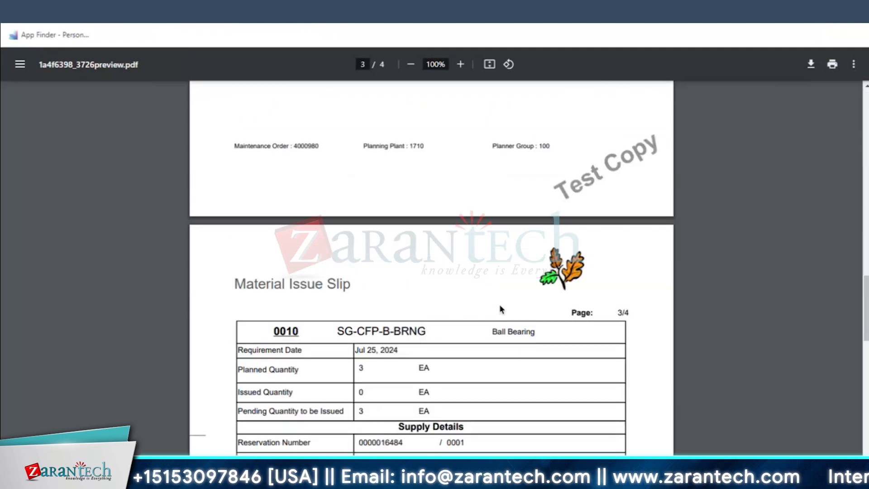
{"action": "scroll", "coordinate": [501, 308], "scroll_direction": "down", "scroll_amount": 4}
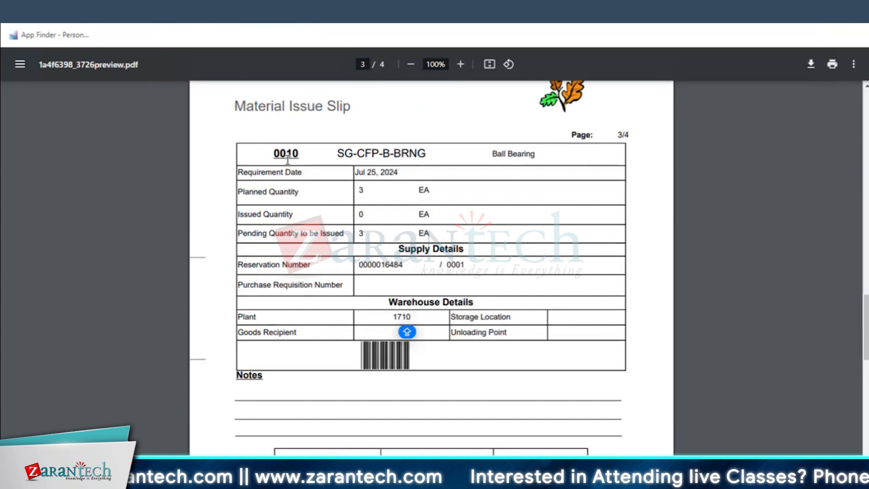
{"action": "left_click_drag", "start_coordinate": [271, 153], "coordinate": [428, 160]}
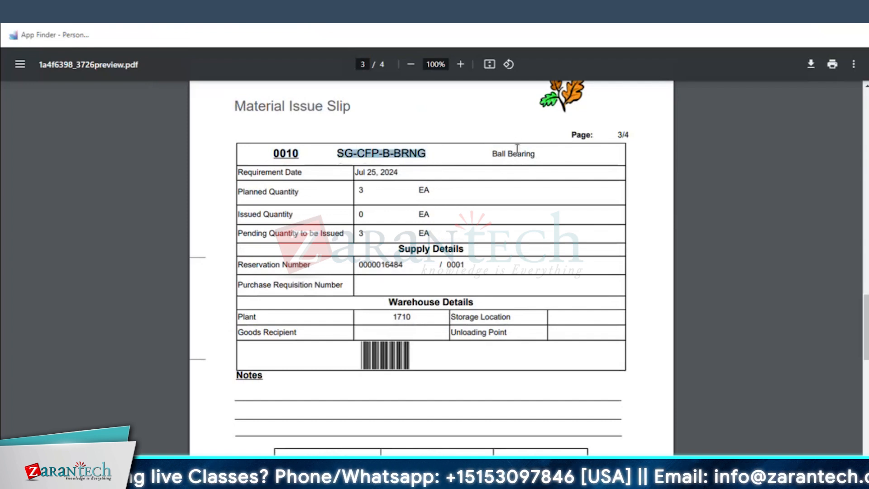
{"action": "left_click", "coordinate": [406, 154]}
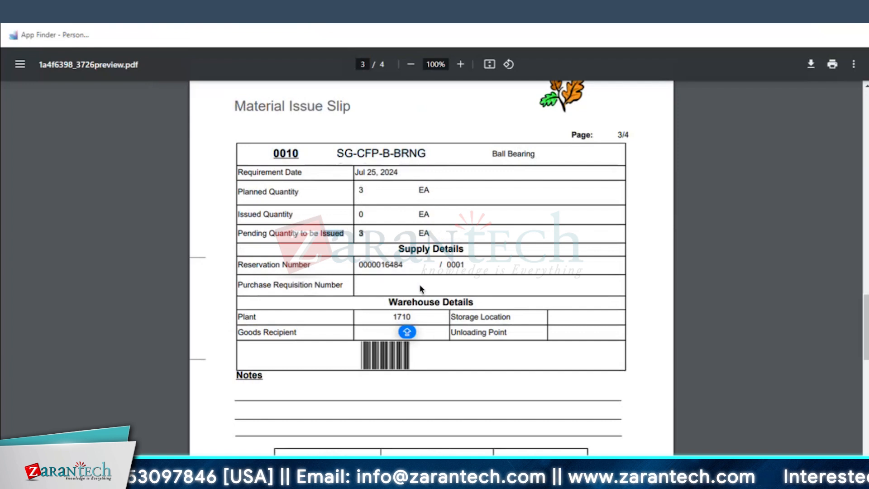
{"action": "scroll", "coordinate": [421, 290], "scroll_direction": "down", "scroll_amount": 5}
{"action": "scroll", "coordinate": [421, 289], "scroll_direction": "down", "scroll_amount": 5}
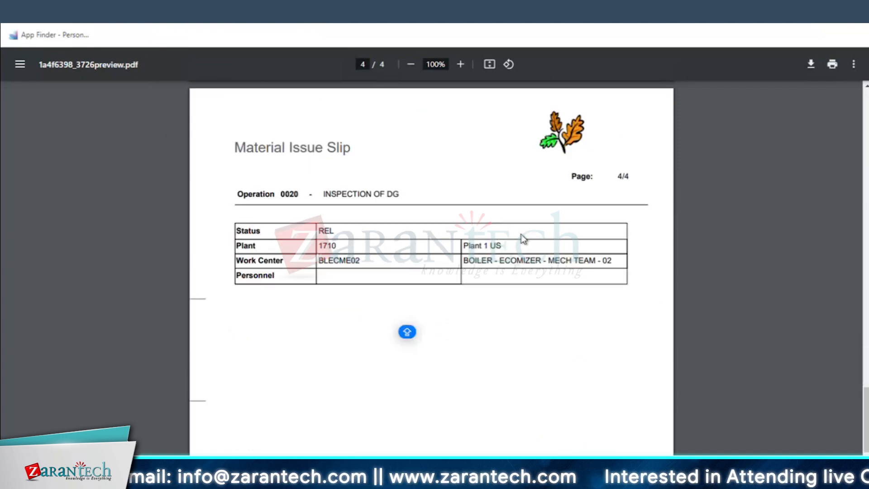
{"action": "scroll", "coordinate": [445, 282], "scroll_direction": "down", "scroll_amount": 2}
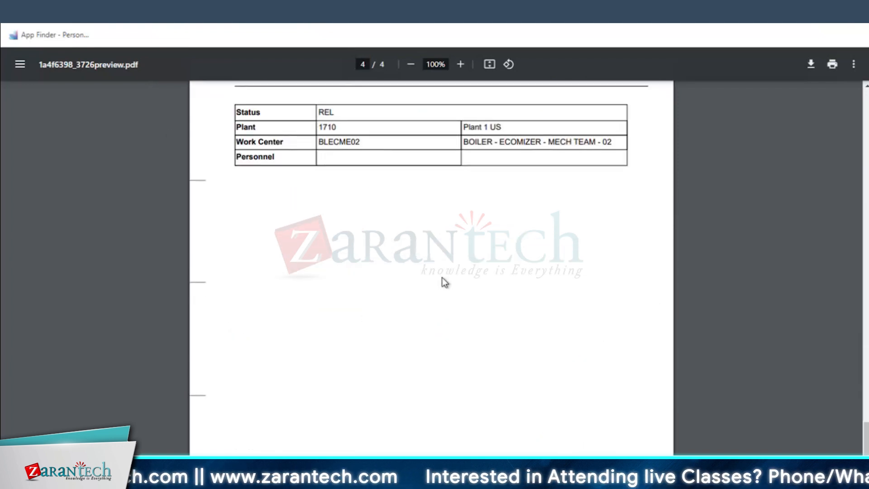
{"action": "scroll", "coordinate": [440, 279], "scroll_direction": "down", "scroll_amount": 2}
{"action": "scroll", "coordinate": [438, 281], "scroll_direction": "up", "scroll_amount": 4}
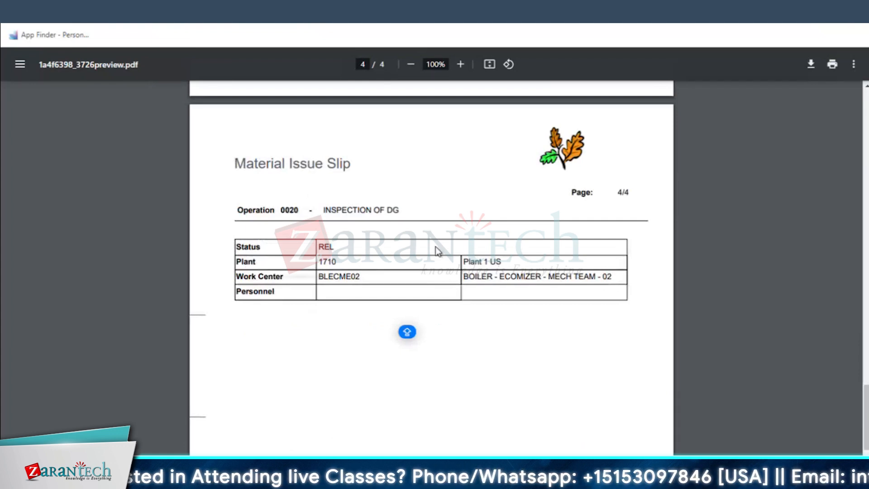
{"action": "scroll", "coordinate": [436, 248], "scroll_direction": "down", "scroll_amount": 2}
Examine the ball bearing's material number and its planned, issued and pending quantities on the Material Issue Slip's component page
{"action": "scroll", "coordinate": [435, 248], "scroll_direction": "up", "scroll_amount": 13}
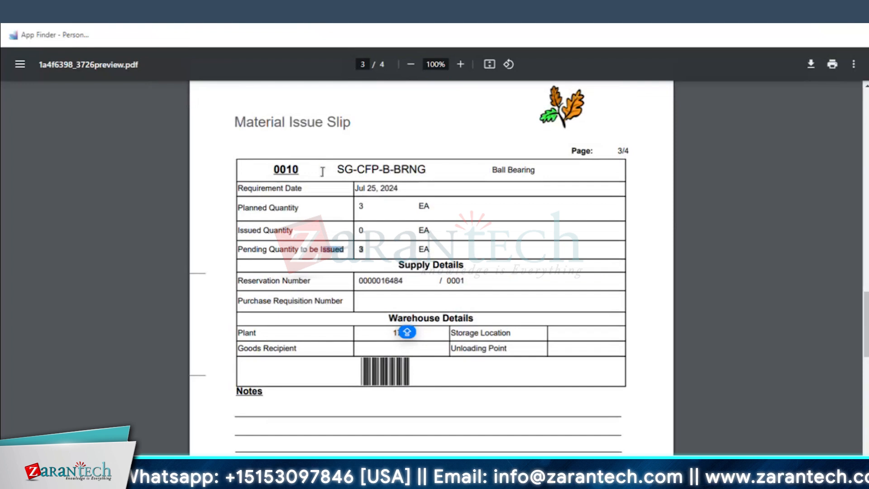
{"action": "left_click_drag", "start_coordinate": [341, 169], "coordinate": [546, 176]}
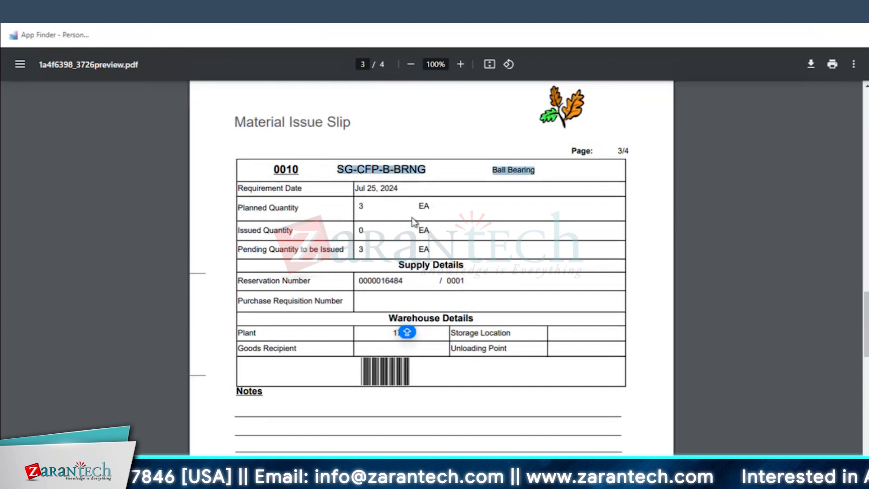
{"action": "left_click", "coordinate": [361, 209]}
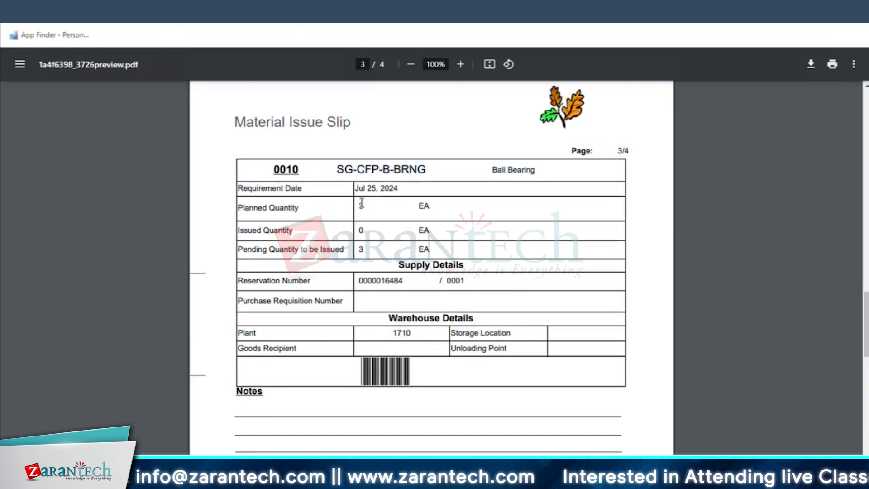
{"action": "left_click_drag", "start_coordinate": [163, 243], "coordinate": [162, 241]}
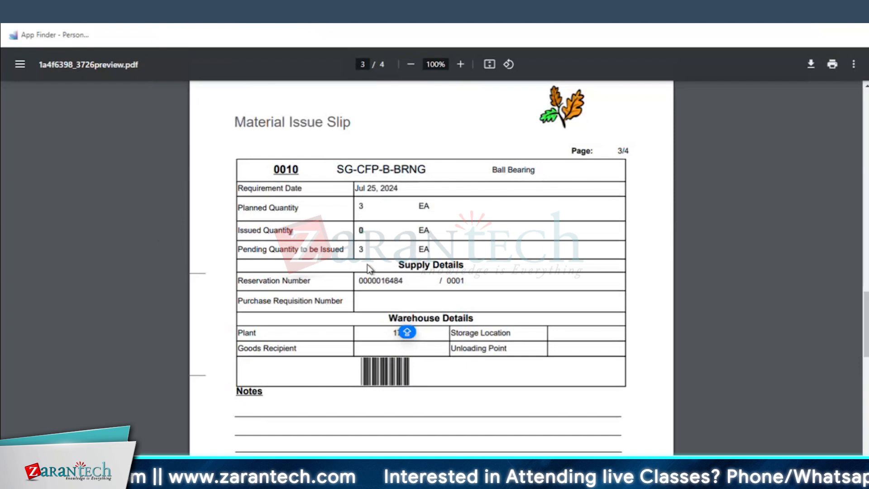
{"action": "left_click_drag", "start_coordinate": [367, 251], "coordinate": [320, 249]}
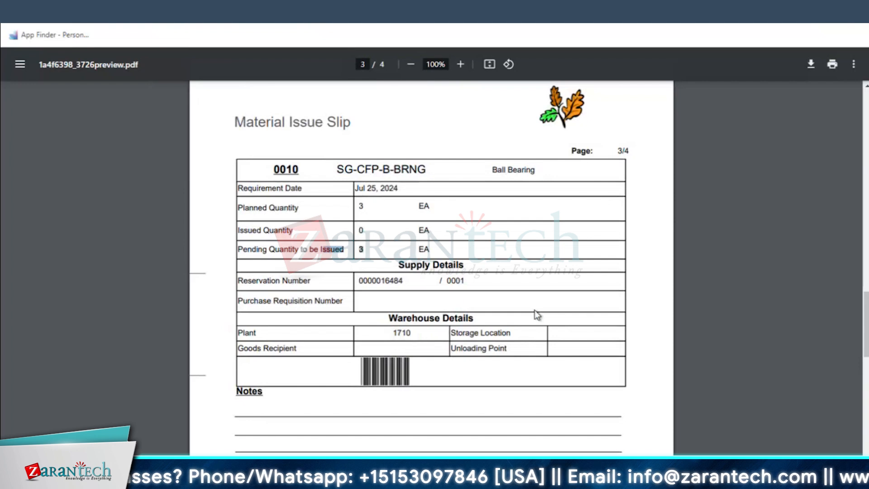
Check the functional location and equipment in the reference objects on the Material Issue Slip's first page
{"action": "scroll", "coordinate": [535, 312], "scroll_direction": "up", "scroll_amount": 1}
{"action": "scroll", "coordinate": [536, 312], "scroll_direction": "down", "scroll_amount": 4}
{"action": "scroll", "coordinate": [535, 310], "scroll_direction": "up", "scroll_amount": 10}
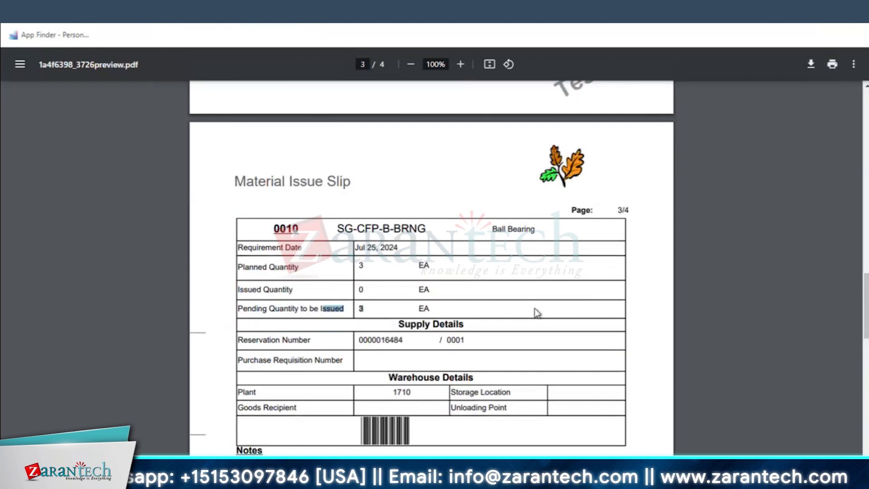
{"action": "scroll", "coordinate": [581, 314], "scroll_direction": "down", "scroll_amount": 5}
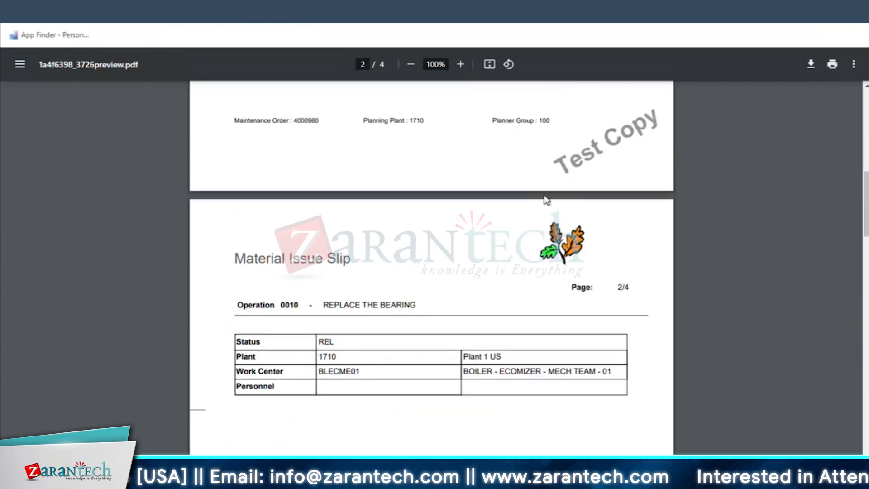
{"action": "scroll", "coordinate": [547, 198], "scroll_direction": "up", "scroll_amount": 12}
{"action": "scroll", "coordinate": [581, 251], "scroll_direction": "up", "scroll_amount": 6}
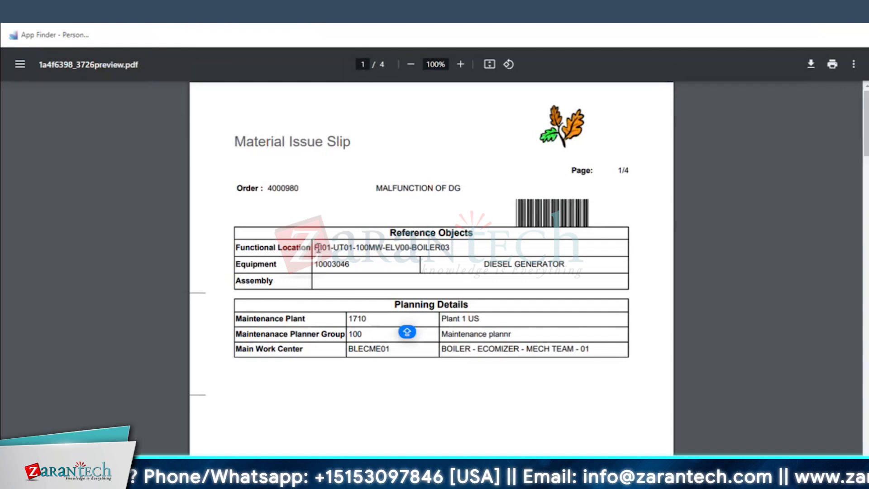
{"action": "left_click_drag", "start_coordinate": [317, 248], "coordinate": [353, 264]}
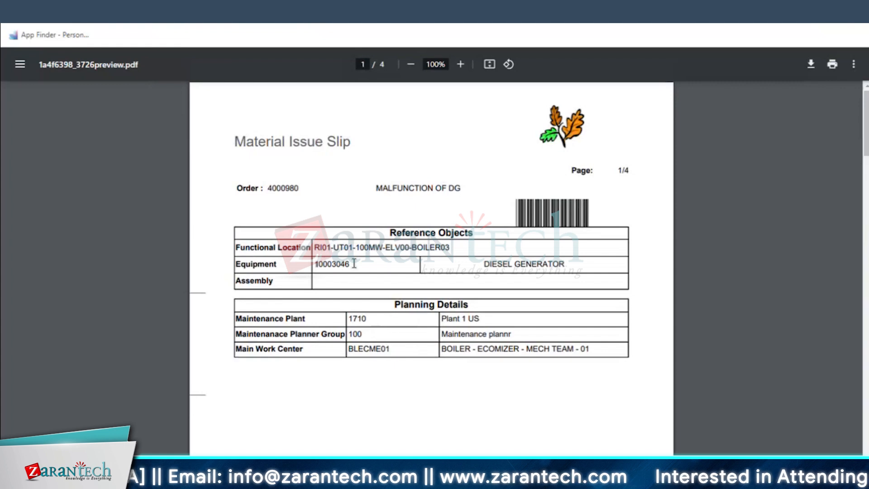
{"action": "left_click", "coordinate": [347, 265]}
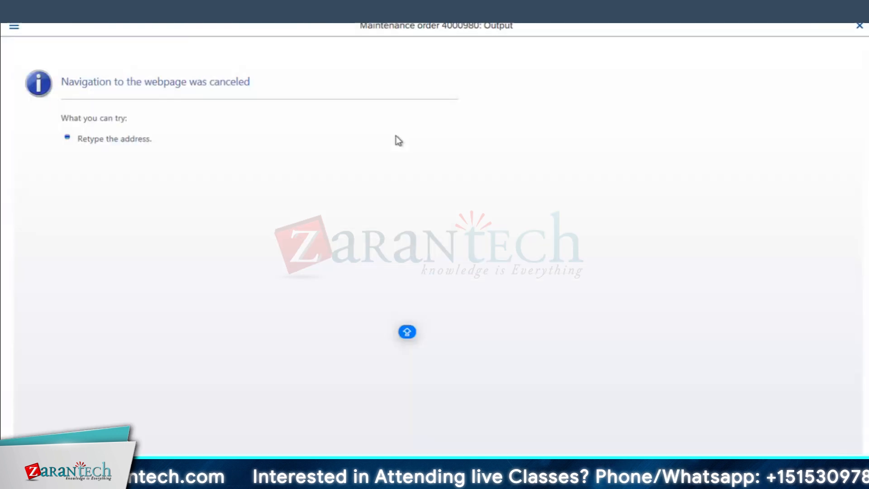
Close the Material Issue Slip preview and return from the output list to the malfunction order, acknowledging the displayed messages
{"action": "left_click", "coordinate": [860, 25]}
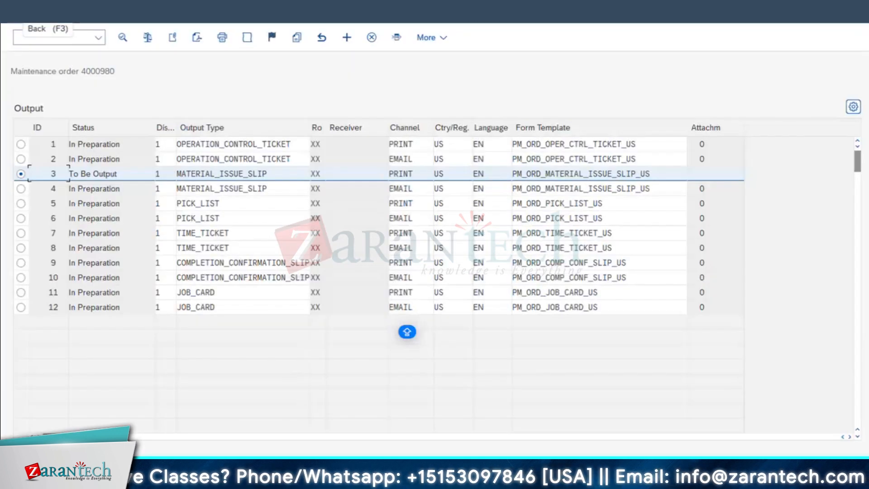
{"action": "left_click", "coordinate": [25, 13]}
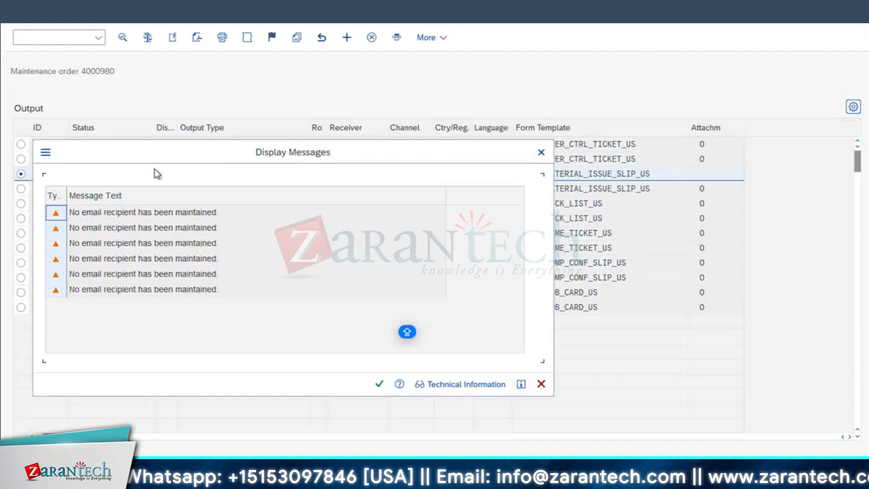
{"action": "left_click", "coordinate": [379, 385]}
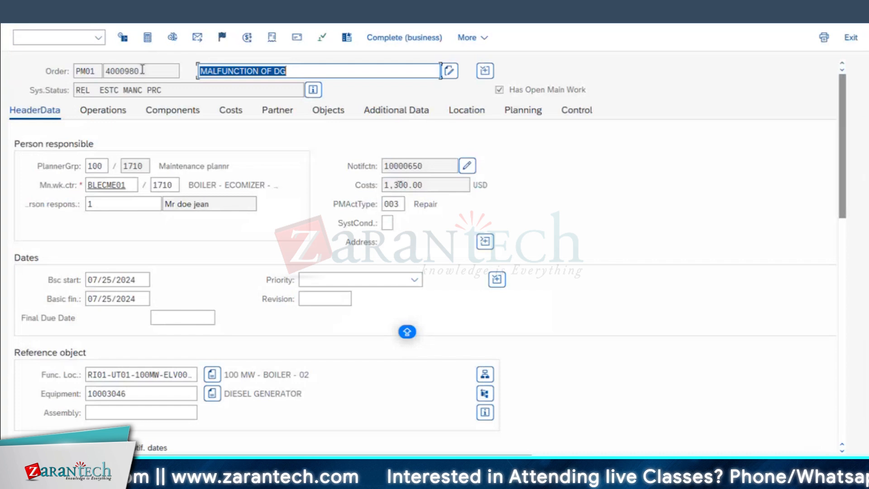
Check the malfunction order's component list, save the order and return to the initial order screen
{"action": "left_click", "coordinate": [51, 56]}
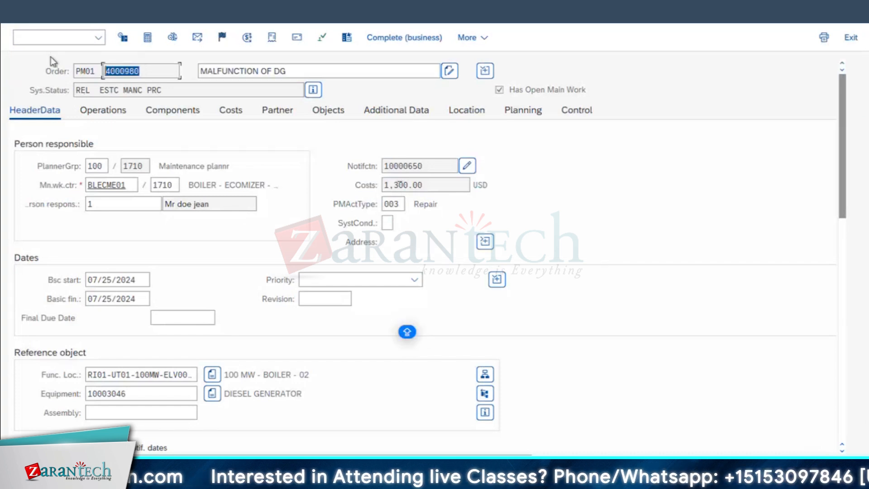
{"action": "left_click", "coordinate": [96, 38]}
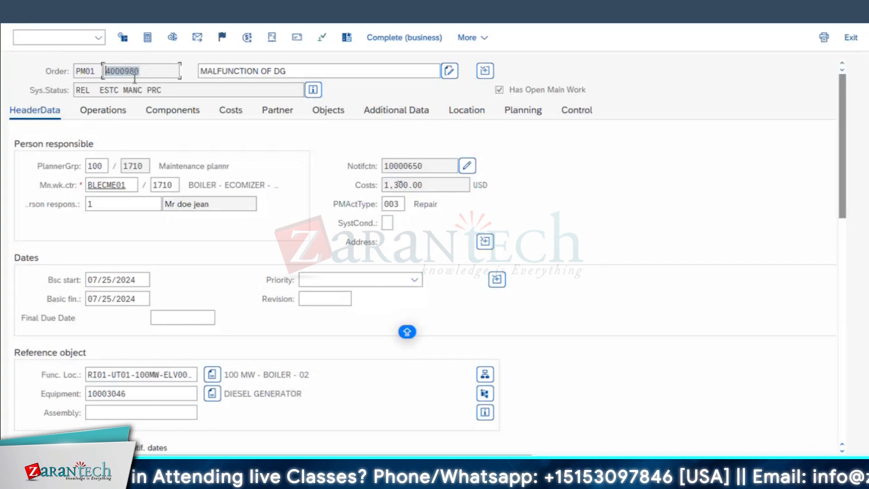
{"action": "left_click", "coordinate": [167, 112]}
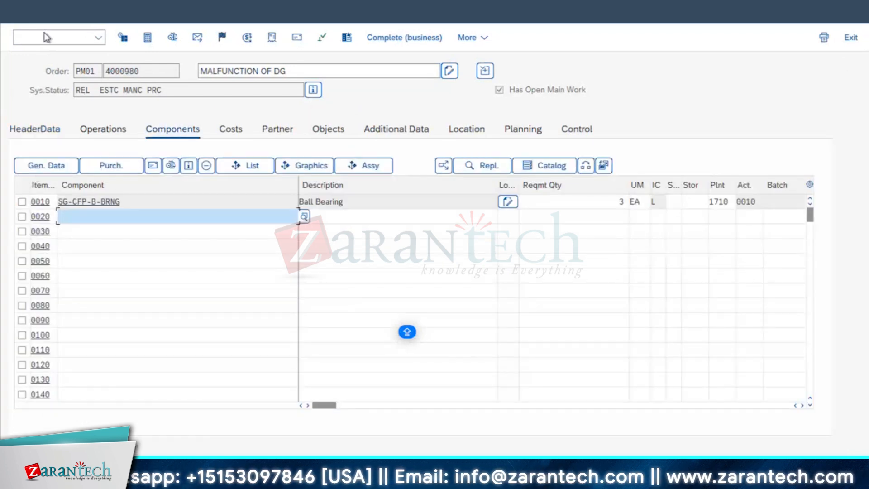
{"action": "left_click", "coordinate": [198, 76]}
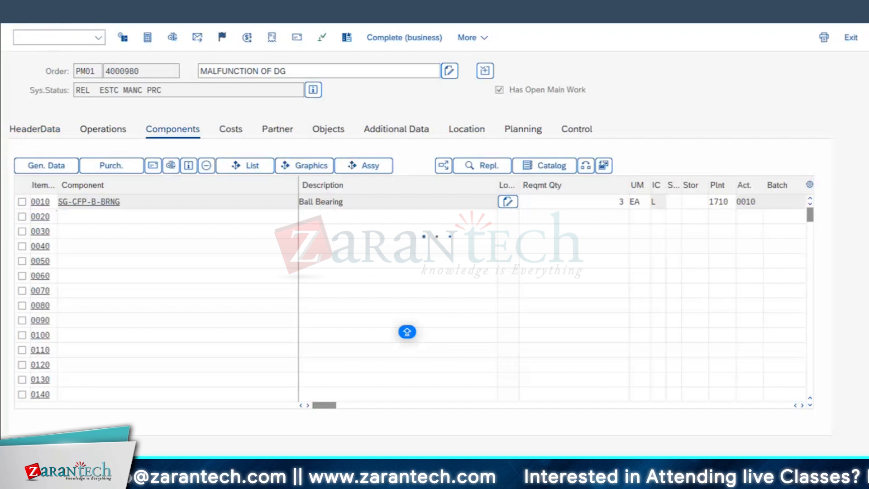
Display the malfunction order and trace its document flow, viewing the linked maintenance order and notification before returning to the header data
{"action": "left_click", "coordinate": [65, 40]}
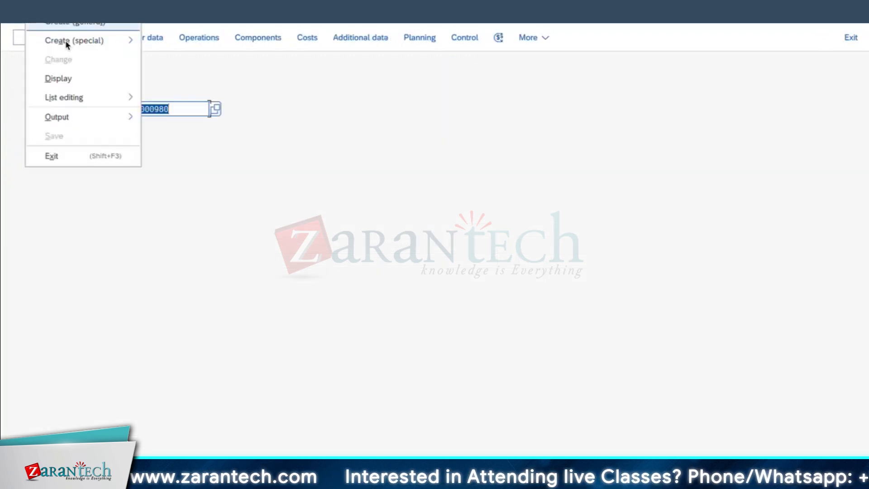
{"action": "left_click", "coordinate": [64, 80]}
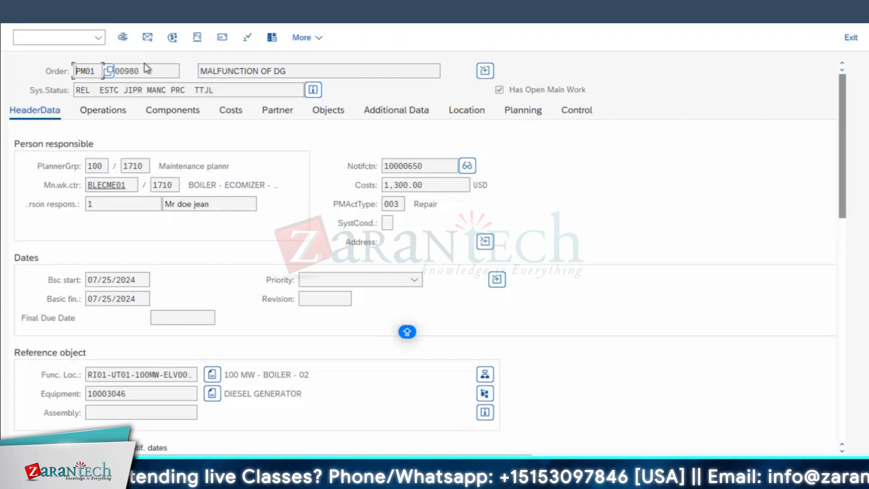
{"action": "left_click", "coordinate": [198, 38]}
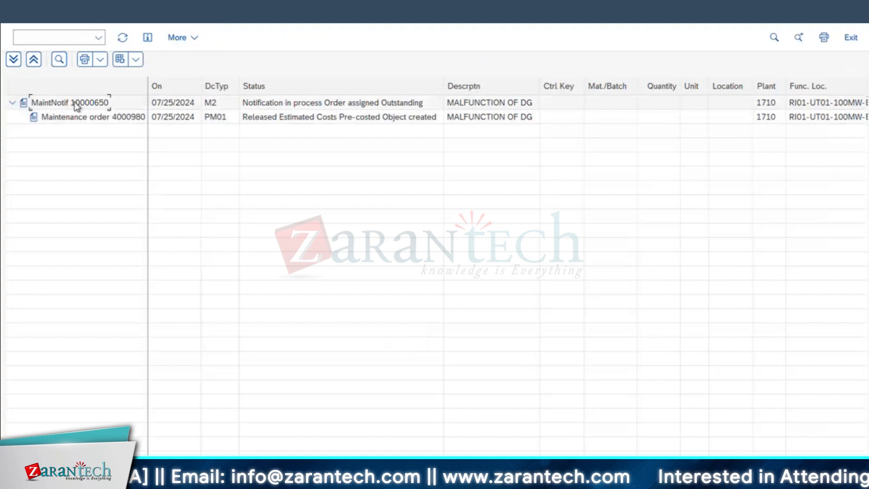
{"action": "double_click", "coordinate": [114, 121]}
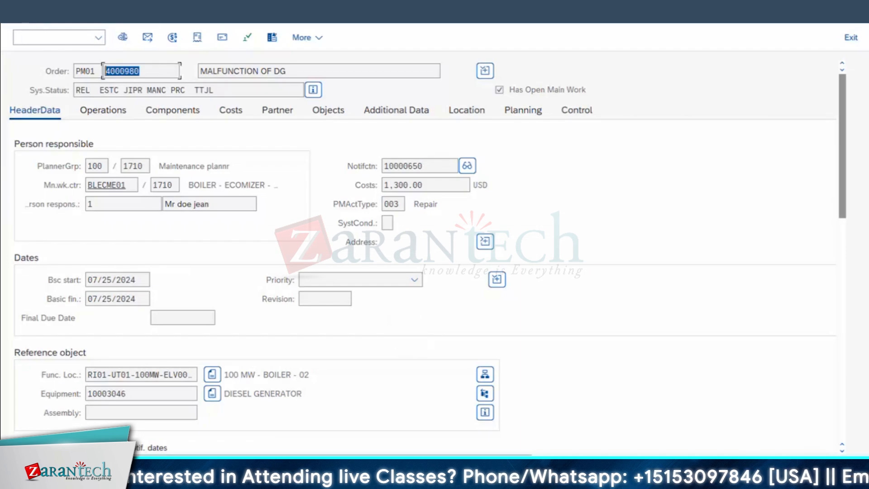
{"action": "key", "text": "F3"}
{"action": "double_click", "coordinate": [102, 104]}
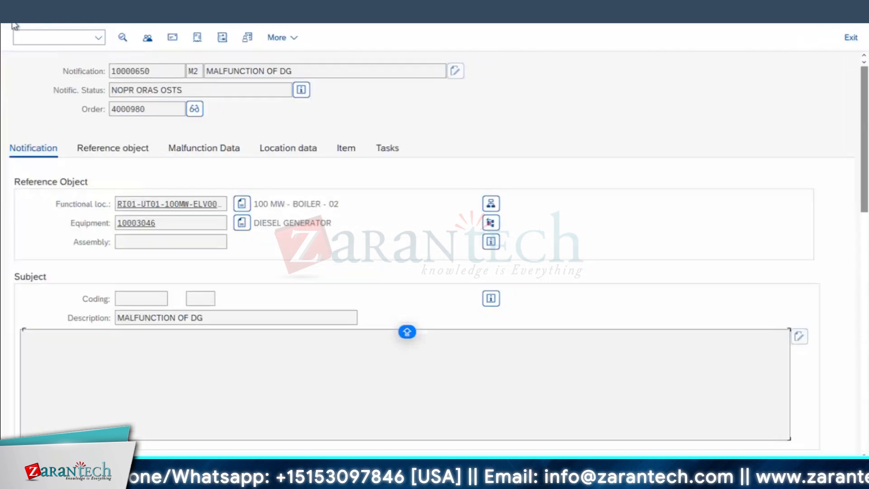
{"action": "key", "text": "F3"}
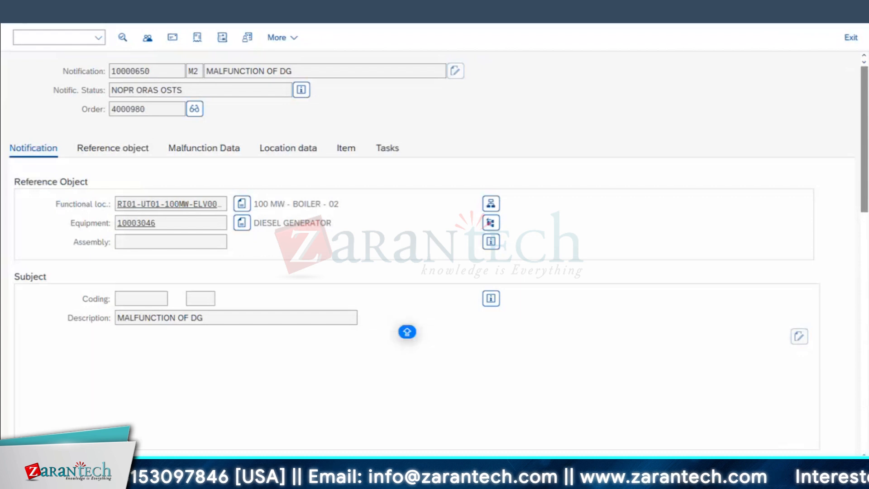
{"action": "left_click", "coordinate": [23, 16]}
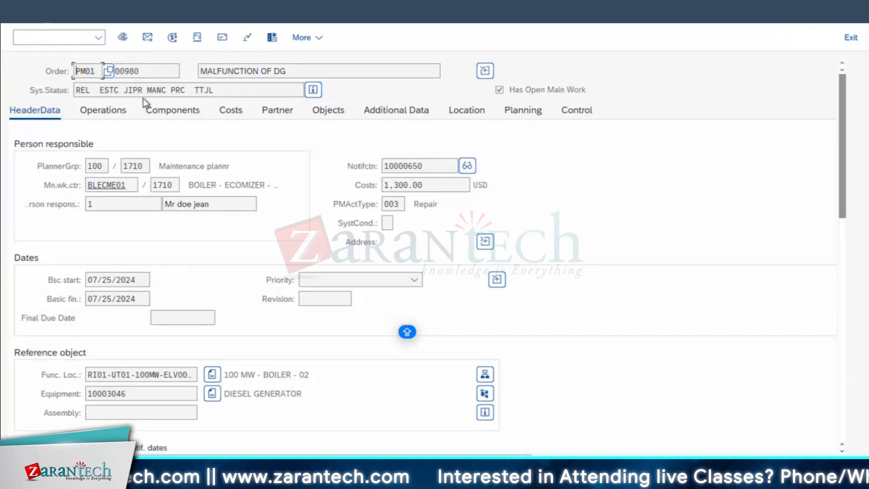
Copy the reservation number from the ball bearing component's general data and open a new session
{"action": "left_click", "coordinate": [172, 111]}
{"action": "left_click", "coordinate": [55, 168]}
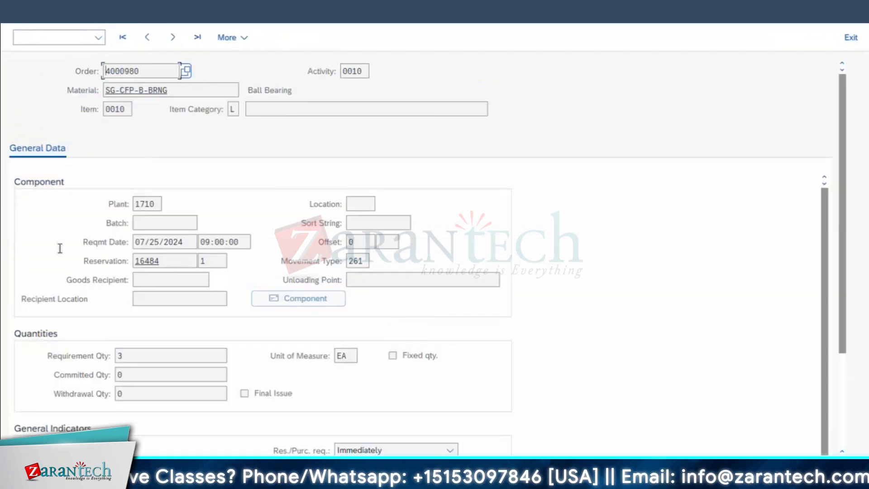
{"action": "left_click", "coordinate": [215, 23]}
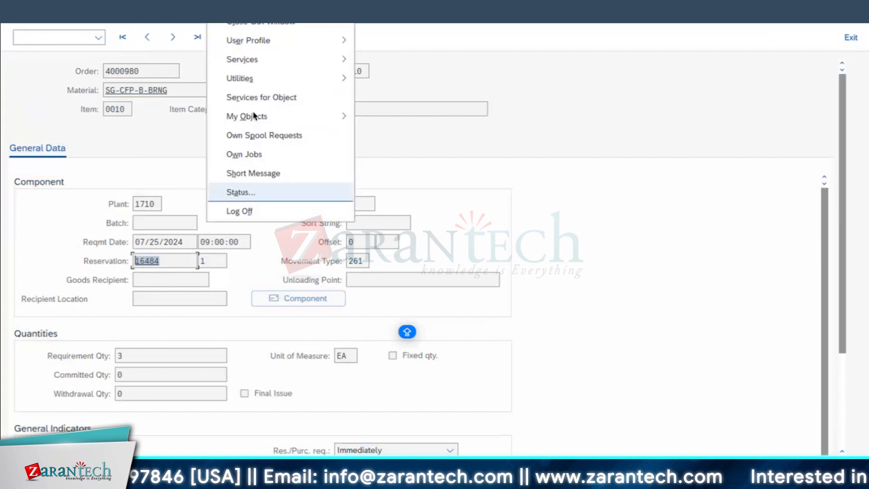
{"action": "left_click", "coordinate": [254, 6]}
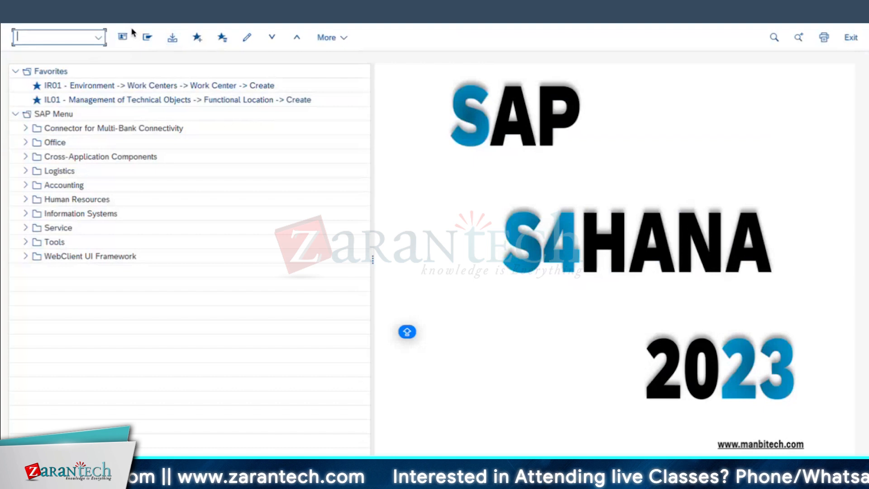
Start a goods issue with reference to a reservation and load reservation 16484
{"action": "key", "text": "Return"}
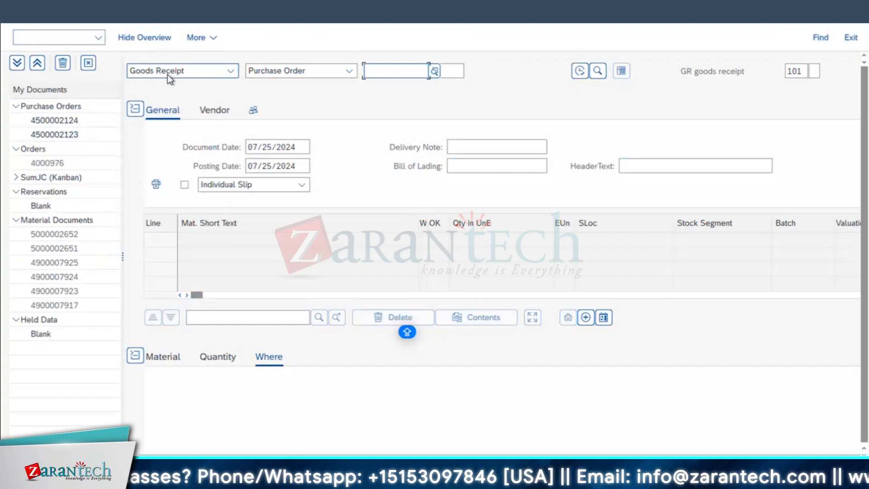
{"action": "left_click", "coordinate": [167, 74]}
{"action": "left_click", "coordinate": [171, 107]}
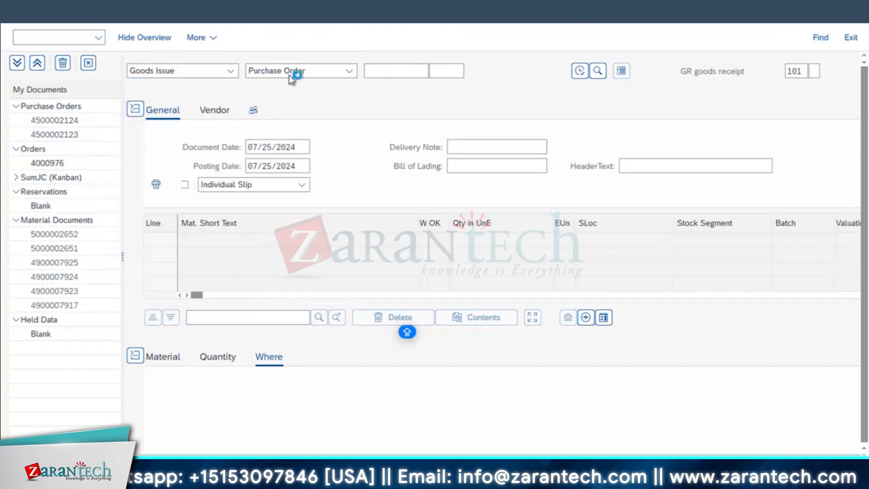
{"action": "left_click", "coordinate": [289, 75]}
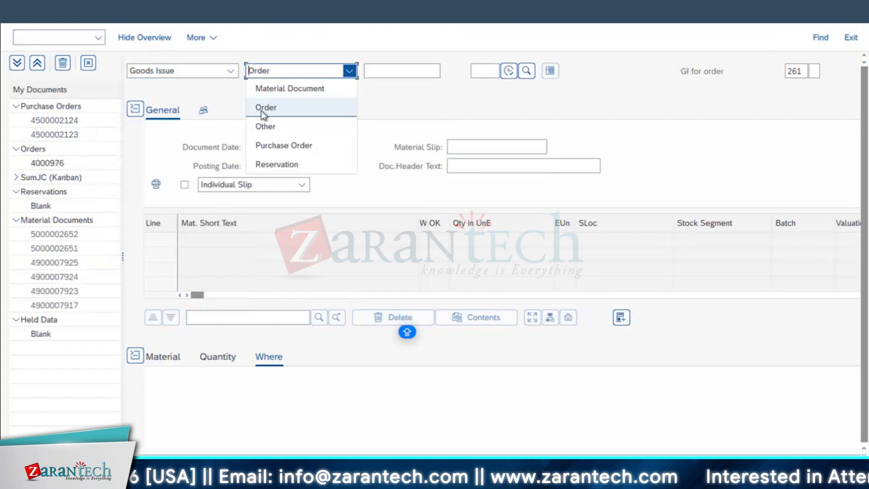
{"action": "left_click", "coordinate": [272, 164]}
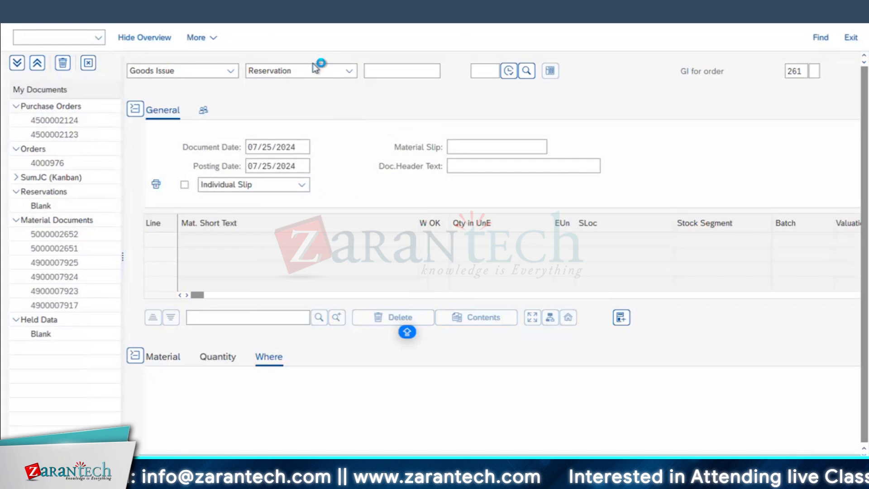
{"action": "left_click", "coordinate": [408, 74]}
{"action": "type", "text": "16484"}
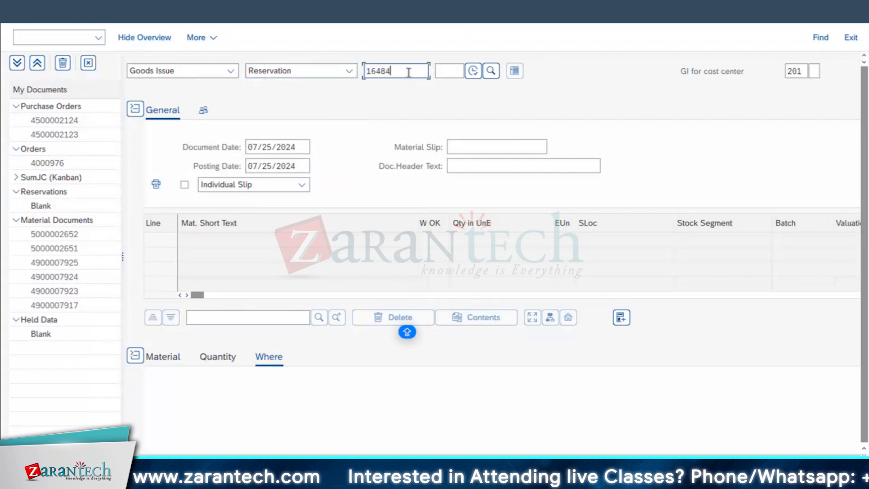
{"action": "left_click", "coordinate": [473, 71]}
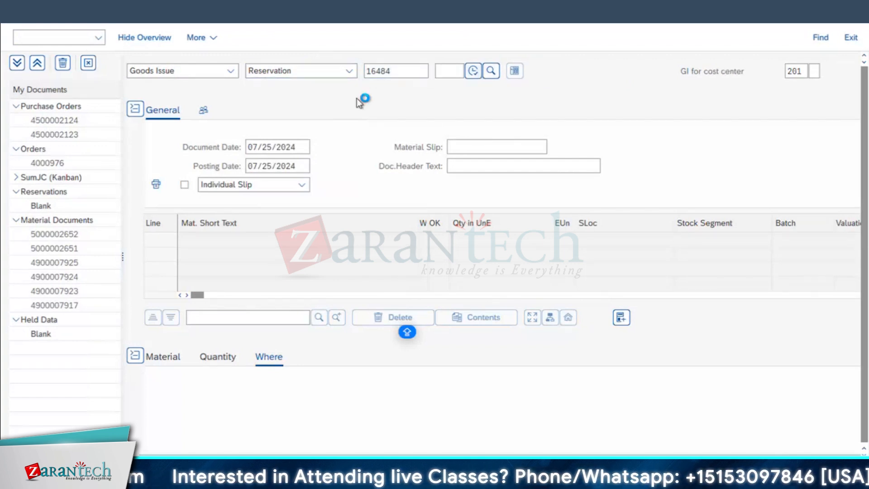
Mark the Ball Bearing item as OK and set its storage location to Std. storage 1 (171A)
{"action": "scroll", "coordinate": [273, 254], "scroll_direction": "down", "scroll_amount": 3}
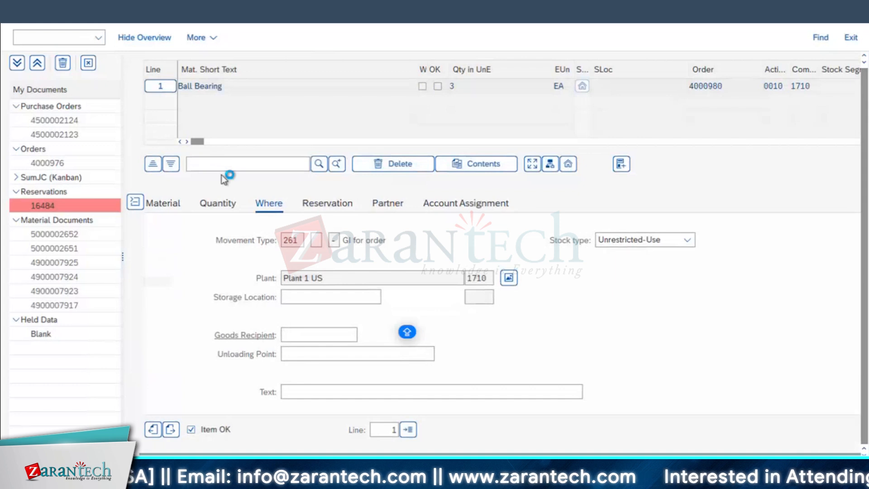
{"action": "left_click", "coordinate": [98, 282]}
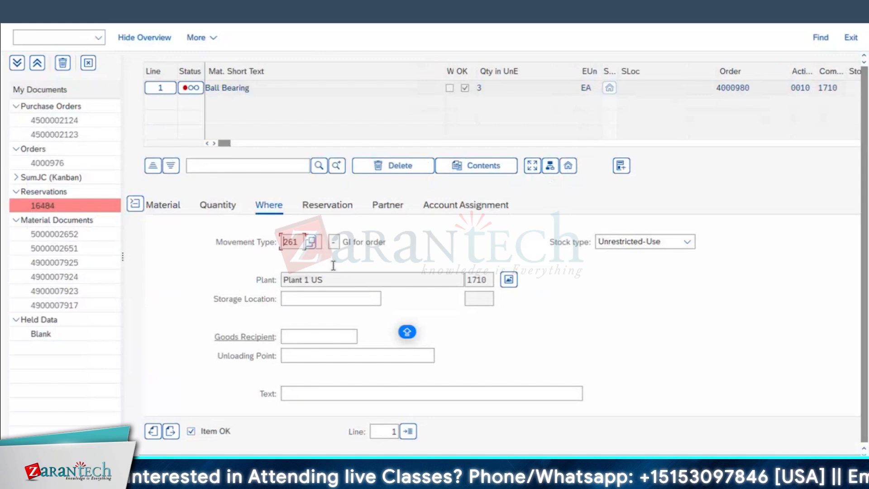
{"action": "left_click", "coordinate": [326, 297]}
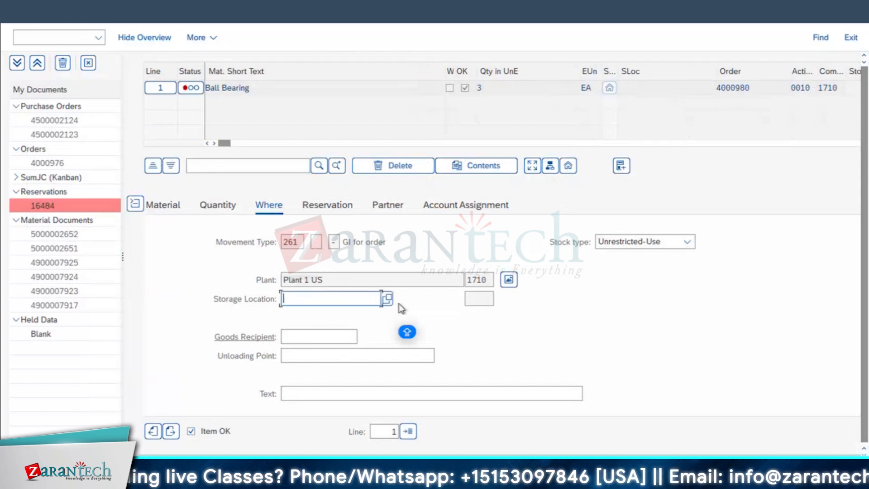
{"action": "left_click", "coordinate": [387, 298]}
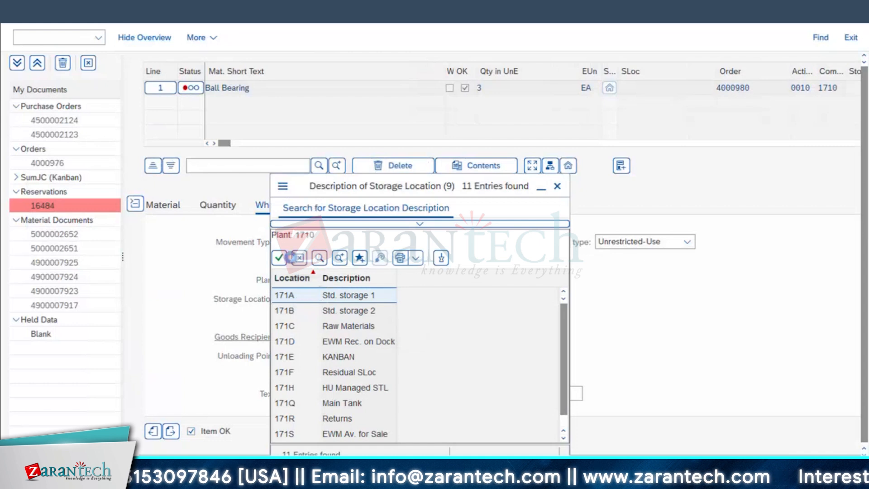
{"action": "left_click", "coordinate": [292, 258]}
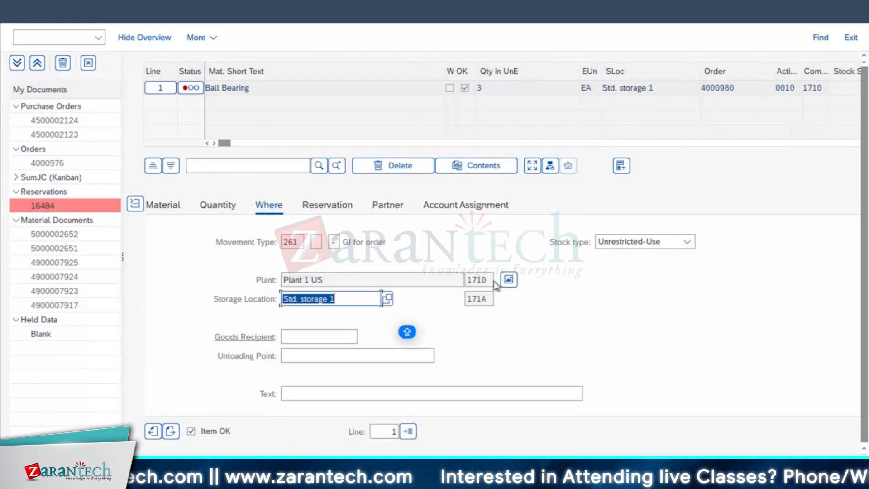
Check and post the ball bearing goods issue, and return to SAP Easy Access
{"action": "key", "text": "Return"}
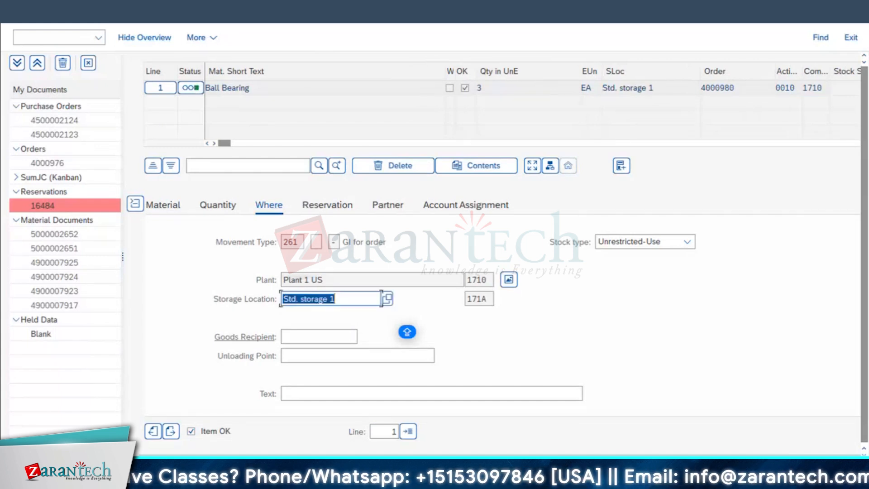
{"action": "left_click", "coordinate": [801, 469]}
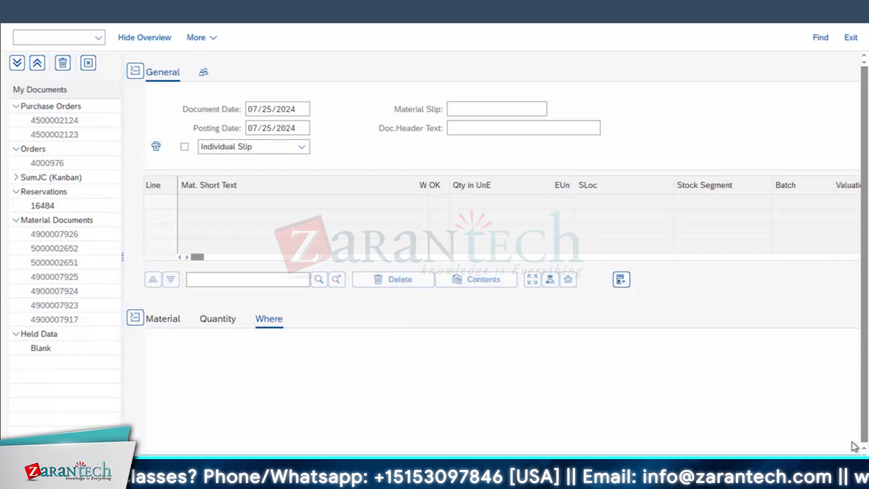
{"action": "scroll", "coordinate": [854, 446], "scroll_direction": "up", "scroll_amount": 1}
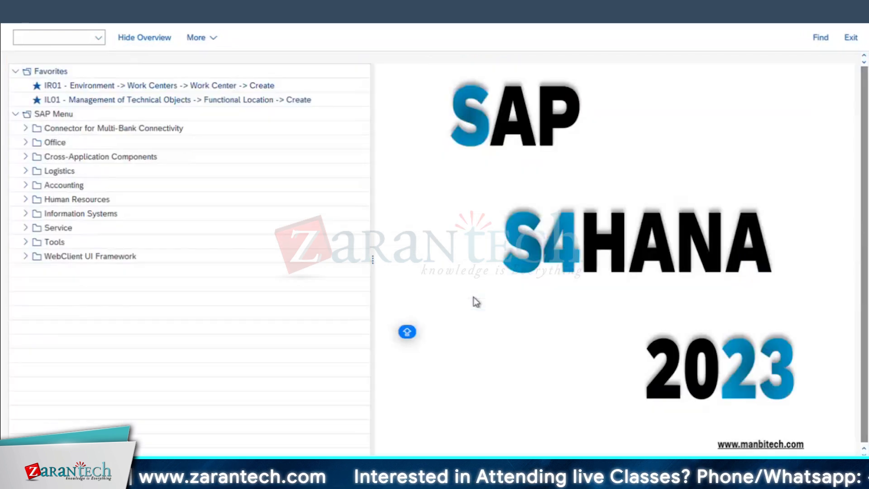
Switch to the session displaying the malfunction order, leave the component details and reopen the order in change mode
{"action": "mouse_move", "coordinate": [217, 479]}
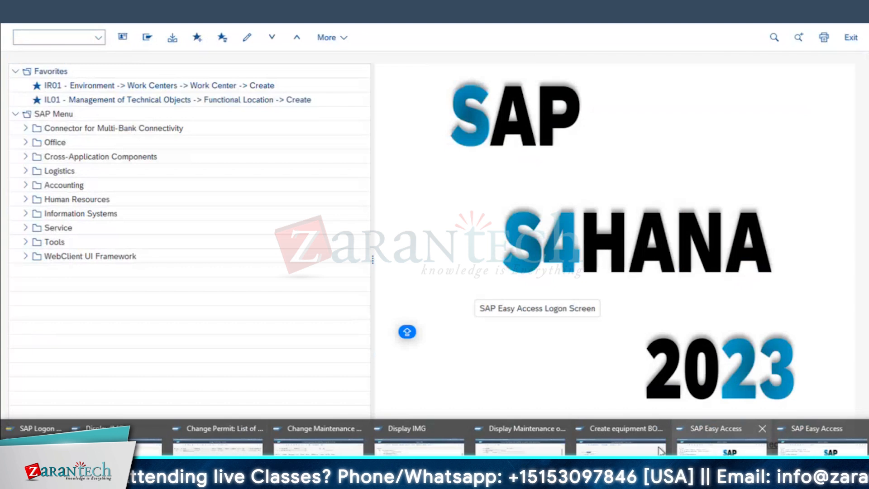
{"action": "left_click", "coordinate": [511, 444]}
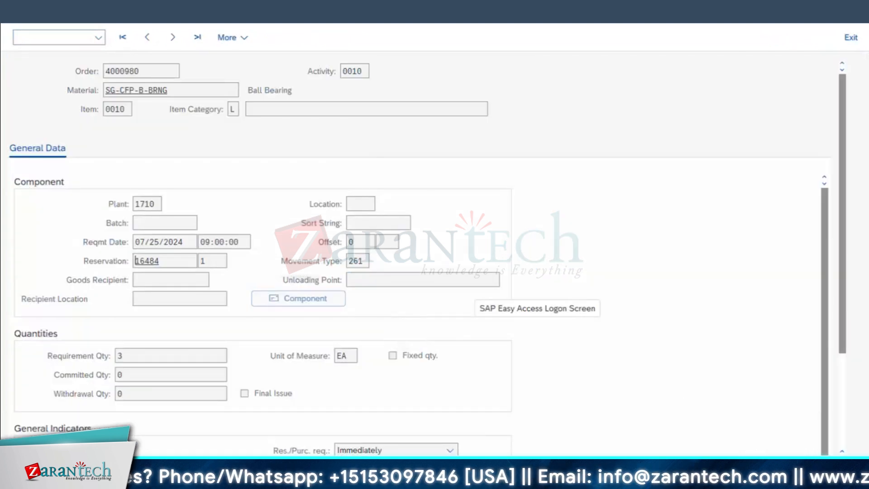
{"action": "key", "text": "F3"}
{"action": "key", "text": "F3"}
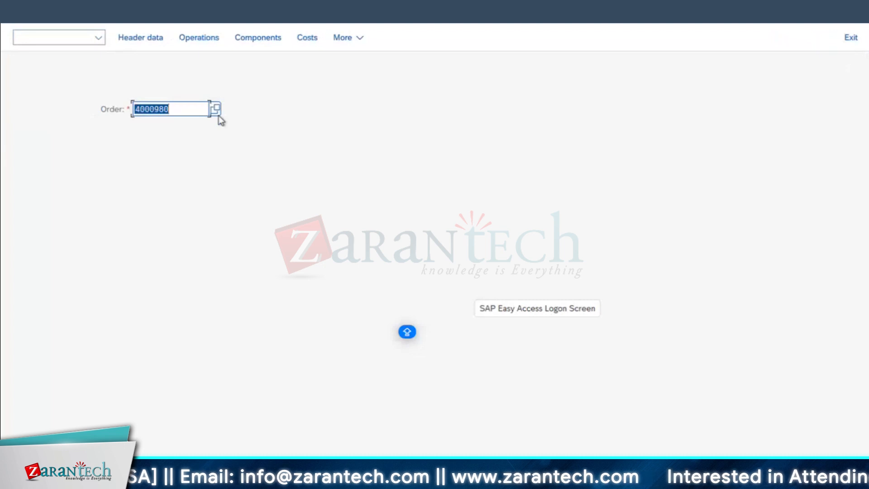
{"action": "left_click", "coordinate": [55, 36]}
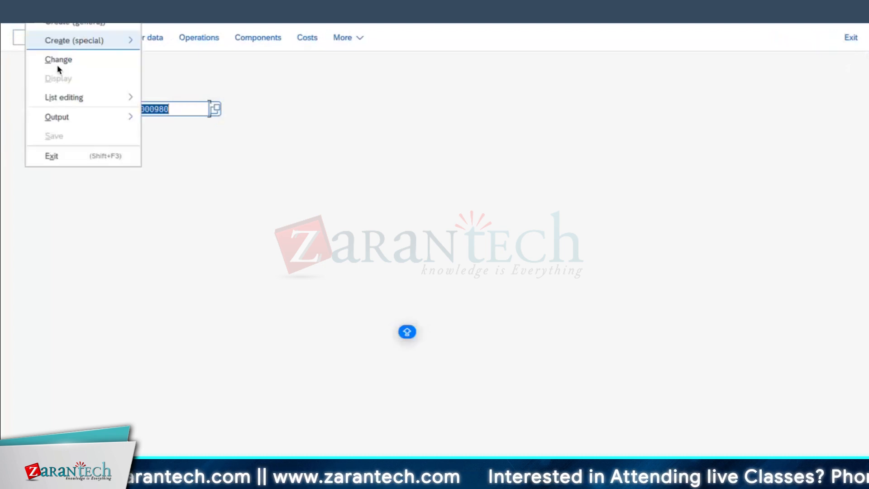
{"action": "left_click", "coordinate": [58, 66]}
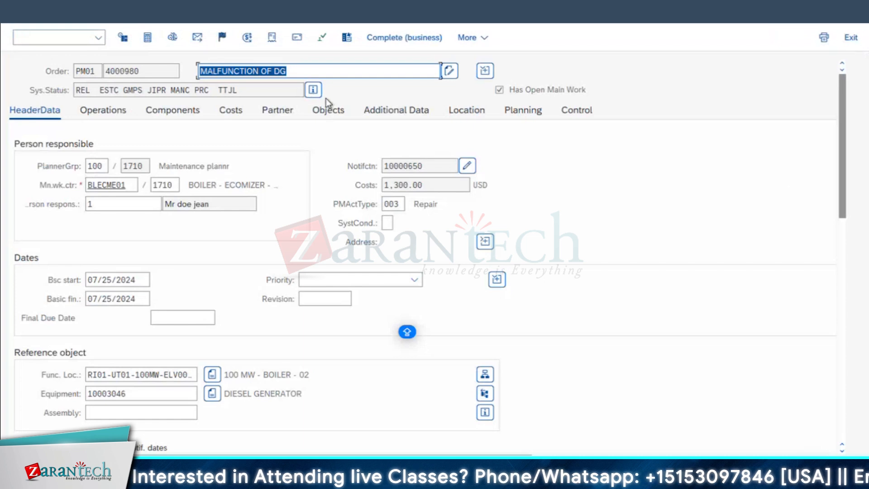
Open the malfunction order's system status details and examine the GMPS entry
{"action": "left_click", "coordinate": [312, 91]}
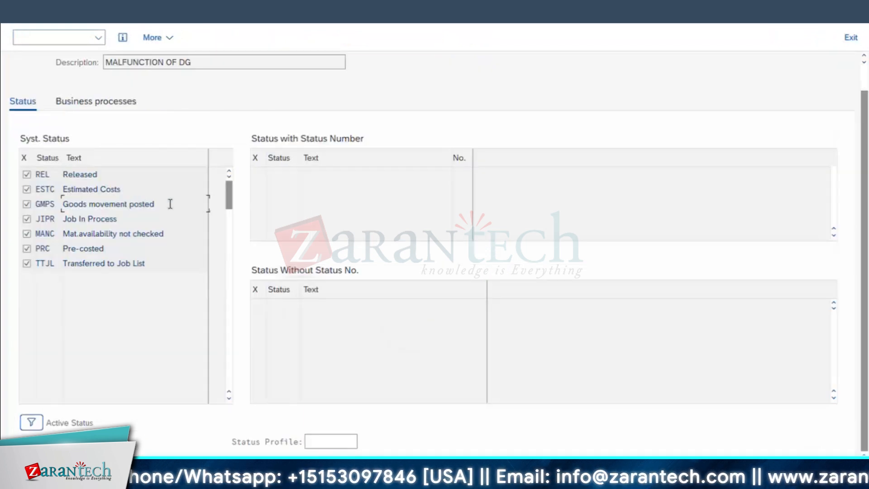
{"action": "left_click_drag", "start_coordinate": [13, 188], "coordinate": [56, 231]}
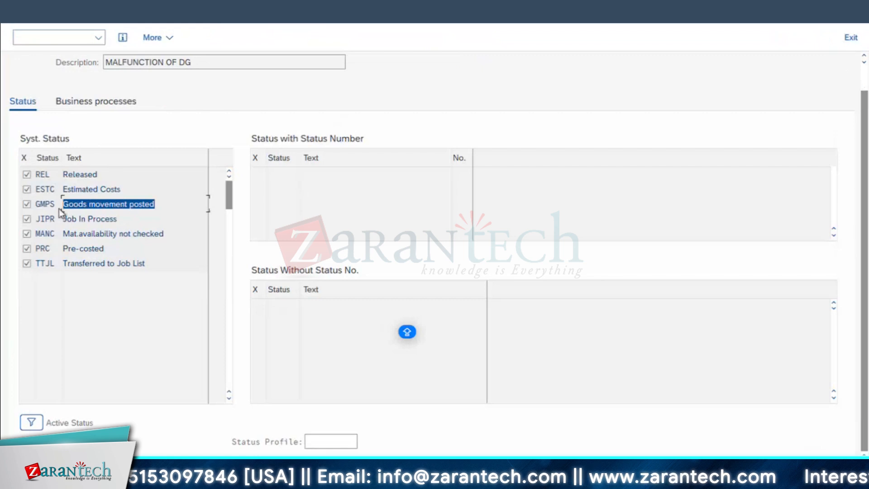
Examine the "Goods movement posted" status text and return to the malfunction order
{"action": "left_click", "coordinate": [166, 210]}
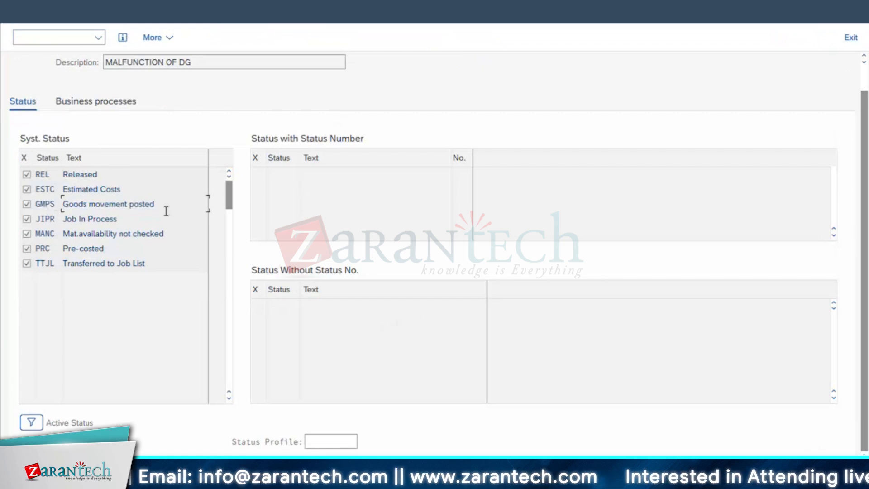
{"action": "key", "text": "shift+Home"}
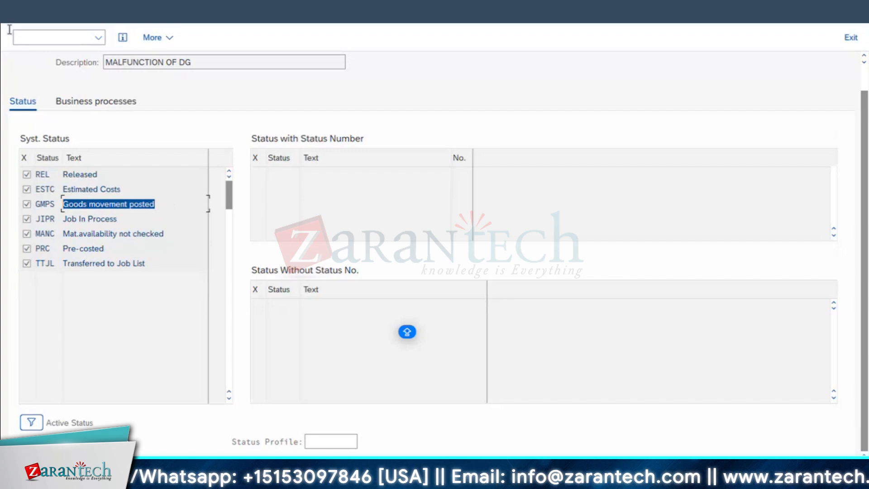
{"action": "key", "text": "F3"}
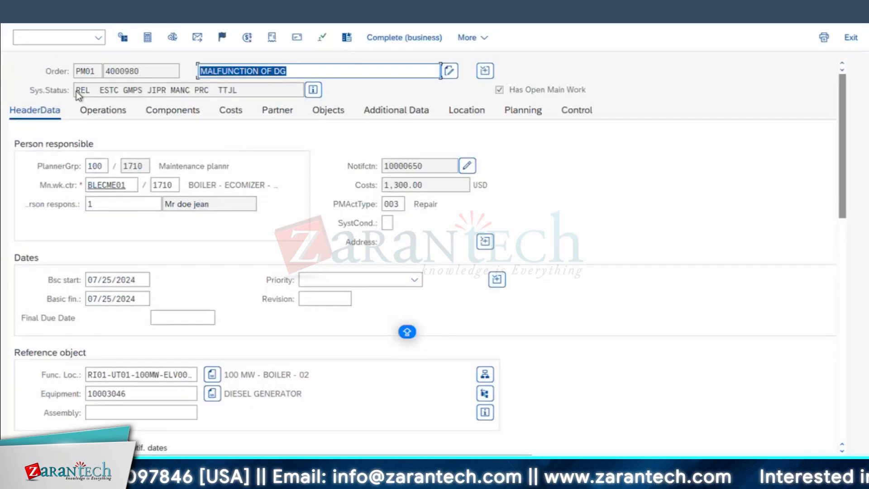
Review the malfunction order's planned and actual costs by cost element in the plan/actual report, and return to the order
{"action": "left_click", "coordinate": [228, 110]}
{"action": "left_click", "coordinate": [86, 204]}
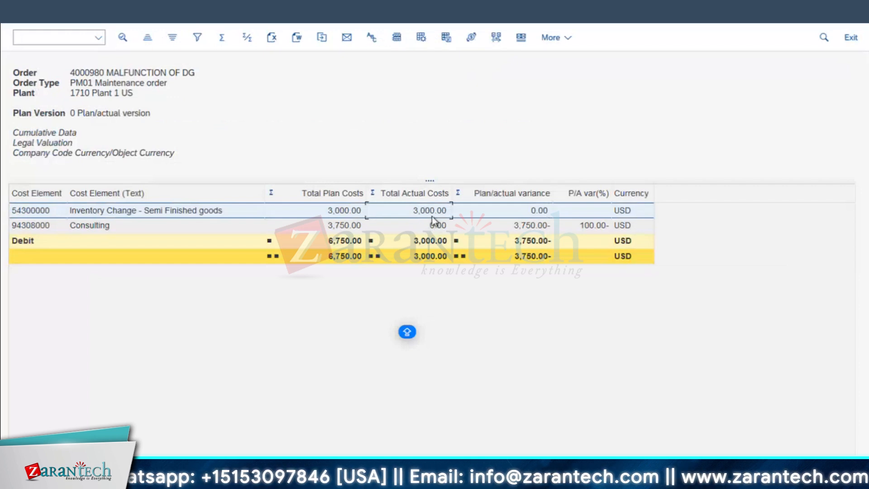
{"action": "left_click", "coordinate": [4, 17]}
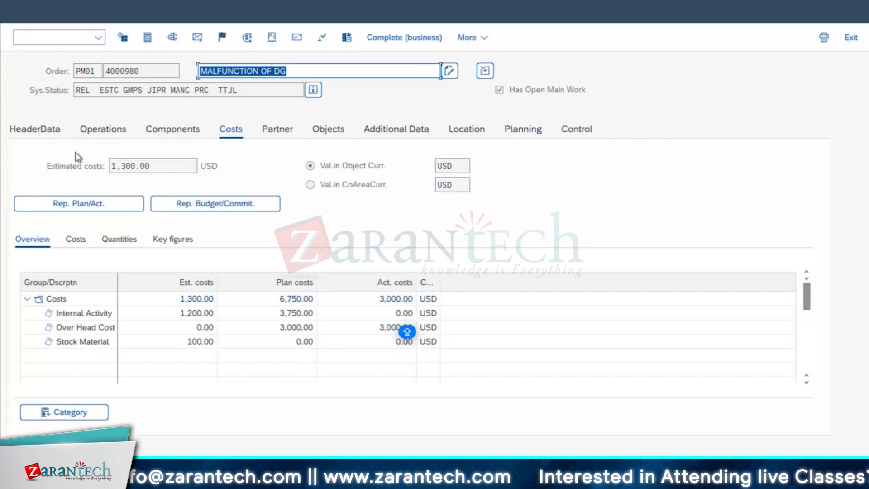
Open the material master of the order's Ball Bearing component, SG-CFP-B-BRNG, in the Accounting 1 view
{"action": "left_click", "coordinate": [153, 135]}
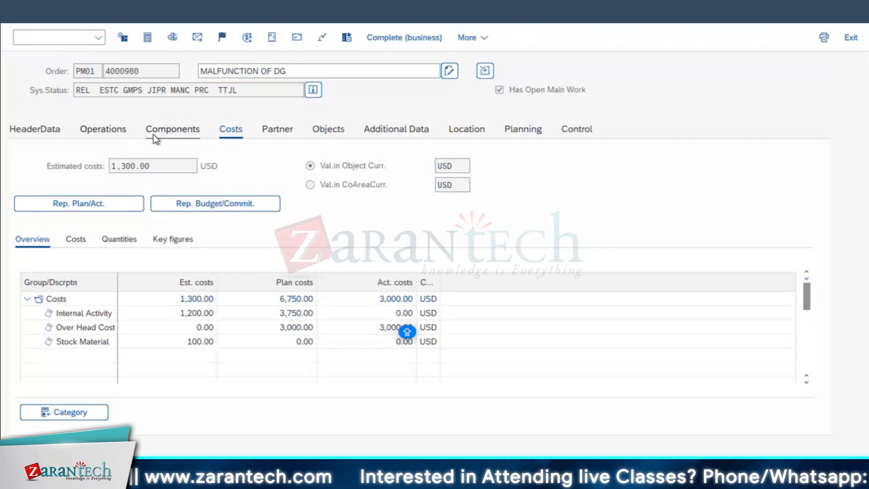
{"action": "left_click", "coordinate": [95, 201]}
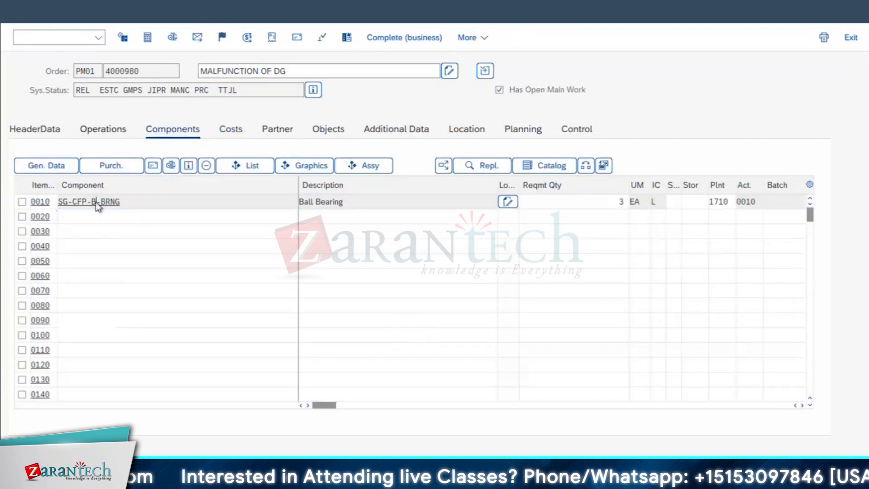
{"action": "left_click", "coordinate": [96, 201]}
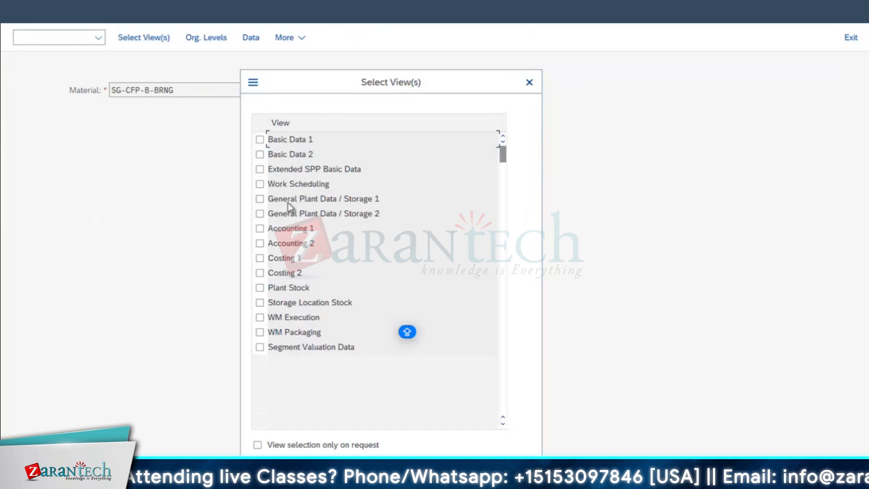
{"action": "left_click", "coordinate": [259, 229]}
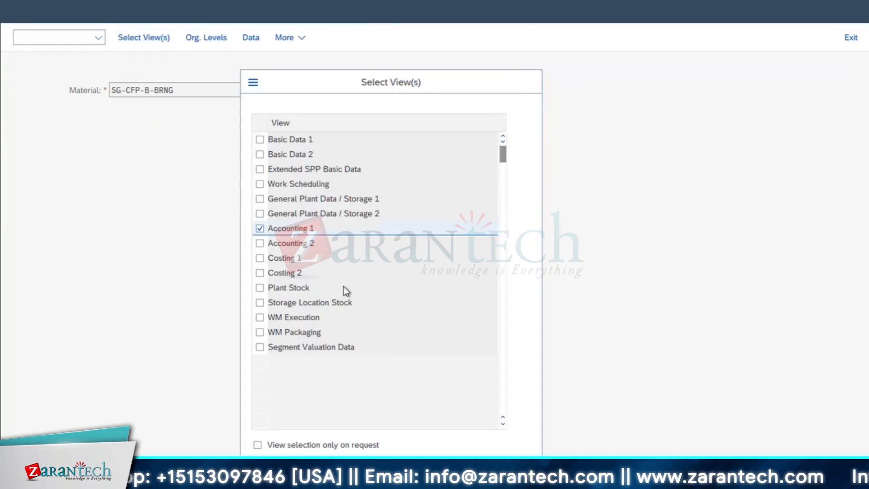
{"action": "key", "text": "Return"}
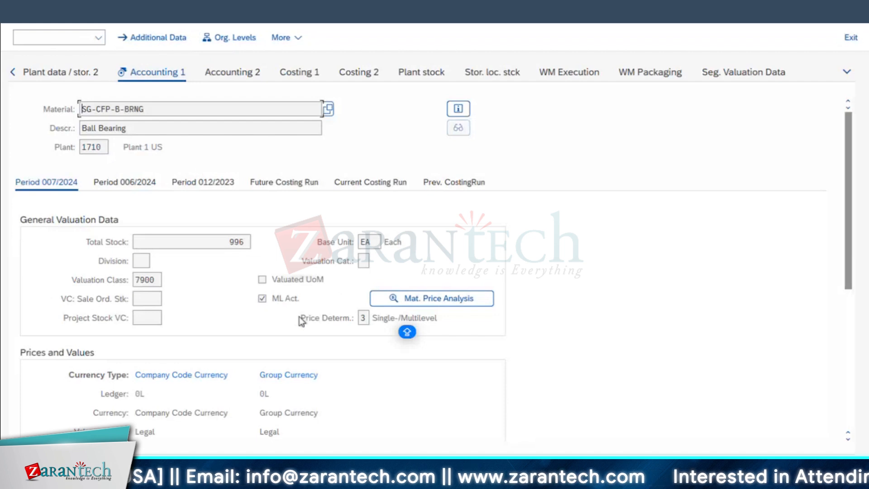
Examine the ball bearing's standard price in company code currency under Prices and Values
{"action": "scroll", "coordinate": [302, 309], "scroll_direction": "down", "scroll_amount": 3}
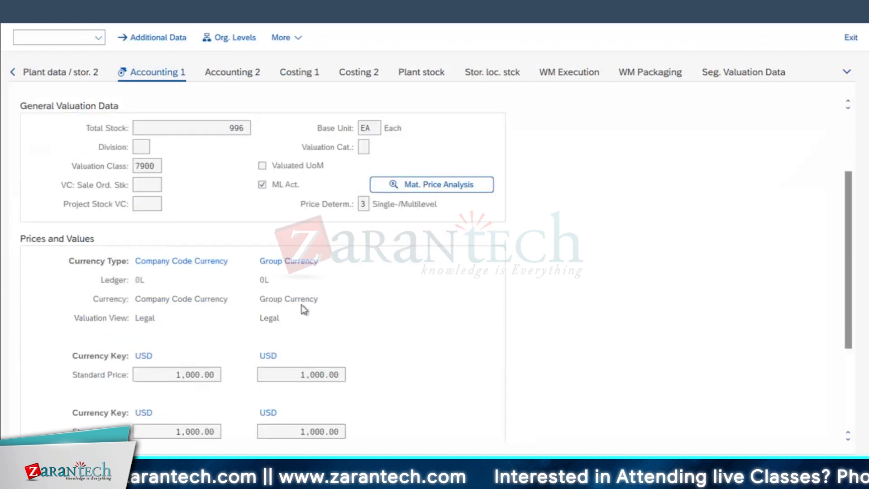
{"action": "scroll", "coordinate": [436, 326], "scroll_direction": "down", "scroll_amount": 3}
{"action": "left_click", "coordinate": [322, 292]}
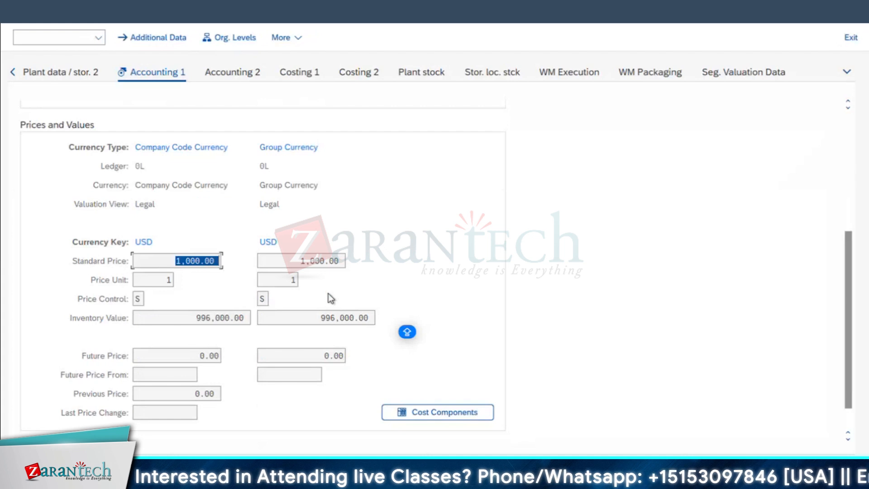
{"action": "left_click", "coordinate": [176, 261]}
{"action": "double_click", "coordinate": [175, 262]}
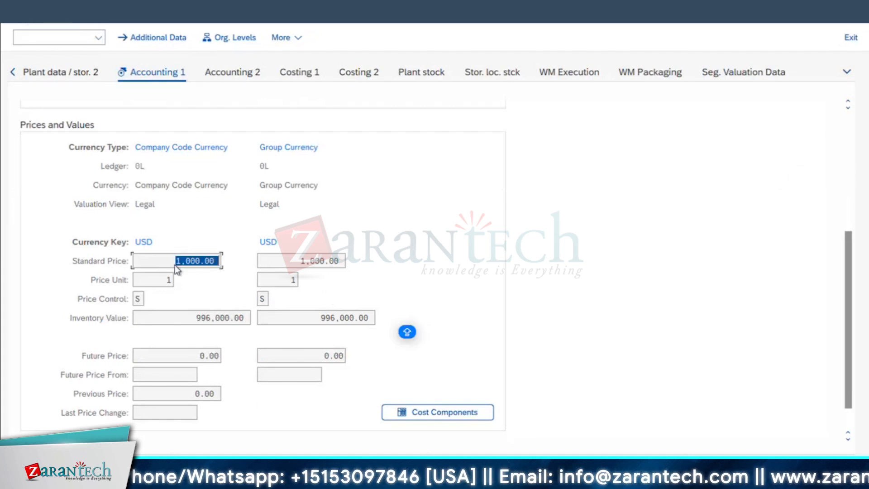
List the possible price control indicators, move the list clear of the price fields and examine entry V, moving average price
{"action": "left_click", "coordinate": [138, 300]}
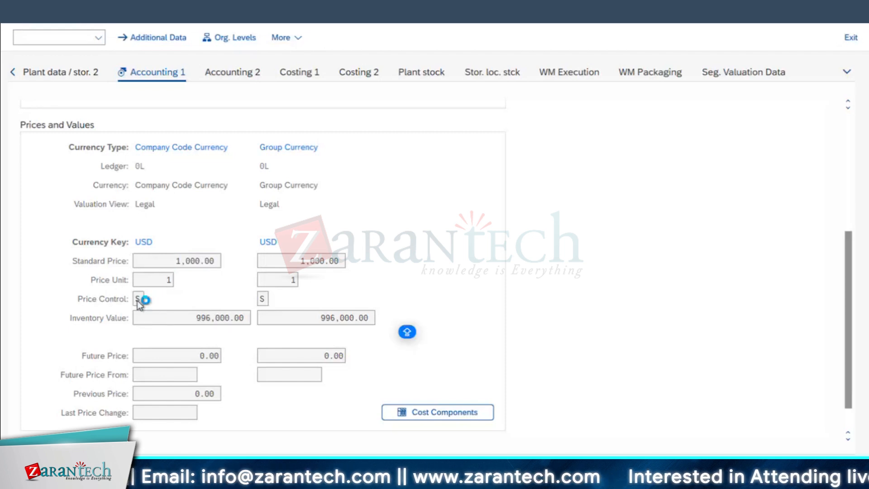
{"action": "key", "text": "F4"}
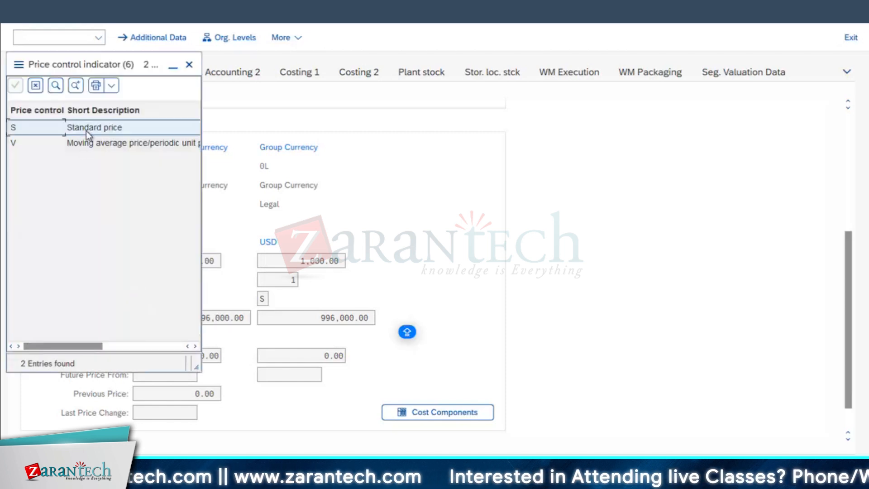
{"action": "left_click_drag", "start_coordinate": [98, 72], "coordinate": [458, 96]}
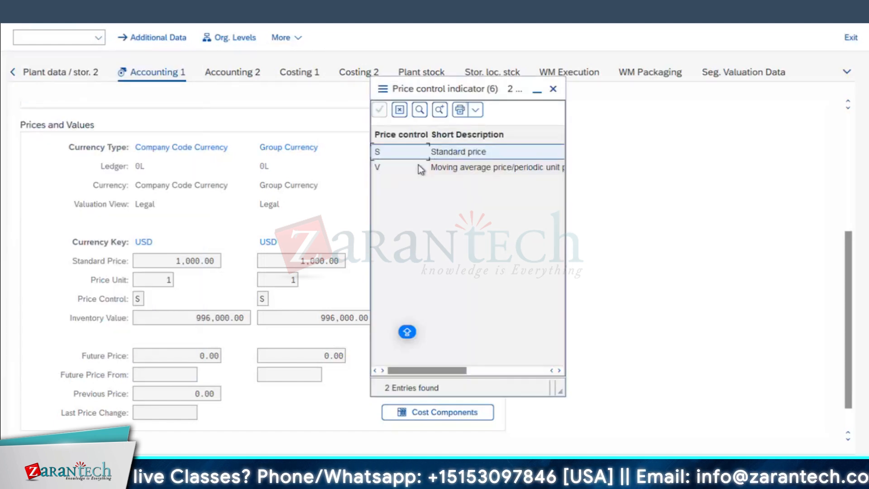
{"action": "left_click", "coordinate": [535, 170]}
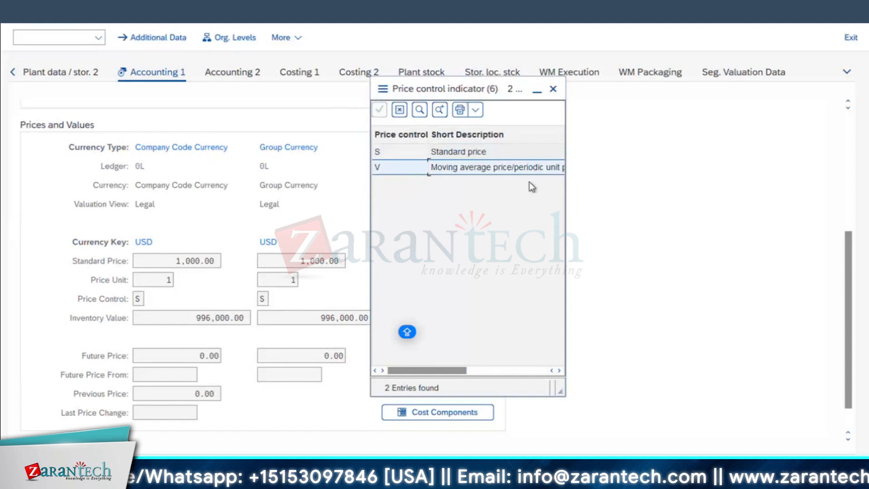
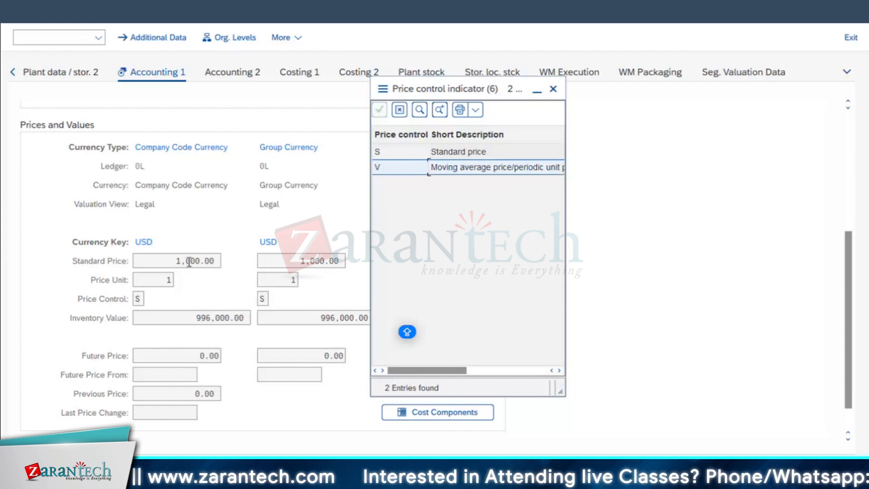
Close the price control list, examine the ball bearing's standard price in company code currency, and return to the malfunction order
{"action": "left_click", "coordinate": [553, 89]}
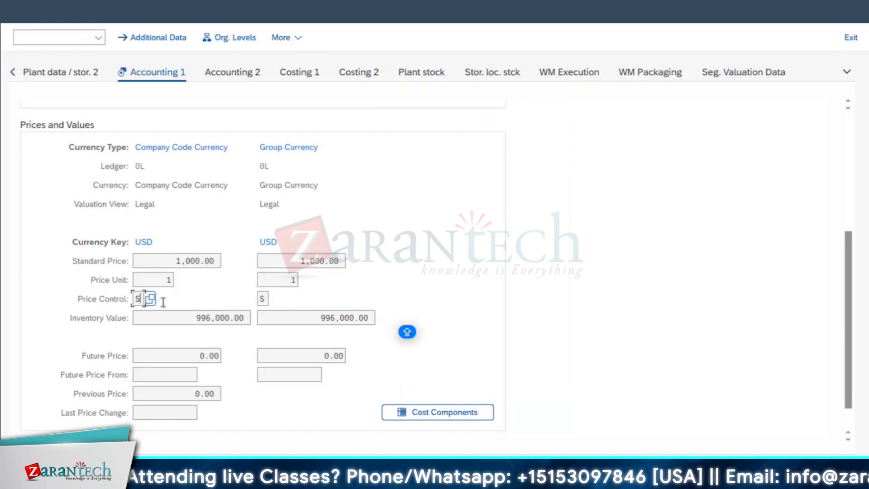
{"action": "double_click", "coordinate": [176, 261]}
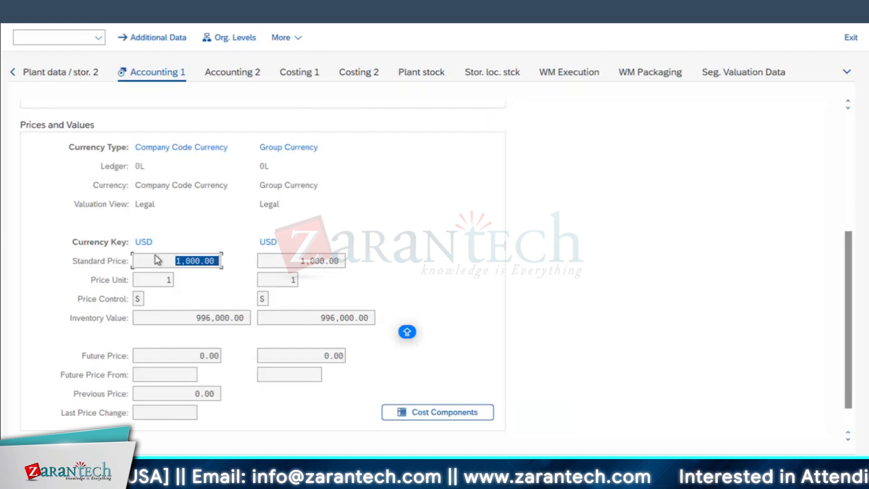
{"action": "left_click", "coordinate": [186, 261]}
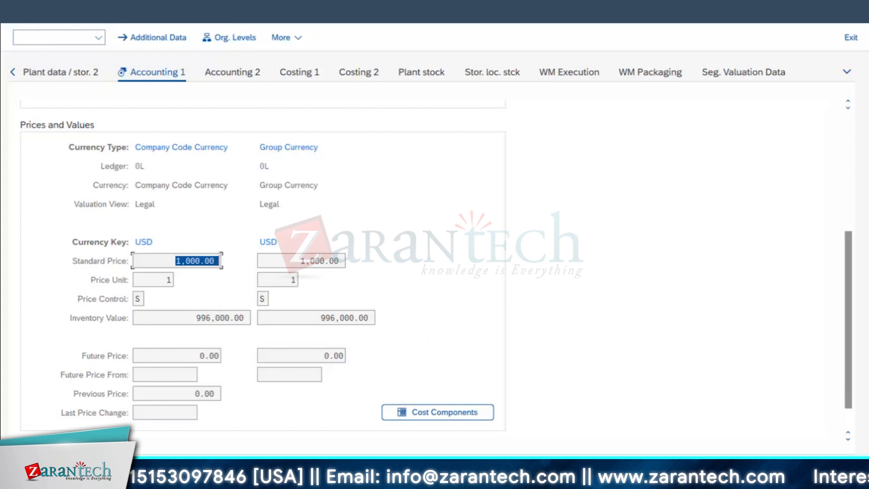
{"action": "key", "text": "F3"}
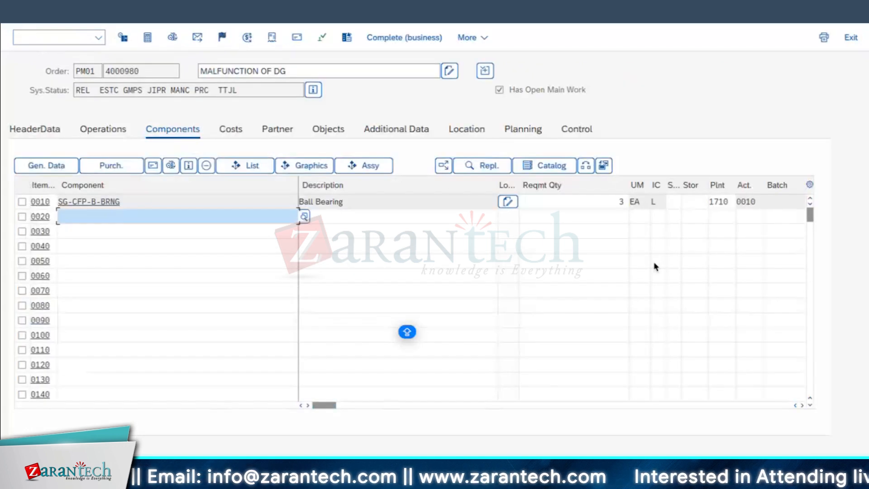
Compare the order's planned and actual costs for inventory change in the plan/actual report, and leave the order
{"action": "left_click", "coordinate": [237, 130]}
{"action": "left_click", "coordinate": [106, 206]}
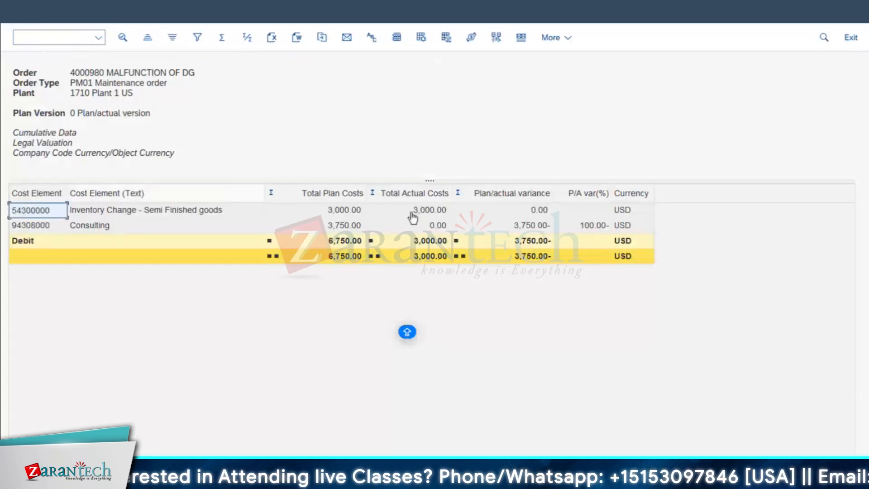
{"action": "left_click", "coordinate": [417, 213]}
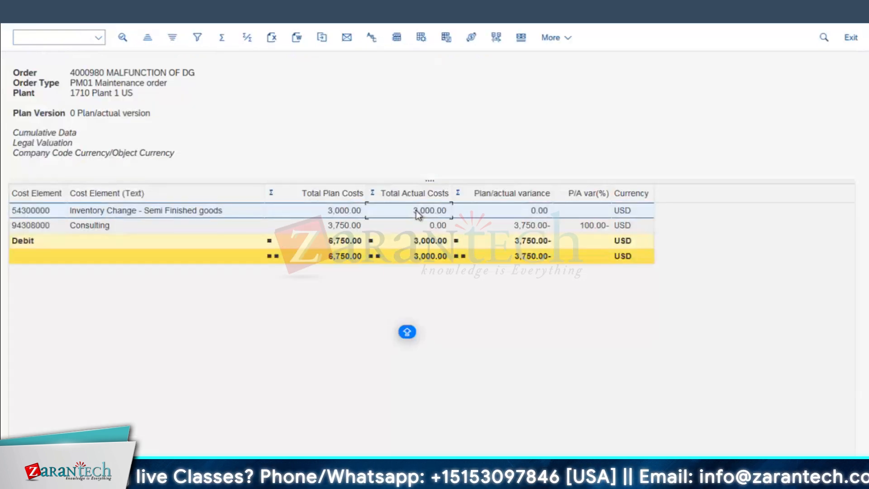
{"action": "left_click", "coordinate": [339, 212]}
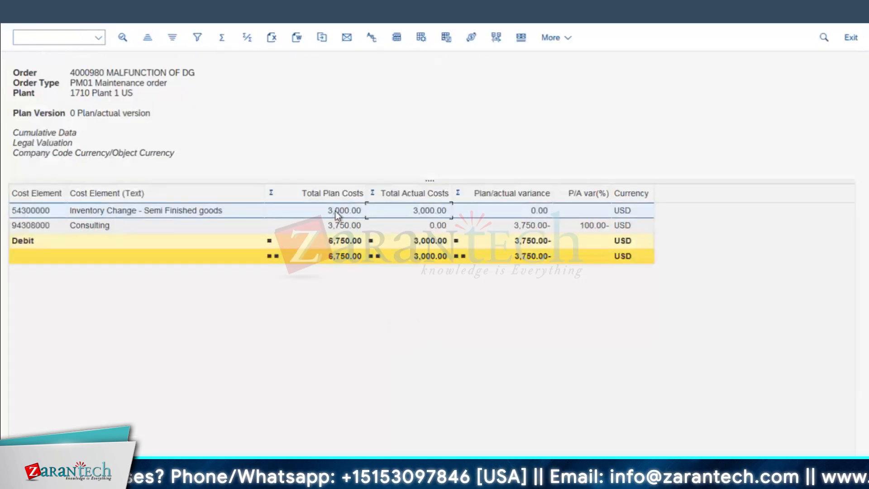
{"action": "left_click", "coordinate": [436, 212]}
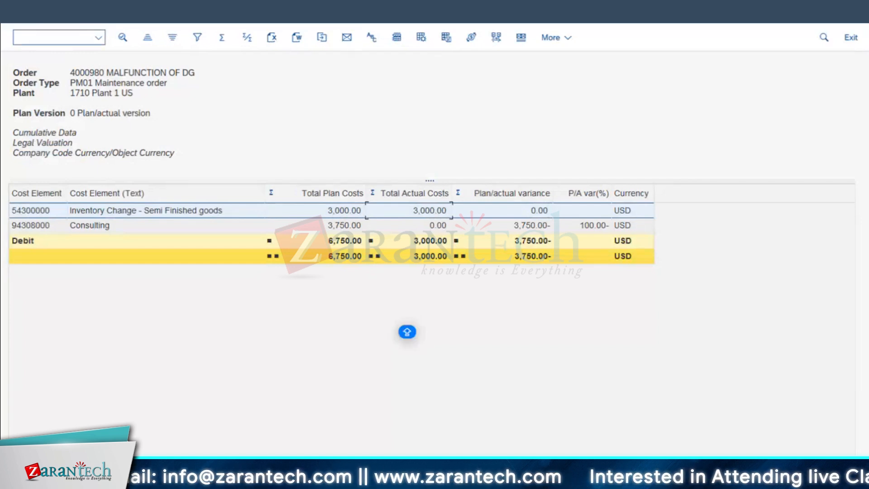
{"action": "key", "text": "F3"}
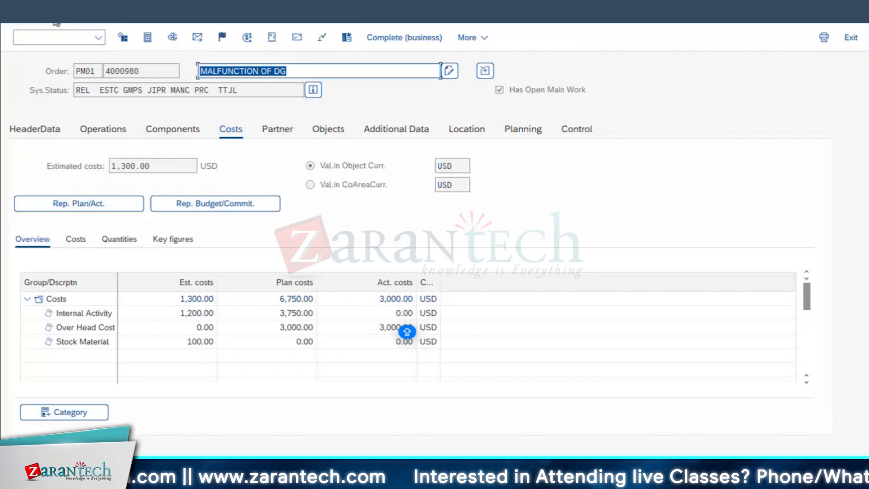
{"action": "key", "text": "F3"}
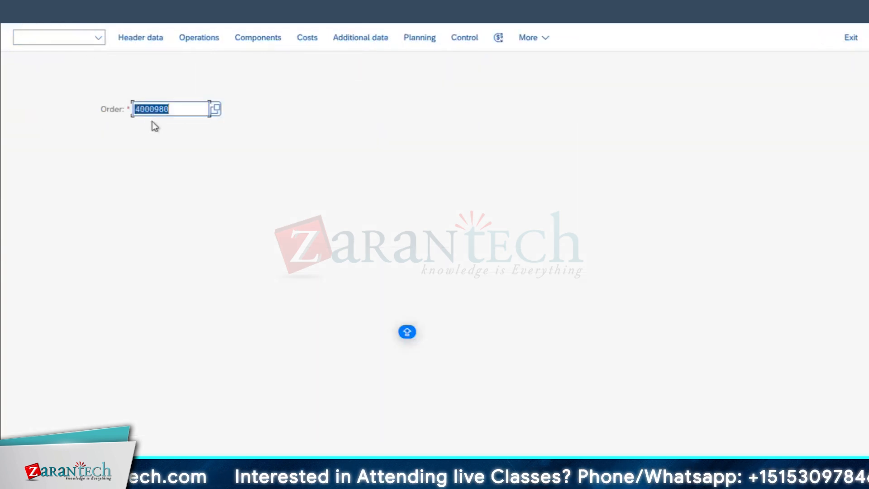
Switch to the session last used for creating equipment and start the order confirmation transaction IW41
{"action": "left_click", "coordinate": [86, 483]}
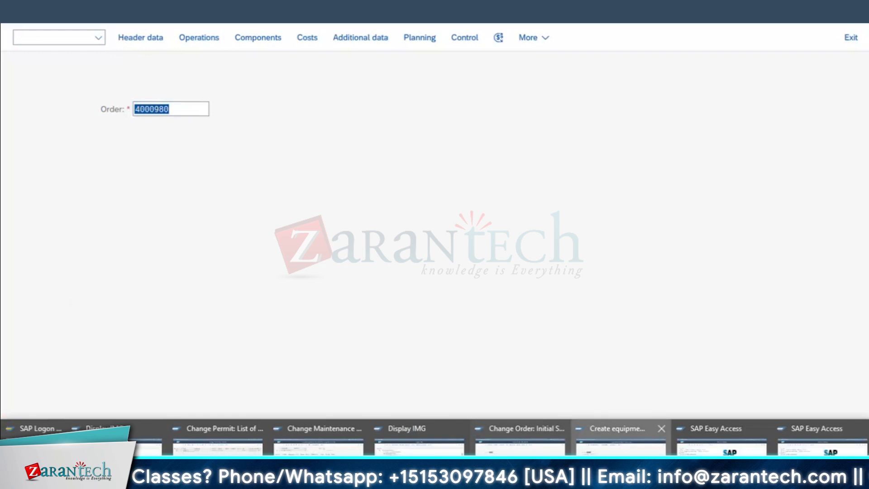
{"action": "left_click", "coordinate": [620, 439]}
{"action": "left_click", "coordinate": [32, 15]}
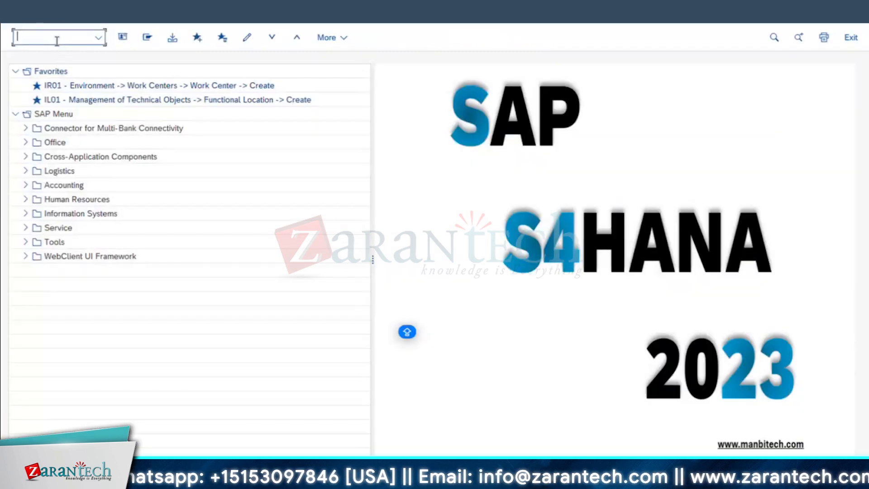
{"action": "type", "text": "IB01"}
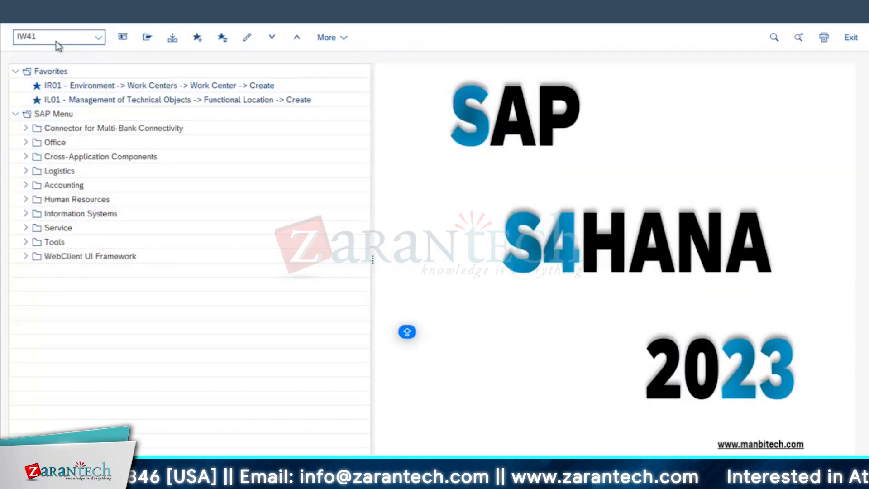
{"action": "key", "text": "Return"}
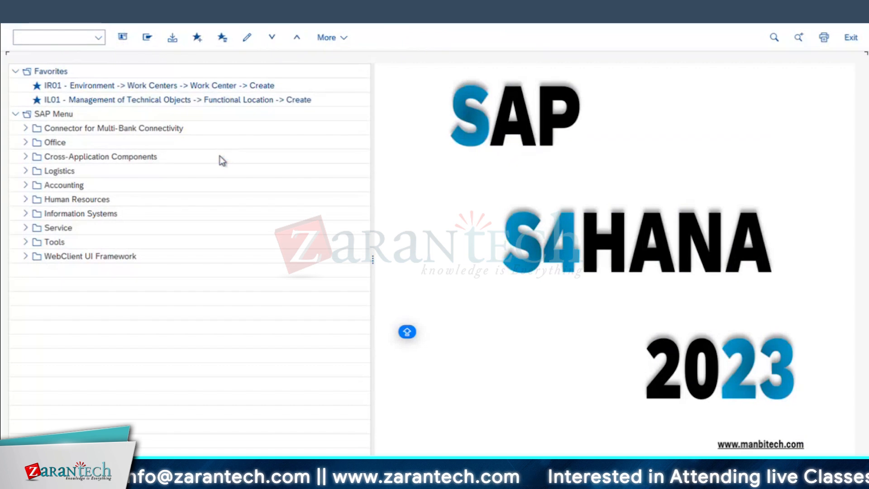
Load the malfunction order for confirmation and open the actual data of operations 0010 REPLACE THE BEARING and 0020 INSPECTION OF DG
{"action": "left_click", "coordinate": [149, 148]}
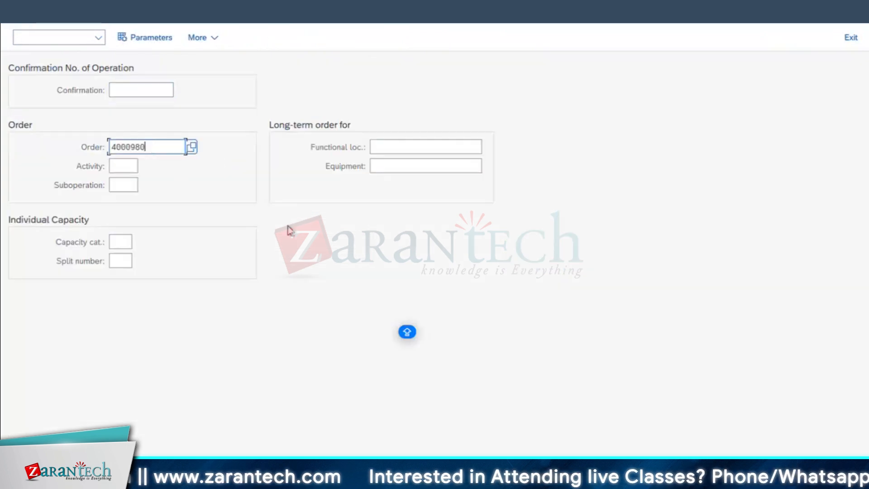
{"action": "key", "text": "Return"}
{"action": "left_click", "coordinate": [20, 145]}
{"action": "left_click", "coordinate": [21, 160]}
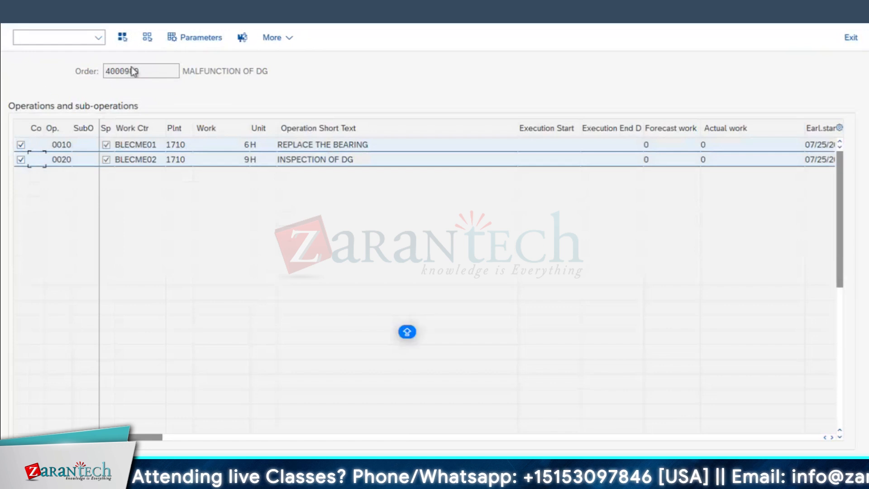
{"action": "left_click", "coordinate": [242, 37]}
Set operation 0010 to final confirmation with open reservations cleared, and enter the technician's personnel number for operation 0020
{"action": "left_click", "coordinate": [134, 228]}
{"action": "left_click", "coordinate": [131, 248]}
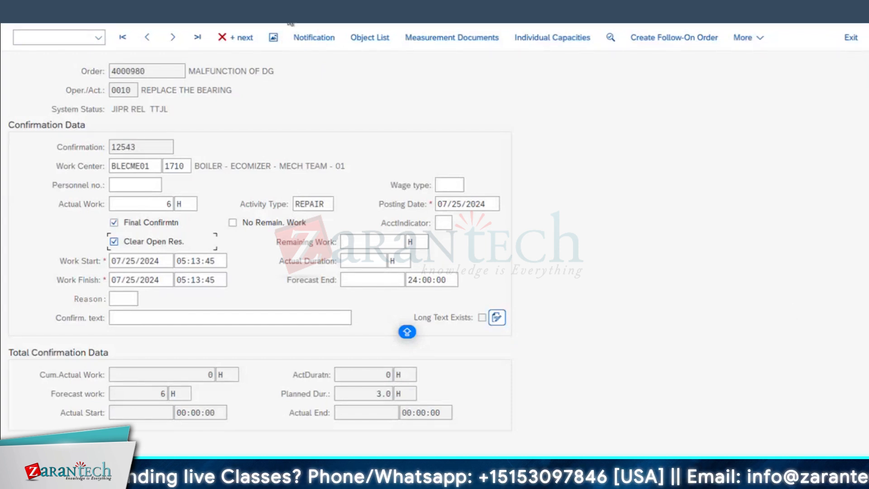
{"action": "left_click", "coordinate": [173, 37]}
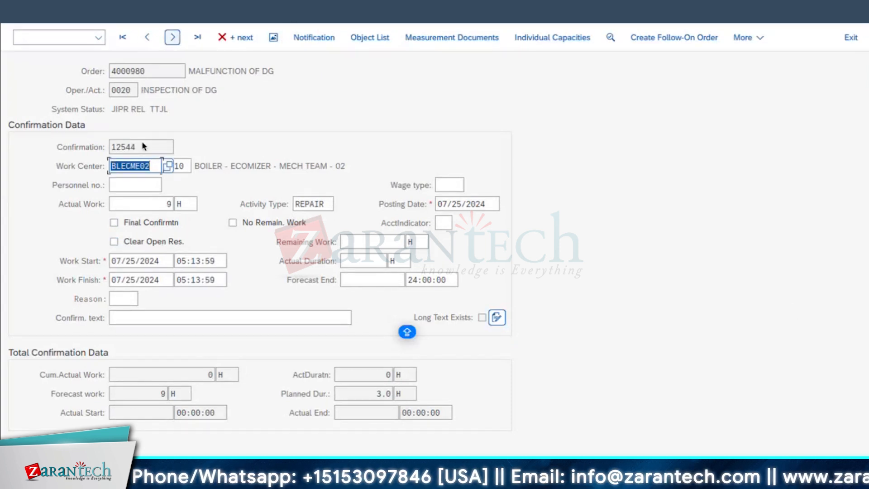
{"action": "left_click", "coordinate": [131, 186]}
{"action": "left_click", "coordinate": [137, 203]}
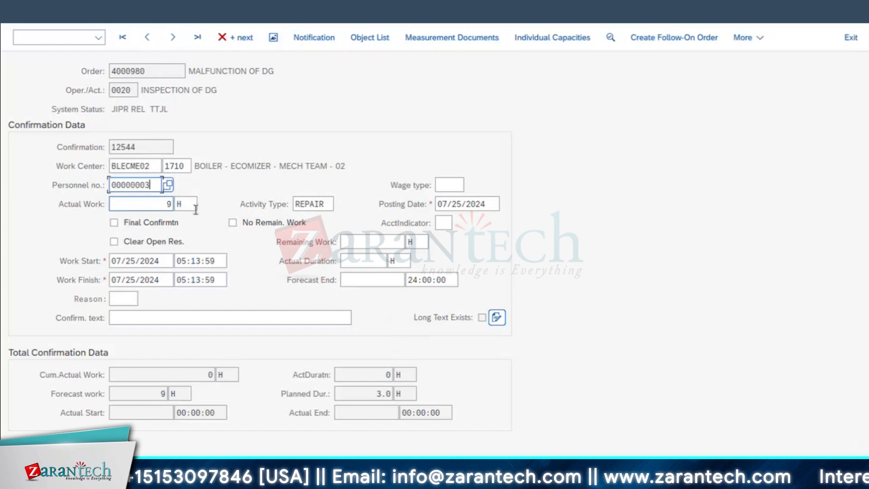
{"action": "key", "text": "Return"}
Enter the technician's personnel number in the confirmation of operation 0010, REPLACE THE BEARING
{"action": "left_click", "coordinate": [147, 37]}
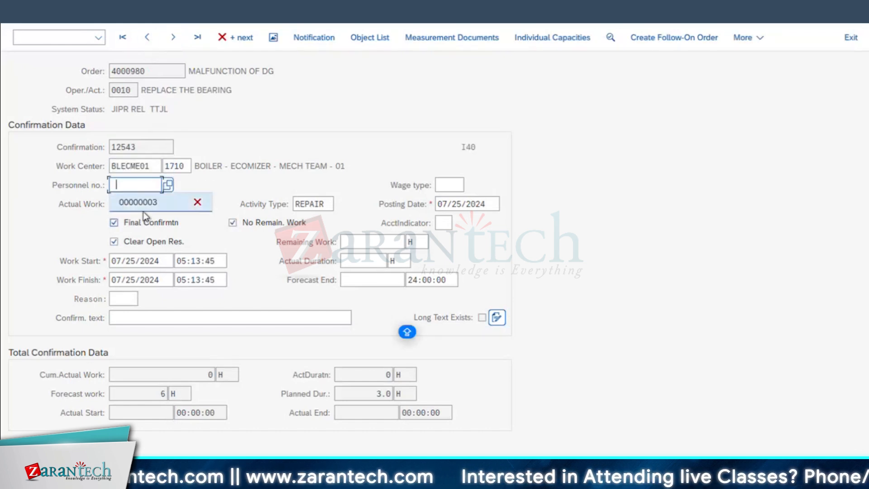
{"action": "left_click", "coordinate": [148, 203]}
{"action": "left_click", "coordinate": [156, 210]}
{"action": "key", "text": "Return"}
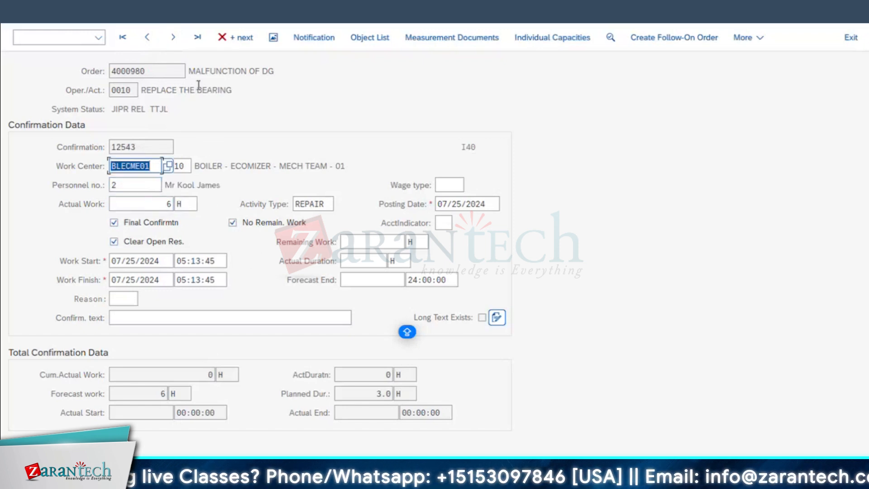
Set operation 0020, INSPECTION OF DG, to final confirmation with open reservations cleared, and save both confirmations
{"action": "left_click", "coordinate": [173, 37]}
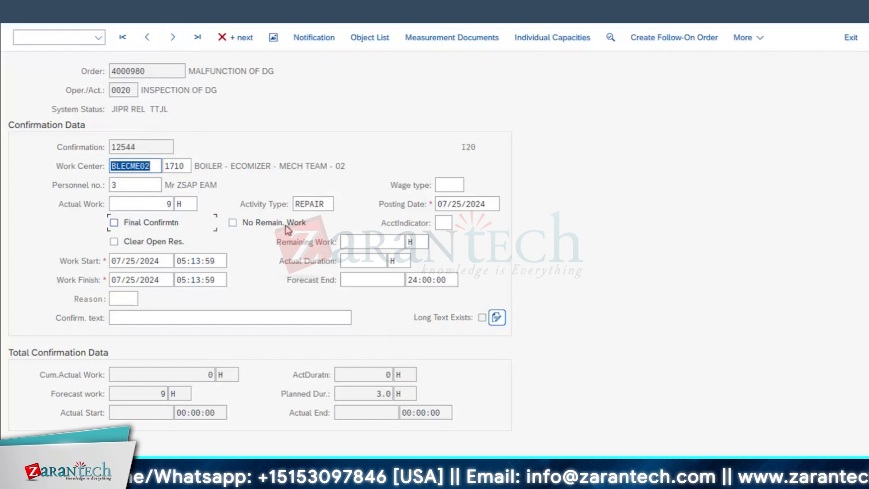
{"action": "left_click", "coordinate": [152, 224]}
{"action": "left_click", "coordinate": [141, 243]}
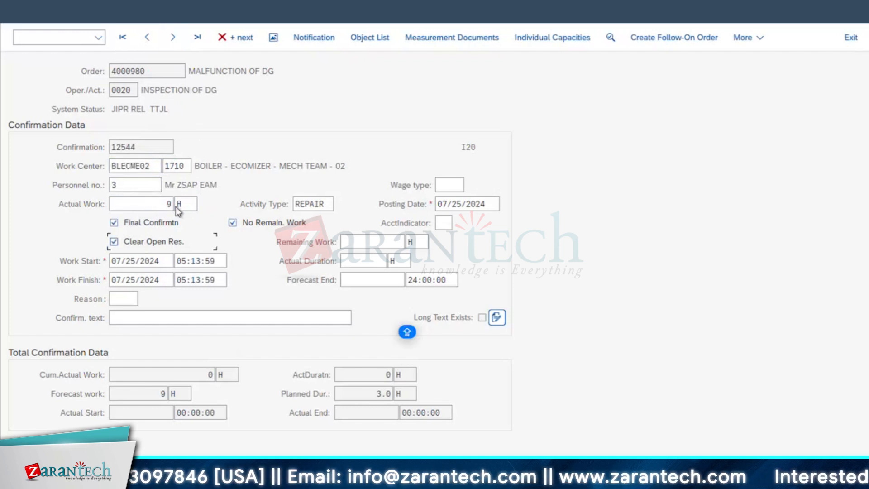
{"action": "left_click", "coordinate": [815, 472]}
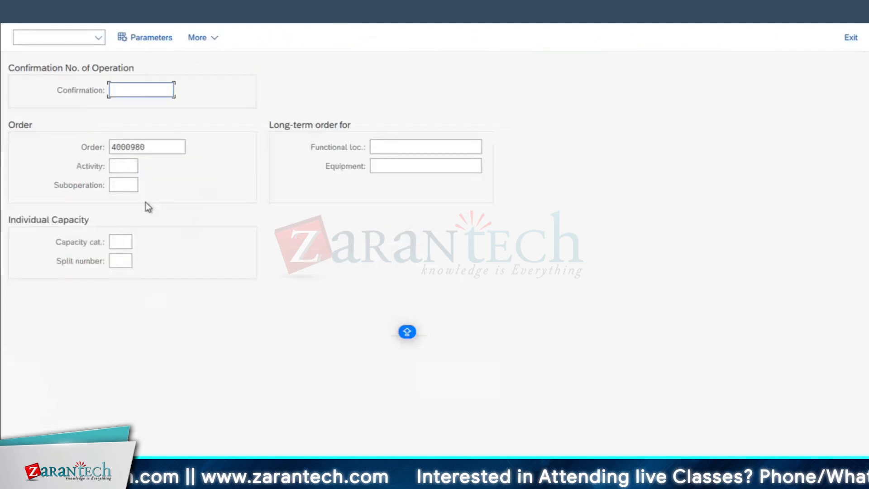
Open the order's costs in the Change Order session and examine actual costs for inventory change, consulting and the total in the plan/actual report
{"action": "mouse_move", "coordinate": [221, 450]}
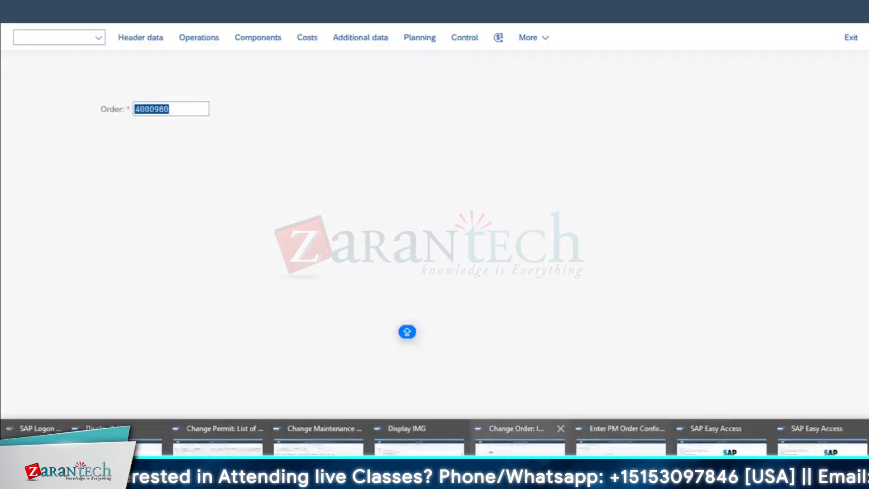
{"action": "left_click", "coordinate": [520, 445]}
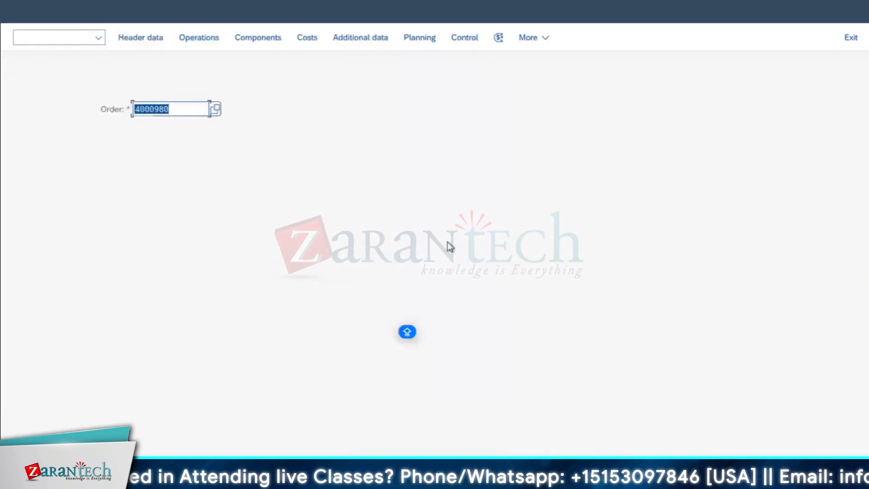
{"action": "left_click", "coordinate": [307, 40]}
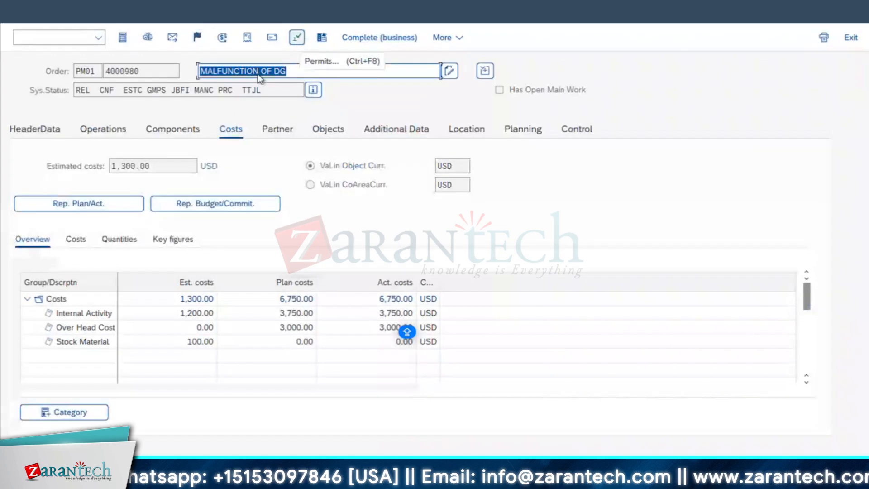
{"action": "left_click", "coordinate": [102, 202]}
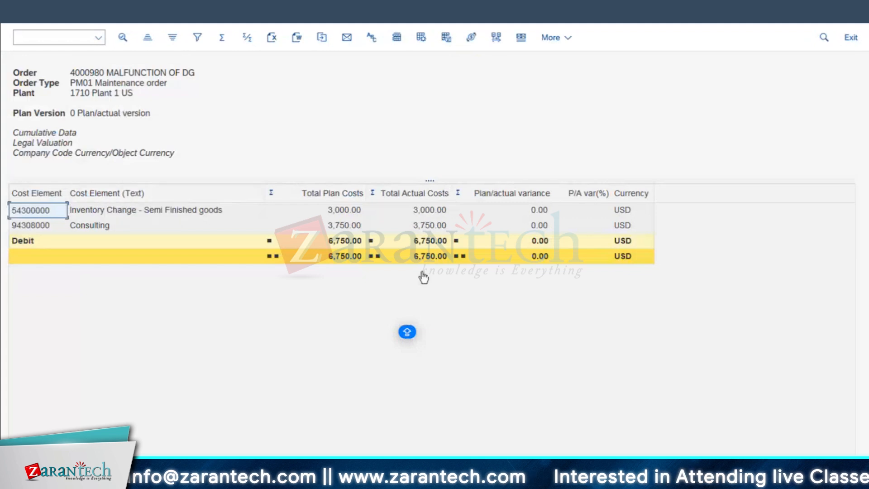
{"action": "left_click", "coordinate": [433, 229]}
{"action": "left_click", "coordinate": [433, 229]}
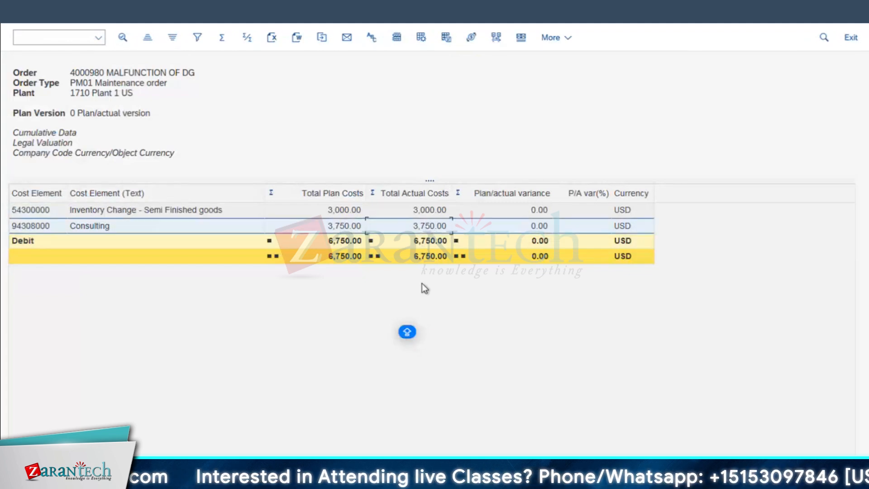
{"action": "left_click", "coordinate": [429, 211]}
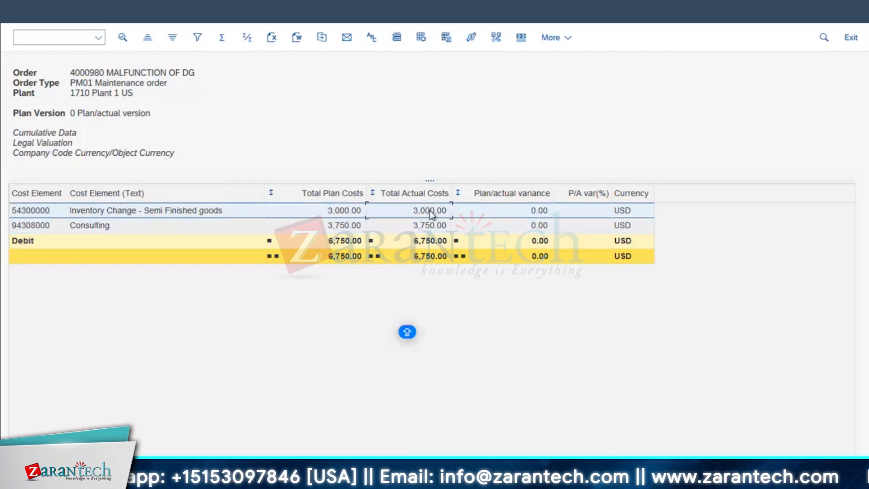
{"action": "left_click", "coordinate": [429, 228]}
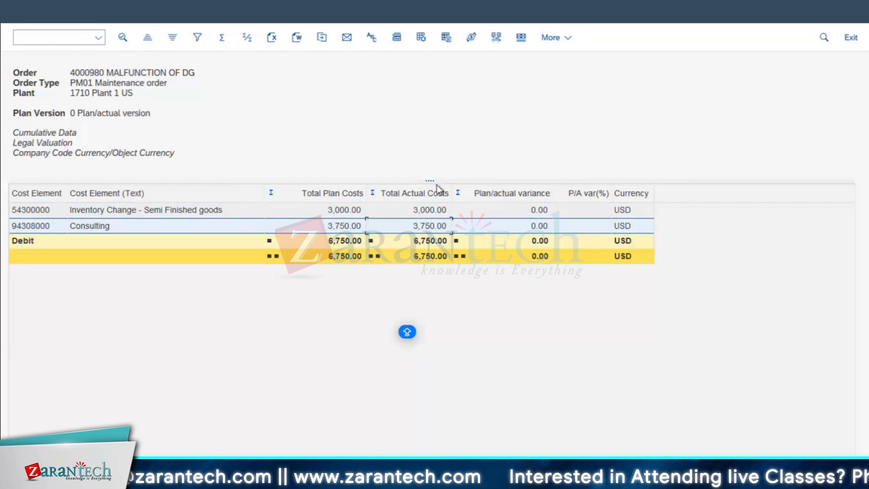
{"action": "left_click", "coordinate": [433, 257]}
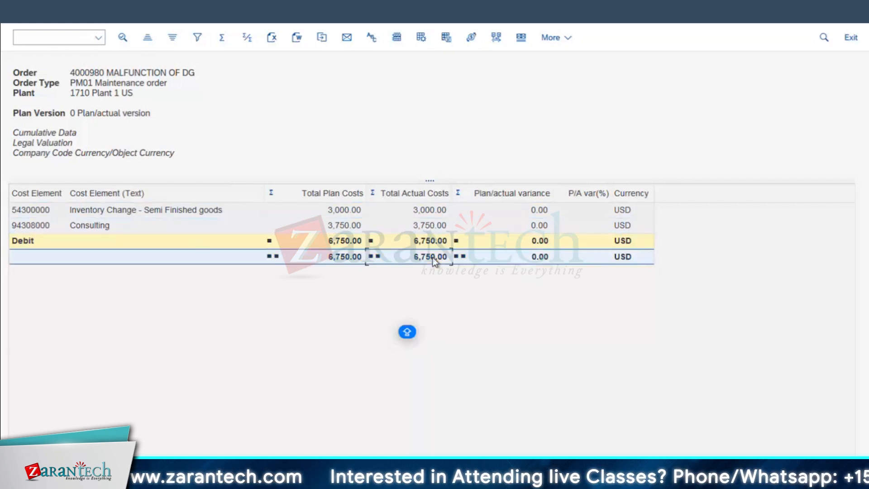
{"action": "left_click", "coordinate": [22, 15]}
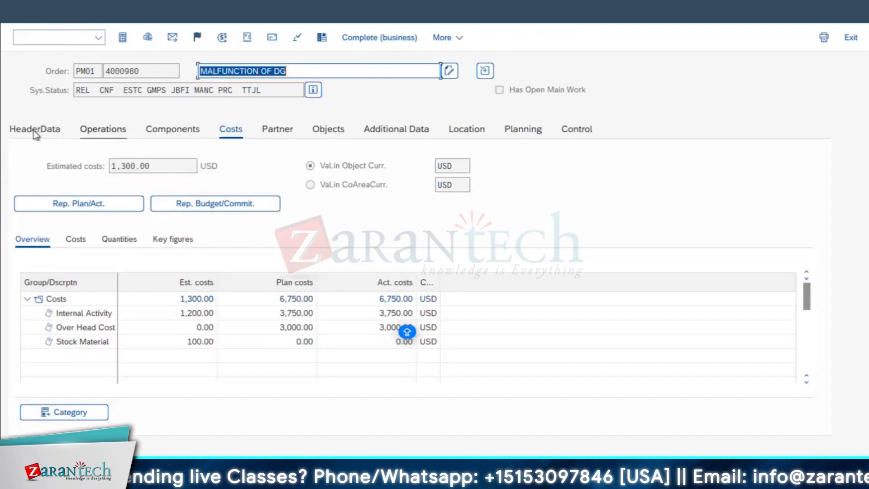
Open the linked notification from the order's header data and complete its task REPLACE THE BEARING
{"action": "left_click", "coordinate": [35, 129]}
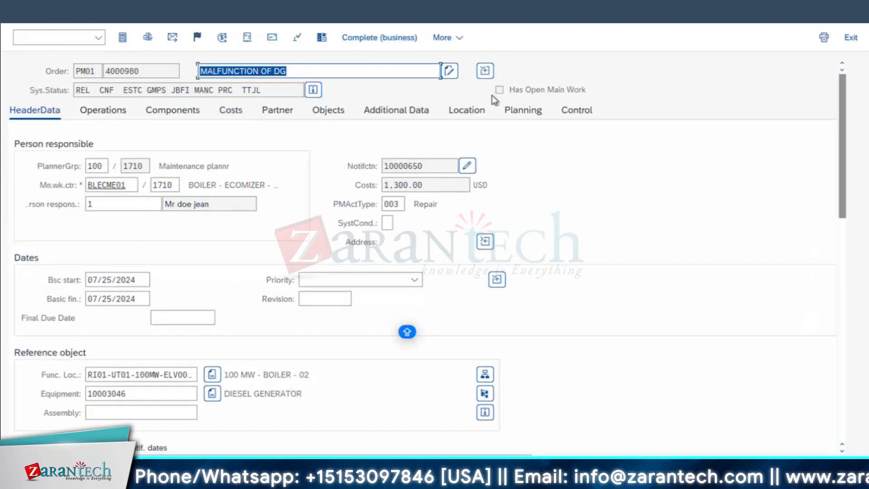
{"action": "left_click", "coordinate": [467, 166]}
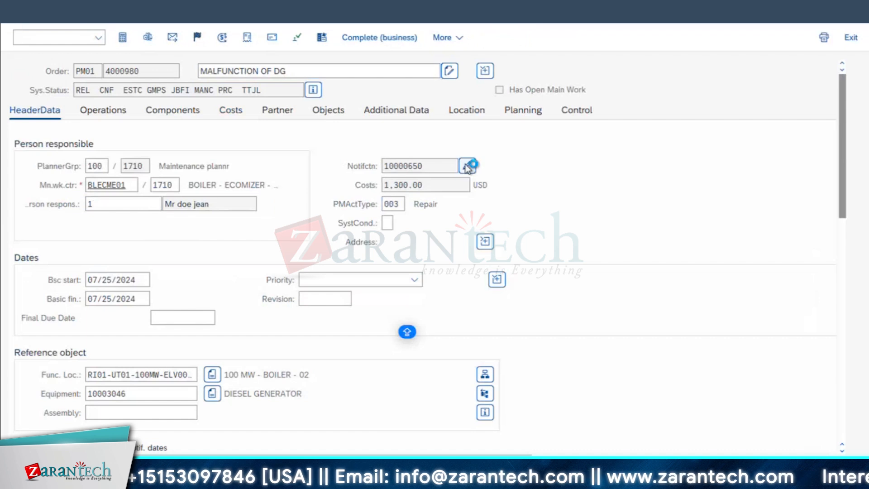
{"action": "left_click", "coordinate": [401, 148]}
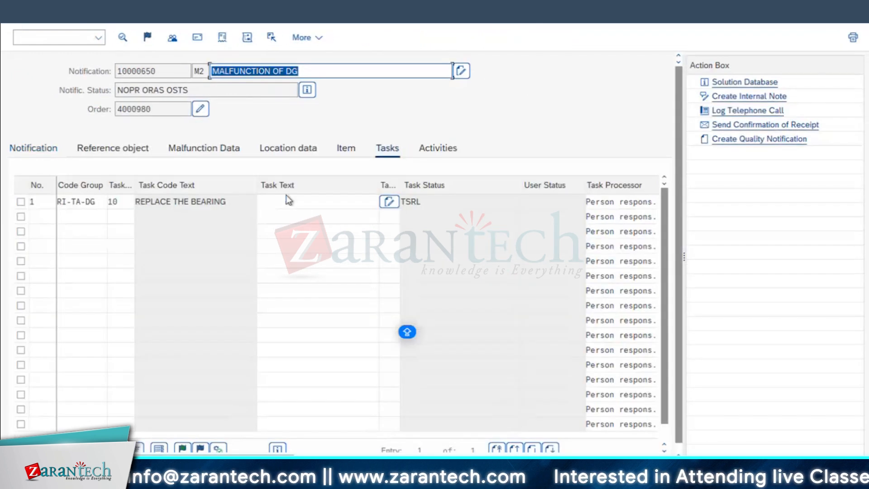
{"action": "left_click", "coordinate": [21, 201]}
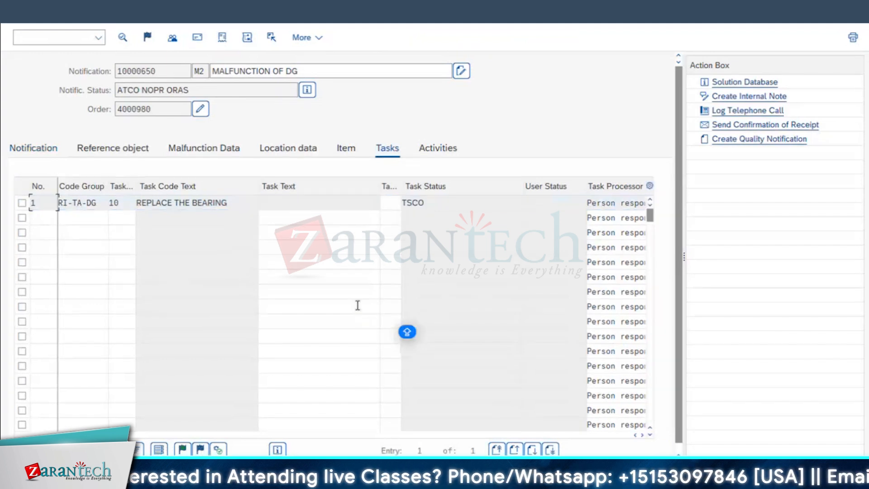
Add the activities REPLACED BEARING (code 10) and INSPECTION DONE (code 190) from group RI-ACT-D to the notification
{"action": "left_click", "coordinate": [428, 151]}
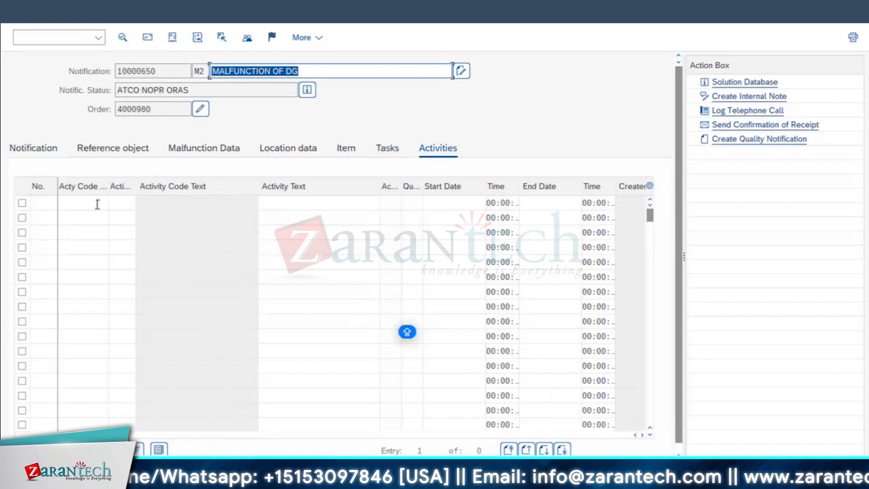
{"action": "left_click", "coordinate": [97, 205]}
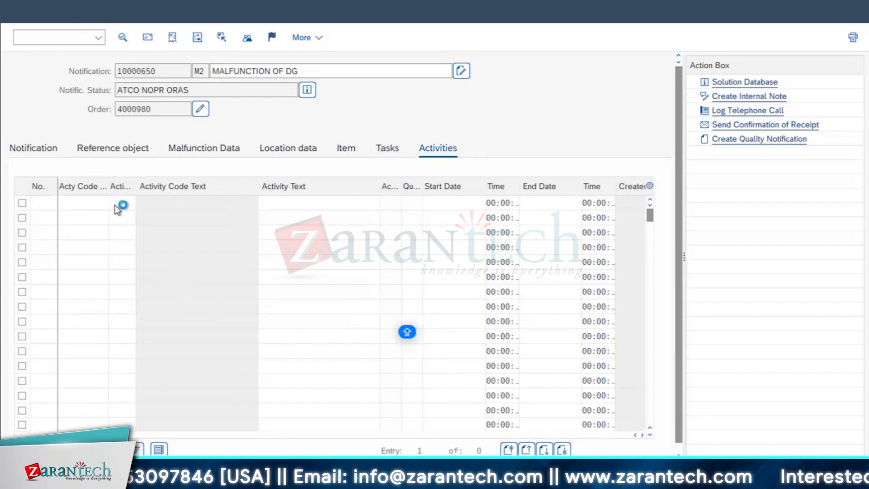
{"action": "double_click", "coordinate": [187, 96]}
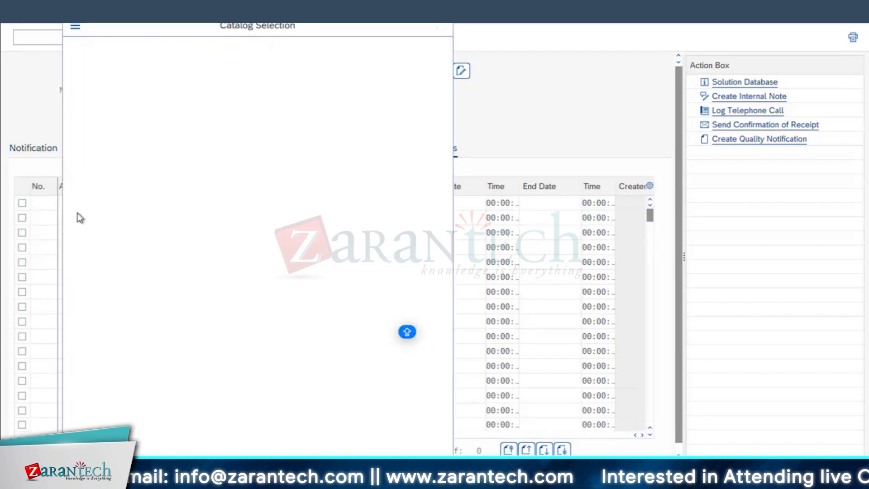
{"action": "left_click", "coordinate": [114, 219]}
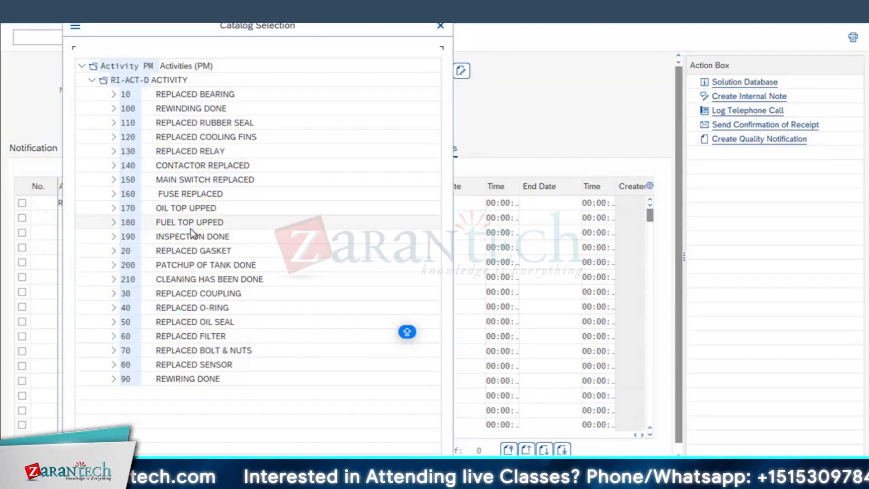
{"action": "left_click", "coordinate": [199, 237]}
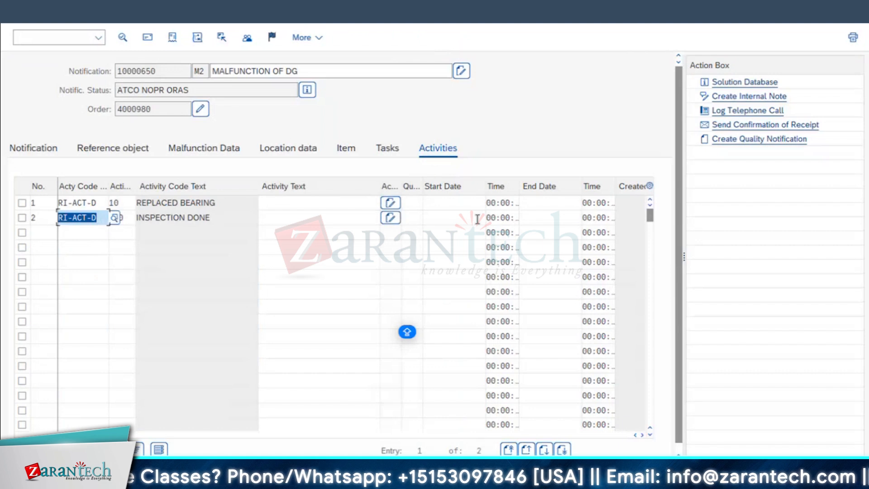
{"action": "key", "text": "Return"}
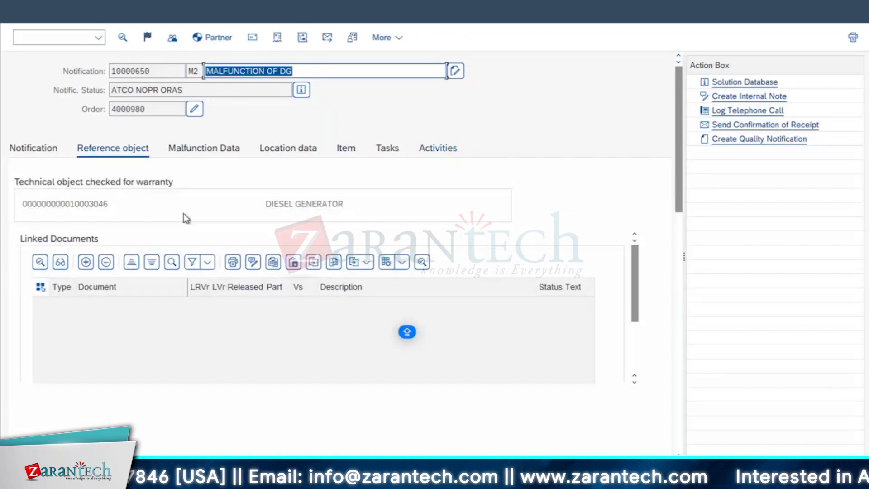
Examine the malfunction start, malfunction end and breakdown duration fields in the notification and in the order's header data
{"action": "left_click", "coordinate": [197, 152]}
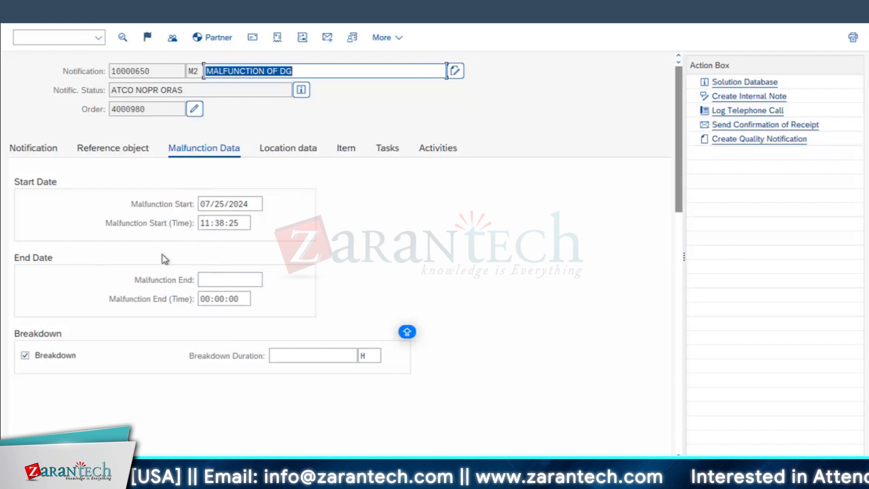
{"action": "left_click", "coordinate": [219, 282]}
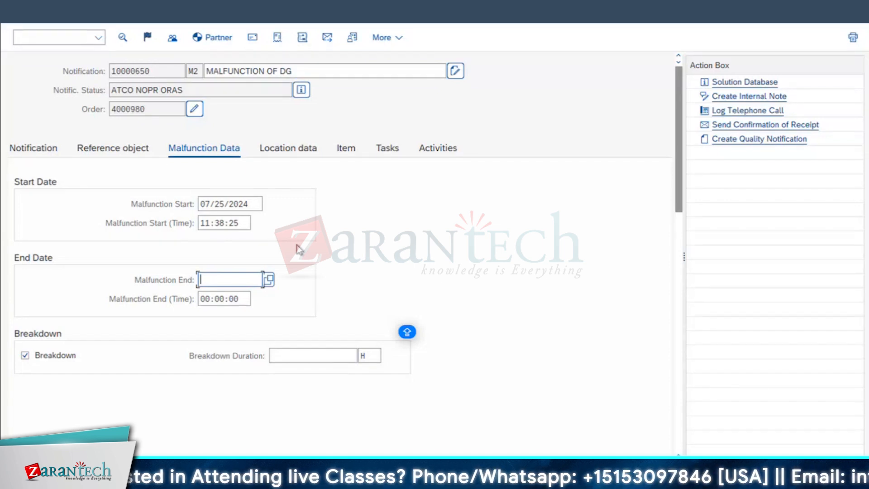
{"action": "left_click", "coordinate": [195, 112]}
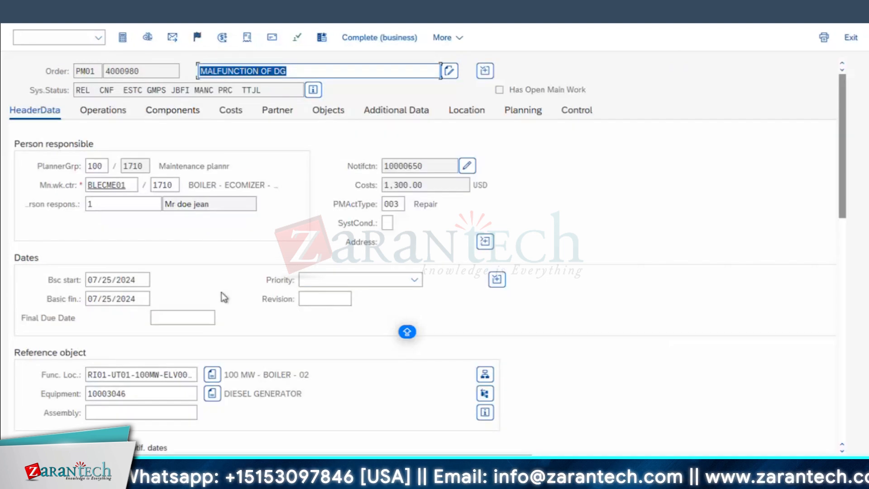
{"action": "scroll", "coordinate": [233, 297], "scroll_direction": "down", "scroll_amount": 5}
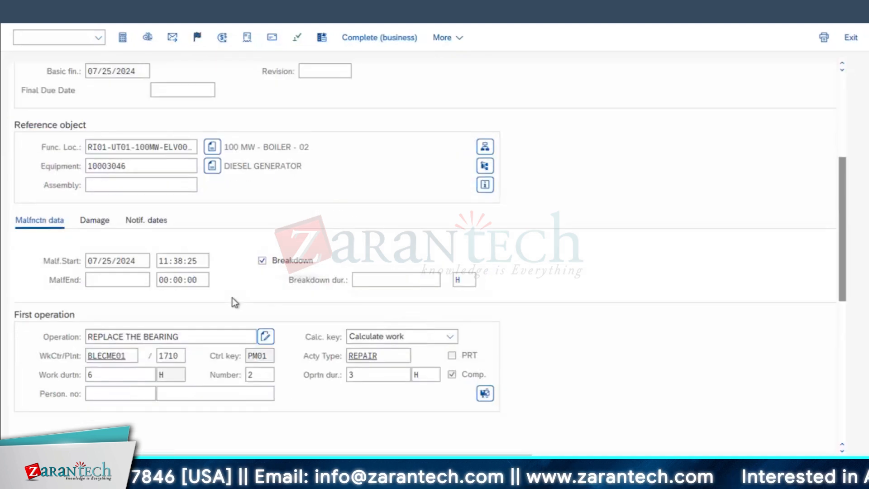
{"action": "scroll", "coordinate": [330, 191], "scroll_direction": "down", "scroll_amount": 5}
{"action": "scroll", "coordinate": [341, 233], "scroll_direction": "up", "scroll_amount": 3}
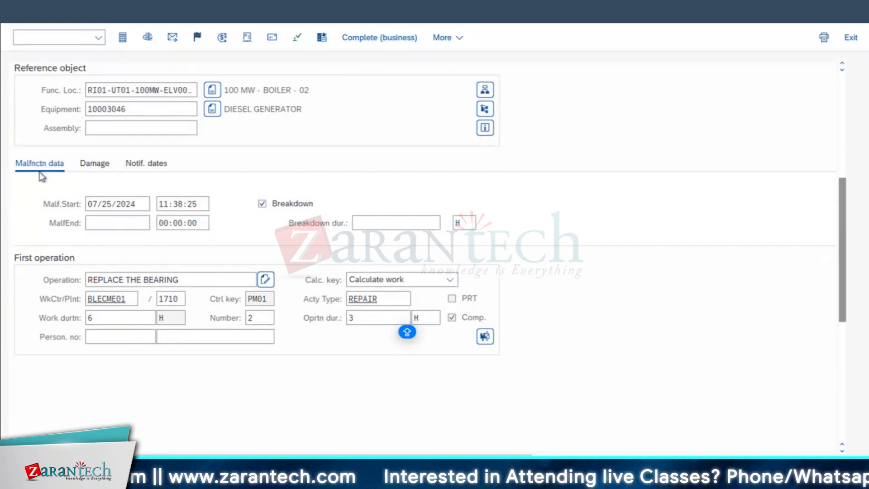
{"action": "scroll", "coordinate": [703, 222], "scroll_direction": "up", "scroll_amount": 1}
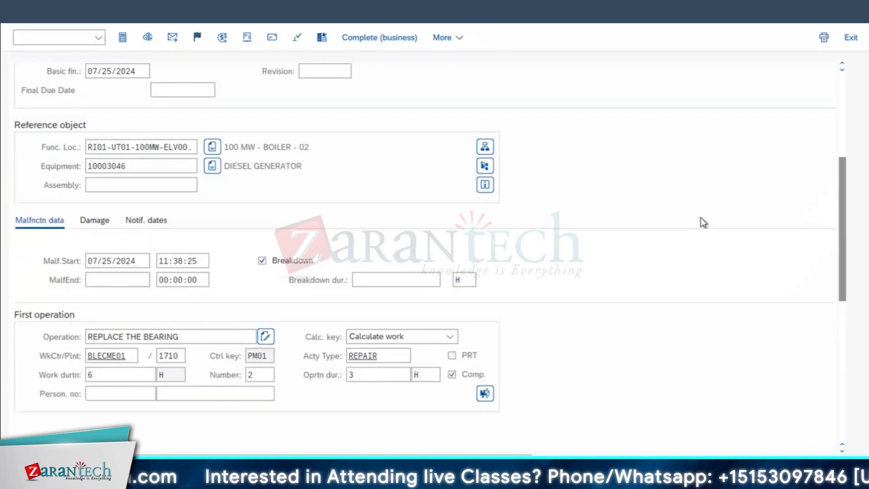
{"action": "scroll", "coordinate": [505, 184], "scroll_direction": "down", "scroll_amount": 1}
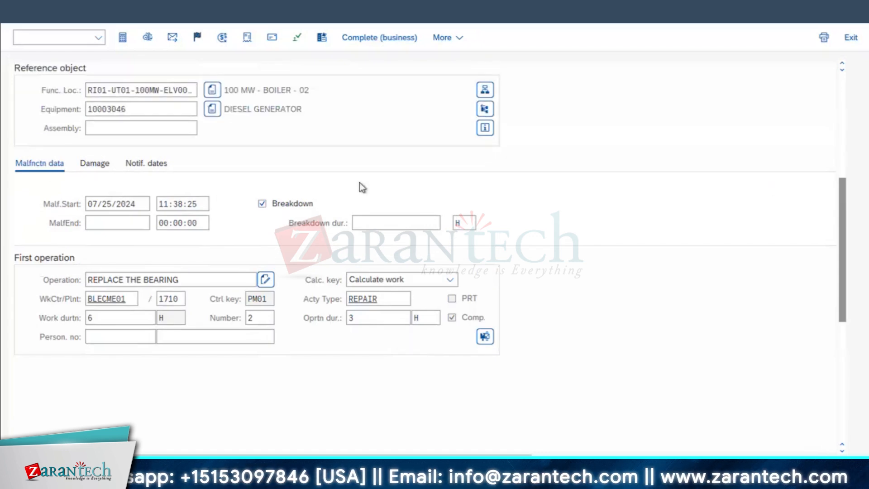
{"action": "scroll", "coordinate": [361, 182], "scroll_direction": "up", "scroll_amount": 1}
{"action": "scroll", "coordinate": [361, 182], "scroll_direction": "down", "scroll_amount": 1}
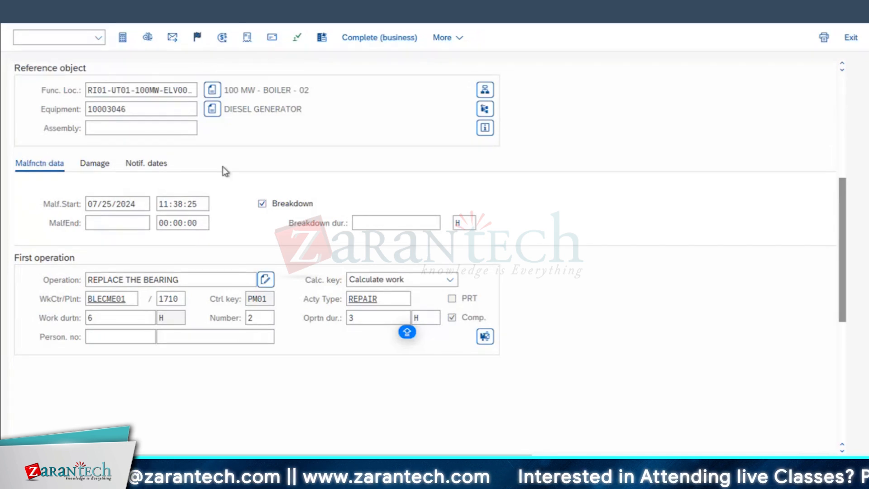
{"action": "left_click_drag", "start_coordinate": [843, 196], "coordinate": [765, 89]}
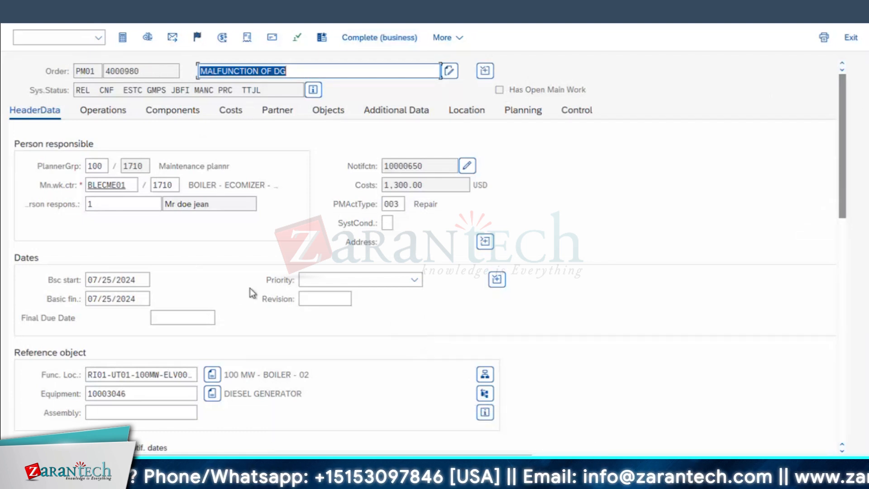
{"action": "scroll", "coordinate": [225, 309], "scroll_direction": "down", "scroll_amount": 4}
{"action": "scroll", "coordinate": [225, 309], "scroll_direction": "down", "scroll_amount": 4}
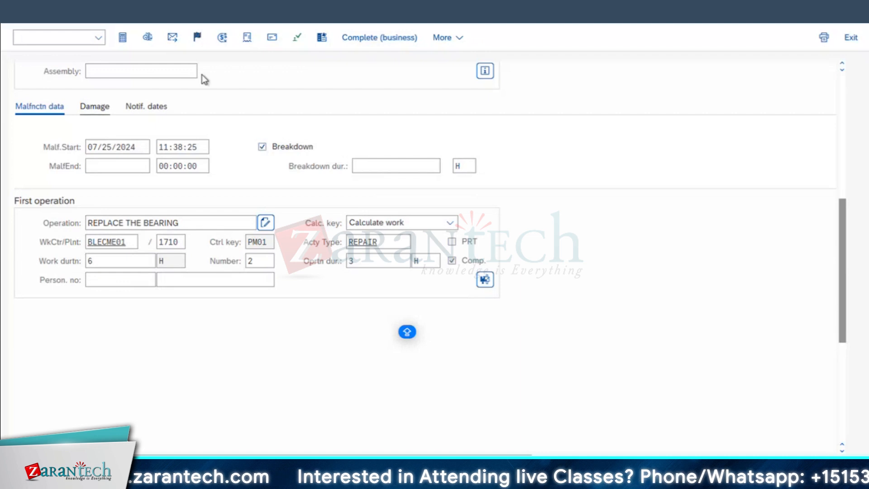
{"action": "left_click", "coordinate": [23, 21]}
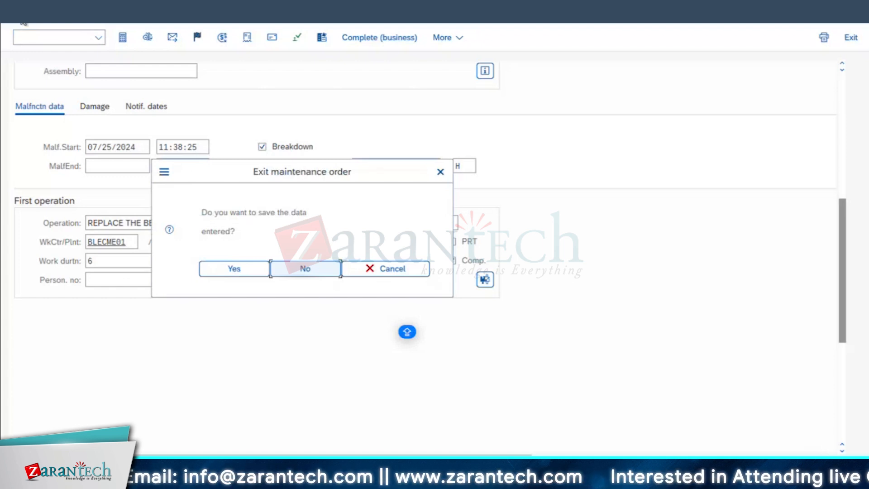
{"action": "left_click", "coordinate": [440, 175]}
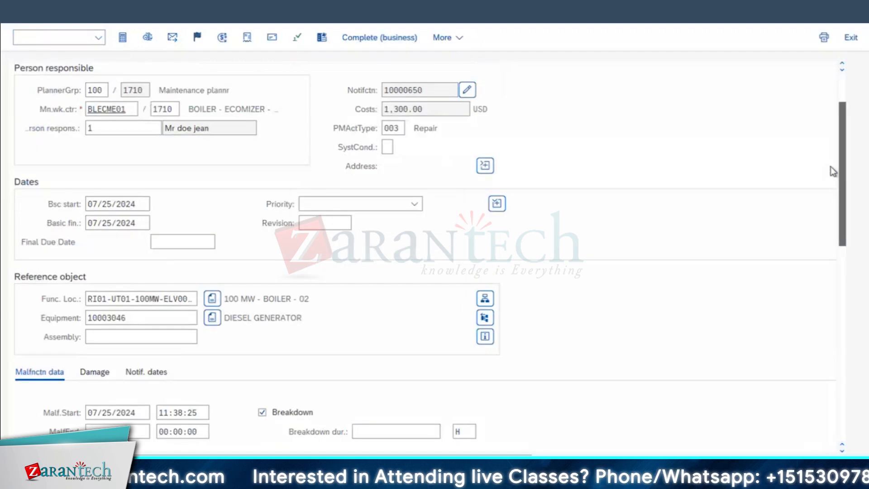
Browse the list of available order types from the order's type field, leaving the type as PM01
{"action": "double_click", "coordinate": [91, 73]}
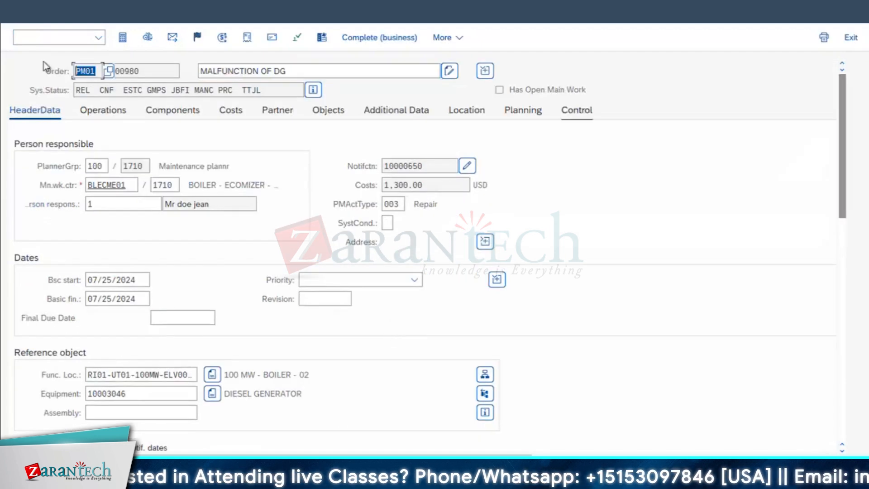
{"action": "left_click", "coordinate": [117, 71]}
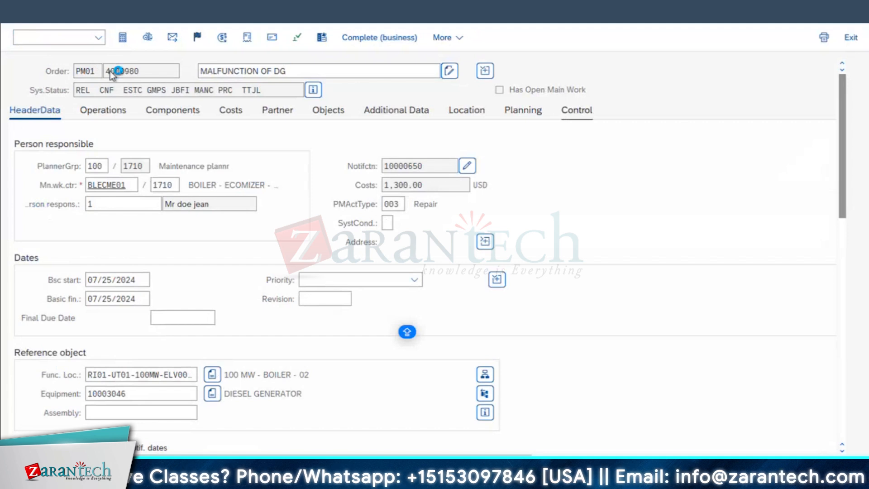
{"action": "left_click", "coordinate": [97, 71]}
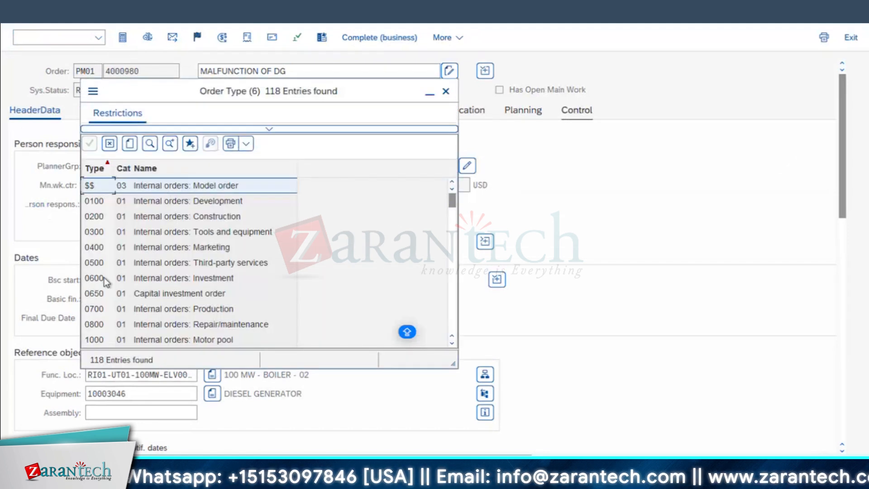
{"action": "scroll", "coordinate": [104, 277], "scroll_direction": "down", "scroll_amount": 5}
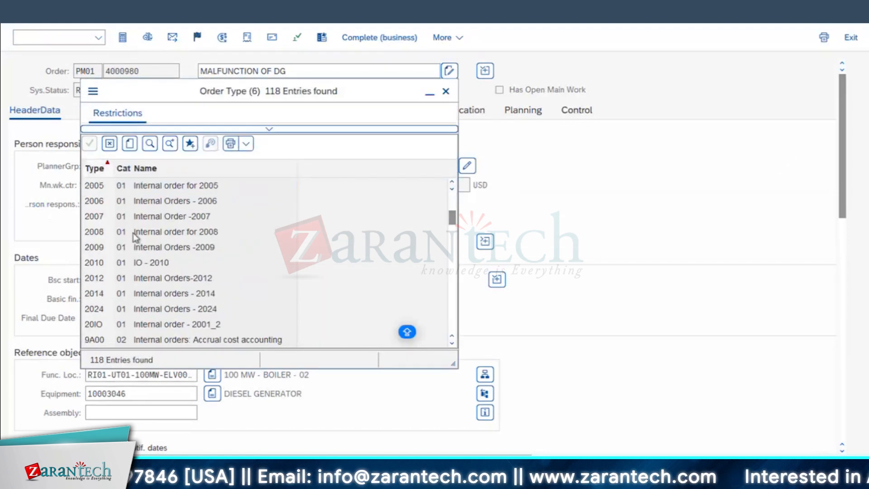
{"action": "scroll", "coordinate": [129, 235], "scroll_direction": "down", "scroll_amount": 2}
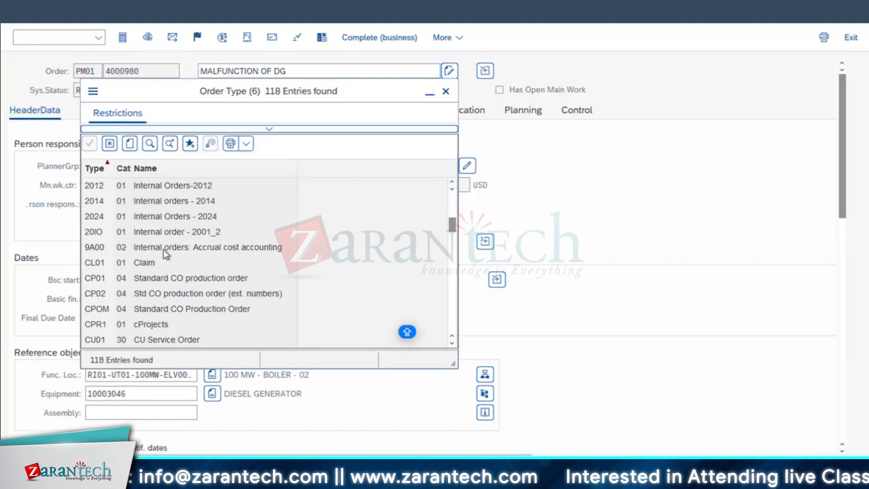
{"action": "left_click", "coordinate": [445, 91]}
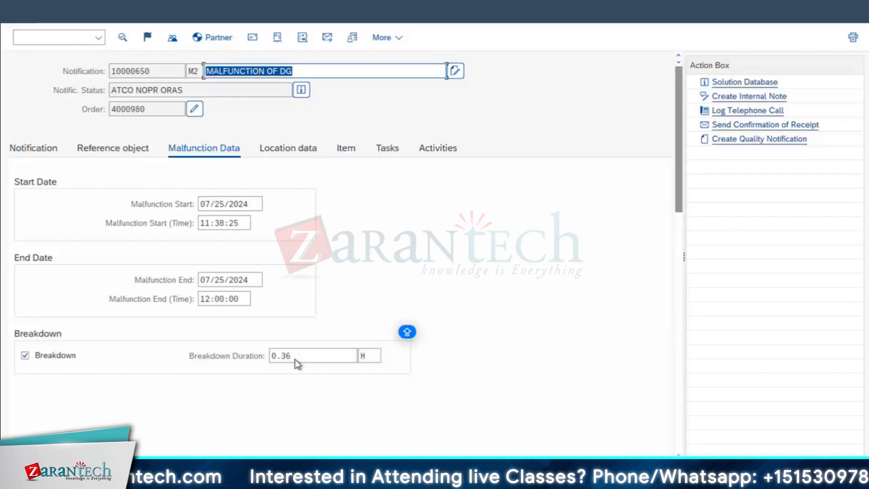
Set the notification's malfunction end to 07/25/2024 at 12:00:00, check its breakdown duration, and consult the process notes in Excel
{"action": "double_click", "coordinate": [294, 356]}
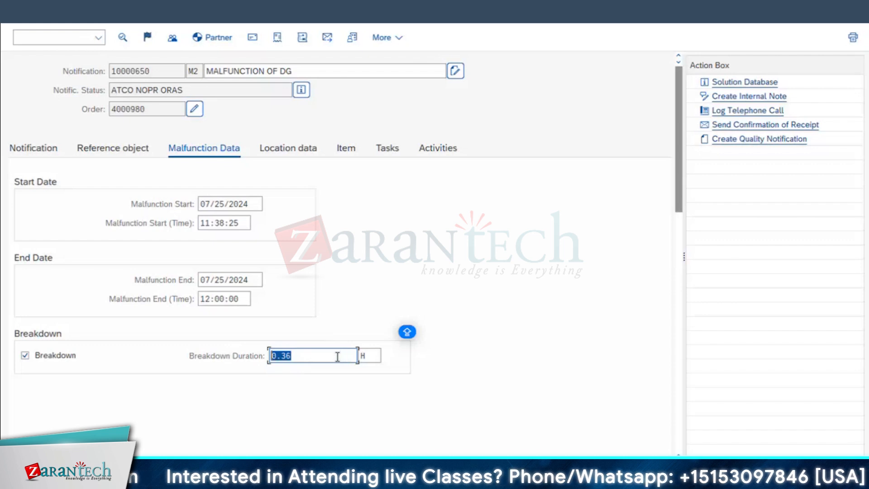
{"action": "key", "text": "super+Tab"}
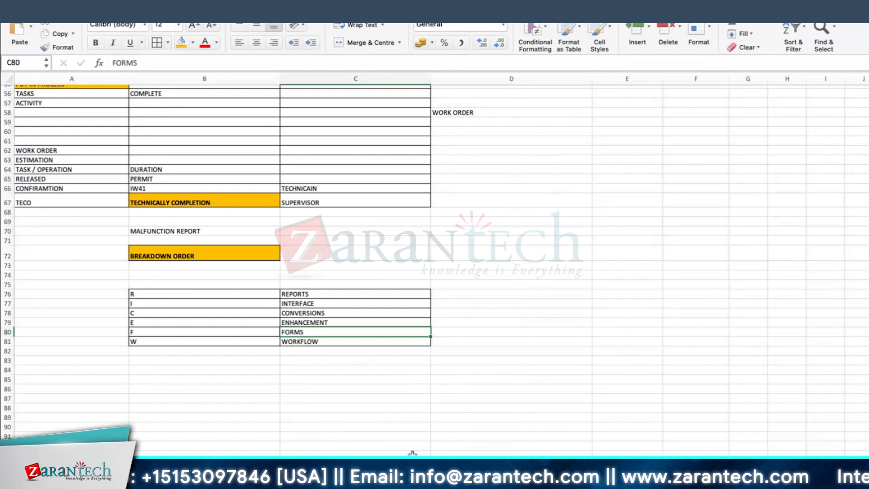
{"action": "key", "text": "super+Tab"}
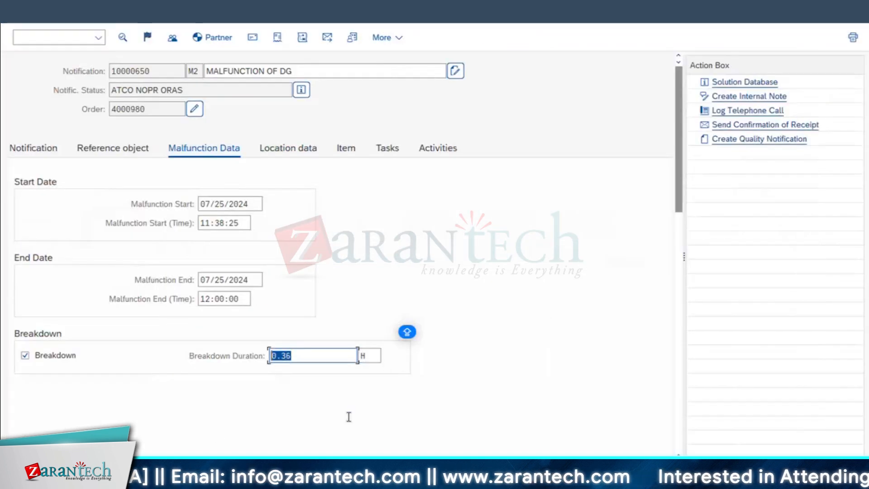
Complete the notification with reference date 07/25/2024 and time 17:48:12, and reopen the maintenance order for changes
{"action": "left_click", "coordinate": [32, 153]}
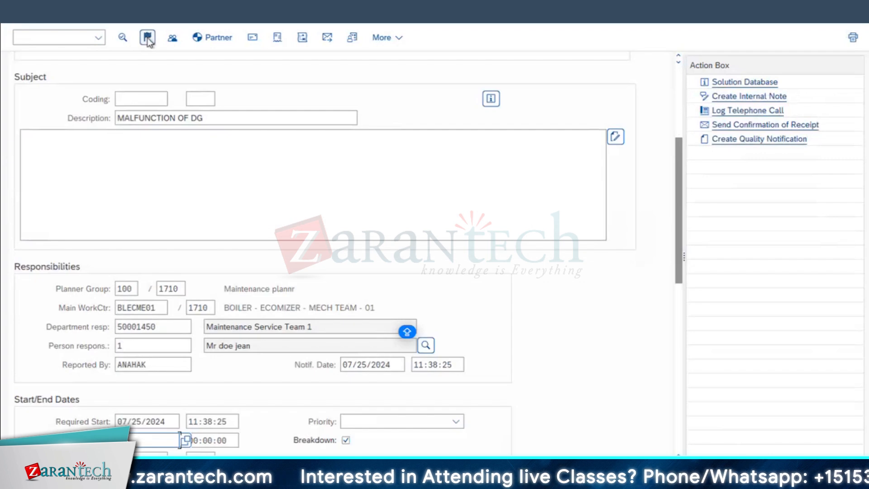
{"action": "left_click", "coordinate": [147, 38]}
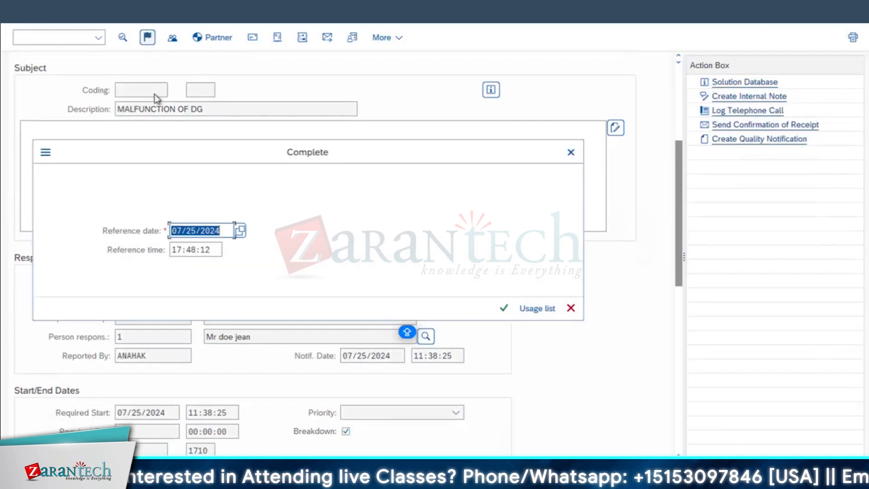
{"action": "left_click", "coordinate": [504, 308]}
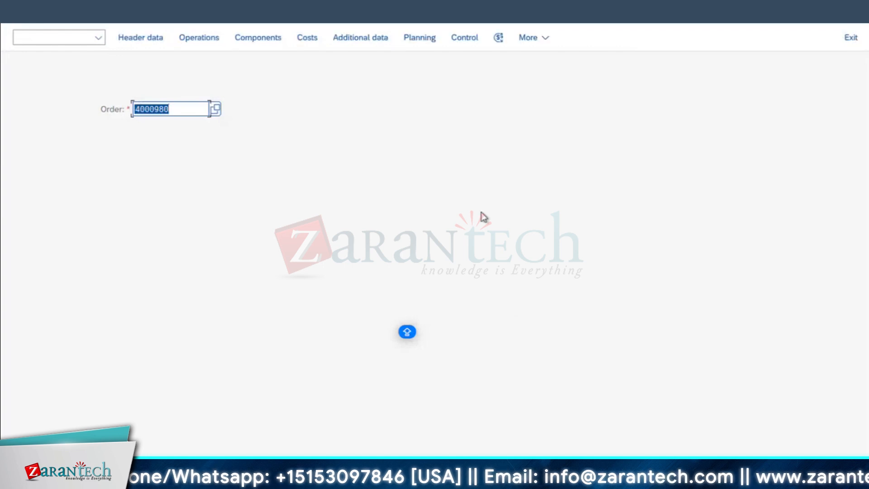
{"action": "key", "text": "Return"}
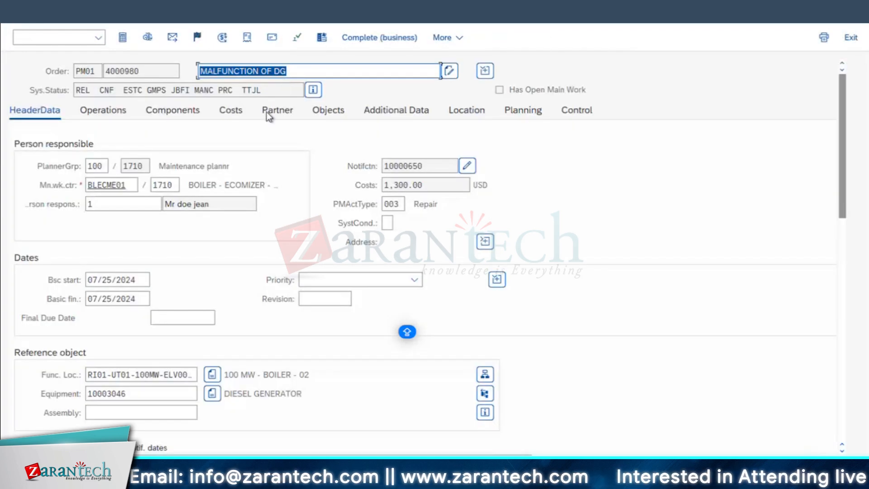
Technically complete the order and its notification with reference date 07/25/2024 and time 12:18:25, and reopen the order
{"action": "left_click", "coordinate": [197, 38]}
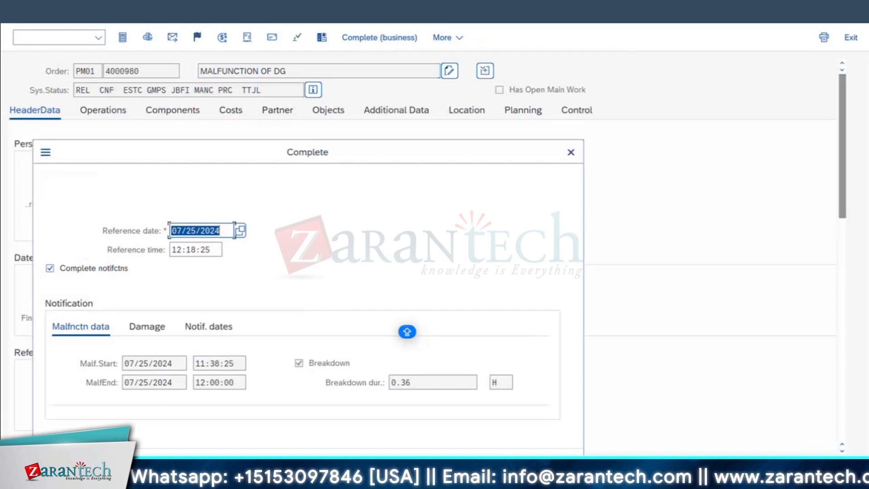
{"action": "key", "text": "Return"}
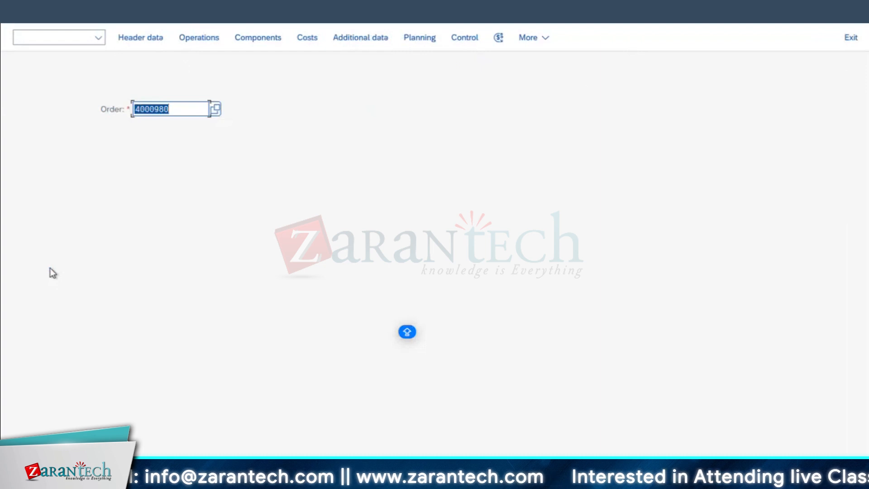
{"action": "key", "text": "Return"}
Review the completed order's operations, the ball bearing component's required quantity, the TECO system status and the costs
{"action": "left_click", "coordinate": [104, 110]}
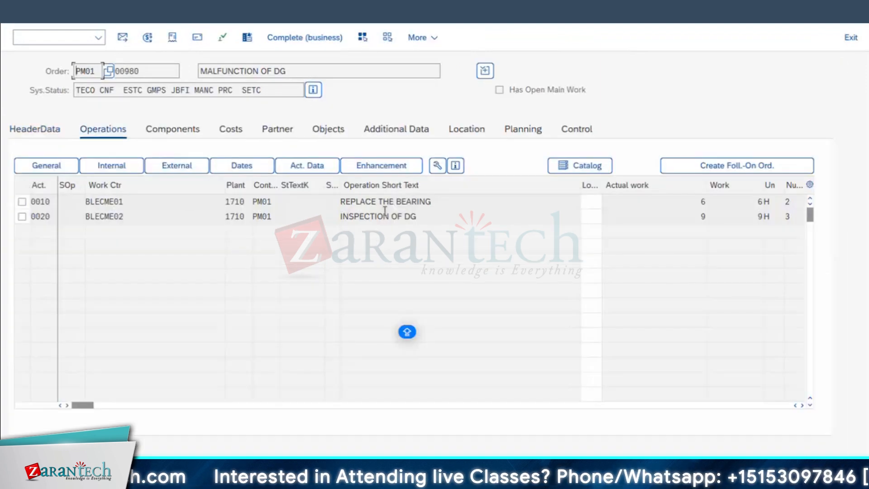
{"action": "left_click", "coordinate": [176, 129]}
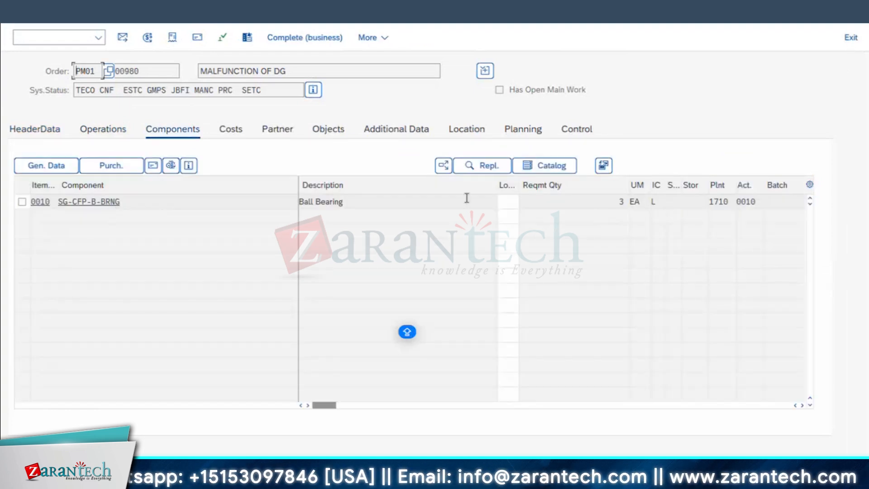
{"action": "double_click", "coordinate": [610, 202]}
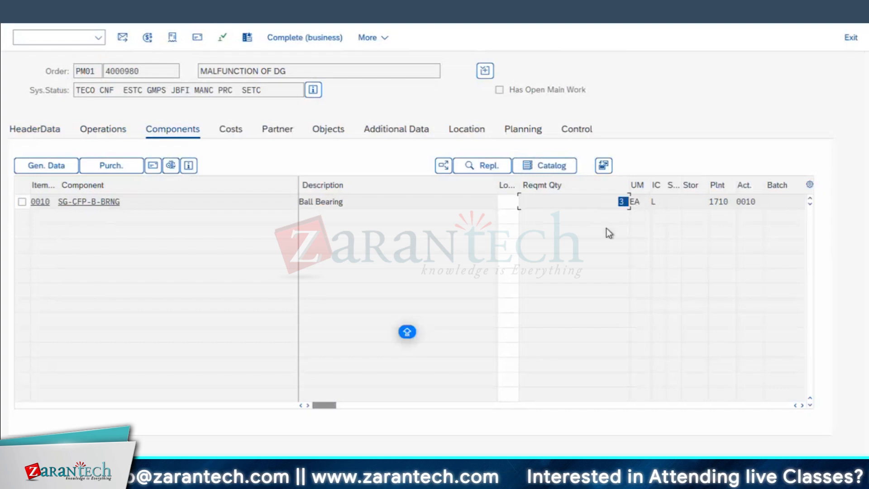
{"action": "double_click", "coordinate": [85, 91]}
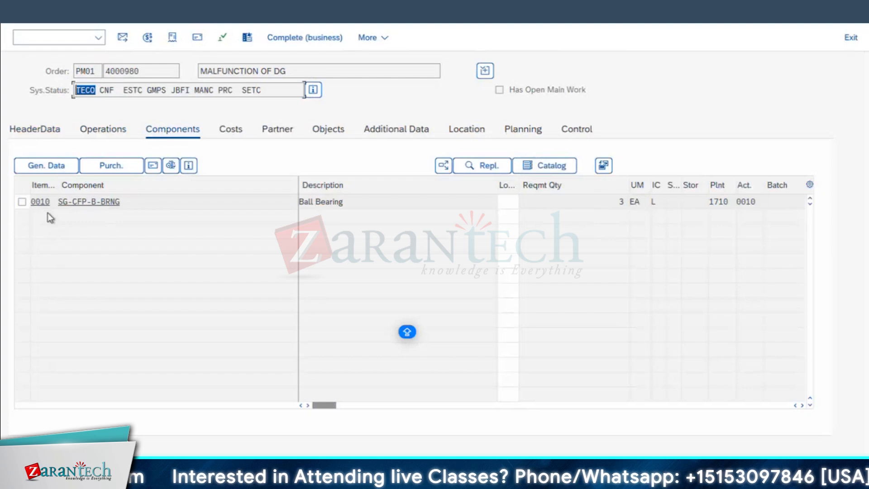
{"action": "left_click", "coordinate": [236, 131]}
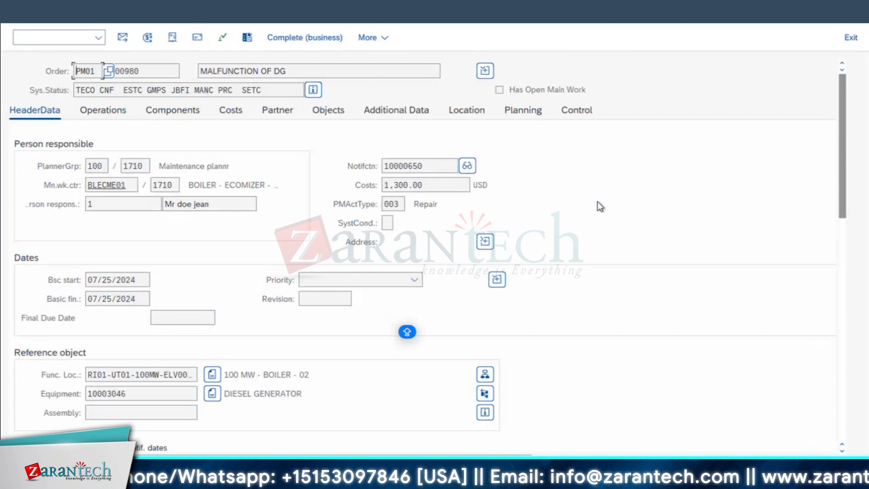
Try to complete the order for business, read the completion log and dismiss the messages
{"action": "left_click", "coordinate": [212, 72]}
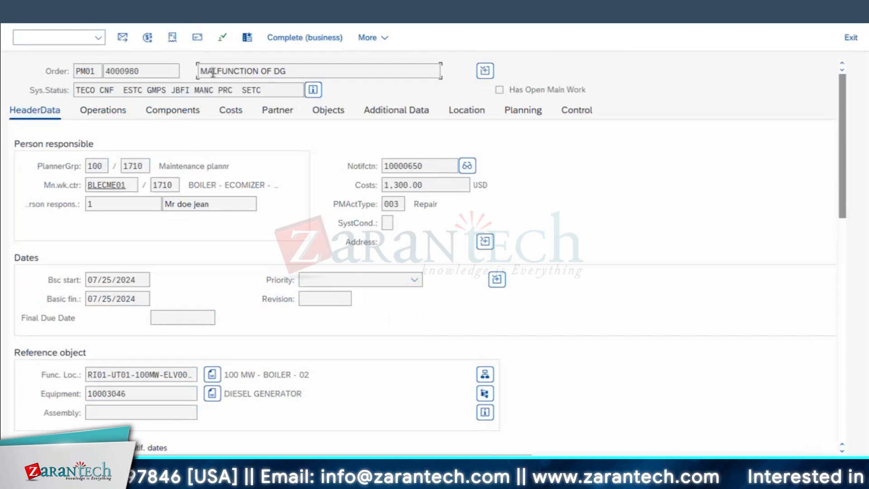
{"action": "left_click", "coordinate": [283, 39]}
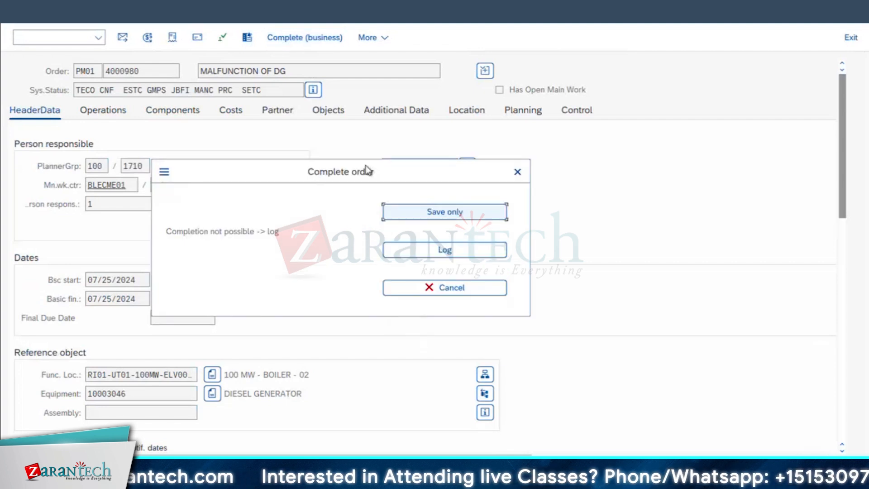
{"action": "left_click", "coordinate": [444, 248]}
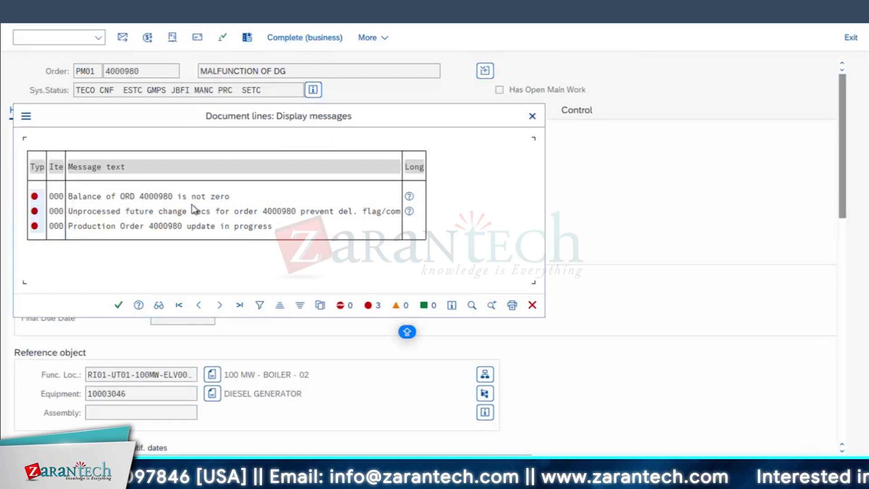
{"action": "left_click", "coordinate": [532, 115]}
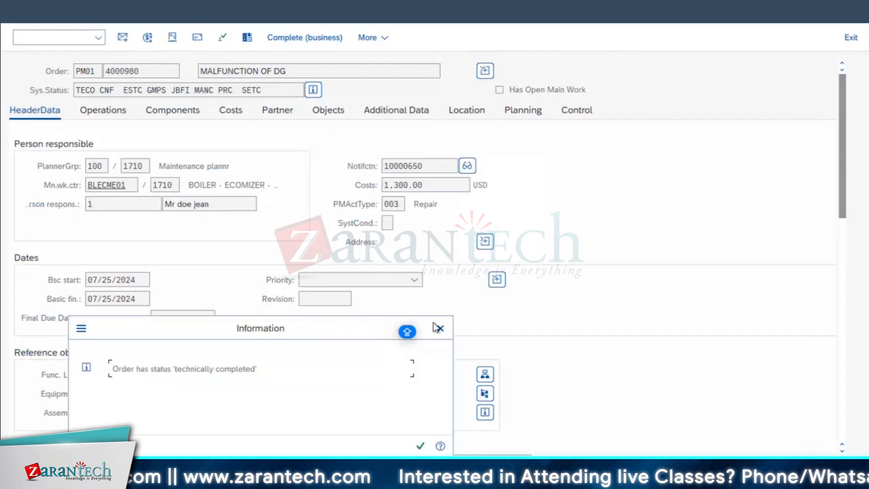
{"action": "left_click", "coordinate": [441, 328]}
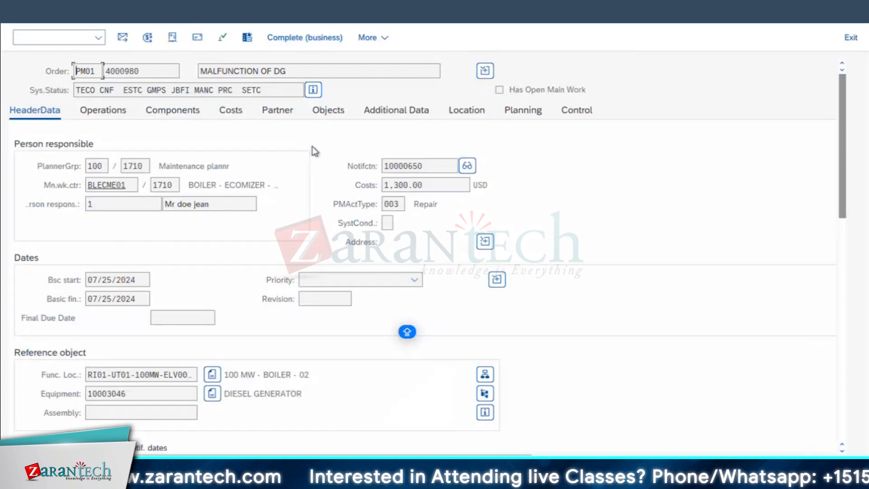
Examine the order's plan/actual cost report, focusing on the total actual costs, and return to the order's costs
{"action": "left_click", "coordinate": [230, 116]}
{"action": "left_click", "coordinate": [115, 210]}
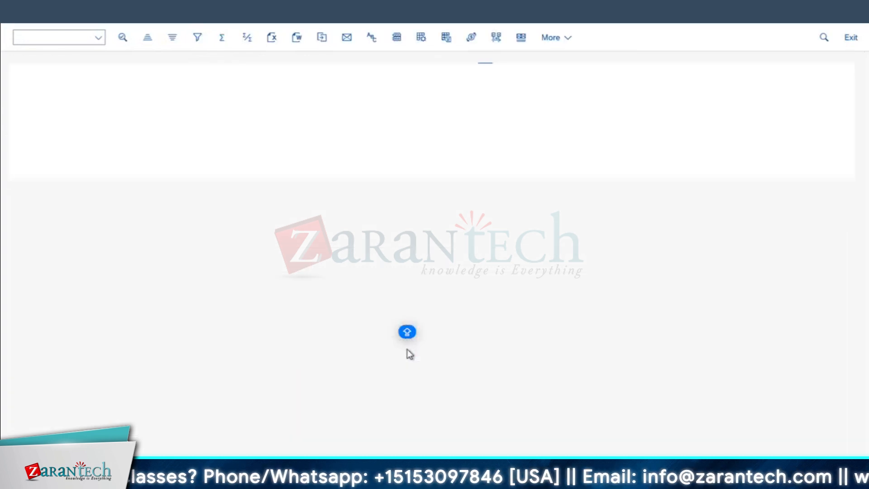
{"action": "left_click", "coordinate": [426, 261]}
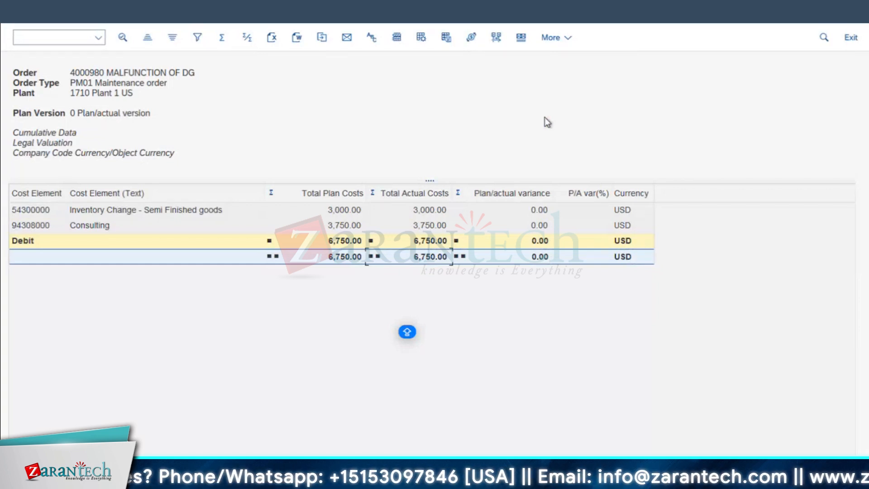
{"action": "key", "text": "F3"}
Check the TECO entry in the order's system status and leave the order
{"action": "double_click", "coordinate": [93, 90]}
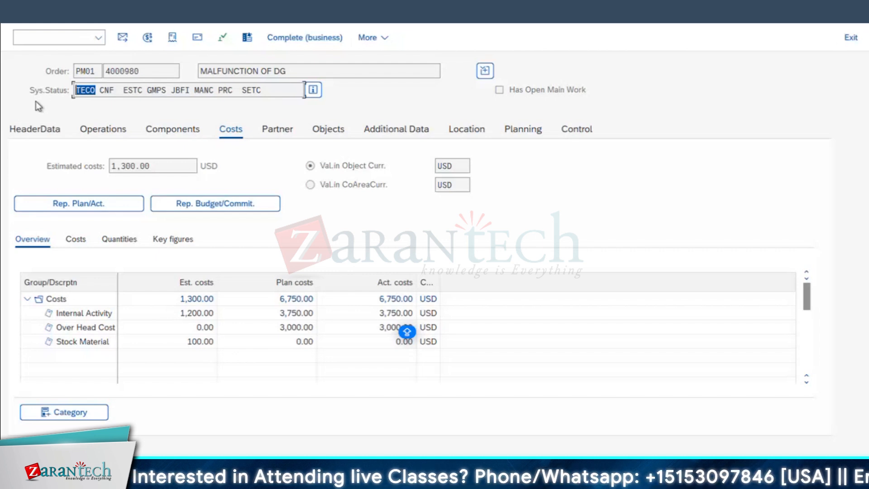
{"action": "left_click", "coordinate": [98, 90]}
{"action": "left_click_drag", "start_coordinate": [97, 90], "coordinate": [49, 89]}
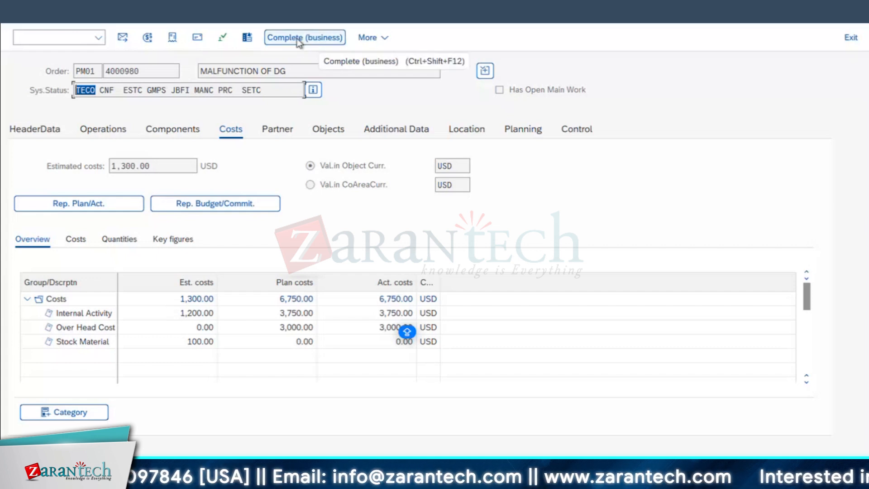
{"action": "left_click", "coordinate": [21, 13]}
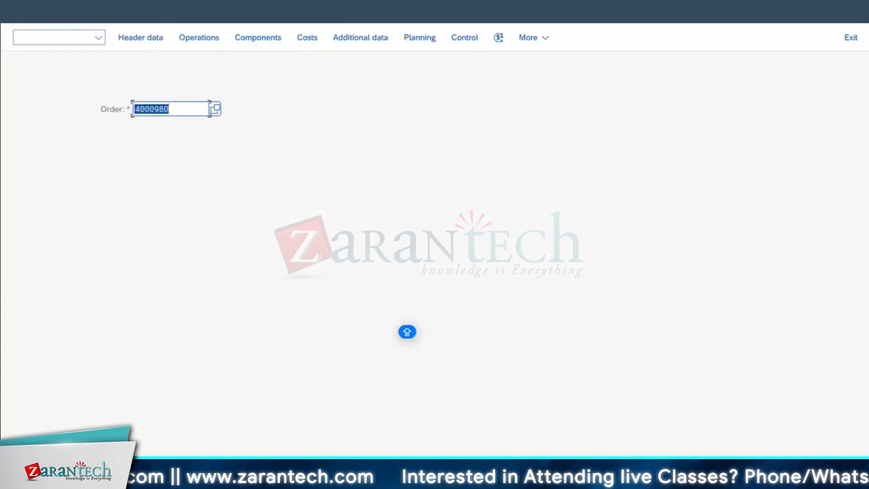
Switch to the order confirmation session, leave it and start the actual settlement transaction KO88
{"action": "mouse_move", "coordinate": [421, 480]}
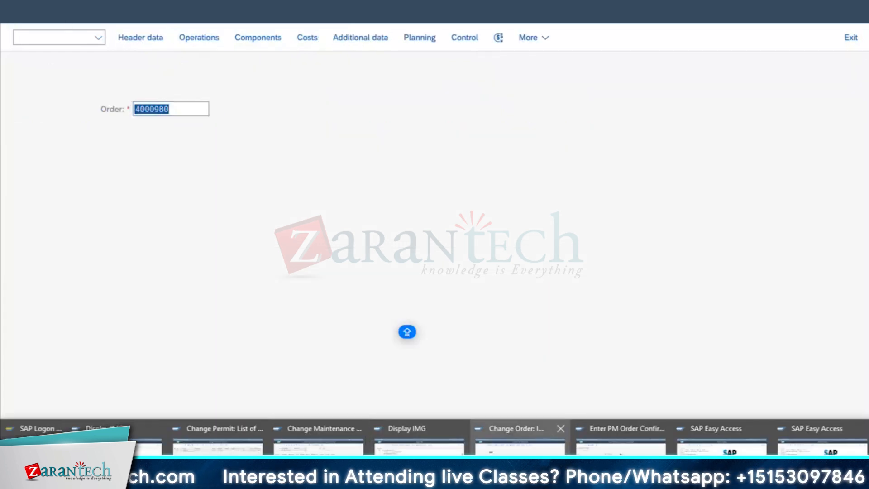
{"action": "left_click", "coordinate": [593, 451]}
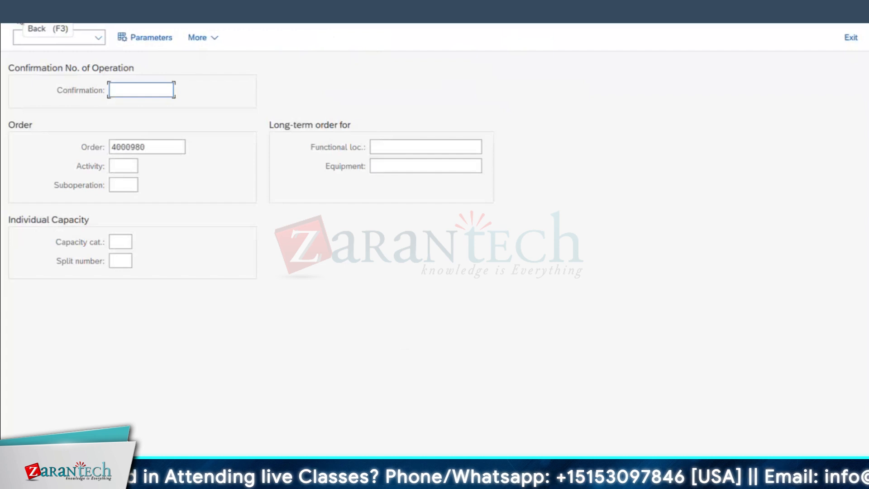
{"action": "left_click", "coordinate": [18, 20]}
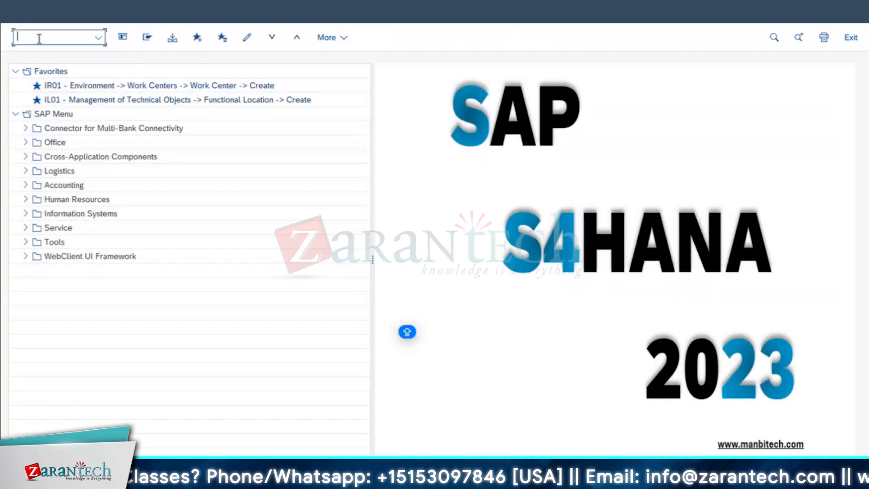
{"action": "type", "text": "KO88"}
{"action": "key", "text": "Return"}
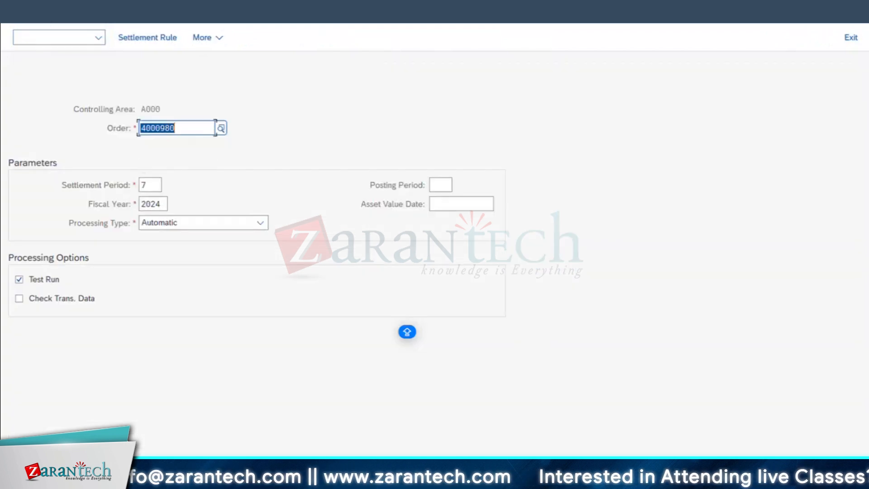
Return to the order session, open the maintenance order in display mode and show its settlement rule
{"action": "left_click", "coordinate": [320, 478]}
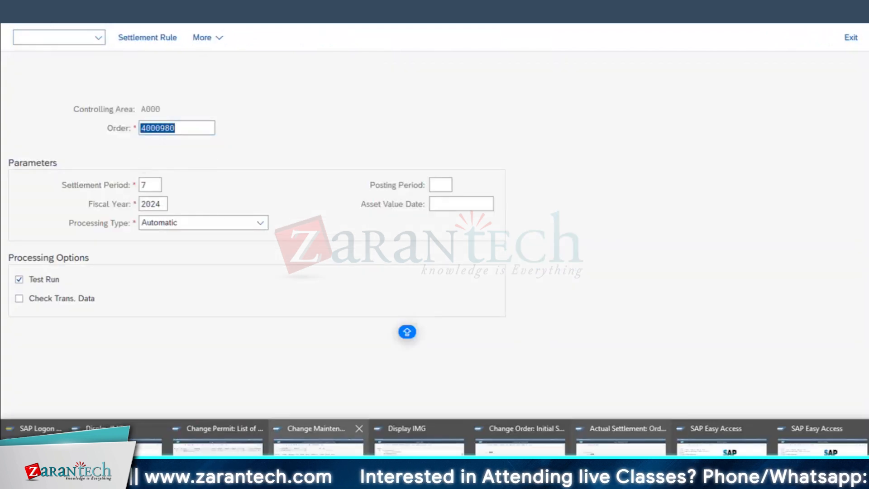
{"action": "left_click", "coordinate": [520, 454]}
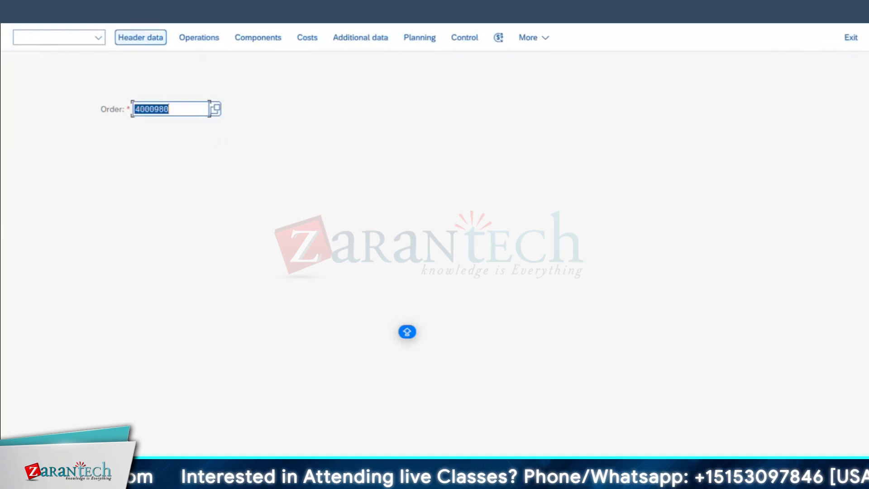
{"action": "left_click", "coordinate": [37, 7]}
{"action": "left_click", "coordinate": [57, 80]}
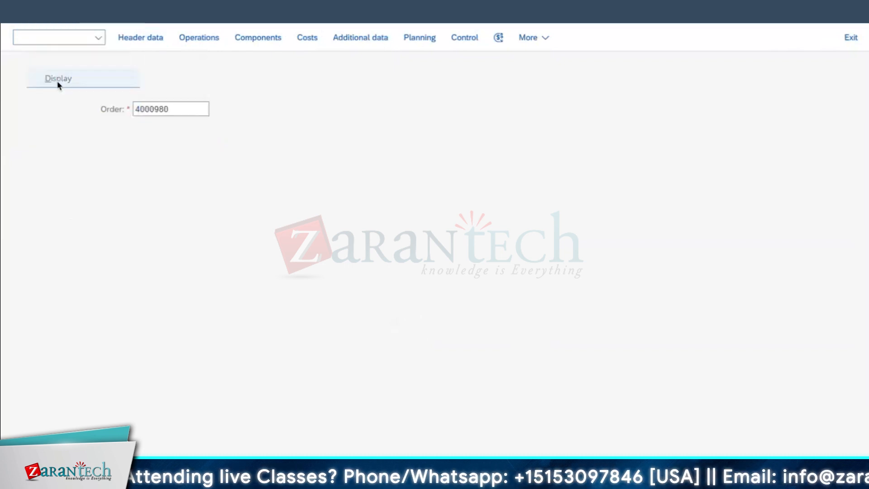
{"action": "left_click", "coordinate": [135, 39]}
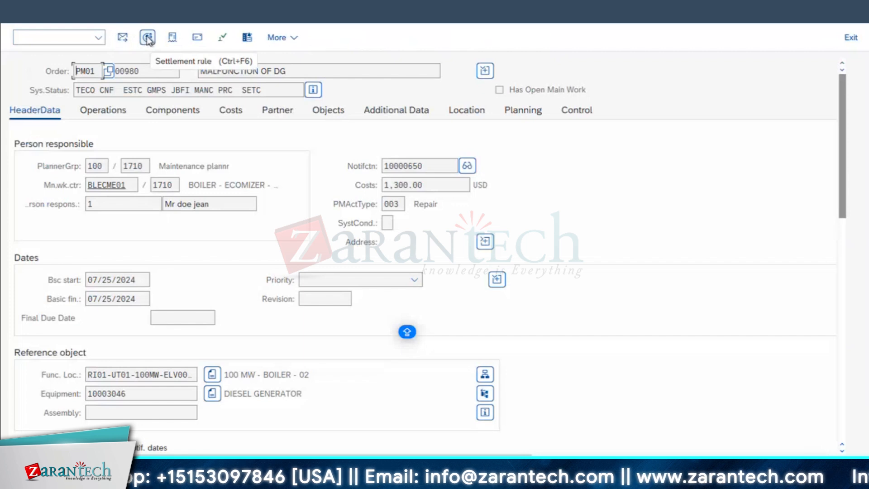
{"action": "left_click", "coordinate": [147, 38]}
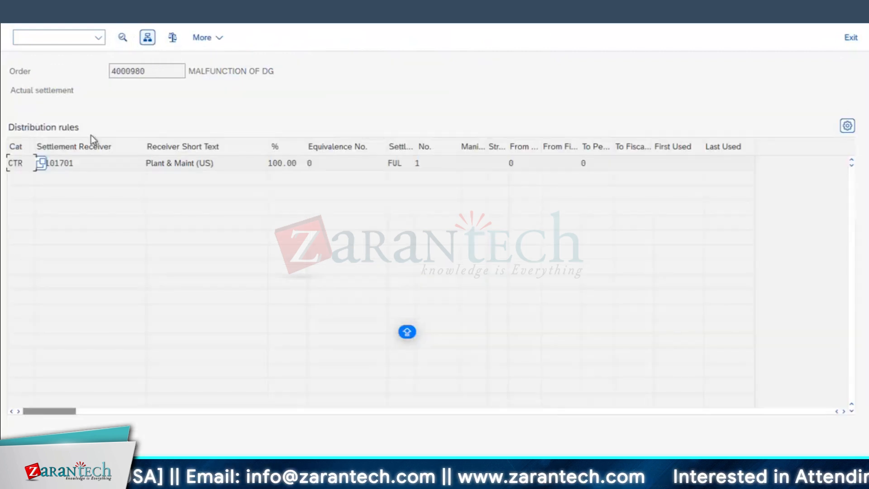
Examine the distribution rule's settlement receiver, available account assignment categories and settlement percentage, and leave the settlement rule
{"action": "left_click_drag", "start_coordinate": [84, 163], "coordinate": [4, 193]}
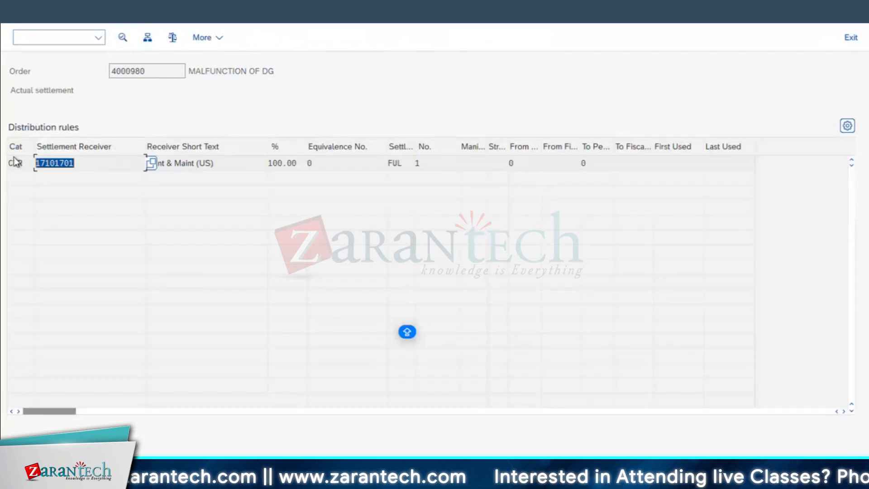
{"action": "left_click", "coordinate": [25, 167]}
{"action": "left_click", "coordinate": [42, 164]}
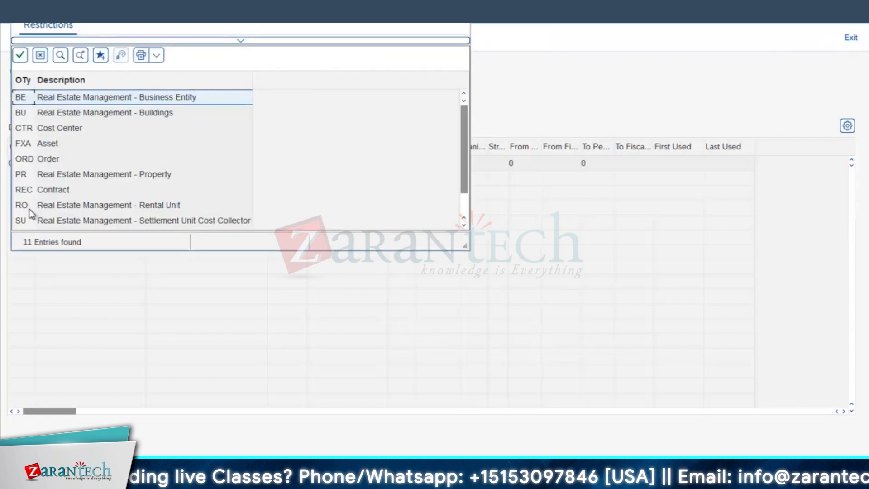
{"action": "scroll", "coordinate": [29, 209], "scroll_direction": "down", "scroll_amount": 2}
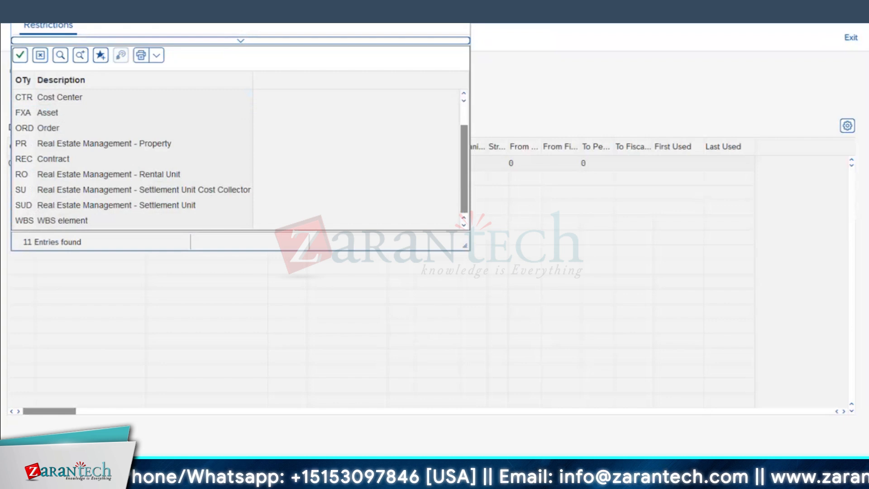
{"action": "key", "text": "Escape"}
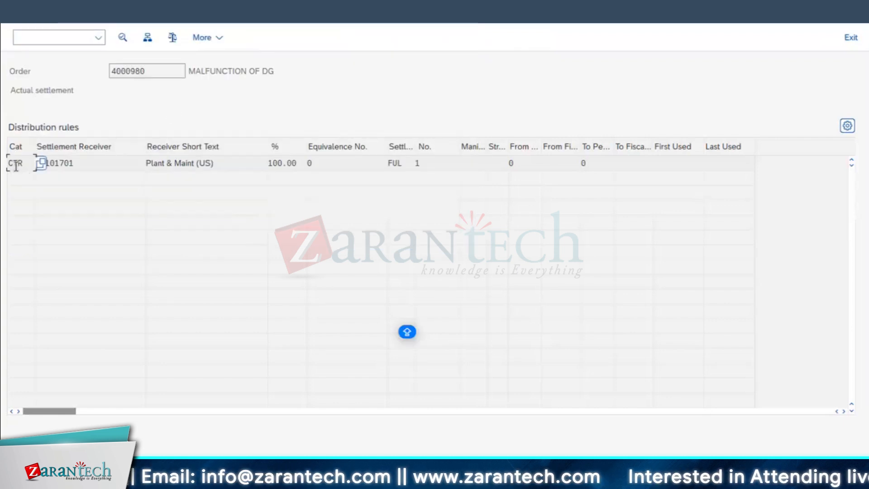
{"action": "left_click", "coordinate": [300, 166]}
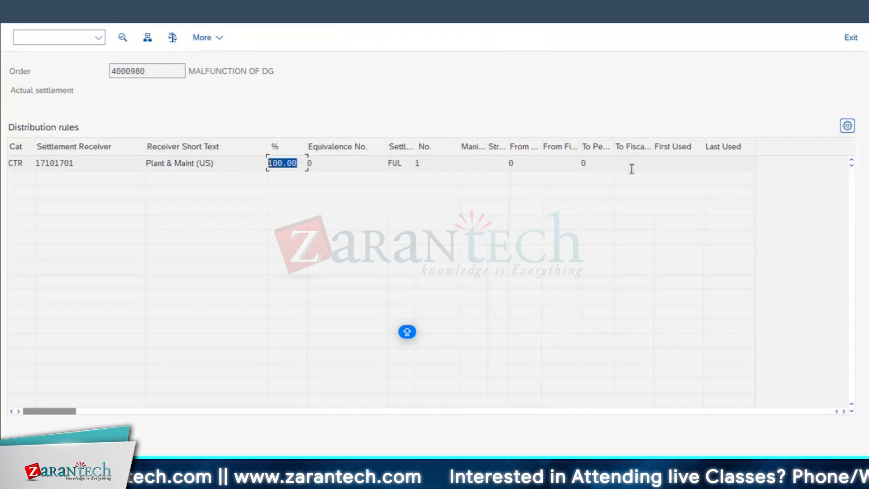
{"action": "left_click", "coordinate": [59, 164]}
{"action": "key", "text": "F3"}
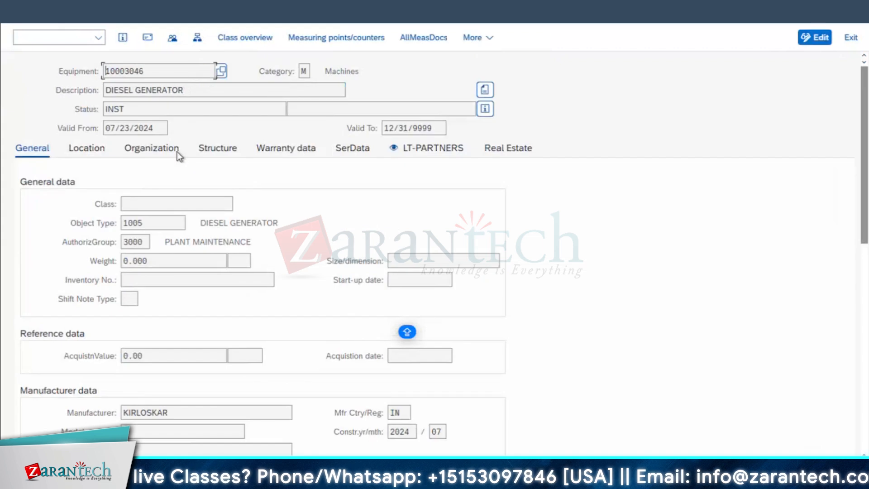
Check the diesel generator's organization data for the cost center and return to the actual settlement session
{"action": "left_click", "coordinate": [156, 150]}
{"action": "left_click_drag", "start_coordinate": [160, 260], "coordinate": [5, 246]}
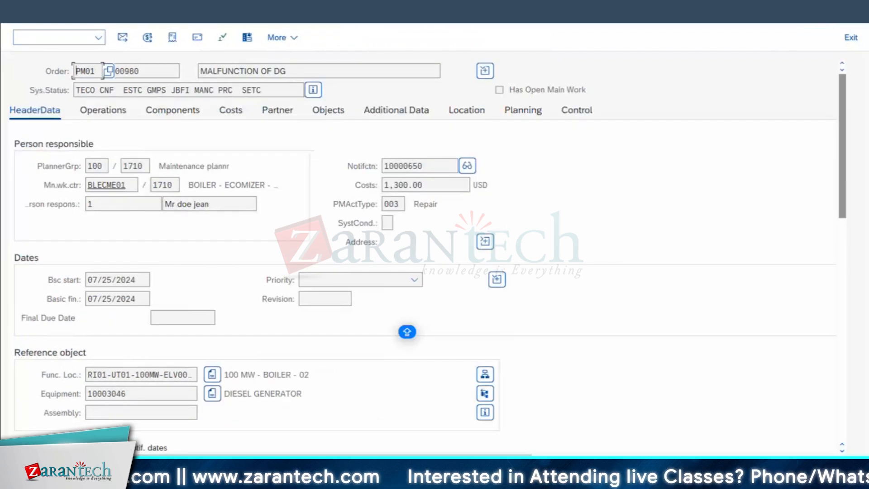
{"action": "left_click", "coordinate": [619, 481]}
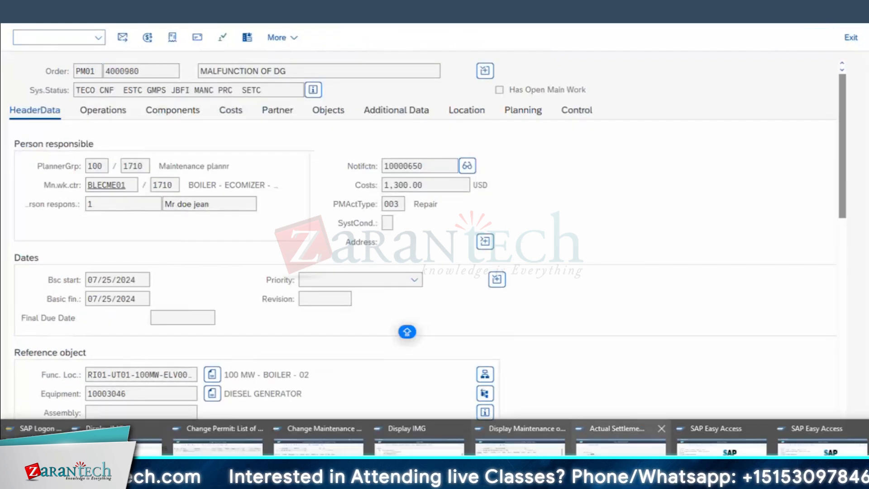
{"action": "left_click", "coordinate": [620, 462]}
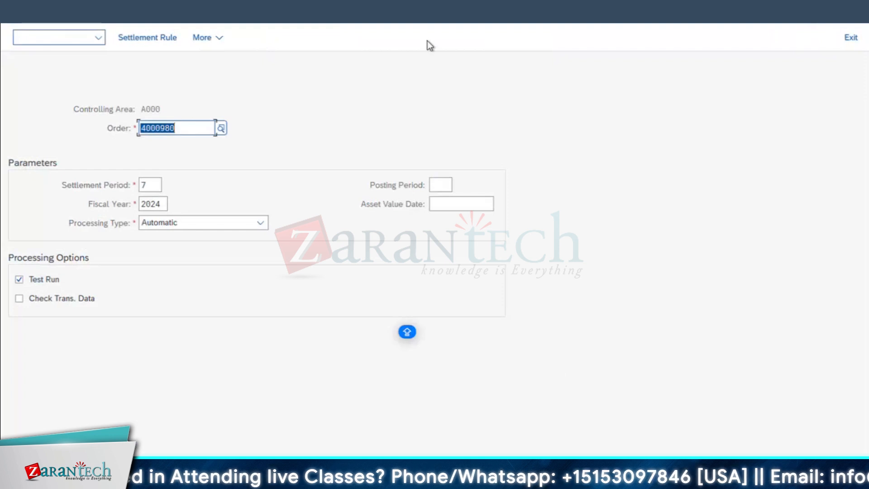
Turn off the test run option, execute the order's actual settlement and check the resulting processing message
{"action": "left_click", "coordinate": [150, 185]}
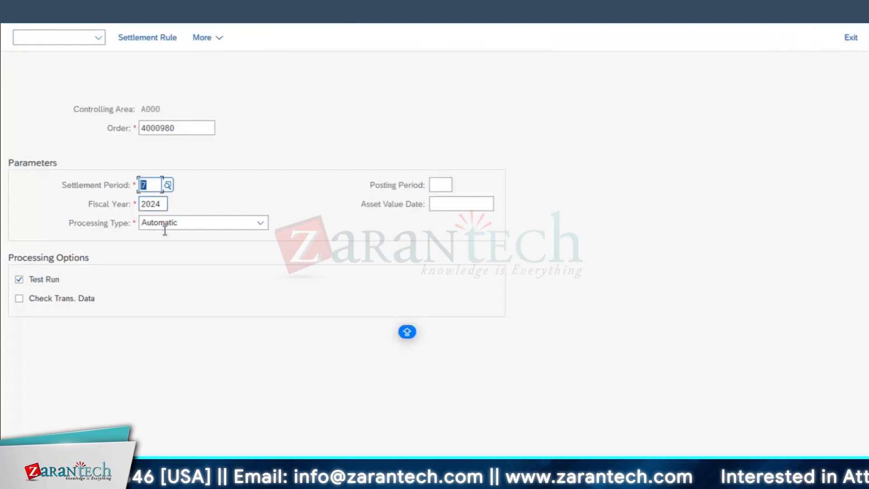
{"action": "left_click", "coordinate": [20, 281]}
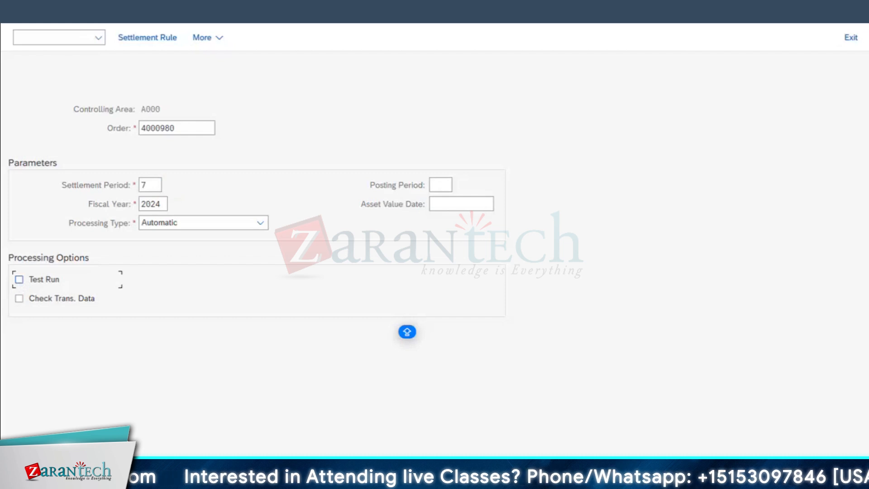
{"action": "key", "text": "F8"}
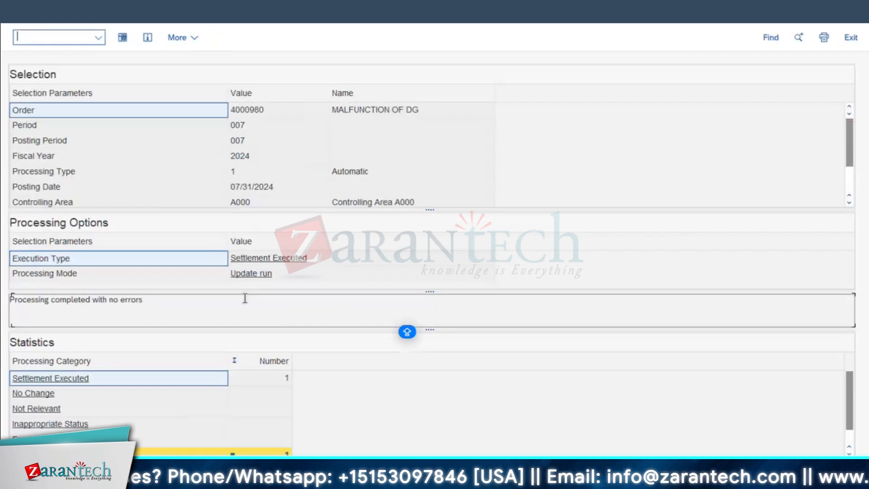
{"action": "left_click", "coordinate": [45, 299]}
{"action": "key", "text": "ctrl+a"}
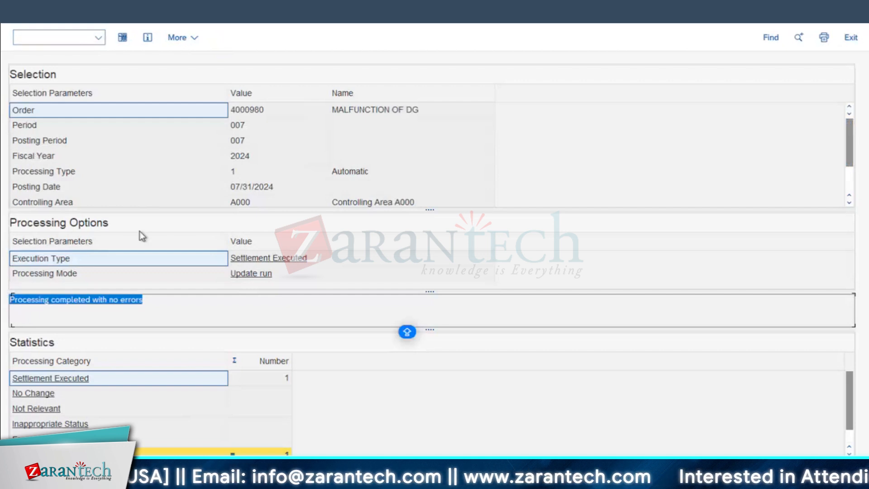
{"action": "left_click", "coordinate": [176, 303]}
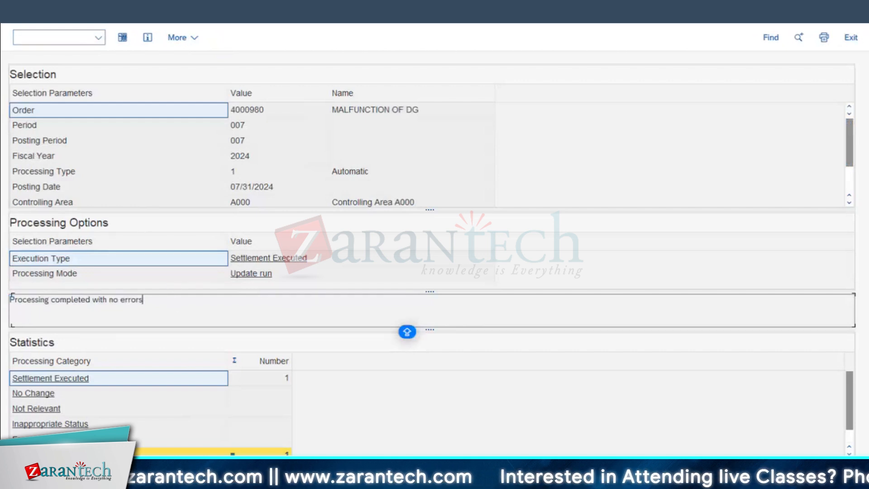
Switch to the maintenance order session, open its plan/actual cost report and examine the settlement and total cost rows
{"action": "mouse_move", "coordinate": [218, 480]}
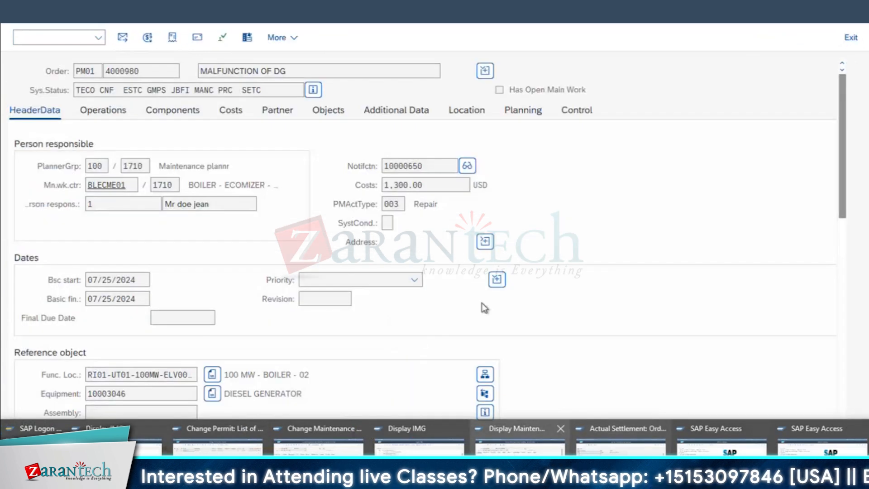
{"action": "left_click", "coordinate": [318, 444]}
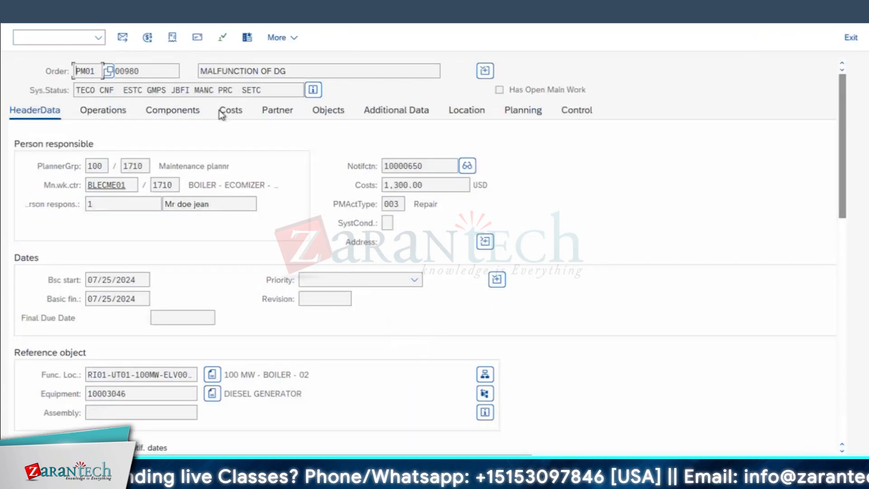
{"action": "left_click", "coordinate": [229, 112]}
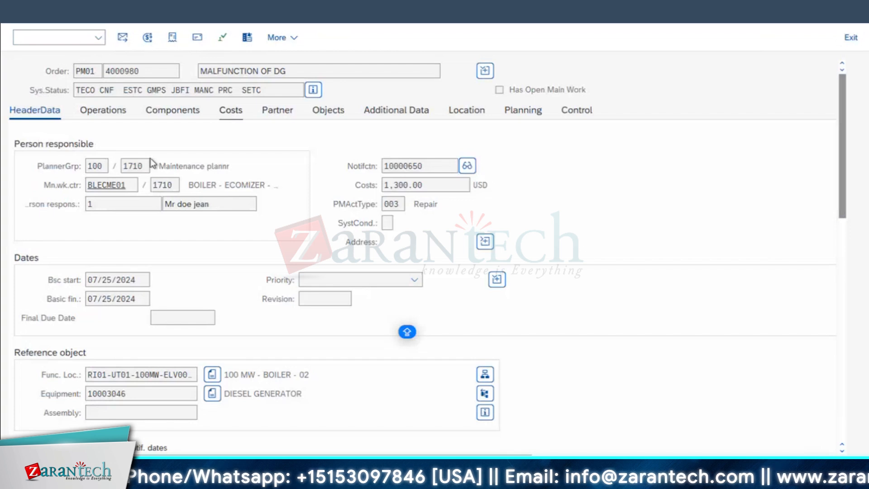
{"action": "left_click", "coordinate": [89, 204]}
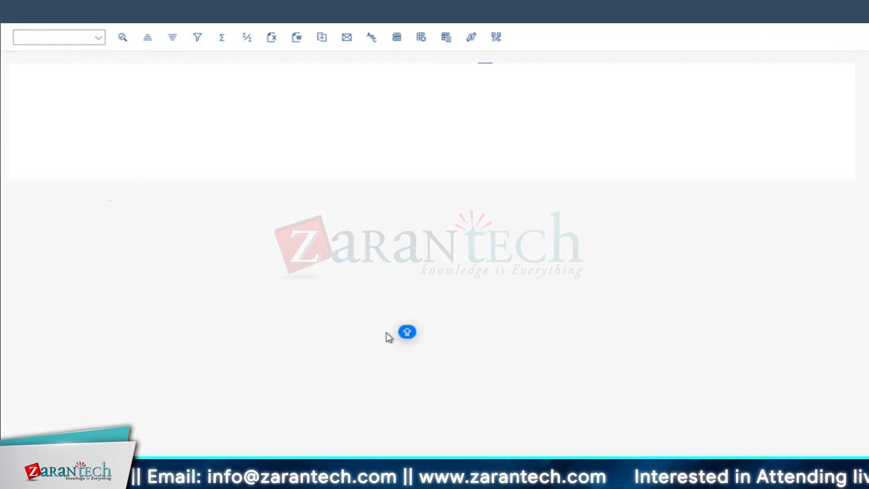
{"action": "left_click", "coordinate": [431, 277]}
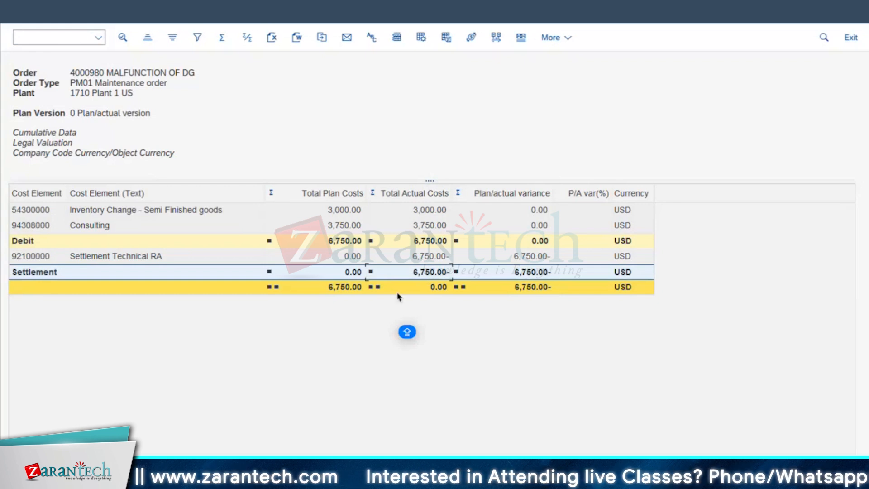
{"action": "left_click", "coordinate": [346, 287]}
{"action": "left_click", "coordinate": [439, 287]}
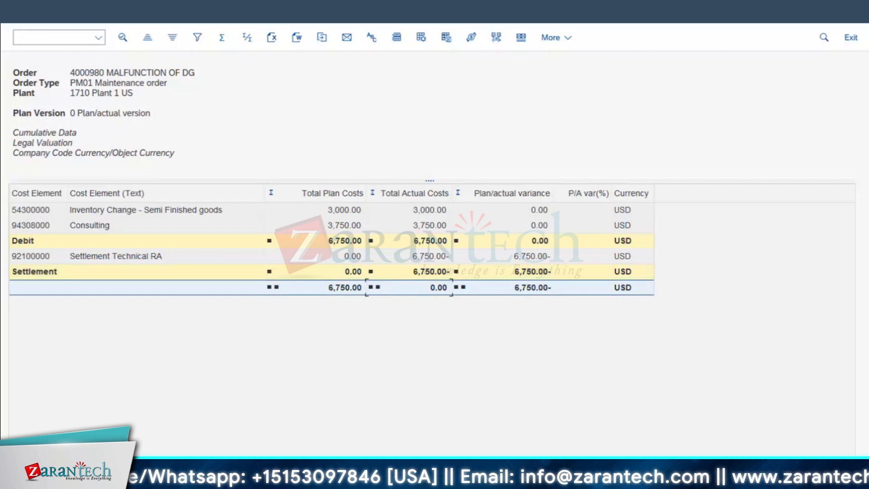
Return to the actual settlement session, open the detail list of settled values and widen the Senders column
{"action": "left_click", "coordinate": [319, 479]}
{"action": "left_click", "coordinate": [627, 448]}
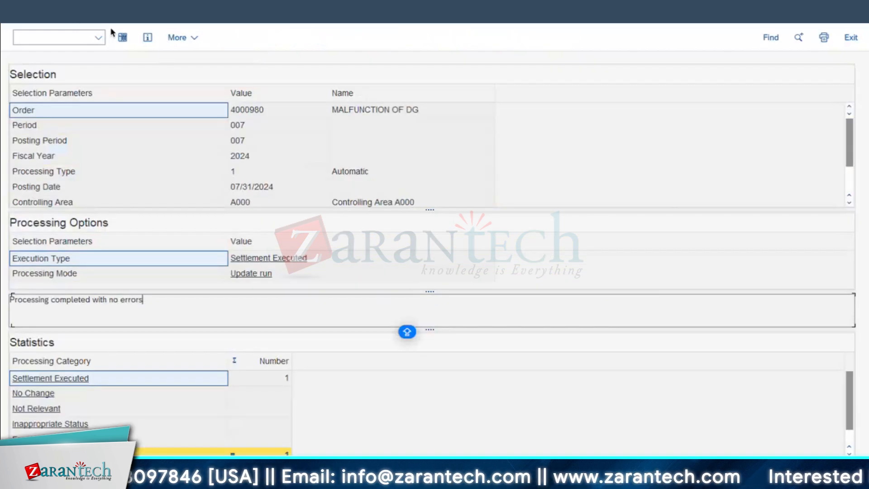
{"action": "left_click", "coordinate": [122, 38]}
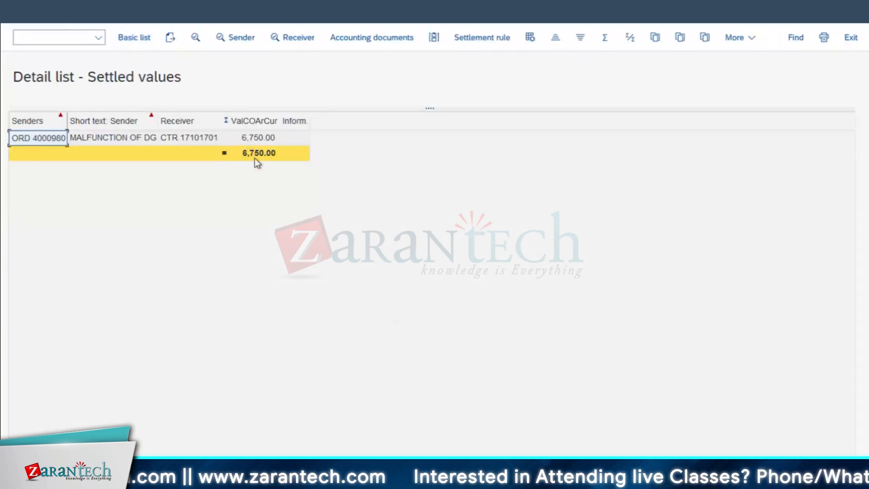
{"action": "left_click", "coordinate": [254, 158]}
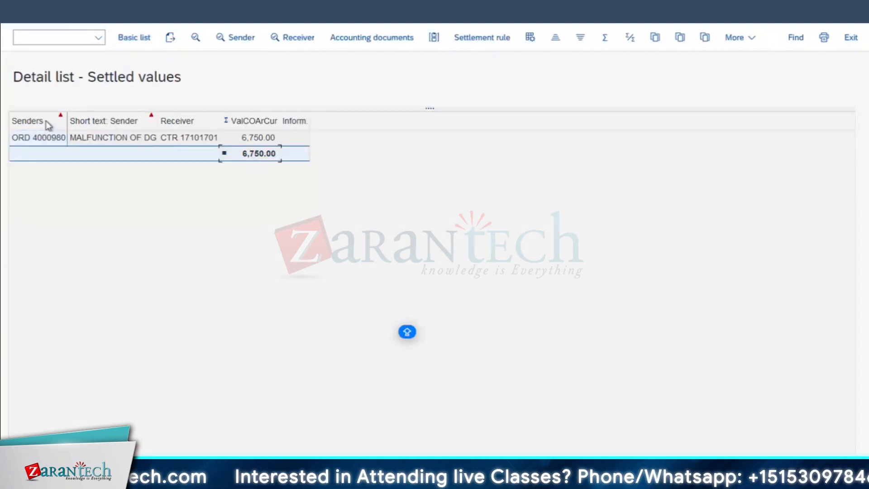
{"action": "left_click_drag", "start_coordinate": [69, 120], "coordinate": [94, 121]}
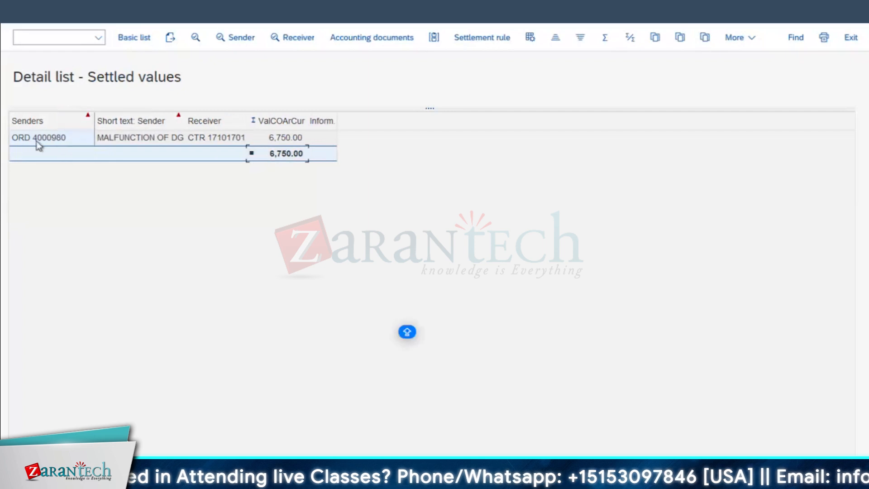
Examine the sender order and receiving cost center in the settled values list, widening the Receiver column slightly
{"action": "left_click", "coordinate": [38, 141]}
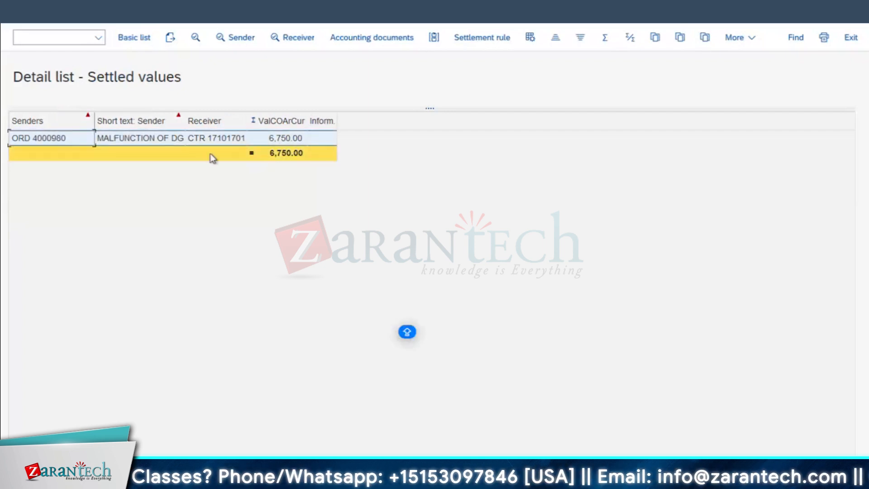
{"action": "left_click", "coordinate": [245, 133]}
{"action": "left_click_drag", "start_coordinate": [248, 120], "coordinate": [246, 120]}
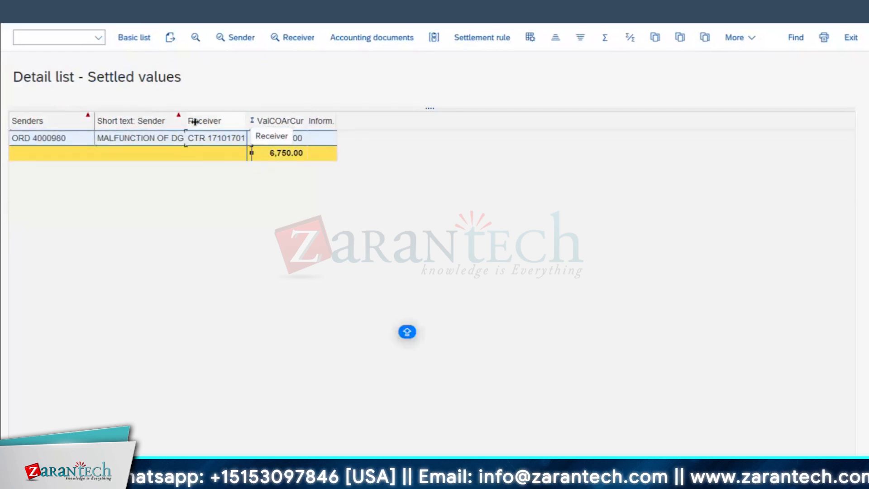
{"action": "left_click", "coordinate": [57, 139]}
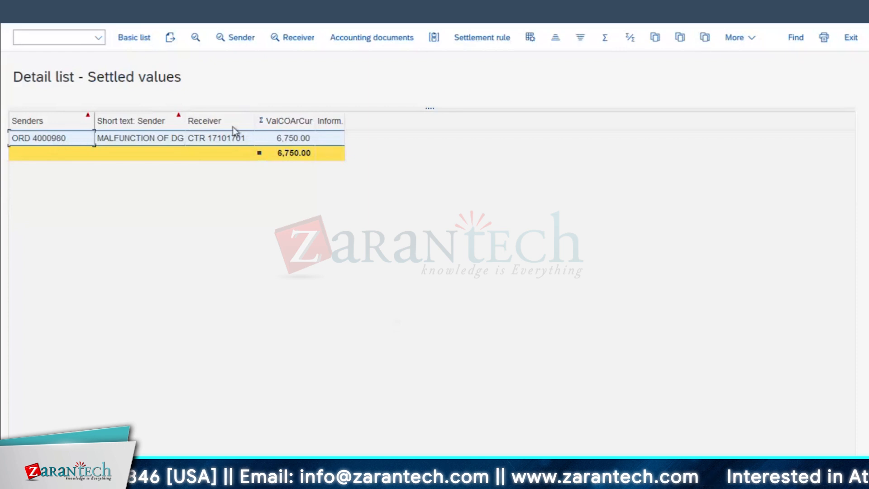
{"action": "left_click", "coordinate": [217, 141]}
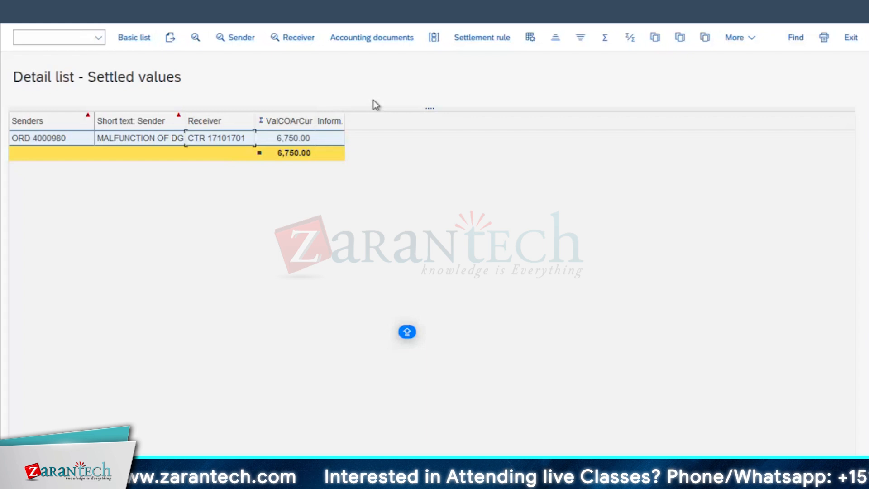
{"action": "left_click", "coordinate": [41, 139]}
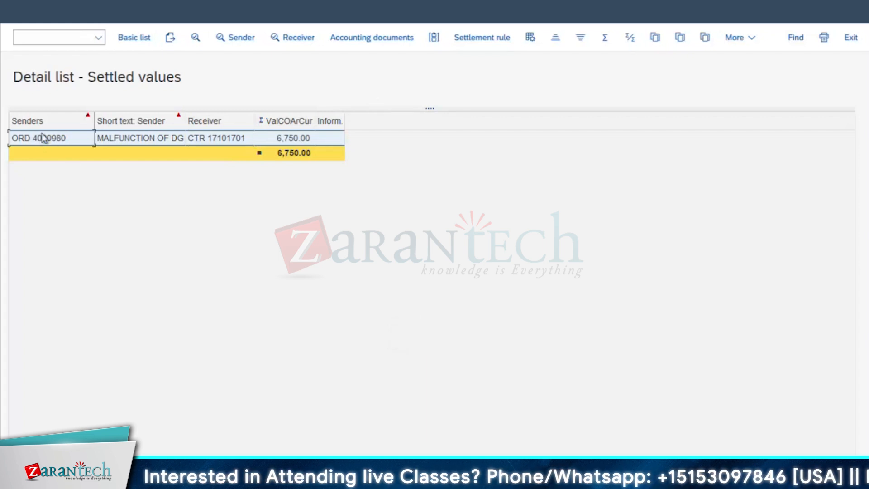
{"action": "left_click", "coordinate": [214, 140]}
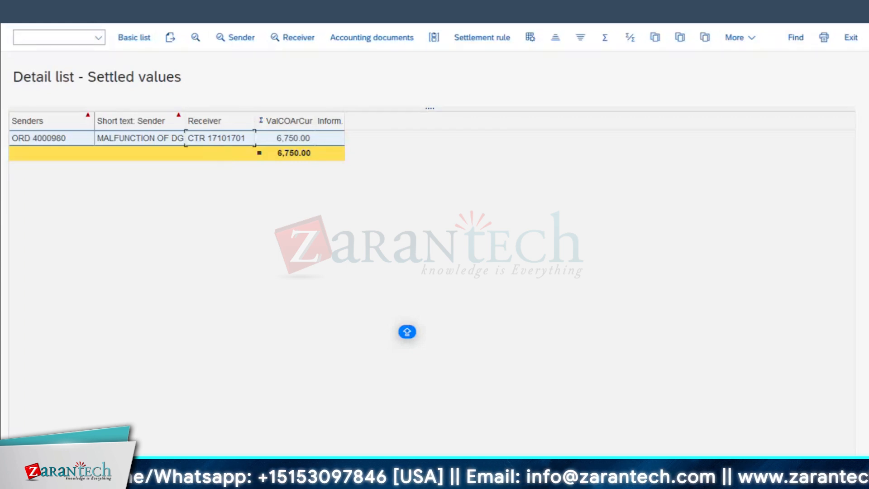
{"action": "left_click", "coordinate": [48, 139]}
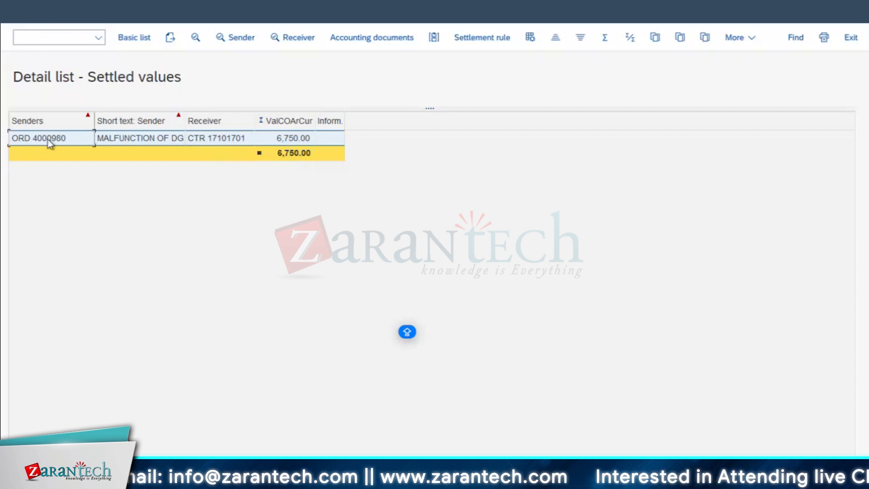
{"action": "left_click", "coordinate": [203, 140]}
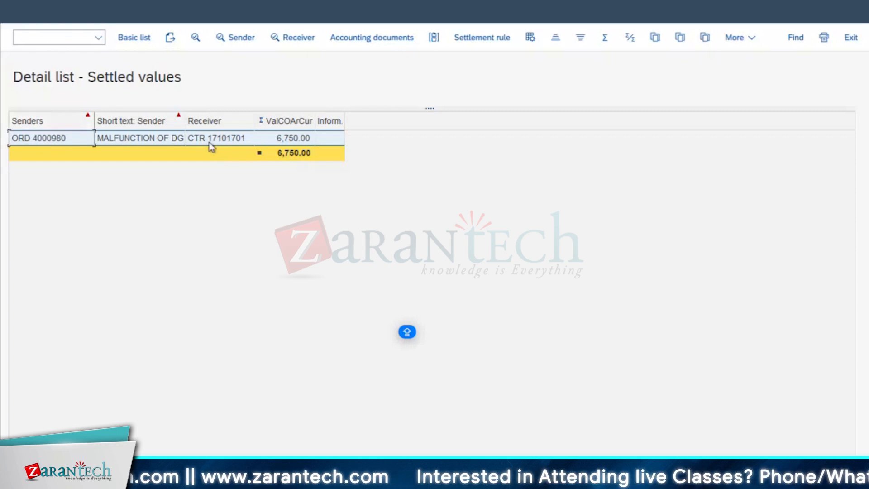
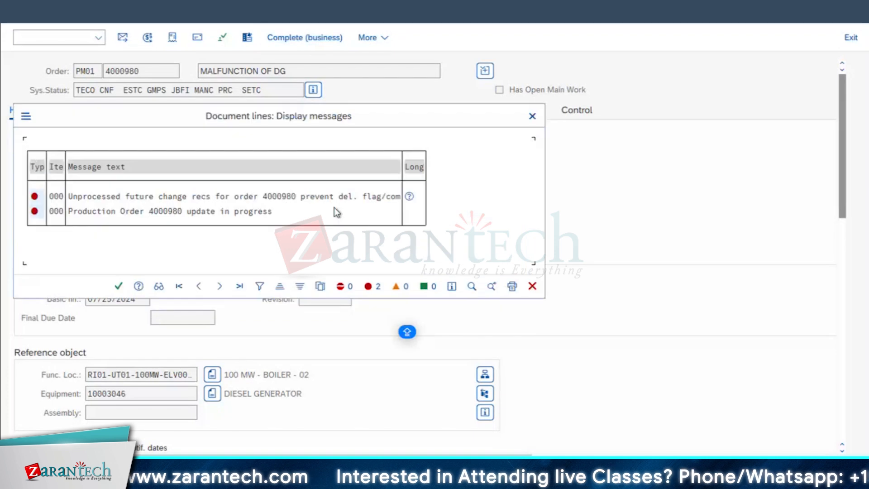
Close the completion log and the technical completion notice, and review the maintenance order's header data
{"action": "left_click", "coordinate": [118, 286]}
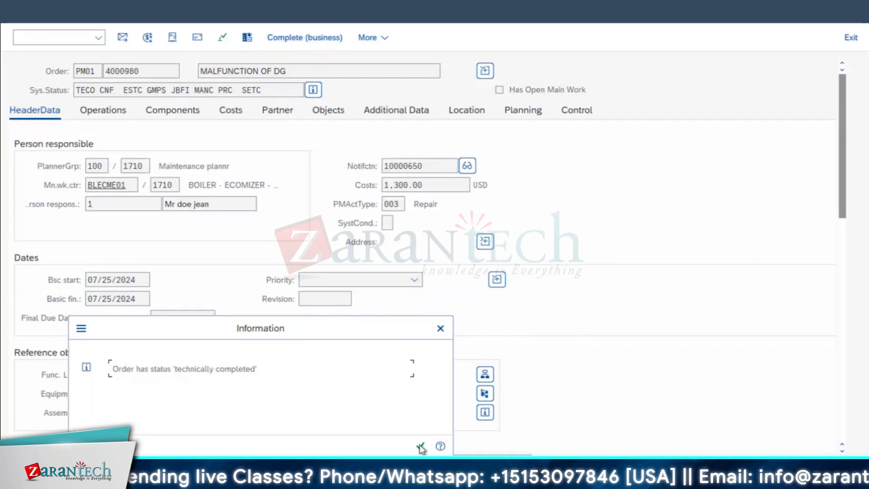
{"action": "key", "text": "Return"}
{"action": "scroll", "coordinate": [546, 221], "scroll_direction": "down", "scroll_amount": 10}
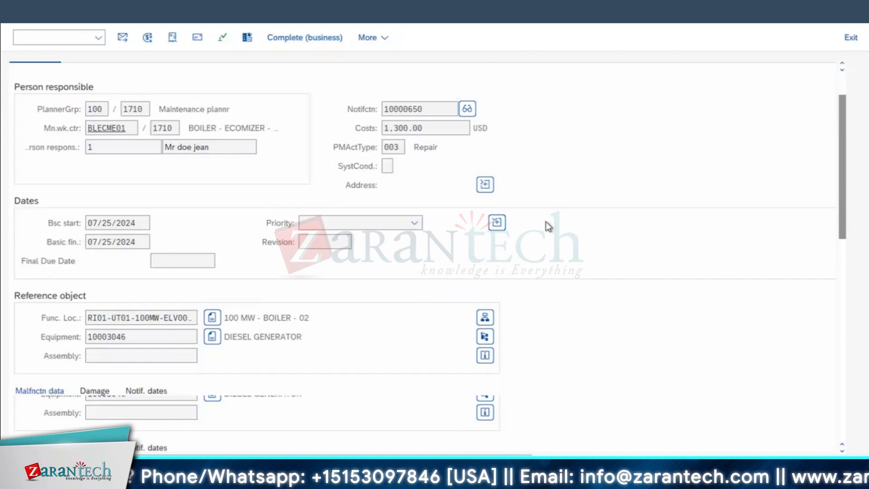
{"action": "scroll", "coordinate": [545, 225], "scroll_direction": "up", "scroll_amount": 10}
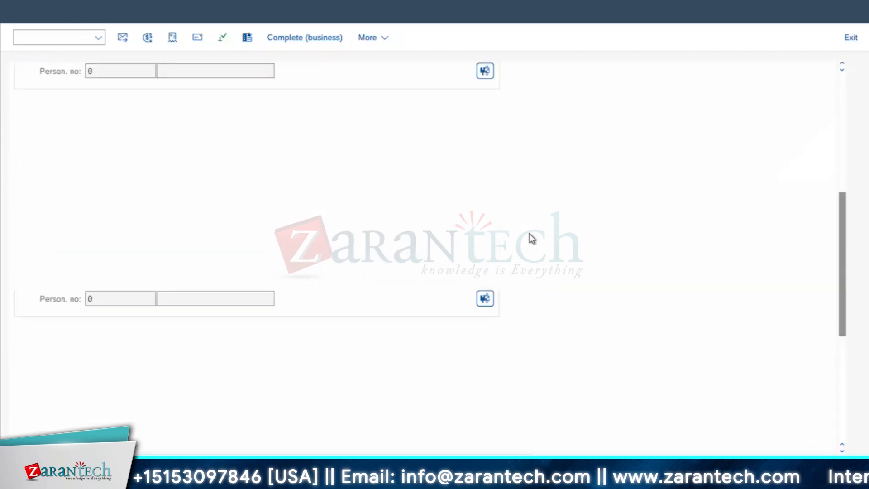
View the order's operations and components, narrowing the fixed column area of the component list
{"action": "left_click", "coordinate": [104, 111]}
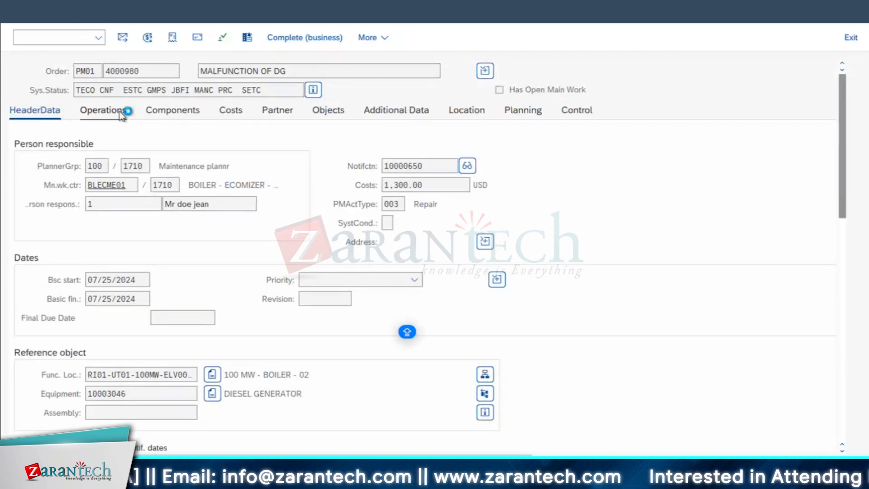
{"action": "left_click", "coordinate": [172, 129]}
{"action": "left_click_drag", "start_coordinate": [298, 183], "coordinate": [191, 181]}
Open the order's settlement rule and examine the First Used and Last Used periods of its distribution rule
{"action": "left_click", "coordinate": [82, 38]}
{"action": "mouse_move", "coordinate": [101, 120]}
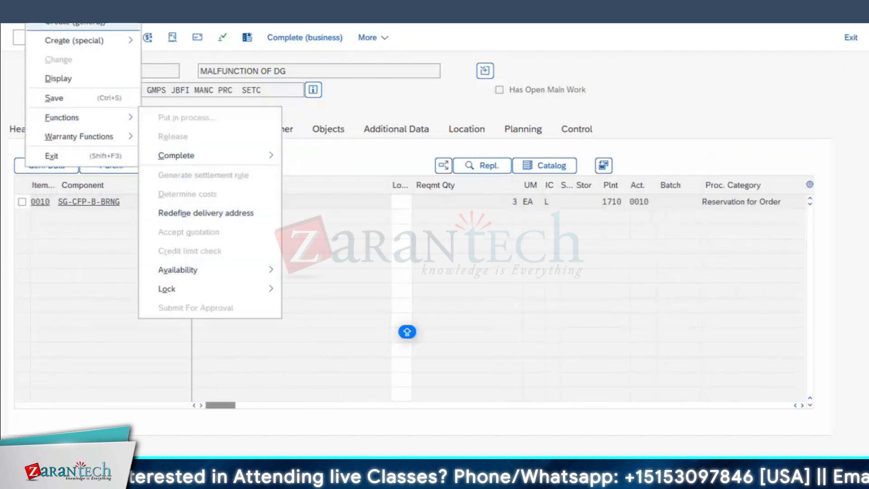
{"action": "mouse_move", "coordinate": [129, 9]}
{"action": "left_click", "coordinate": [146, 39]}
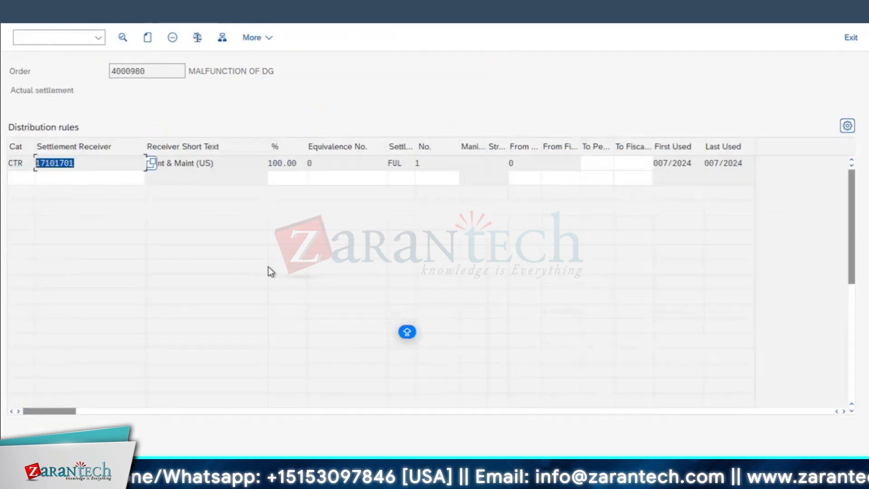
{"action": "left_click", "coordinate": [687, 168]}
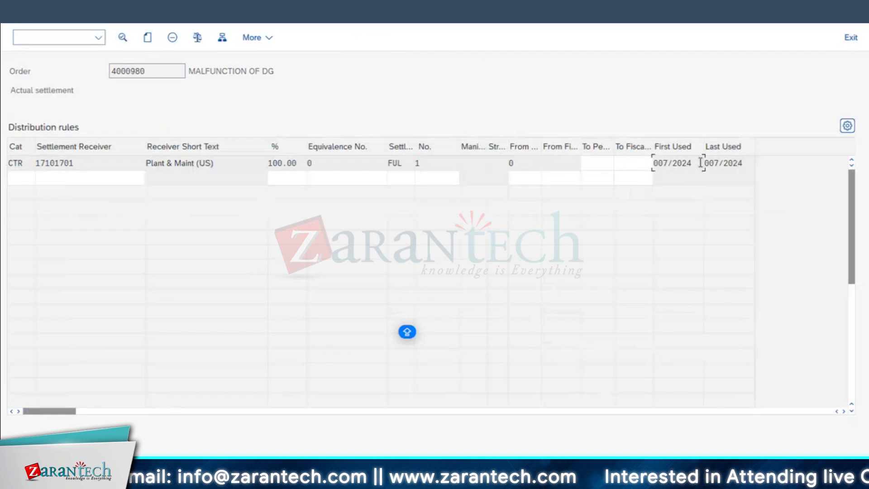
{"action": "left_click_drag", "start_coordinate": [700, 163], "coordinate": [651, 164]}
{"action": "left_click_drag", "start_coordinate": [739, 164], "coordinate": [503, 174]}
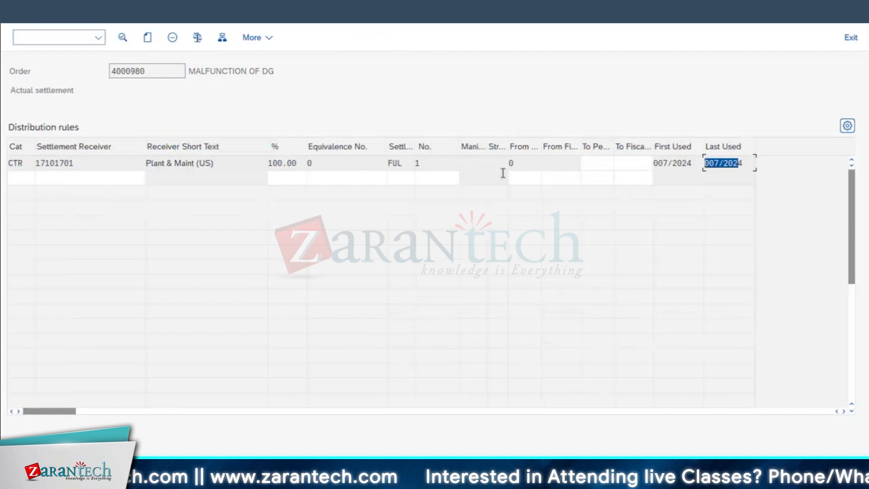
{"action": "left_click", "coordinate": [655, 162]}
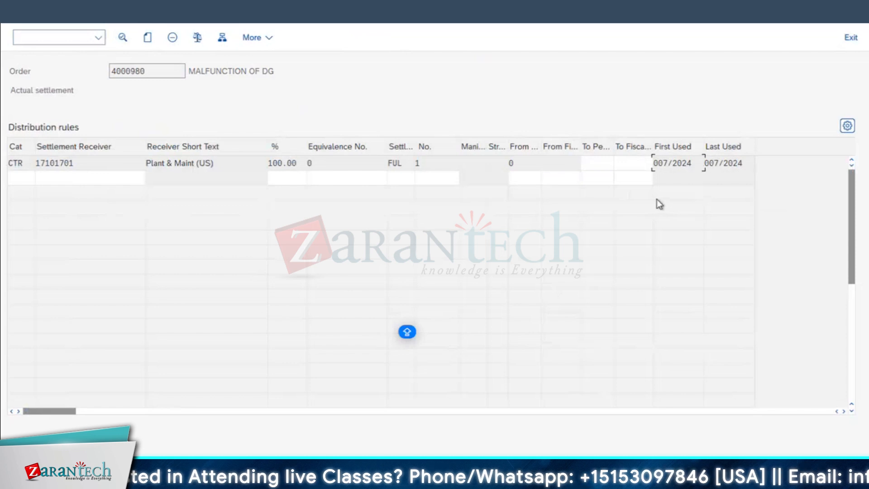
{"action": "left_click_drag", "start_coordinate": [699, 163], "coordinate": [501, 175]}
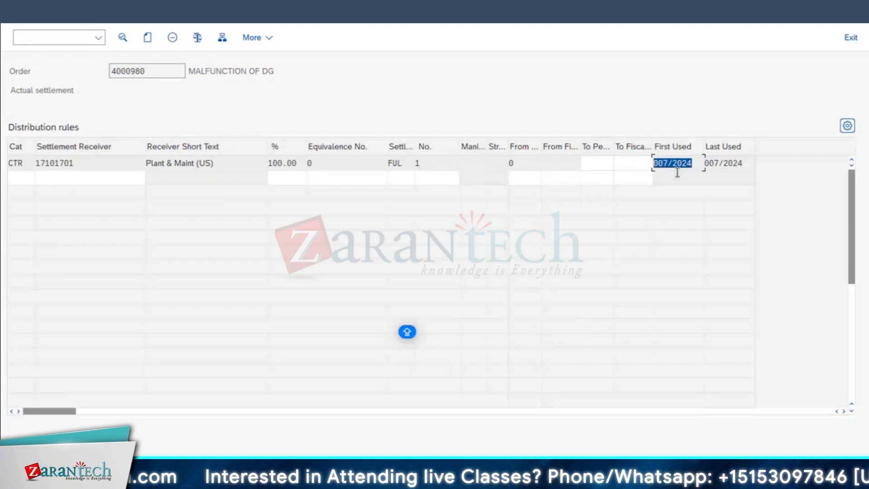
Return to the order's component list, try to complete the order for business, and check the completion log
{"action": "key", "text": "F3"}
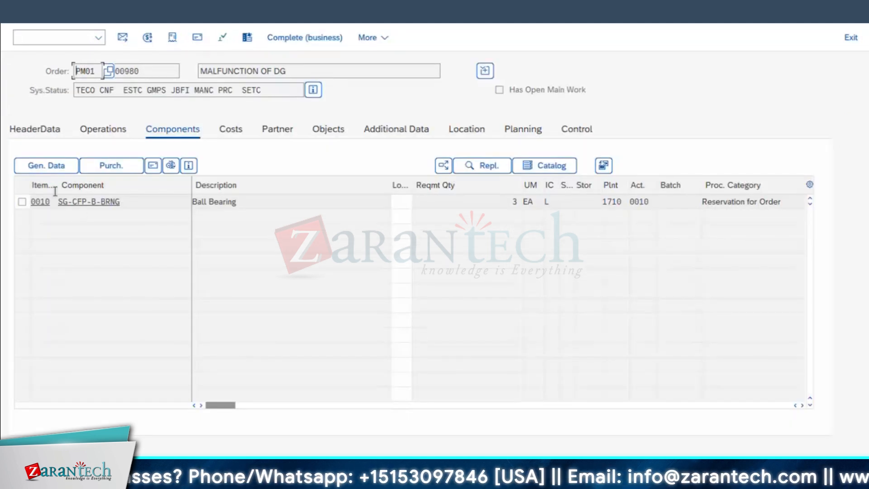
{"action": "double_click", "coordinate": [71, 200]}
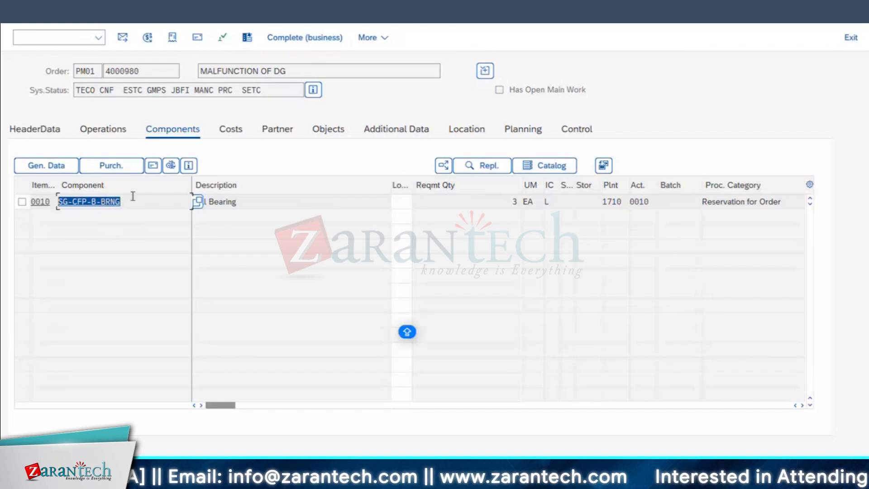
{"action": "left_click", "coordinate": [301, 38]}
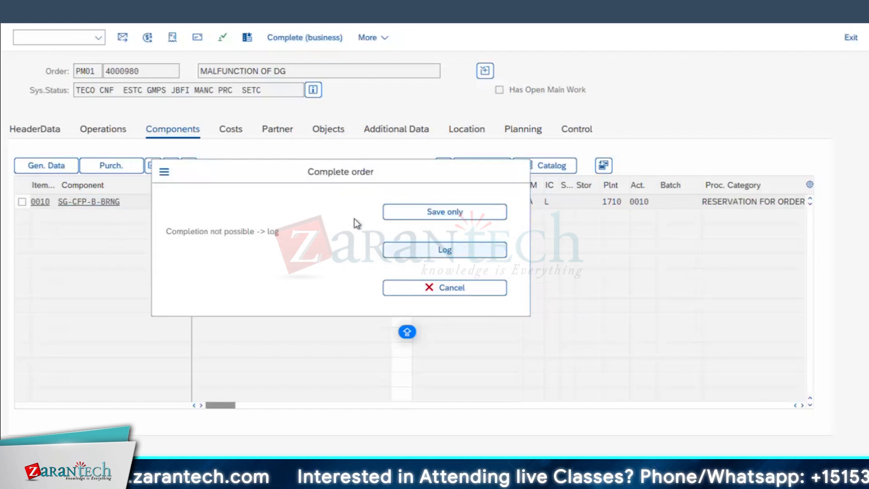
{"action": "key", "text": "Return"}
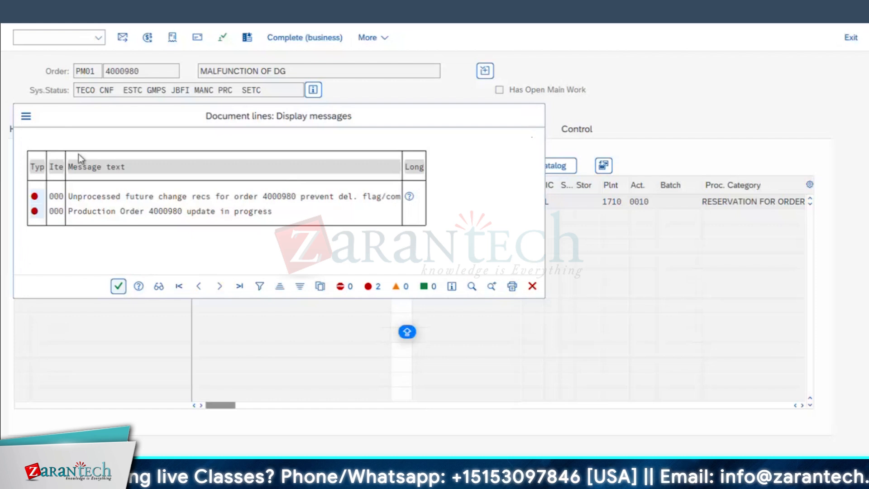
{"action": "left_click", "coordinate": [118, 286]}
{"action": "left_click", "coordinate": [441, 328]}
Leave the maintenance order transaction for SAP Easy Access and switch to the Excel workbook with the process notes
{"action": "key", "text": "F3"}
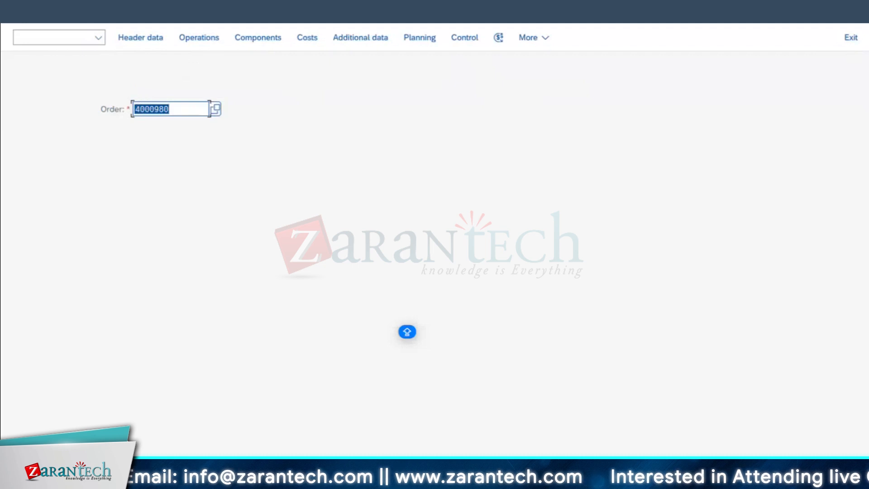
{"action": "key", "text": "F3"}
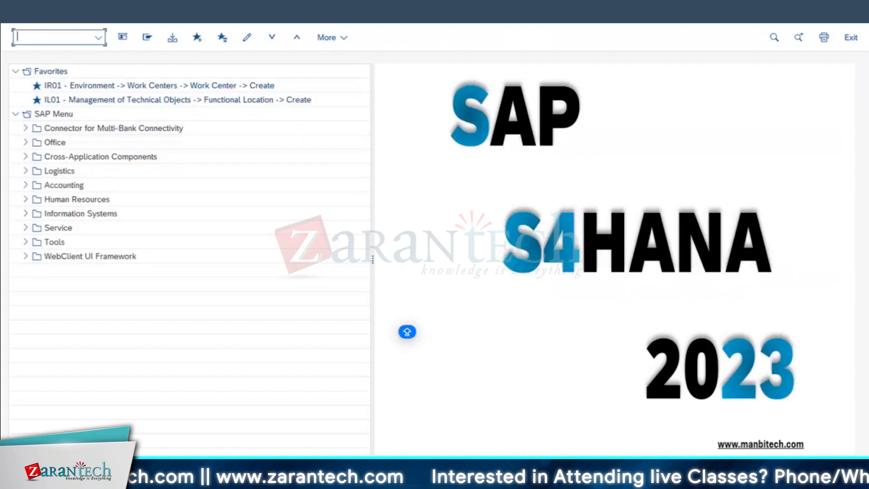
{"action": "left_click", "coordinate": [300, 477]}
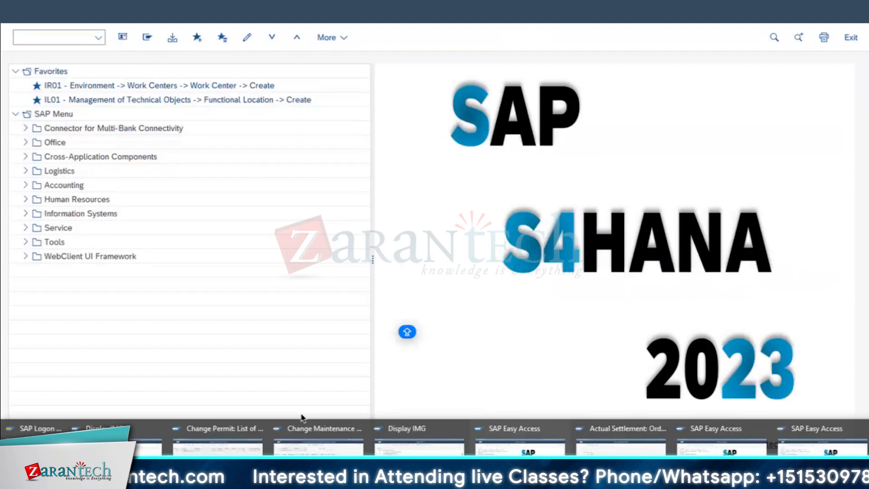
{"action": "key", "text": "super+Tab"}
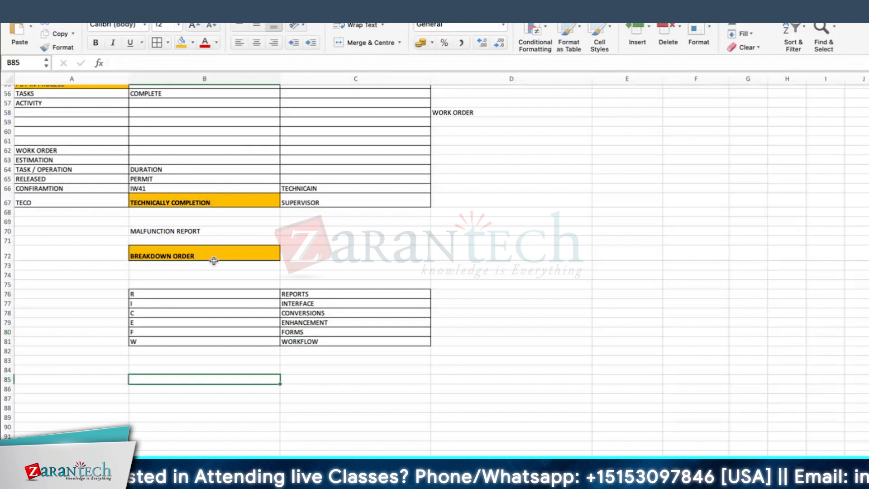
Format the MALFUNCTION REPORT cell B70 with an orange fill and bold text
{"action": "left_click", "coordinate": [183, 232]}
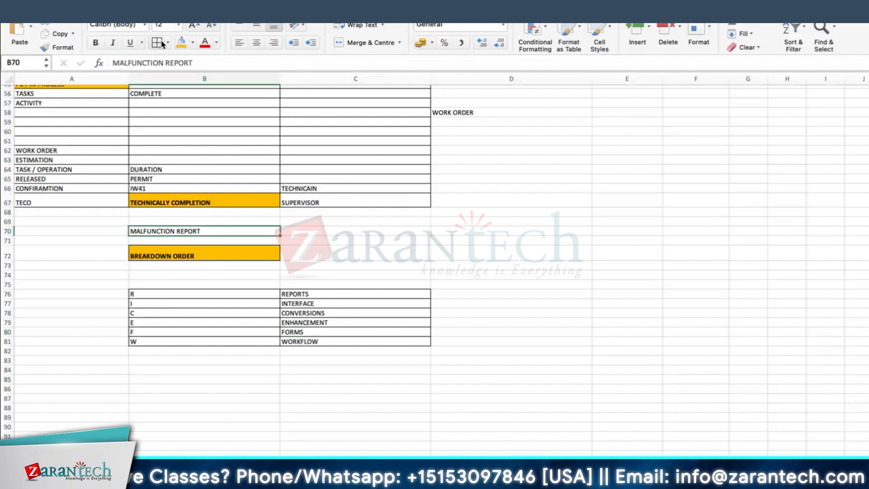
{"action": "left_click", "coordinate": [181, 42]}
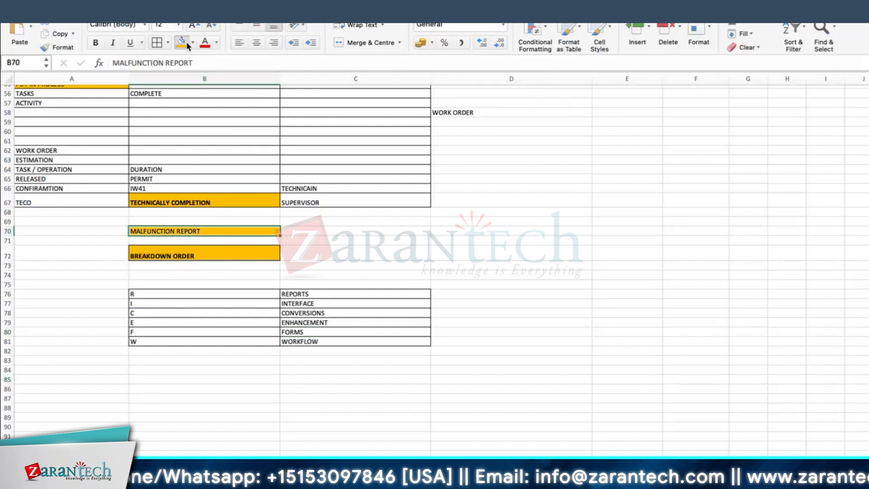
{"action": "left_click", "coordinate": [440, 258]}
{"action": "left_click", "coordinate": [168, 232]}
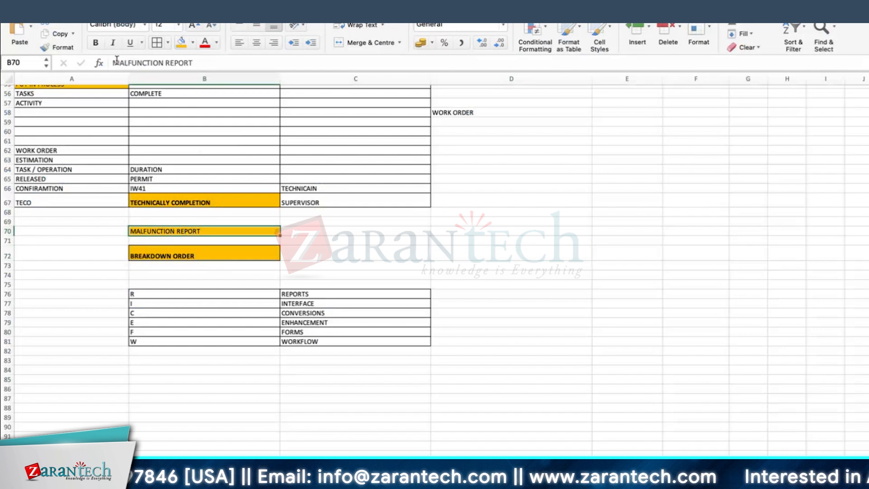
{"action": "left_click", "coordinate": [96, 42]}
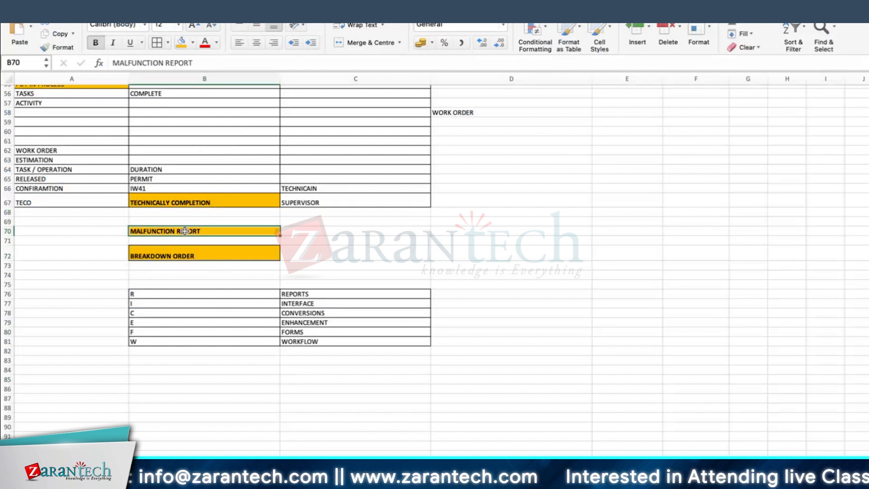
{"action": "left_click", "coordinate": [189, 254]}
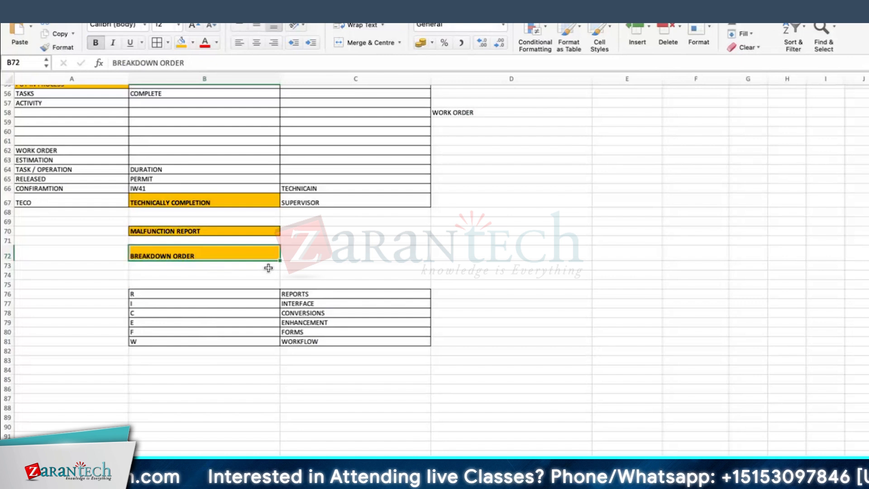
{"action": "left_click", "coordinate": [303, 254]}
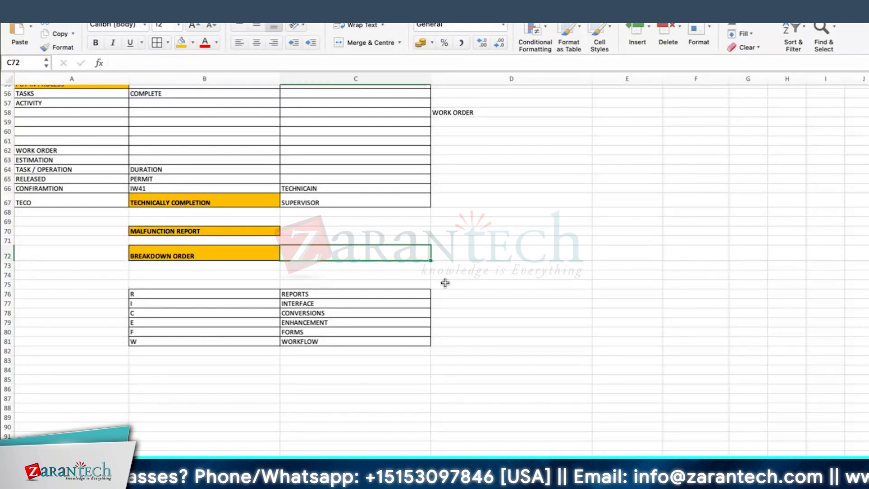
Enter REPAIR & REPORT MALFUNCTION in cell B86 and give the cell an orange fill and borders
{"action": "left_click", "coordinate": [247, 389]}
{"action": "type", "text": "REPAIR "}
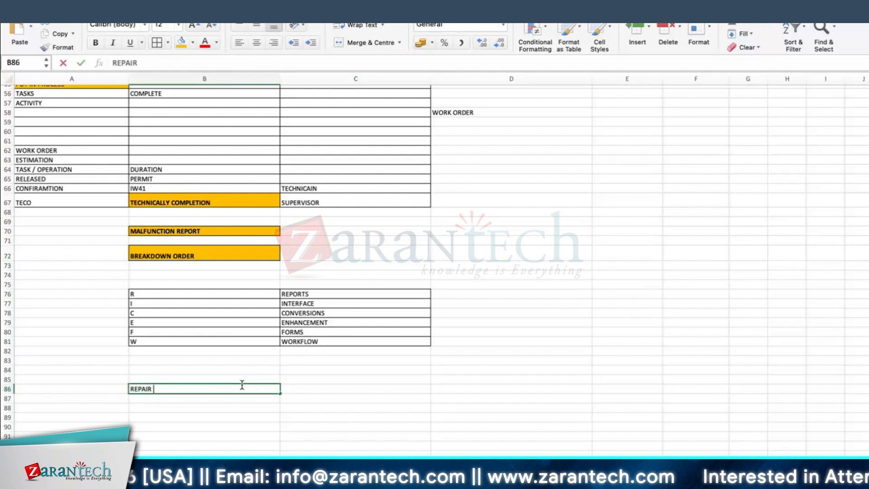
{"action": "type", "text": "&"}
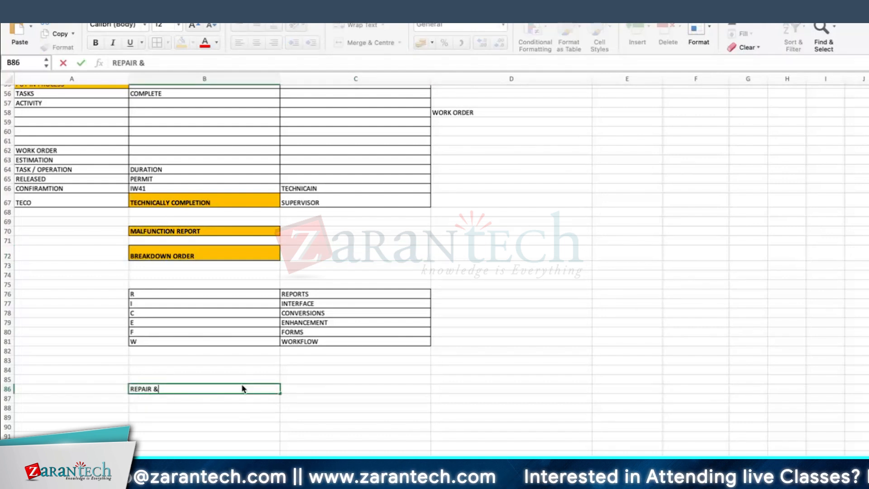
{"action": "type", "text": " REPORT MAL"}
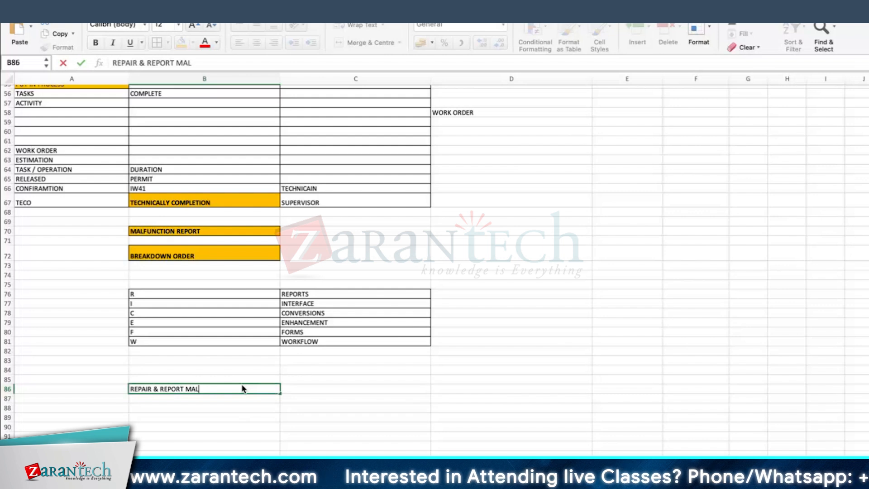
{"action": "type", "text": "FUNCTION"}
{"action": "key", "text": "Return"}
{"action": "left_click", "coordinate": [243, 388]}
{"action": "left_click", "coordinate": [183, 45]}
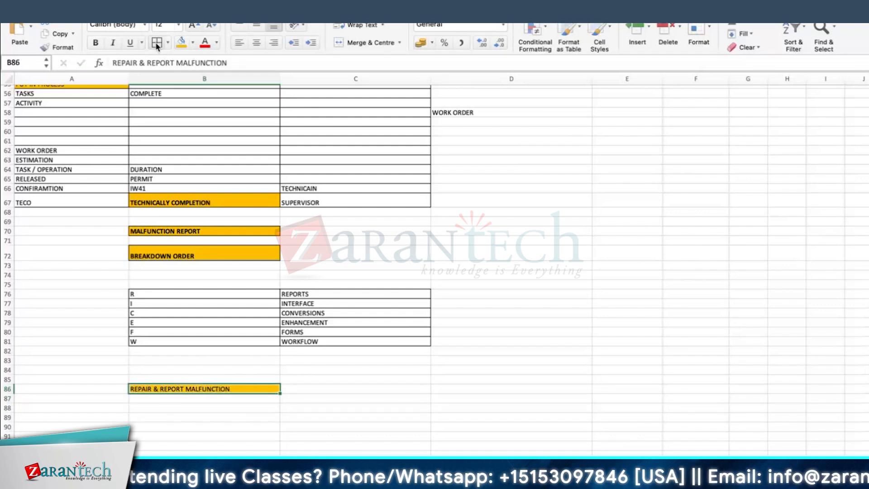
{"action": "left_click", "coordinate": [451, 390]}
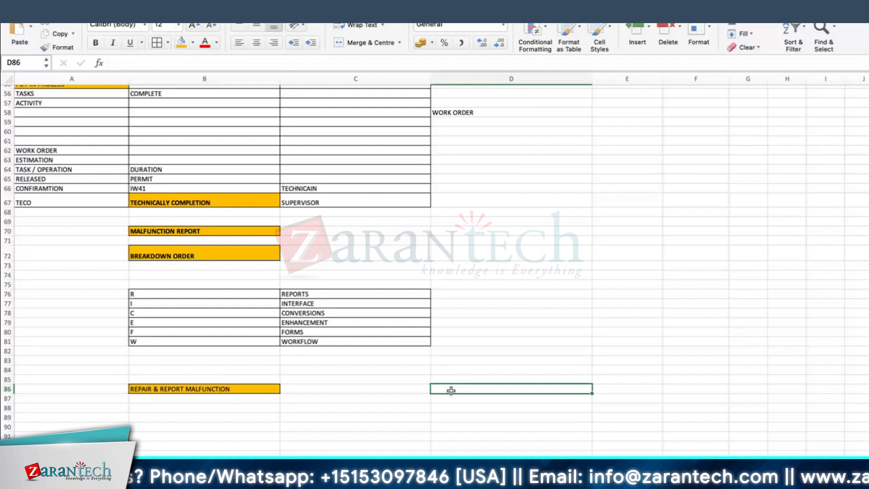
Enter PHASE MODEL in cell E68 and format it with bold text and an orange fill
{"action": "scroll", "coordinate": [495, 159], "scroll_direction": "down", "scroll_amount": 3}
{"action": "scroll", "coordinate": [631, 223], "scroll_direction": "up", "scroll_amount": 3}
{"action": "left_click", "coordinate": [632, 214]}
{"action": "type", "text": "PHASE MODEL"}
{"action": "key", "text": "Return"}
{"action": "left_click", "coordinate": [633, 214]}
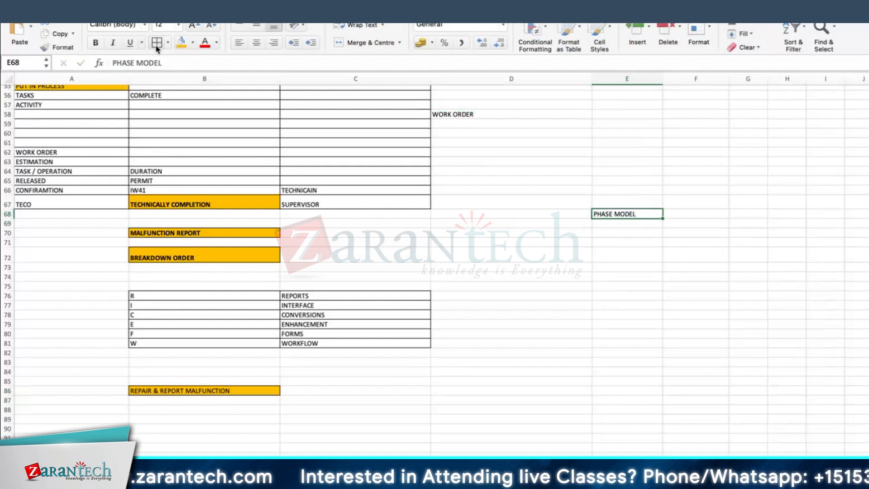
{"action": "left_click", "coordinate": [96, 42]}
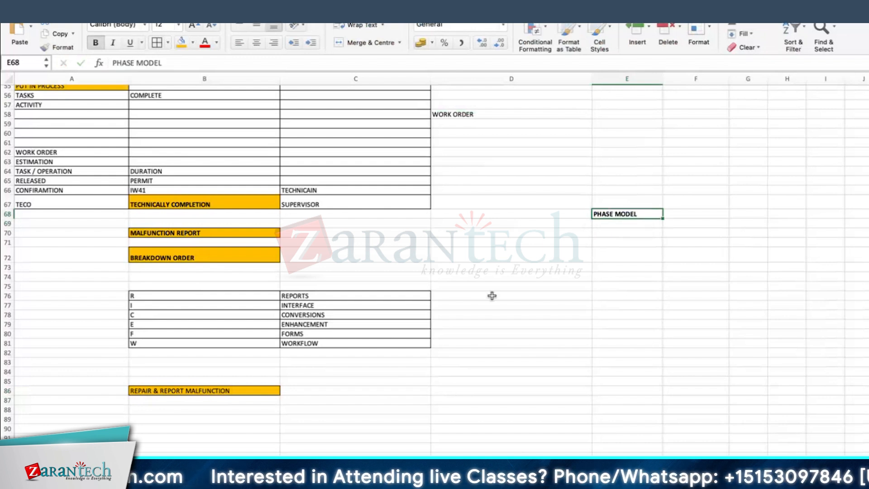
{"action": "left_click", "coordinate": [181, 43]}
Make the REPAIR & REPORT MALFUNCTION text in B86 bold and enter FIORI APP in cell D86
{"action": "scroll", "coordinate": [727, 249], "scroll_direction": "down", "scroll_amount": 5}
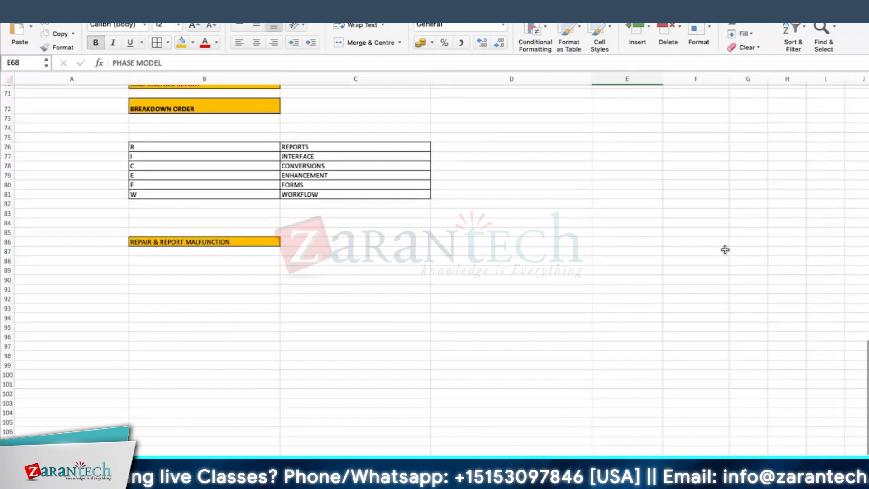
{"action": "left_click", "coordinate": [174, 241]}
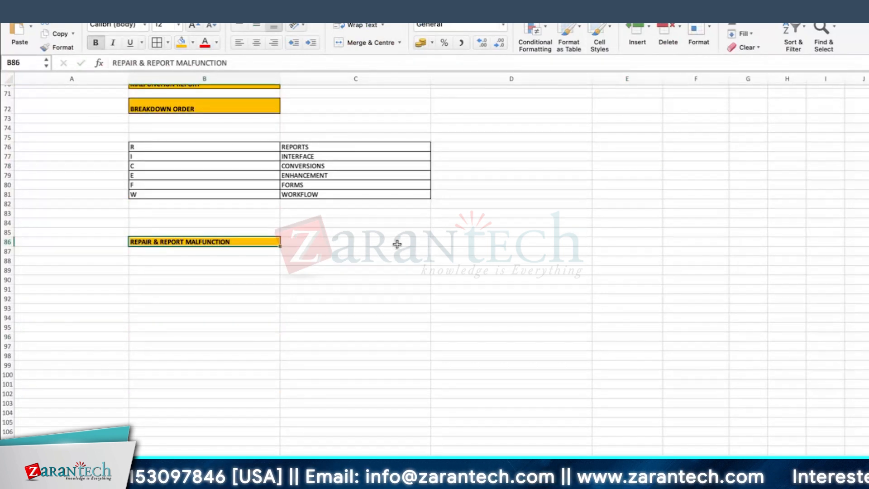
{"action": "left_click", "coordinate": [473, 243]}
{"action": "type", "text": "FIORI"}
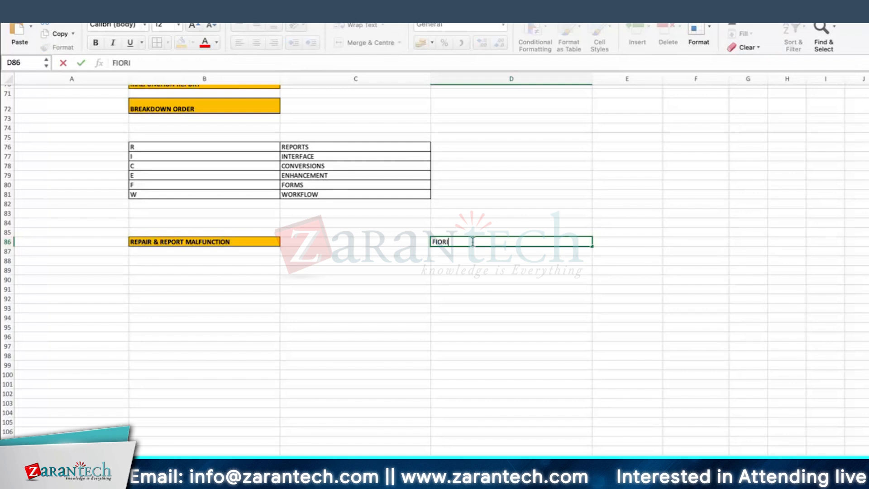
{"action": "type", "text": " APP"}
Enter SHUTDOWN ORDER in cell B90, correcting the misspelled first word
{"action": "left_click", "coordinate": [133, 280]}
{"action": "type", "text": "SHI"}
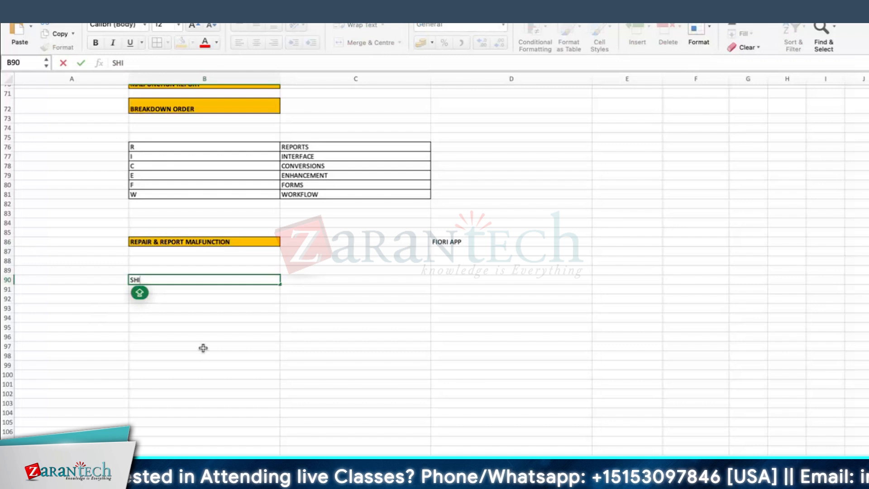
{"action": "key", "text": "BackSpace"}
{"action": "type", "text": "UTODWN"}
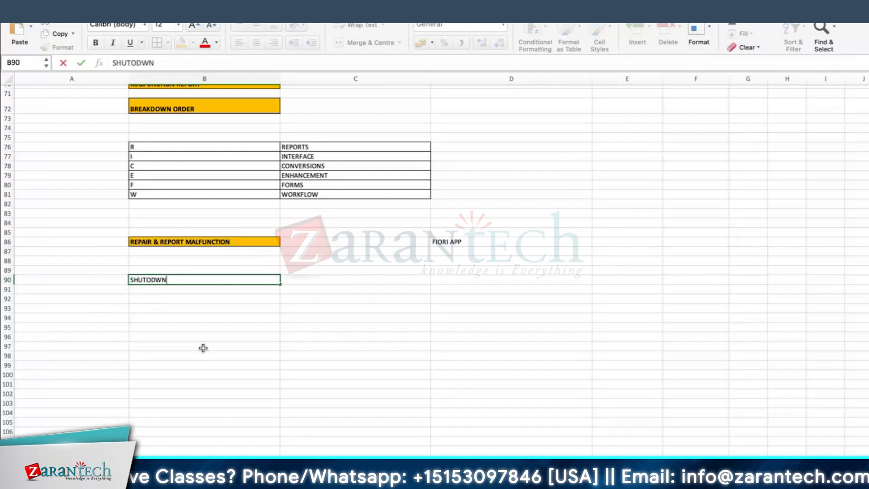
{"action": "type", "text": " ORDER '"}
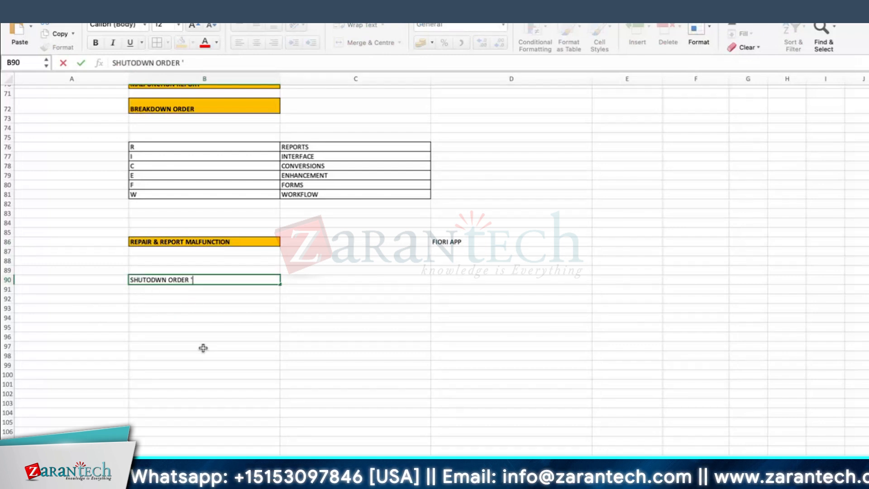
{"action": "key", "text": "BackSpace"}
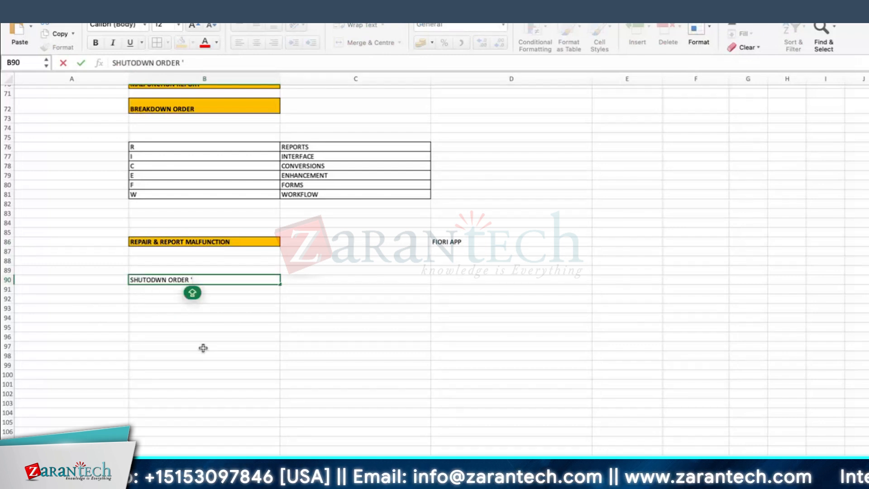
{"action": "key", "text": "BackSpace"}
{"action": "key", "text": "Right"}
{"action": "type", "text": "O"}
{"action": "key", "text": "Return"}
Format the SHUTDOWN ORDER cell B90 with bold text, borders and an orange fill, and make row 90 slightly taller
{"action": "left_click", "coordinate": [150, 278]}
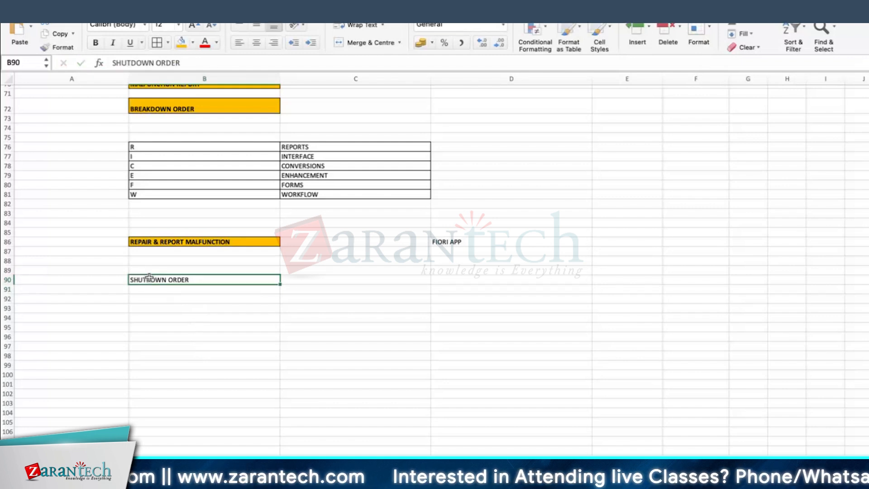
{"action": "left_click", "coordinate": [96, 43]}
{"action": "left_click_drag", "start_coordinate": [5, 287], "coordinate": [6, 289]}
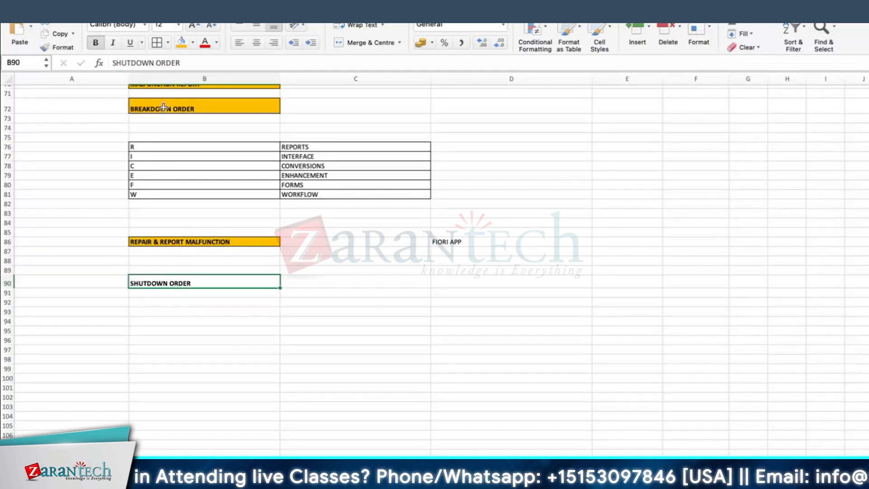
{"action": "left_click", "coordinate": [182, 43]}
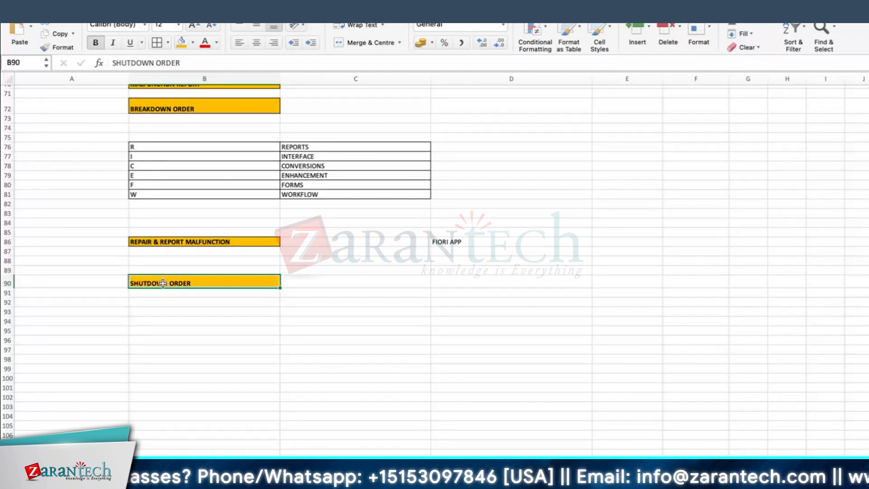
Enter REVISION in cell B93 and PM03 beside it in cell C93
{"action": "left_click", "coordinate": [149, 307]}
{"action": "left_click", "coordinate": [149, 313]}
{"action": "type", "text": "REVISION"}
{"action": "key", "text": "Return"}
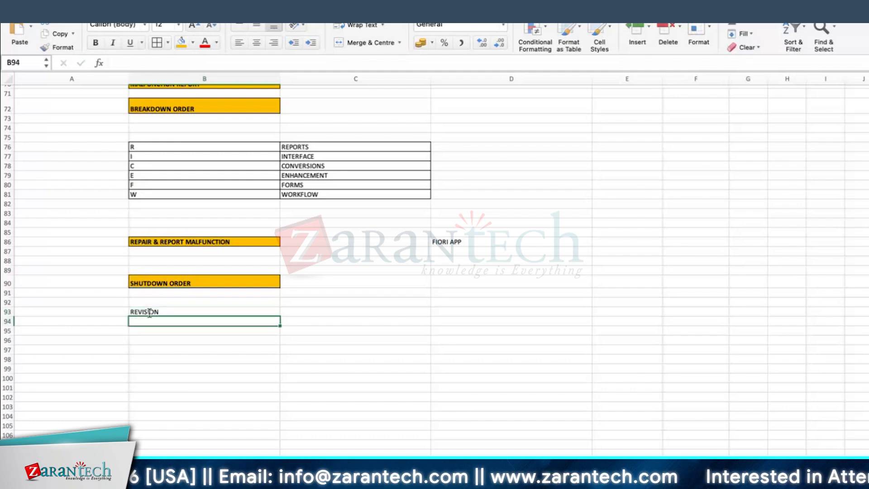
{"action": "left_click", "coordinate": [176, 286]}
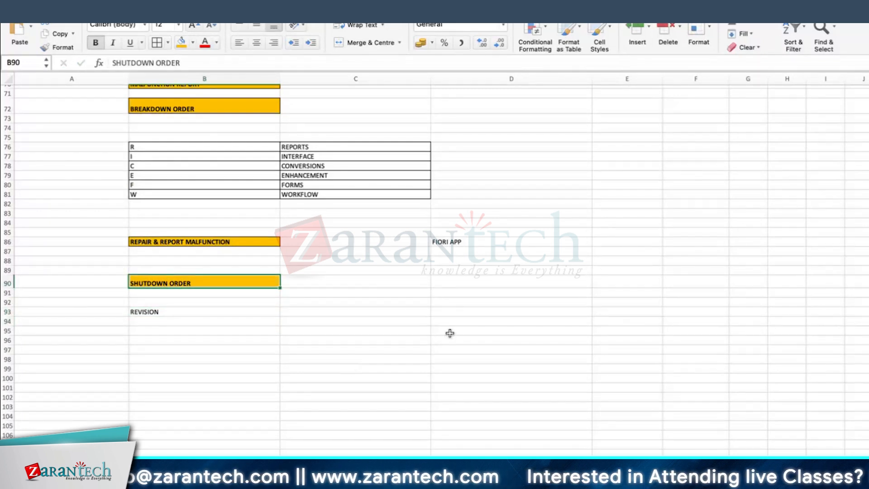
{"action": "left_click", "coordinate": [164, 311]}
{"action": "left_click", "coordinate": [338, 311]}
{"action": "type", "text": "PM03"}
{"action": "key", "text": "Return"}
Fill cells B93 and C93 with orange and make row 93 slightly taller
{"action": "left_click_drag", "start_coordinate": [289, 313], "coordinate": [234, 311]}
{"action": "left_click", "coordinate": [183, 47]}
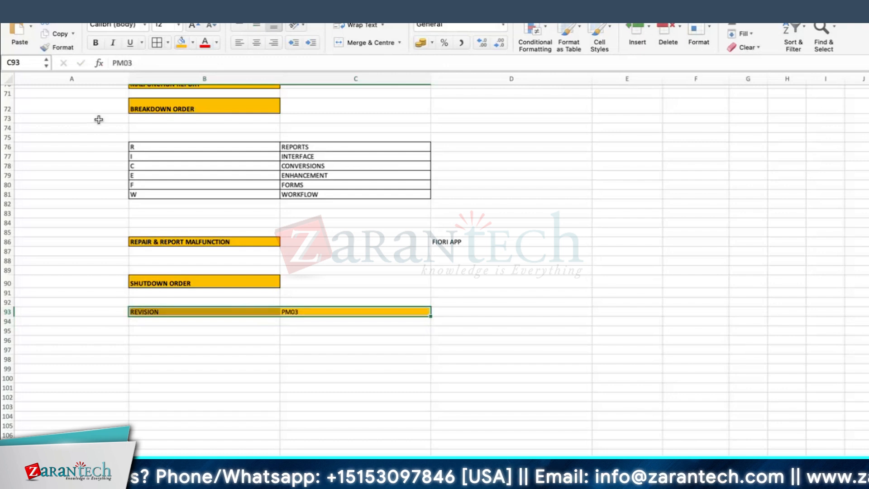
{"action": "left_click", "coordinate": [164, 311]}
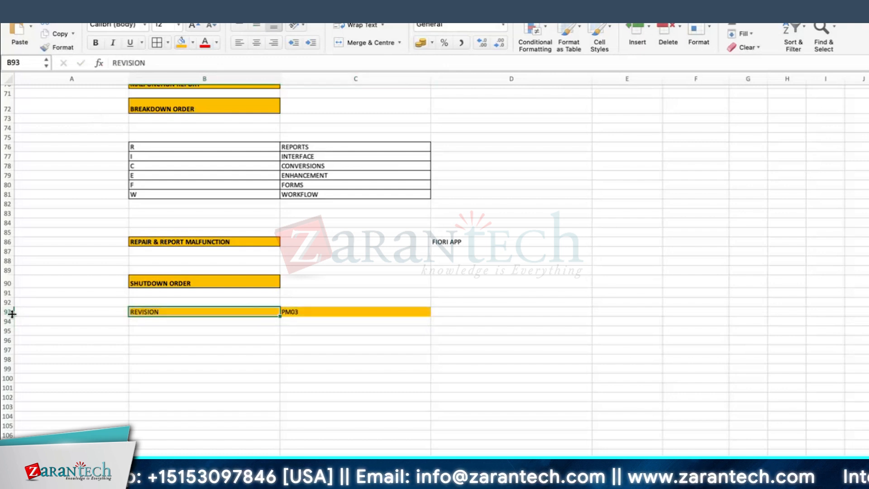
{"action": "left_click_drag", "start_coordinate": [11, 313], "coordinate": [12, 316]}
Enter ORDER TYPE in cell D93, beside the PM03 entry
{"action": "left_click", "coordinate": [389, 313]}
{"action": "left_click", "coordinate": [446, 313]}
{"action": "type", "text": "ORDER TYPE"}
{"action": "key", "text": "Return"}
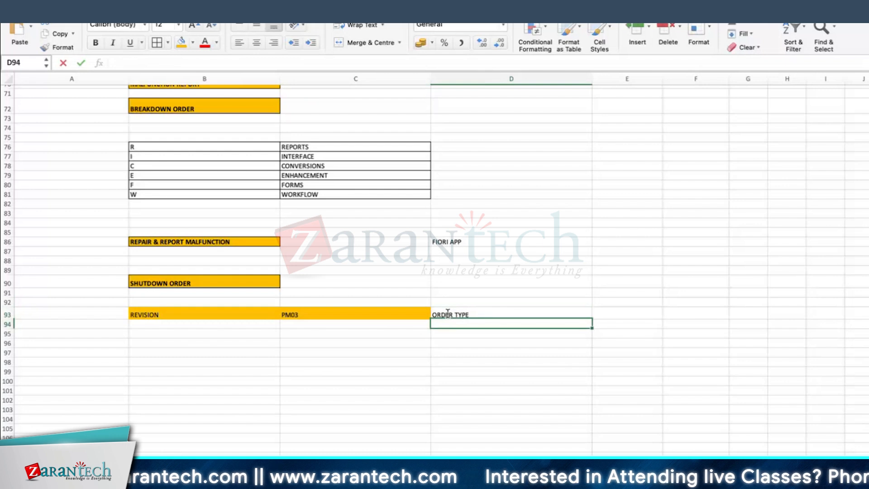
{"action": "left_click", "coordinate": [205, 315]}
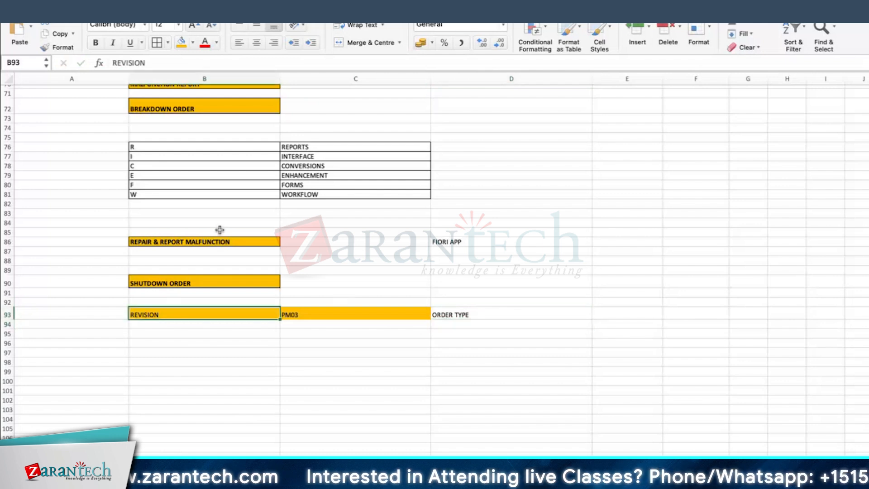
{"action": "left_click", "coordinate": [368, 253]}
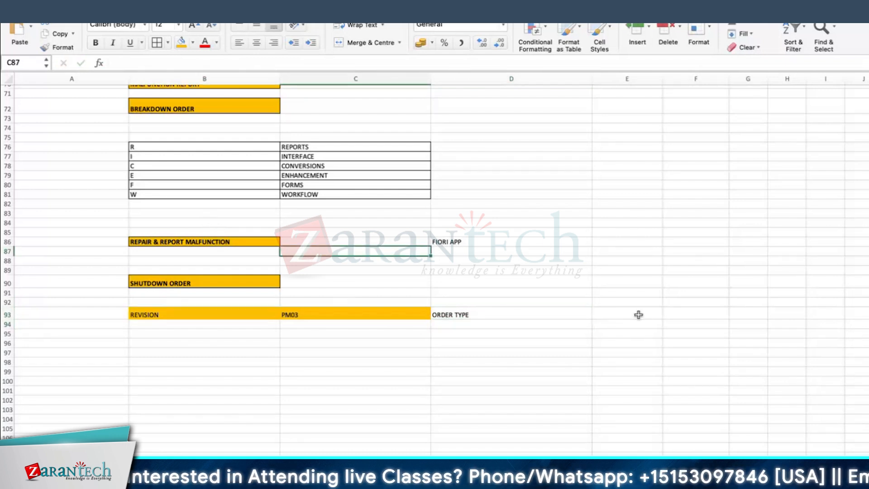
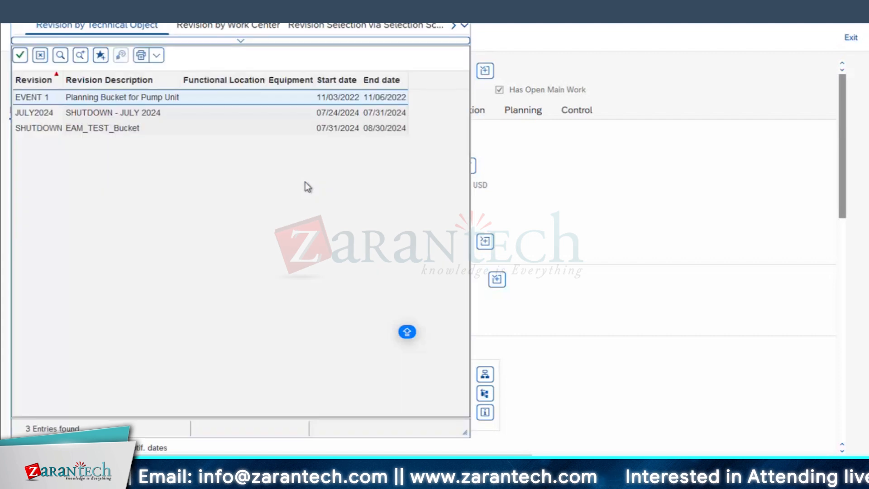
Assign the revision JULY2024 to the SHT DOWN MTNCE OF DG order and acknowledge the copying of its start and end dates
{"action": "left_click", "coordinate": [41, 116]}
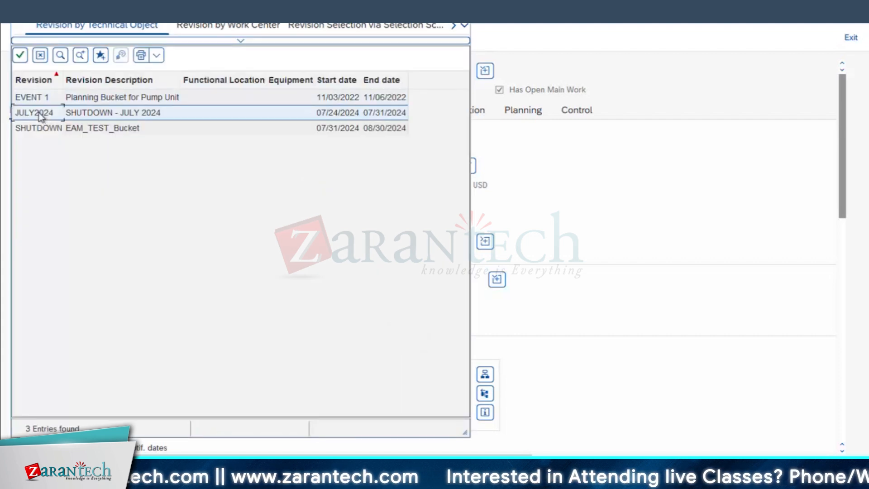
{"action": "double_click", "coordinate": [41, 116]}
{"action": "key", "text": "Return"}
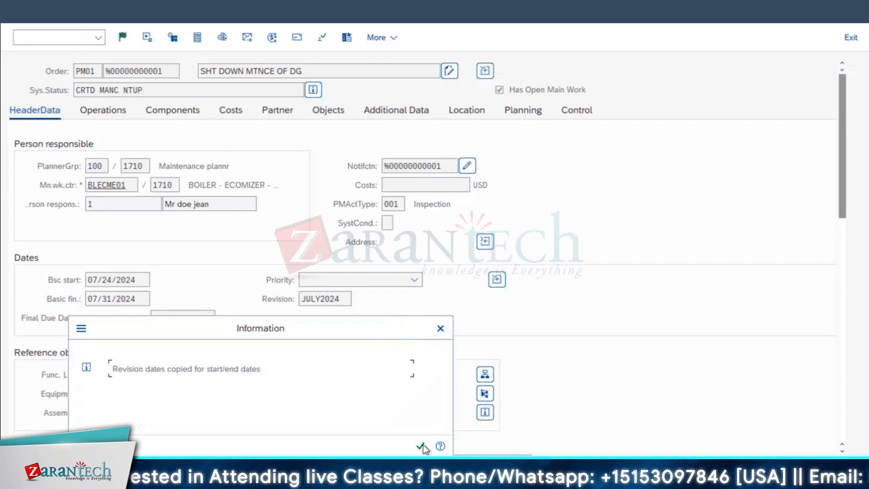
{"action": "left_click", "coordinate": [421, 448]}
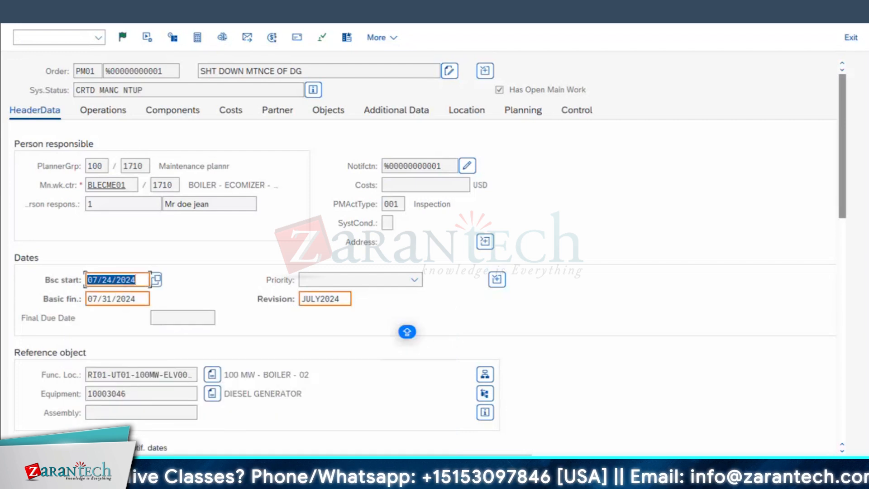
Try to set the order's basic start date to 07/25/2024
{"action": "left_click", "coordinate": [112, 283]}
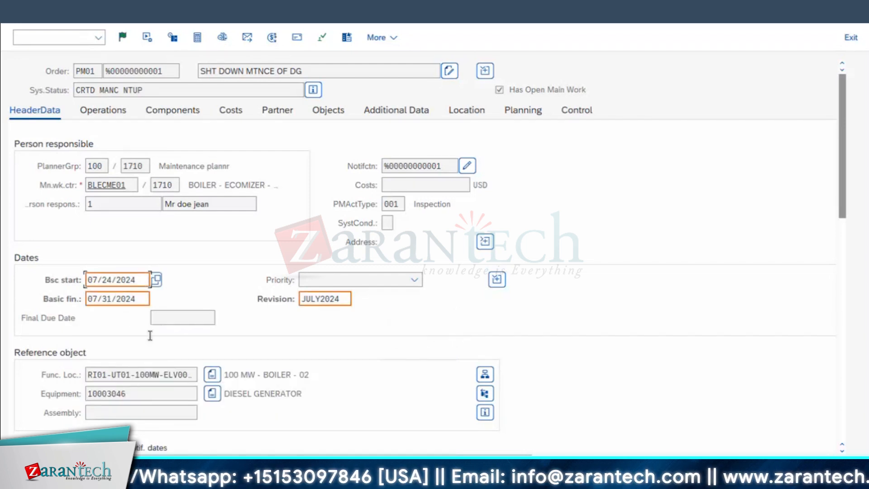
{"action": "key", "text": "BackSpace"}
{"action": "type", "text": "5"}
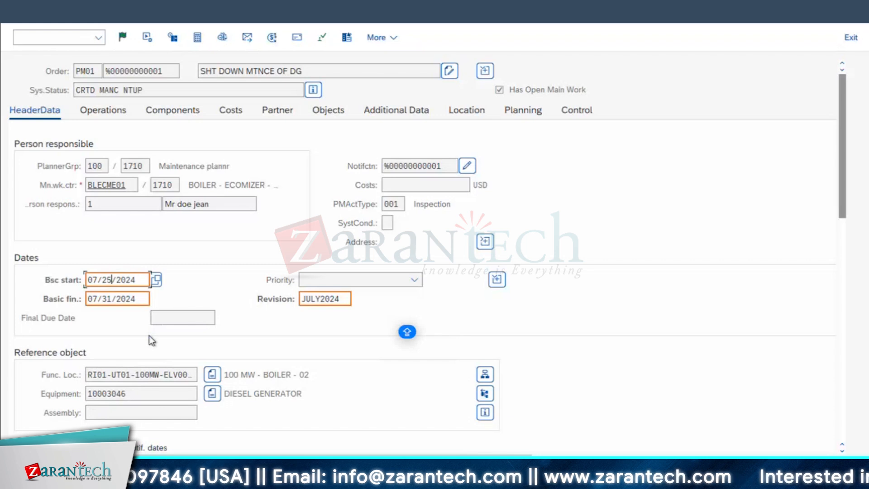
{"action": "key", "text": "Return"}
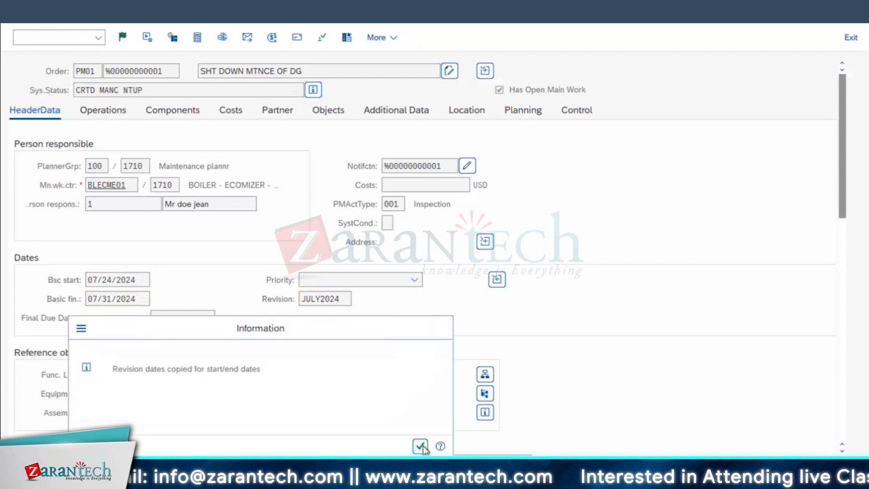
{"action": "left_click", "coordinate": [421, 448]}
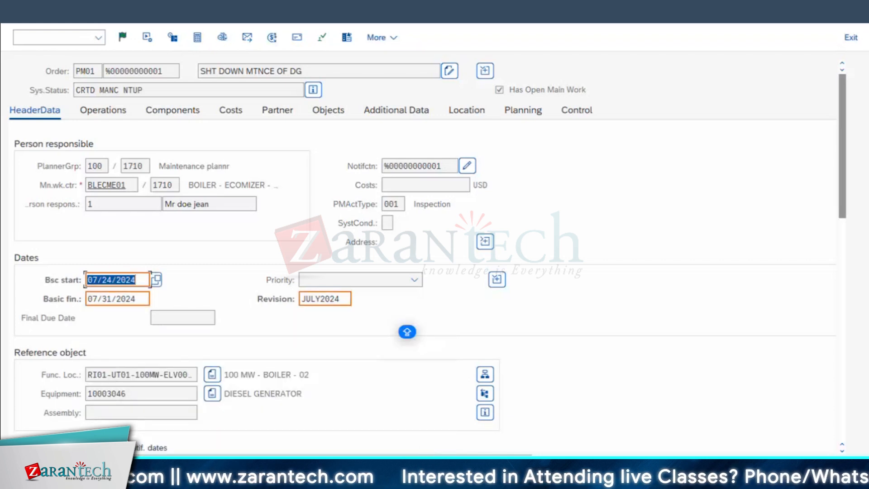
Accept the revision's dates for the order and set its estimated costs to 2,000 USD in the header data
{"action": "key", "text": "Return"}
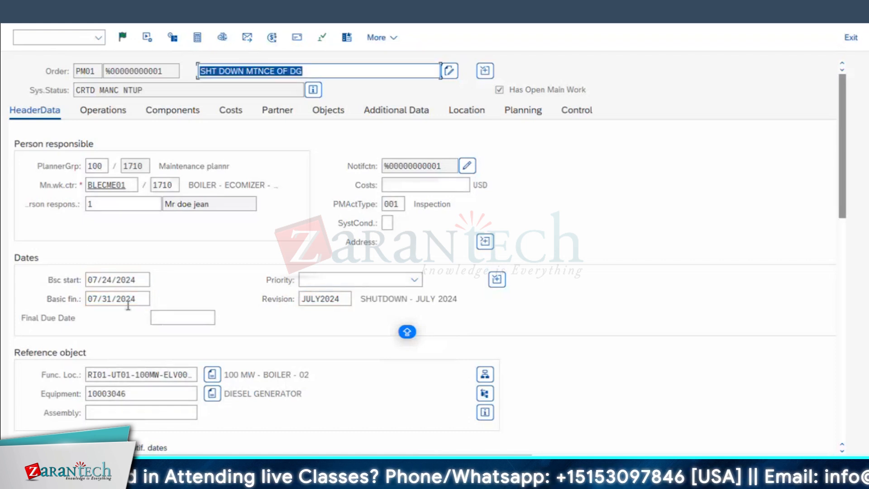
{"action": "scroll", "coordinate": [716, 324], "scroll_direction": "down", "scroll_amount": 5}
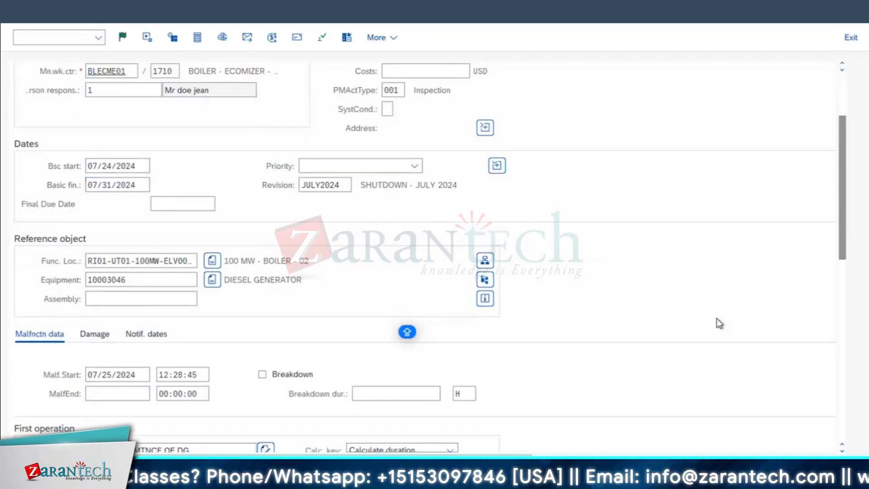
{"action": "scroll", "coordinate": [429, 286], "scroll_direction": "down", "scroll_amount": 5}
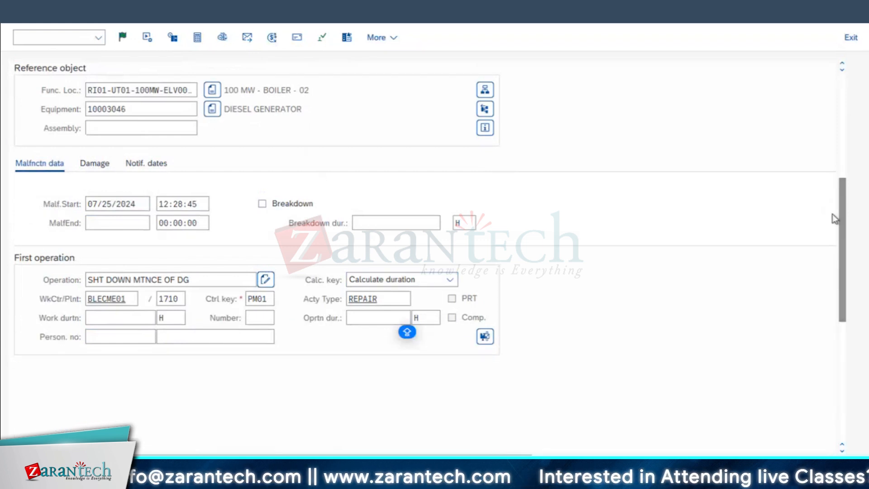
{"action": "scroll", "coordinate": [203, 207], "scroll_direction": "down", "scroll_amount": 2}
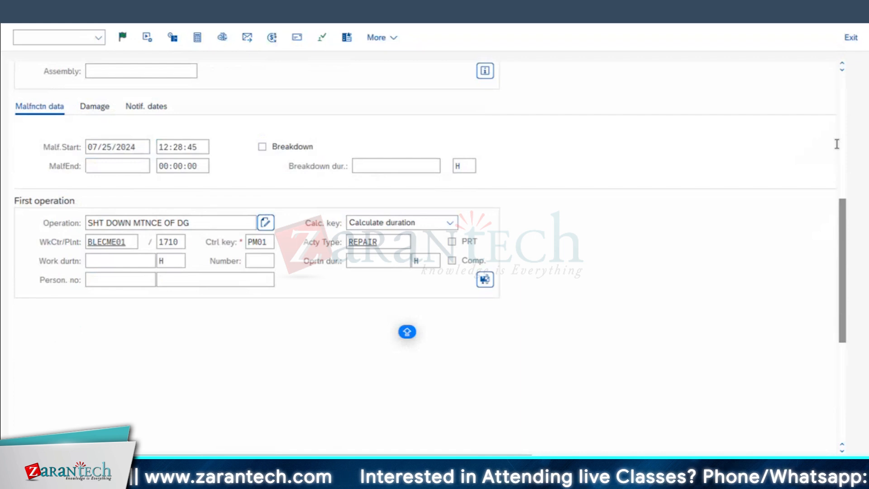
{"action": "scroll", "coordinate": [843, 242], "scroll_direction": "up", "scroll_amount": 4}
{"action": "scroll", "coordinate": [843, 181], "scroll_direction": "up", "scroll_amount": 5}
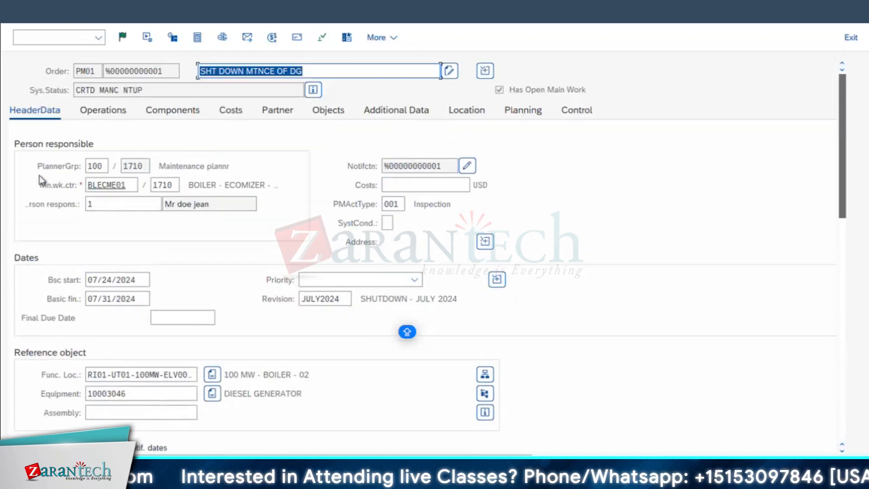
{"action": "left_click", "coordinate": [103, 111]}
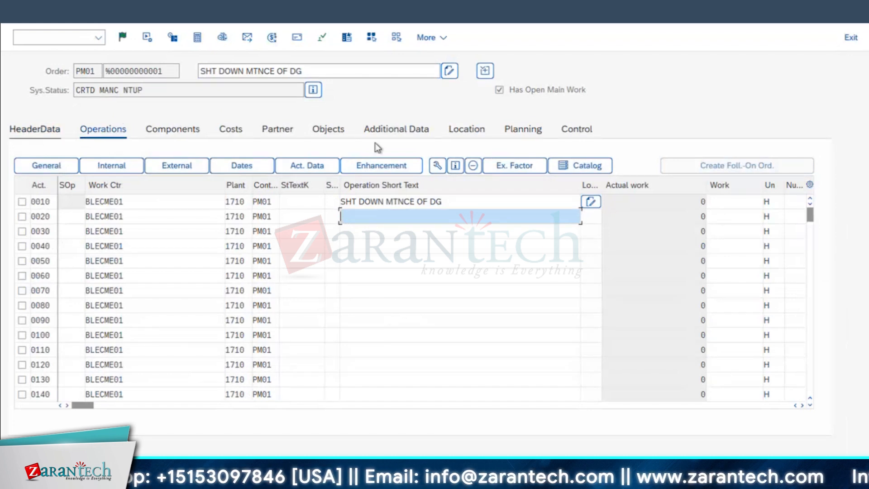
{"action": "left_click", "coordinate": [420, 189]}
{"action": "type", "text": "2,"}
{"action": "type", "text": "000"}
{"action": "key", "text": "Return"}
Enter CLEAN THE FILTER, CHANGE THE MOTOR and INSPECTION OF DG as short texts of operations 0010, 0020 and 0030
{"action": "left_click", "coordinate": [116, 113]}
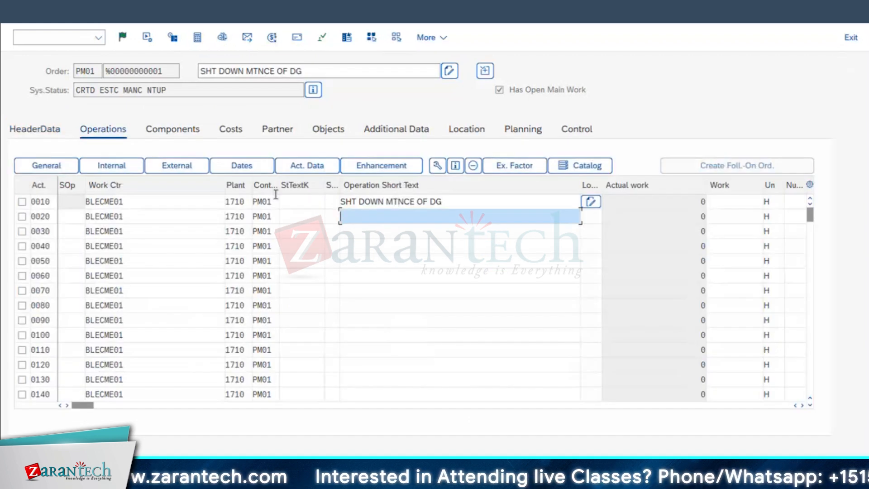
{"action": "type", "text": "CLE"}
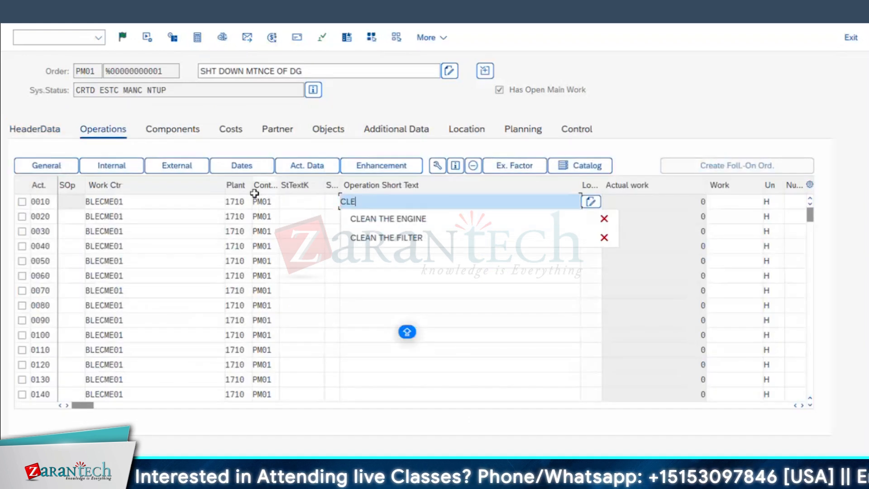
{"action": "type", "text": "AN THE FIL"}
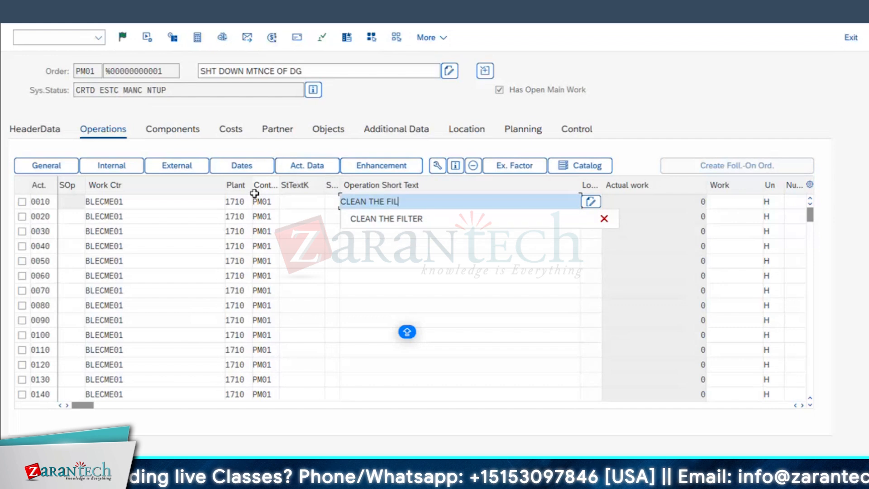
{"action": "type", "text": "TER"}
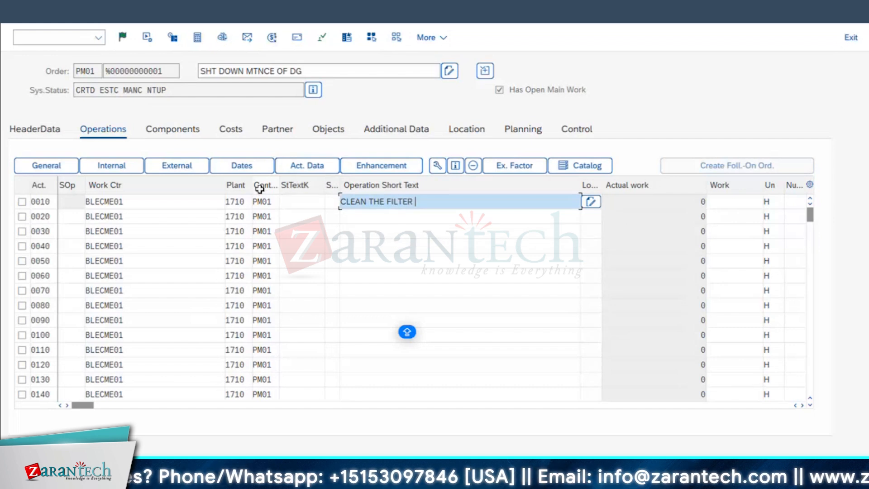
{"action": "left_click", "coordinate": [343, 216]}
{"action": "type", "text": "CHANGE THE MOTOR"}
{"action": "left_click_drag", "start_coordinate": [579, 184], "coordinate": [433, 185]}
{"action": "left_click", "coordinate": [369, 231]}
{"action": "type", "text": "INSPECTION OF DG"}
Set the calculation key of operations 0020 and 0030 to Calculate work
{"action": "left_click_drag", "start_coordinate": [79, 409], "coordinate": [111, 410]}
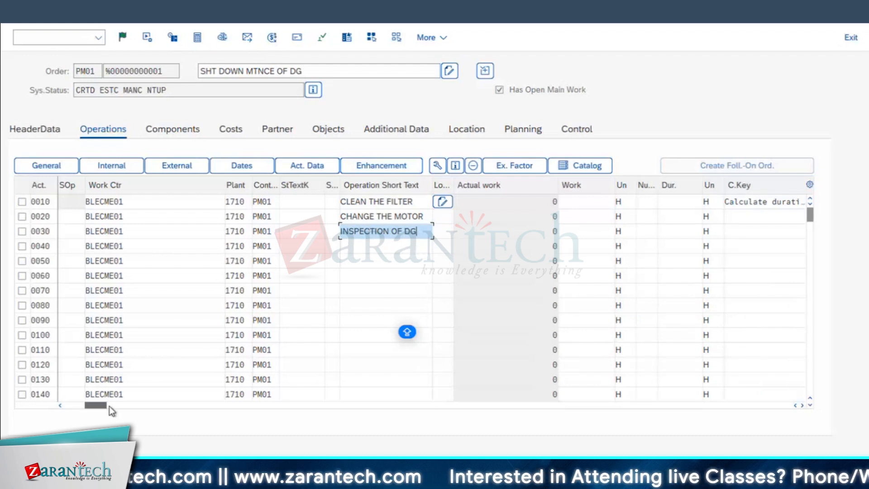
{"action": "left_click", "coordinate": [785, 231]}
{"action": "left_click", "coordinate": [707, 287]}
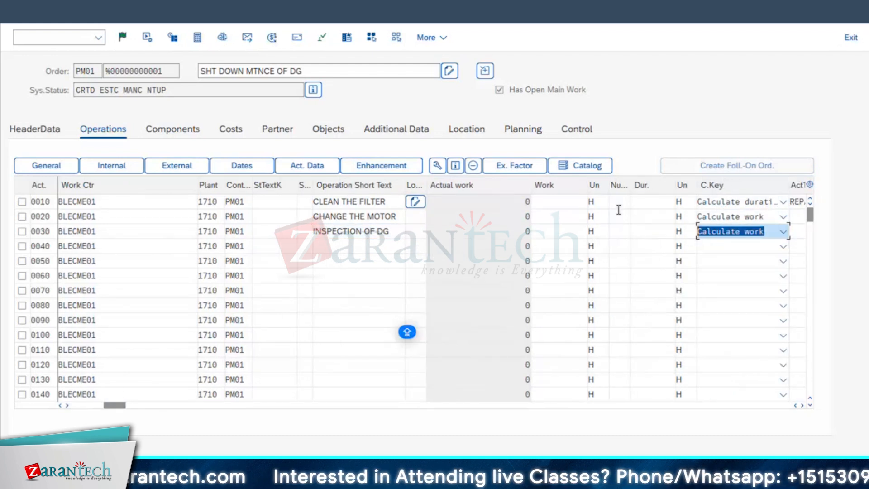
Plan operation 0010, CLEAN THE FILTER, with 2 capacities and 4 hours of work
{"action": "left_click", "coordinate": [621, 203]}
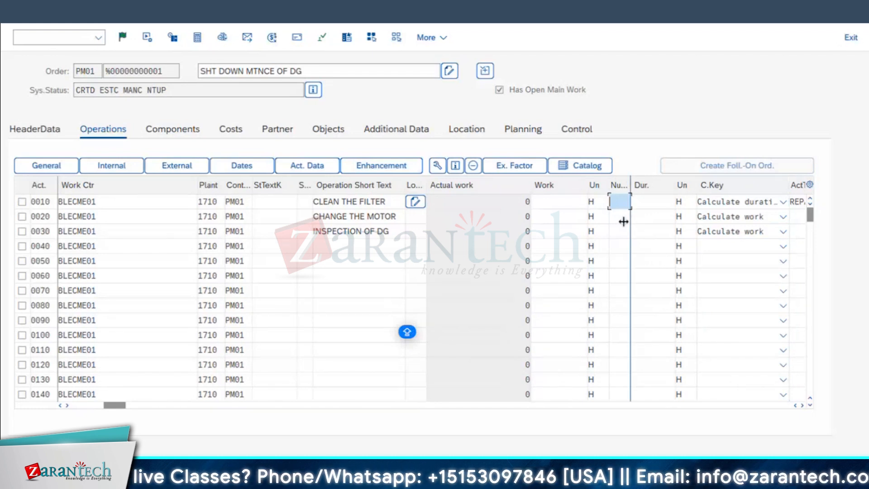
{"action": "type", "text": "2"}
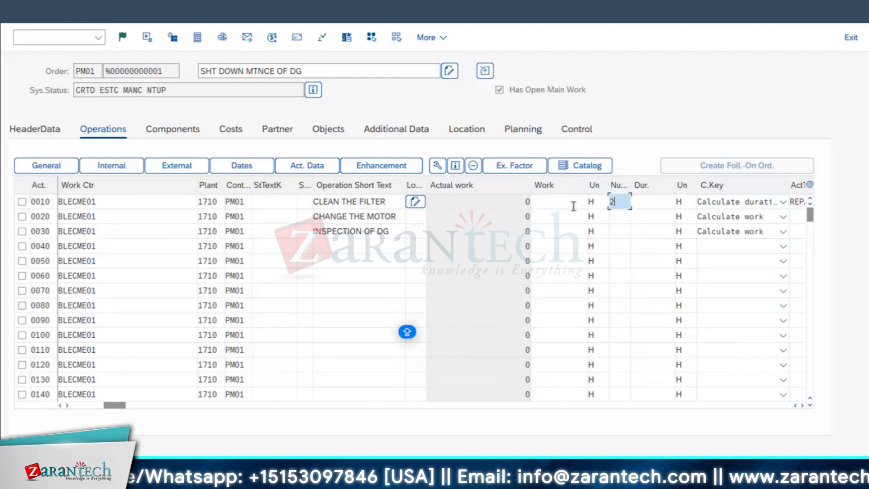
{"action": "left_click", "coordinate": [573, 205]}
{"action": "type", "text": "4"}
{"action": "key", "text": "Return"}
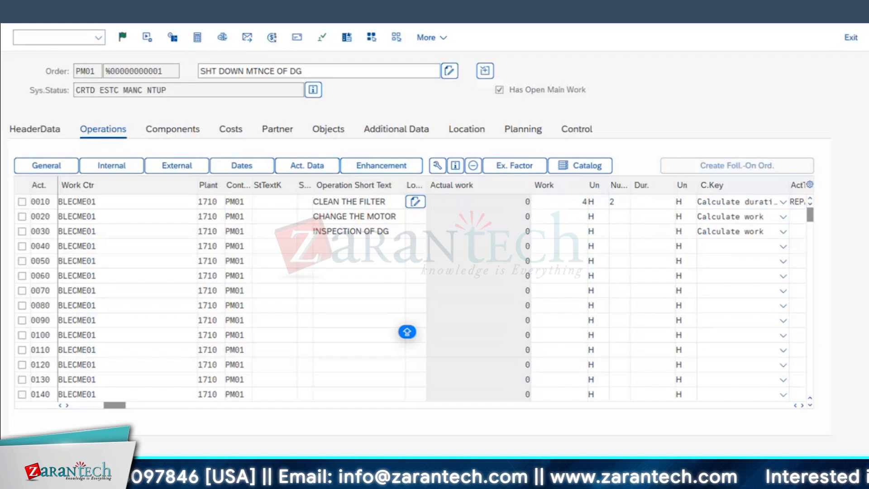
Plan operation 0020 with 10 capacities and a duration of 5 hours, and read the explanation of the resulting capacity message
{"action": "left_click", "coordinate": [616, 217]}
{"action": "type", "text": "10"}
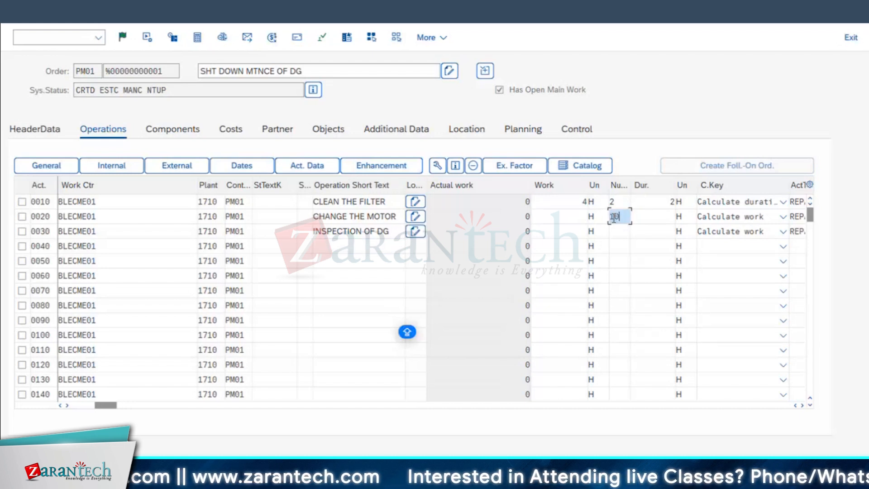
{"action": "left_click", "coordinate": [654, 216]}
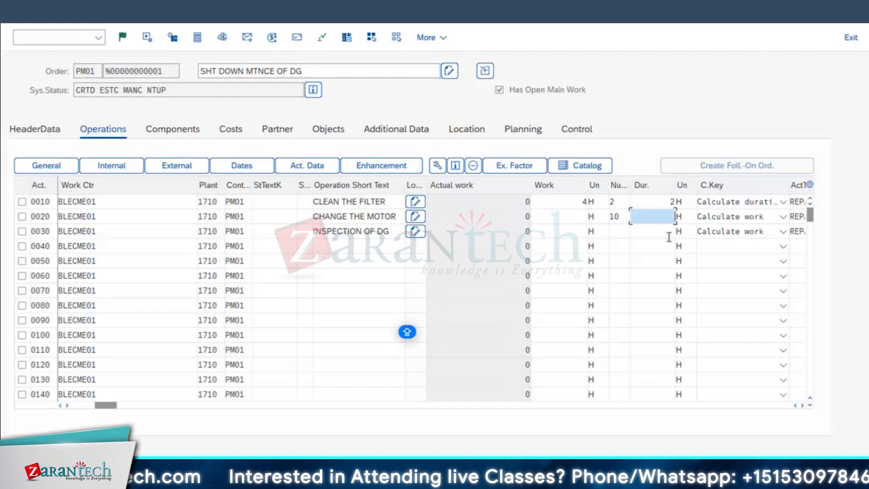
{"action": "type", "text": "5"}
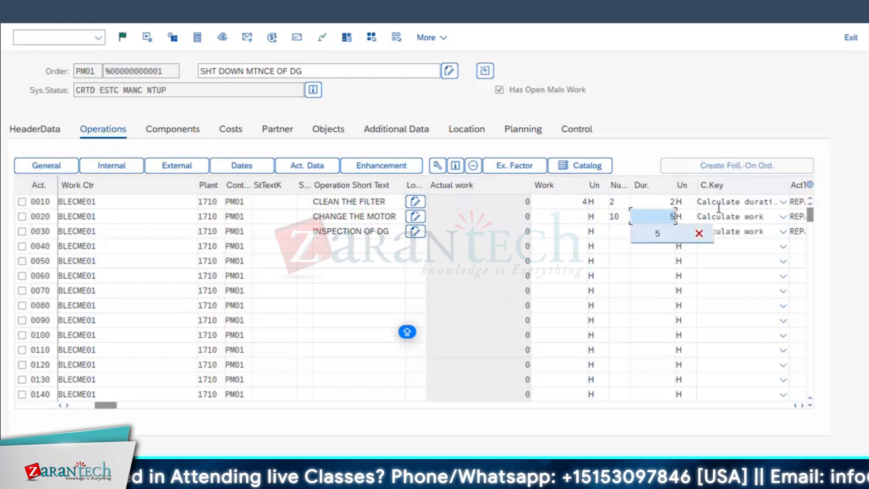
{"action": "key", "text": "Left"}
{"action": "key", "text": "Return"}
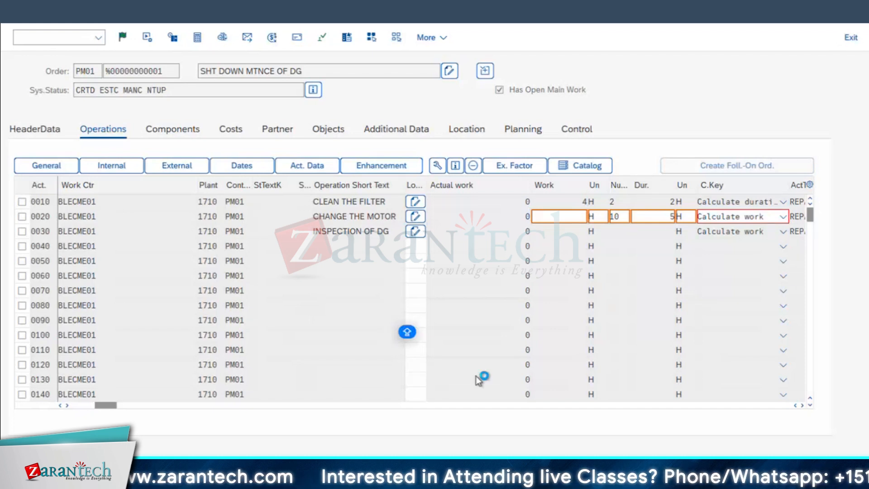
{"action": "left_click", "coordinate": [453, 471]}
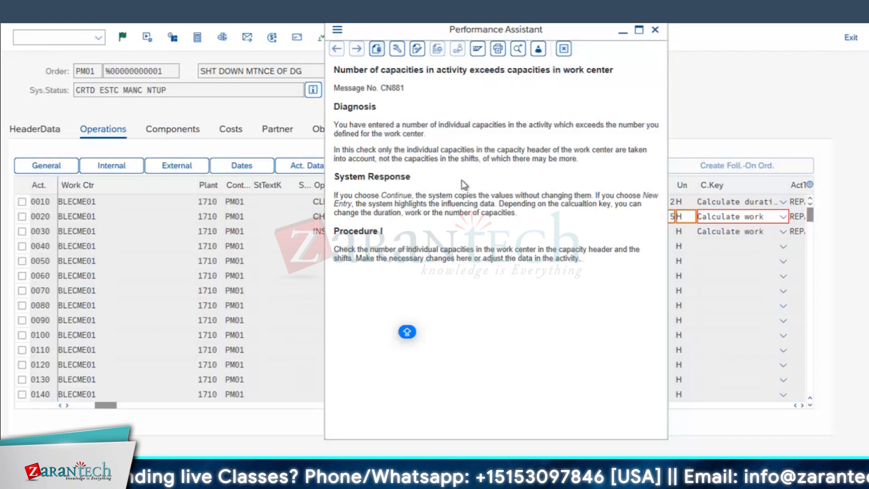
{"action": "left_click", "coordinate": [654, 30]}
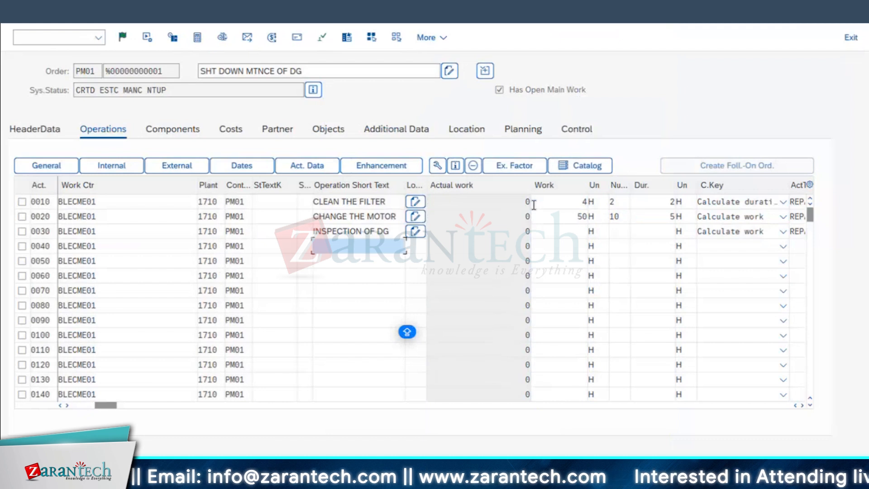
Plan operation 0030, INSPECTION OF DG, with 2 capacities and a duration of 3 hours
{"action": "left_click", "coordinate": [618, 231]}
{"action": "type", "text": "2"}
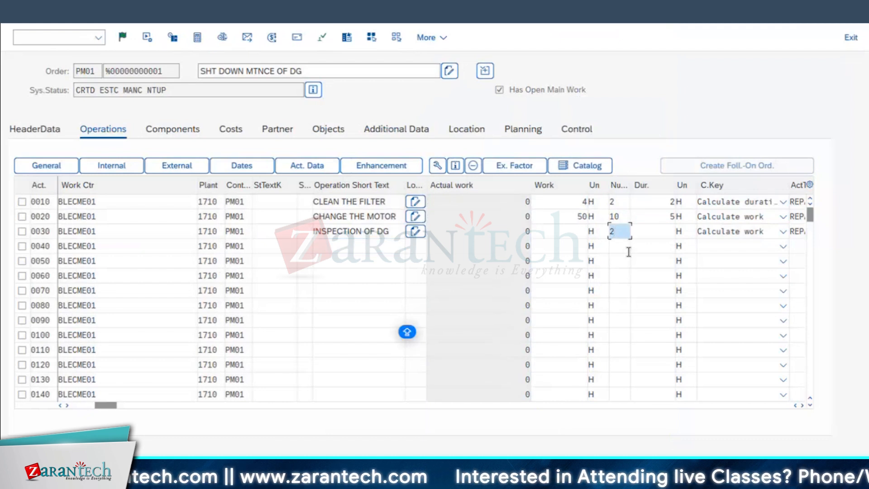
{"action": "left_click", "coordinate": [665, 232]}
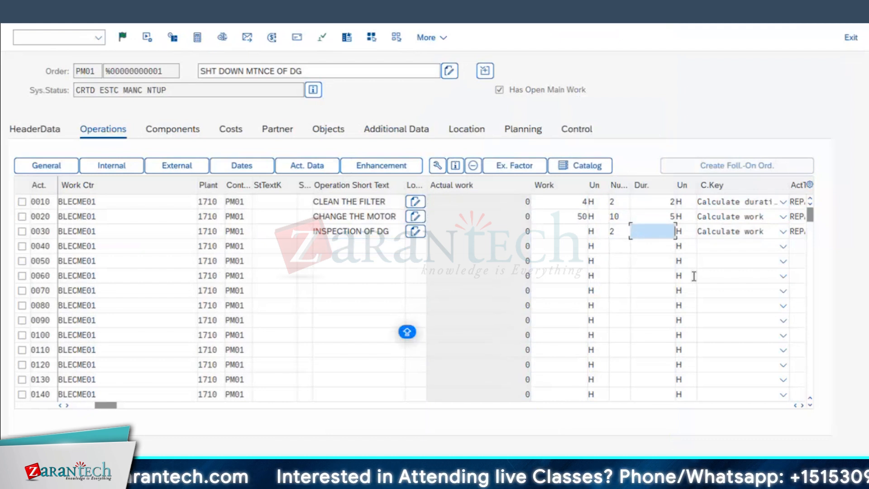
{"action": "type", "text": "3"}
{"action": "key", "text": "Return"}
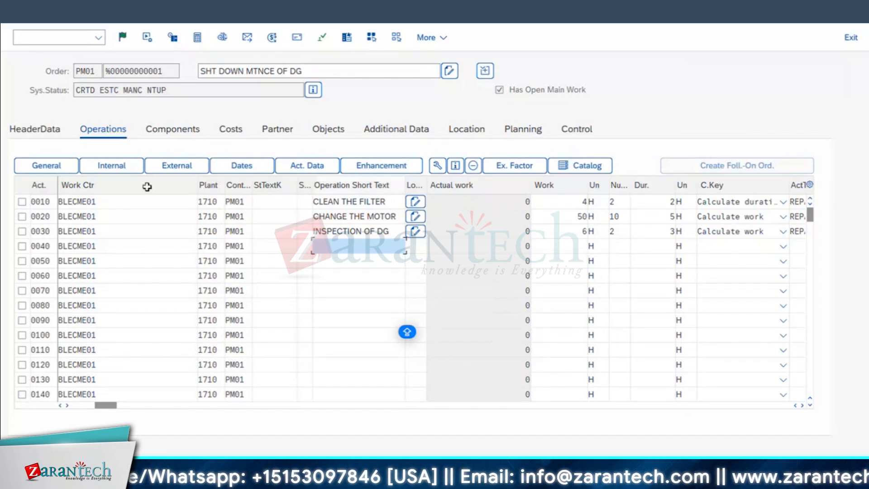
Narrow the work center and actual work columns, and set the activity type of operations 0010 and 0020 to SHTJOB
{"action": "left_click_drag", "start_coordinate": [197, 184], "coordinate": [135, 184]}
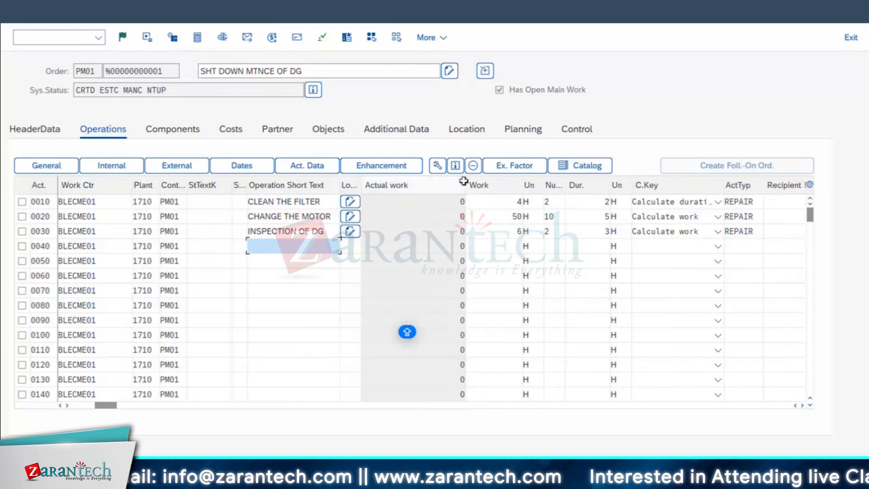
{"action": "left_click_drag", "start_coordinate": [464, 181], "coordinate": [410, 226]}
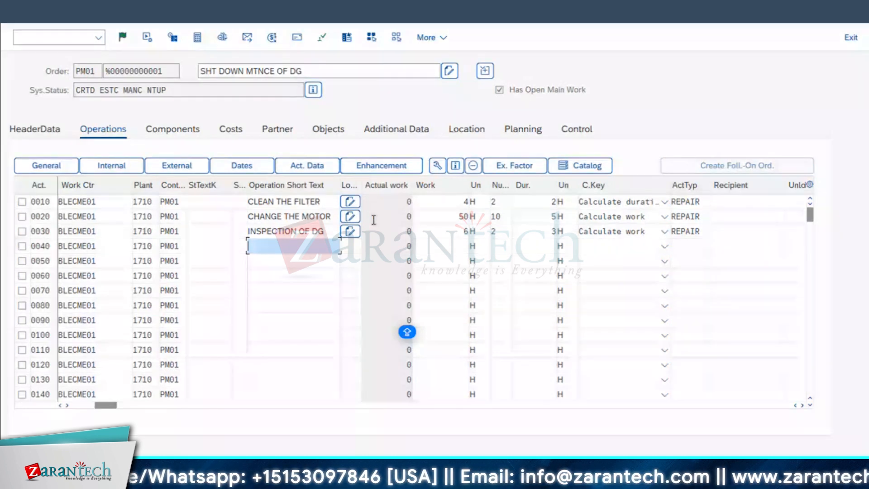
{"action": "left_click", "coordinate": [696, 209]}
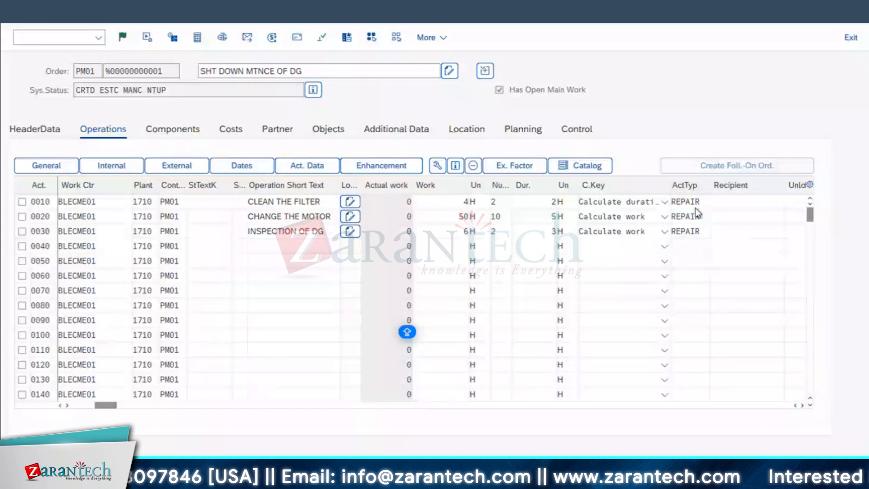
{"action": "key", "text": "F4"}
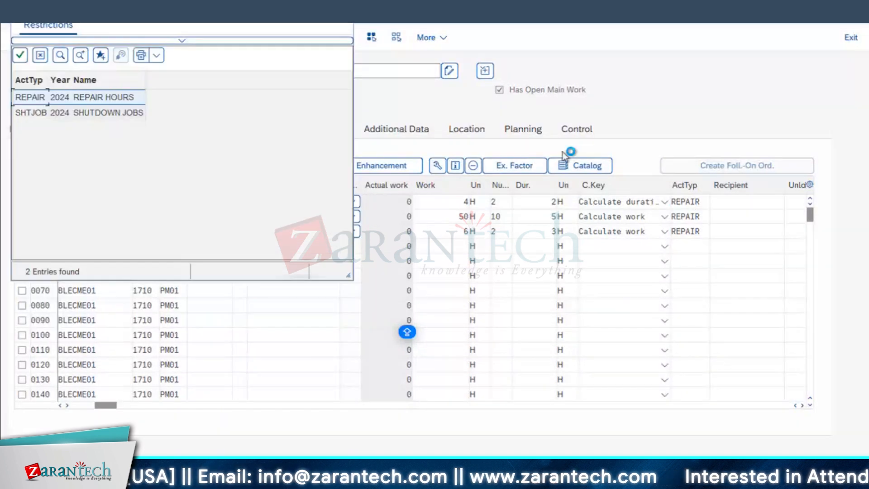
{"action": "double_click", "coordinate": [36, 115]}
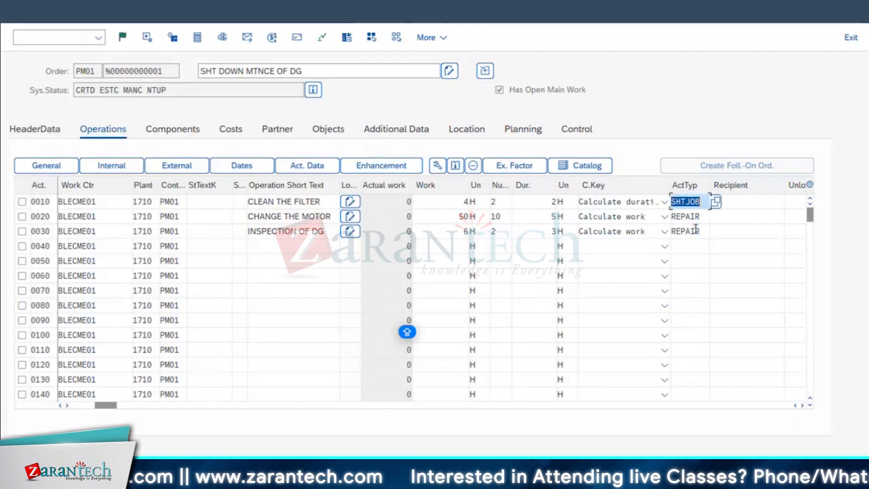
{"action": "key", "text": "Down"}
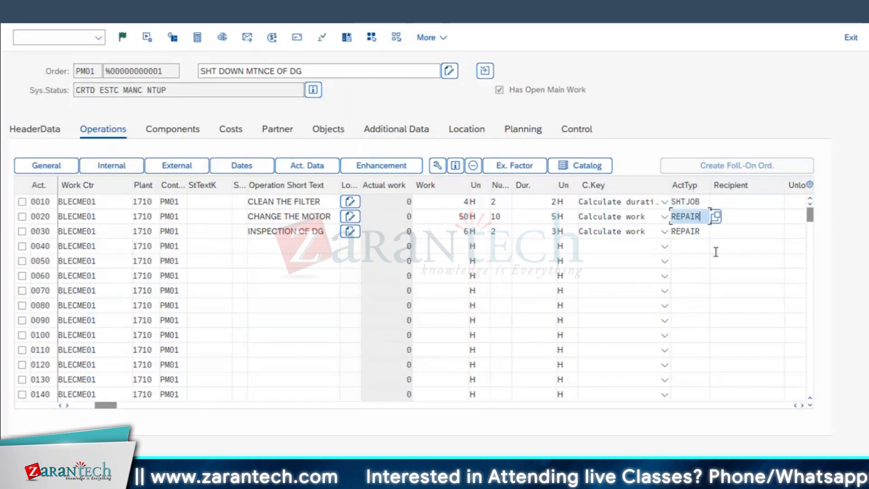
{"action": "left_click", "coordinate": [717, 217]}
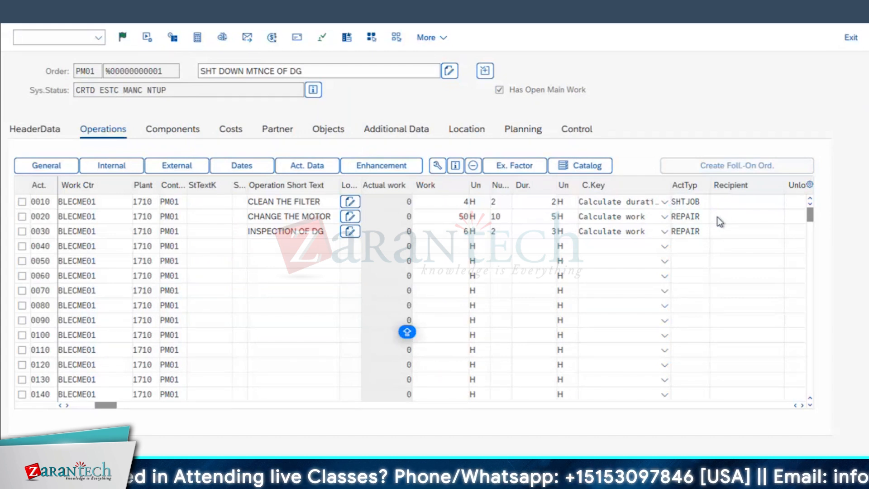
{"action": "double_click", "coordinate": [45, 113]}
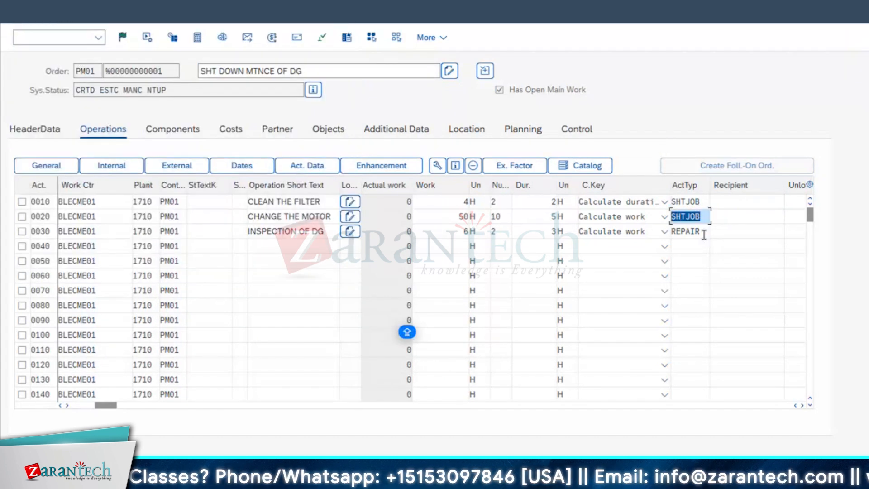
Check the activity type options for operation 0030, INSPECTION OF DG, and accept REPAIR
{"action": "left_click", "coordinate": [710, 232]}
{"action": "left_click", "coordinate": [715, 231]}
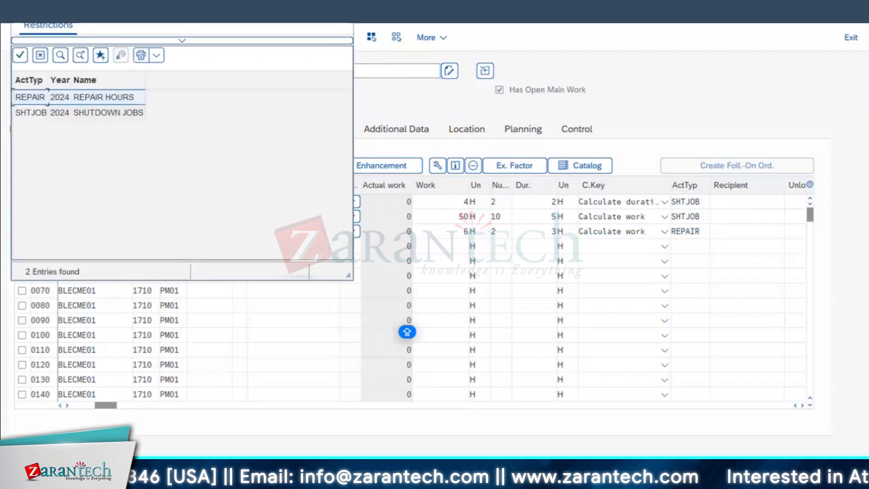
{"action": "left_click", "coordinate": [672, 202]}
{"action": "left_click", "coordinate": [699, 230]}
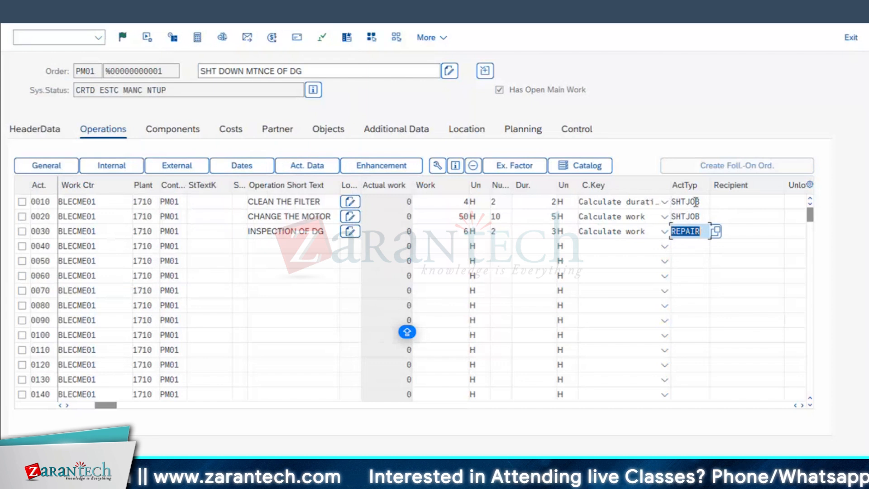
{"action": "key", "text": "Return"}
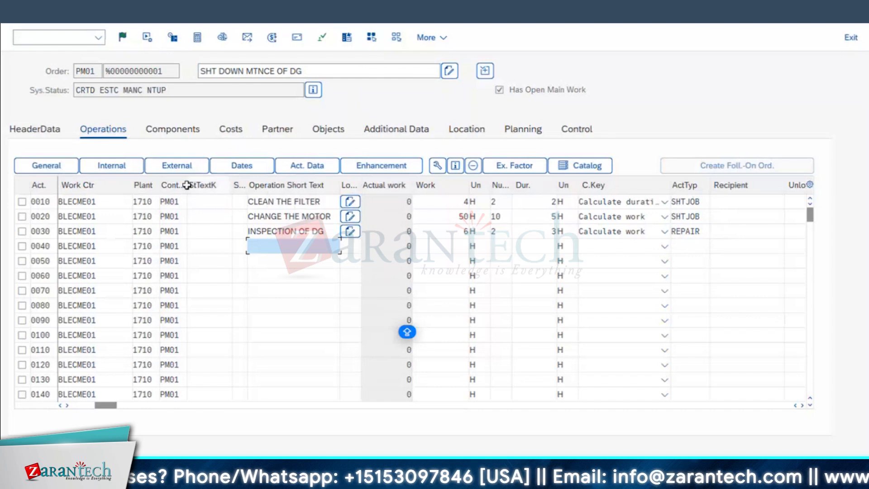
Review the available control keys for operation 0010, including Plant maintenance-External(services)
{"action": "left_click_drag", "start_coordinate": [186, 184], "coordinate": [198, 204]}
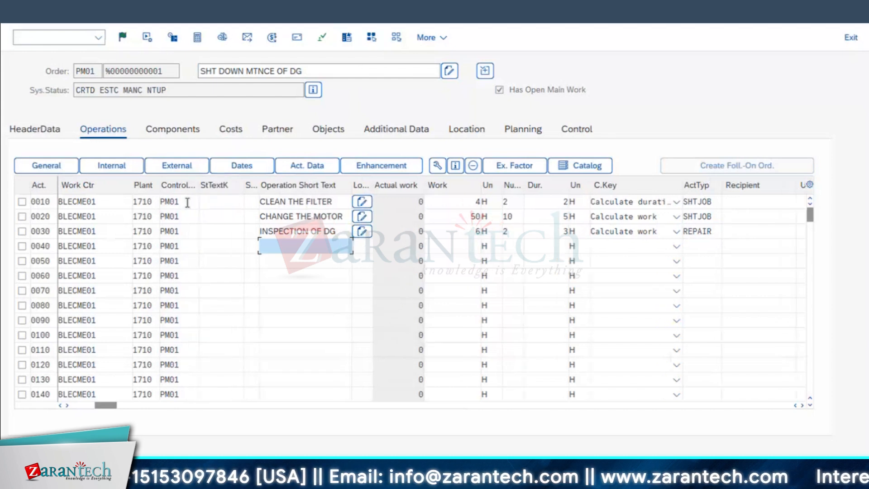
{"action": "left_click", "coordinate": [211, 207]}
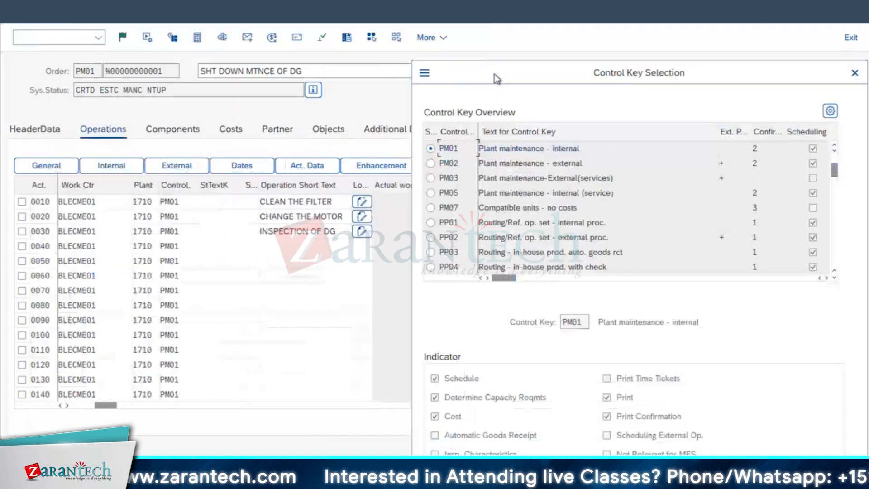
{"action": "left_click", "coordinate": [576, 155]}
{"action": "left_click", "coordinate": [637, 173]}
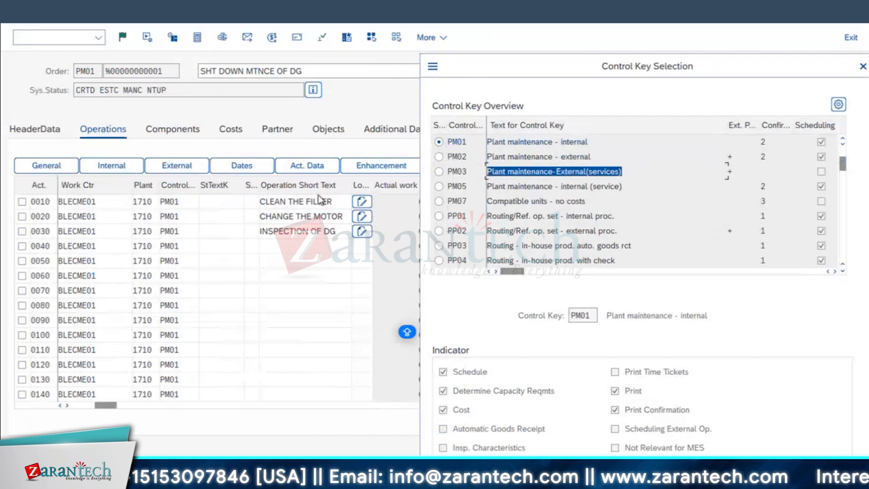
{"action": "left_click", "coordinate": [863, 67]}
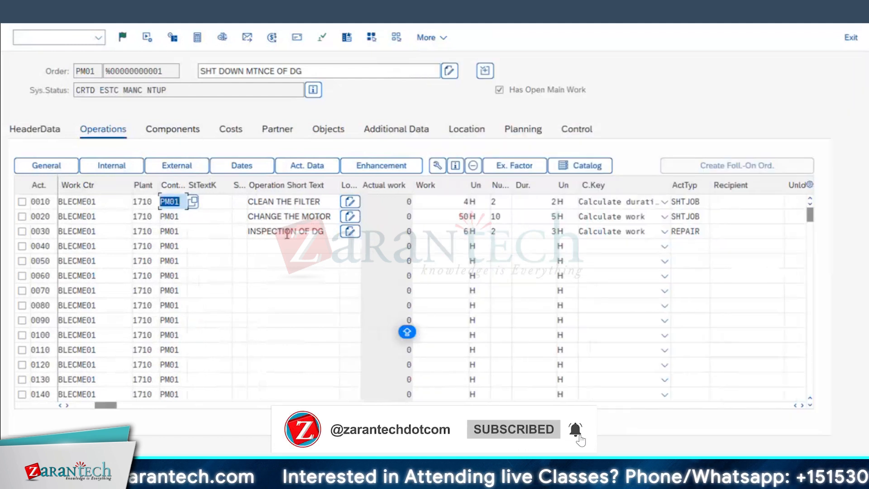
List the equipment structure for components of operation 0010, expanding it upwards to examine the hierarchy
{"action": "left_click", "coordinate": [172, 130]}
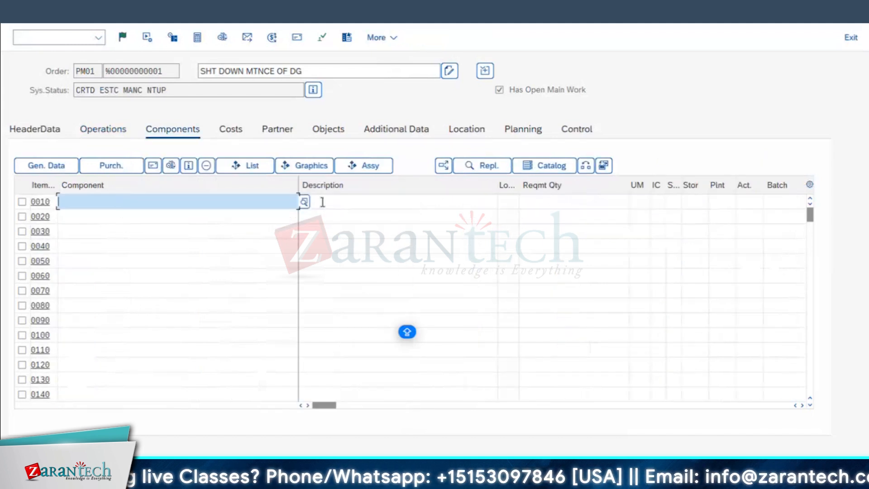
{"action": "left_click", "coordinate": [259, 171]}
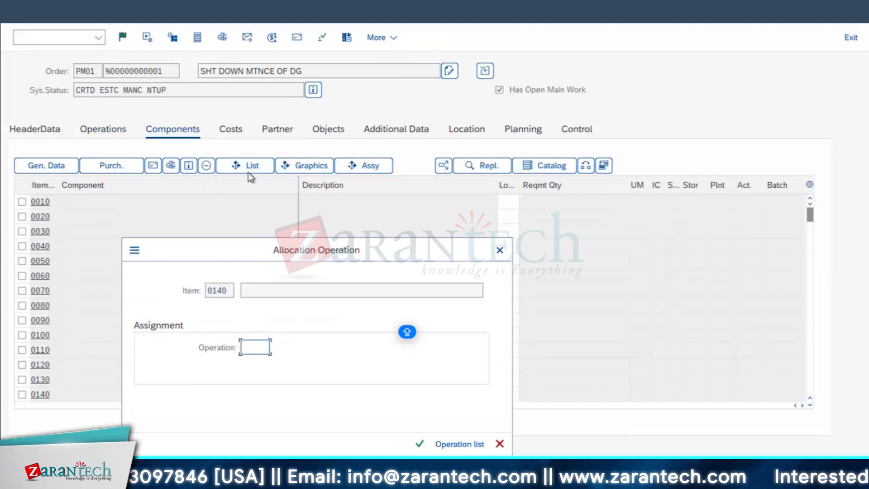
{"action": "type", "text": "0010"}
{"action": "key", "text": "Return"}
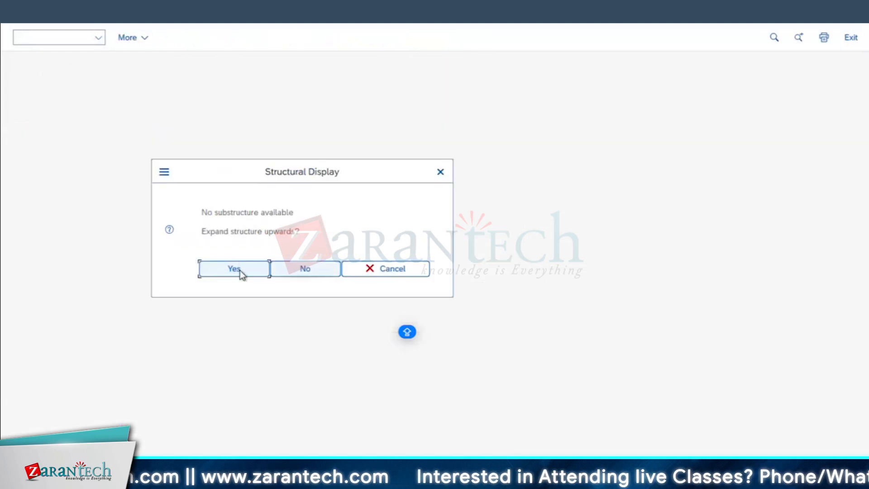
{"action": "left_click", "coordinate": [242, 272]}
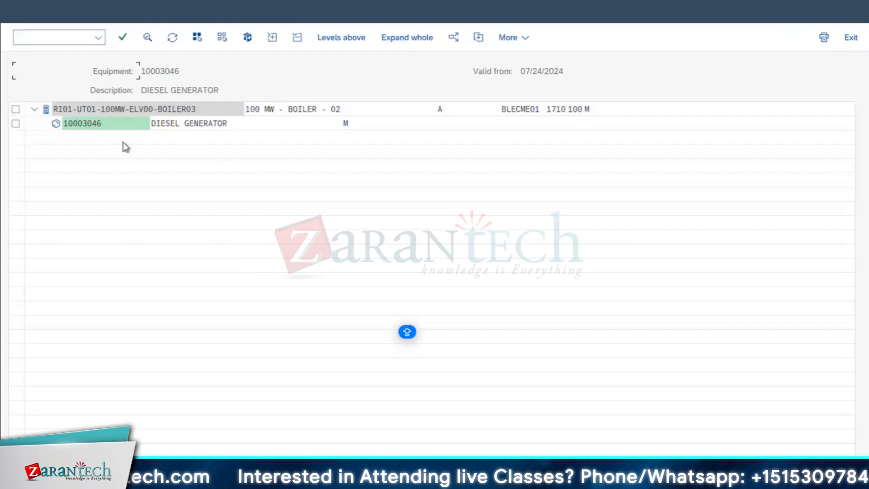
{"action": "left_click", "coordinate": [24, 13]}
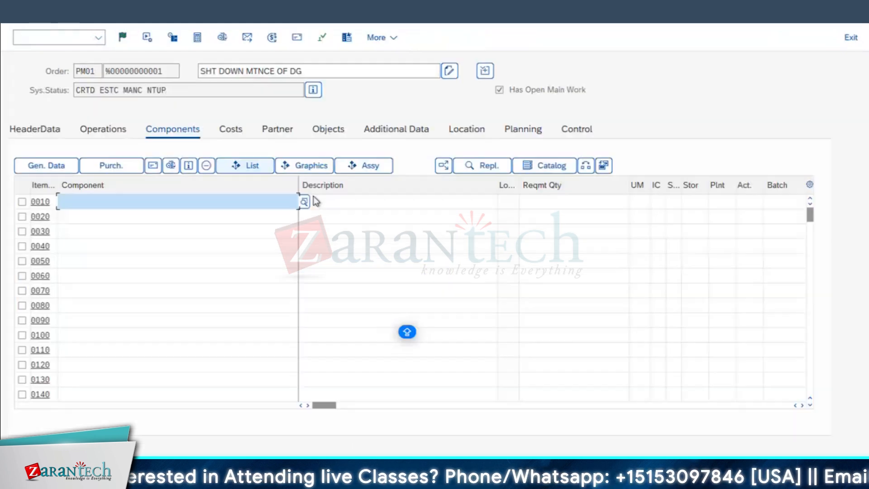
Try to list the components for operation 0010 again, declining to expand the structure upwards
{"action": "left_click", "coordinate": [247, 166]}
{"action": "left_click", "coordinate": [261, 352]}
{"action": "left_click", "coordinate": [260, 365]}
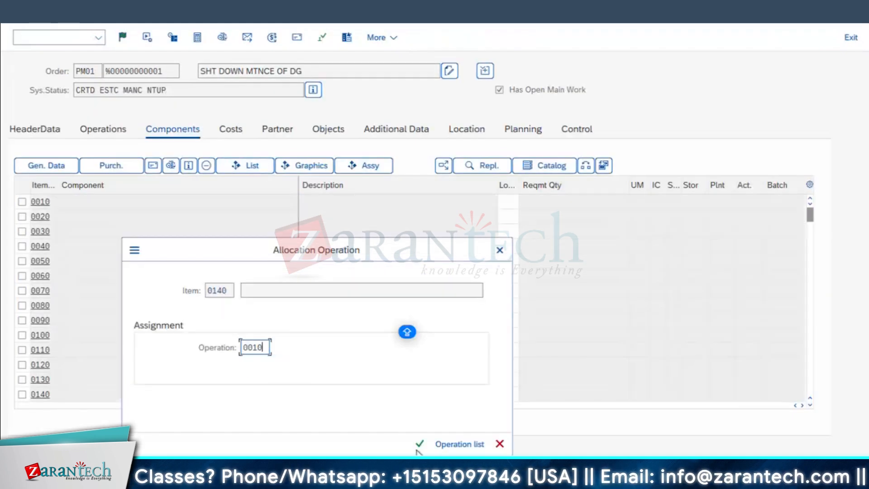
{"action": "left_click", "coordinate": [420, 445]}
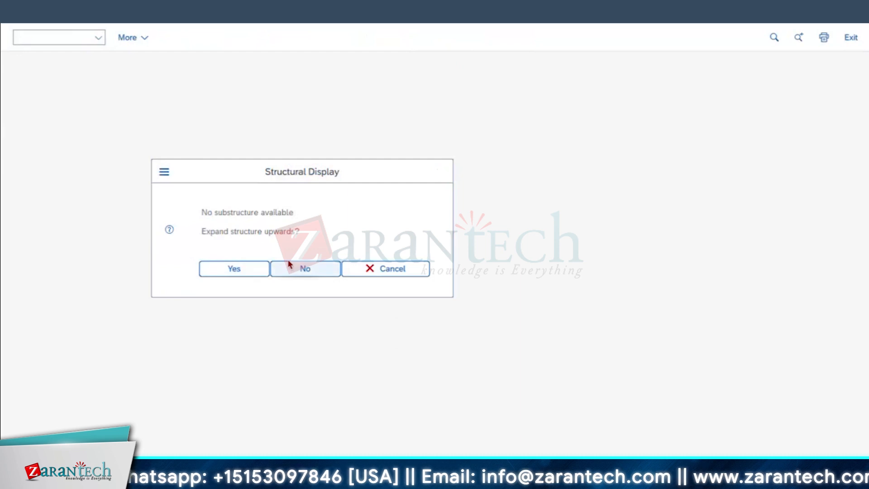
{"action": "left_click", "coordinate": [292, 269]}
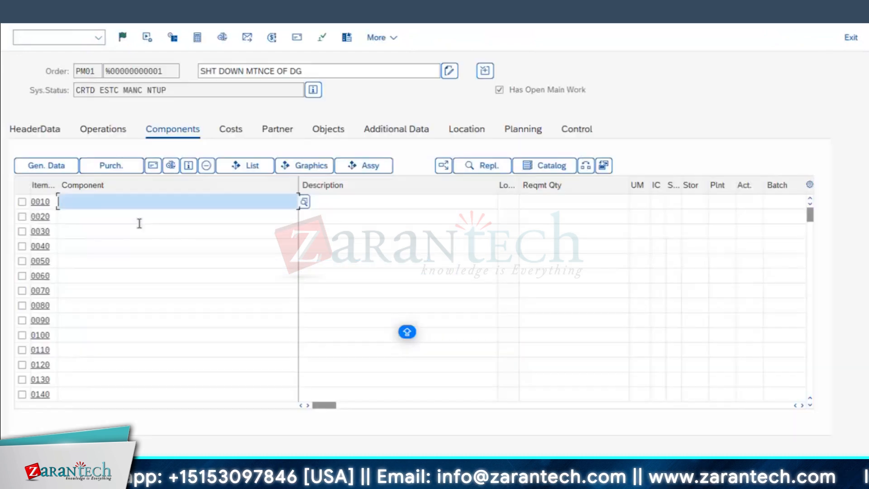
Check the DIESEL GENERATOR equipment in the order's header data, save the maintenance order and reopen it for changes
{"action": "left_click", "coordinate": [27, 131]}
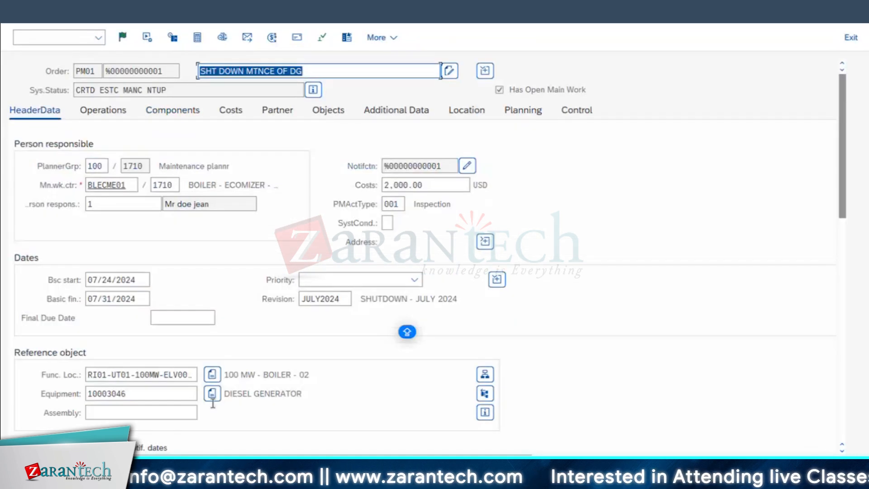
{"action": "left_click", "coordinate": [246, 392]}
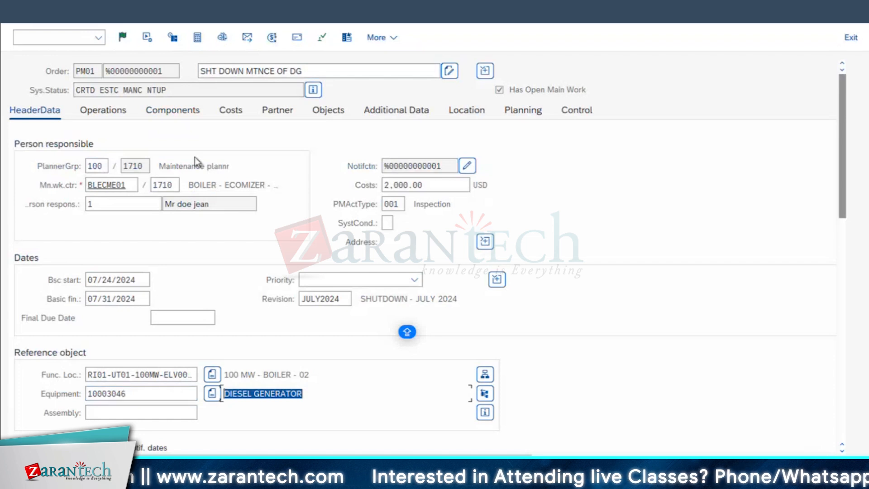
{"action": "key", "text": "ctrl+s"}
{"action": "key", "text": "Return"}
Add component AVC_RBT_MOTOR_1XX, quantity 2, to operation 0010 from the diesel generator's structure list
{"action": "left_click", "coordinate": [192, 112]}
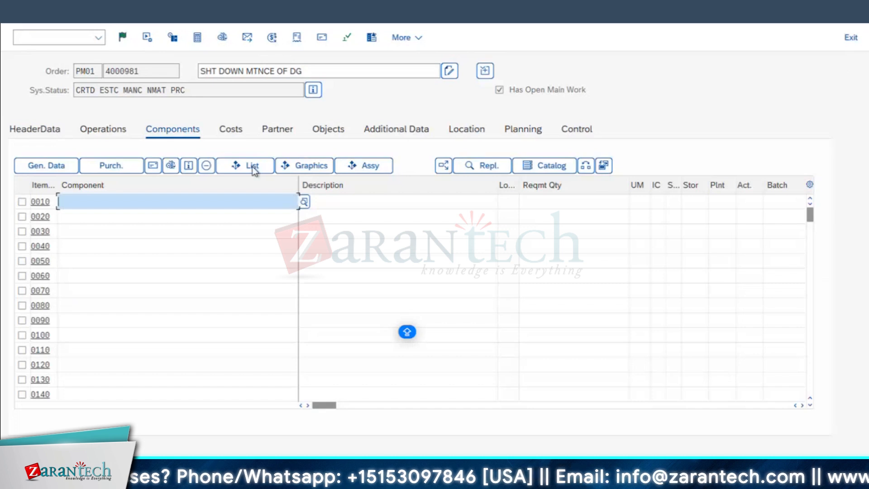
{"action": "left_click", "coordinate": [252, 167]}
{"action": "left_click", "coordinate": [254, 348]}
{"action": "type", "text": "0010"}
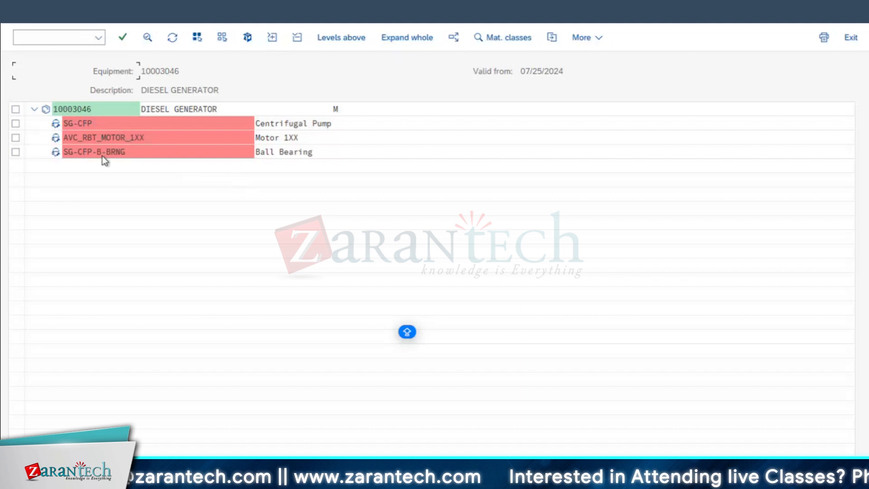
{"action": "left_click", "coordinate": [295, 124]}
{"action": "left_click", "coordinate": [102, 139]}
{"action": "double_click", "coordinate": [122, 138]}
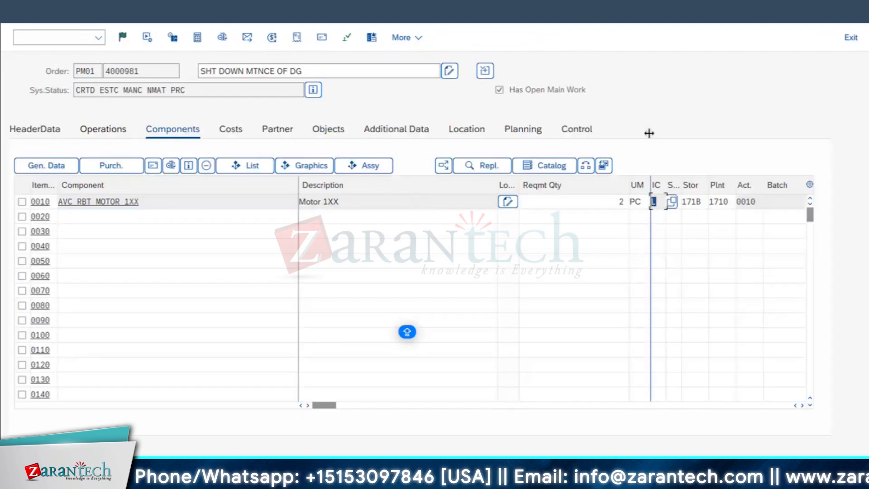
Enter SG-CFP as component item 0020 with item category N (non-stock item) and a requirement quantity of 1
{"action": "left_click_drag", "start_coordinate": [627, 182], "coordinate": [564, 180]}
{"action": "left_click", "coordinate": [109, 216]}
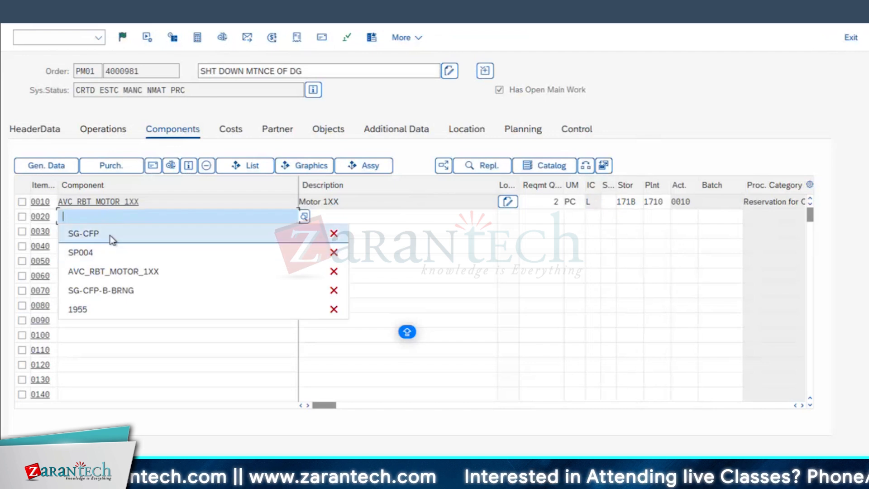
{"action": "left_click", "coordinate": [110, 235]}
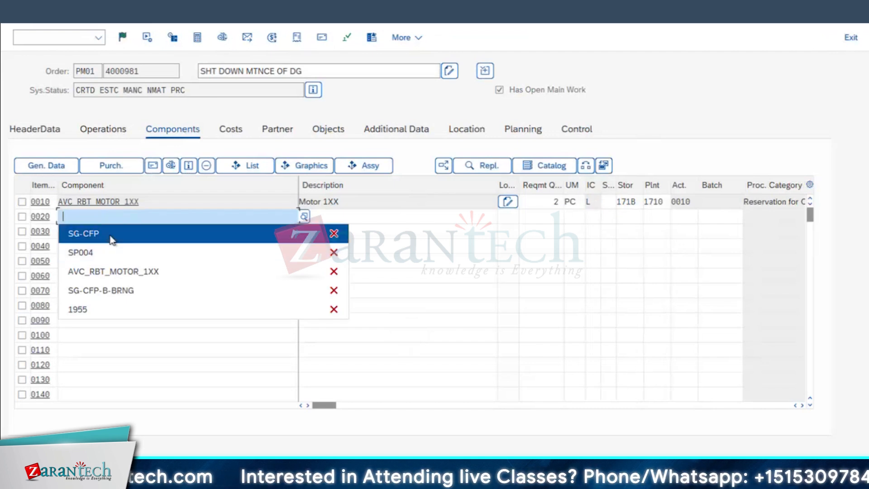
{"action": "left_click", "coordinate": [594, 217]}
{"action": "type", "text": "N"}
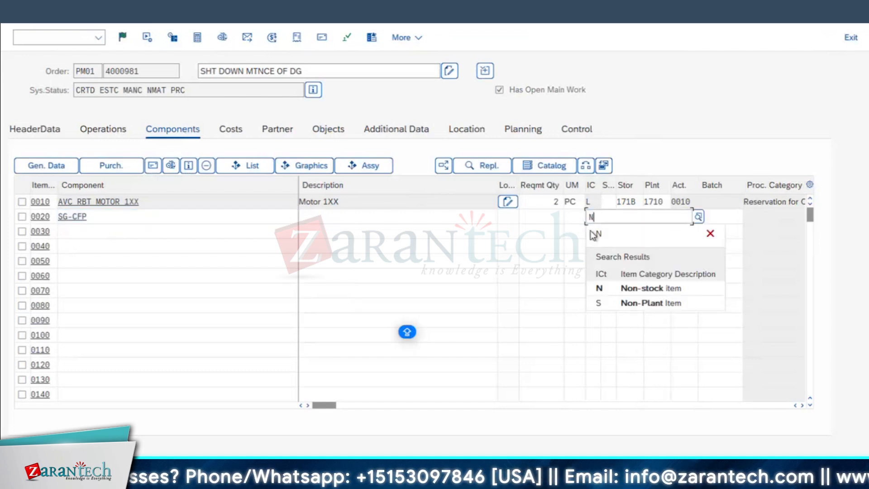
{"action": "left_click", "coordinate": [602, 289]}
{"action": "left_click", "coordinate": [557, 217]}
{"action": "type", "text": "1"}
{"action": "left_click", "coordinate": [520, 233]}
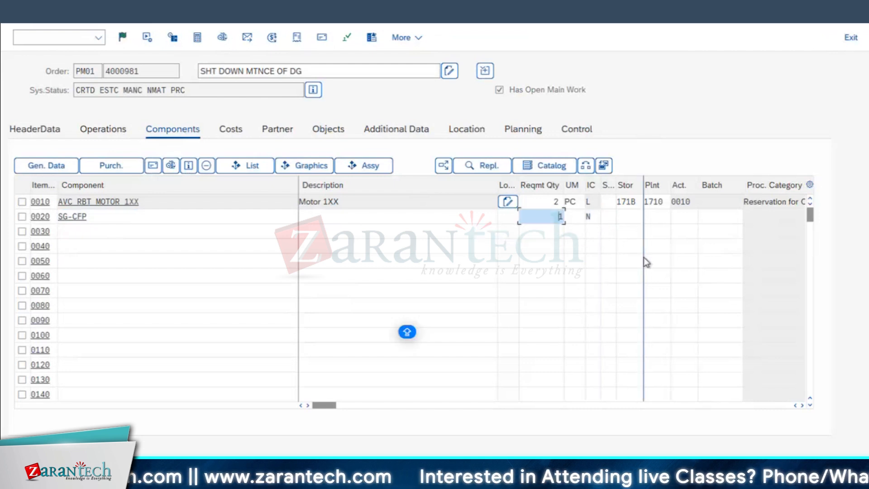
Assign component SG-CFP to operation 0020 and bring up its purchasing data
{"action": "key", "text": "Return"}
{"action": "type", "text": "0020"}
{"action": "left_click", "coordinate": [225, 357]}
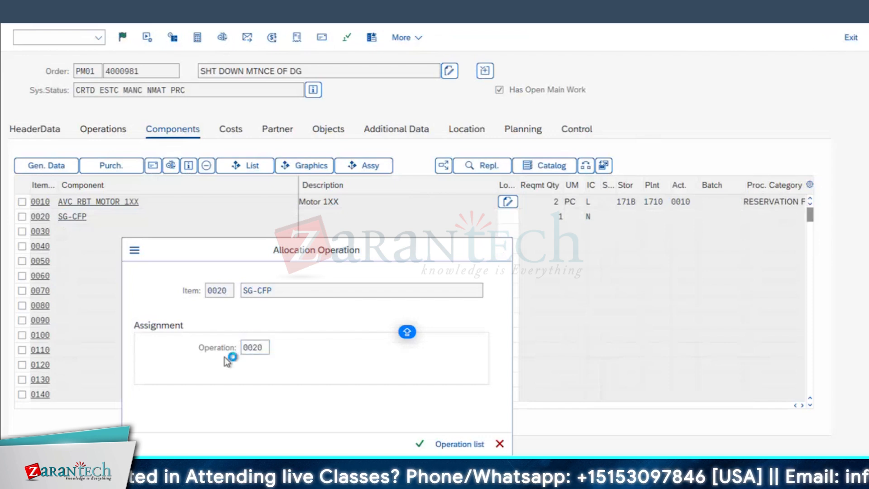
{"action": "key", "text": "Return"}
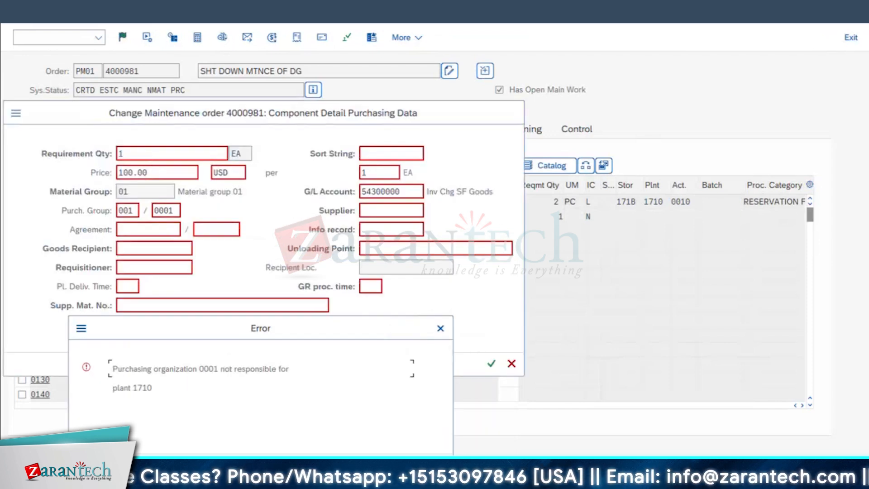
{"action": "left_click_drag", "start_coordinate": [245, 113], "coordinate": [381, 214]}
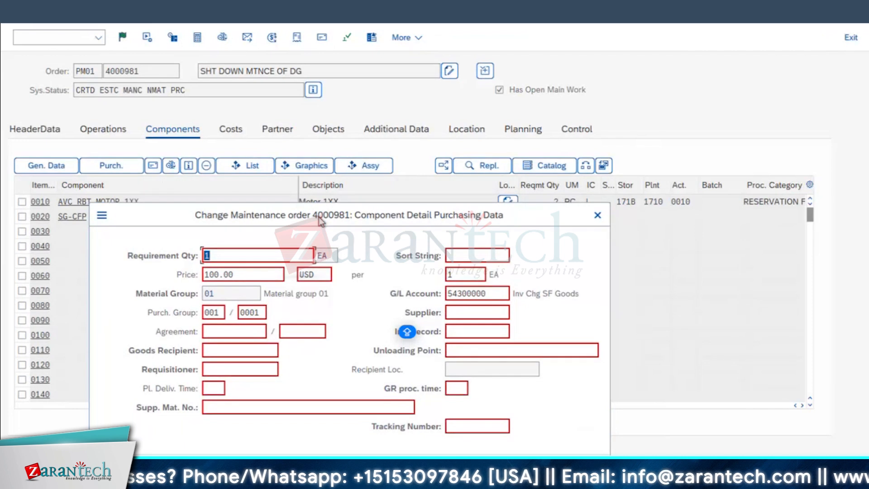
Check the price in SG-CFP's purchasing data and enter USER as the requisitioner
{"action": "key", "text": "Tab"}
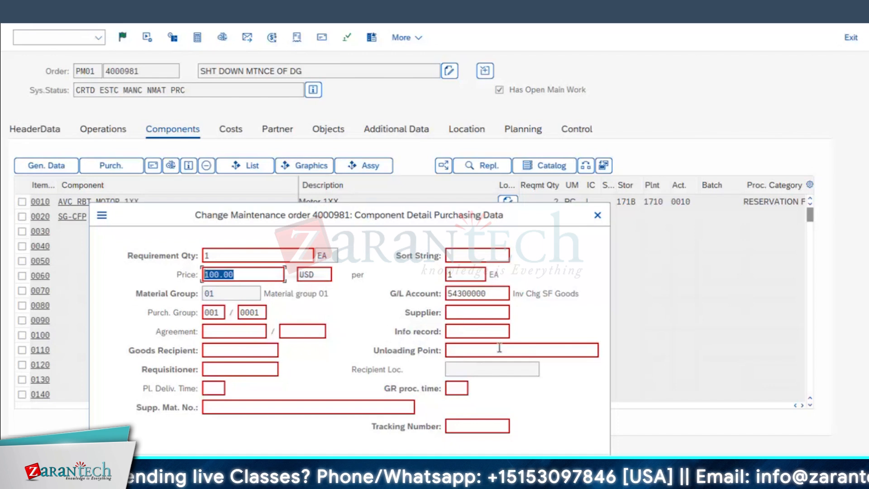
{"action": "left_click", "coordinate": [463, 329]}
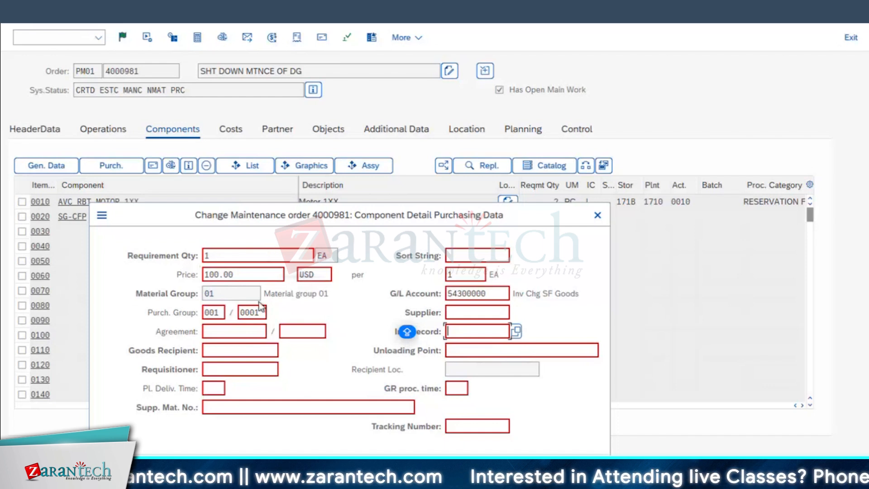
{"action": "double_click", "coordinate": [219, 275]}
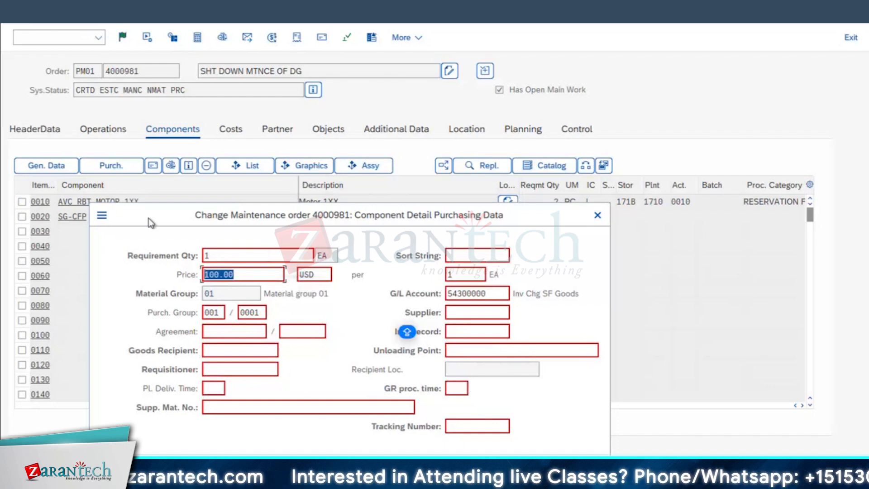
{"action": "left_click_drag", "start_coordinate": [123, 217], "coordinate": [123, 244]}
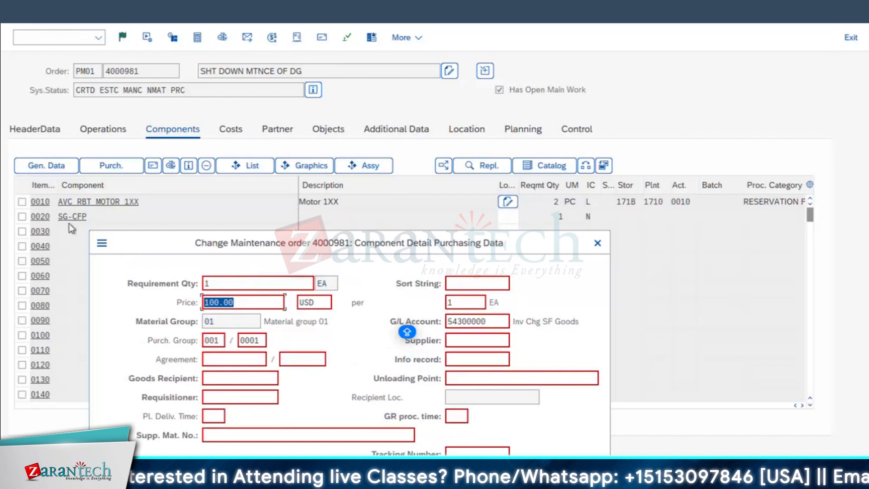
{"action": "left_click", "coordinate": [205, 302]}
{"action": "key", "text": "shift+End"}
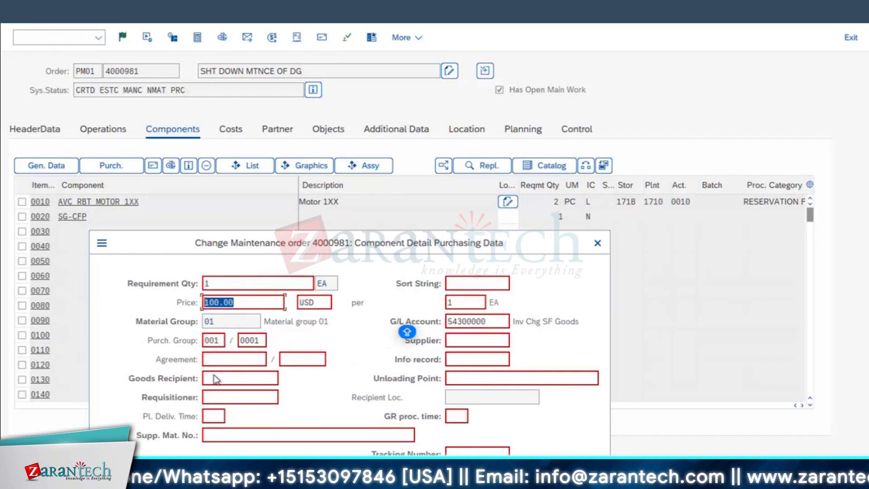
{"action": "left_click", "coordinate": [221, 403]}
{"action": "type", "text": "USER"}
{"action": "left_click", "coordinate": [367, 348]}
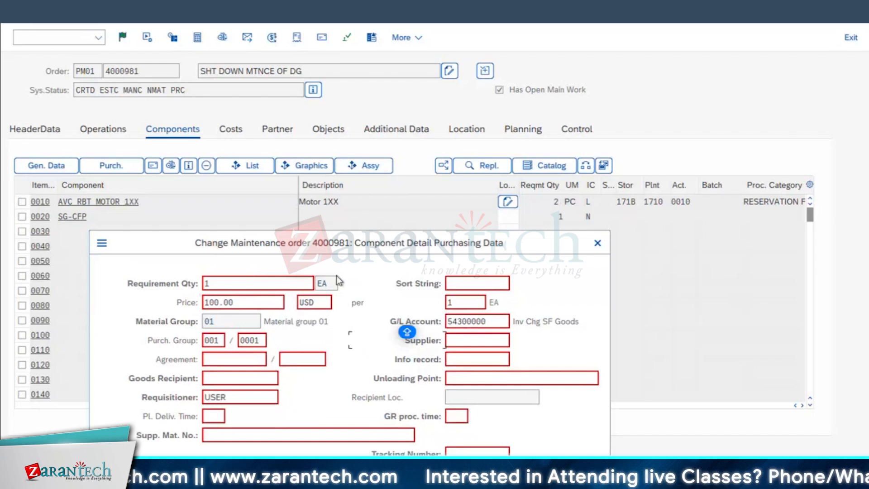
Choose purchasing organization 1710 in SG-CFP's purchasing data
{"action": "left_click", "coordinate": [263, 341]}
{"action": "left_click", "coordinate": [271, 341]}
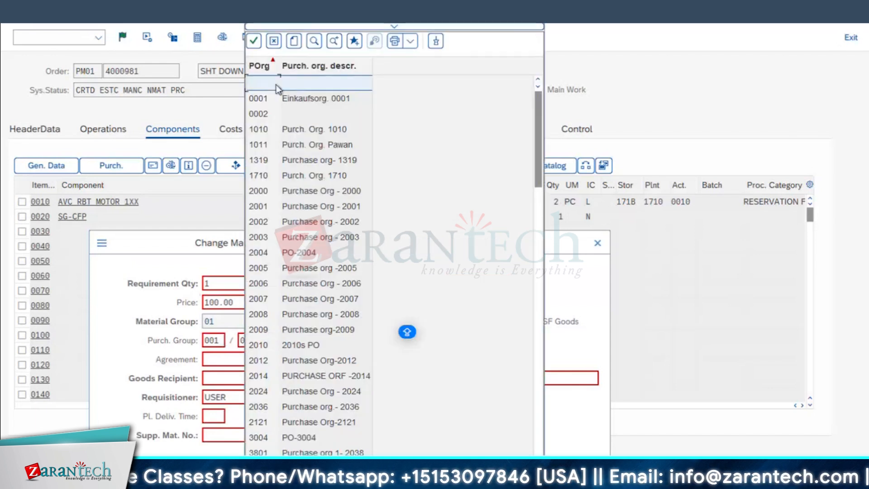
{"action": "left_click", "coordinate": [262, 175]}
{"action": "double_click", "coordinate": [262, 175]}
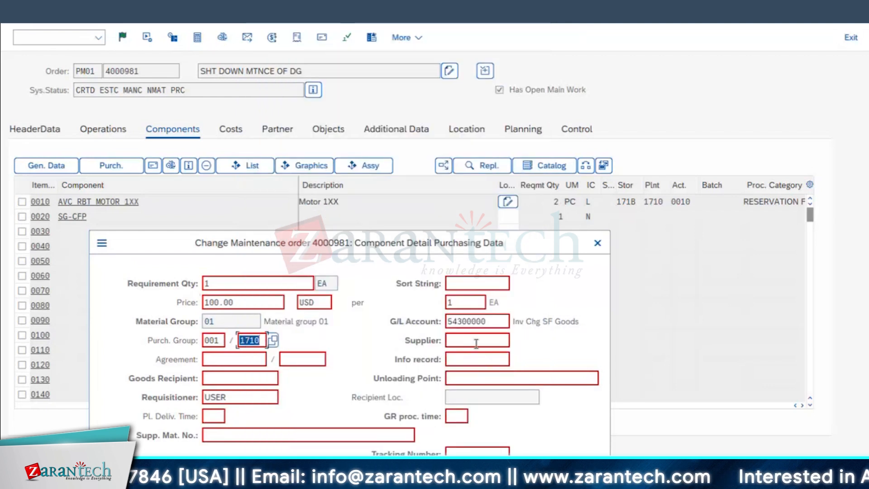
Set the supplier of SG-CFP to 323, accept the purchasing data and acknowledge the info record and delivery date messages
{"action": "left_click", "coordinate": [476, 342]}
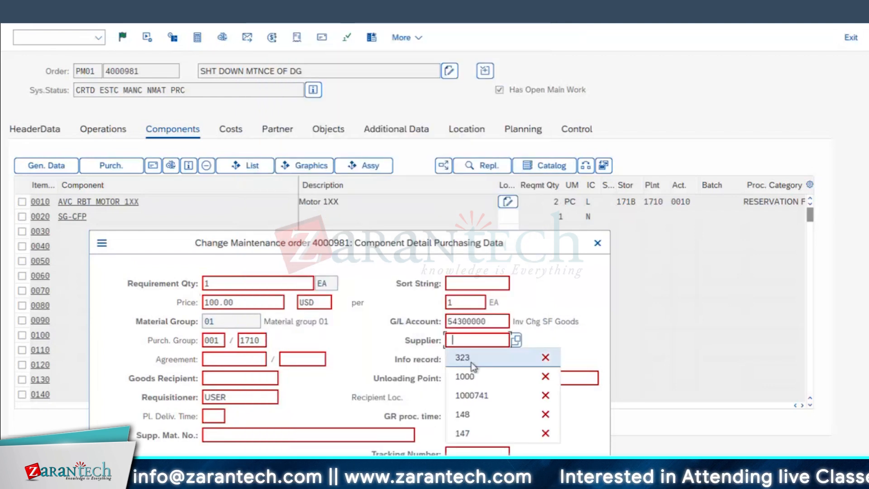
{"action": "left_click", "coordinate": [466, 357]}
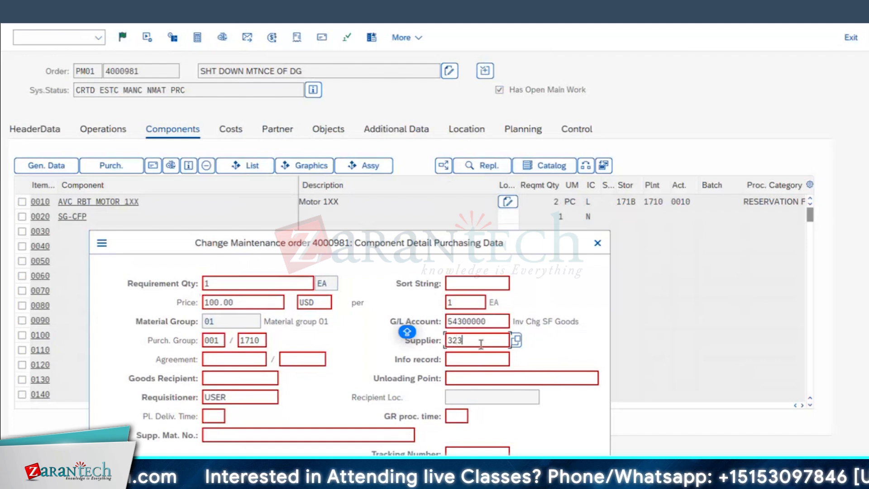
{"action": "key", "text": "Return"}
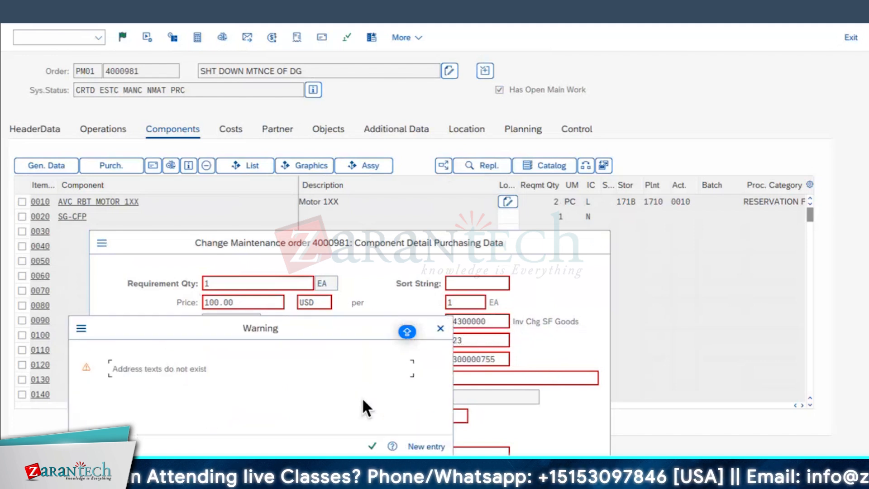
{"action": "left_click", "coordinate": [372, 446]}
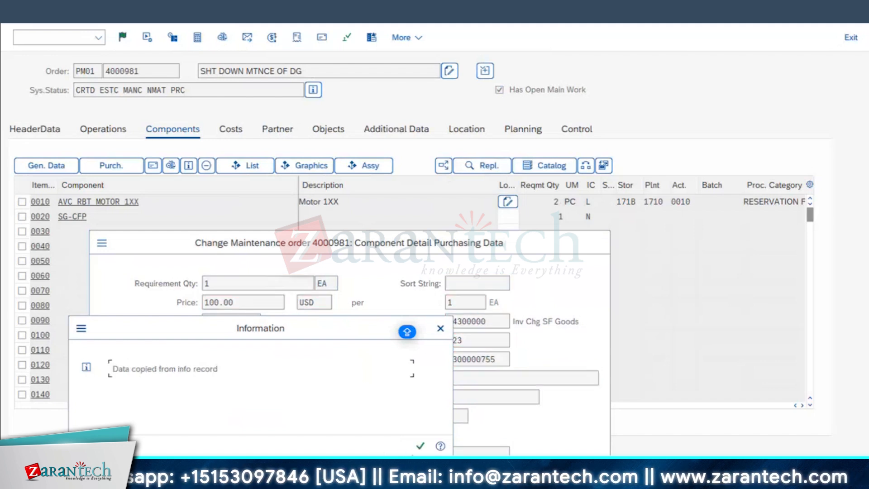
{"action": "left_click", "coordinate": [420, 447]}
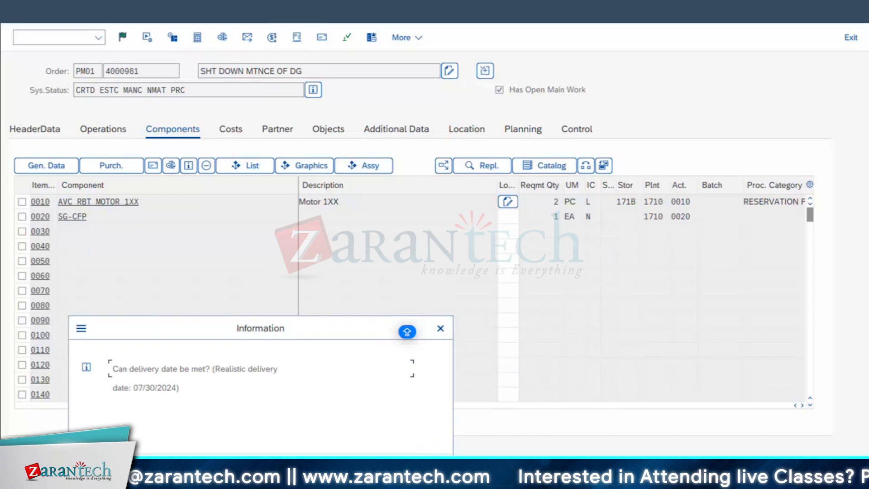
{"action": "key", "text": "Return"}
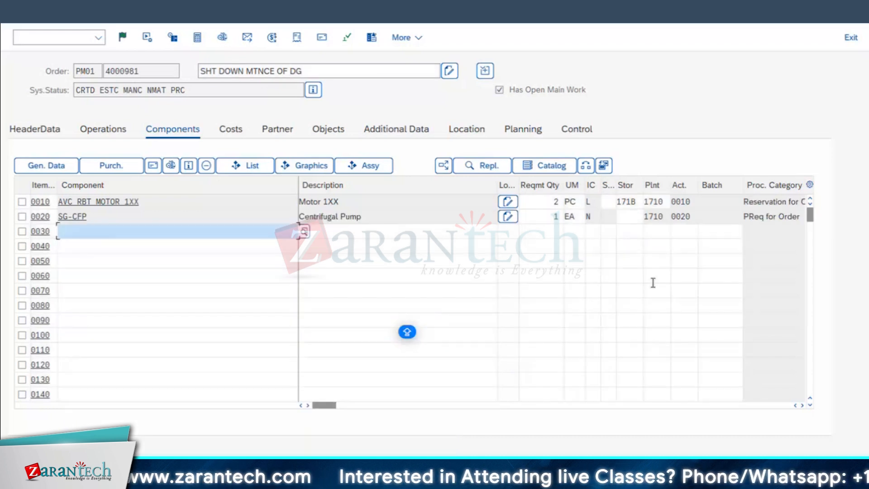
Examine the reservation and withdrawal quantity in the general data of component AVC_RBT_MOTOR_1XX, and return to the component list
{"action": "left_click", "coordinate": [22, 216]}
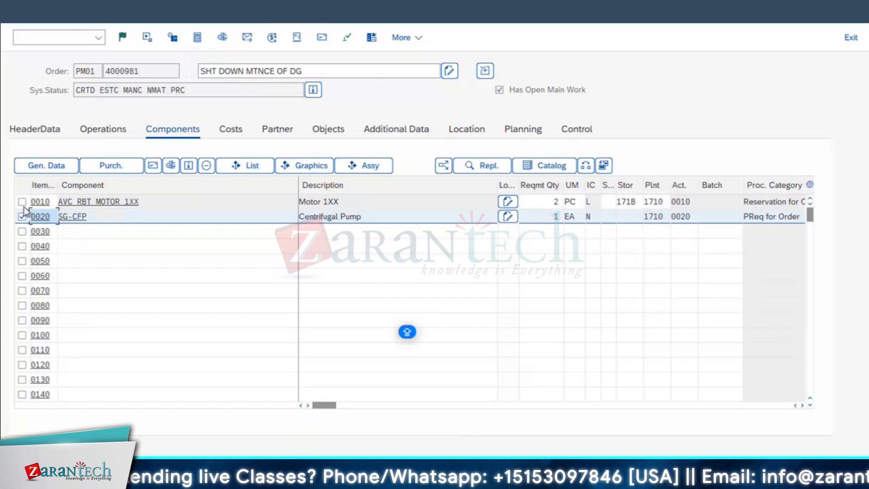
{"action": "left_click", "coordinate": [22, 201]}
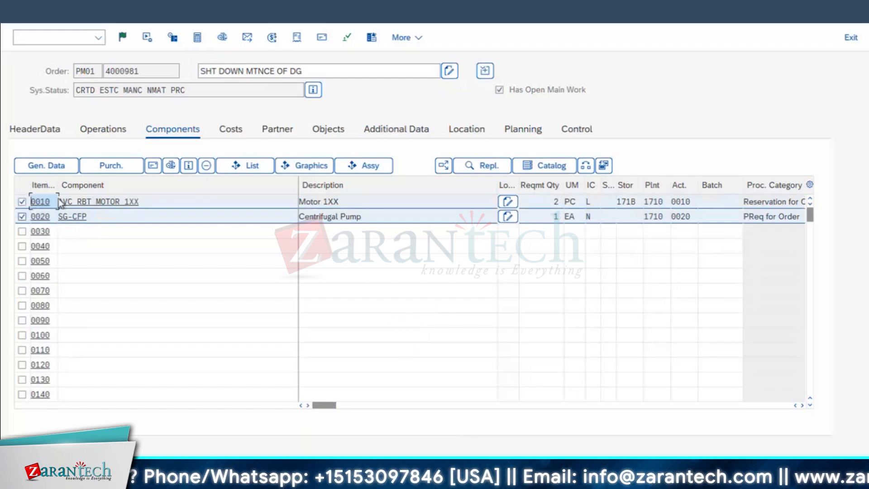
{"action": "left_click", "coordinate": [18, 215]}
{"action": "left_click", "coordinate": [61, 166]}
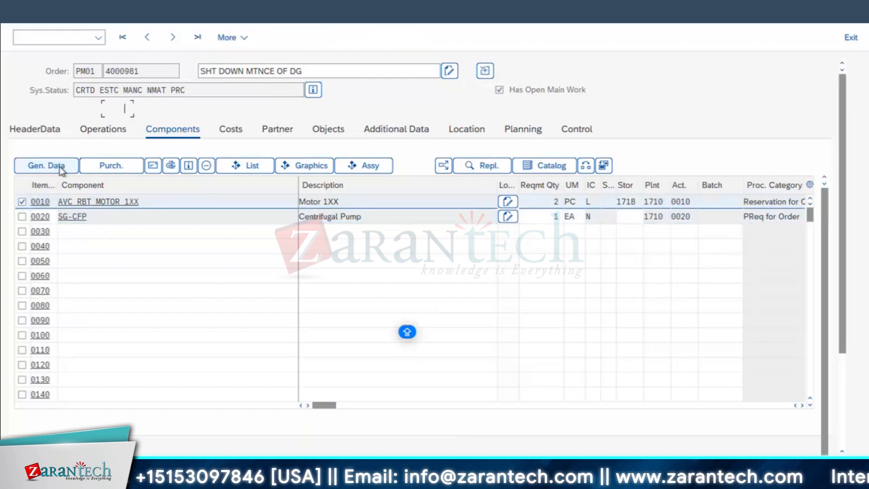
{"action": "double_click", "coordinate": [138, 262]}
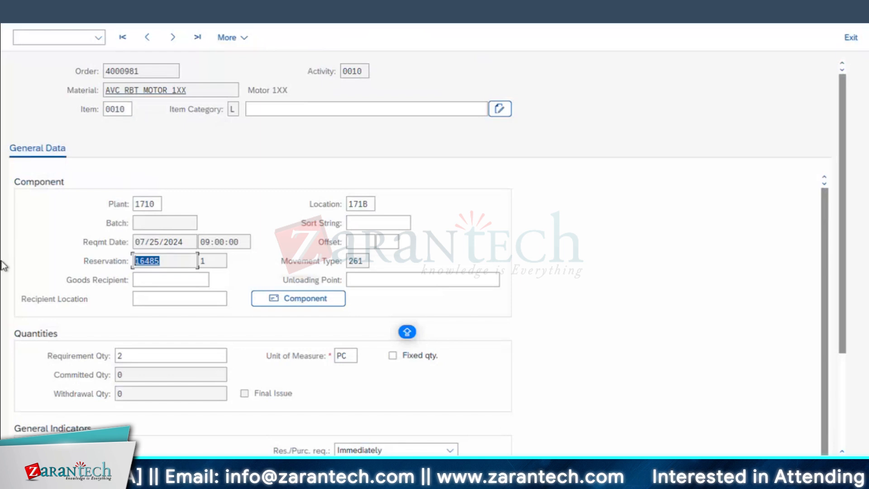
{"action": "key", "text": "Tab"}
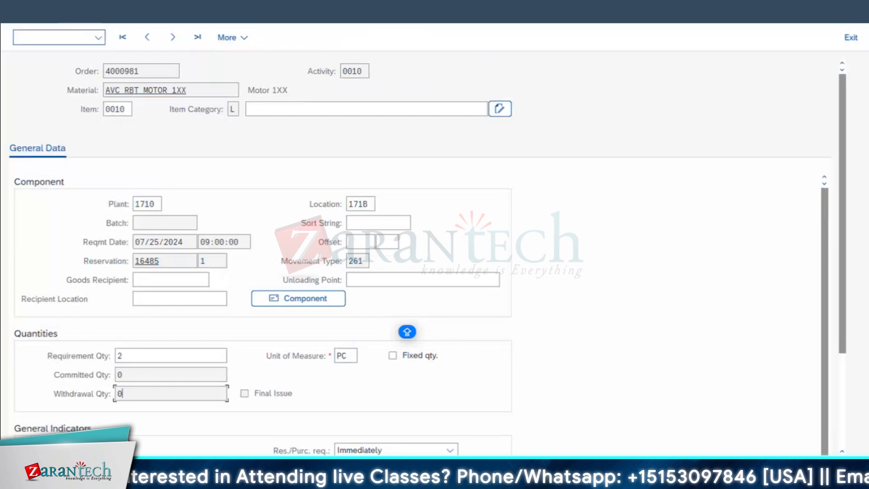
{"action": "left_click", "coordinate": [20, 11]}
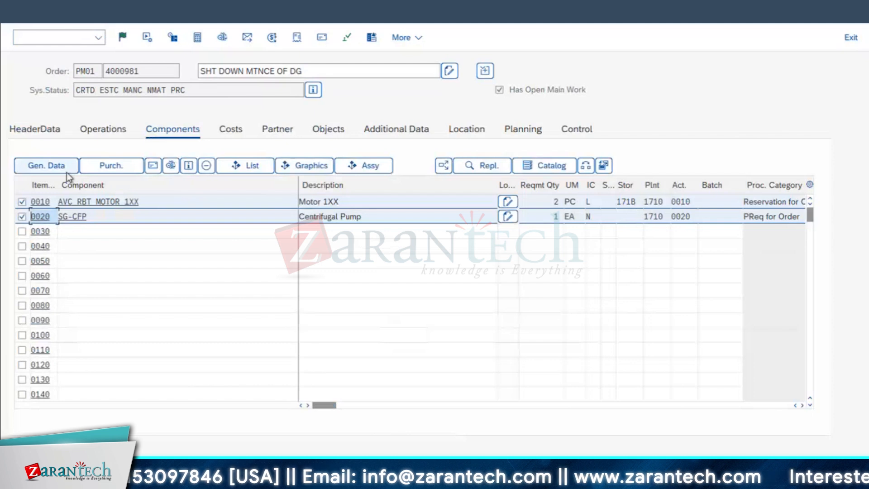
Review the requirement quantity and supplier in the purchasing data of component item 0020, SG-CFP
{"action": "left_click", "coordinate": [66, 172]}
{"action": "left_click", "coordinate": [173, 37]}
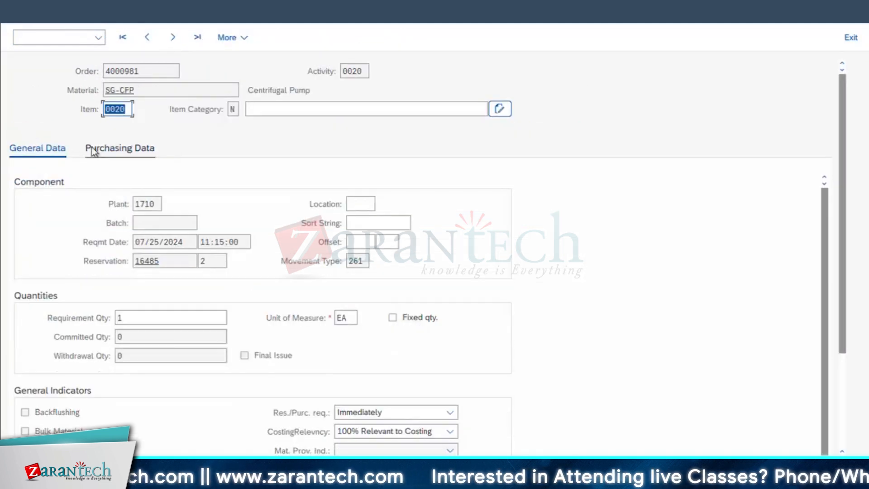
{"action": "left_click", "coordinate": [92, 148]}
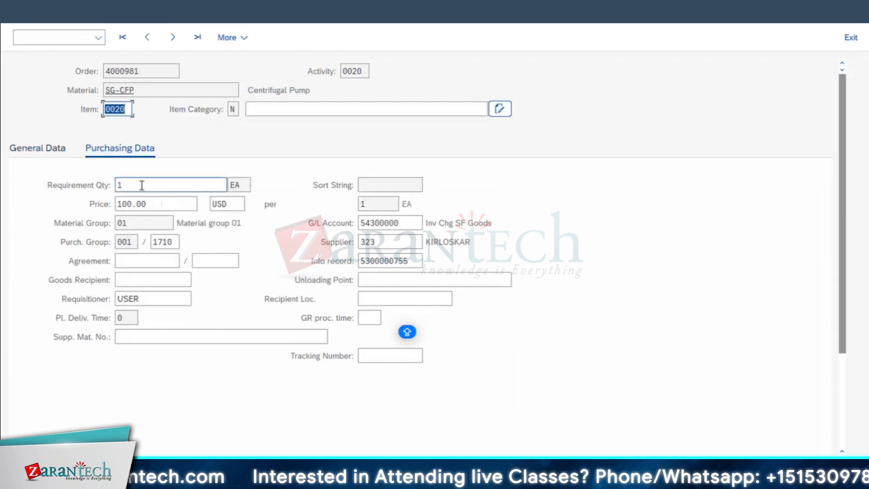
{"action": "left_click", "coordinate": [58, 182]}
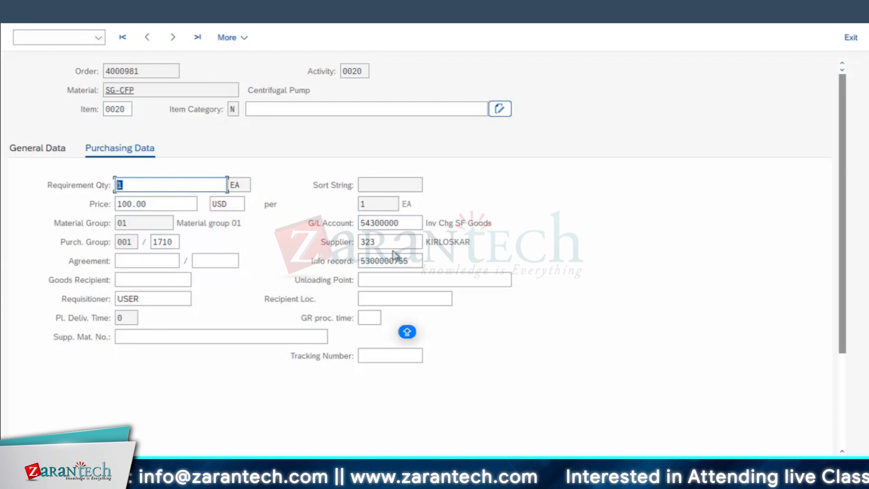
{"action": "double_click", "coordinate": [466, 242]}
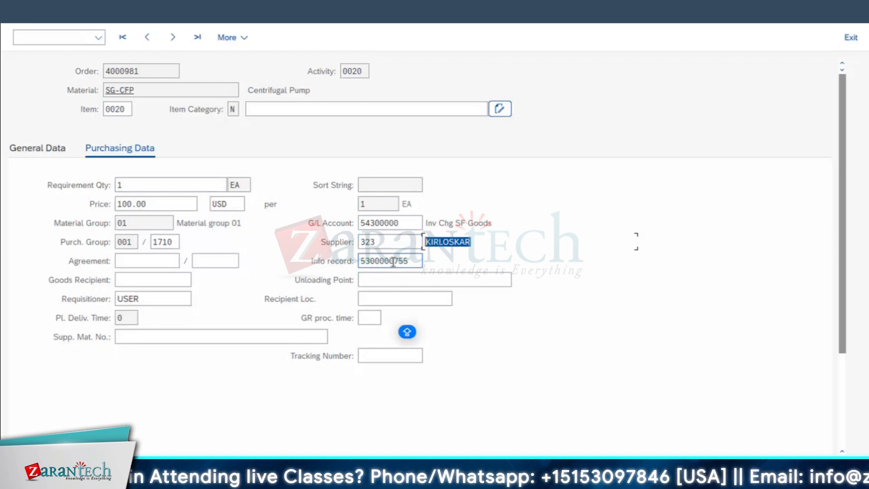
Enter CENTRIGUAL PUMP XXYY as the supplier material number of SG-CFP and return to the component list
{"action": "left_click", "coordinate": [193, 335]}
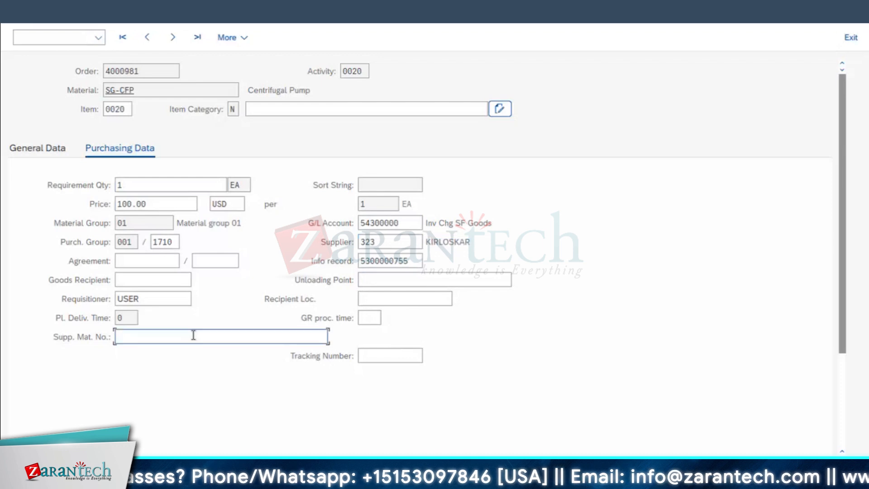
{"action": "left_click", "coordinate": [153, 89]}
{"action": "left_click_drag", "start_coordinate": [154, 88], "coordinate": [84, 87]}
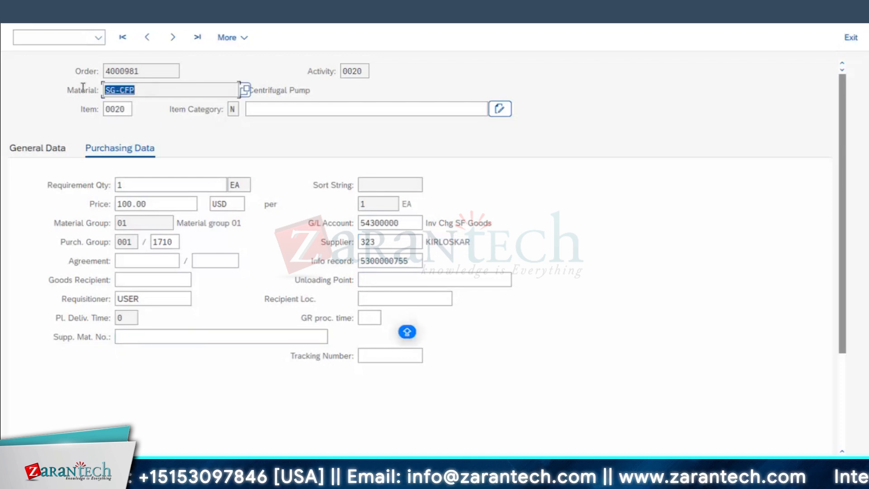
{"action": "left_click", "coordinate": [136, 90]}
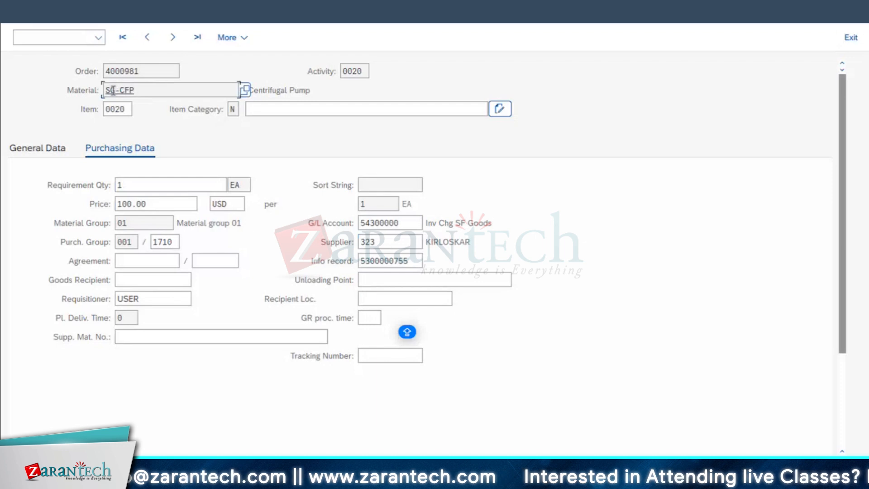
{"action": "left_click_drag", "start_coordinate": [143, 90], "coordinate": [107, 90]}
{"action": "left_click", "coordinate": [134, 337]}
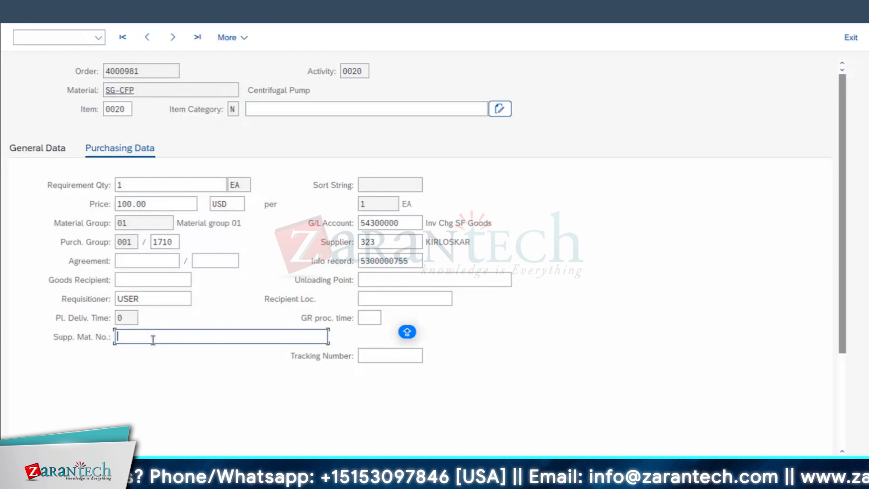
{"action": "type", "text": "CENTRIGUAL "}
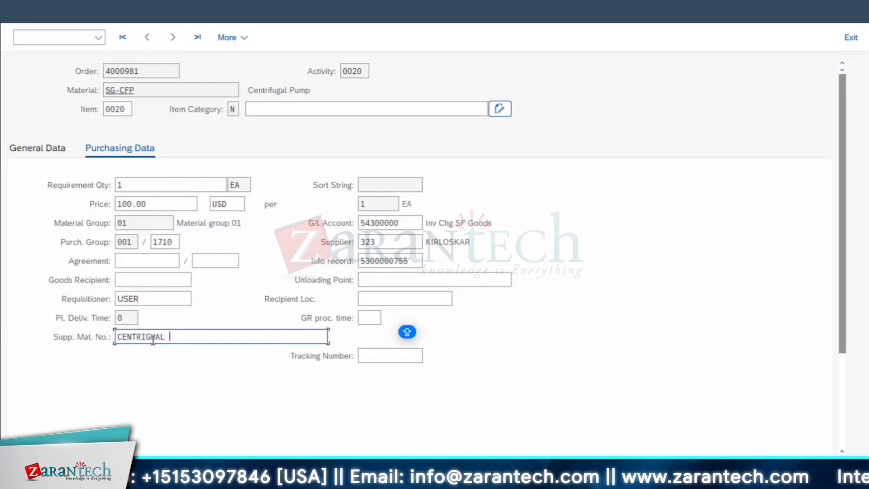
{"action": "type", "text": "PUMP XXYY"}
{"action": "key", "text": "ctrl+a"}
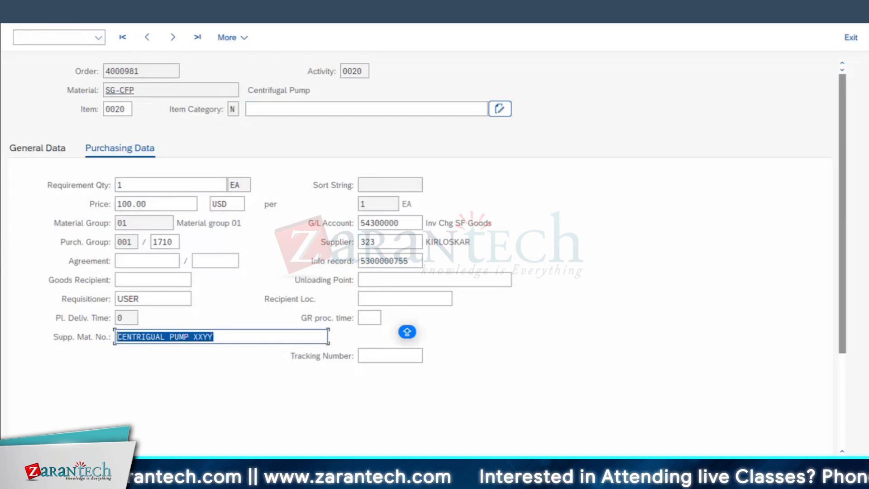
{"action": "left_click", "coordinate": [23, 13]}
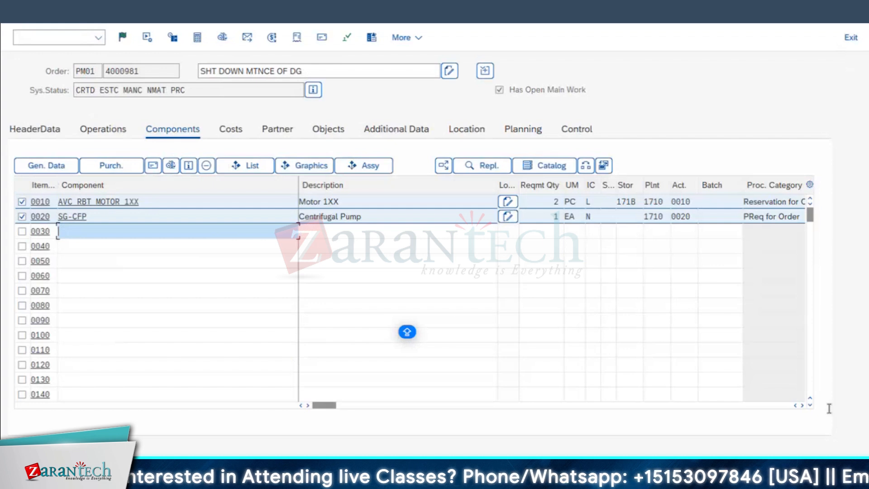
Examine the reservation and purchase requisition timing options for component SG-CFP in the component list
{"action": "left_click", "coordinate": [802, 406]}
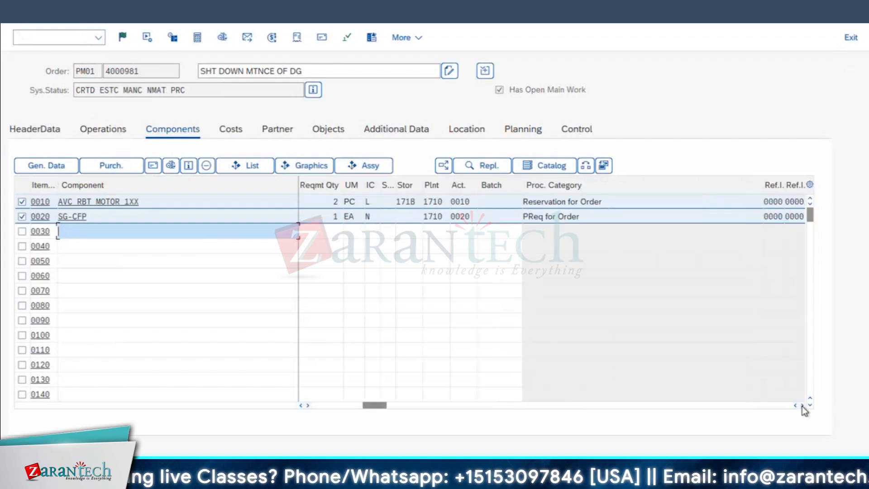
{"action": "left_click", "coordinate": [803, 406]}
{"action": "left_click", "coordinate": [803, 406]}
{"action": "left_click", "coordinate": [802, 406]}
{"action": "left_click", "coordinate": [803, 405]}
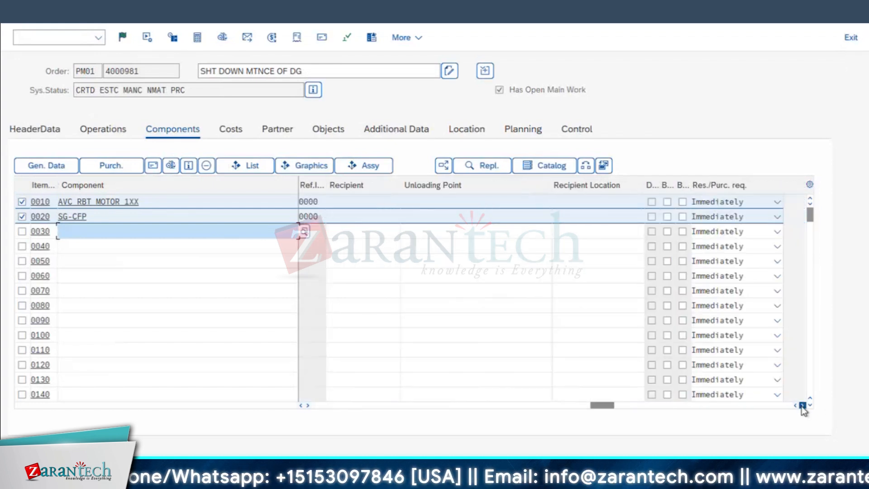
{"action": "left_click", "coordinate": [802, 405]}
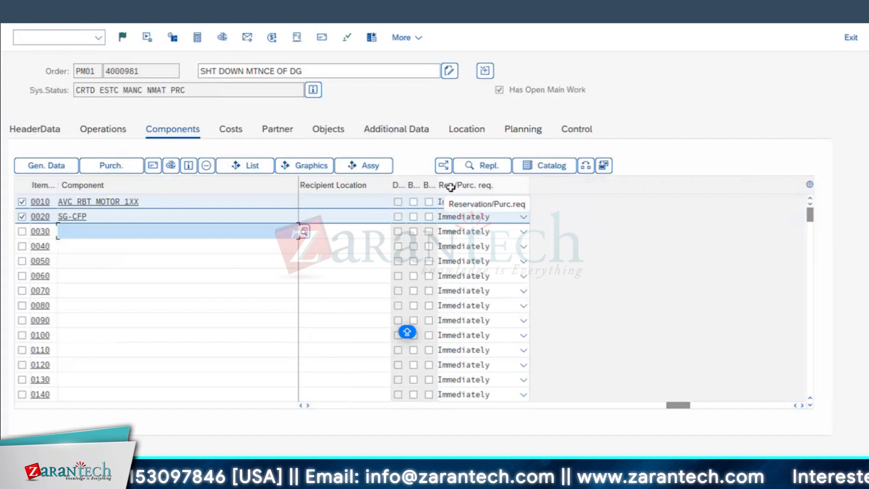
{"action": "left_click", "coordinate": [520, 216]}
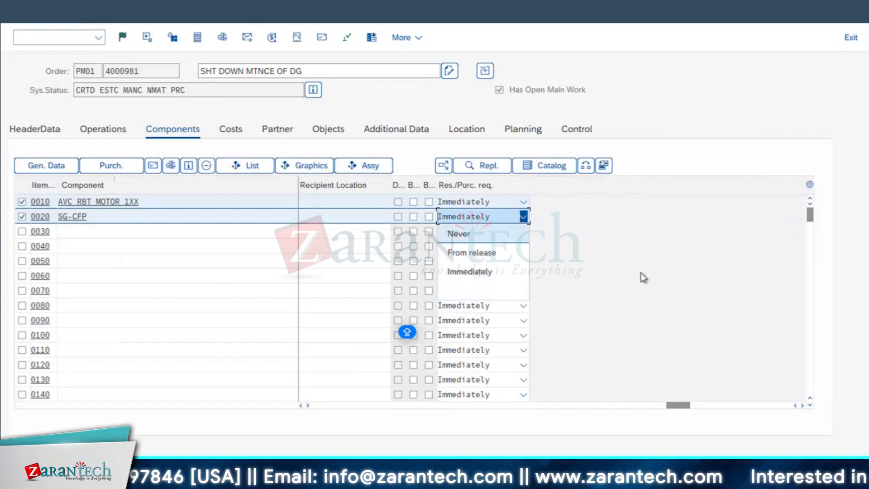
{"action": "left_click", "coordinate": [648, 308]}
{"action": "left_click_drag", "start_coordinate": [684, 405], "coordinate": [444, 406]}
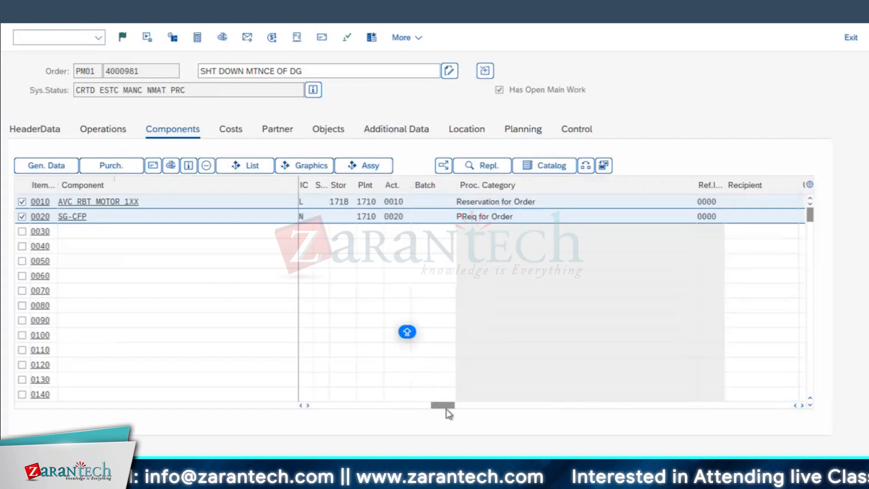
Save the maintenance order, dismiss the log prompt and reopen the order for changes
{"action": "left_click_drag", "start_coordinate": [296, 421], "coordinate": [284, 419]}
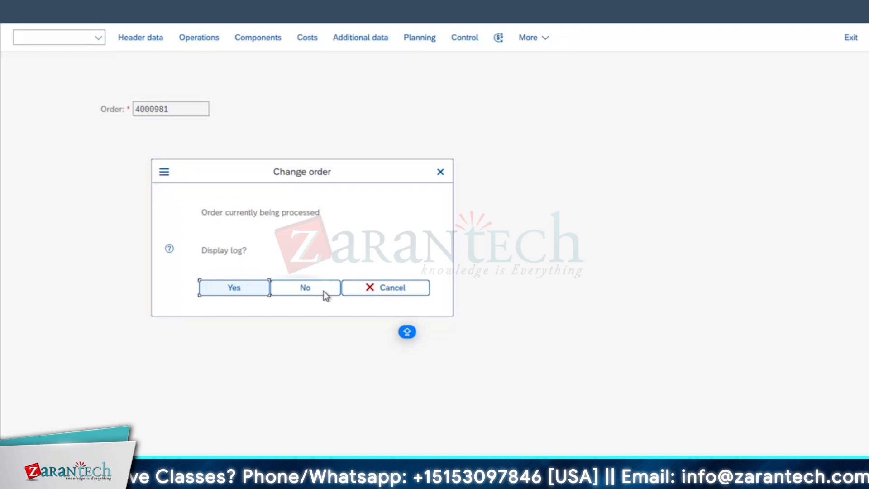
{"action": "left_click", "coordinate": [440, 172]}
{"action": "left_click", "coordinate": [183, 109]}
{"action": "key", "text": "Return"}
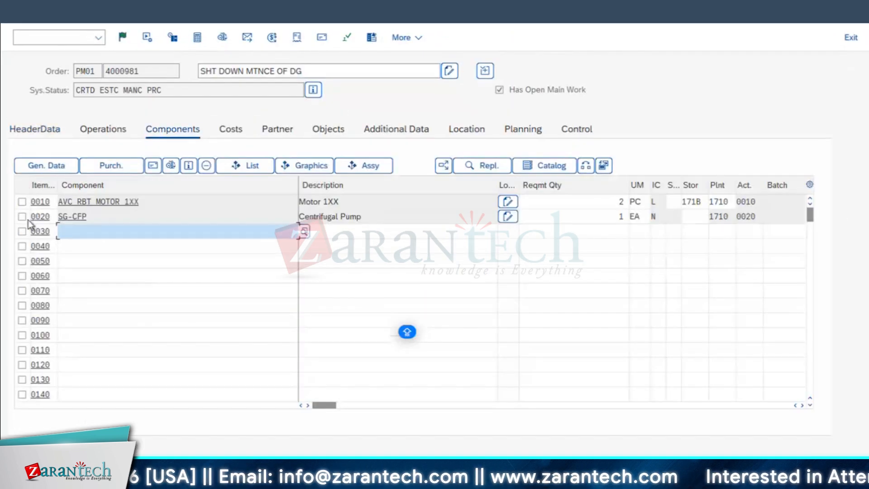
Check the purchase requisition in the purchasing data of component SG-CFP and the order's system status
{"action": "left_click", "coordinate": [22, 217]}
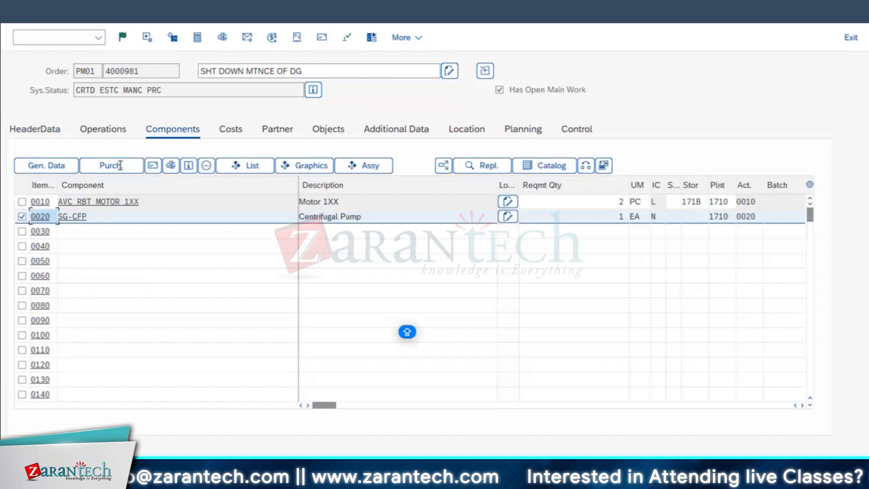
{"action": "left_click", "coordinate": [116, 166]}
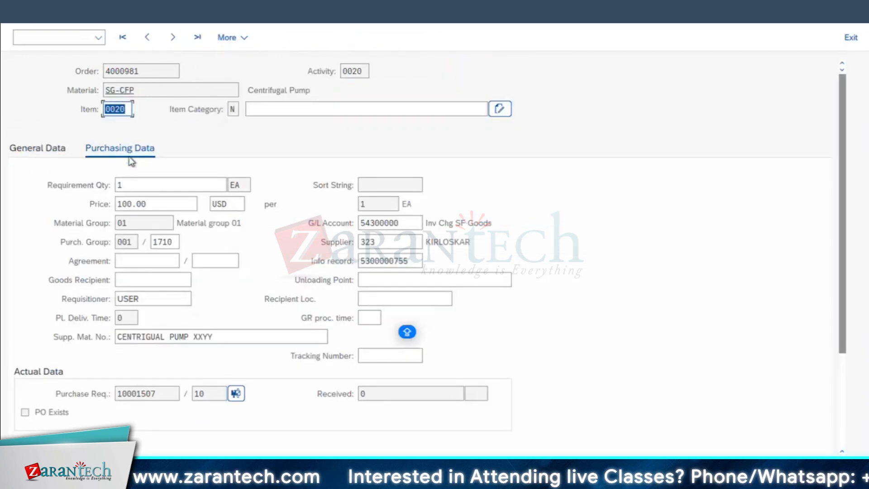
{"action": "left_click", "coordinate": [163, 393]}
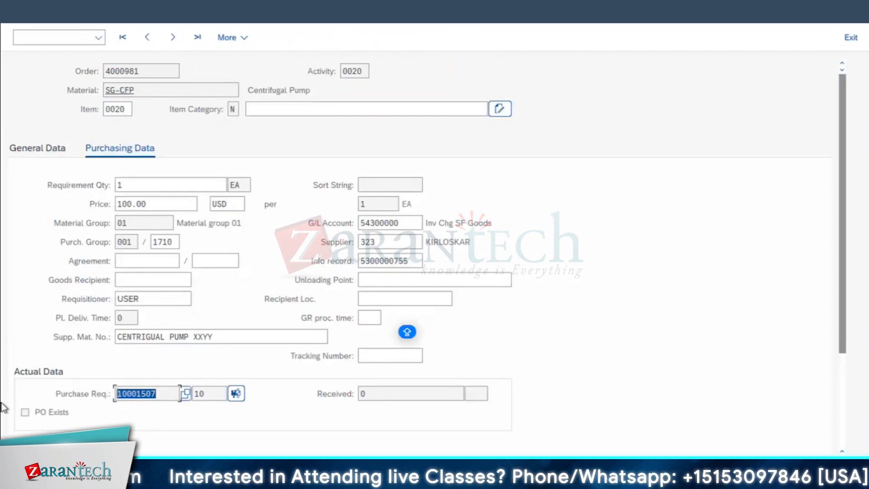
{"action": "key", "text": "F3"}
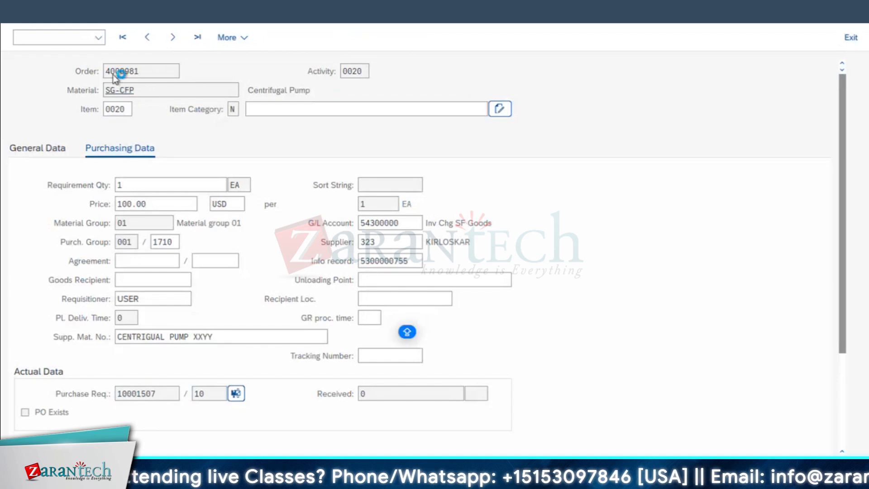
{"action": "left_click_drag", "start_coordinate": [96, 89], "coordinate": [13, 119]}
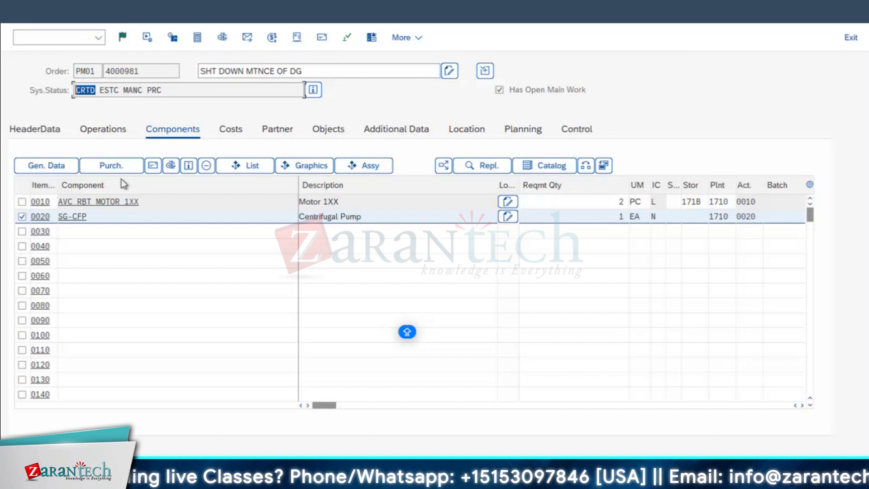
Check the purchase requisition, PO indicator and received quantity in SG-CFP's purchasing data, and return to the component list
{"action": "left_click", "coordinate": [120, 166]}
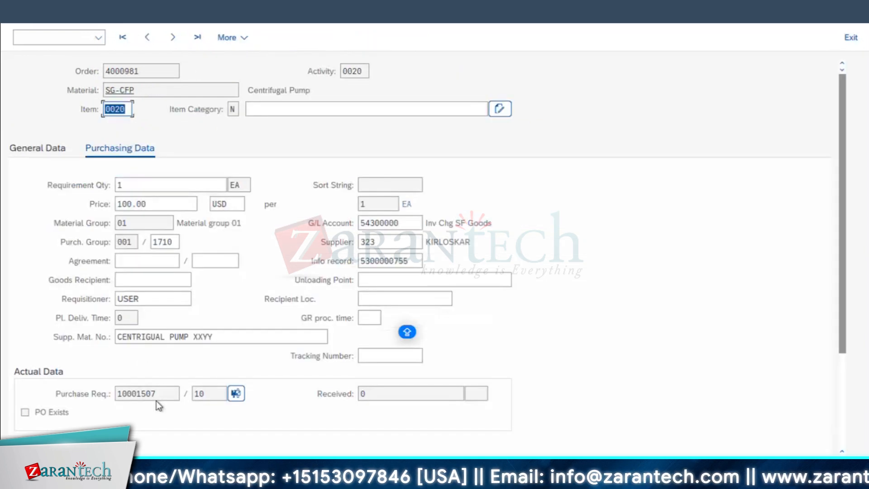
{"action": "double_click", "coordinate": [140, 393]}
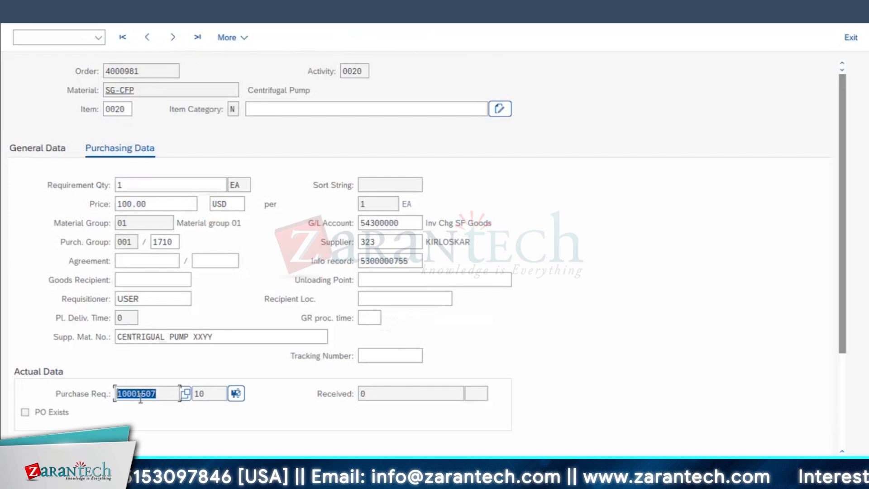
{"action": "left_click", "coordinate": [141, 396]}
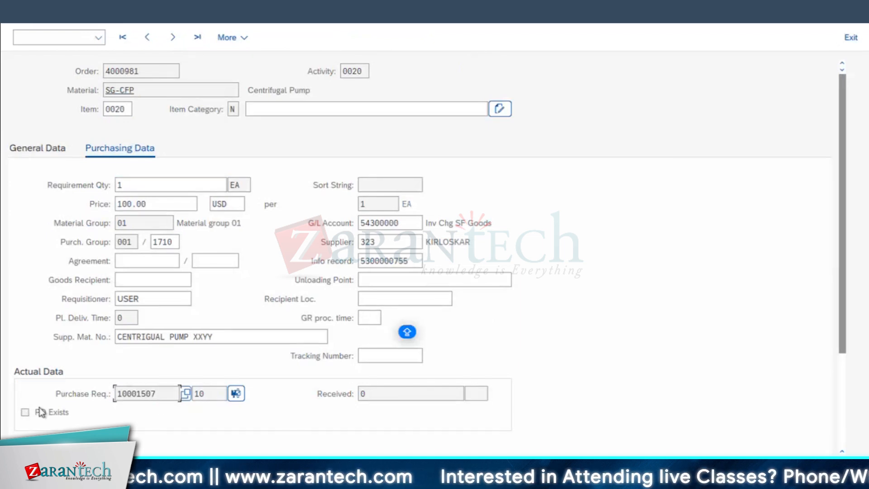
{"action": "double_click", "coordinate": [363, 395]}
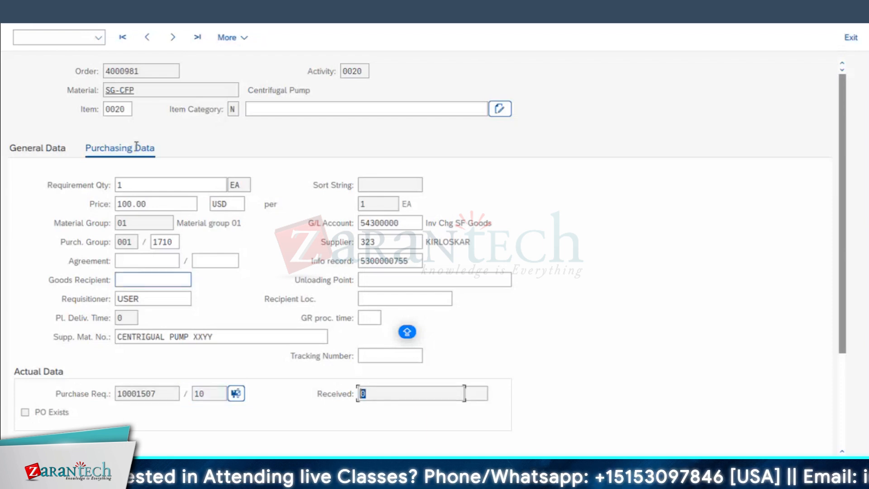
{"action": "left_click", "coordinate": [21, 15]}
{"action": "left_click_drag", "start_coordinate": [650, 405], "coordinate": [279, 403]}
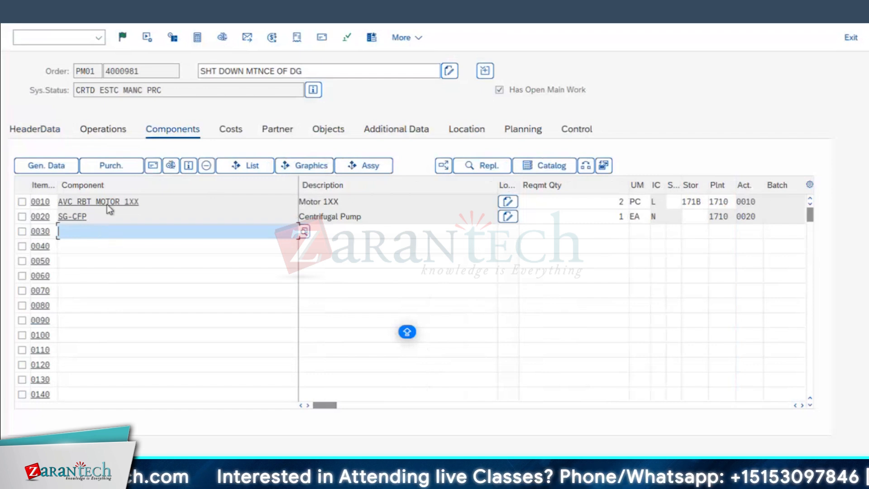
Review the order's operations, and release and save the order
{"action": "left_click", "coordinate": [104, 129]}
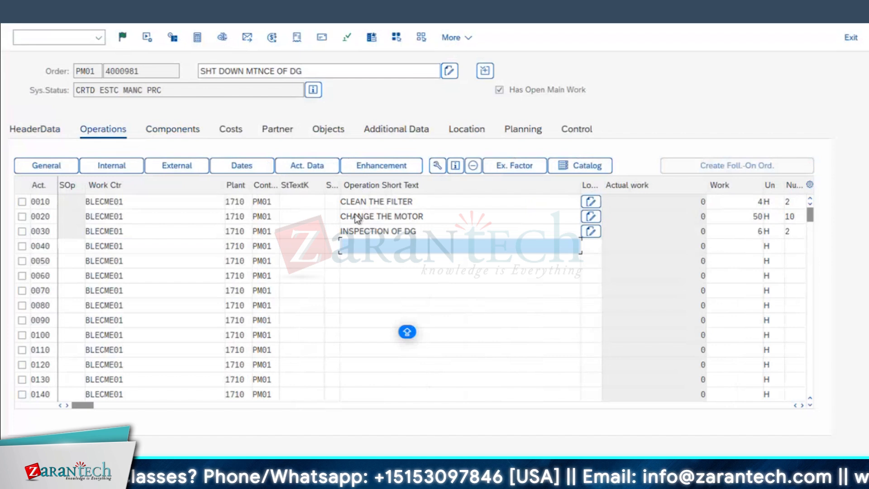
{"action": "left_click", "coordinate": [123, 37]}
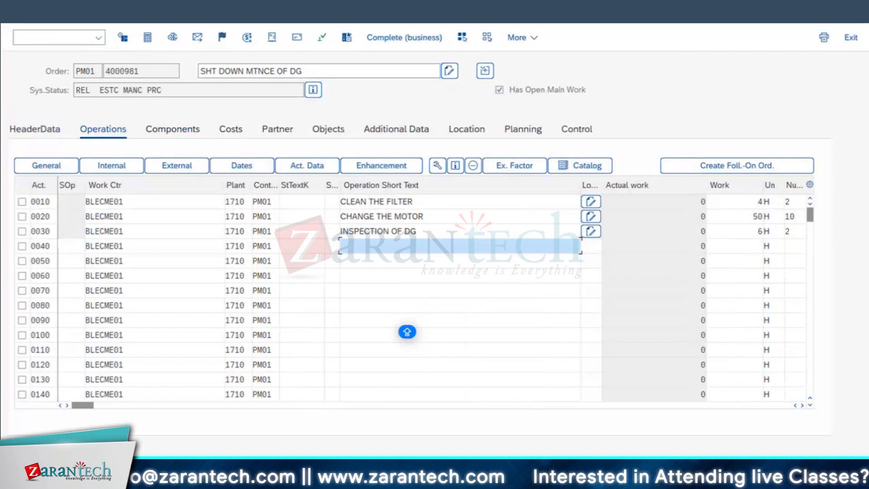
{"action": "key", "text": "ctrl+s"}
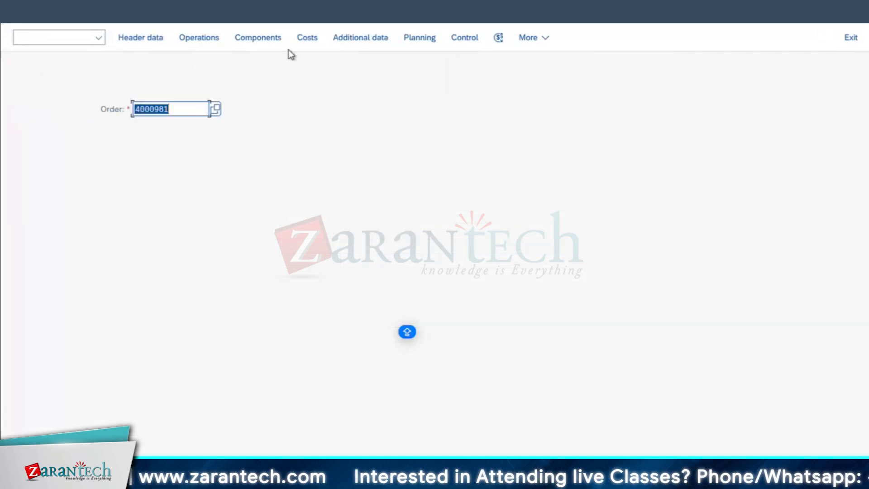
Reopen the released order and examine its document flow, including operation 0020 and the purchase requisition
{"action": "key", "text": "Return"}
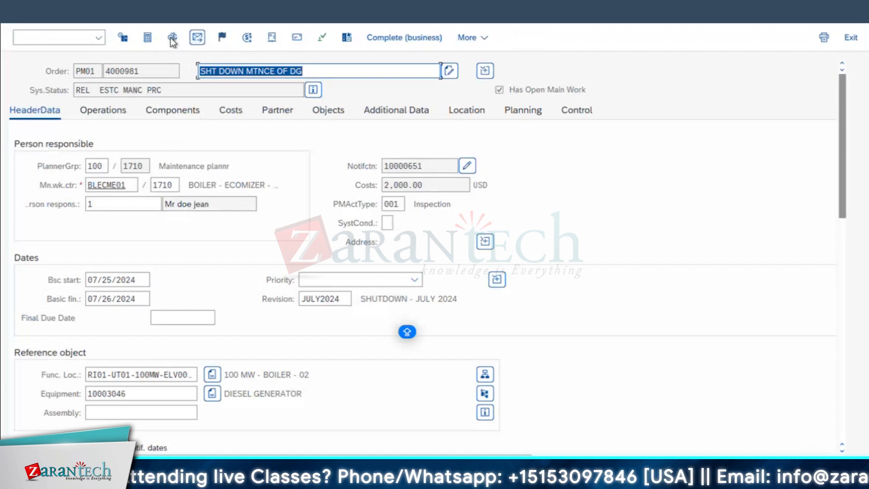
{"action": "left_click", "coordinate": [272, 38]}
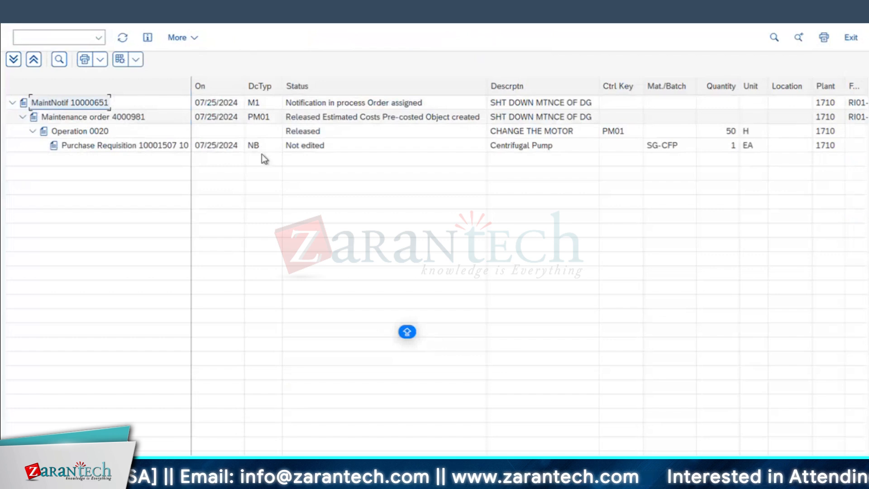
{"action": "left_click", "coordinate": [124, 119]}
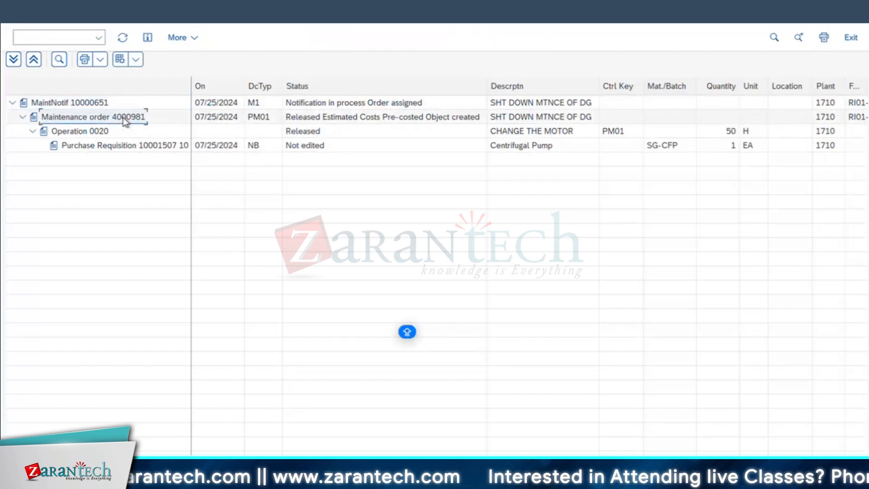
{"action": "left_click", "coordinate": [87, 132]}
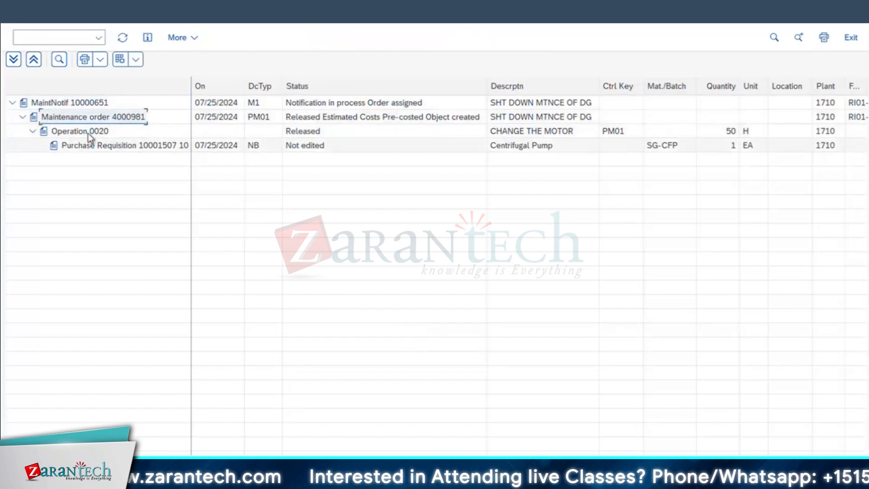
{"action": "left_click", "coordinate": [103, 150]}
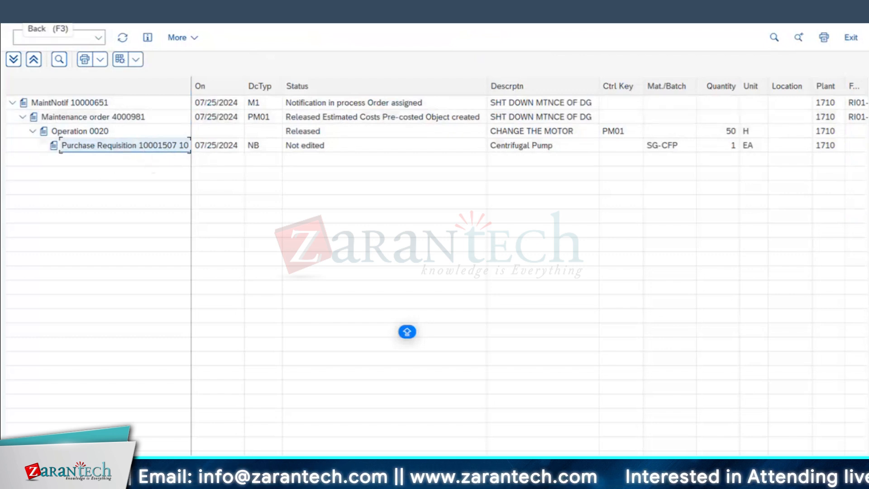
{"action": "double_click", "coordinate": [77, 132]}
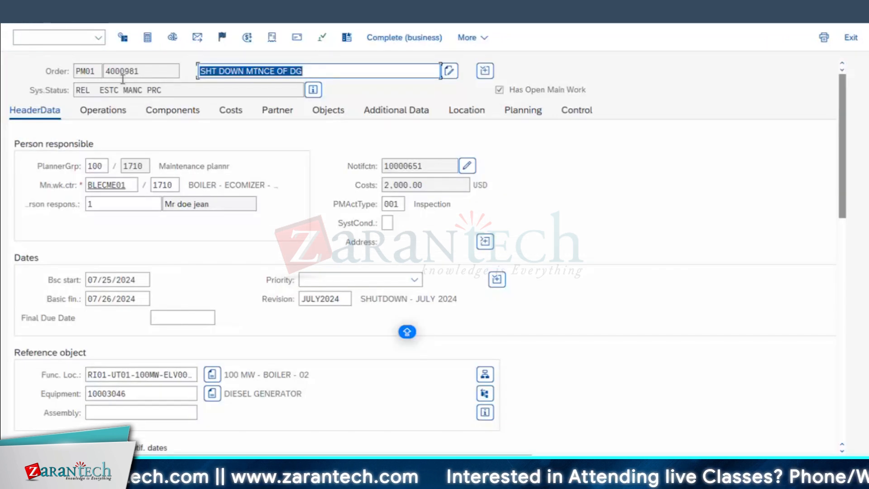
Display the document flow once more and return to the initial order change screen
{"action": "left_click", "coordinate": [274, 39]}
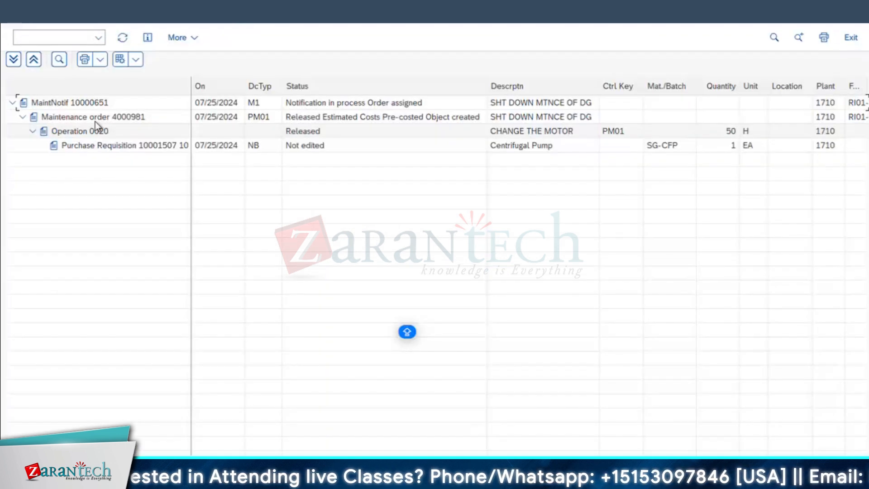
{"action": "left_click", "coordinate": [19, 14]}
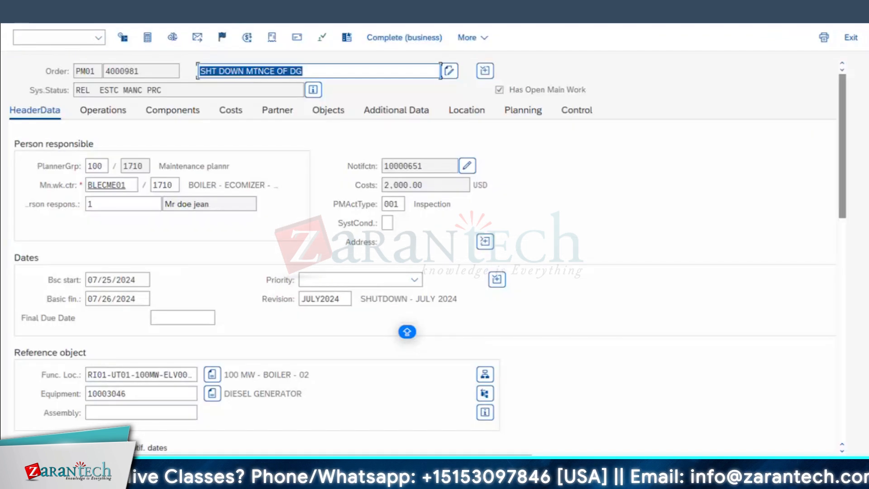
{"action": "left_click", "coordinate": [19, 14]}
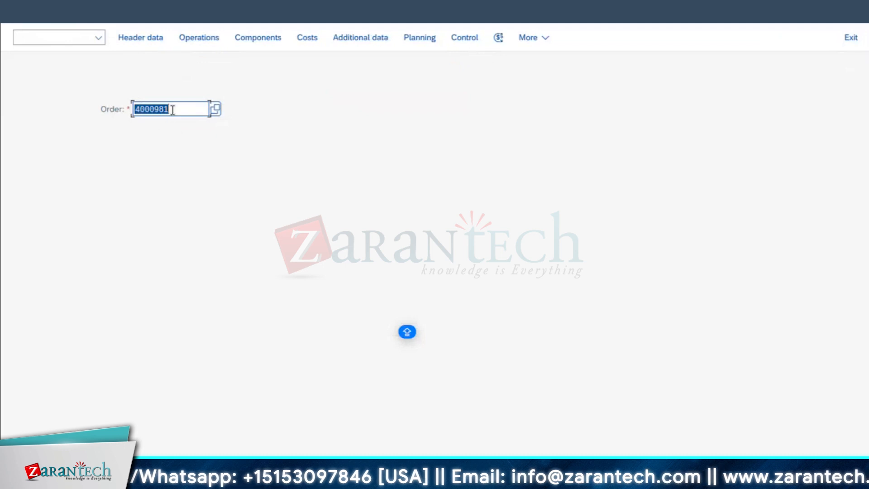
Reopen the order and look up its output options for printing the order
{"action": "left_click", "coordinate": [78, 102]}
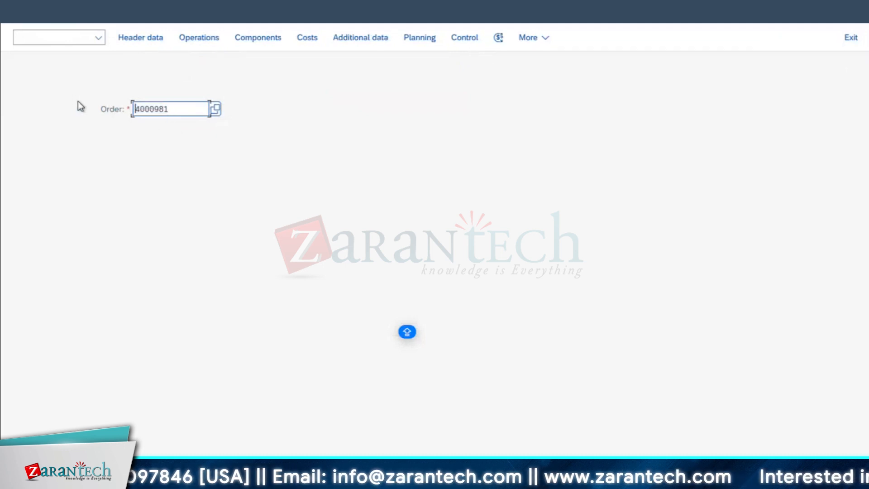
{"action": "left_click", "coordinate": [126, 6]}
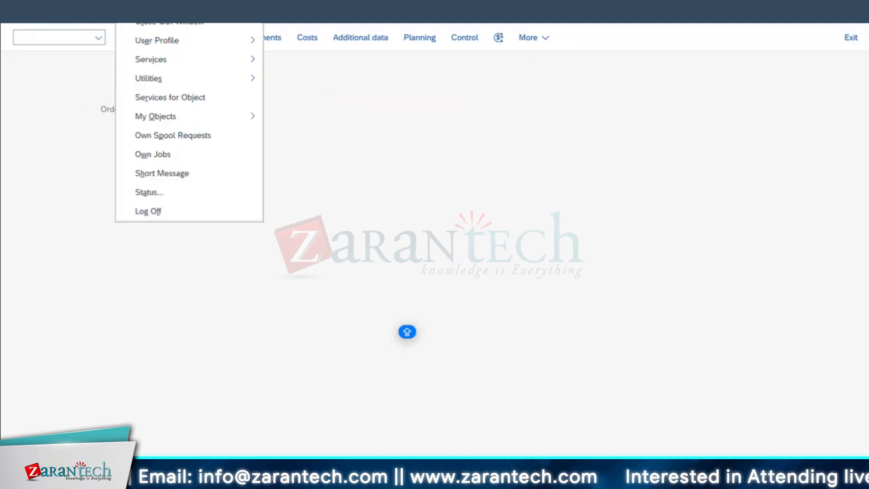
{"action": "left_click", "coordinate": [49, 163]}
{"action": "key", "text": "Return"}
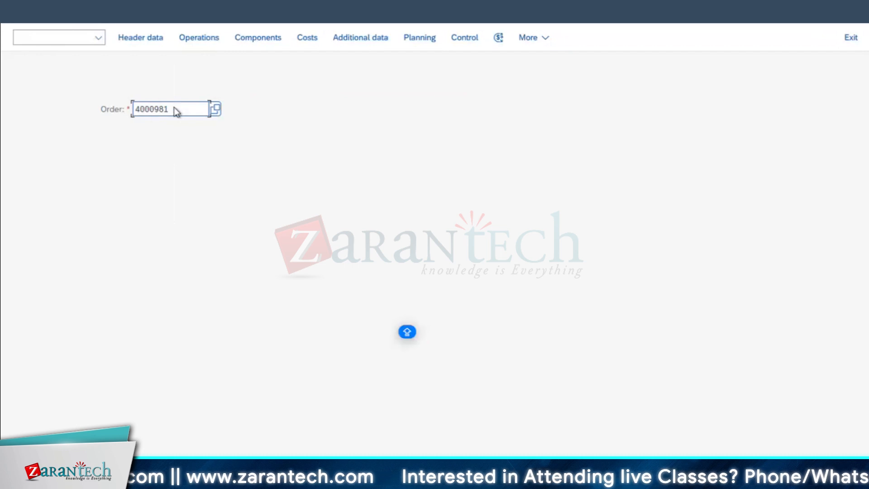
{"action": "left_click", "coordinate": [42, 38]}
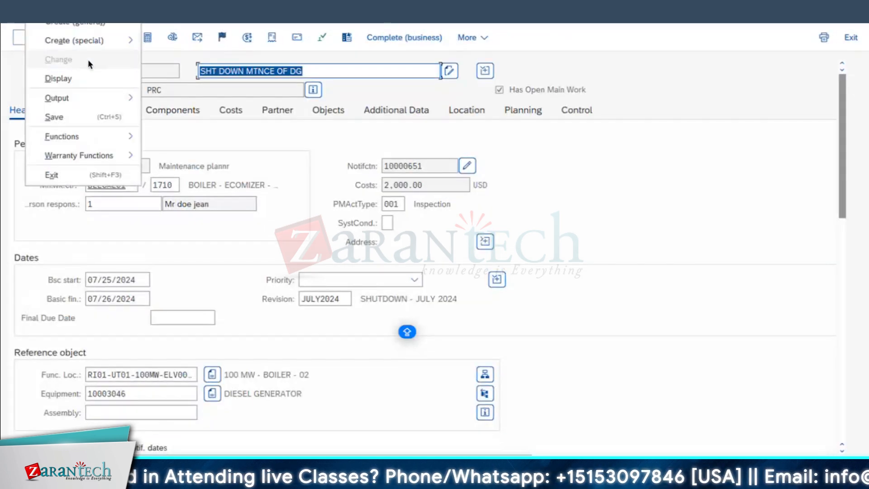
{"action": "left_click", "coordinate": [69, 96]}
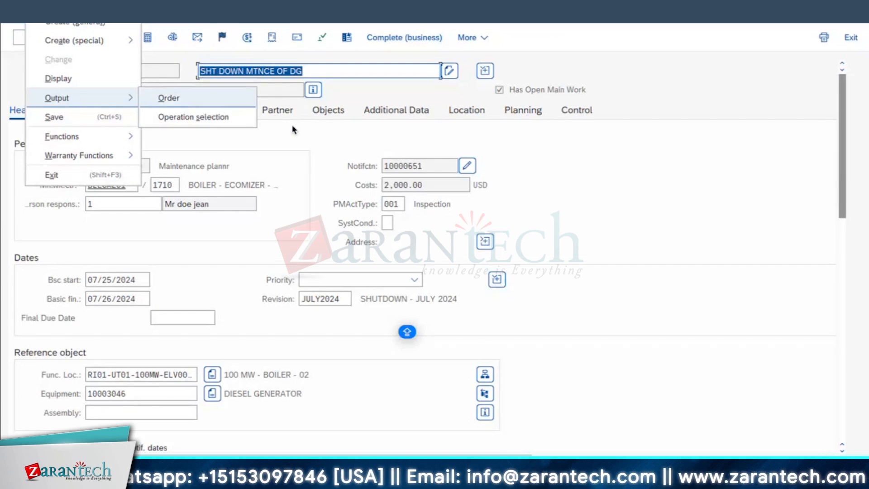
{"action": "left_click", "coordinate": [186, 100]}
Leave the maintenance order and start transaction ME53N to display purchase requisitions
{"action": "left_click", "coordinate": [39, 12]}
{"action": "key", "text": "F3"}
{"action": "type", "text": "ME5"}
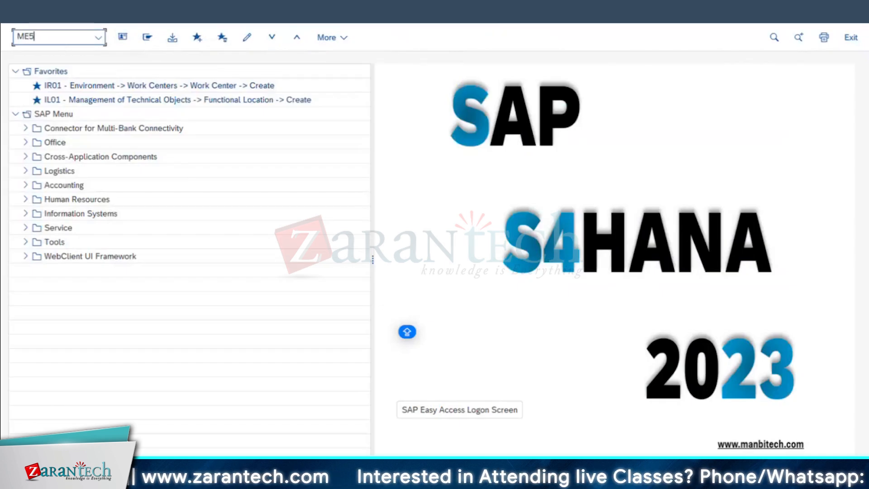
{"action": "type", "text": "3"}
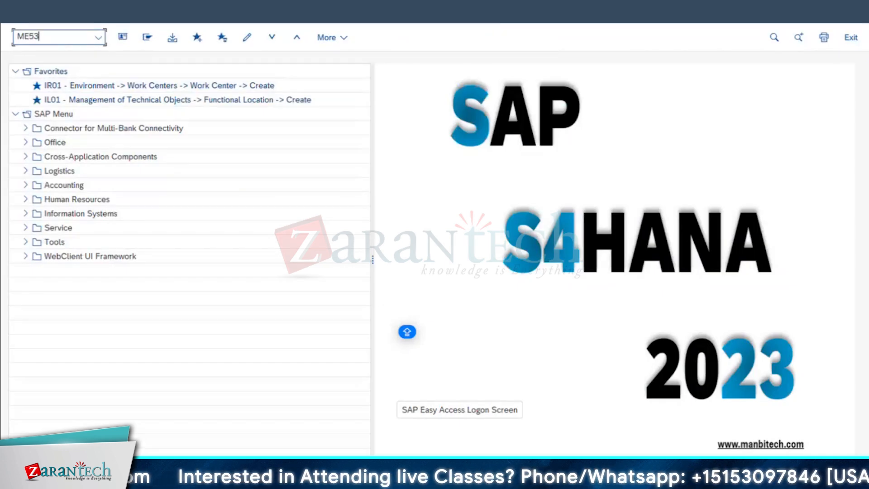
{"action": "key", "text": "Return"}
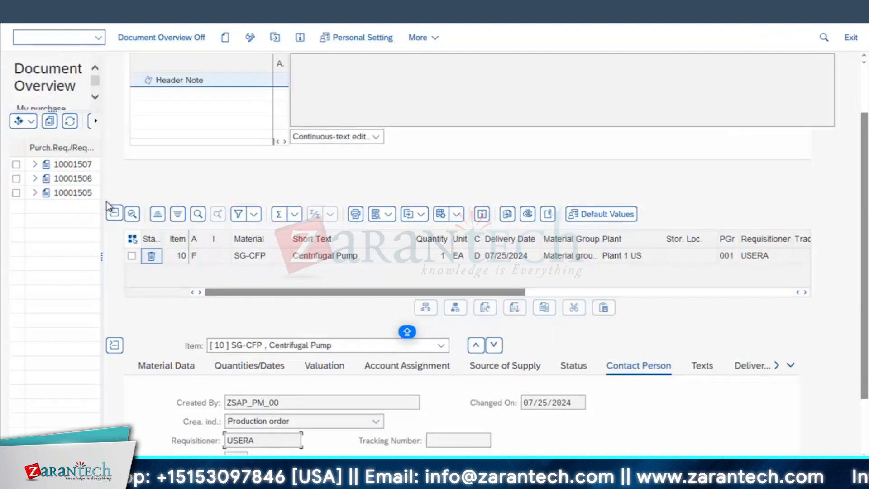
Switch the document overview off and on again, and display the first purchase requisition listed in it
{"action": "left_click_drag", "start_coordinate": [101, 237], "coordinate": [127, 236]}
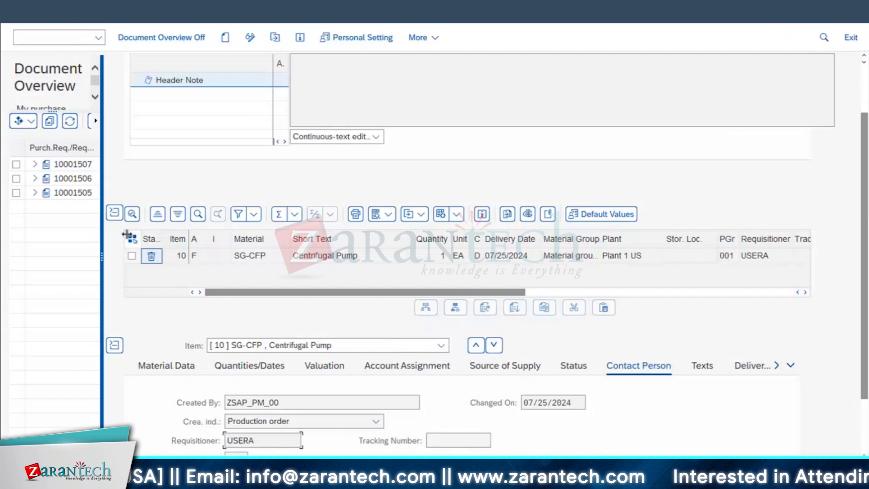
{"action": "left_click", "coordinate": [173, 37]}
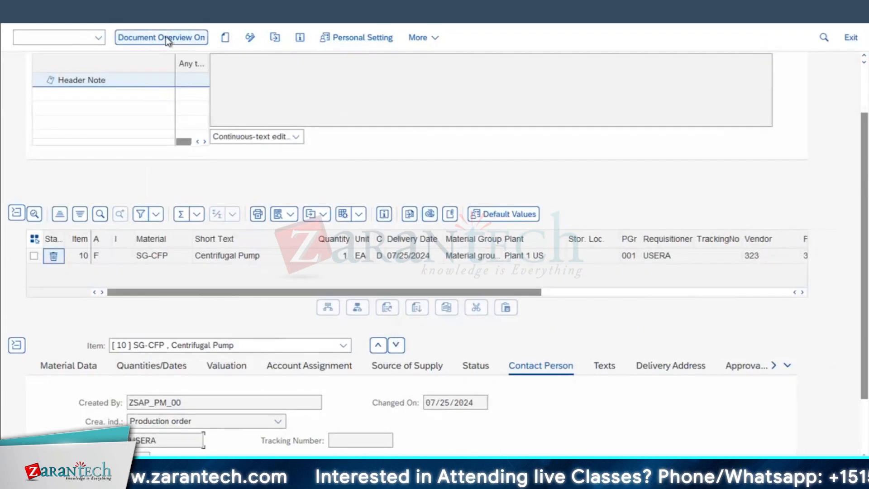
{"action": "left_click", "coordinate": [167, 38]}
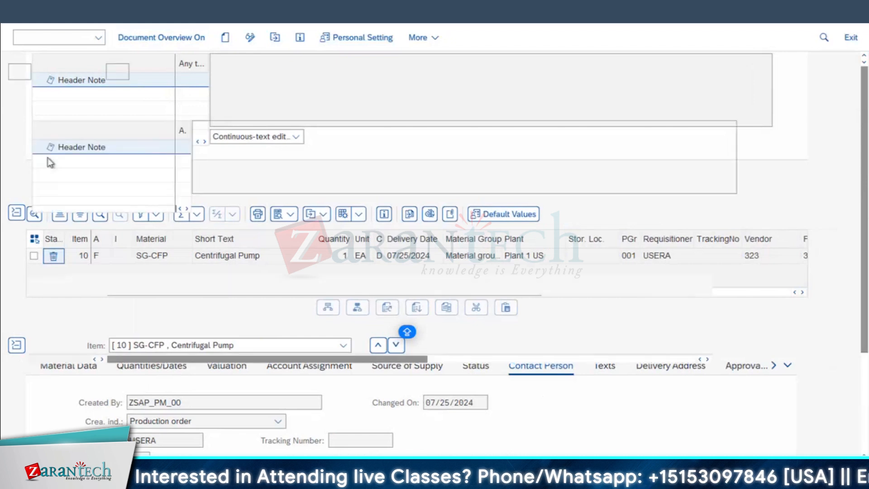
{"action": "left_click", "coordinate": [82, 164]}
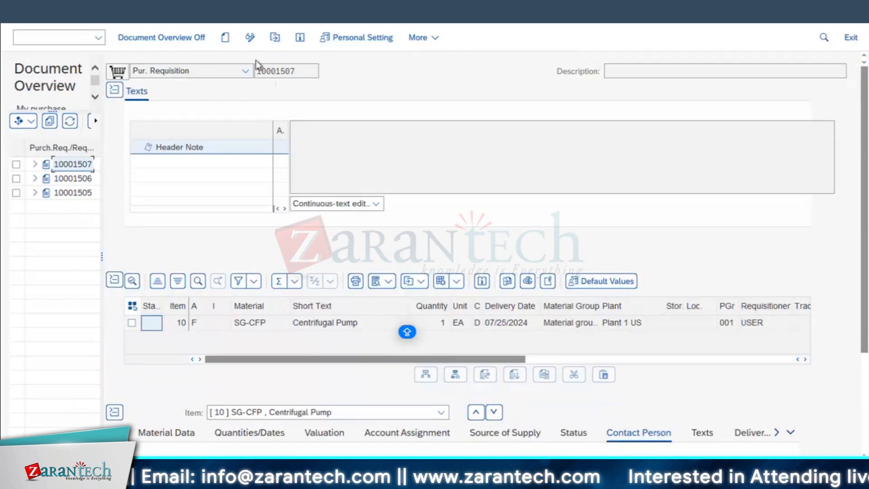
Check the requisition's number in the document selection and header, and examine its Centrifugal Pump item
{"action": "left_click", "coordinate": [274, 37]}
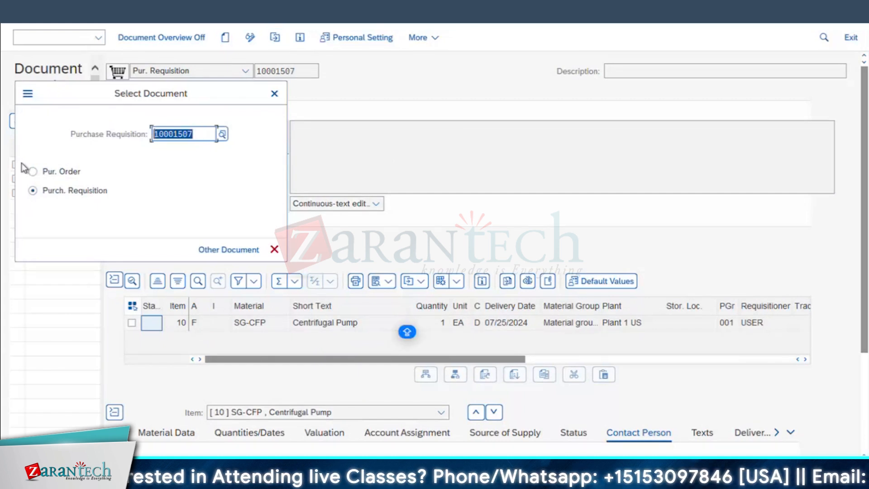
{"action": "left_click", "coordinate": [275, 95]}
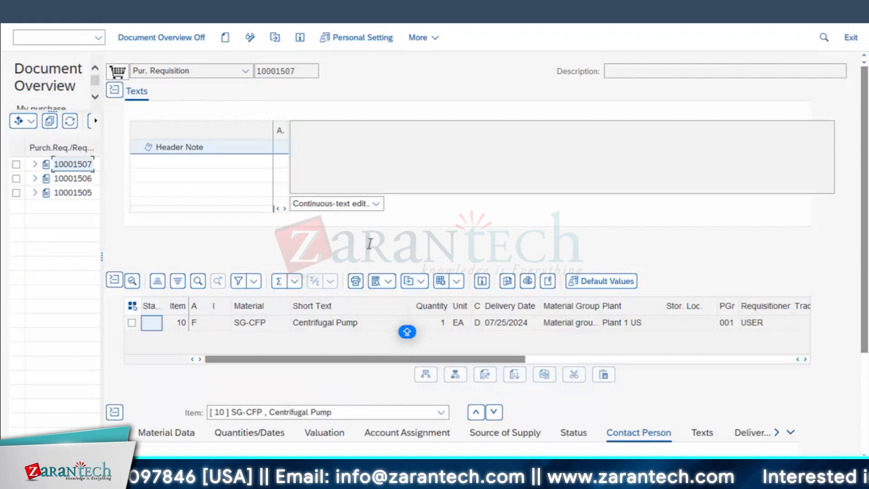
{"action": "left_click", "coordinate": [296, 71]}
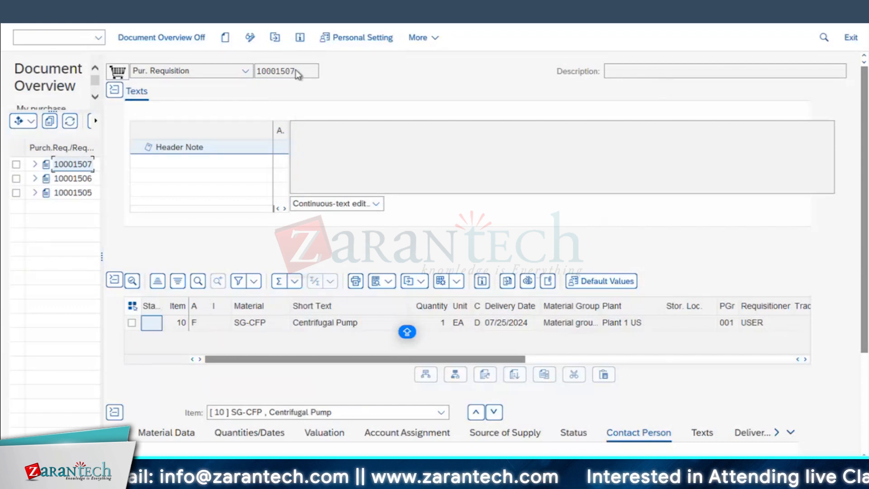
{"action": "left_click", "coordinate": [355, 323]}
{"action": "left_click", "coordinate": [357, 324]}
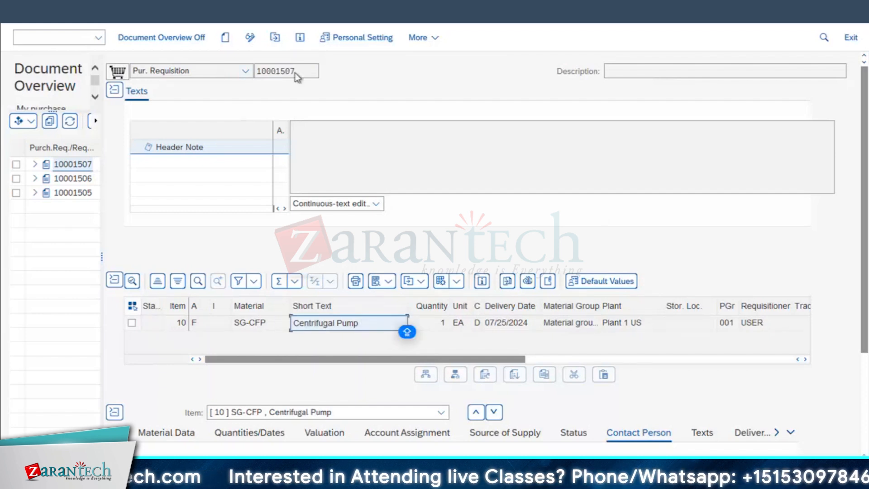
{"action": "left_click_drag", "start_coordinate": [220, 72], "coordinate": [219, 73]}
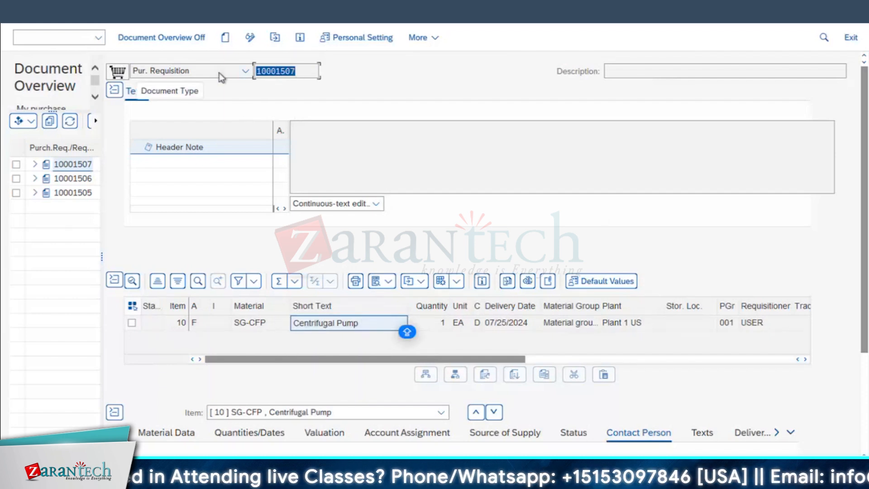
Leave the requisition display and start transaction ME21N to create a standard purchase order
{"action": "key", "text": "alt+Tab"}
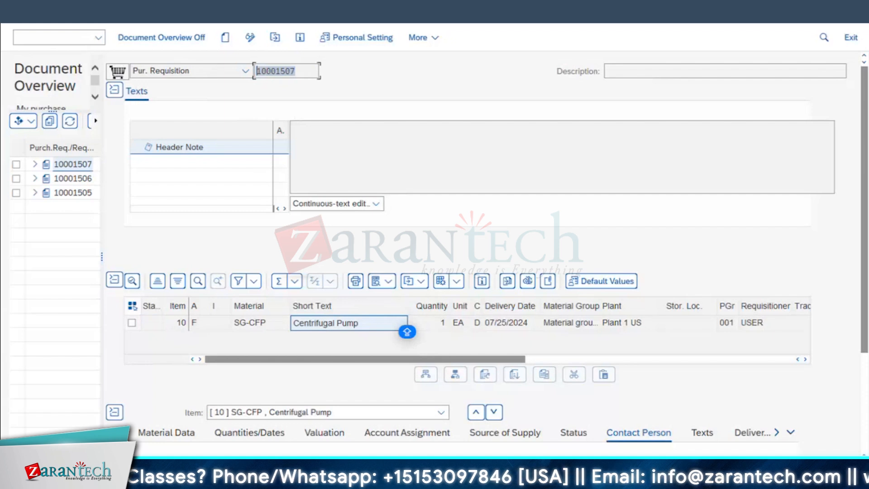
{"action": "left_click", "coordinate": [209, 9]}
{"action": "key", "text": "Escape"}
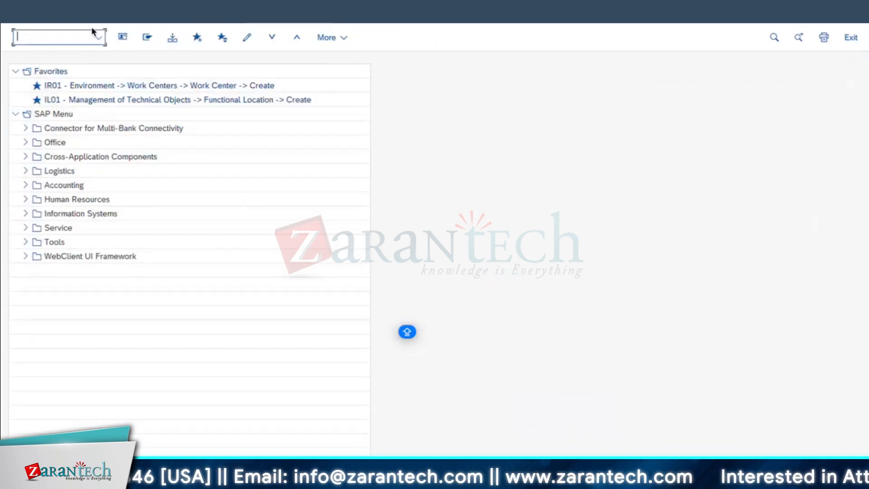
{"action": "type", "text": "ME21N"}
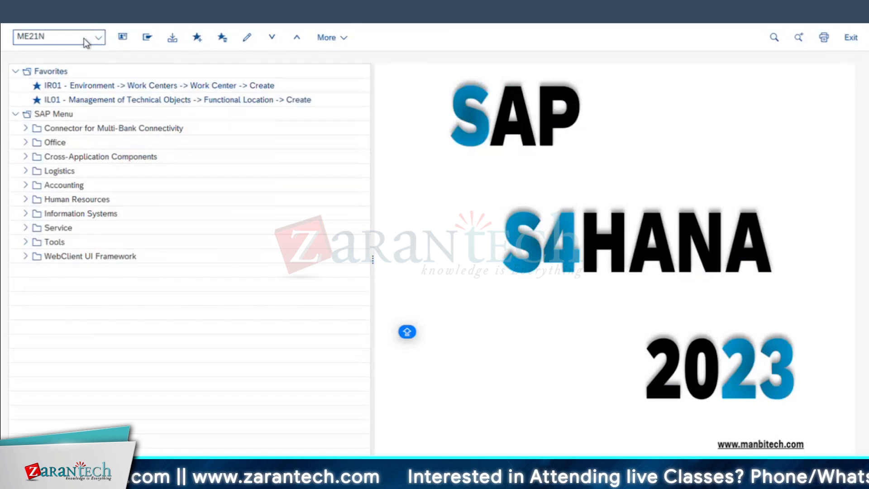
{"action": "key", "text": "Return"}
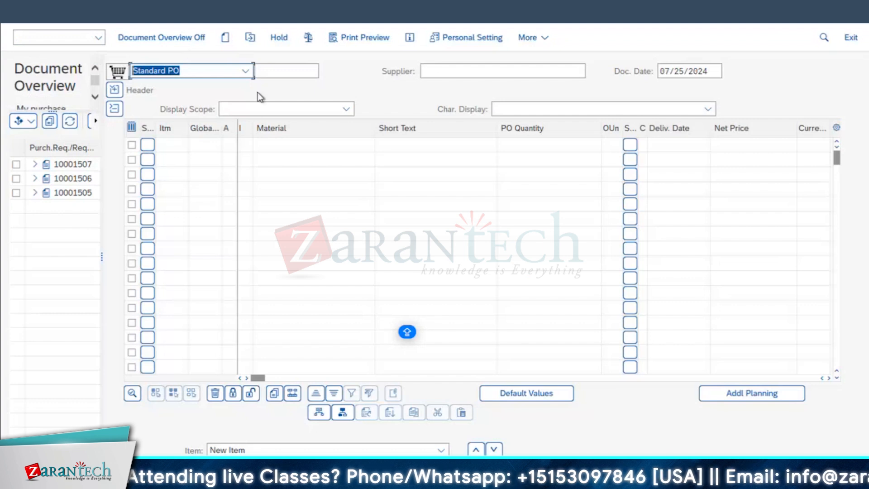
Expand the first purchase requisition in the document overview and select its item 10
{"action": "left_click", "coordinate": [76, 164]}
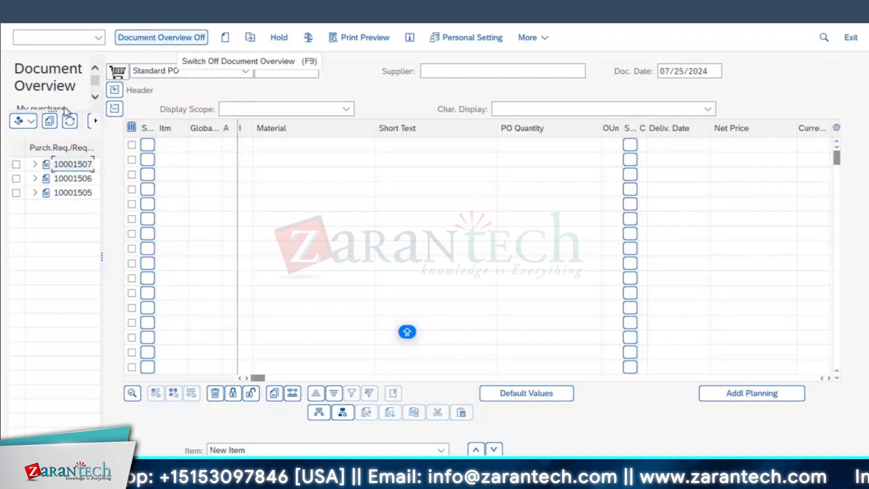
{"action": "left_click", "coordinate": [35, 165]}
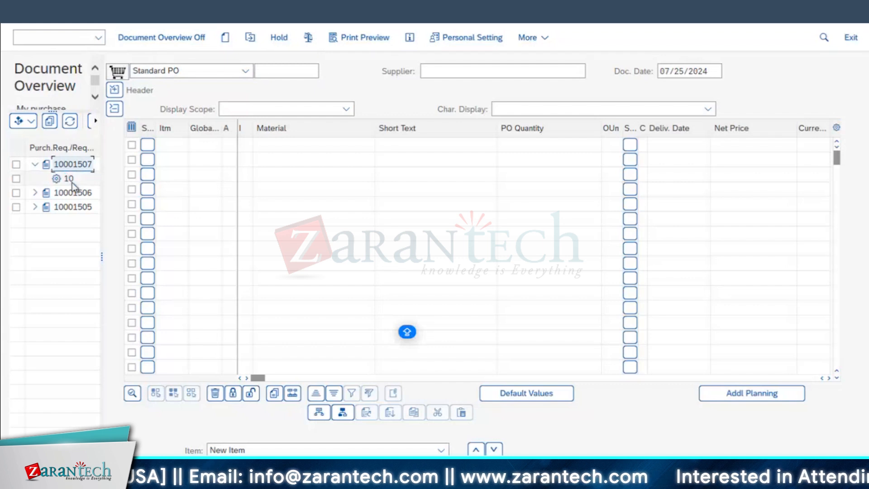
{"action": "left_click", "coordinate": [50, 121]}
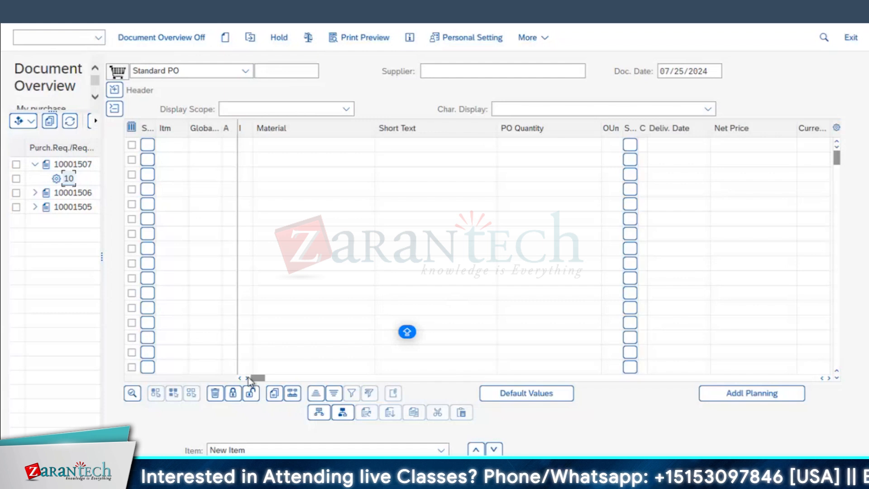
Look over the item table's purchase requisition columns, and adopt requisition item 10 into the purchase order
{"action": "left_click_drag", "start_coordinate": [262, 378], "coordinate": [547, 381]}
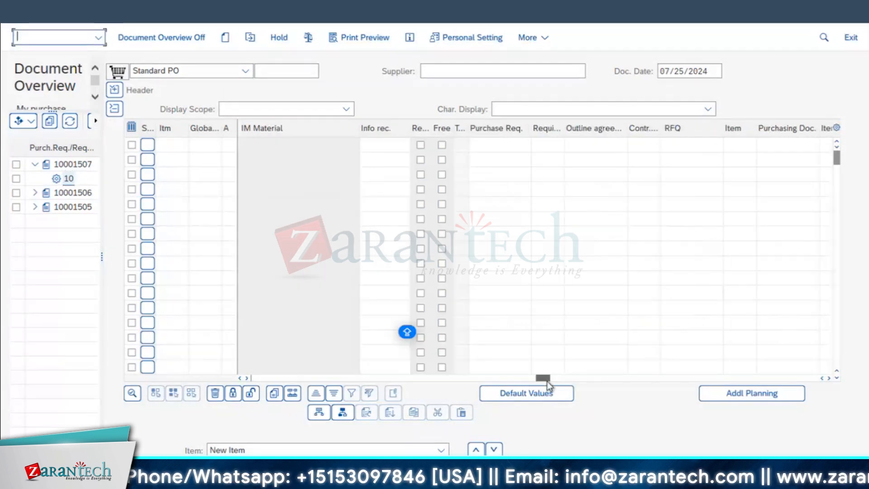
{"action": "left_click", "coordinate": [506, 145]}
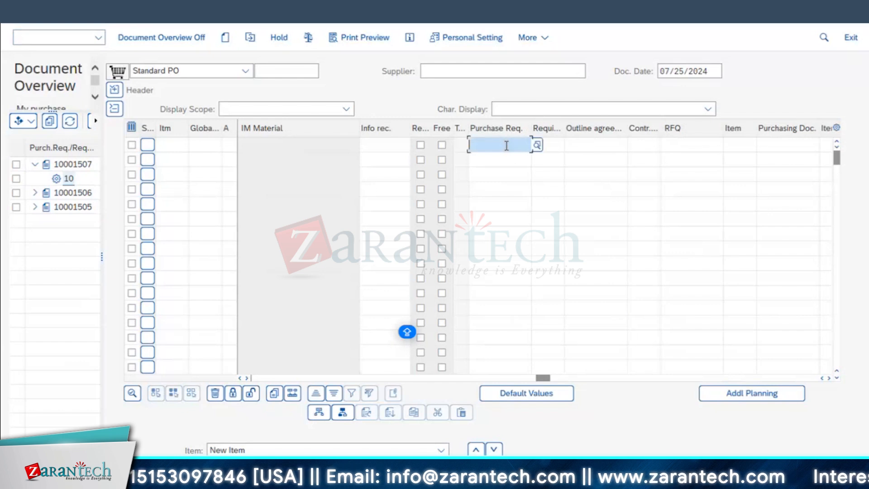
{"action": "left_click", "coordinate": [549, 146]}
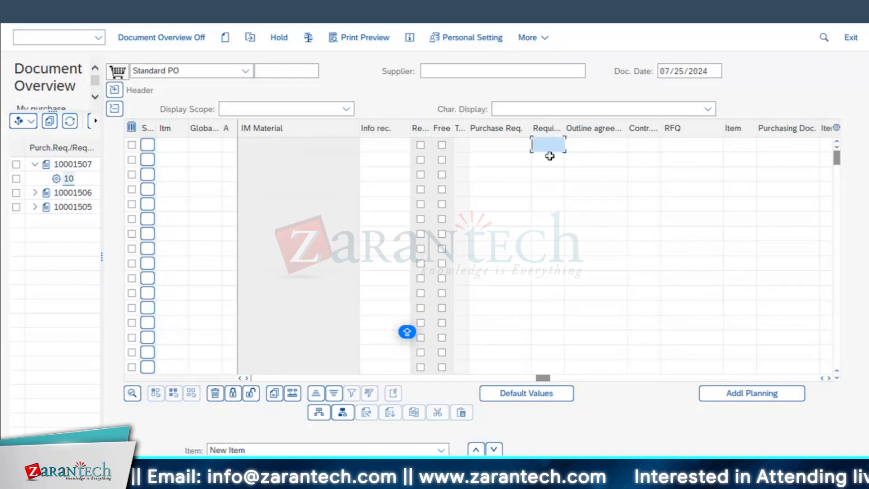
{"action": "left_click_drag", "start_coordinate": [546, 379], "coordinate": [259, 379]}
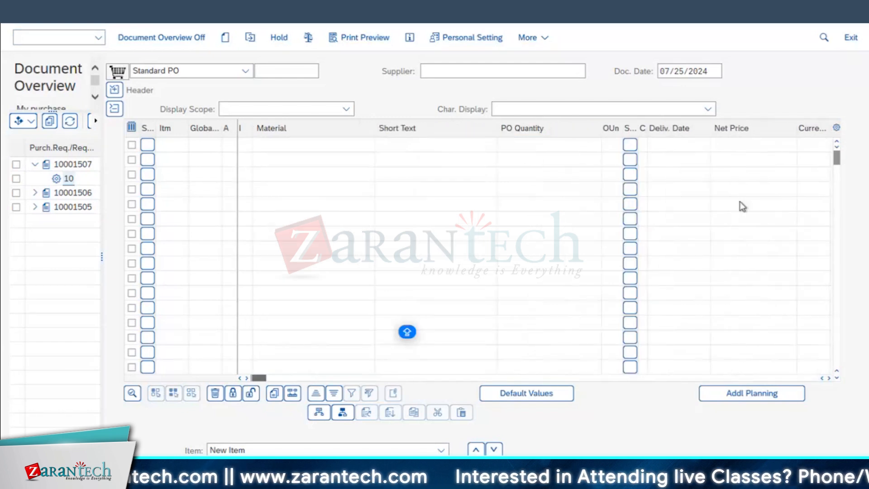
{"action": "left_click", "coordinate": [50, 120]}
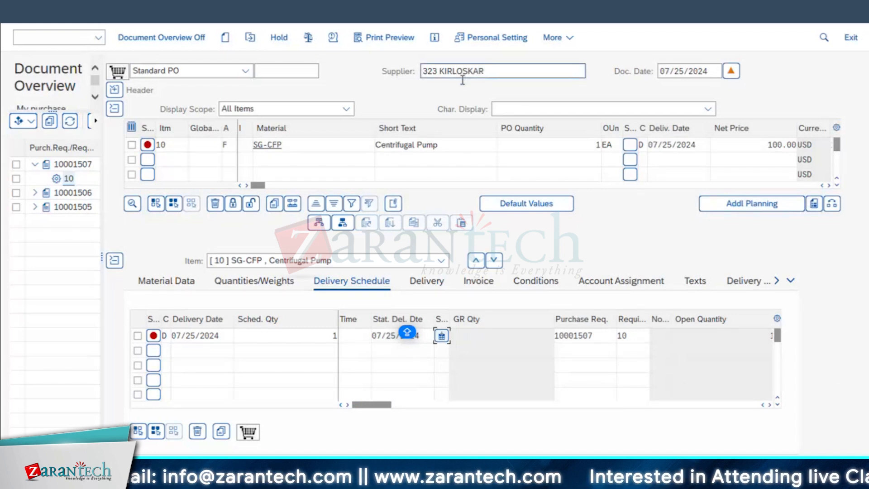
Assign serial number 1 to the Centrifugal Pump's delivery schedule line and save the purchase order
{"action": "left_click", "coordinate": [441, 336]}
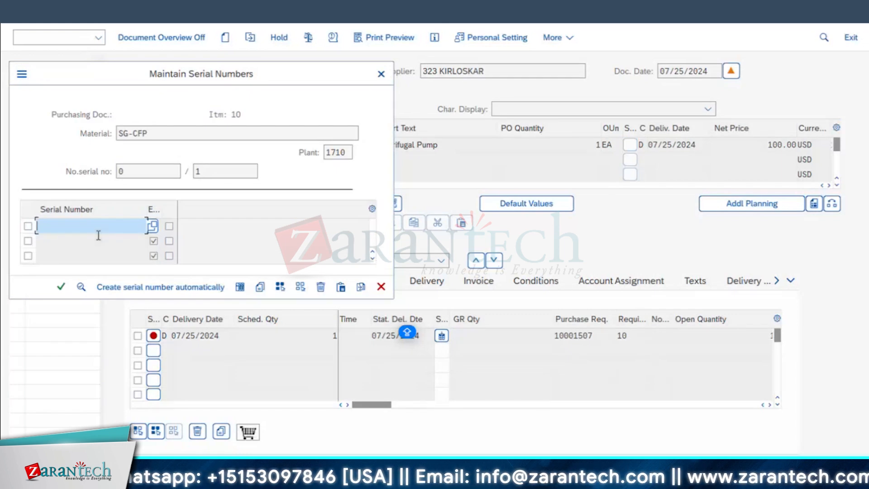
{"action": "type", "text": "1"}
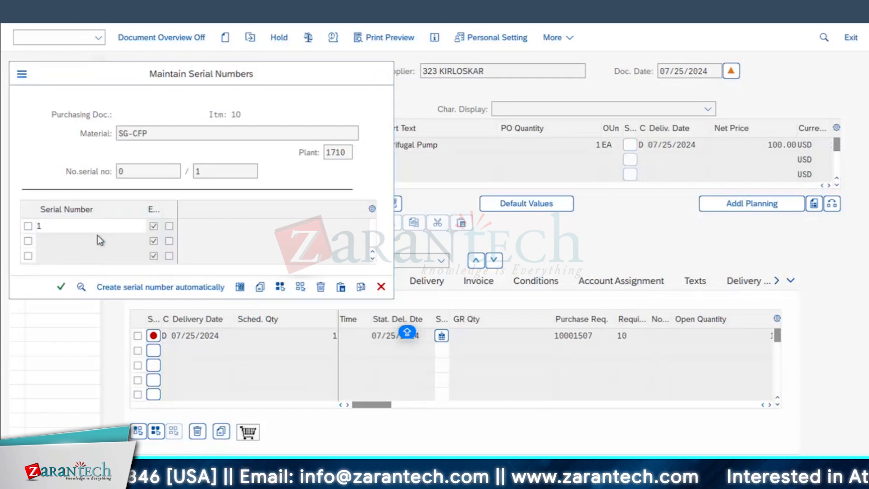
{"action": "key", "text": "Return"}
{"action": "left_click", "coordinate": [95, 286]}
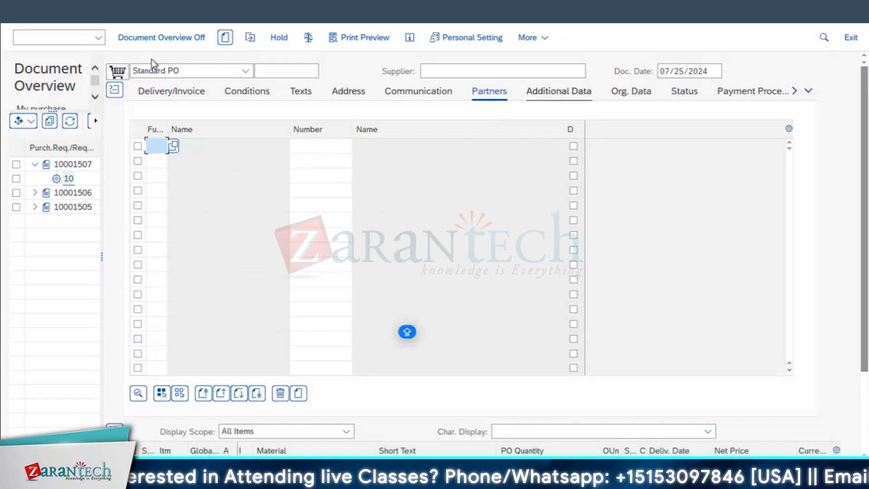
Display the details of the purchase order creation message and select the new order's number there
{"action": "left_click", "coordinate": [98, 37]}
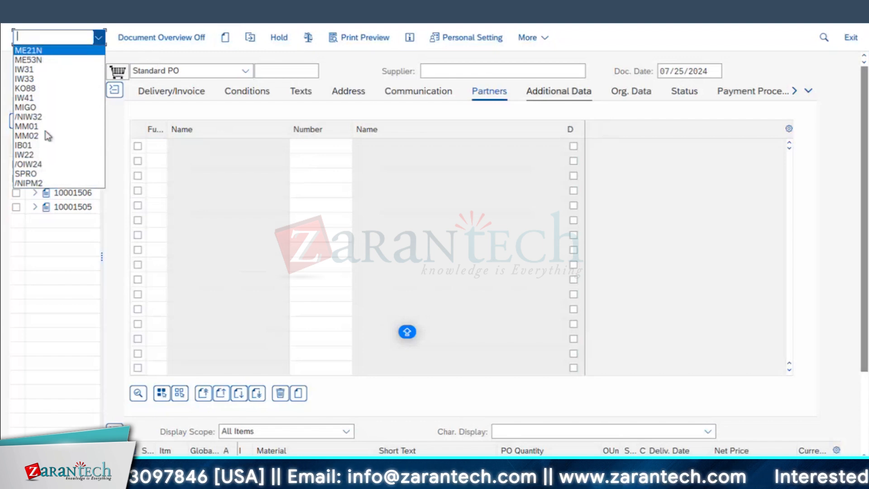
{"action": "key", "text": "Escape"}
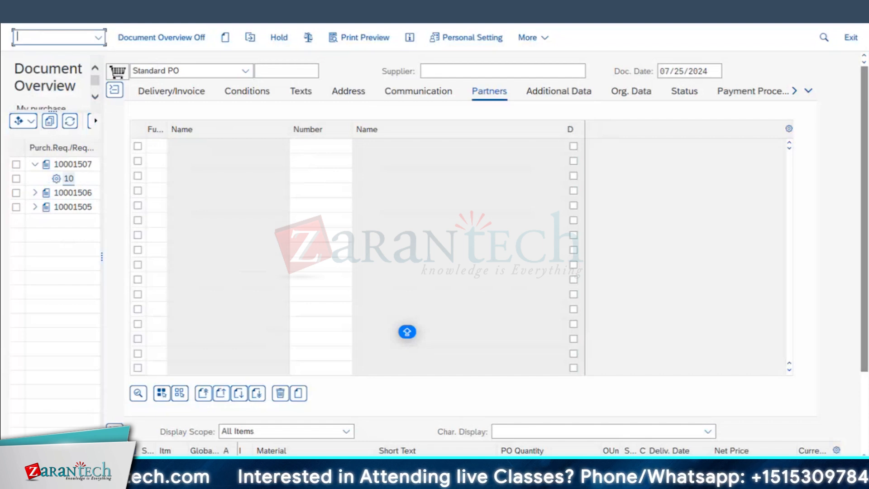
{"action": "left_click", "coordinate": [74, 312]}
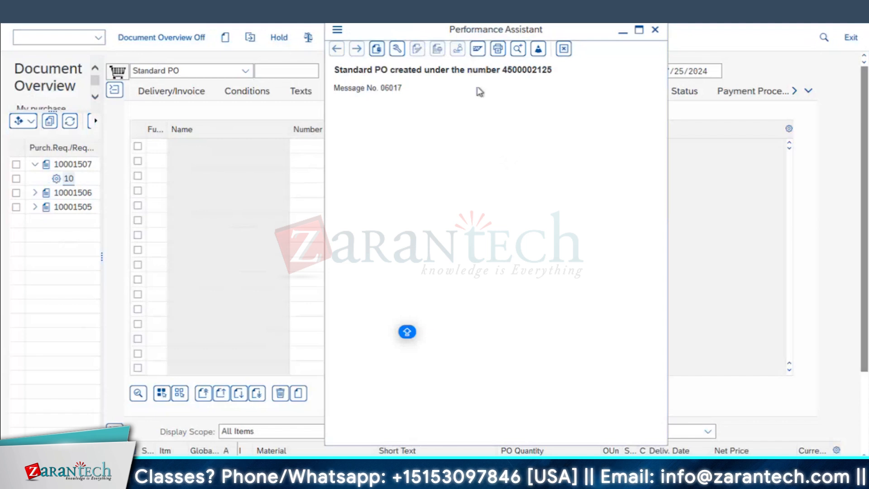
{"action": "double_click", "coordinate": [523, 72]}
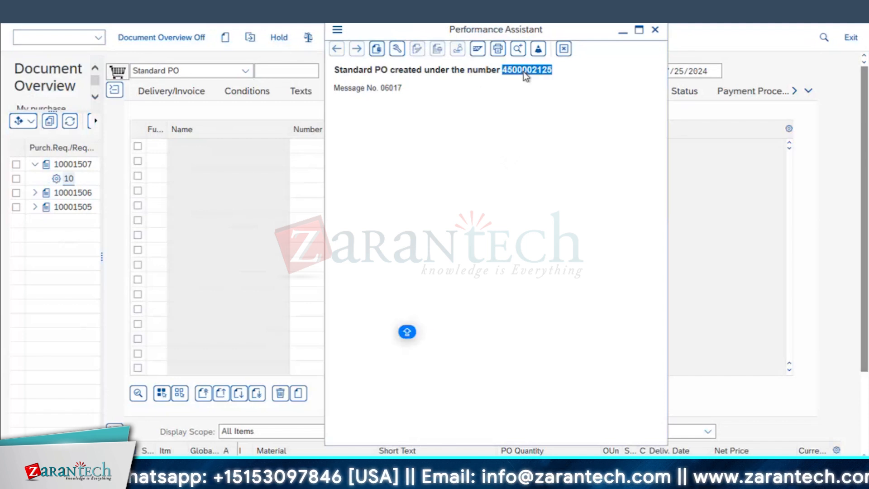
{"action": "left_click", "coordinate": [655, 30]}
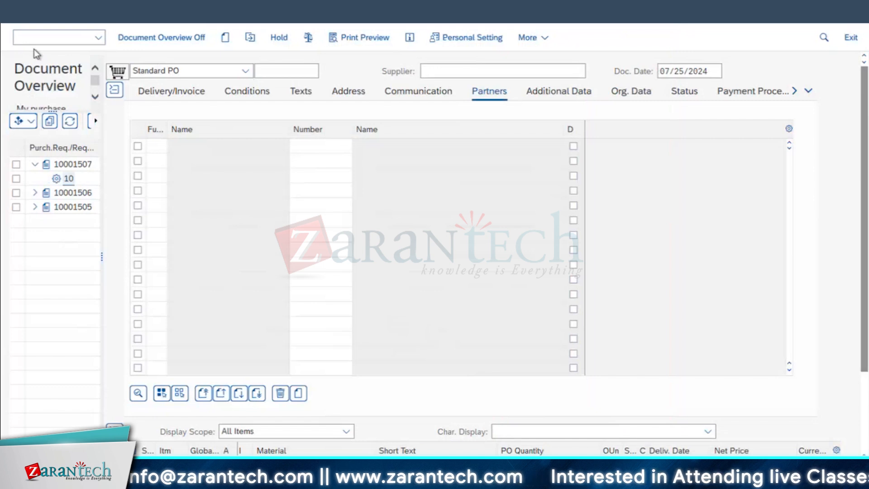
Leave the purchase order screen, start transaction MIGO and set its action to Goods Receipt
{"action": "key", "text": "F3"}
{"action": "type", "text": "MIGO"}
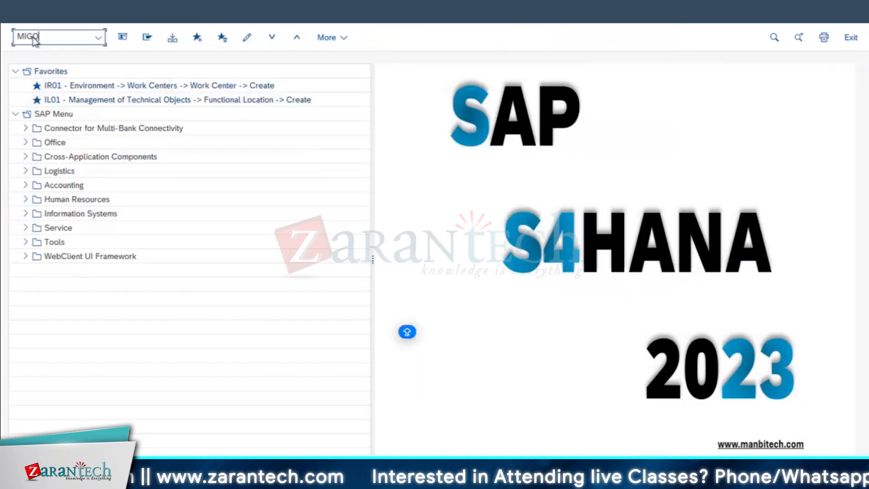
{"action": "key", "text": "Return"}
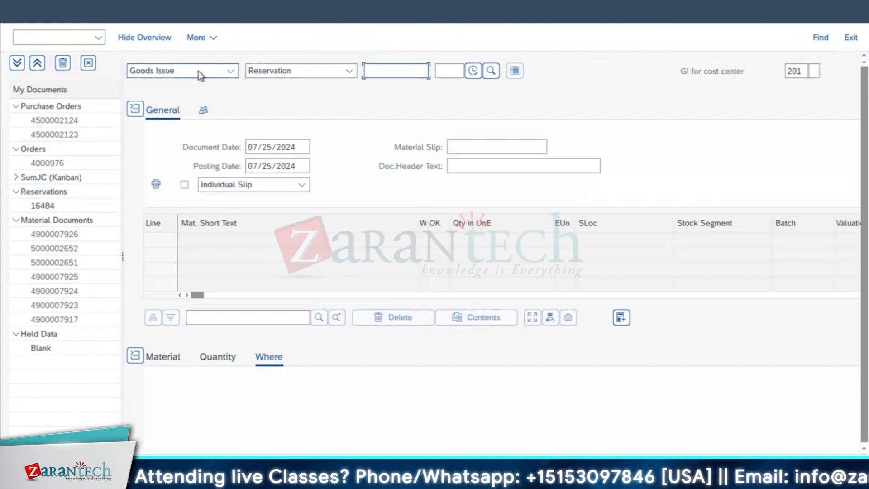
{"action": "left_click", "coordinate": [198, 71]}
{"action": "left_click", "coordinate": [178, 109]}
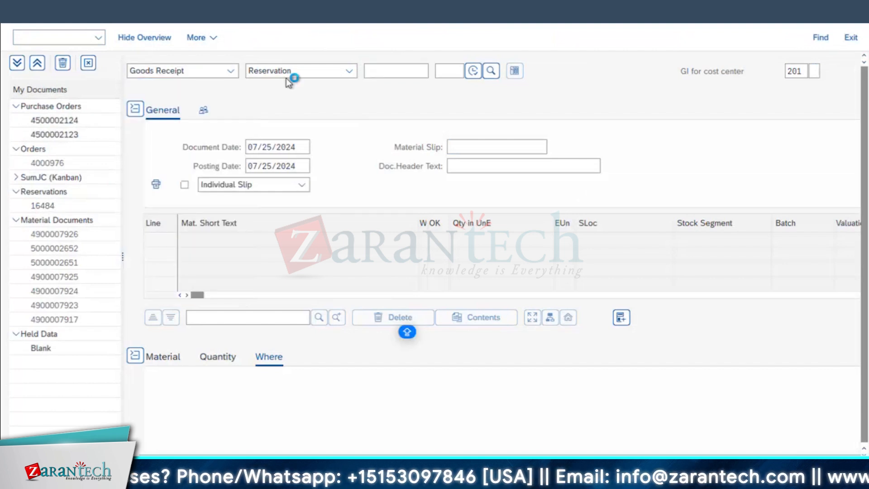
Set the goods receipt's reference document type to Purchase Order
{"action": "left_click", "coordinate": [268, 74]}
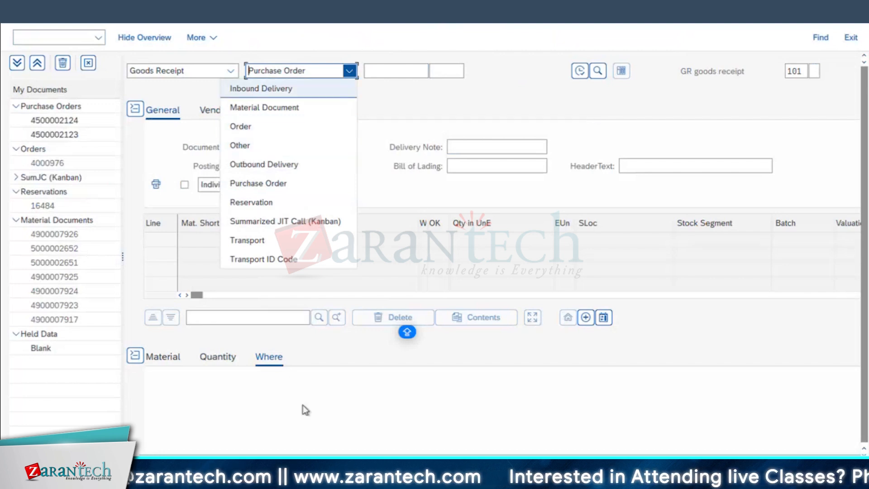
{"action": "left_click", "coordinate": [392, 71]}
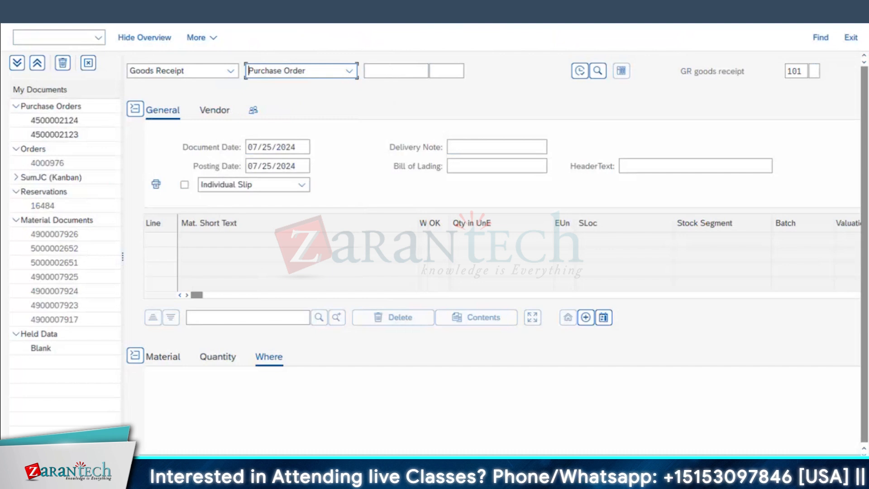
Switch to the purchase requisition display and look through the account assignment categories available for the Centrifugal Pump item, including Order
{"action": "left_click", "coordinate": [413, 430]}
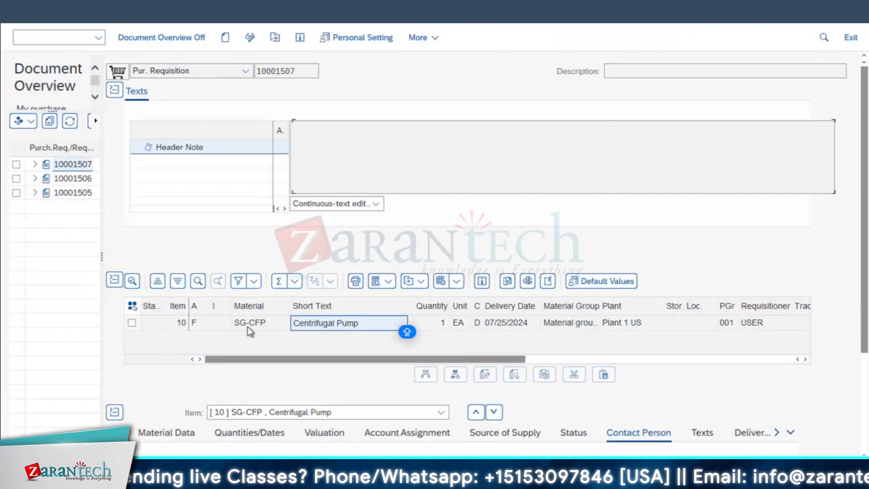
{"action": "left_click", "coordinate": [207, 329]}
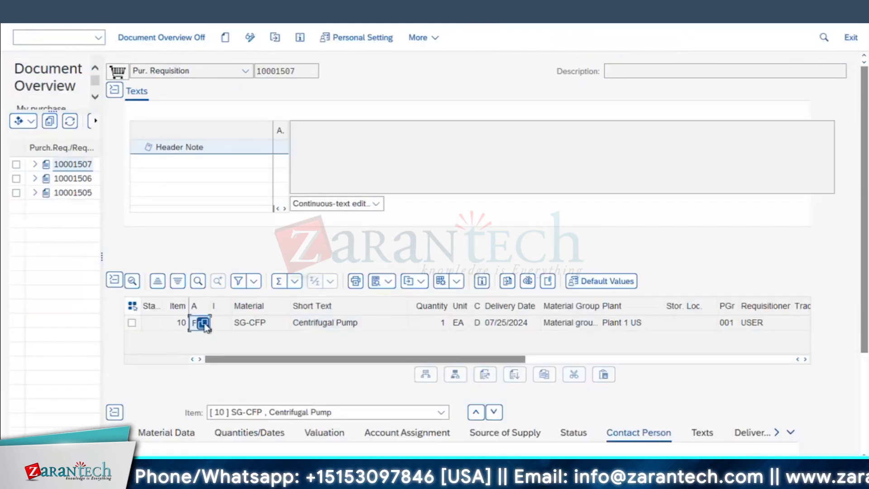
{"action": "left_click", "coordinate": [204, 323]}
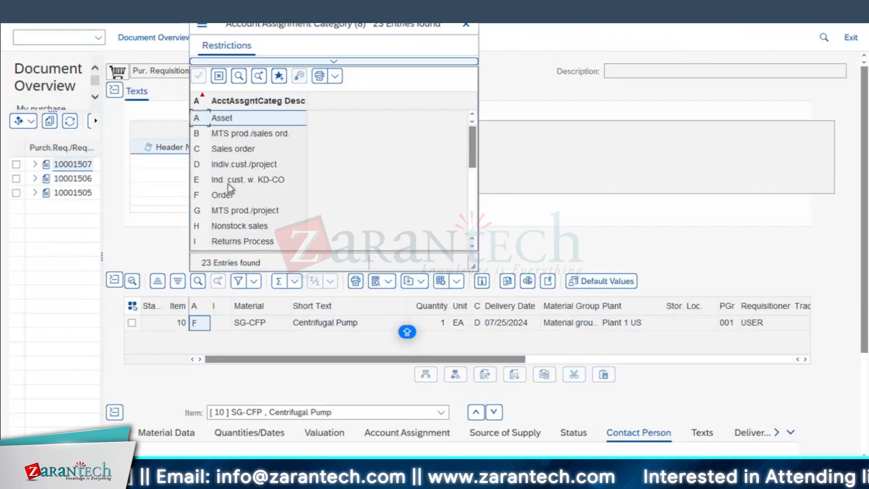
{"action": "left_click", "coordinate": [219, 196]}
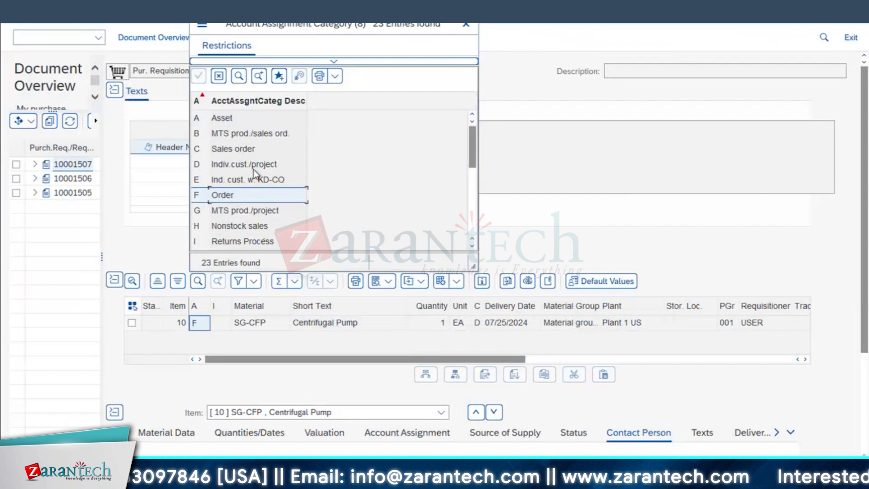
{"action": "scroll", "coordinate": [253, 169], "scroll_direction": "down", "scroll_amount": 1}
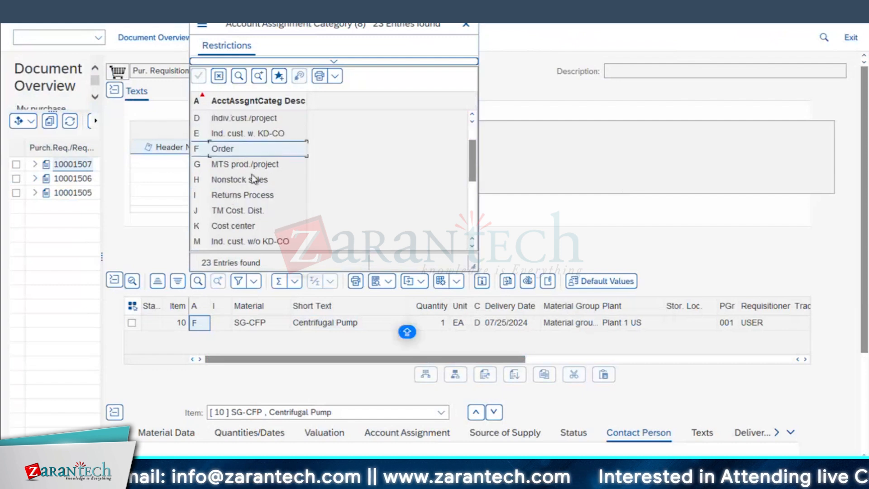
{"action": "scroll", "coordinate": [227, 231], "scroll_direction": "down", "scroll_amount": 1}
{"action": "left_click", "coordinate": [229, 236]}
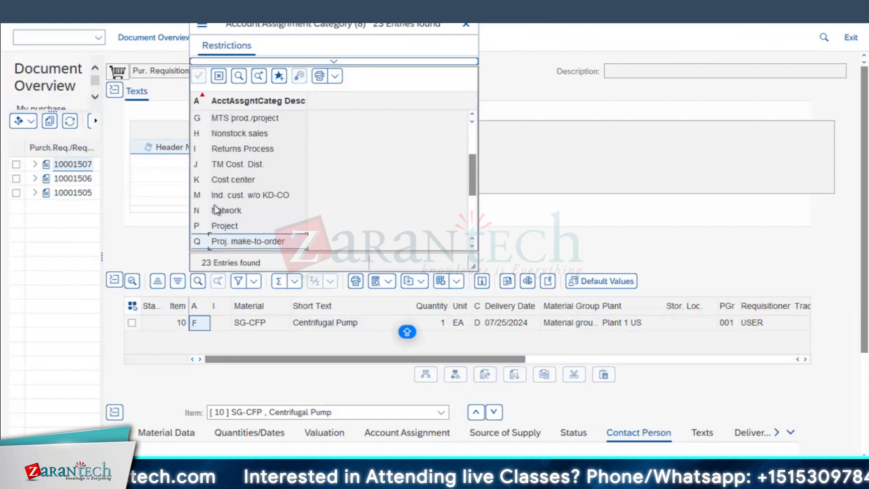
{"action": "scroll", "coordinate": [216, 209], "scroll_direction": "up", "scroll_amount": 1}
{"action": "left_click", "coordinate": [223, 149]}
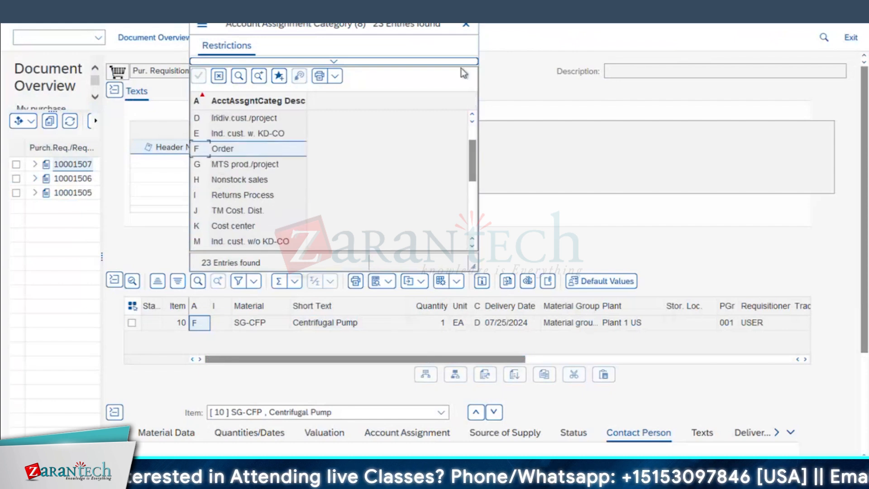
{"action": "left_click", "coordinate": [465, 24]}
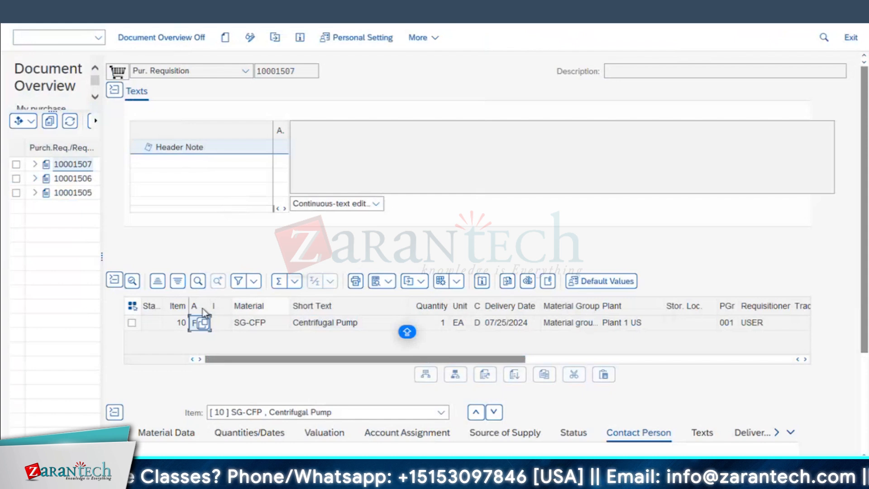
Return to the goods receipt window, enter the new purchase order's number and load its items
{"action": "mouse_move", "coordinate": [384, 454]}
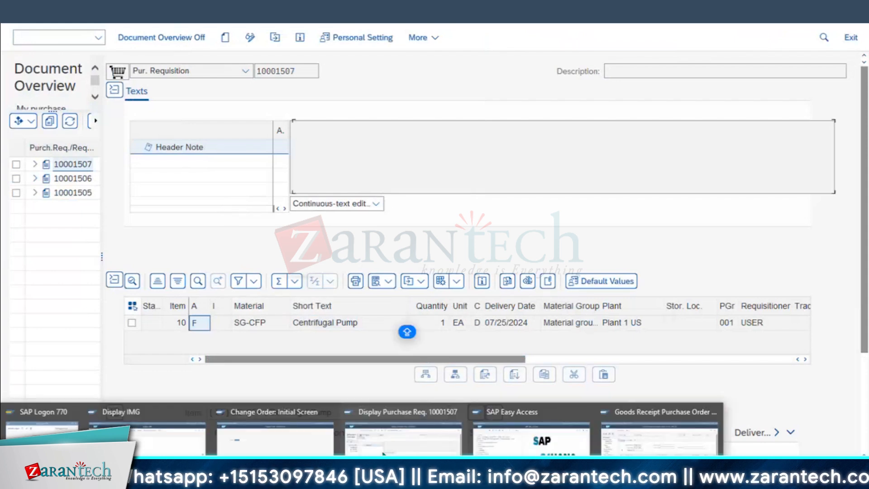
{"action": "left_click", "coordinate": [675, 452]}
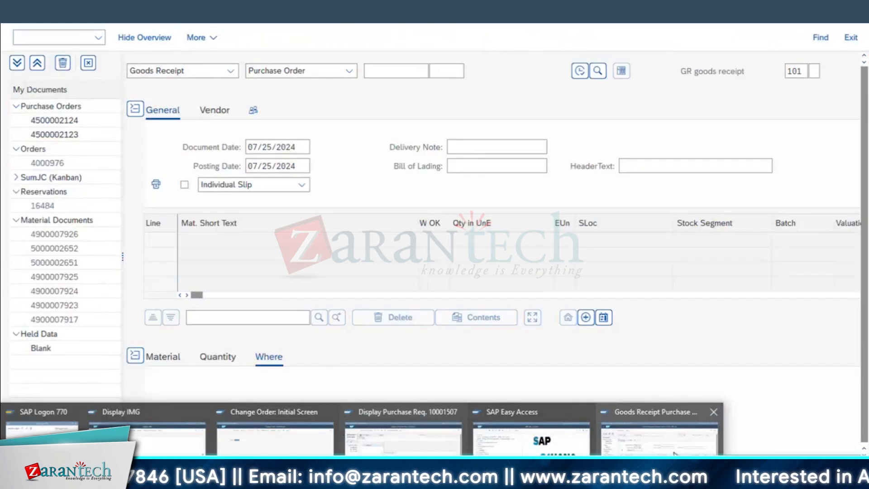
{"action": "left_click", "coordinate": [394, 71]}
{"action": "key", "text": "ctrl+v"}
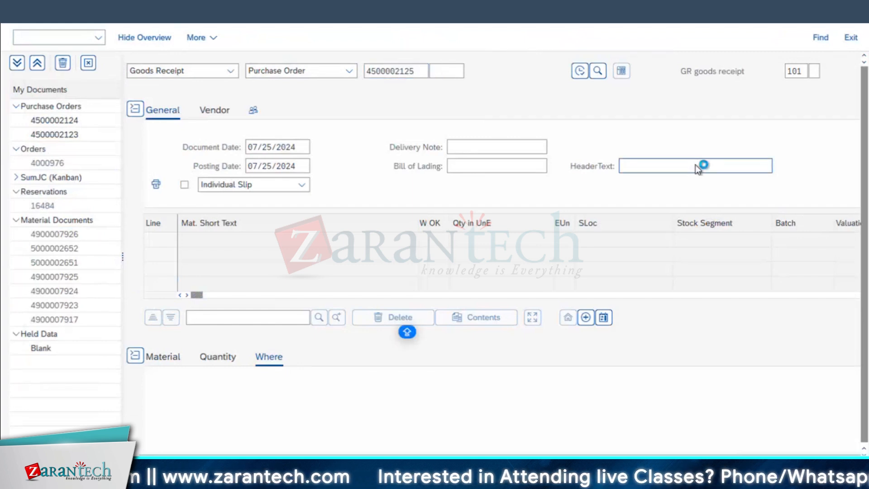
{"action": "left_click", "coordinate": [580, 71]}
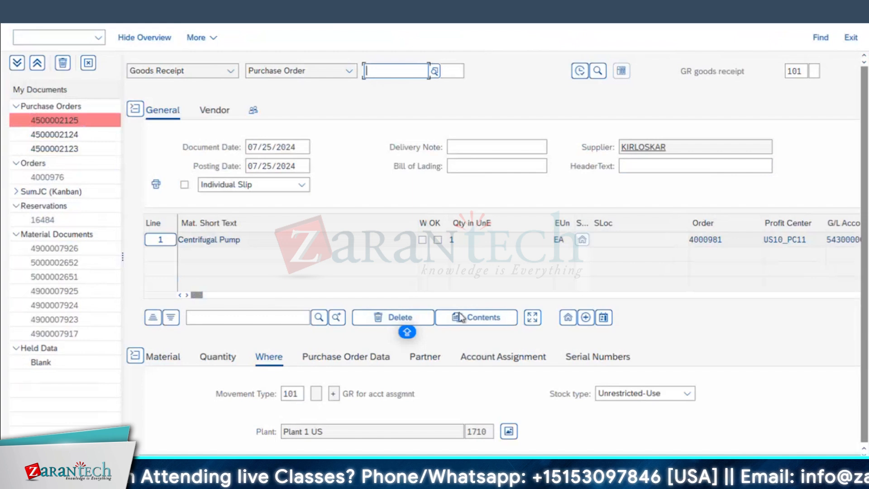
Mark the Centrifugal Pump line as OK and post the goods receipt
{"action": "scroll", "coordinate": [460, 316], "scroll_direction": "down", "scroll_amount": 3}
{"action": "left_click", "coordinate": [191, 430]}
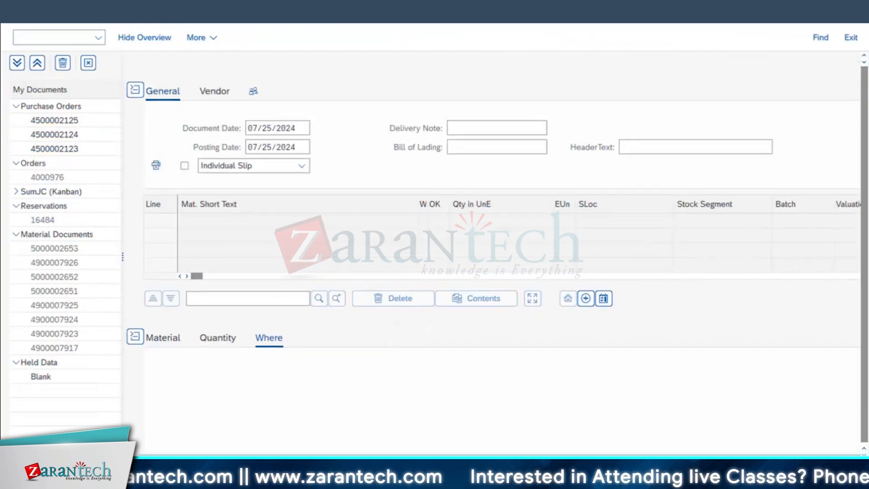
Switch to the Change Order window, open the shutdown maintenance order and check its system status
{"action": "mouse_move", "coordinate": [294, 479]}
{"action": "left_click", "coordinate": [292, 443]}
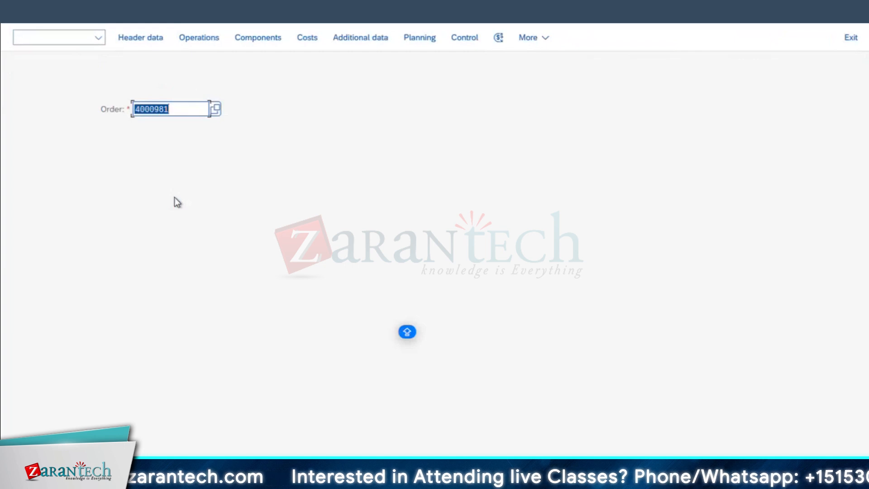
{"action": "key", "text": "Return"}
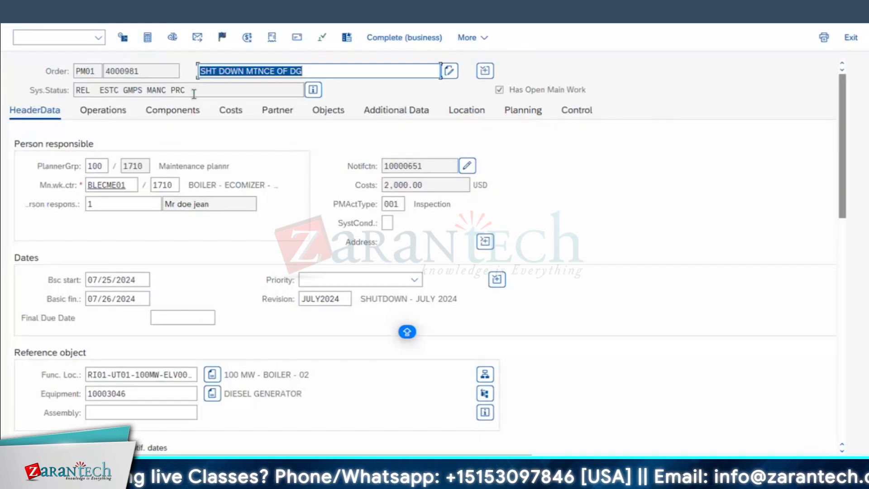
{"action": "left_click", "coordinate": [193, 92]}
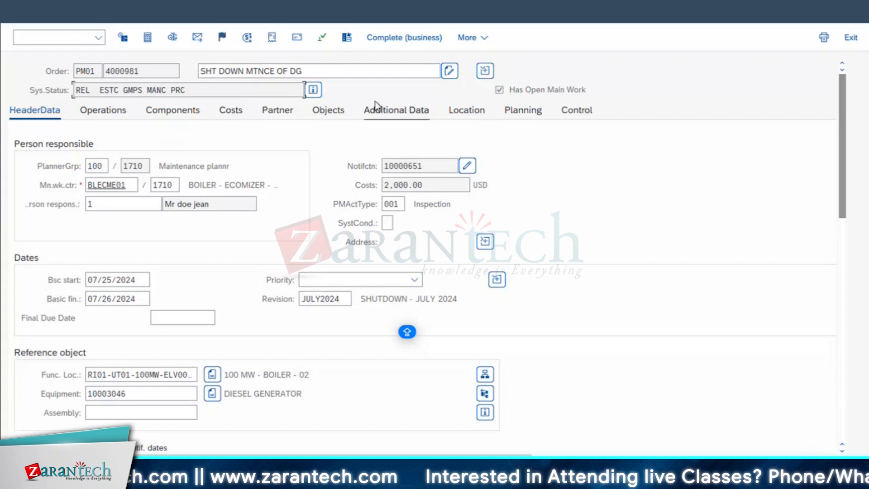
Examine the Centrifugal Pump component's purchasing data, including its purchase order indicator and received quantity, and return to the component list
{"action": "left_click", "coordinate": [161, 115]}
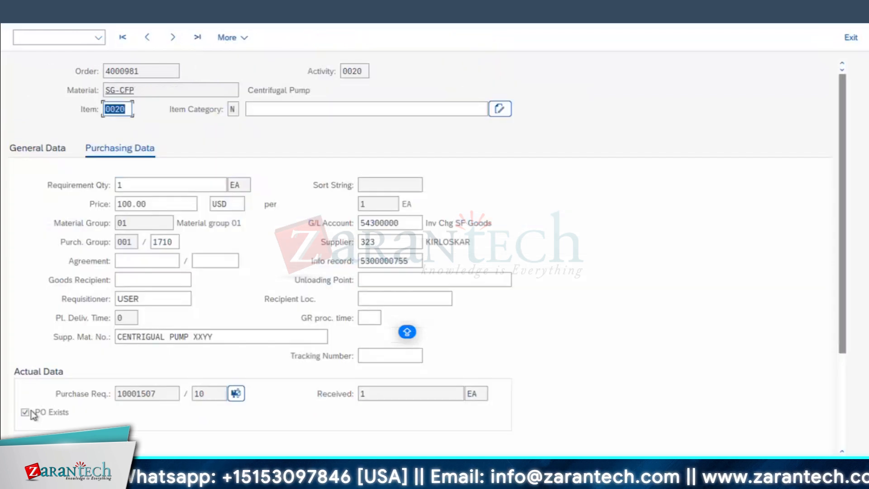
{"action": "left_click", "coordinate": [274, 391]}
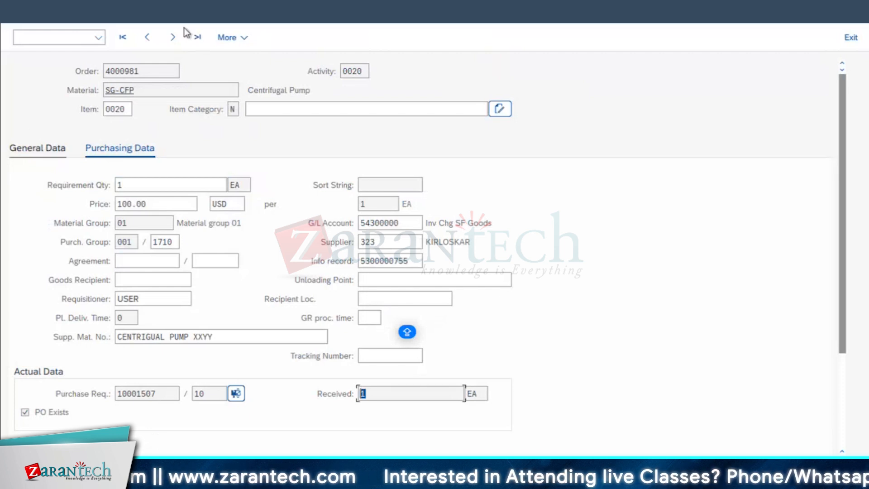
{"action": "left_click", "coordinate": [23, 11]}
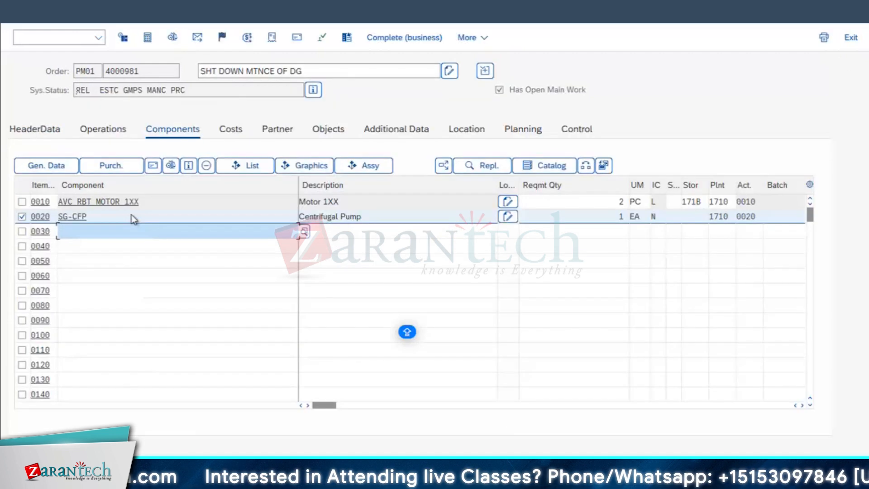
Examine the maintenance order's cost overview and its plan/actual cost report, checking the total actual costs, and return to the order
{"action": "left_click", "coordinate": [240, 131]}
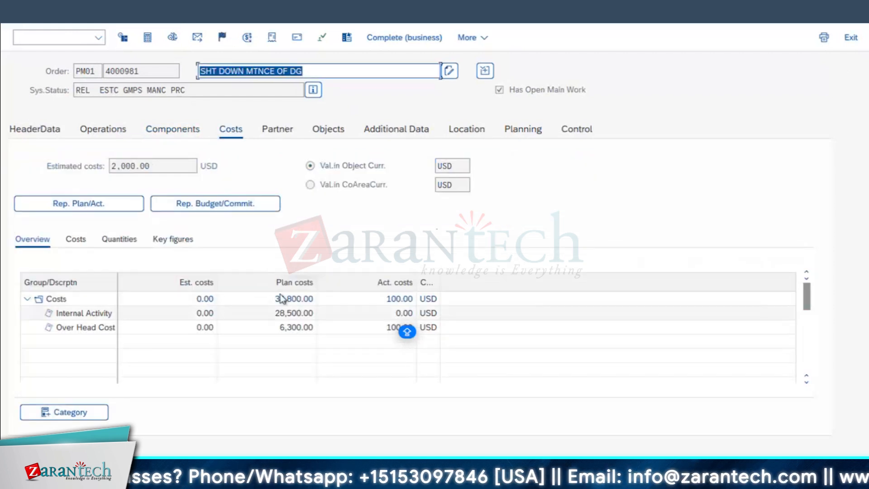
{"action": "left_click", "coordinate": [90, 204]}
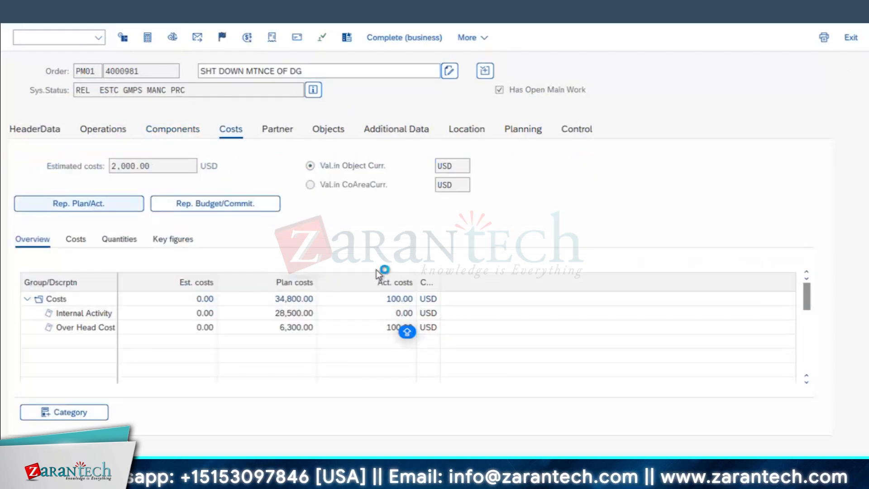
{"action": "left_click", "coordinate": [433, 211]}
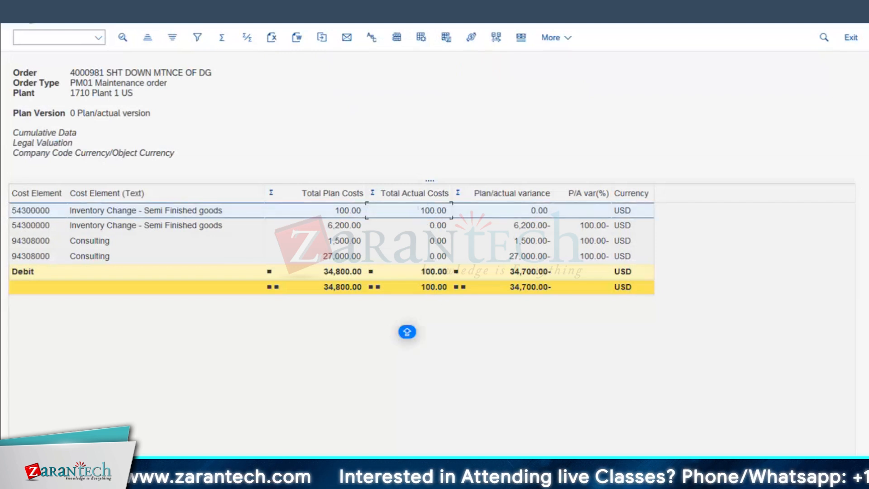
{"action": "left_click", "coordinate": [27, 13]}
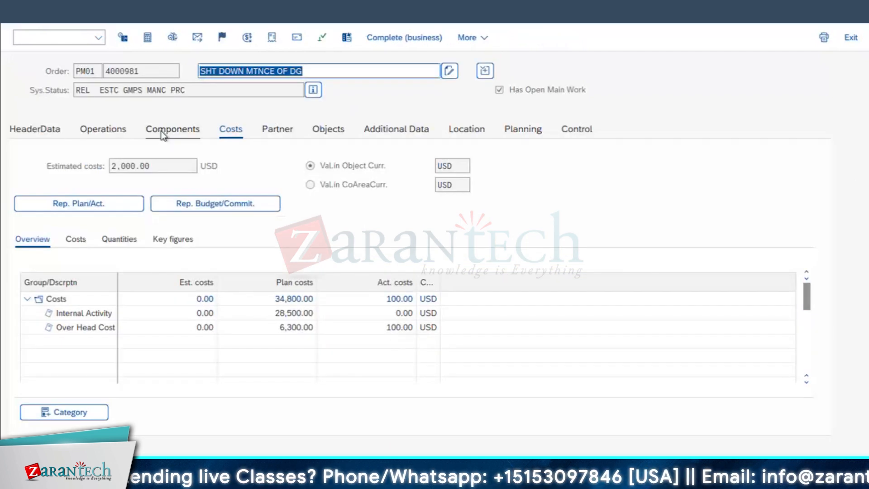
Check the Motor 1XX component's required quantity and the standard price in its material's accounting data, and return to the component list
{"action": "left_click", "coordinate": [163, 132]}
{"action": "left_click", "coordinate": [521, 205]}
{"action": "key", "text": "shift+End"}
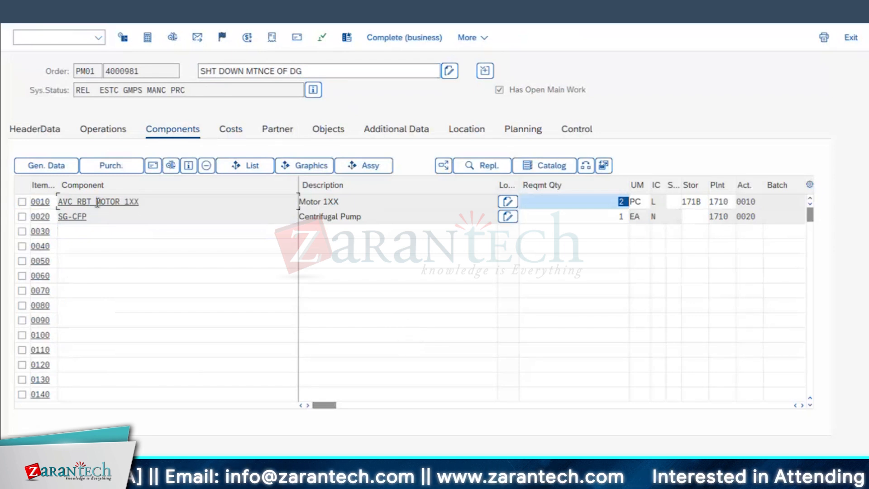
{"action": "left_click", "coordinate": [97, 202]}
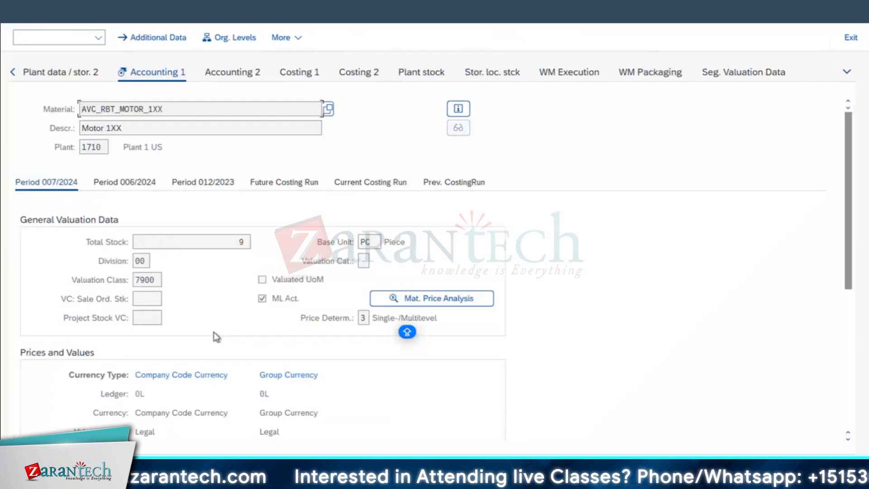
{"action": "scroll", "coordinate": [194, 272], "scroll_direction": "down", "scroll_amount": 3}
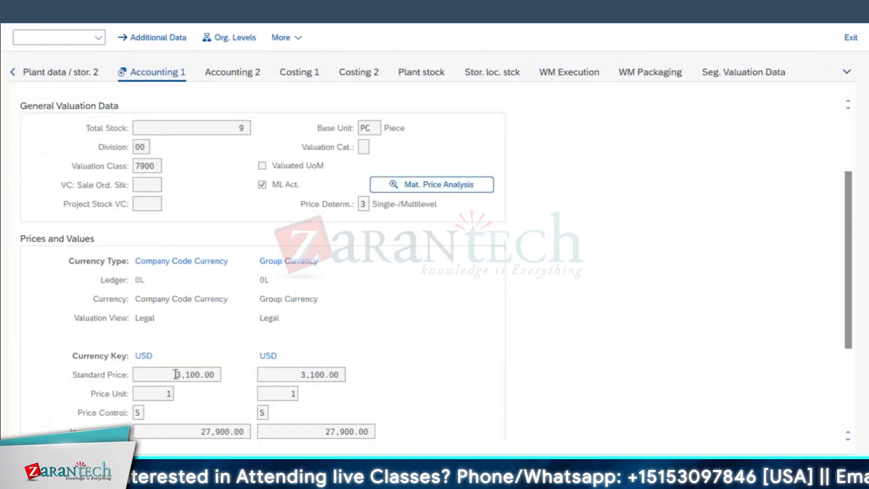
{"action": "left_click", "coordinate": [176, 374]}
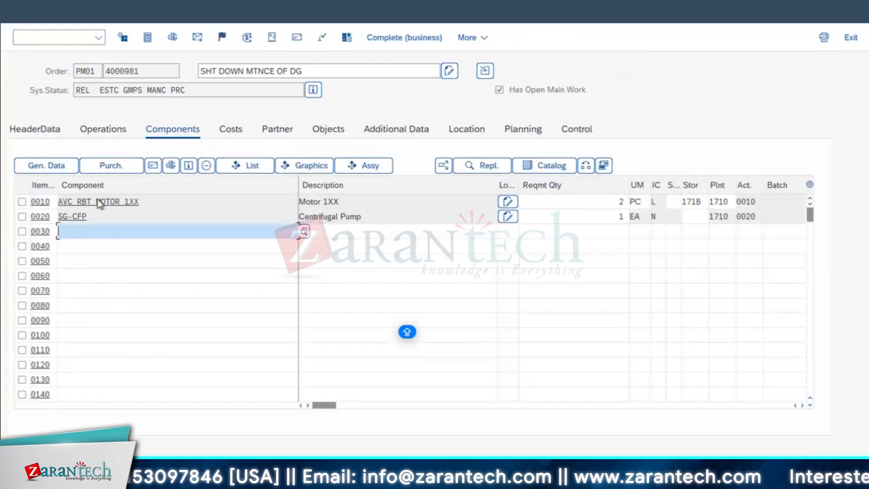
{"action": "left_click_drag", "start_coordinate": [141, 201], "coordinate": [3, 198]}
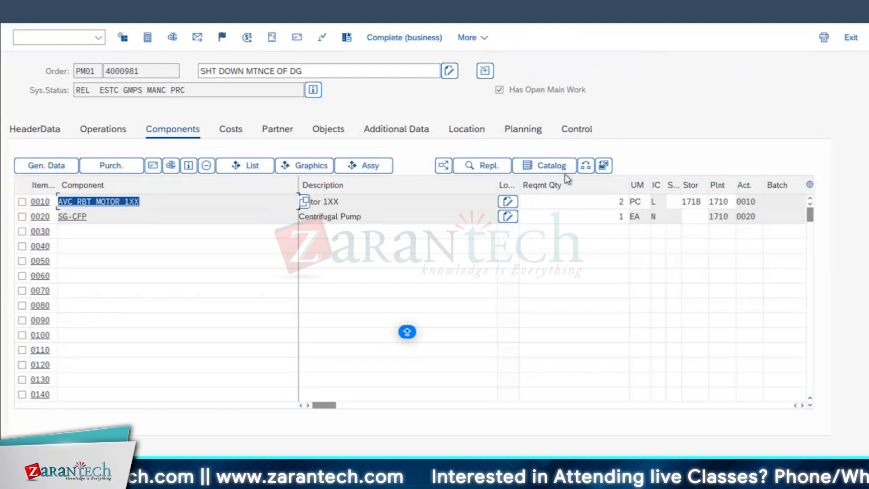
Go back to the maintenance order's costs and reopen the plan/actual cost report
{"action": "left_click", "coordinate": [229, 130]}
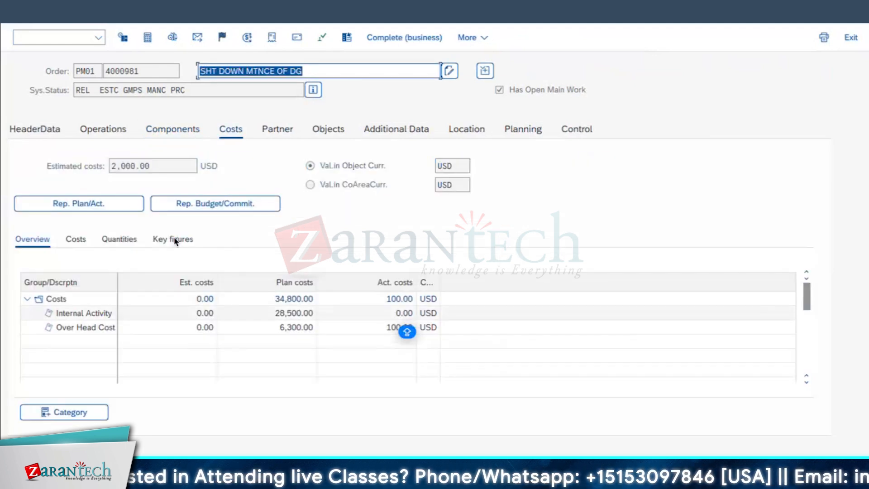
{"action": "left_click", "coordinate": [127, 202]}
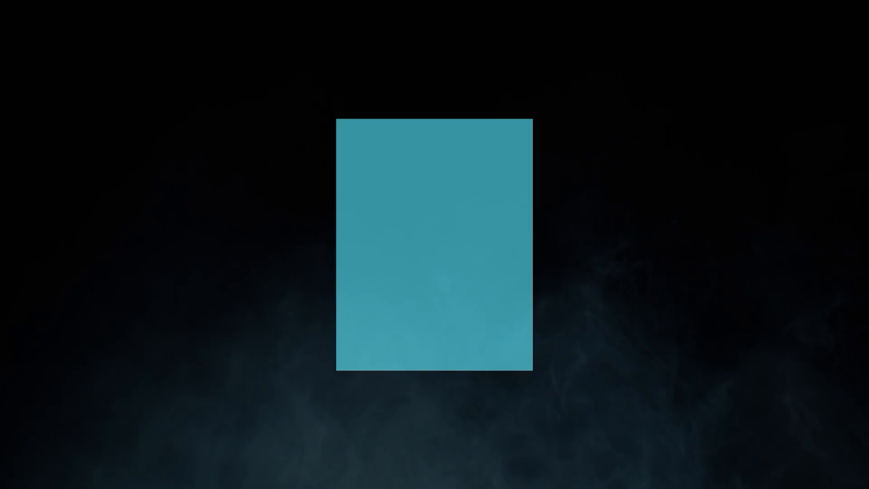